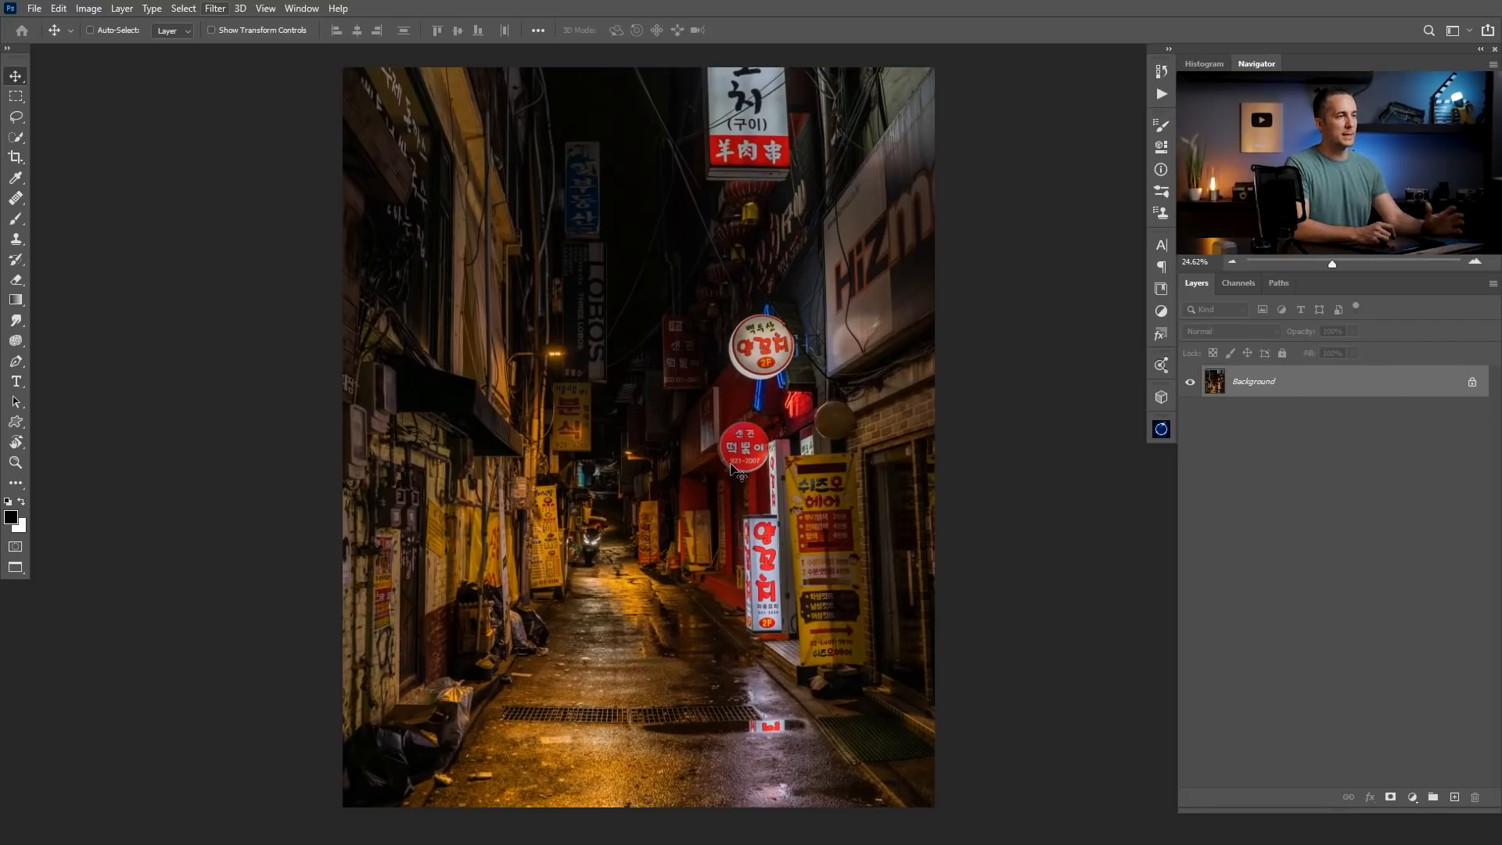
# Duplicate the Background layer and convert the copy to a smart object.
pyautogui.press('ctrl')
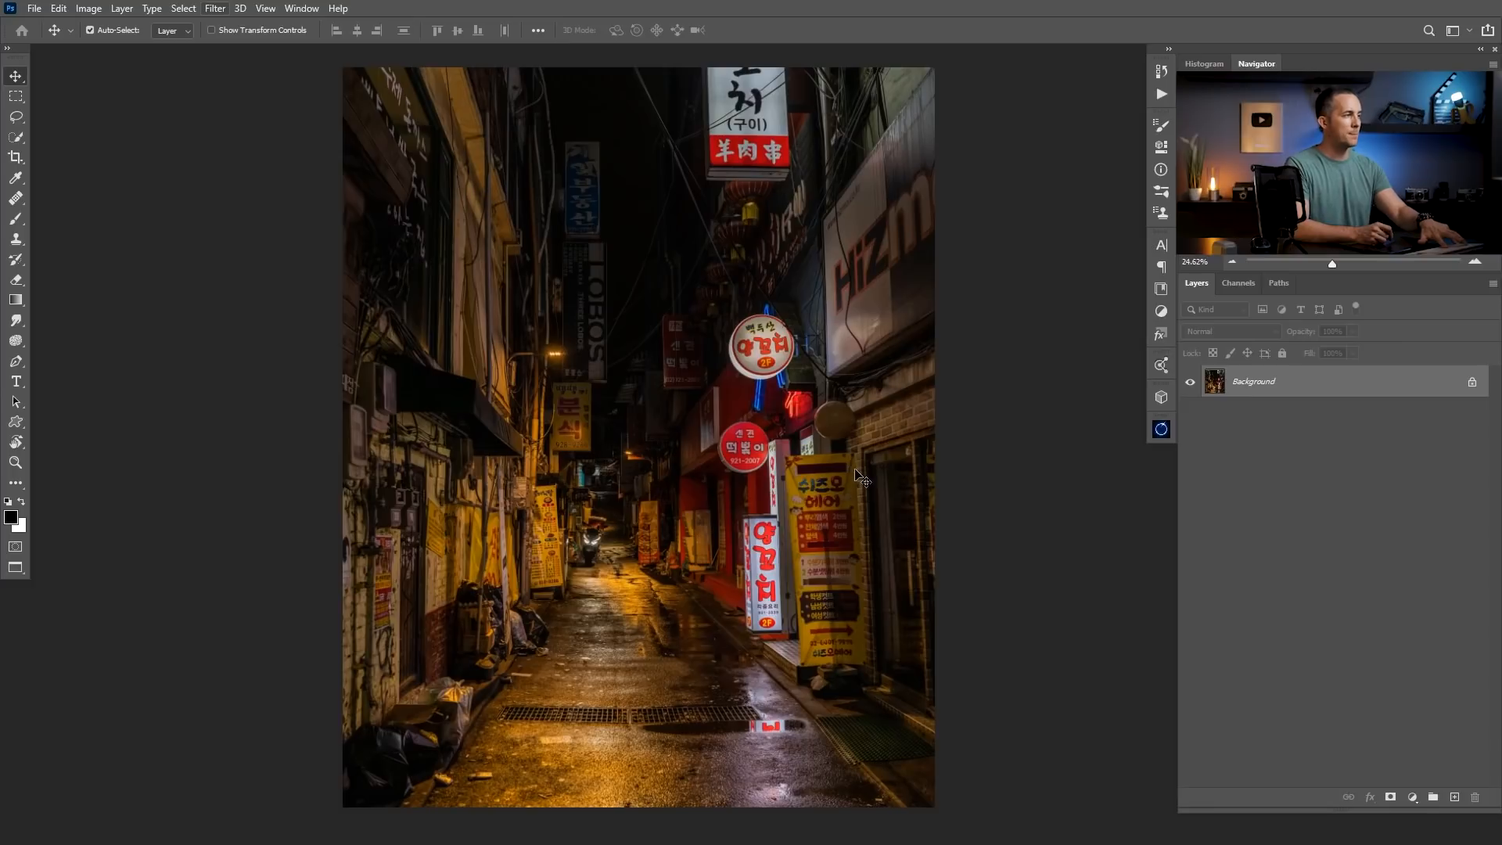
pyautogui.hotkey('ctrl', 'j')
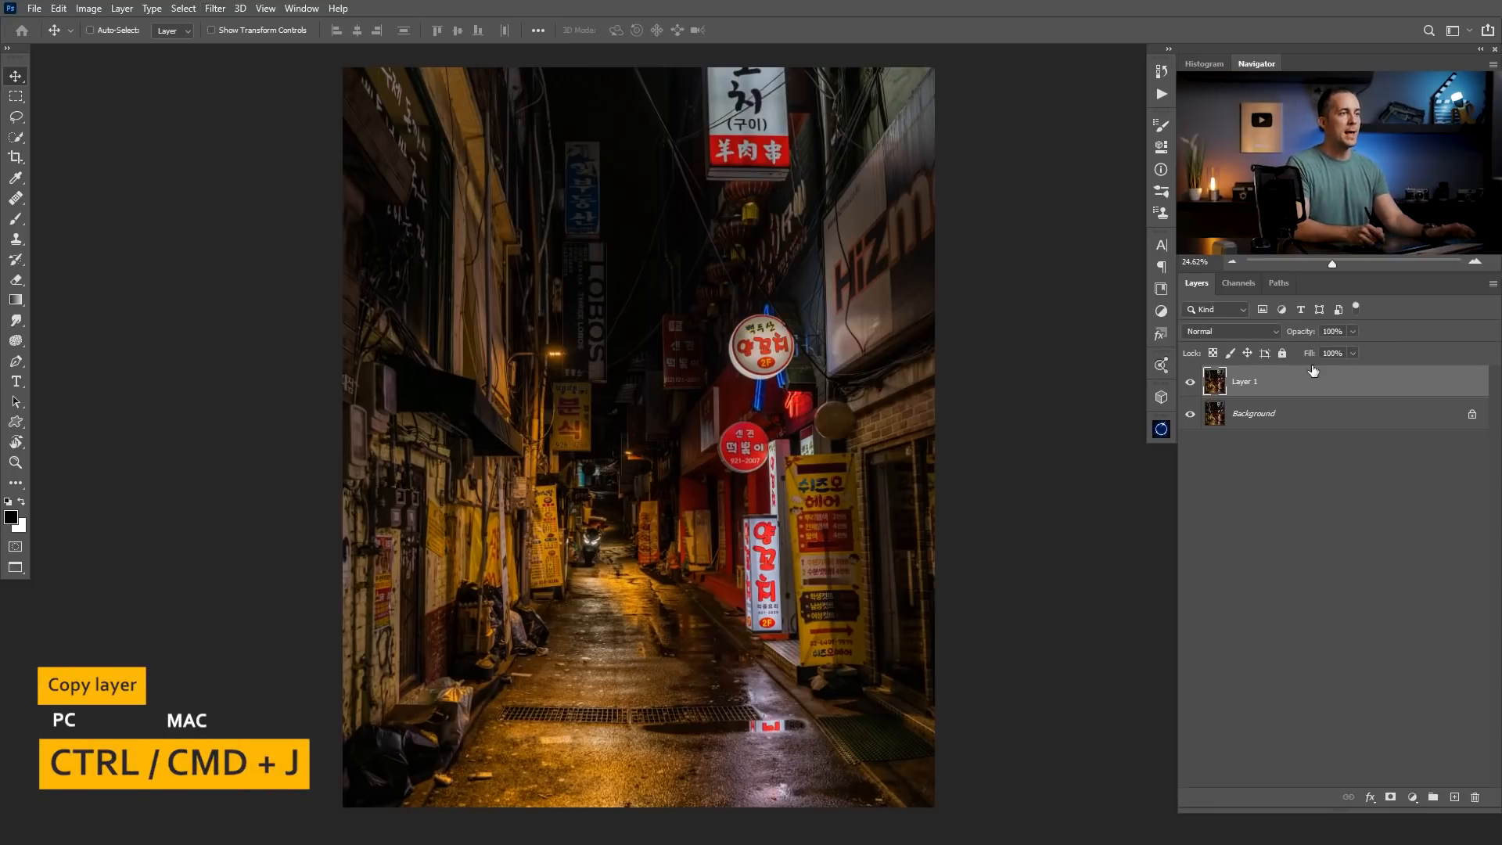
pyautogui.rightClick(1315, 381)
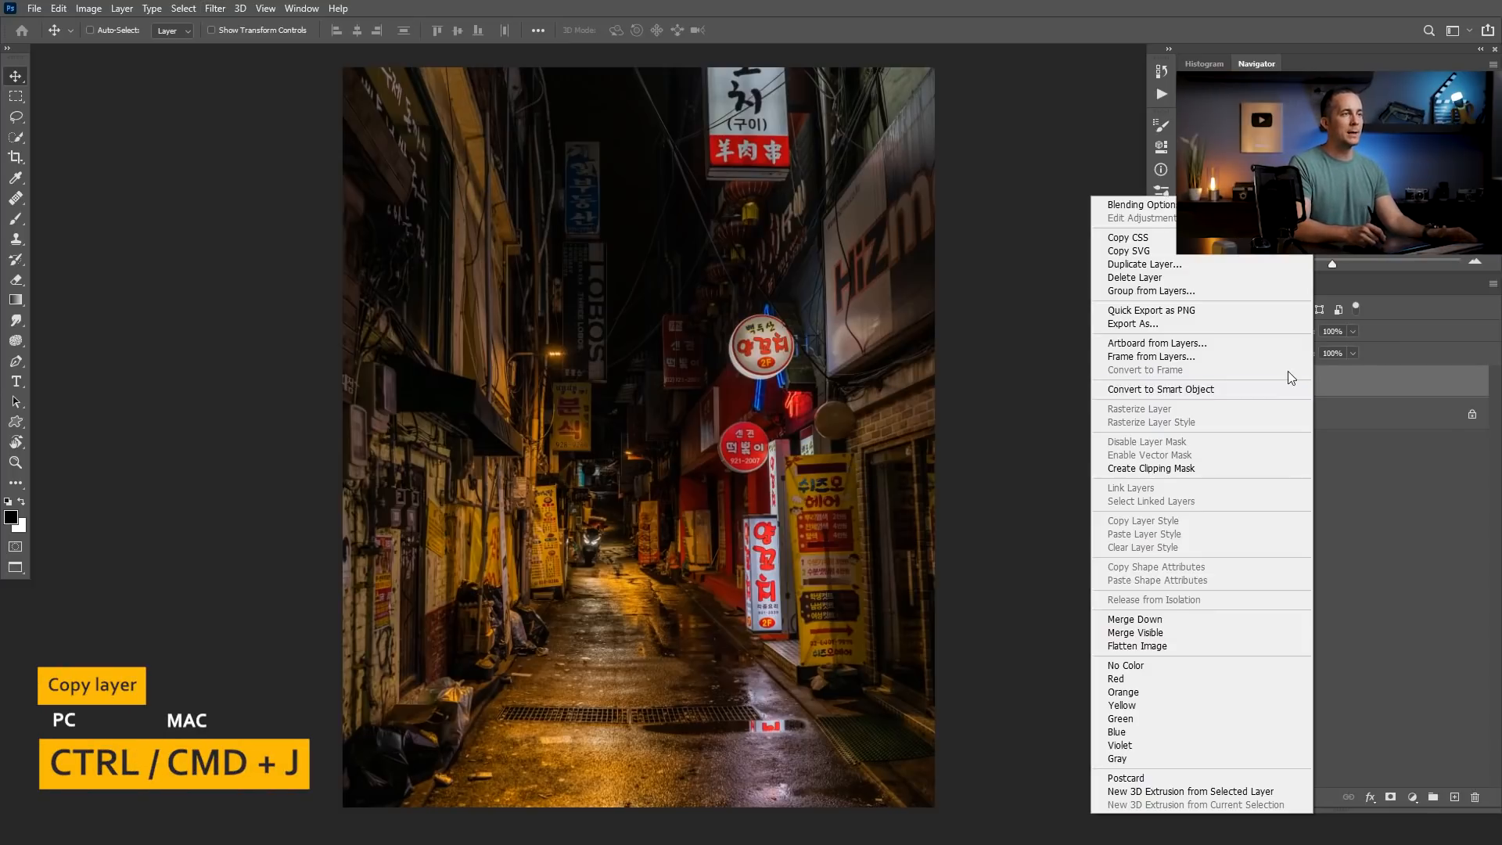
pyautogui.click(1203, 390)
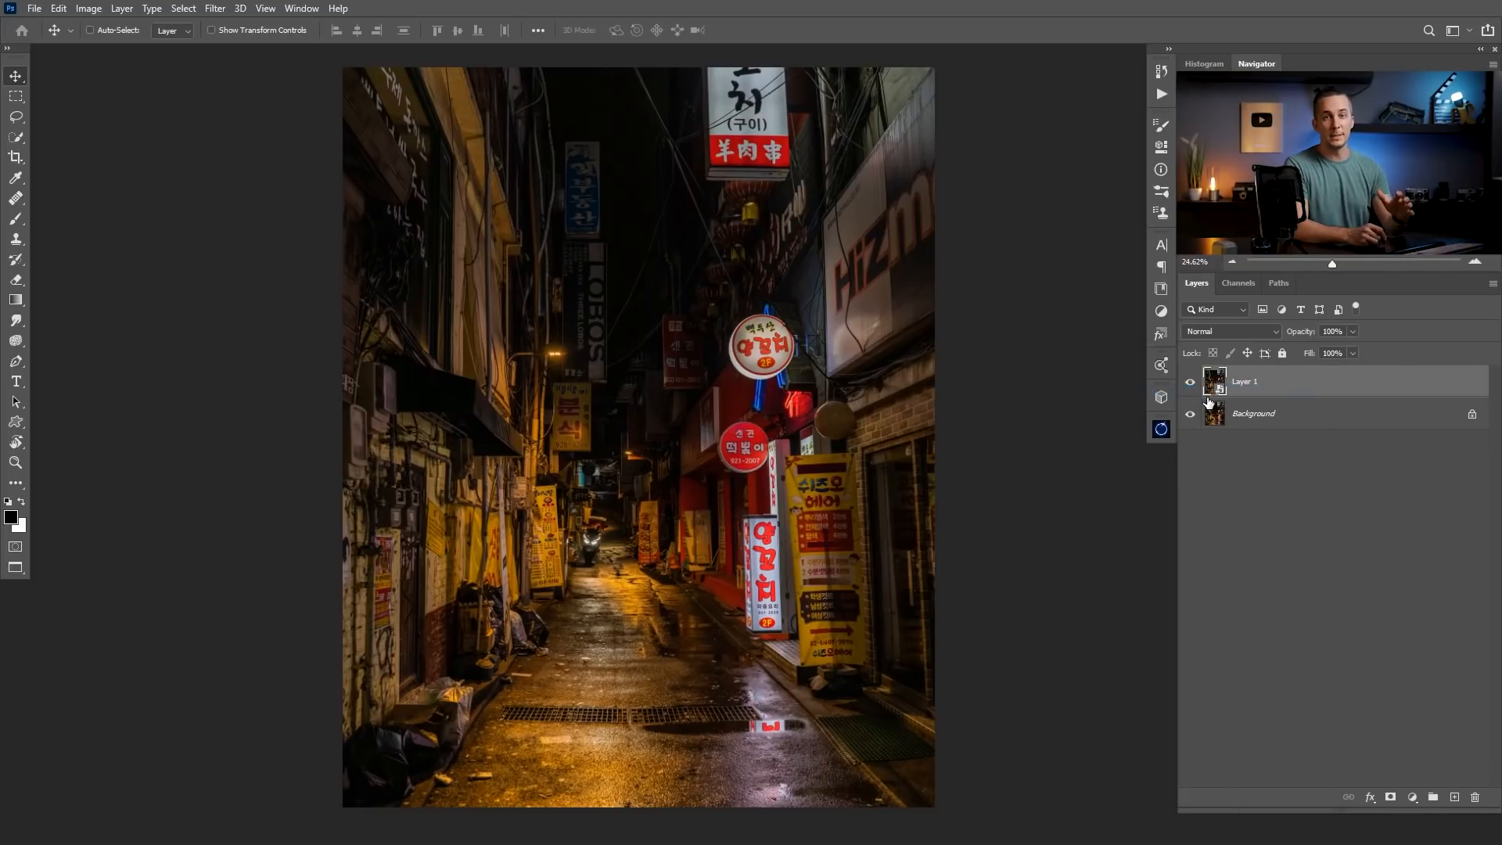
# Open the Camera Raw filter on the smart object and set the white balance to Temperature -50 and Tint +31.
pyautogui.click(217, 16)
pyautogui.click(291, 100)
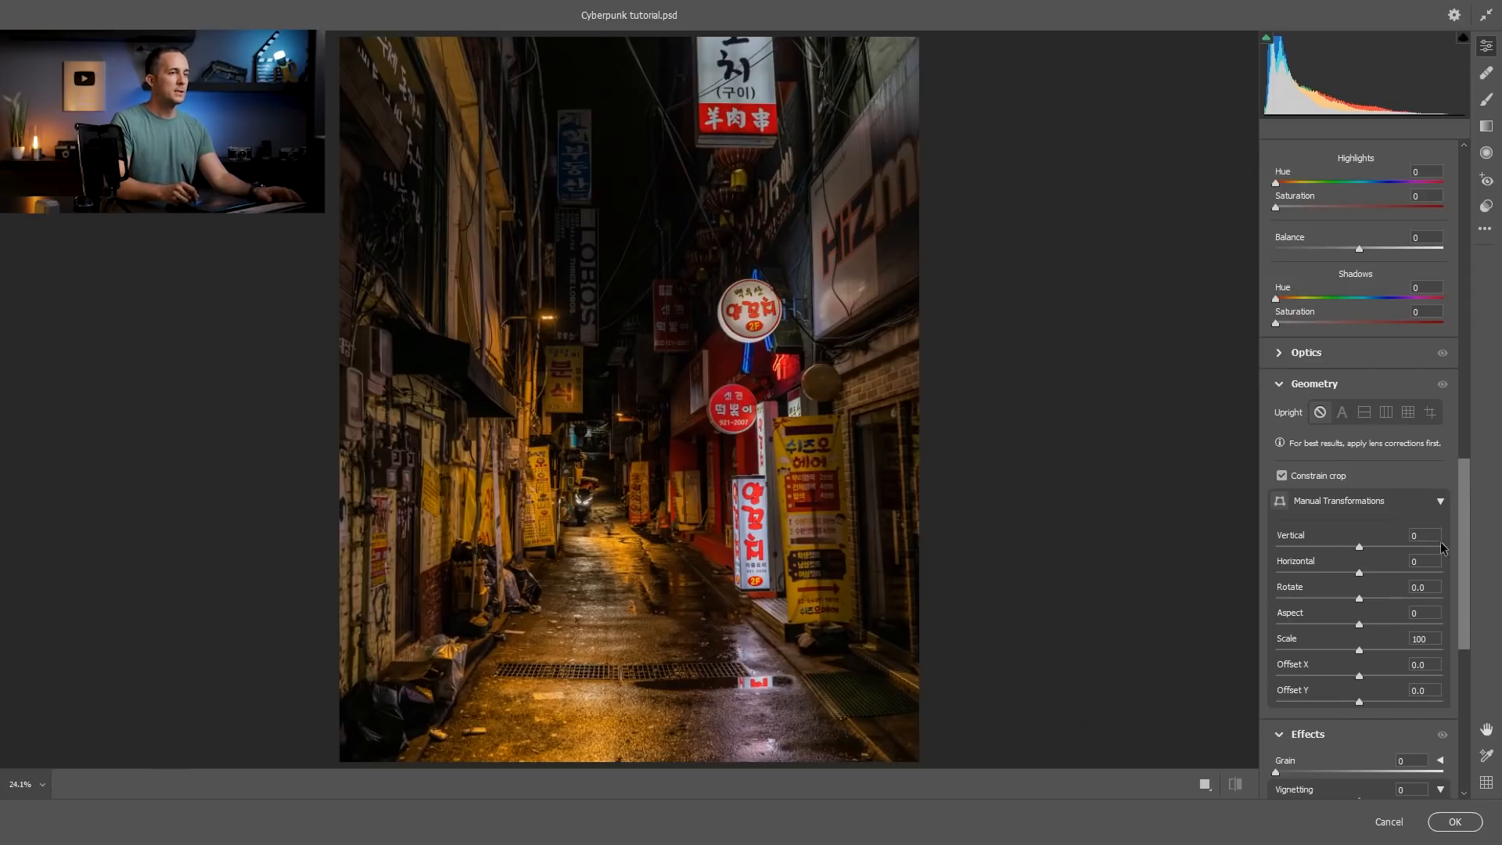
pyautogui.moveTo(1465, 533); pyautogui.dragTo(1481, 197)
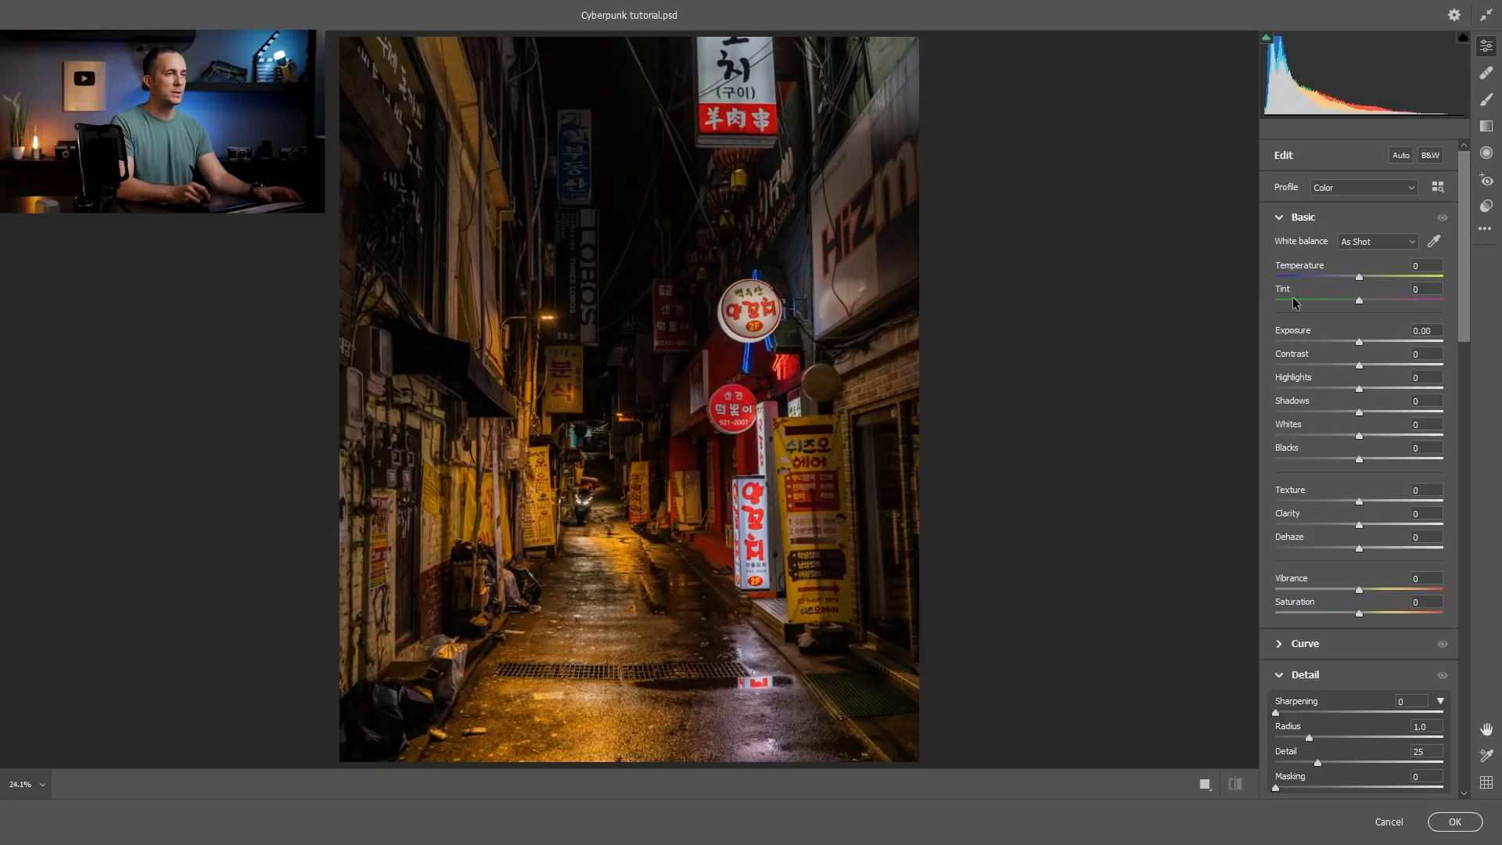
pyautogui.moveTo(1356, 279); pyautogui.dragTo(1386, 299)
pyautogui.click(1311, 275)
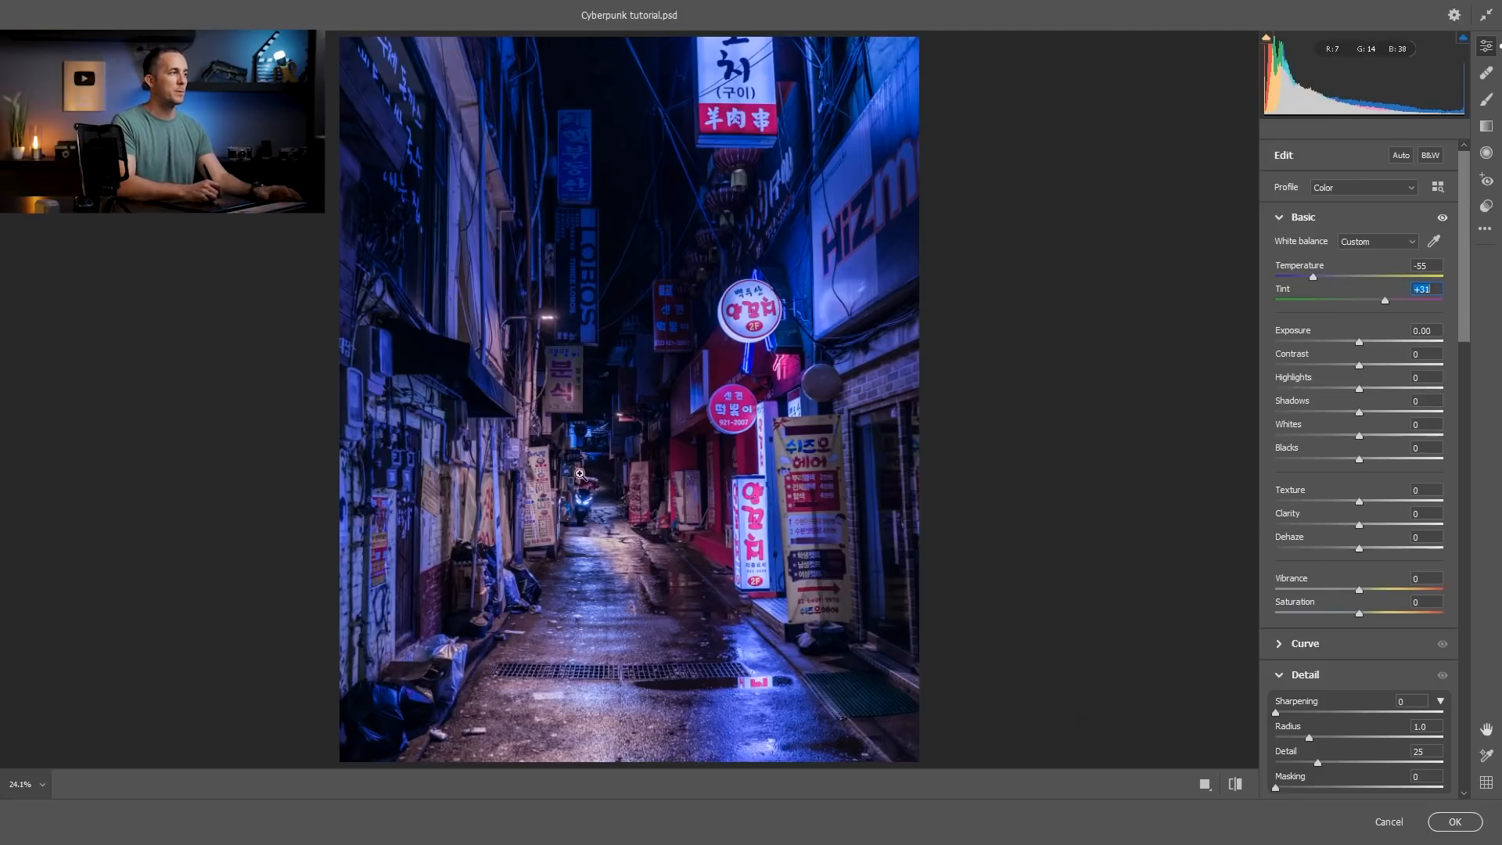
pyautogui.moveTo(1313, 276); pyautogui.dragTo(1317, 277)
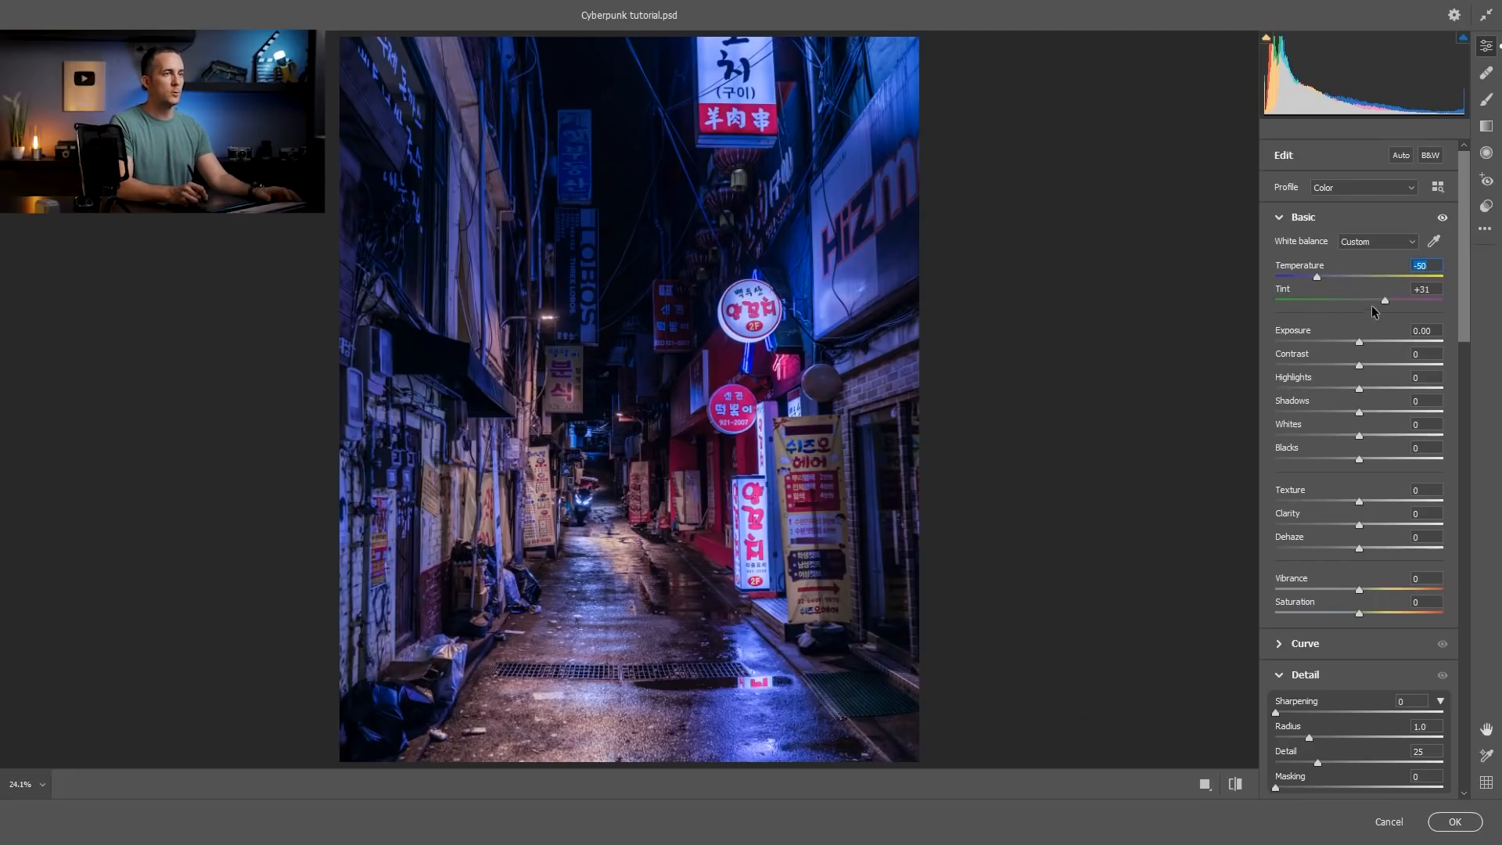
# Adjust the photo's basic tones: Shadows +100, Highlights -26, Whites +21 and Contrast +13.
pyautogui.moveTo(1360, 412); pyautogui.dragTo(1443, 412)
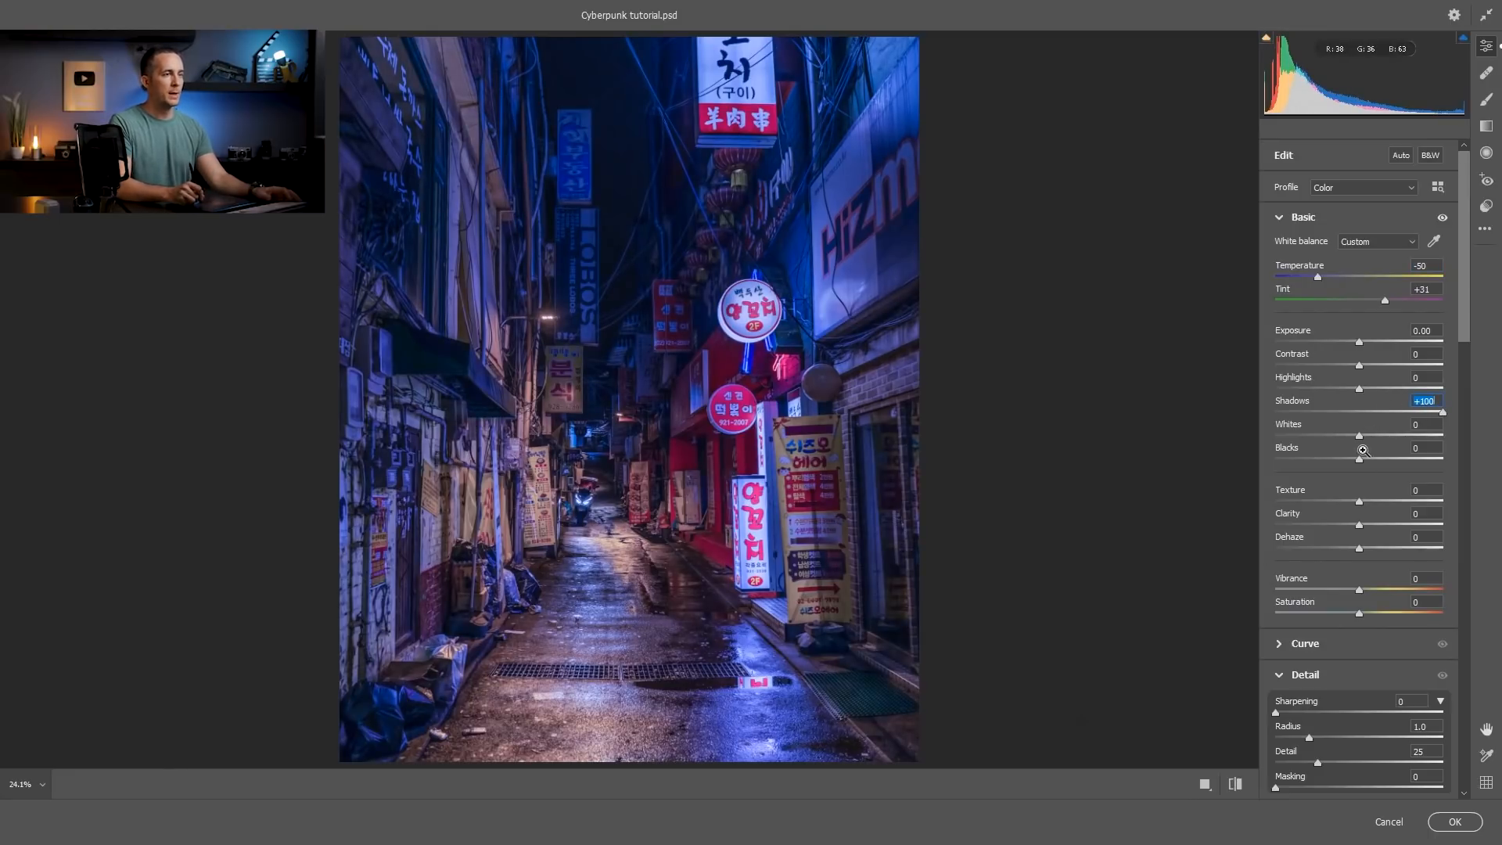
pyautogui.moveTo(1359, 389); pyautogui.dragTo(1376, 436)
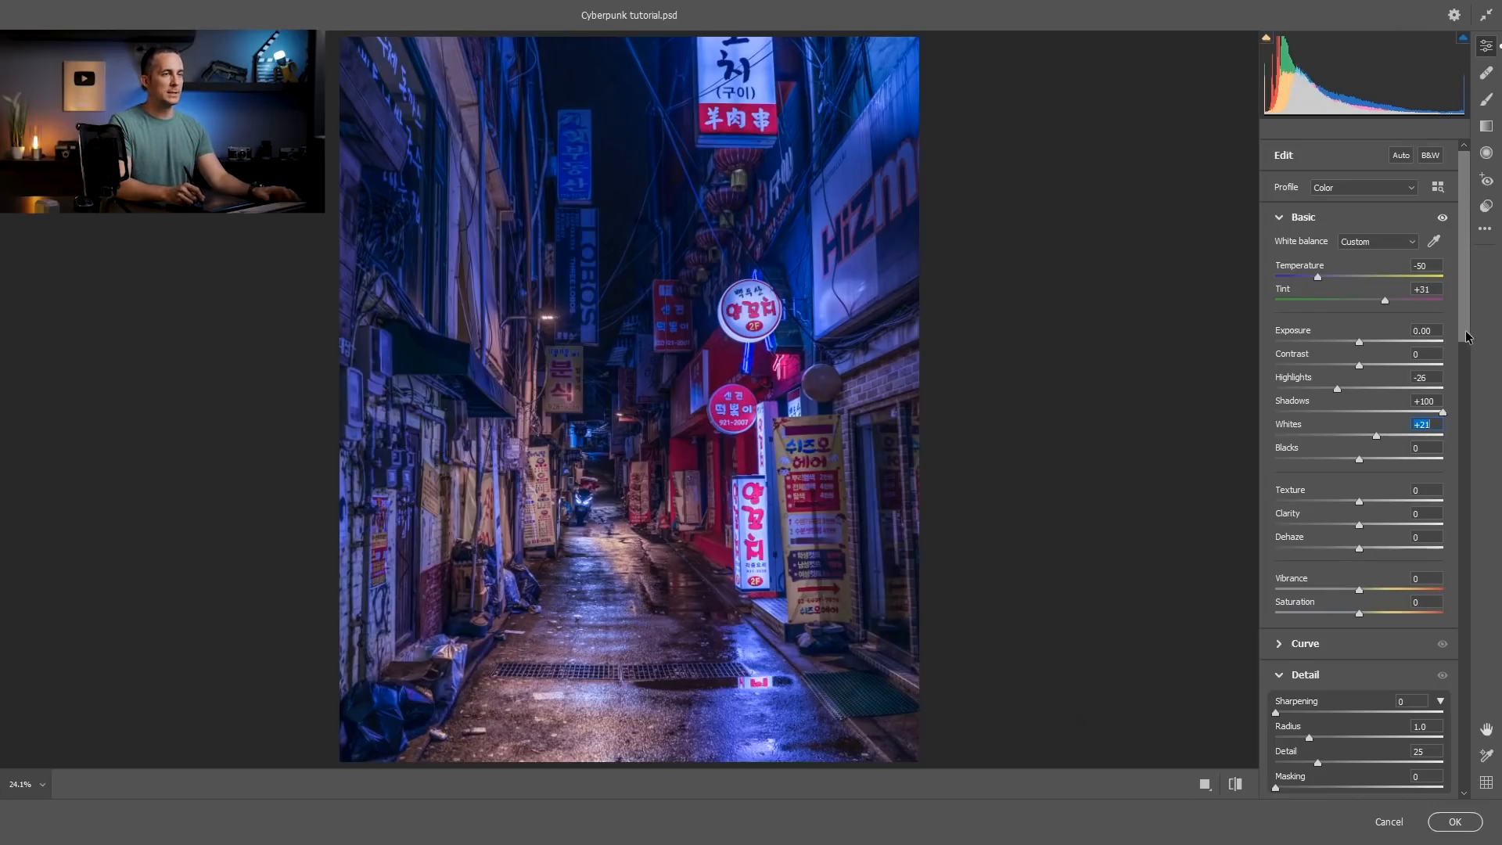
pyautogui.moveTo(1466, 336); pyautogui.dragTo(1460, 386)
pyautogui.moveTo(1360, 224); pyautogui.dragTo(1370, 225)
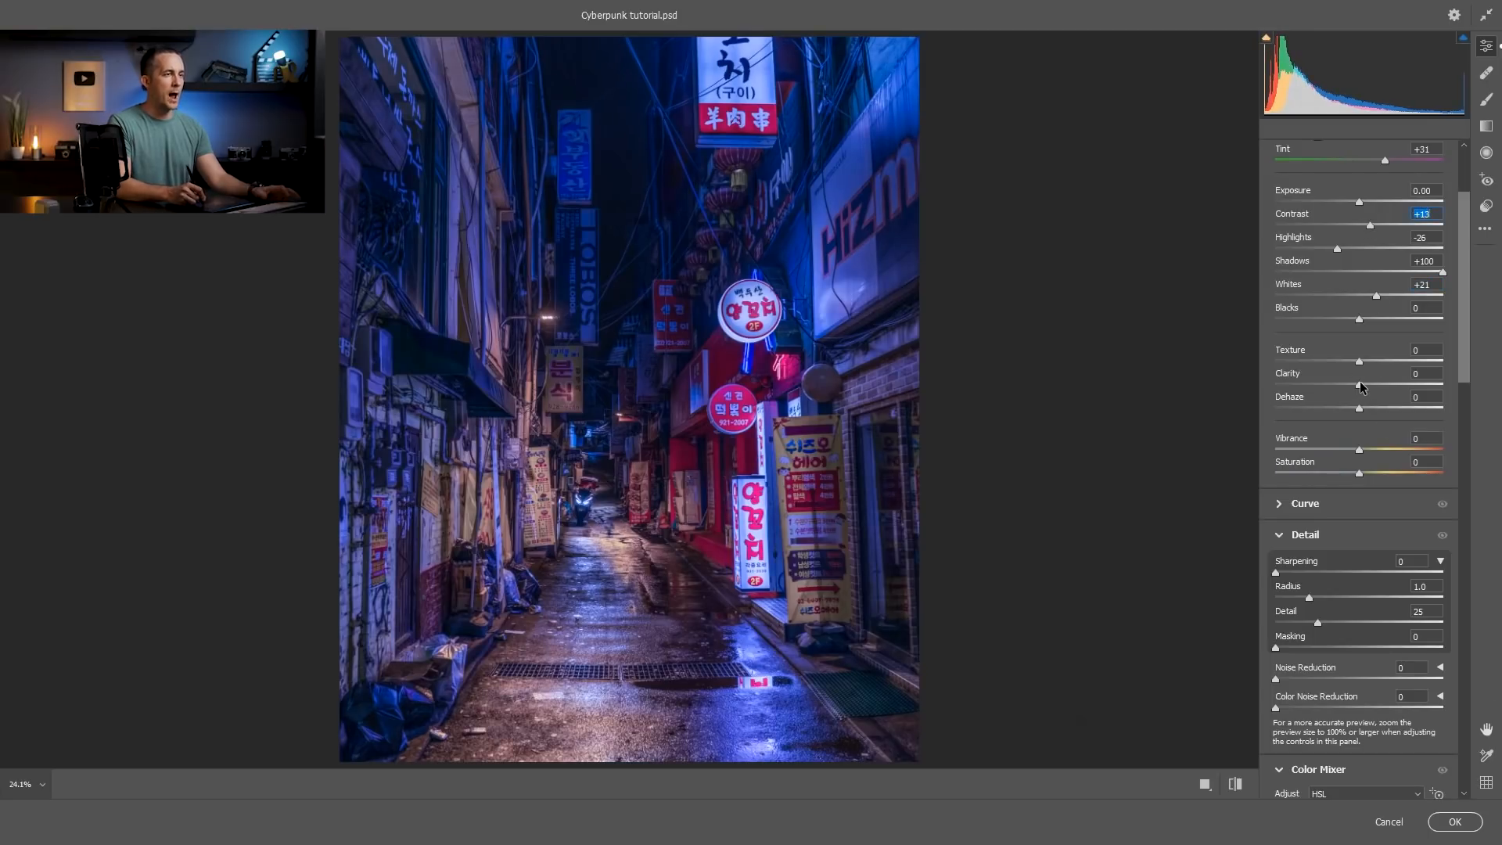
# Soften the image with Clarity -11, Texture +2 and Dehaze -19.
pyautogui.moveTo(1361, 386)
pyautogui.mouseDown()
pyautogui.moveTo(1328, 384)
pyautogui.moveTo(1400, 384)
pyautogui.moveTo(1349, 386)
pyautogui.mouseUp()
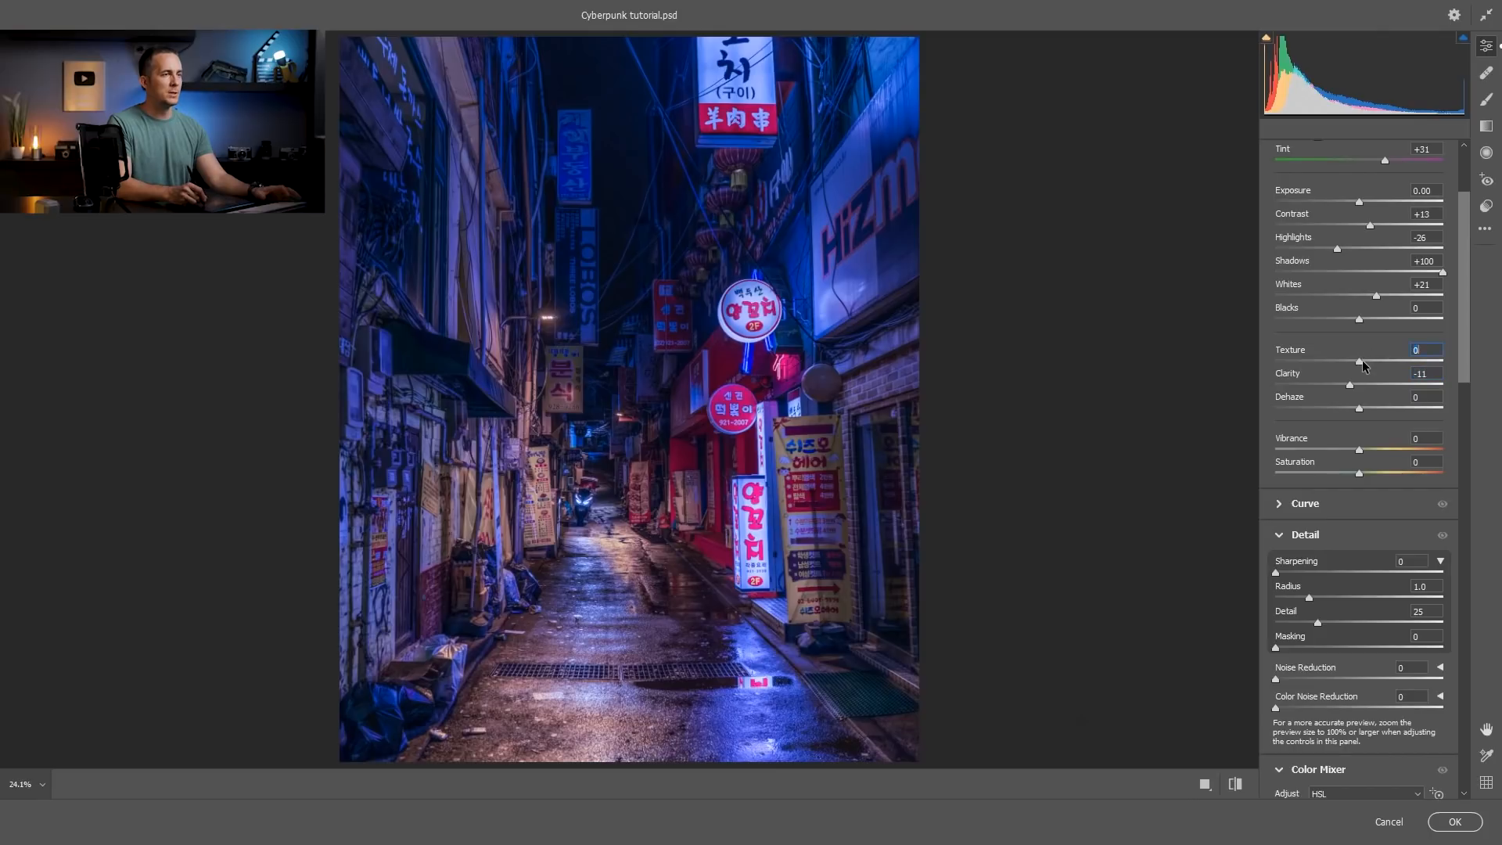
pyautogui.moveTo(1356, 408); pyautogui.dragTo(1321, 410)
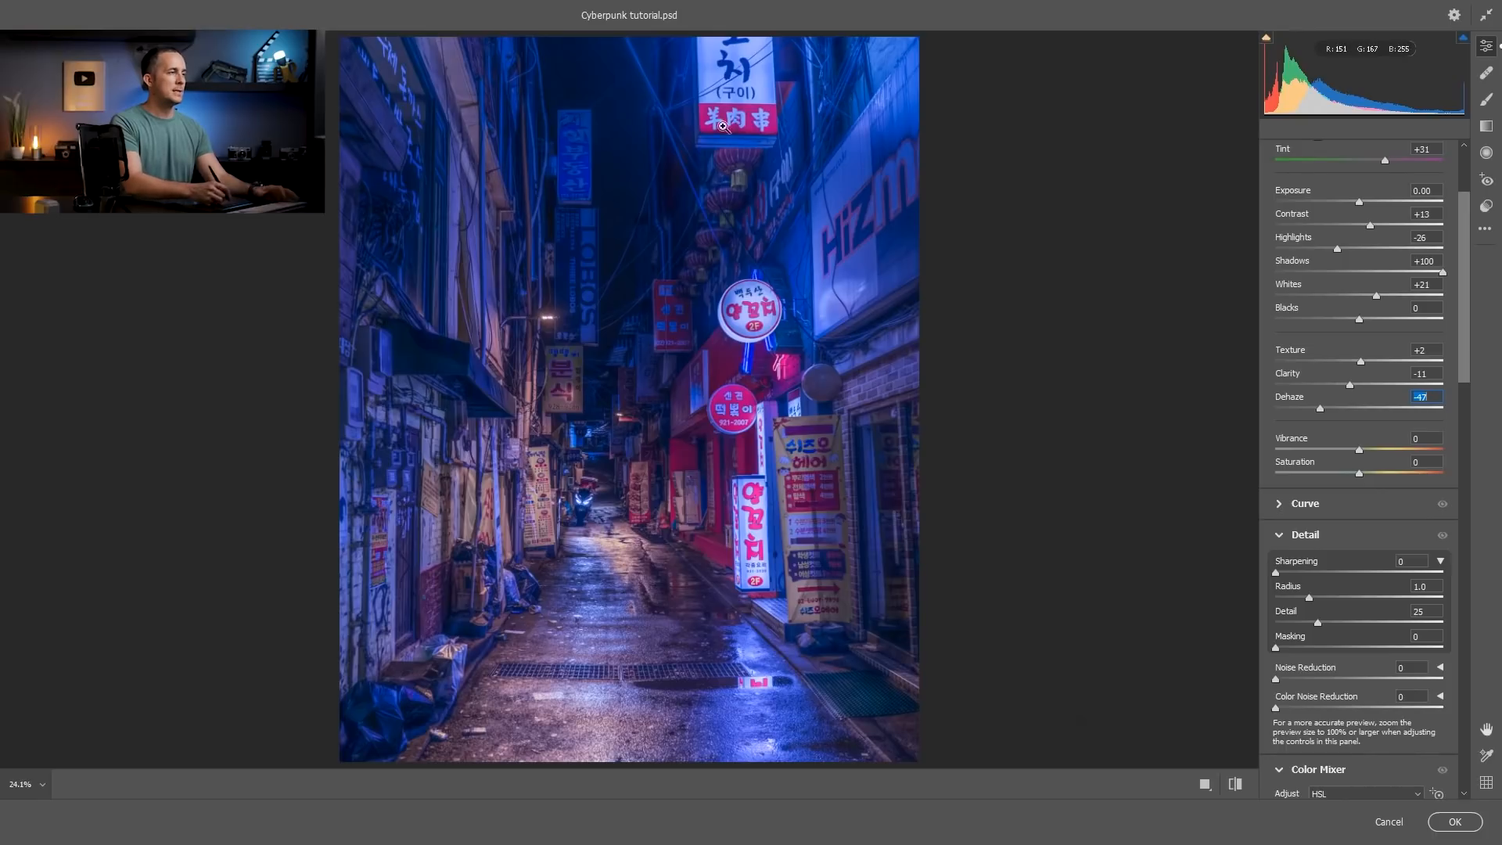
pyautogui.moveTo(1325, 406); pyautogui.dragTo(1343, 409)
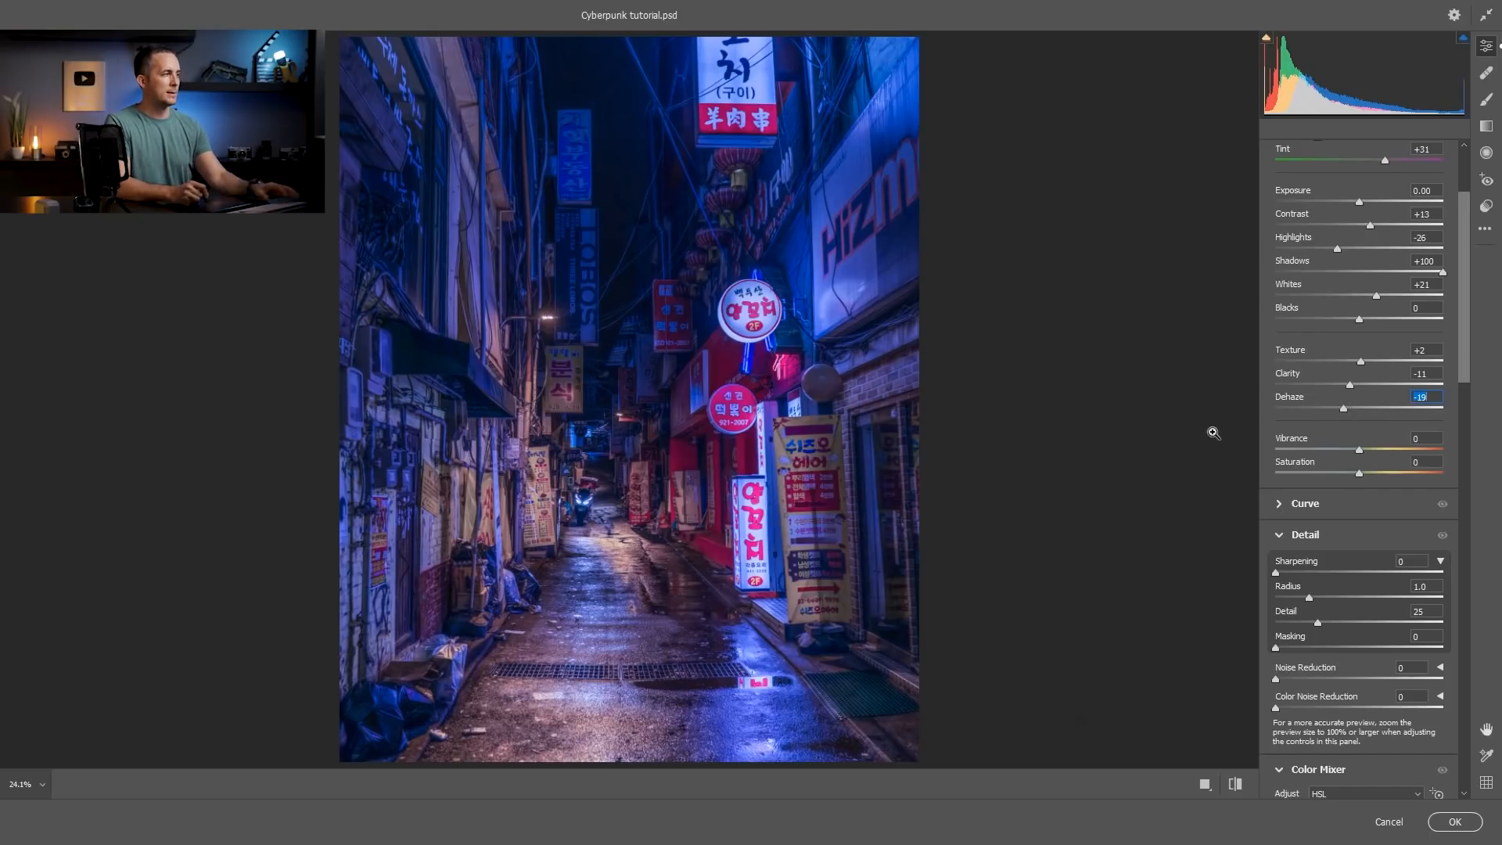
# Split-tone the highlights blue with Hue 222 and Saturation 32, previewing the hues at full strength while choosing.
pyautogui.moveTo(1469, 365); pyautogui.dragTo(1456, 553)
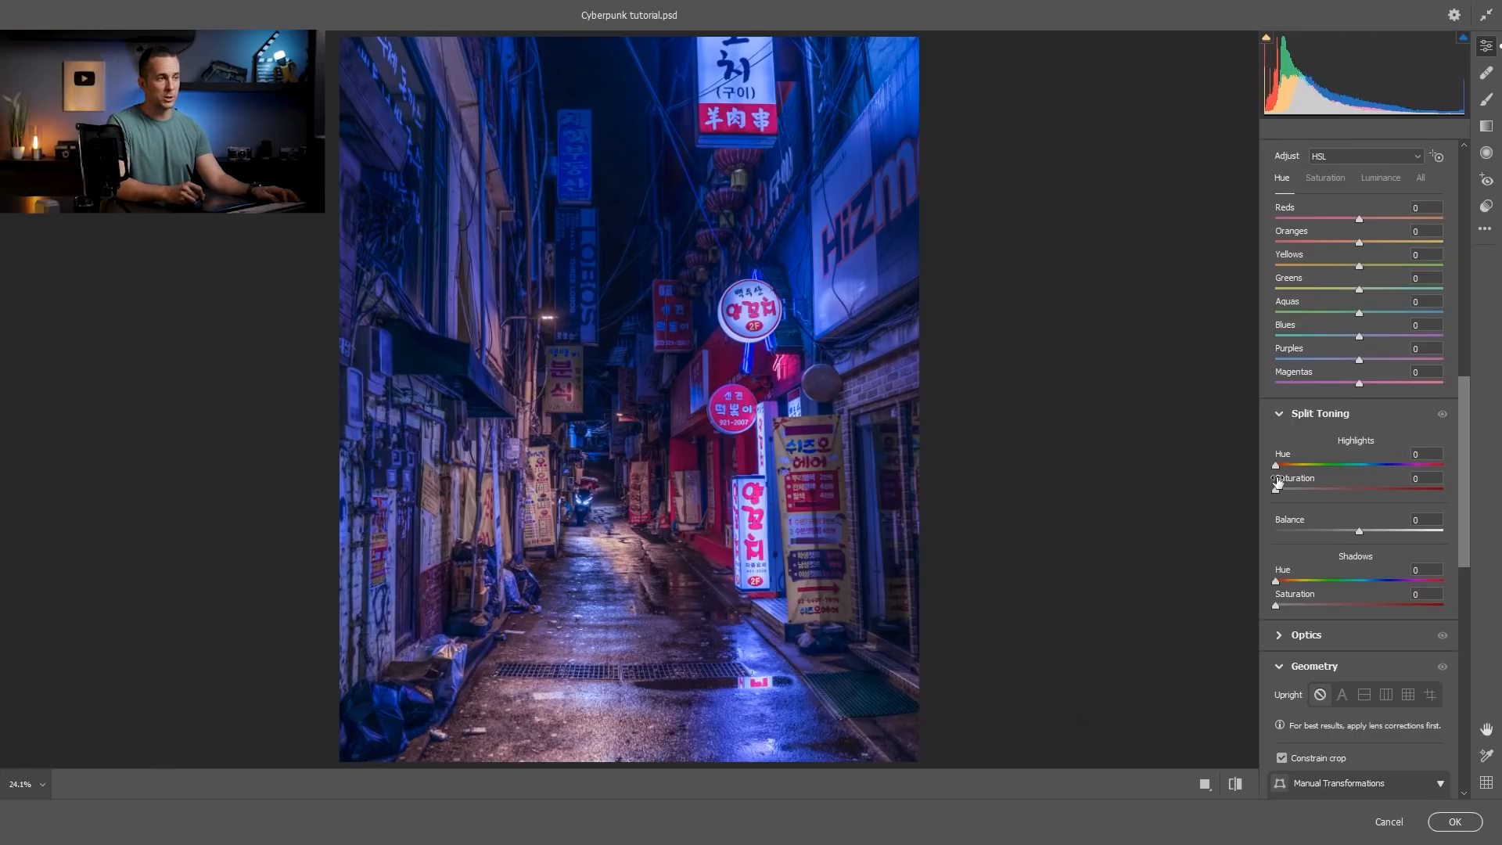
pyautogui.press('alt')
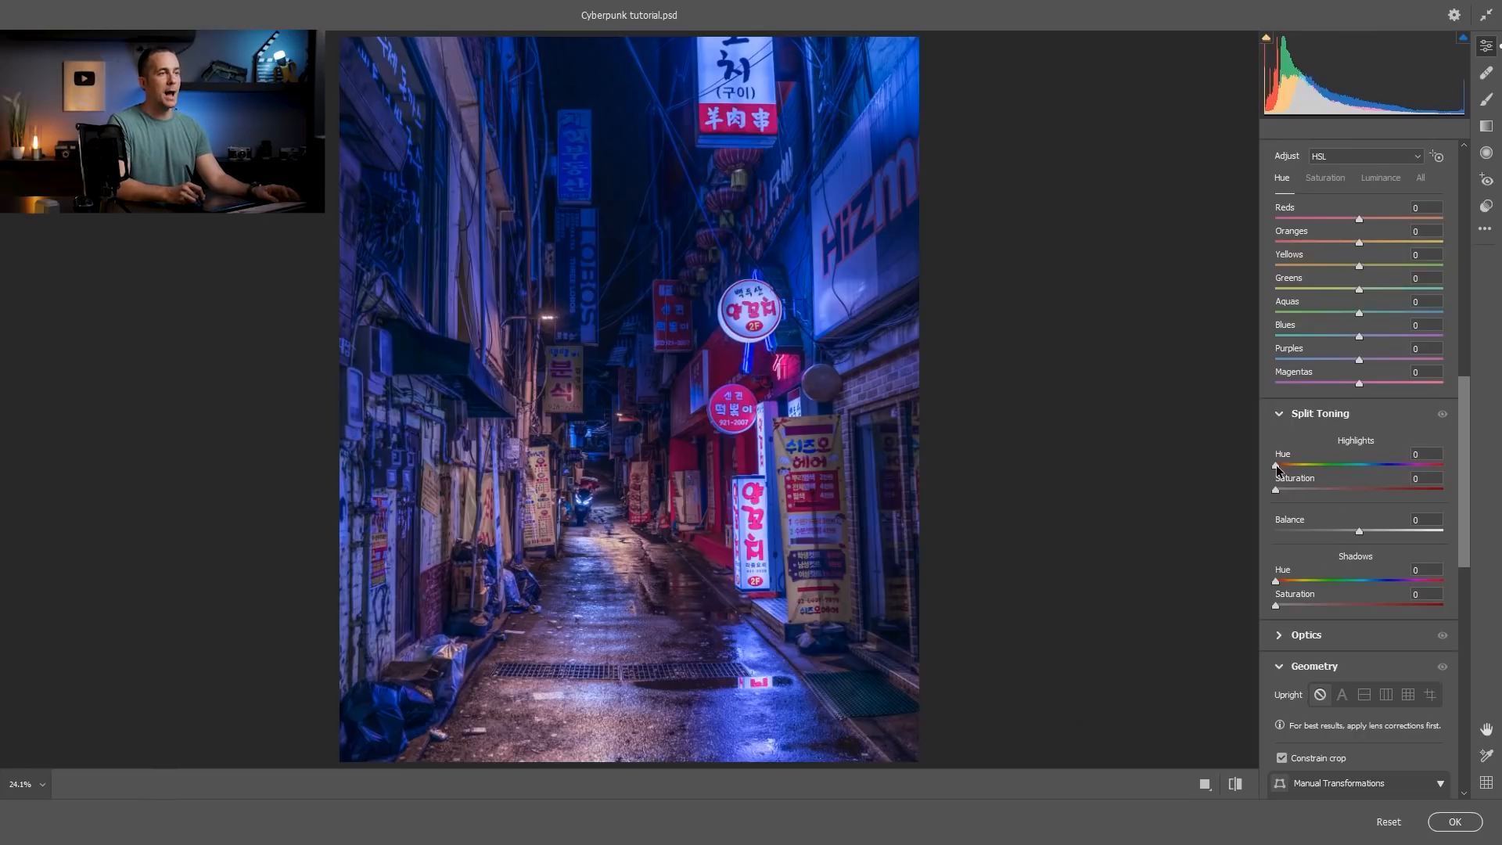
pyautogui.moveTo(1276, 468); pyautogui.dragTo(1382, 467)
pyautogui.moveTo(1275, 490); pyautogui.dragTo(1447, 491)
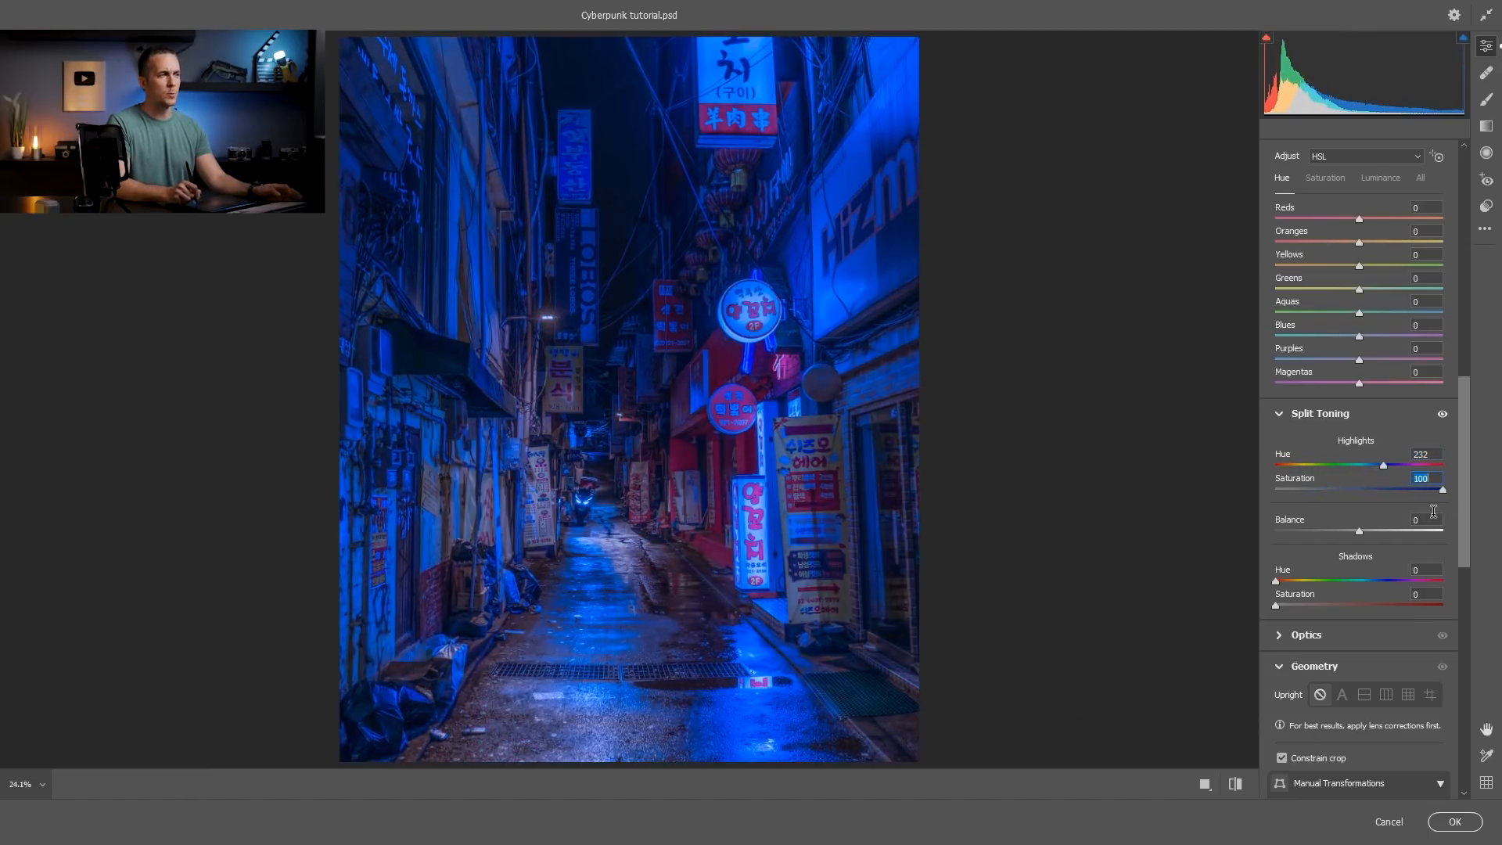
pyautogui.doubleClick(1441, 490)
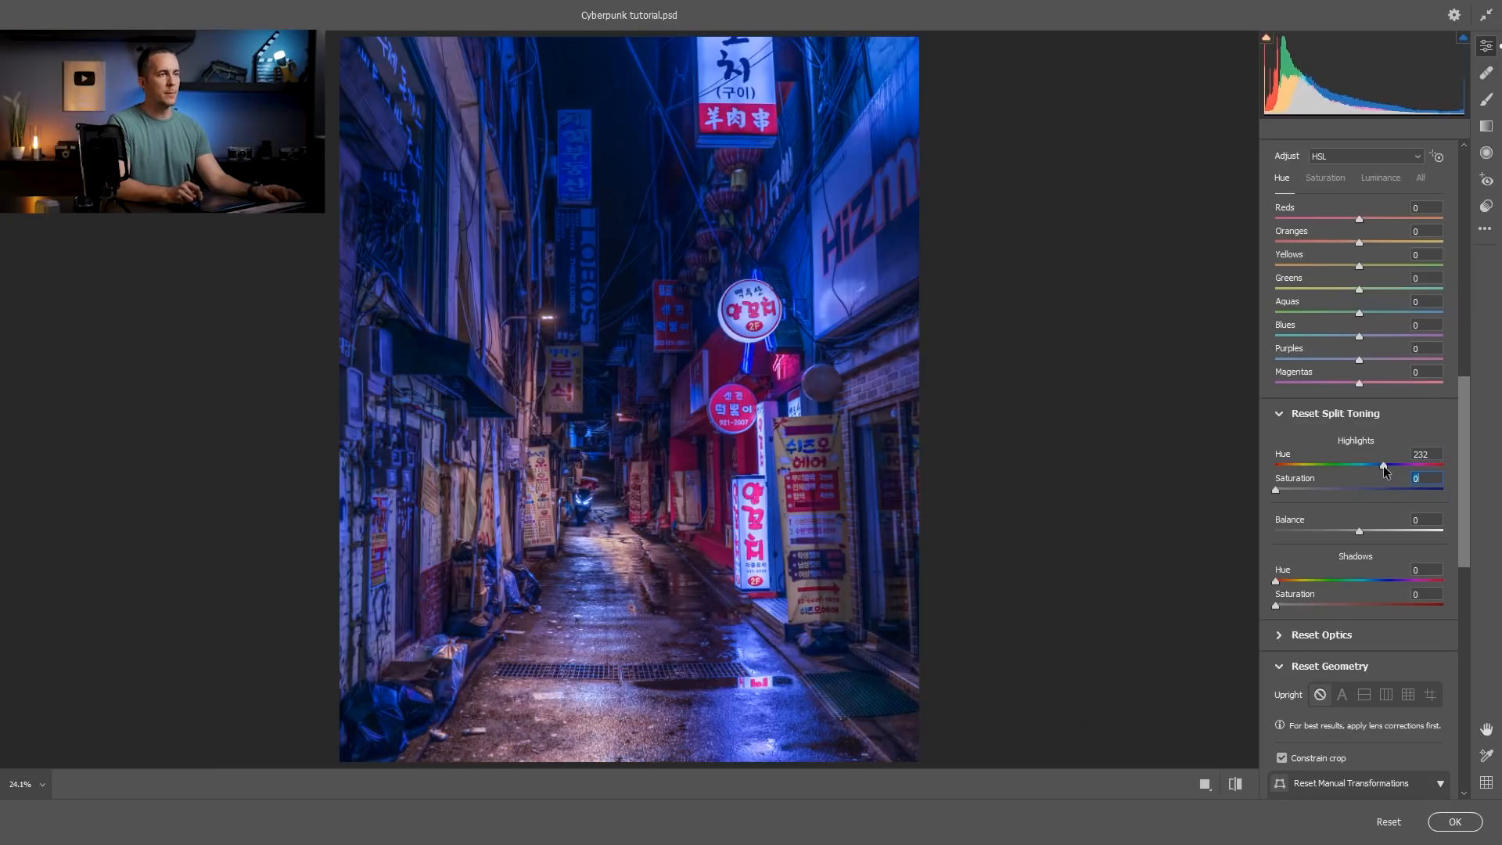
pyautogui.keyDown('alt'); pyautogui.click(1383, 467); pyautogui.keyUp('alt')
pyautogui.moveTo(1382, 468); pyautogui.dragTo(1411, 469)
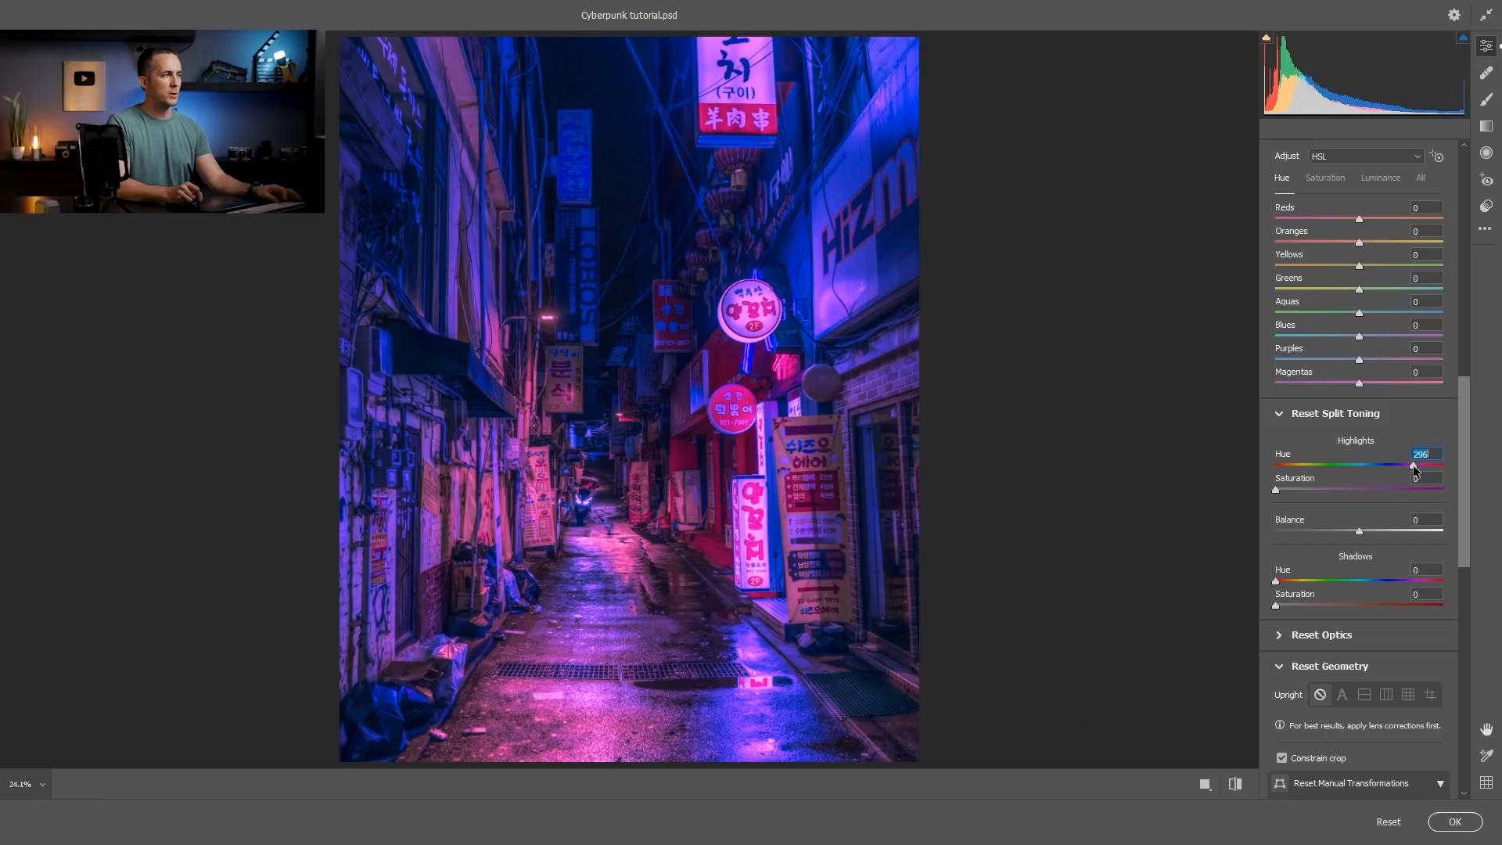
pyautogui.moveTo(1411, 467); pyautogui.dragTo(1379, 468)
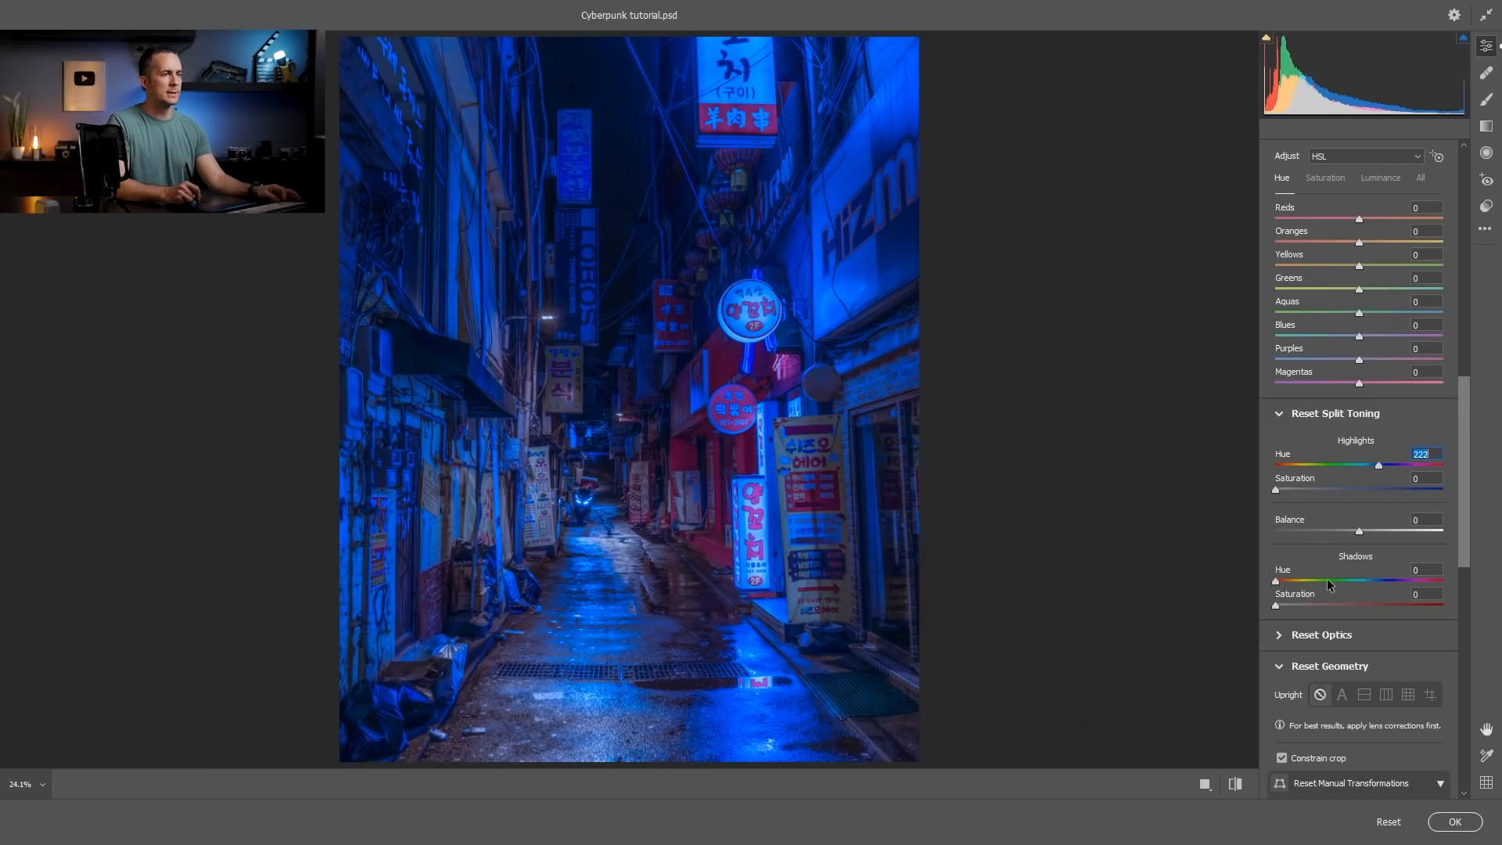
pyautogui.moveTo(1276, 489); pyautogui.dragTo(1324, 489)
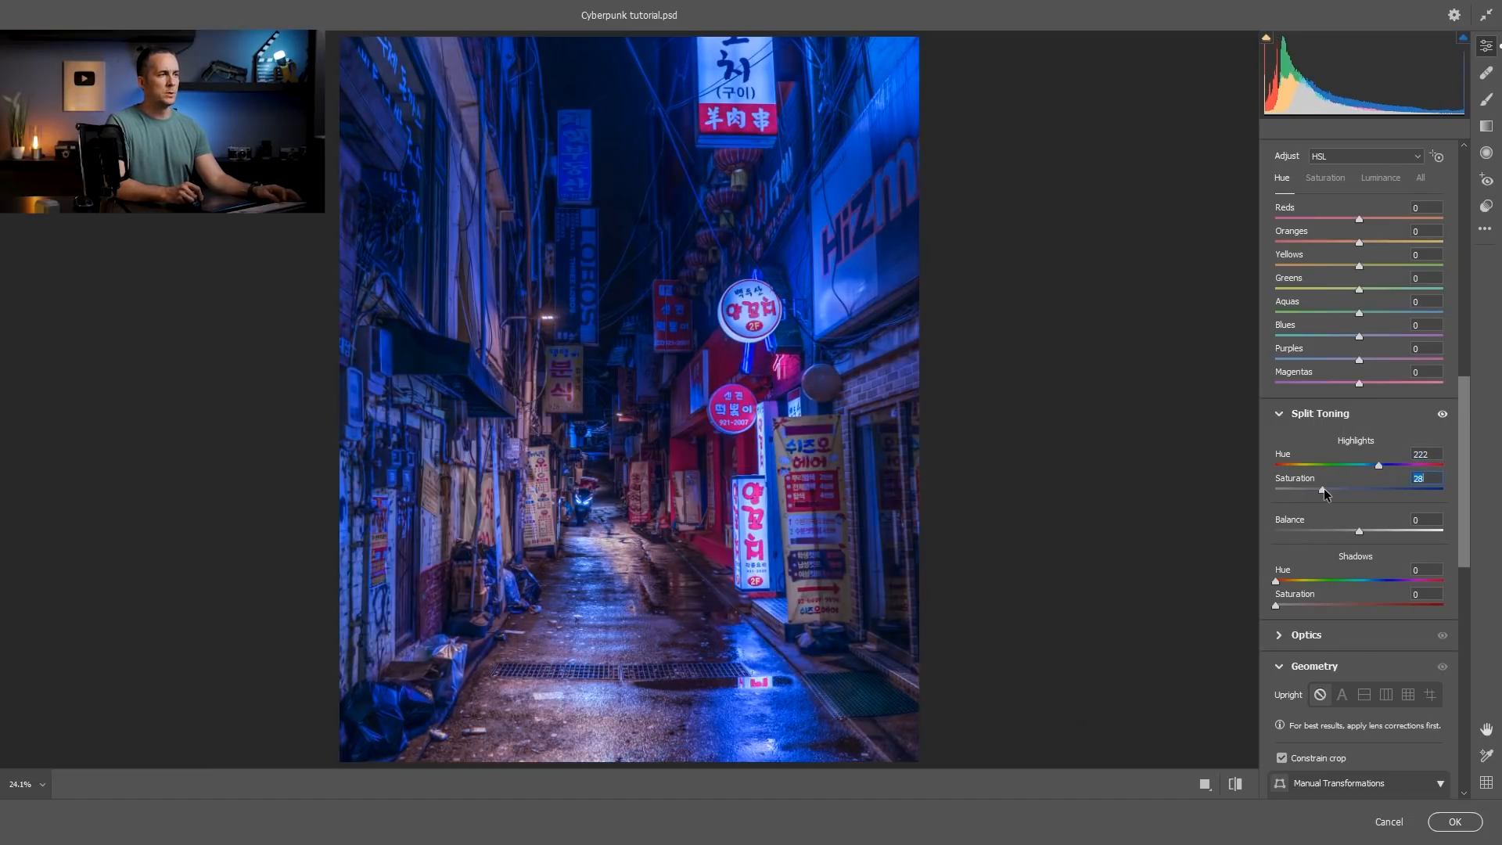
# Split-tone the shadows magenta with Hue 298 and Saturation 67, and set the Balance to -16.
pyautogui.moveTo(1276, 580); pyautogui.dragTo(1415, 580)
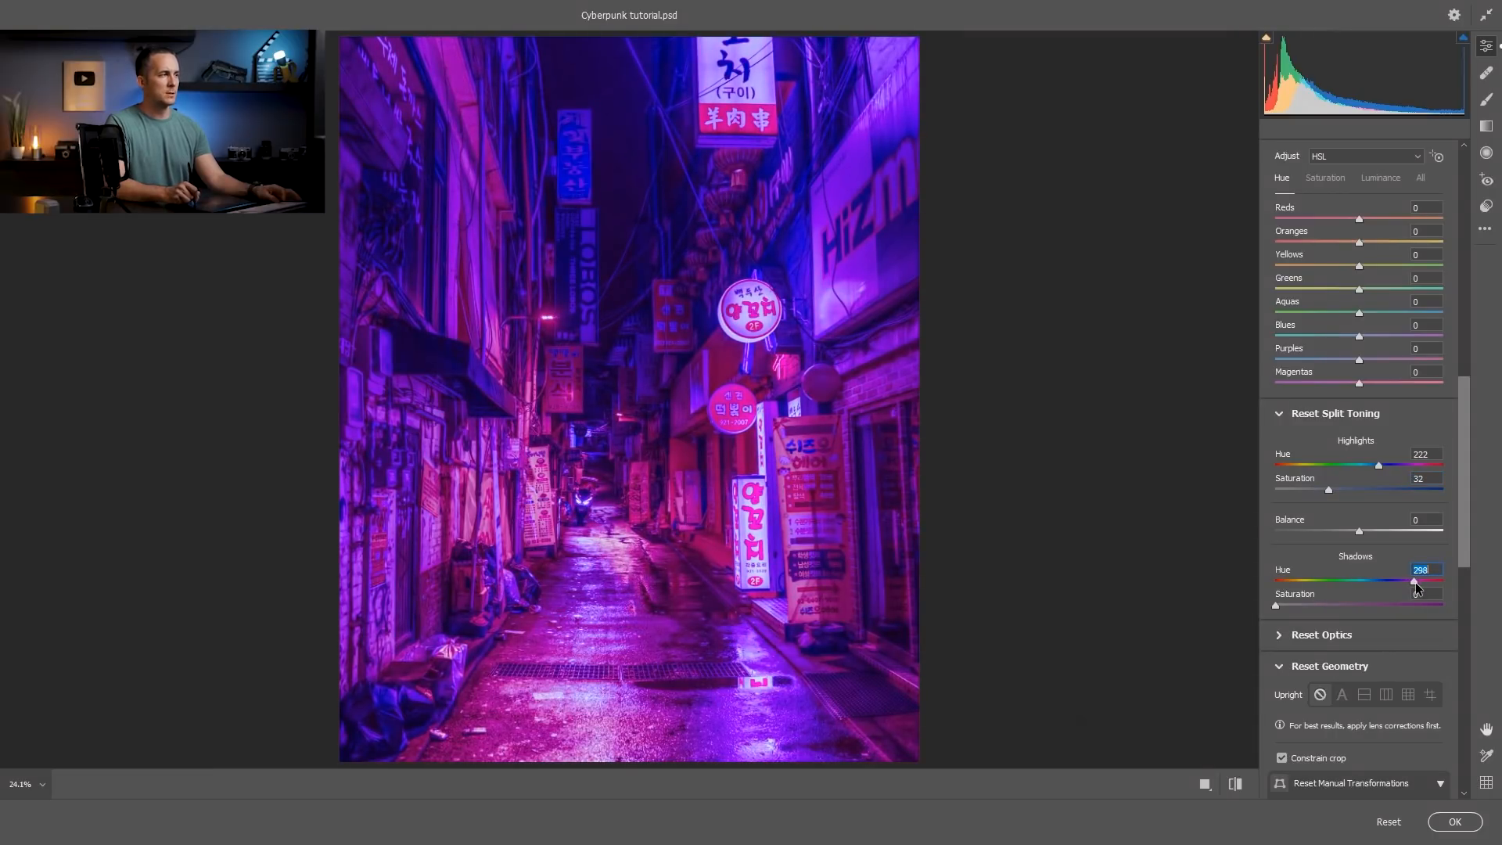
pyautogui.moveTo(1275, 605); pyautogui.dragTo(1387, 602)
pyautogui.moveTo(1358, 530)
pyautogui.mouseDown()
pyautogui.moveTo(1400, 535)
pyautogui.moveTo(1318, 535)
pyautogui.moveTo(1344, 528)
pyautogui.mouseUp()
pyautogui.click(1387, 604)
# Calibrate the primaries: Red Primary Hue -45 and Saturation -7, Blue Primary Hue -27 and Saturation -1.
pyautogui.moveTo(1462, 512); pyautogui.dragTo(1465, 750)
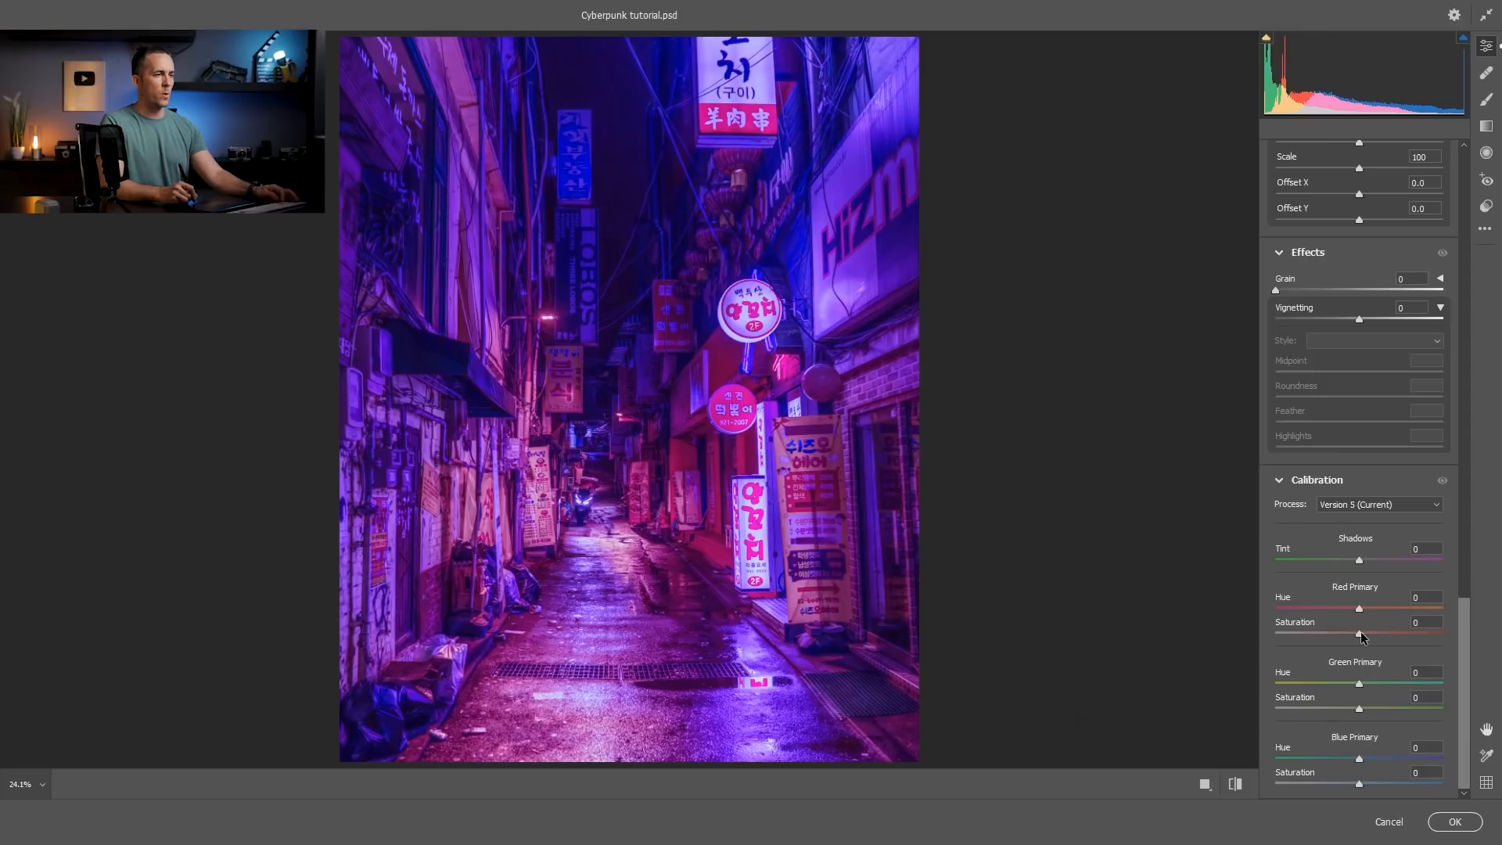
pyautogui.moveTo(1358, 611); pyautogui.dragTo(1321, 611)
pyautogui.moveTo(1358, 759); pyautogui.dragTo(1275, 760)
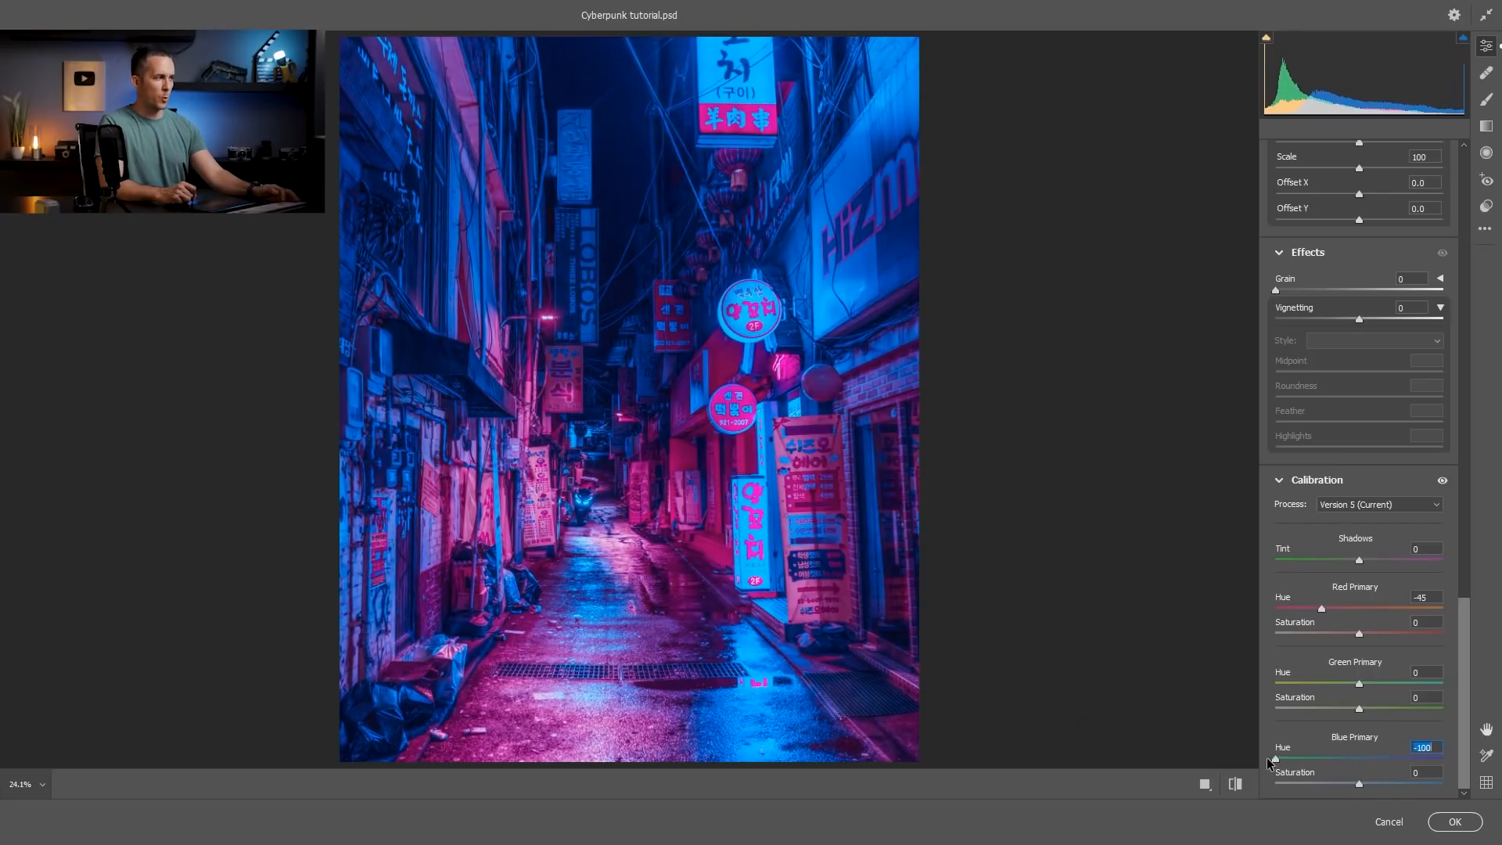
pyautogui.moveTo(1321, 762)
pyautogui.mouseDown()
pyautogui.moveTo(1337, 764)
pyautogui.moveTo(1322, 786)
pyautogui.moveTo(1355, 784)
pyautogui.moveTo(1336, 759)
pyautogui.mouseUp()
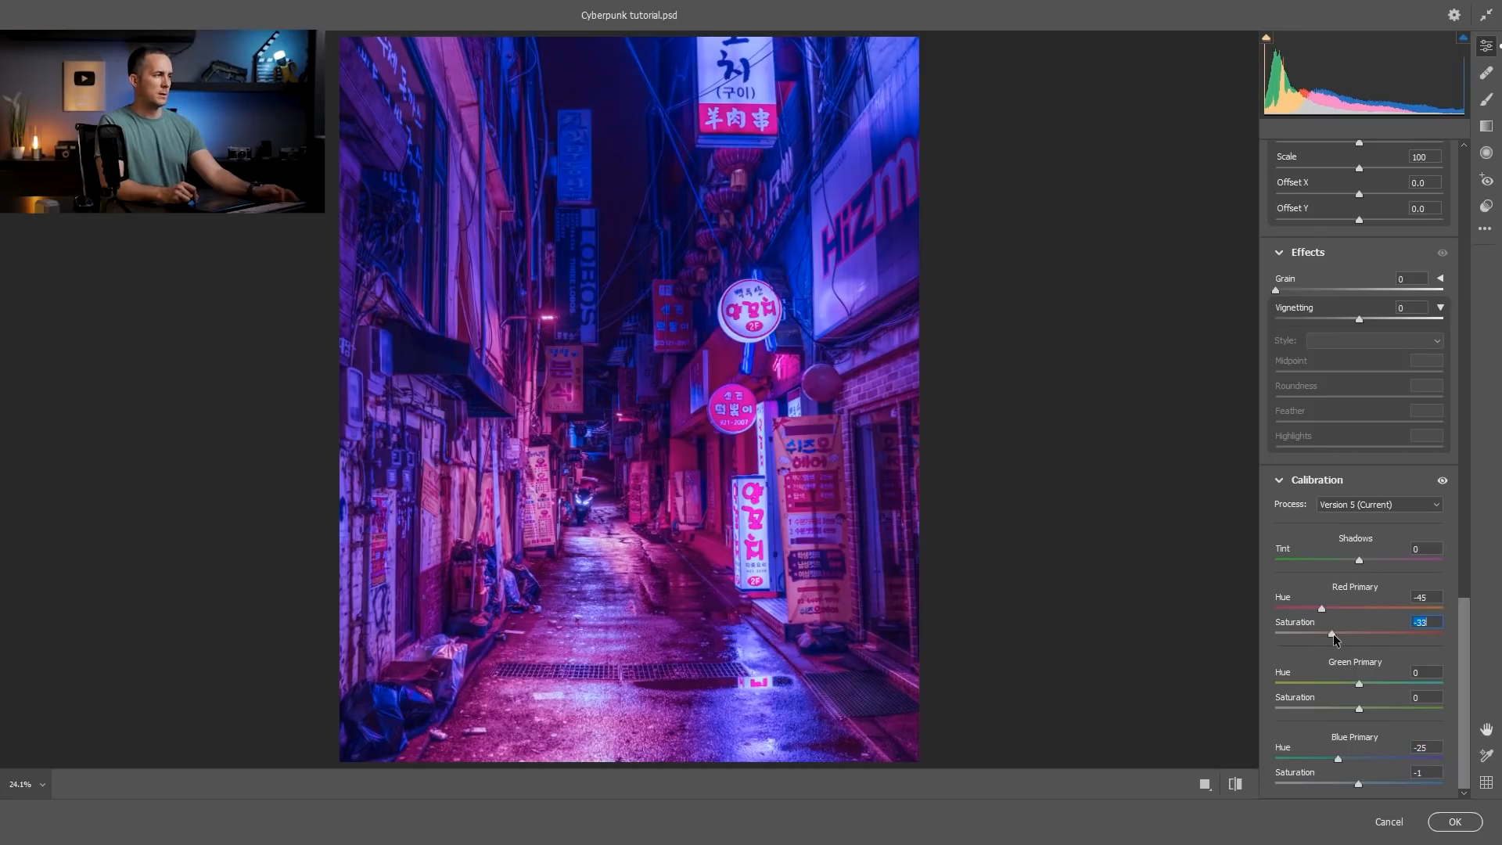
pyautogui.moveTo(1342, 633); pyautogui.dragTo(1354, 635)
pyautogui.click(1336, 758)
# Add a vignette of -13 and apply the Camera Raw filter.
pyautogui.moveTo(1462, 643); pyautogui.dragTo(1472, 195)
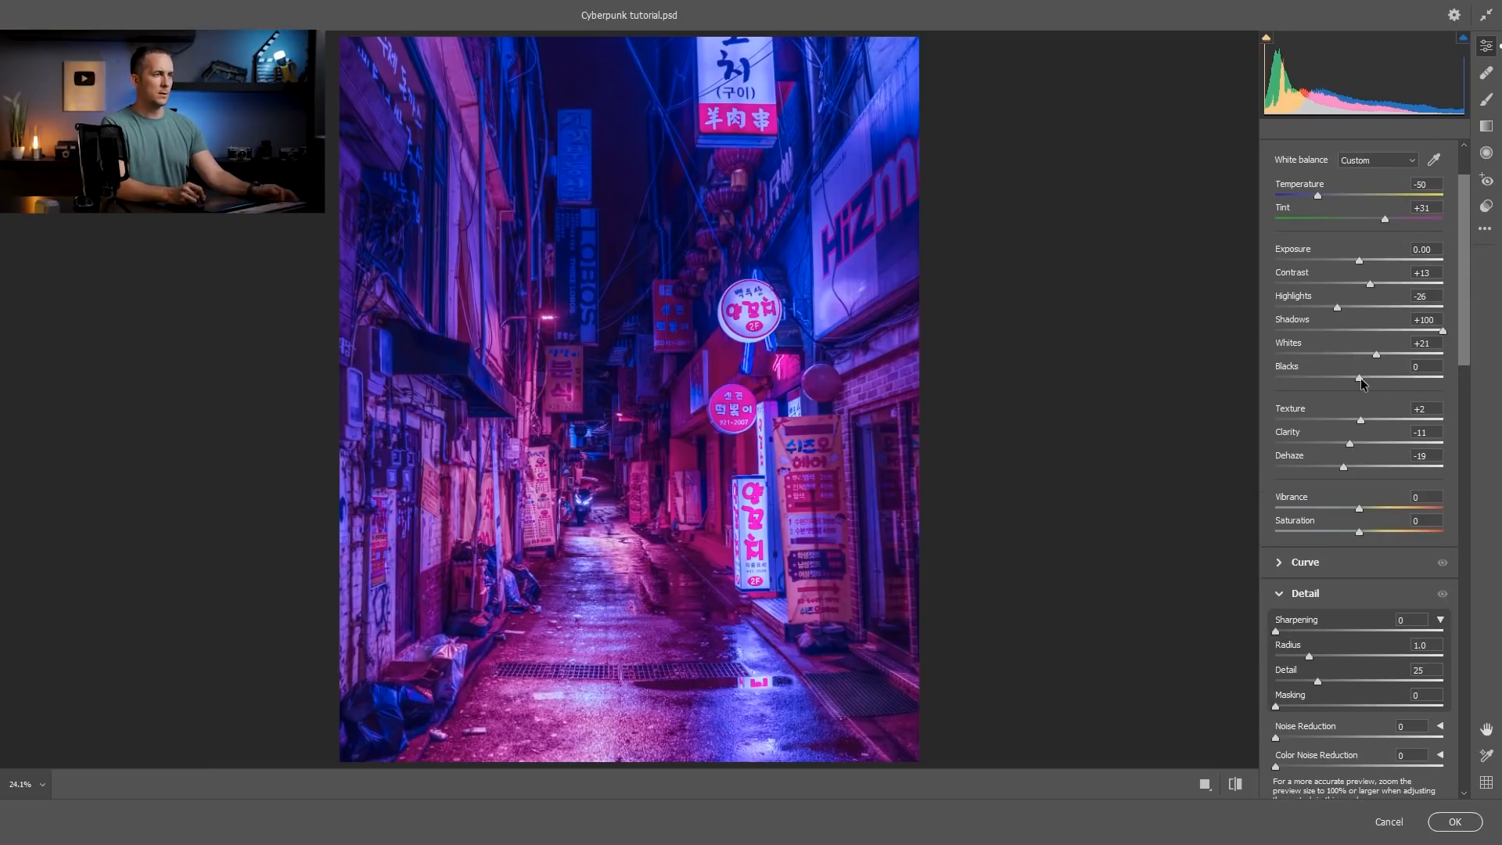
pyautogui.moveTo(1462, 356); pyautogui.dragTo(1460, 810)
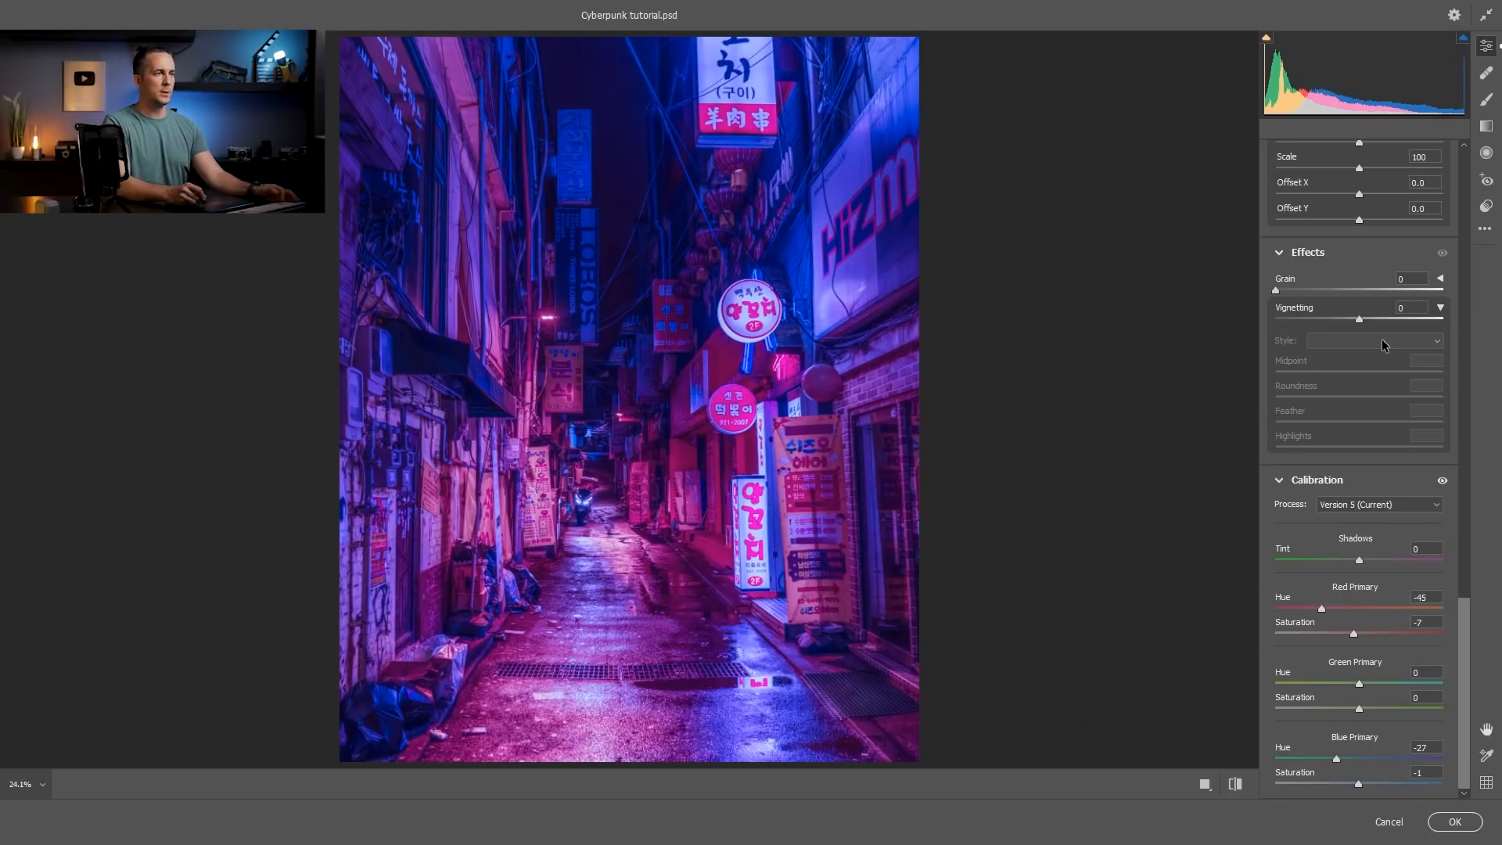
pyautogui.moveTo(1357, 319); pyautogui.dragTo(1346, 319)
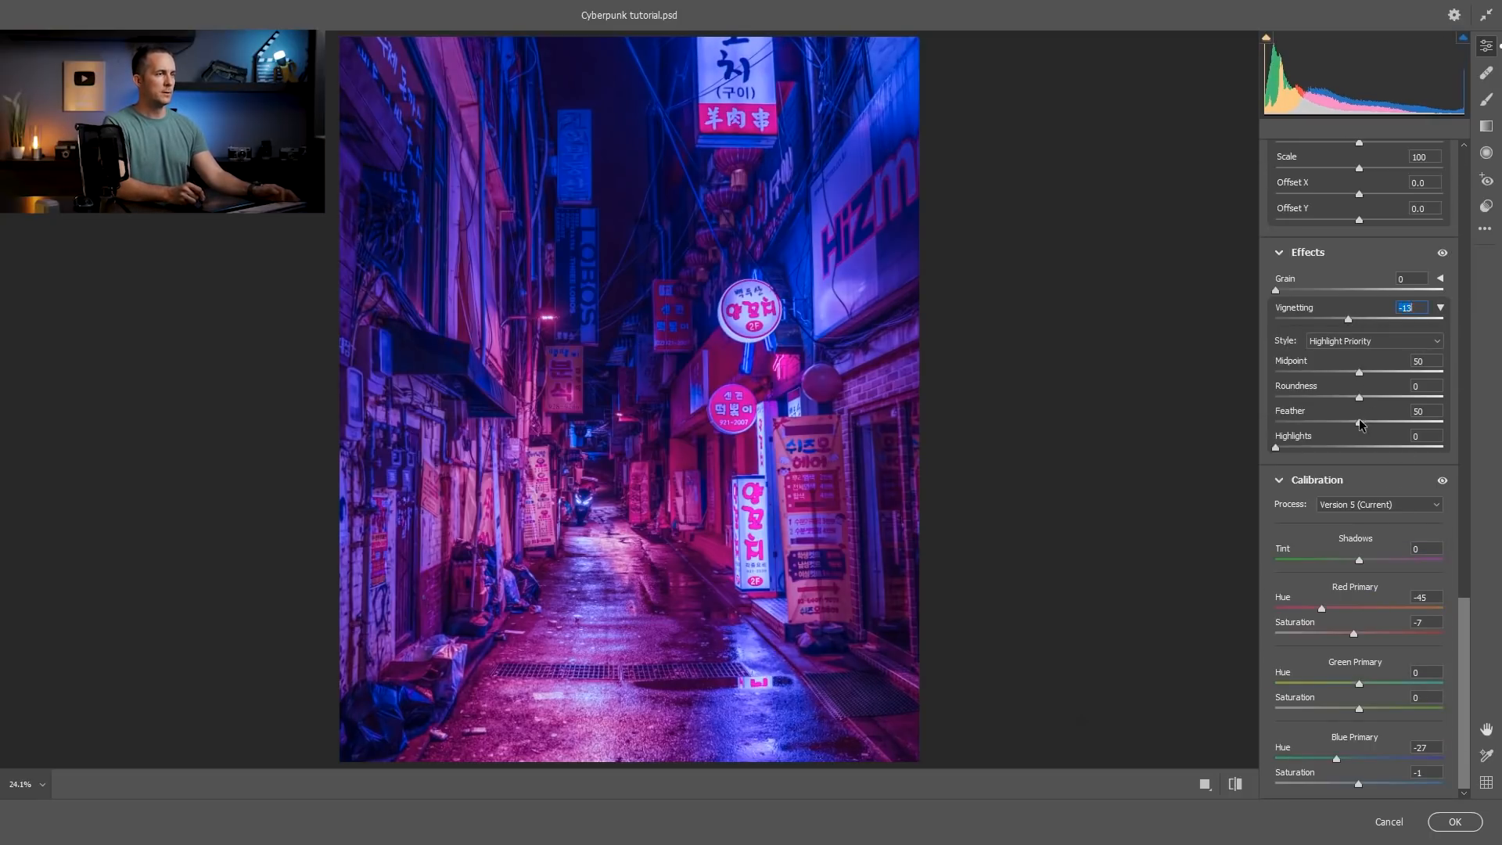
pyautogui.click(1453, 823)
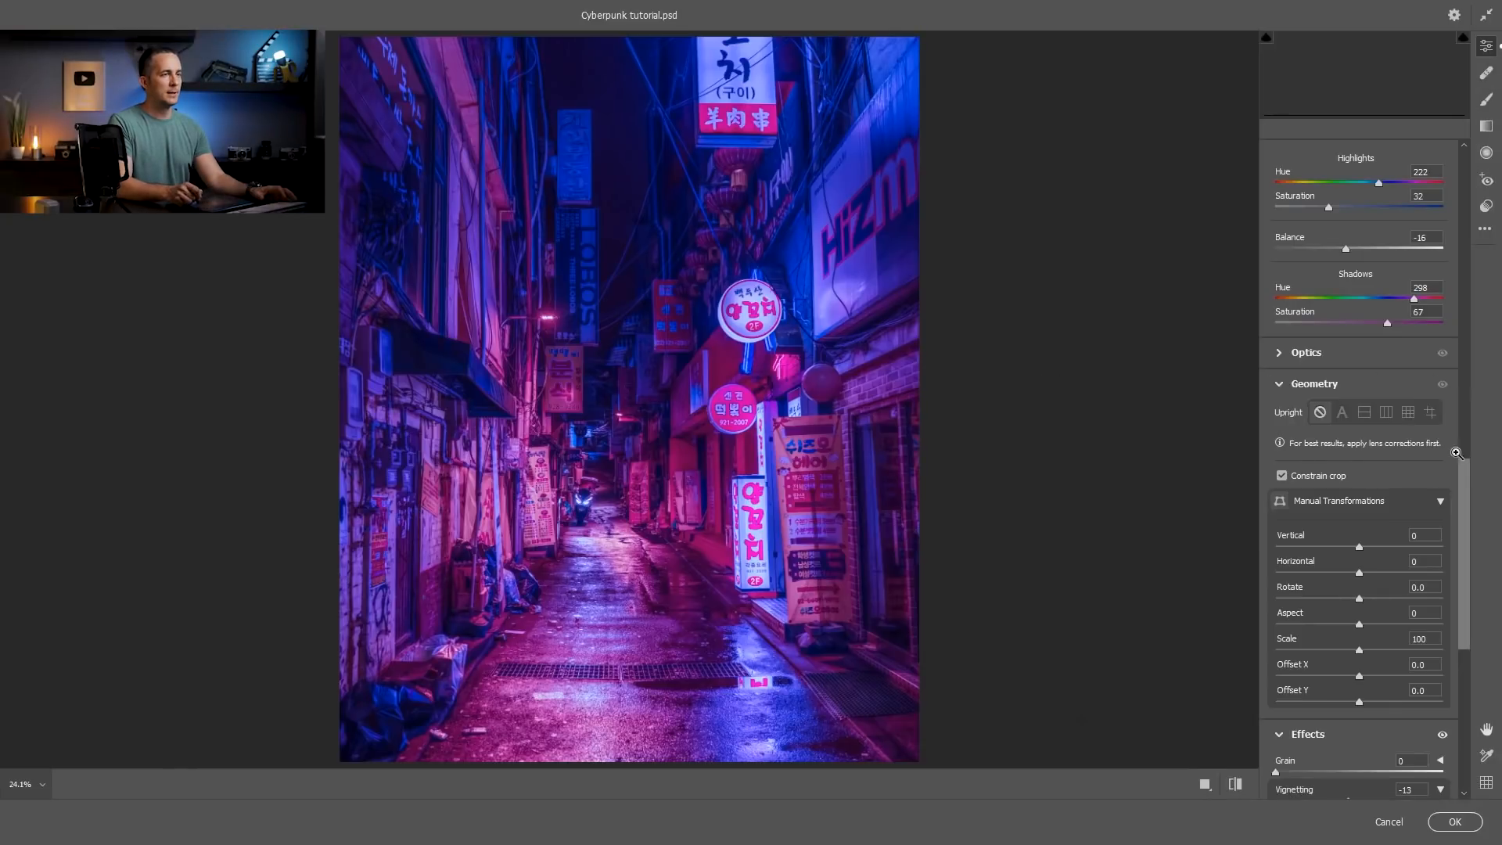
# Readjust the split-toning shadow hue in the Camera Raw filter and compare Layer 1 with the original photo by toggling its visibility.
pyautogui.moveTo(1461, 497); pyautogui.dragTo(1459, 463)
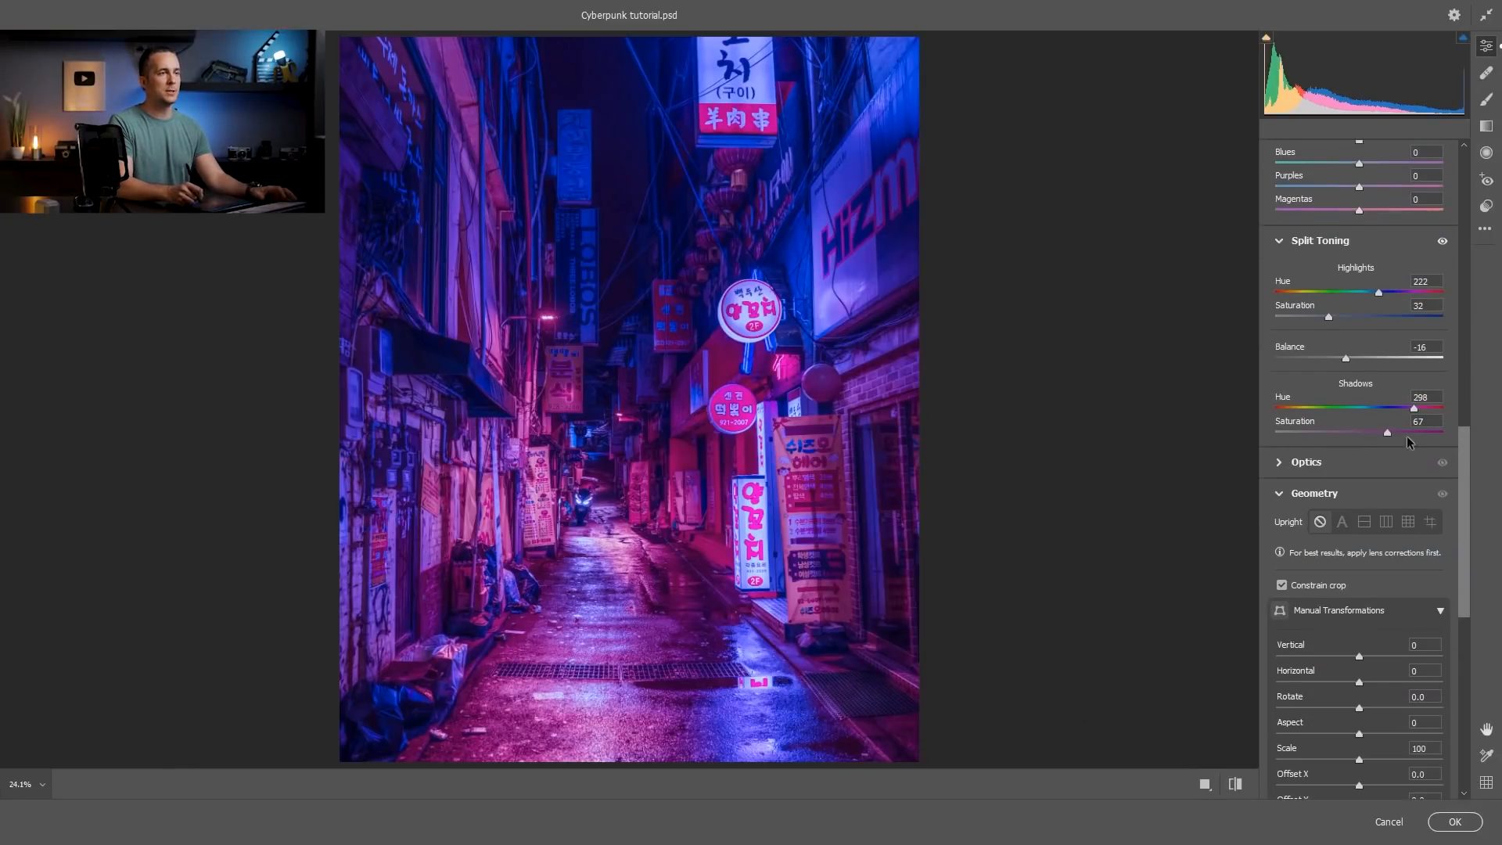
pyautogui.moveTo(1425, 411)
pyautogui.mouseDown()
pyautogui.moveTo(1365, 408)
pyautogui.moveTo(1401, 408)
pyautogui.mouseUp()
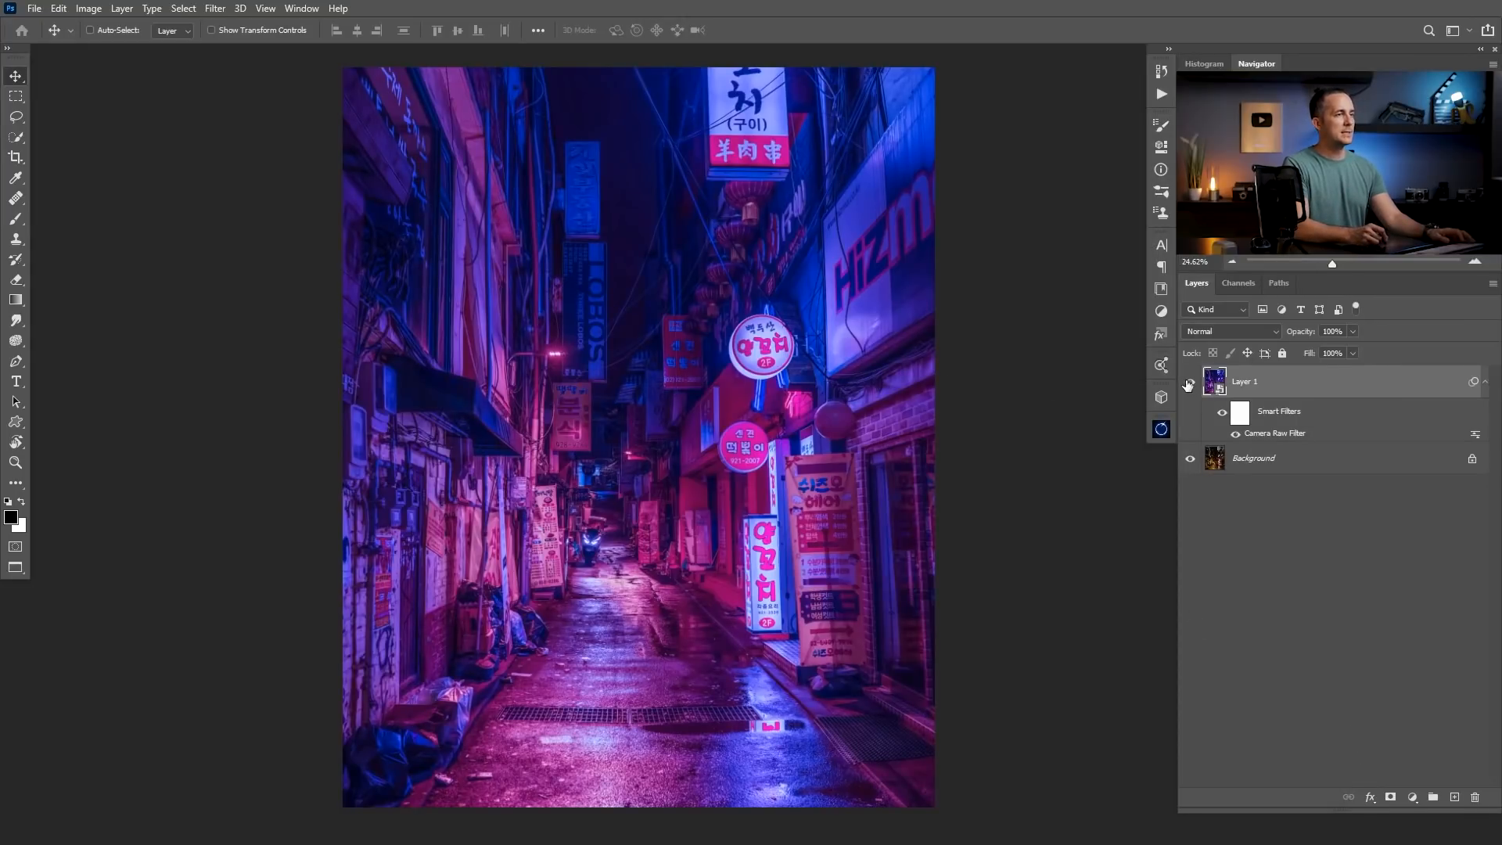
pyautogui.click(1189, 383)
pyautogui.click(1189, 382)
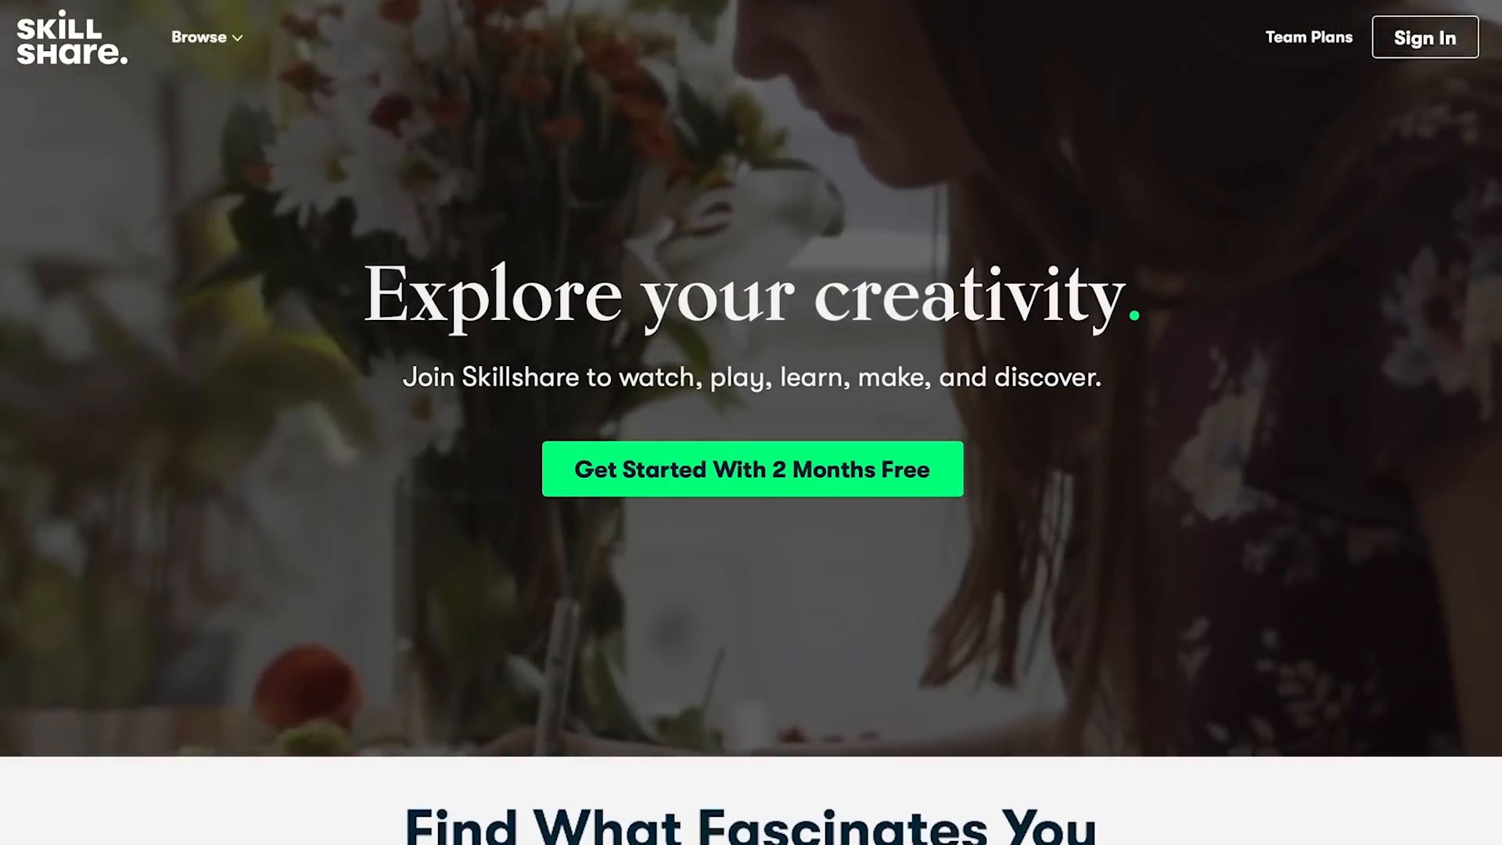
pyautogui.scroll(-2, 750, 422)
pyautogui.scroll(-6, 751, 422)
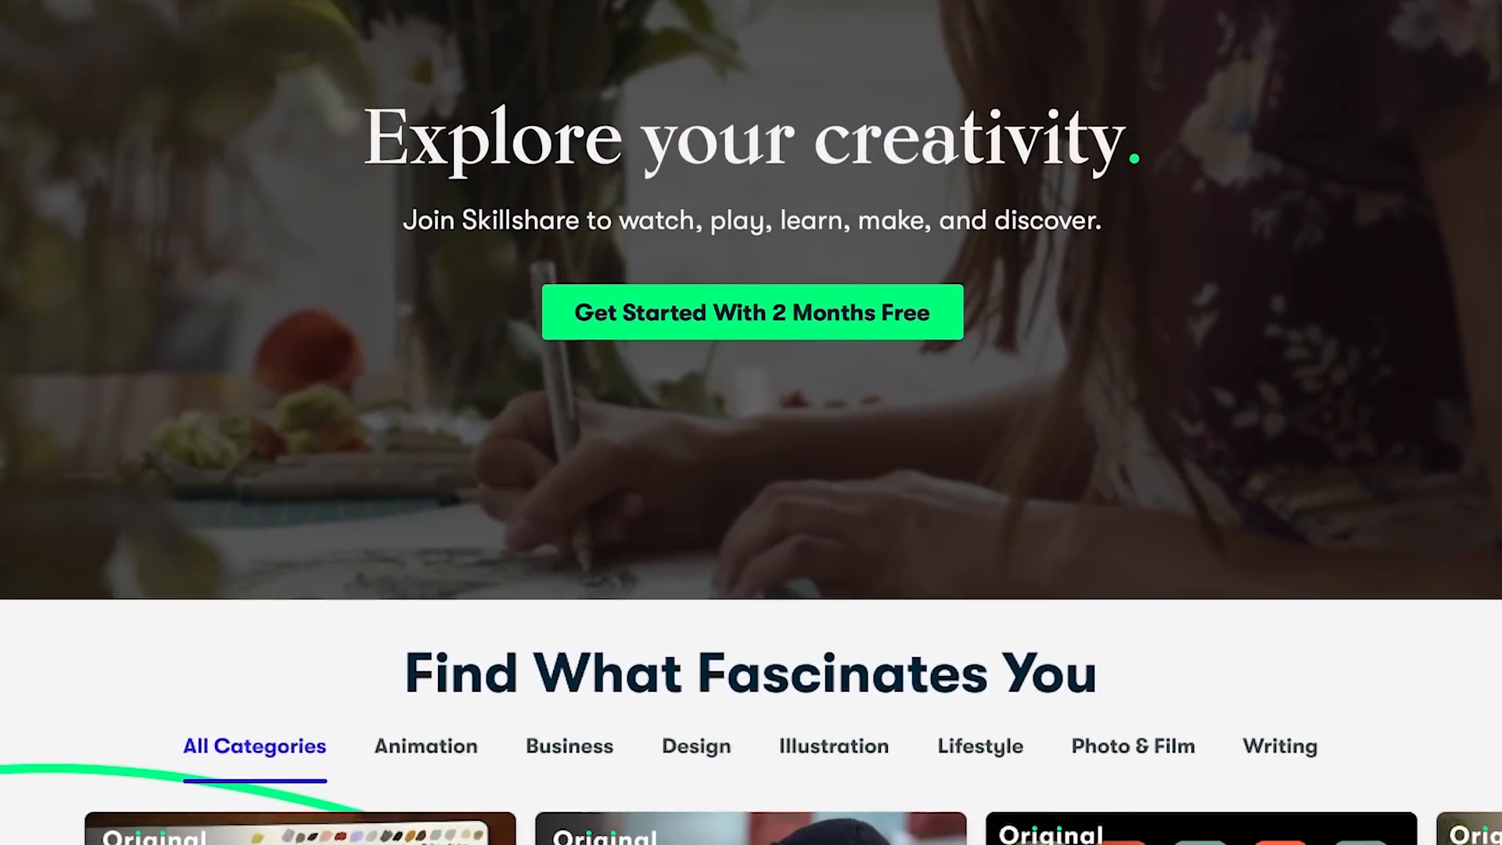
pyautogui.scroll(-2, 751, 423)
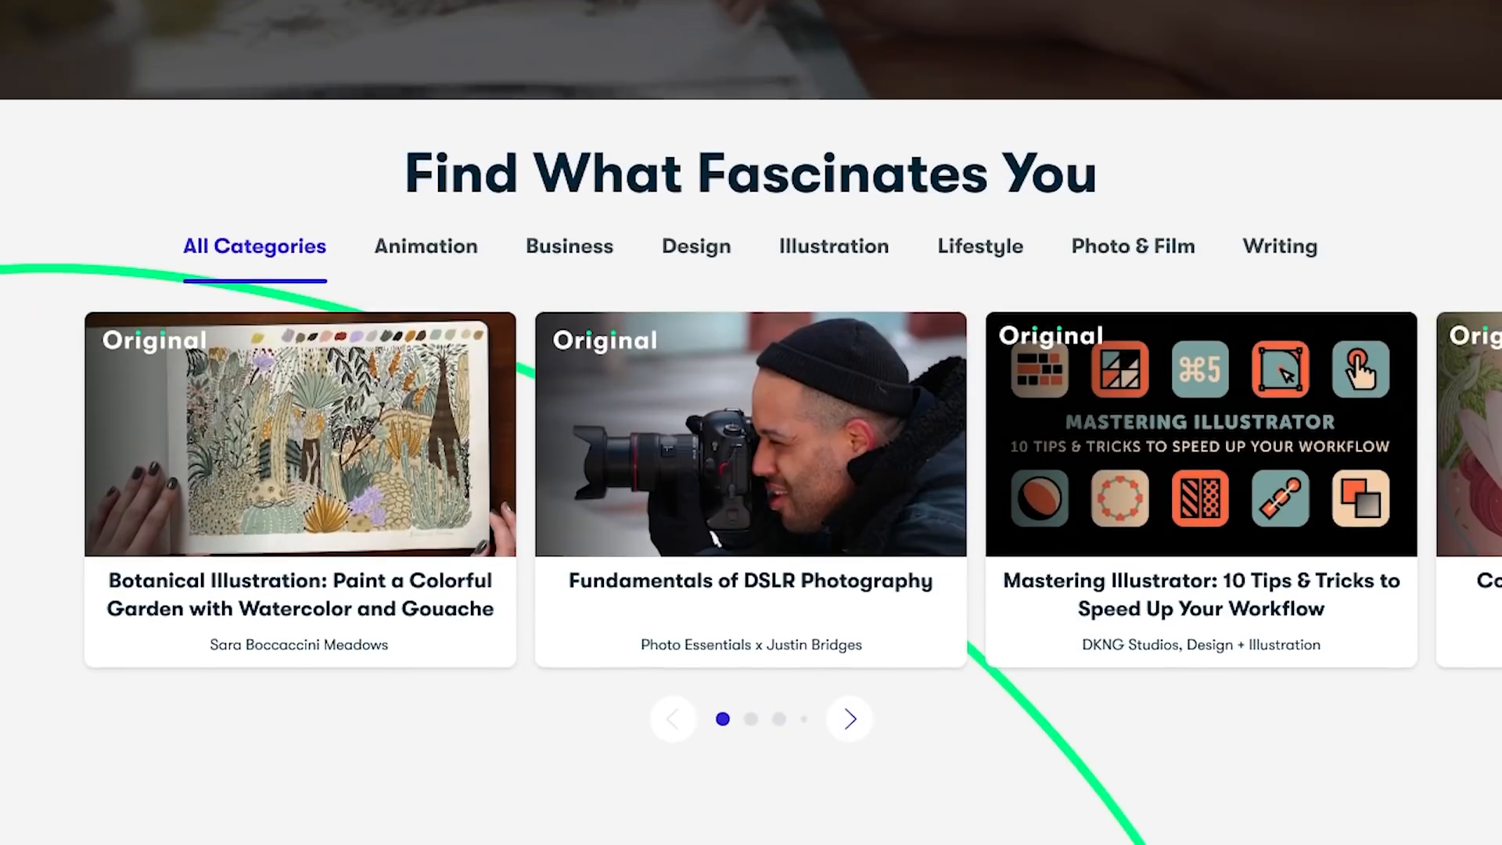
pyautogui.moveTo(378, 447)
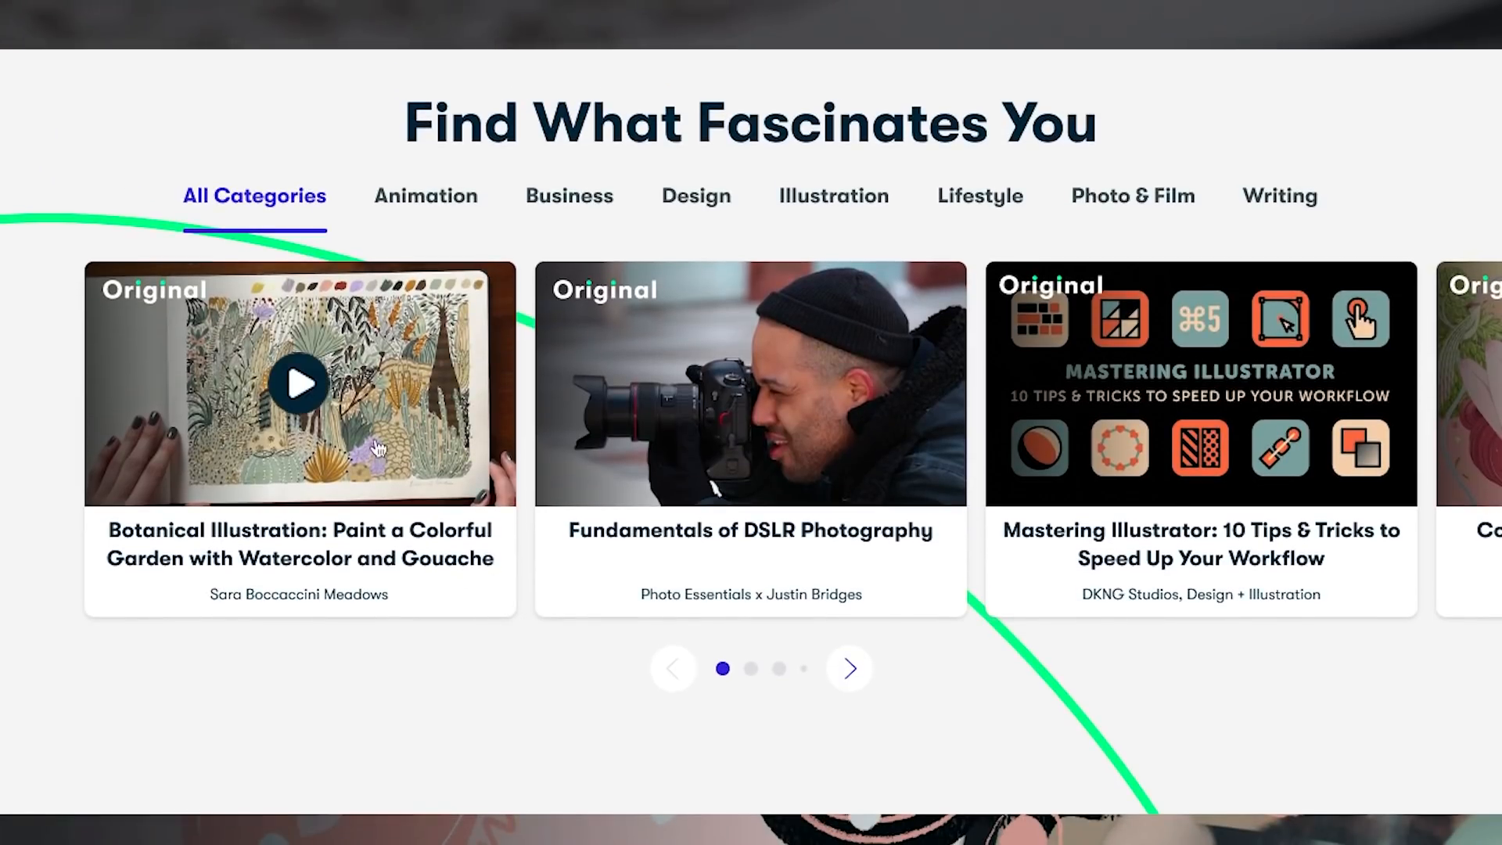
# Switch to Skillshare, open the Botanical Illustration watercolor and gouache class, and browse the Photoshop, Premiere Pro, After Effects, Cinema 4D and cooking class listings.
pyautogui.click(350, 412)
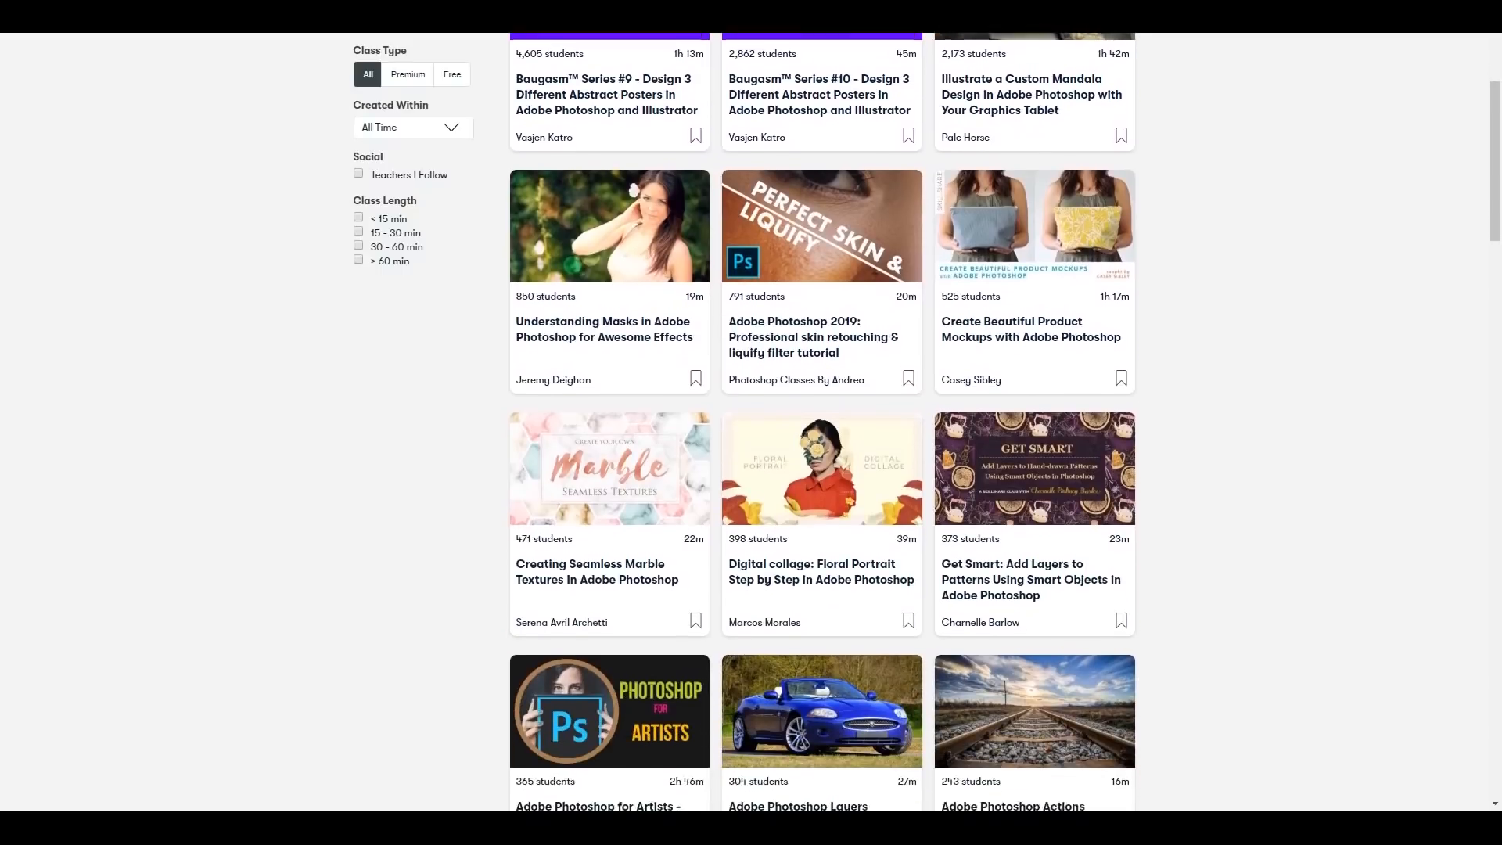
pyautogui.scroll(-4, 821, 422)
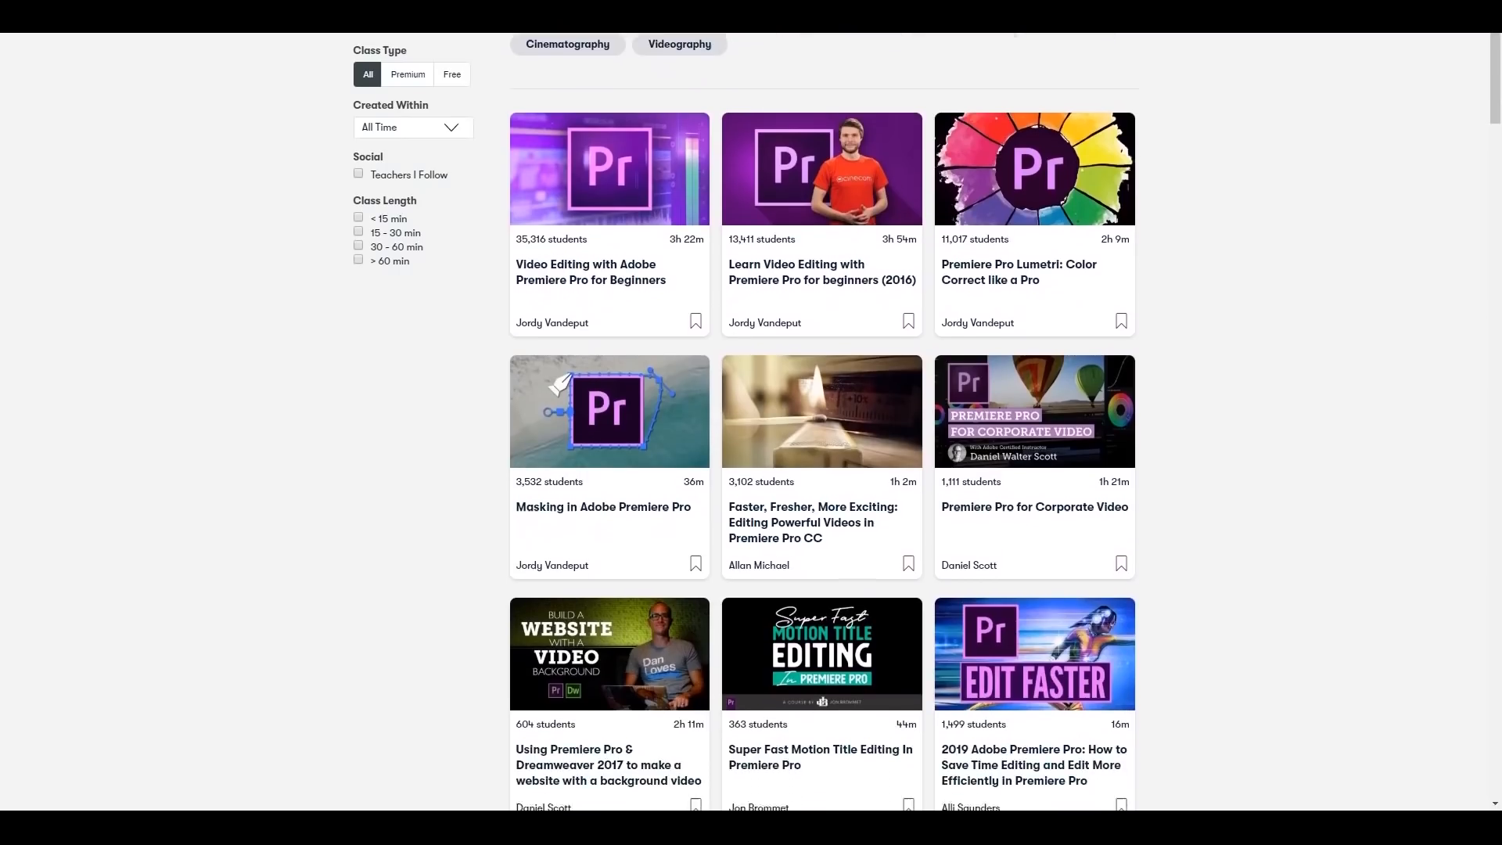
pyautogui.scroll(-5, 821, 423)
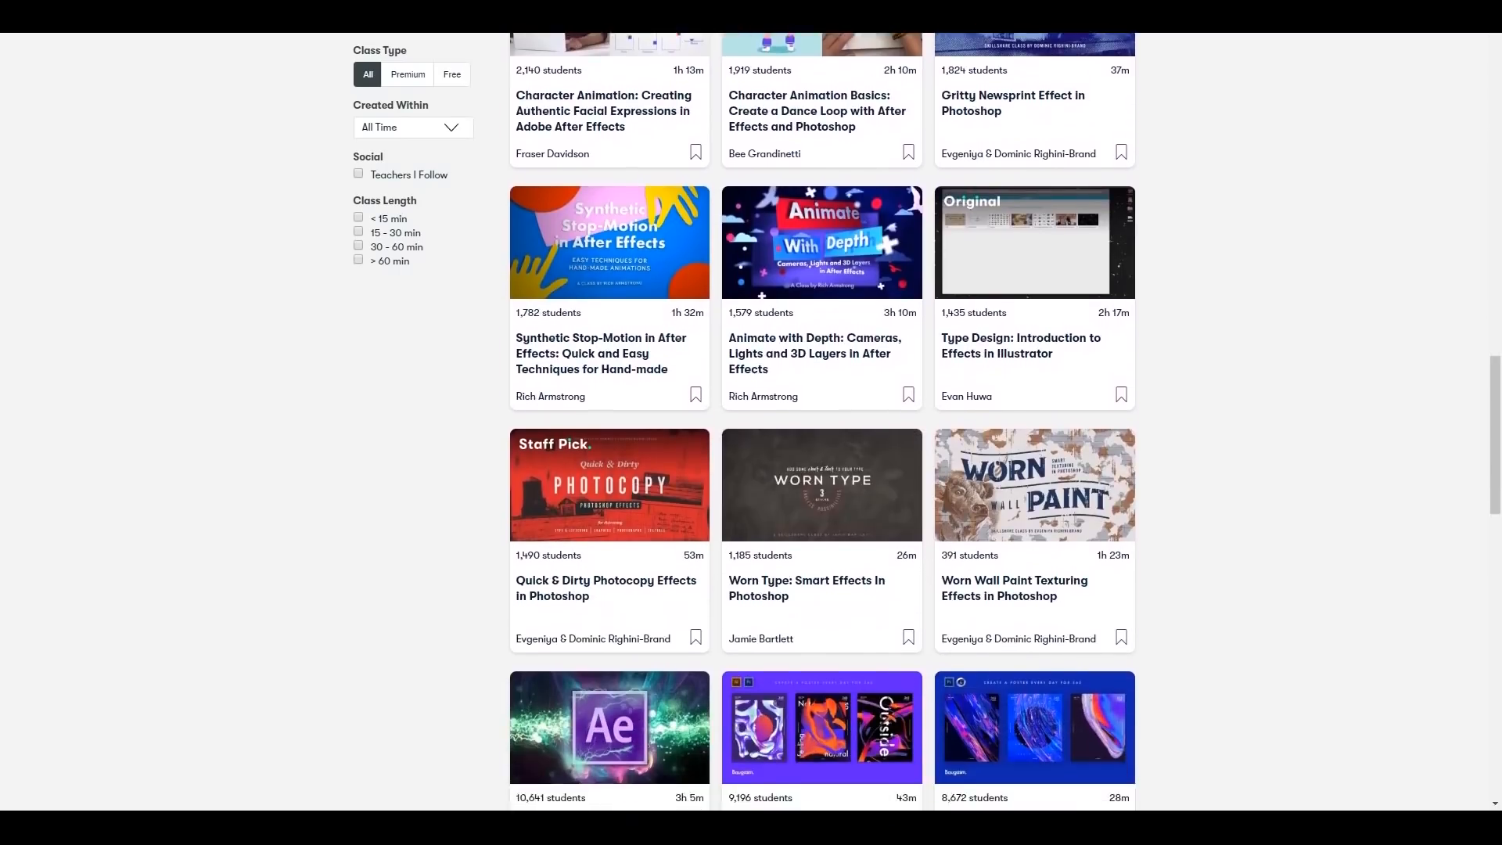
pyautogui.scroll(-12, 821, 422)
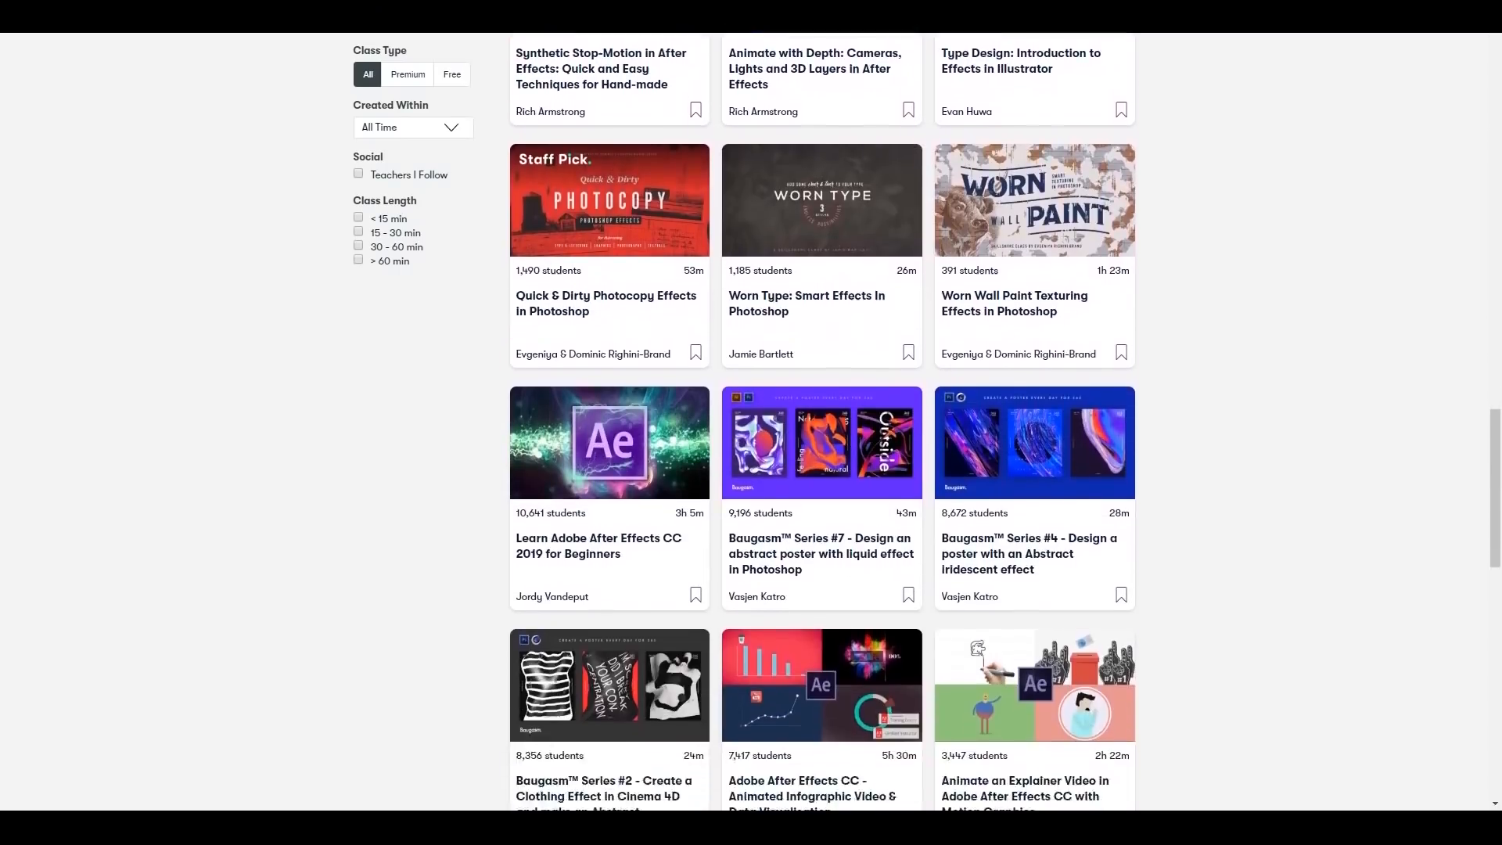
pyautogui.scroll(-3, 821, 423)
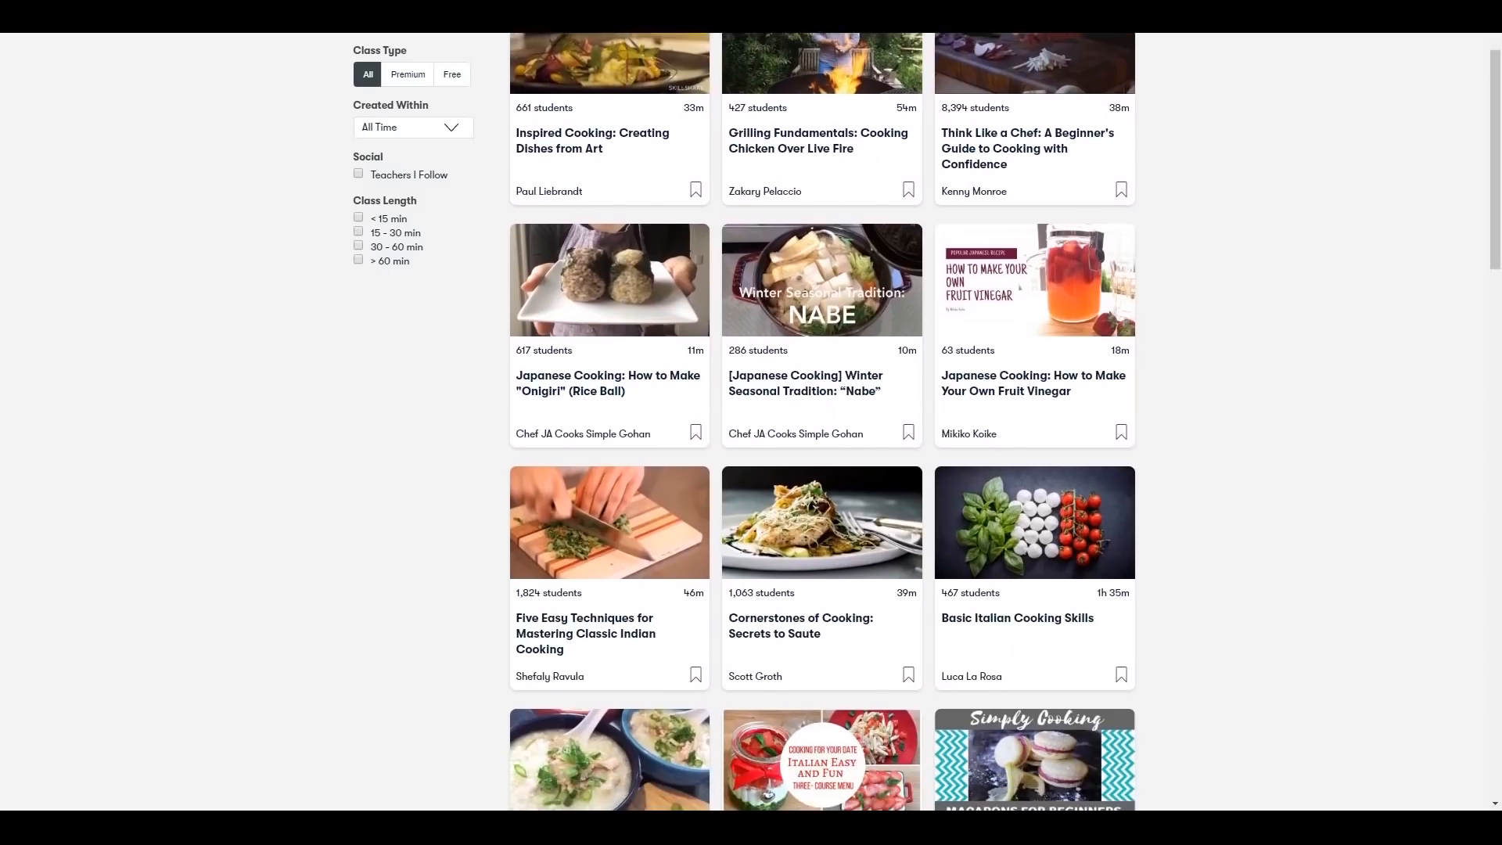
pyautogui.scroll(-4, 822, 423)
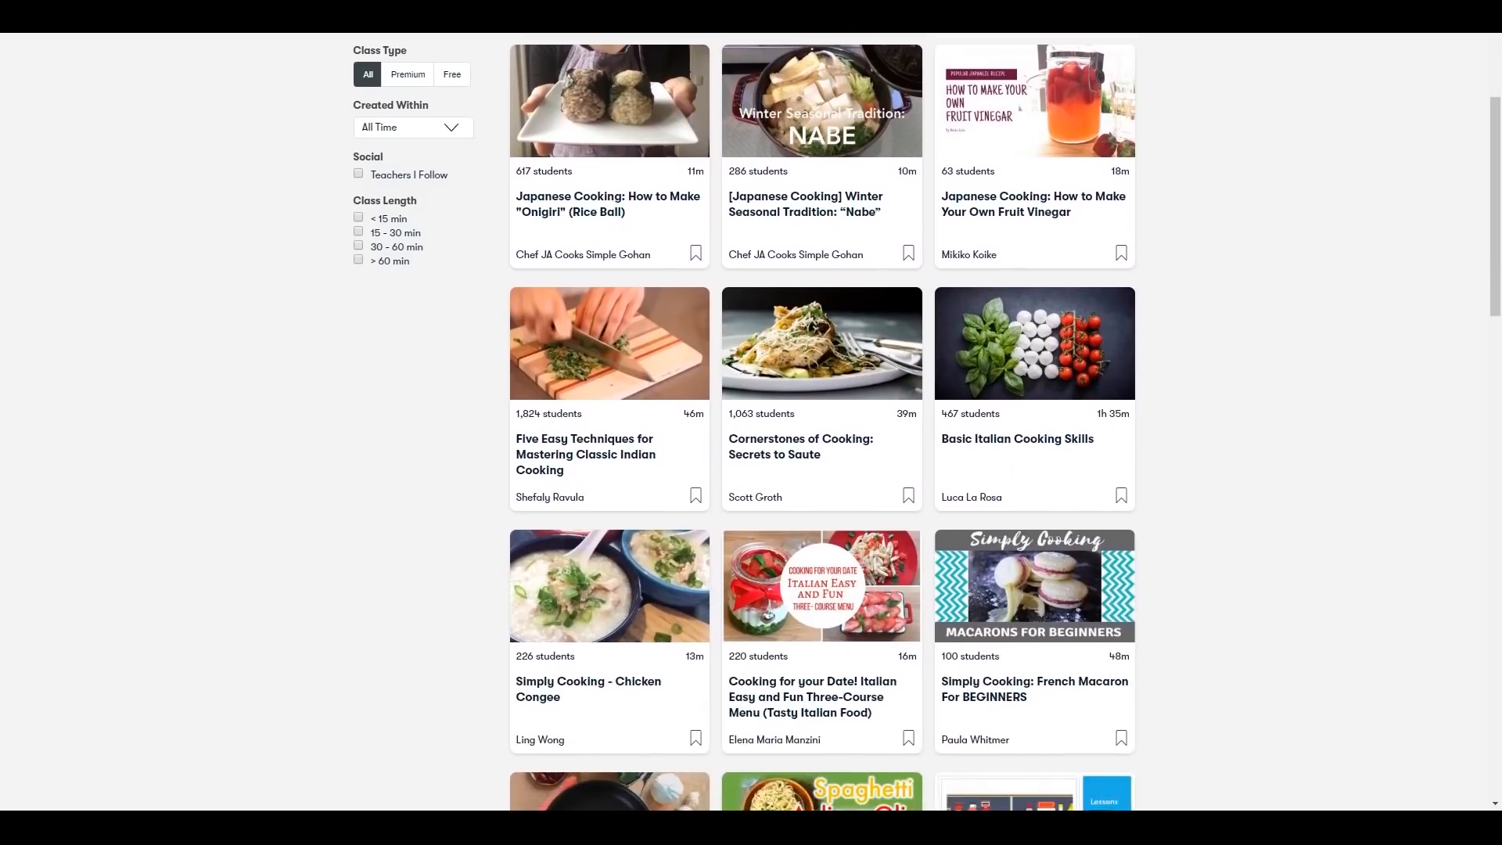
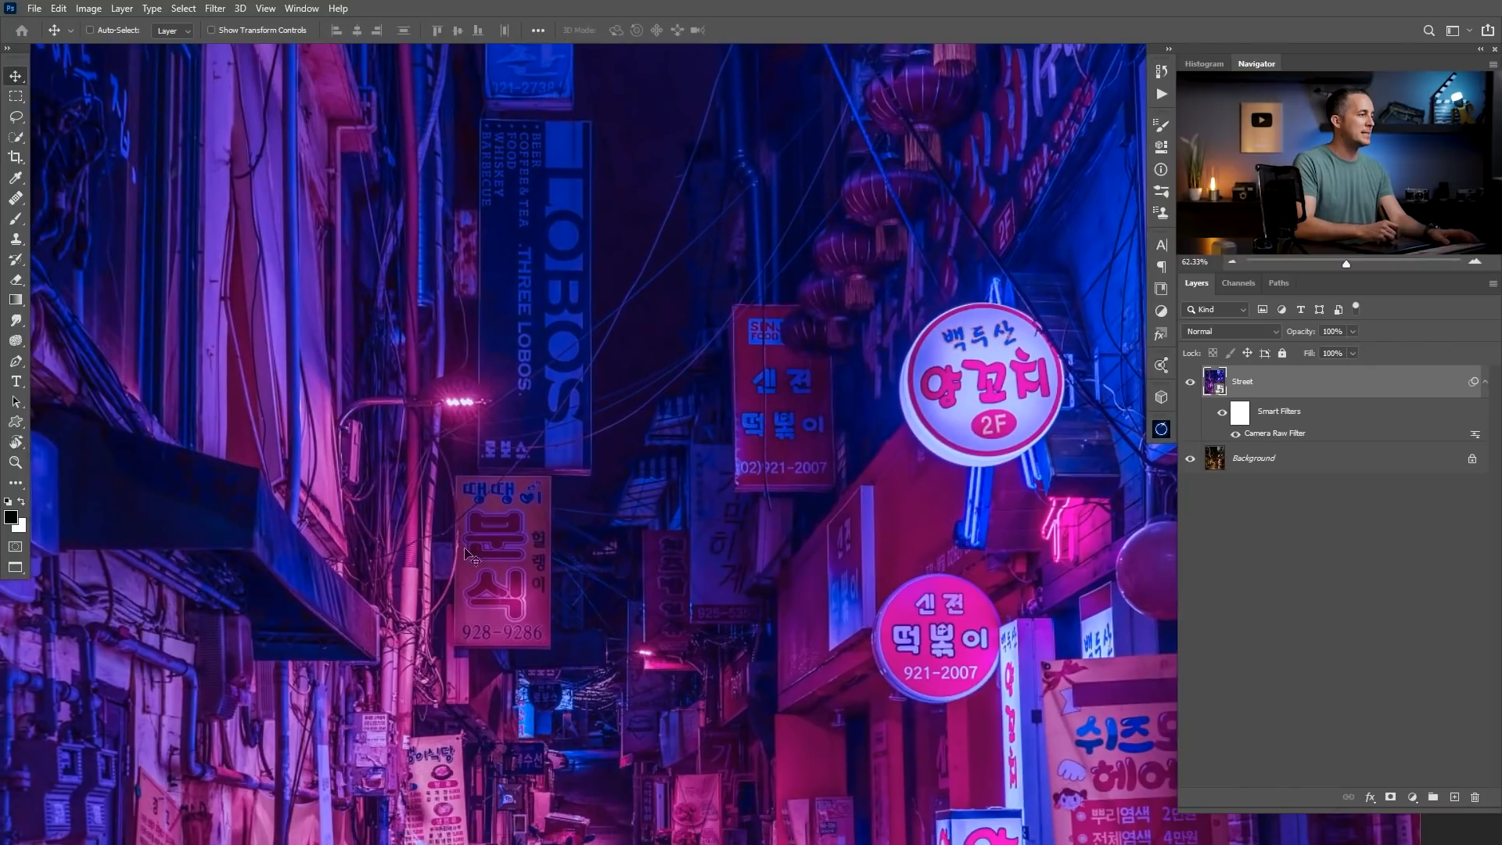
# Add a new empty layer above the Street layer.
pyautogui.moveTo(545, 366); pyautogui.dragTo(545, 580)
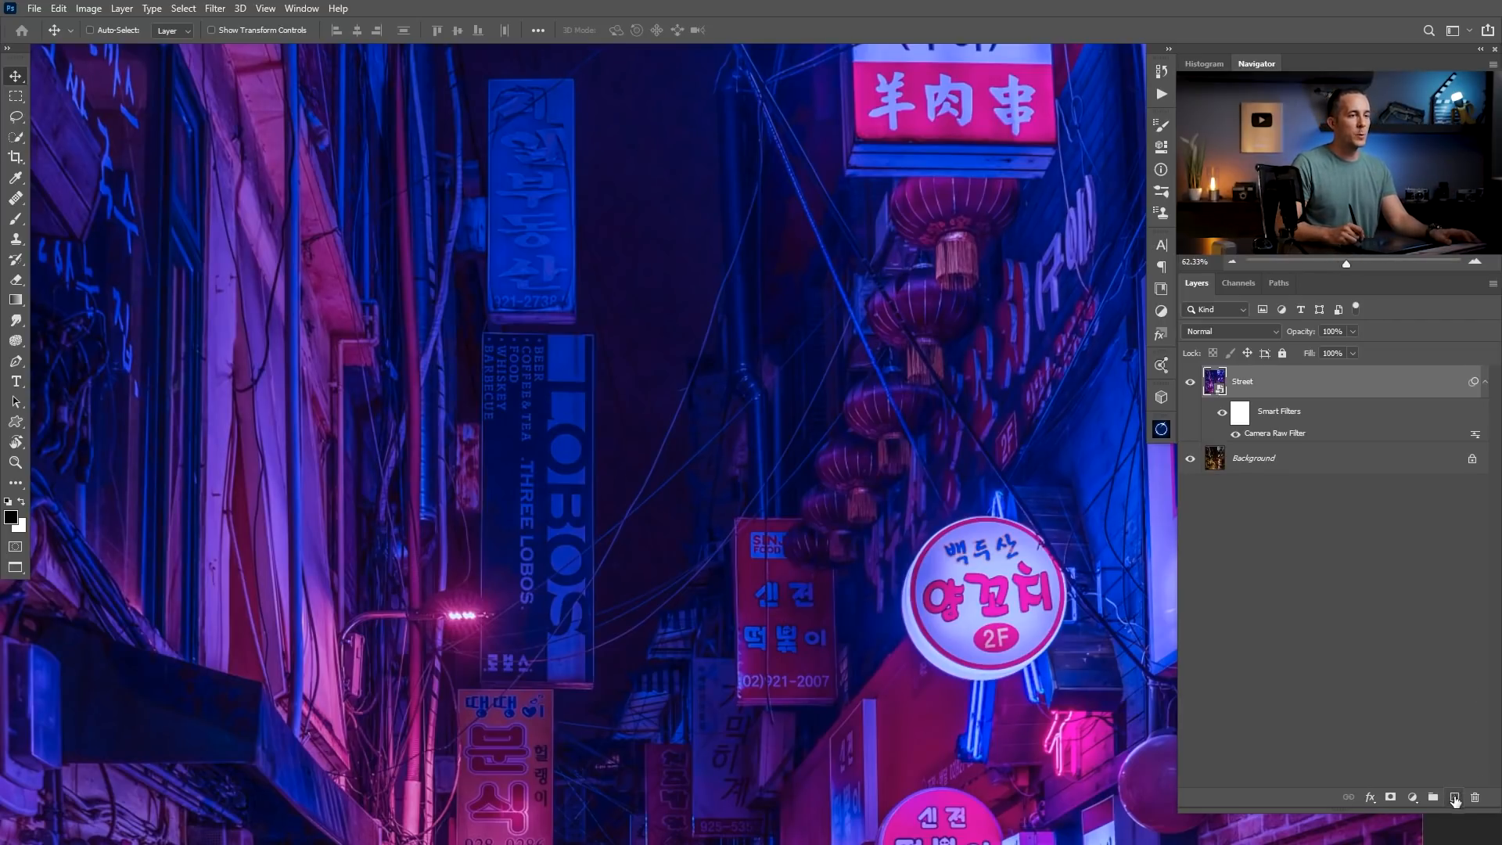
pyautogui.click(1454, 797)
pyautogui.moveTo(556, 389); pyautogui.dragTo(588, 342)
pyautogui.scroll(1, 588, 341)
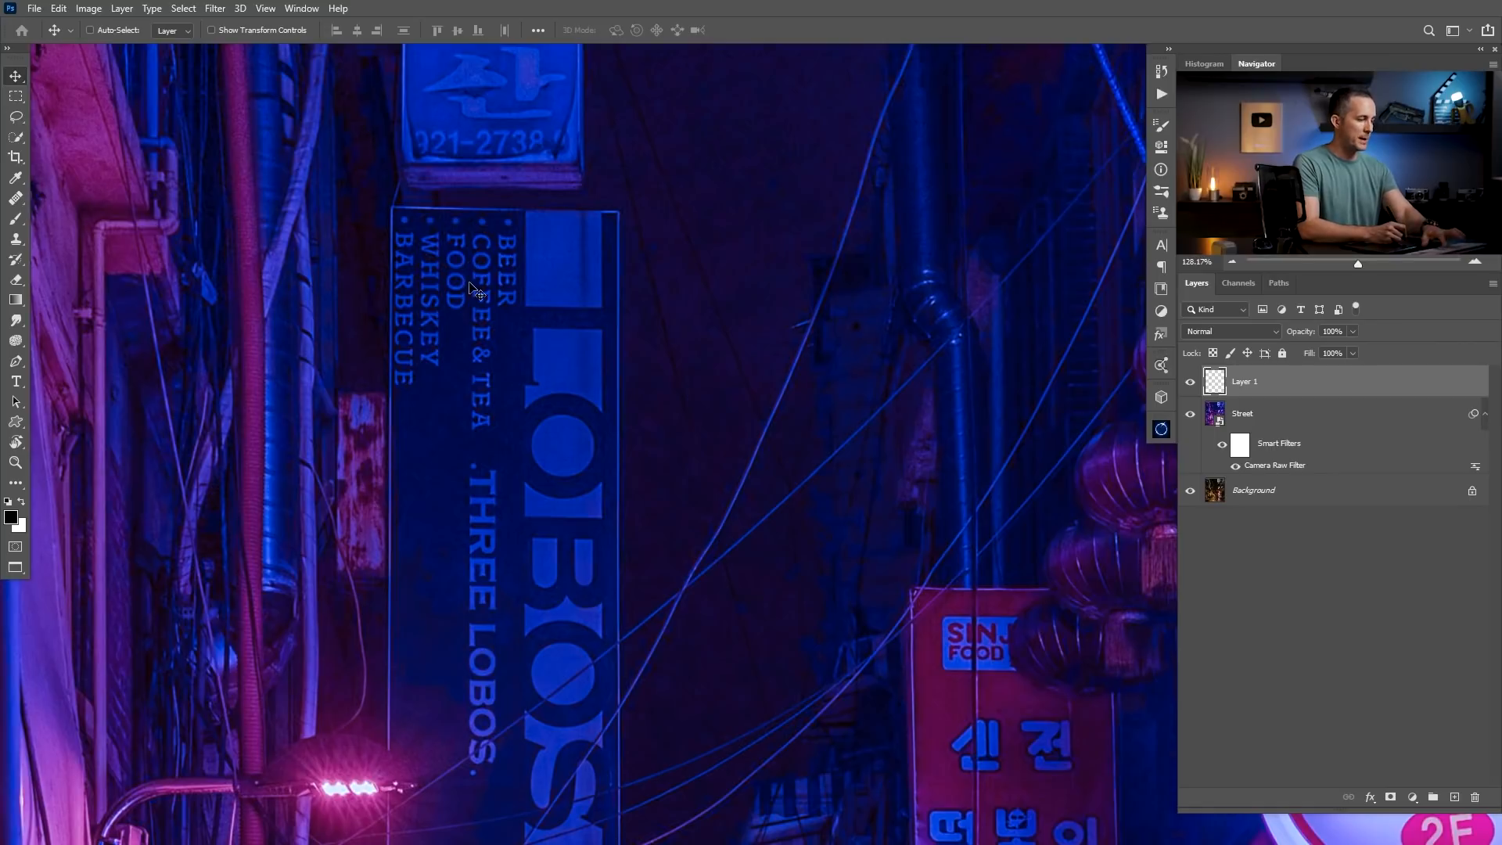
# Draw a straight Pen path down the long edge of the LOBOS sign beside the lettering, from its top to its bottom.
pyautogui.press('p')
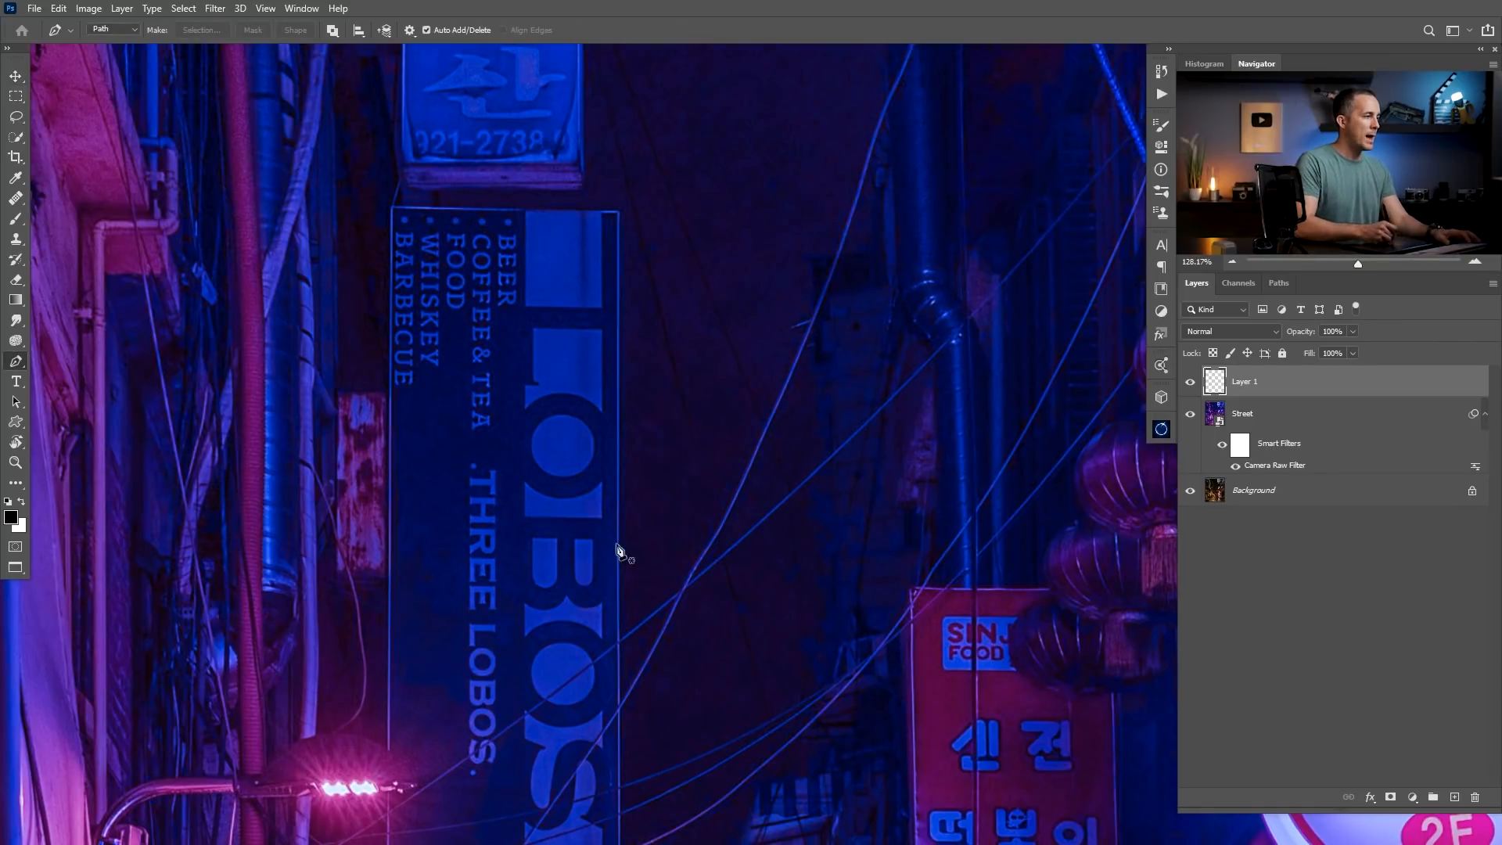
pyautogui.moveTo(586, 621); pyautogui.dragTo(577, 582)
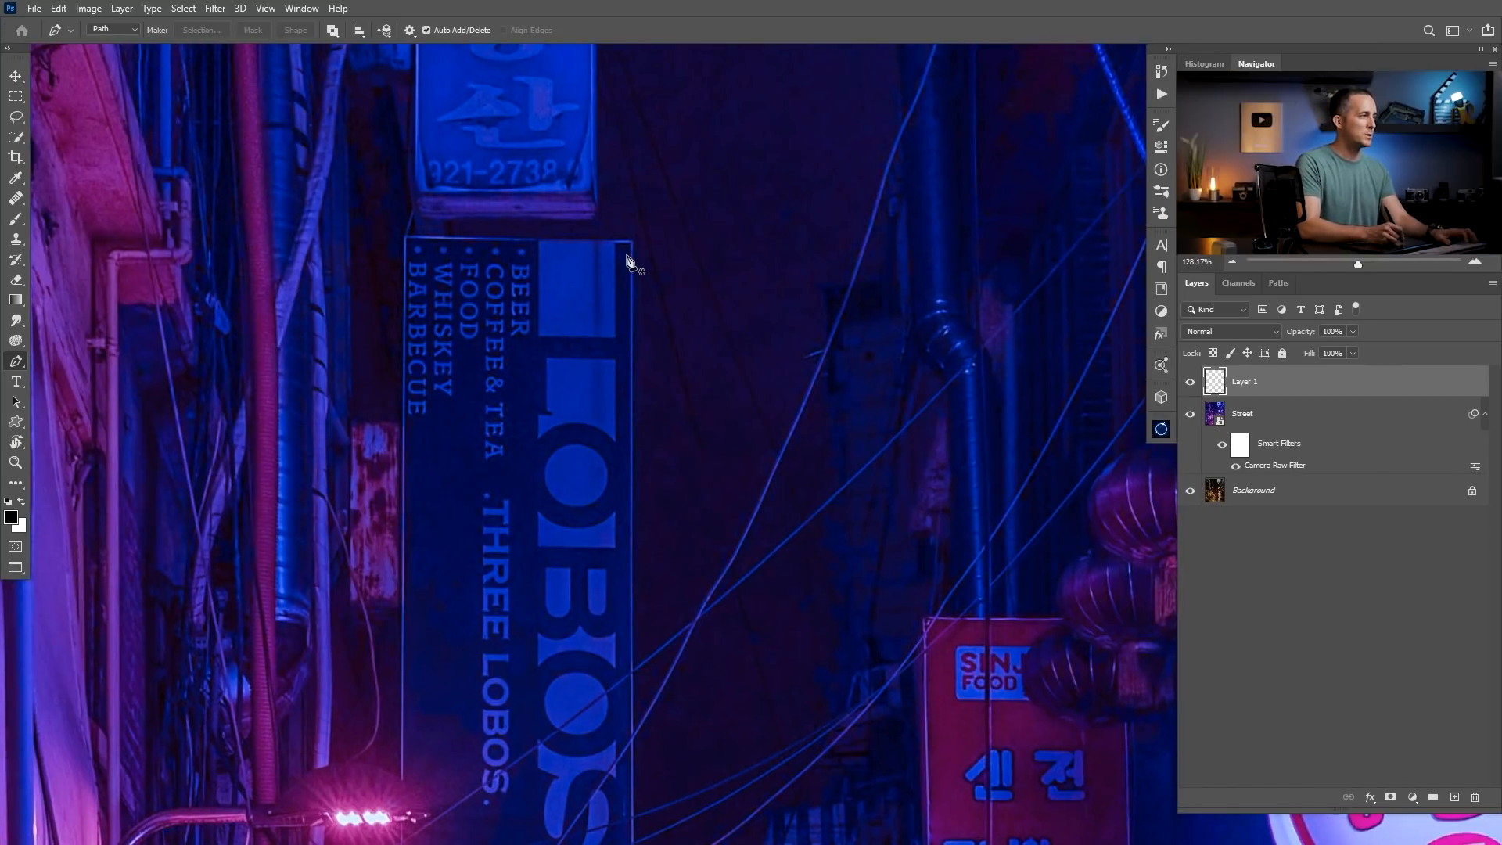
pyautogui.click(625, 254)
pyautogui.scroll(-5, 612, 335)
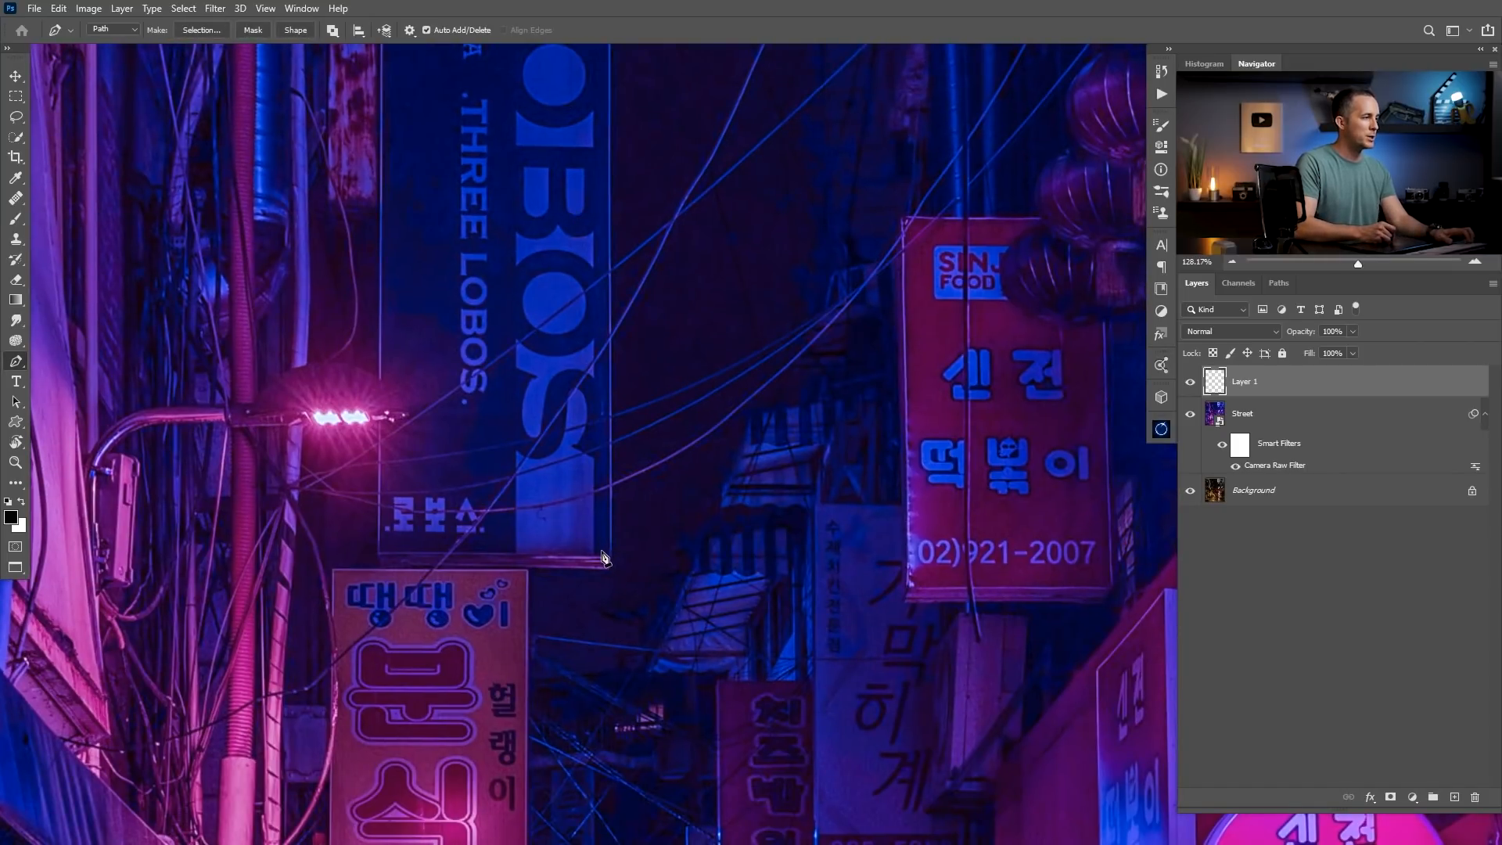
pyautogui.click(604, 557)
# Trace the letter L of the LOBOS sign with an open two-segment Pen path.
pyautogui.scroll(3, 570, 380)
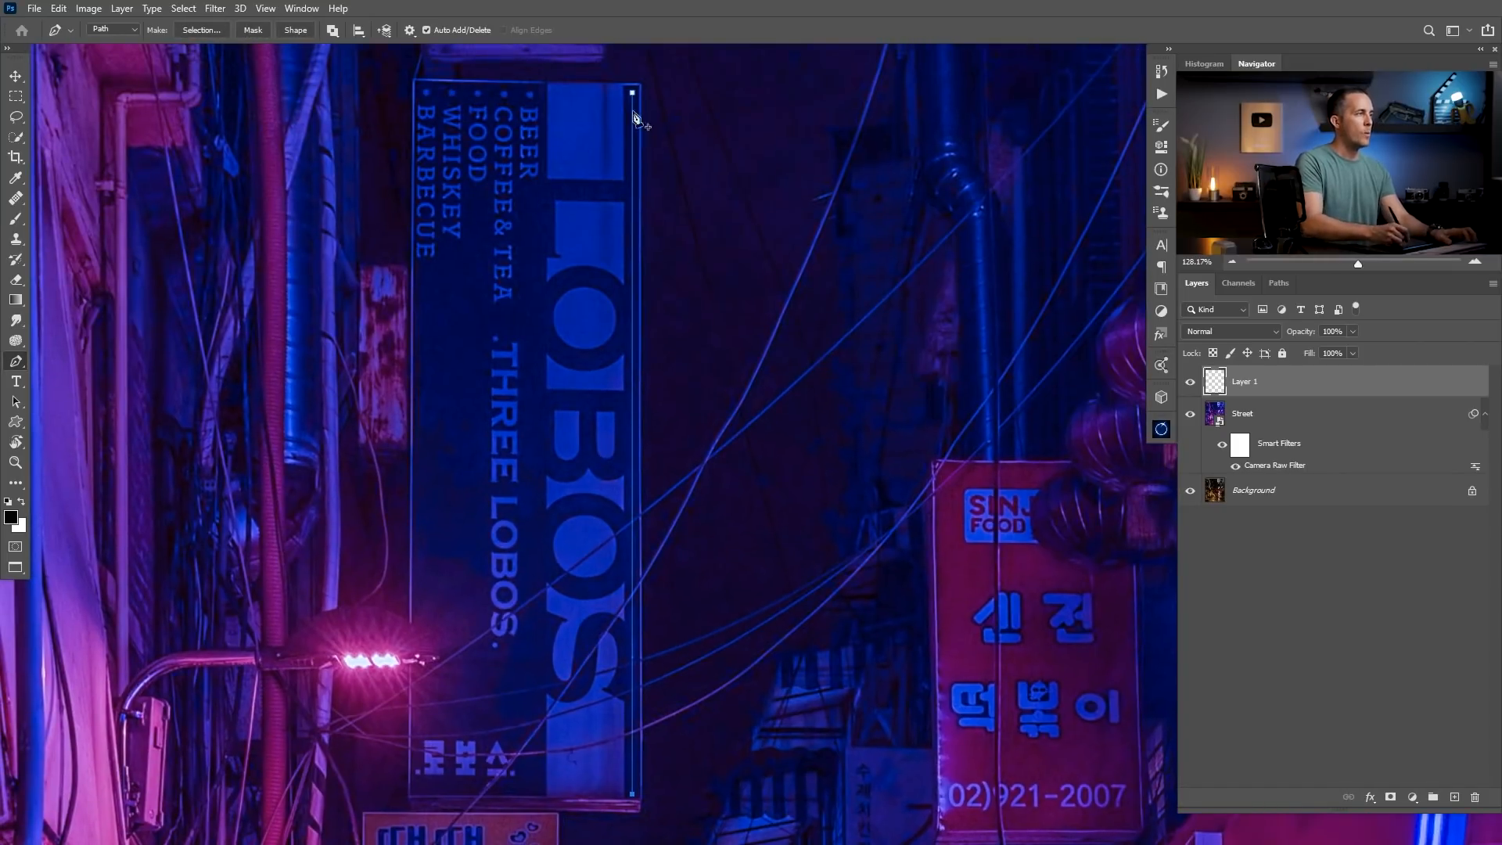
pyautogui.moveTo(570, 190); pyautogui.dragTo(603, 295)
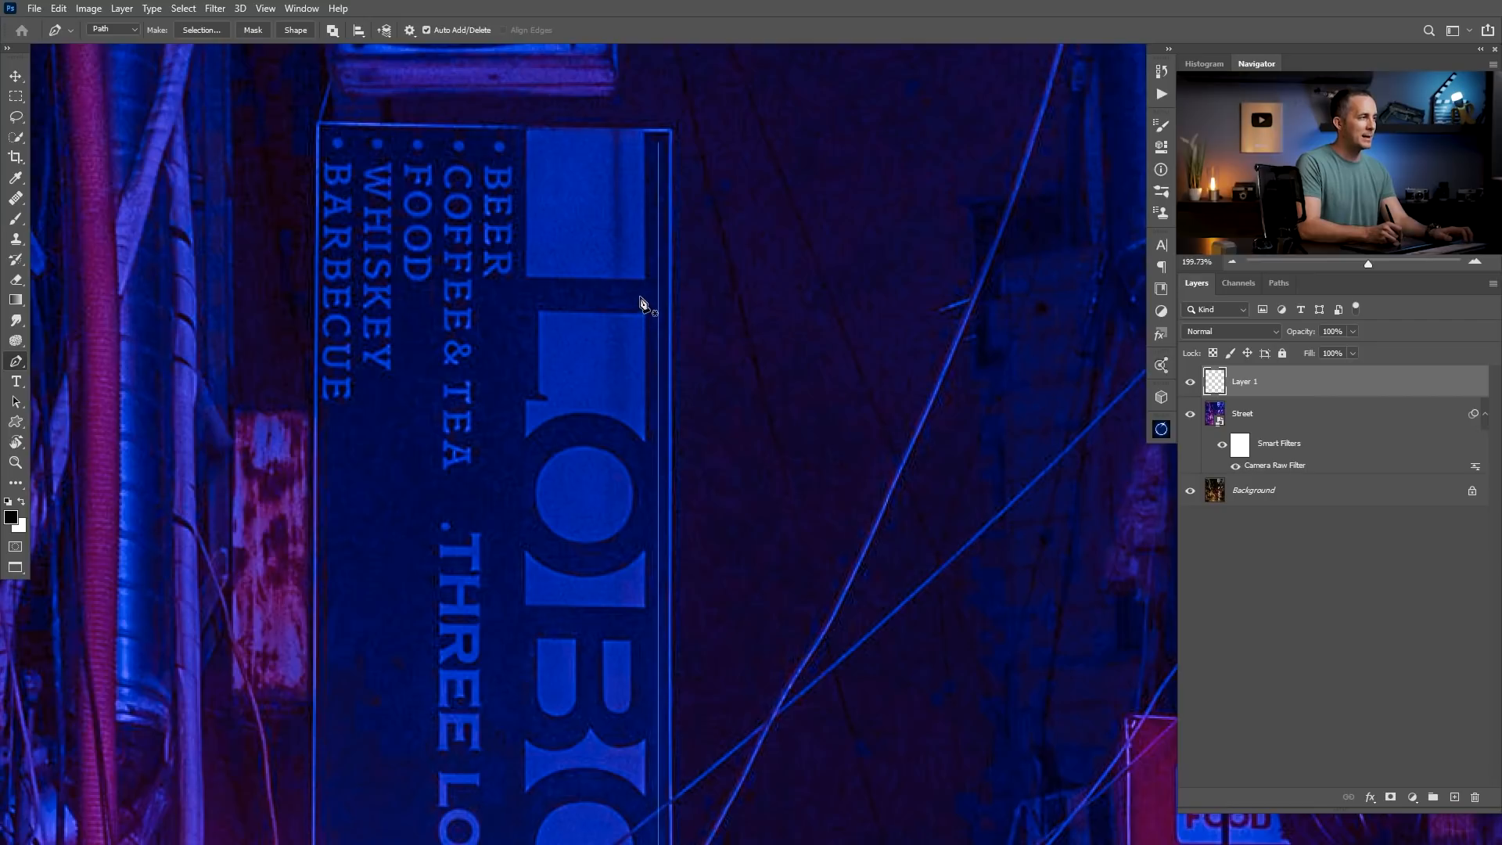
pyautogui.click(641, 296)
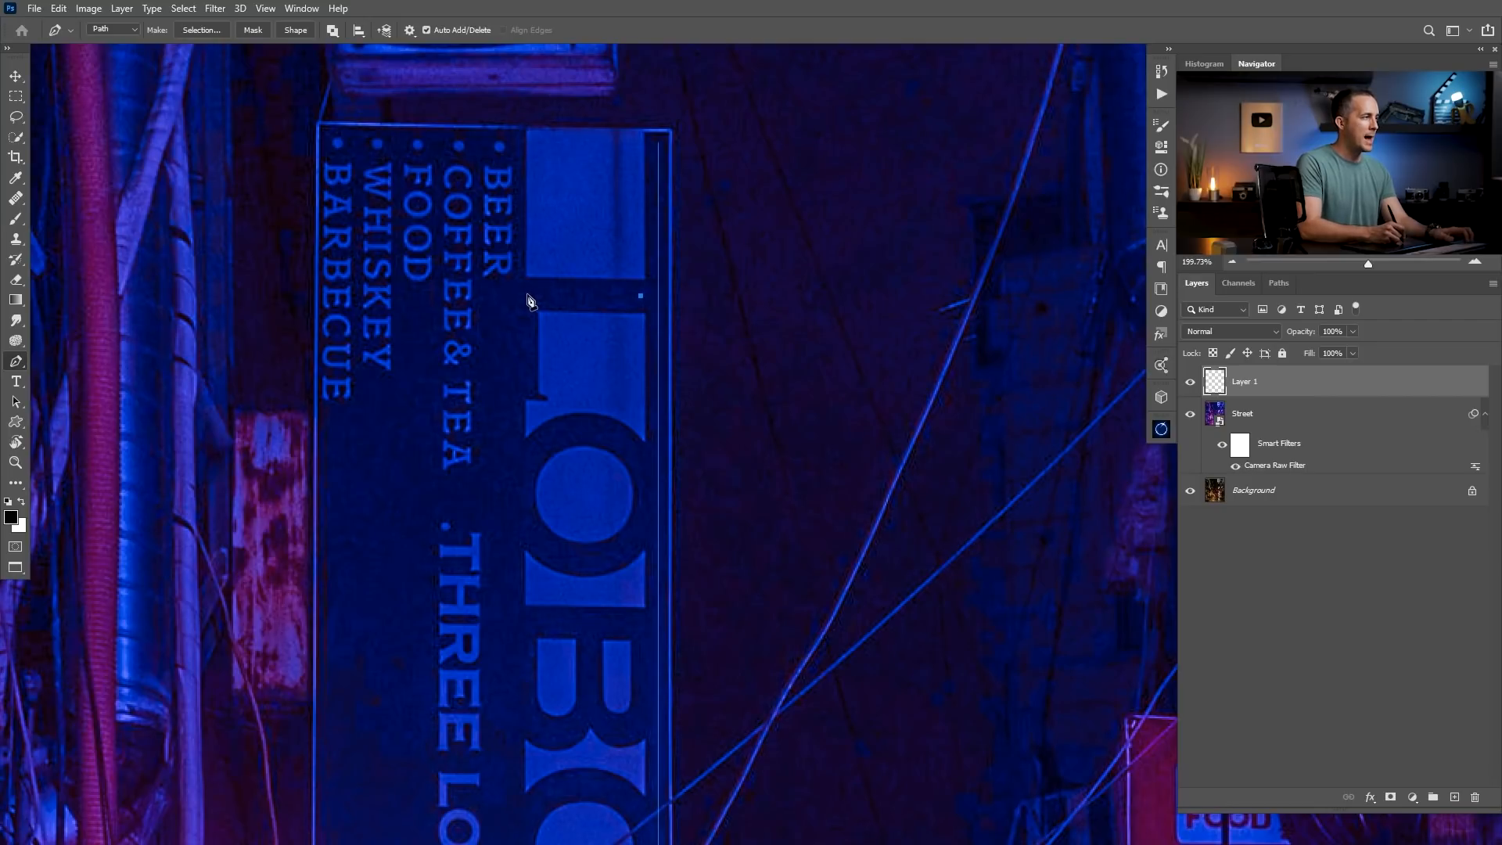
pyautogui.click(524, 294)
pyautogui.click(525, 389)
# Trace the first O of the LOBOS sign with a closed curved Pen path.
pyautogui.moveTo(551, 426); pyautogui.dragTo(536, 266)
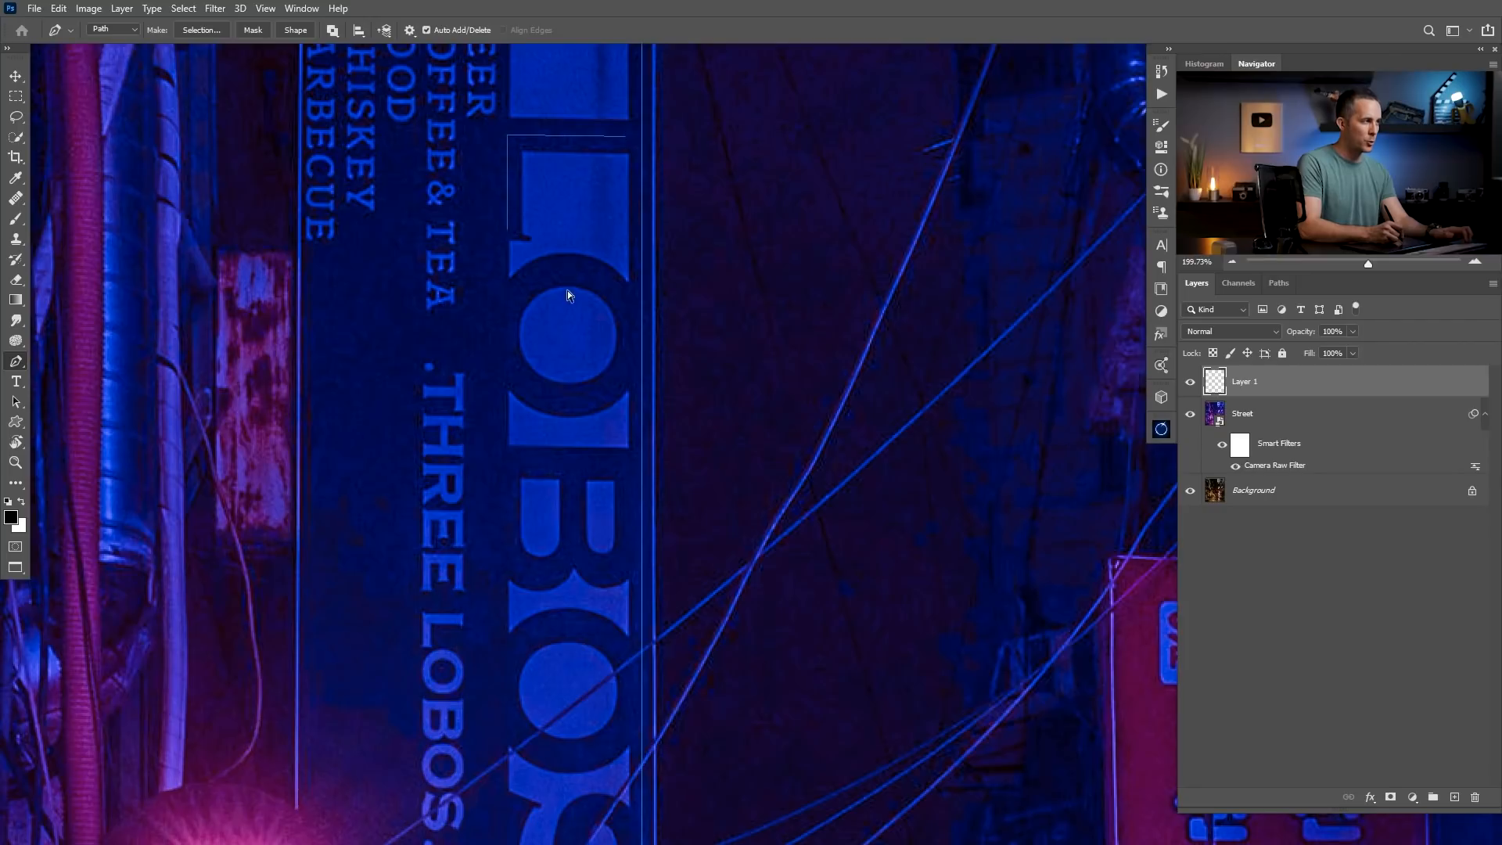
pyautogui.click(567, 269)
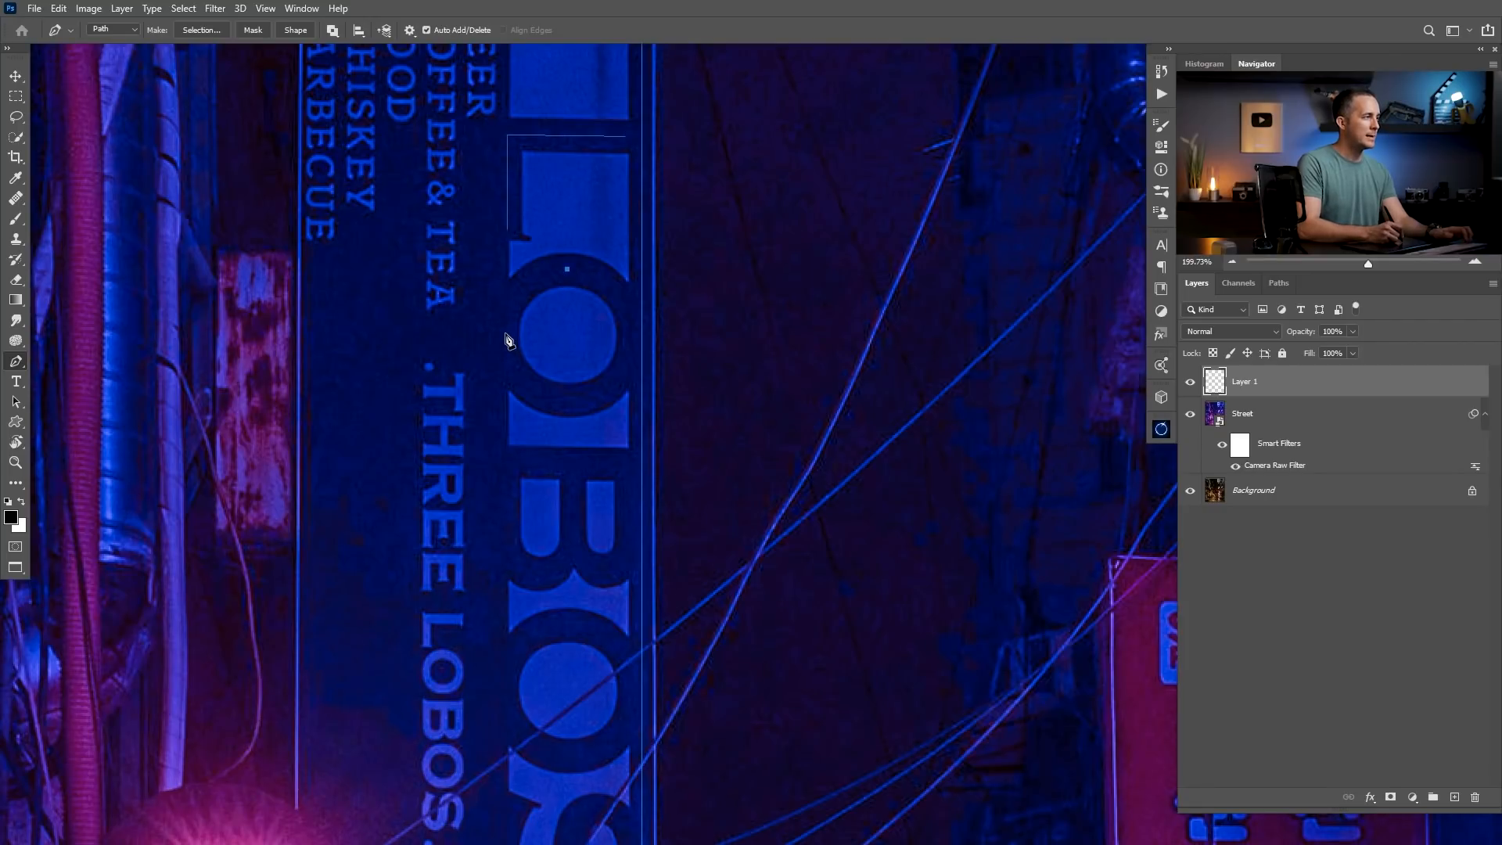
pyautogui.moveTo(503, 335); pyautogui.dragTo(599, 405)
pyautogui.moveTo(629, 345); pyautogui.dragTo(632, 305)
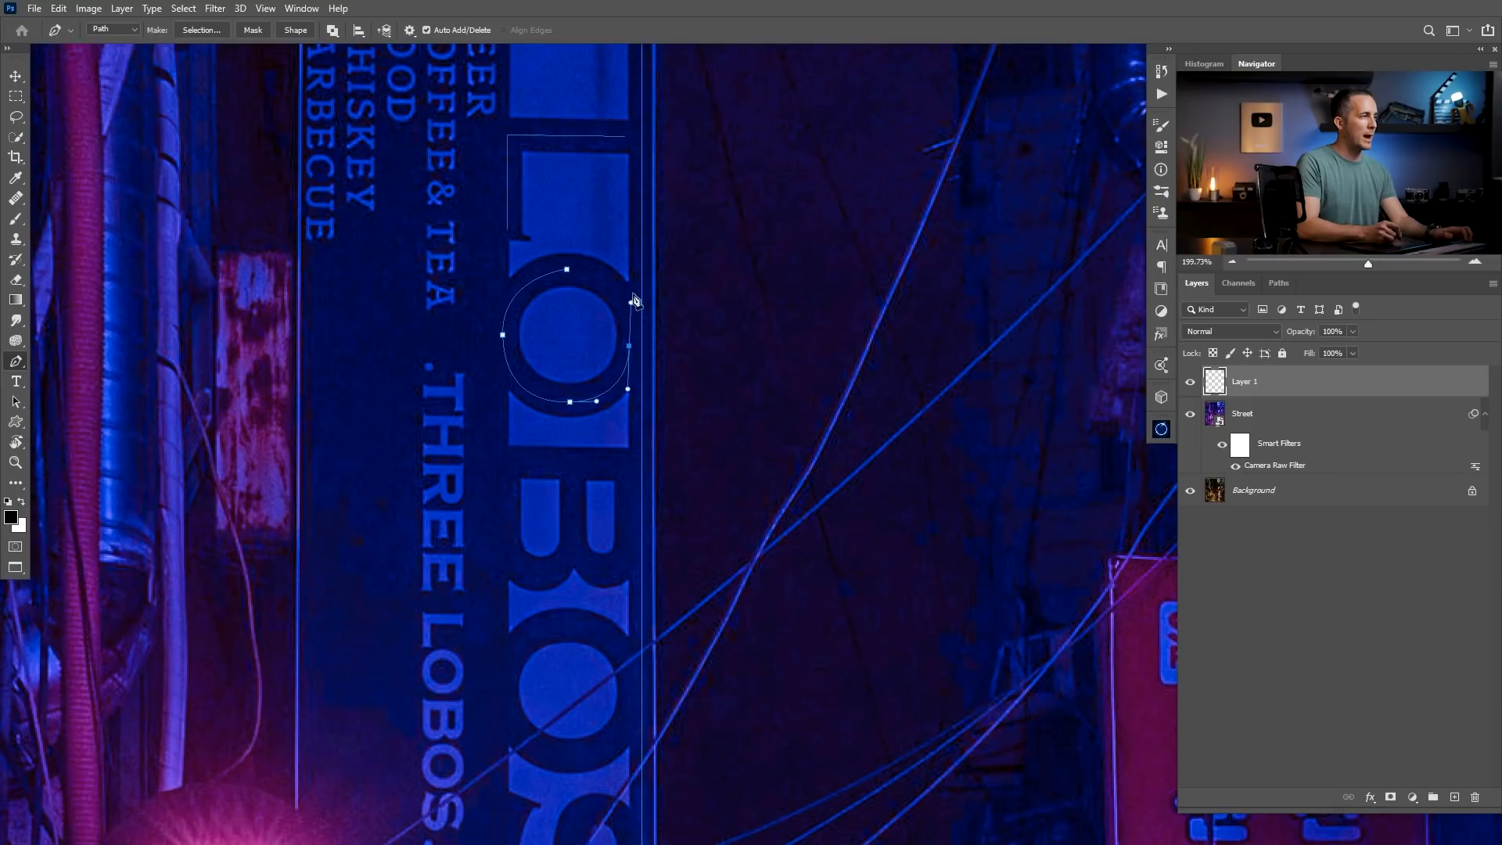
pyautogui.moveTo(566, 269); pyautogui.dragTo(520, 266)
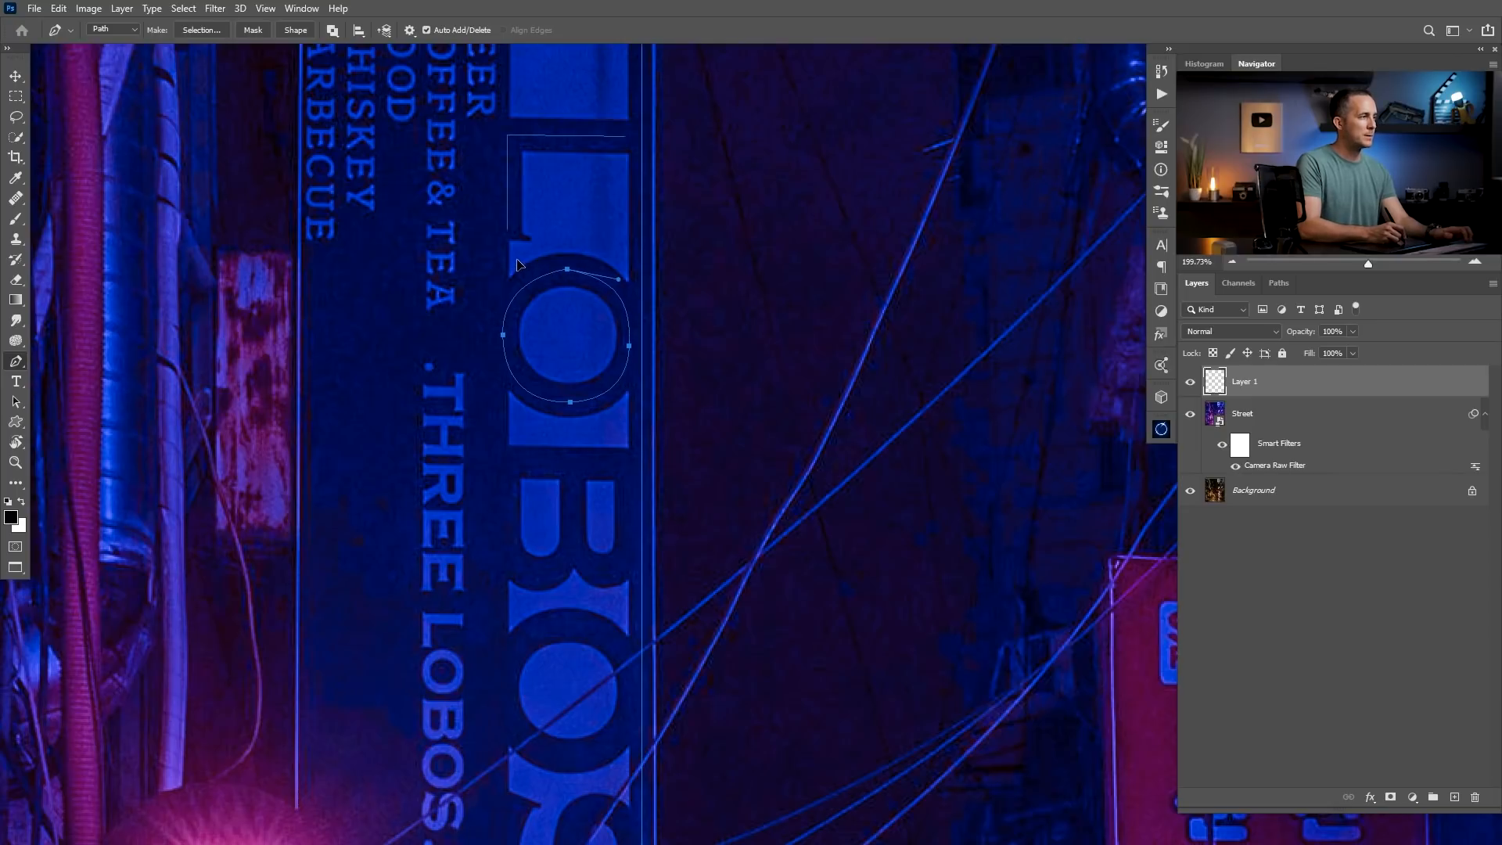
# Trace the outer outline of the letter B on the LOBOS sign with a closed Pen path.
pyautogui.scroll(-2, 553, 376)
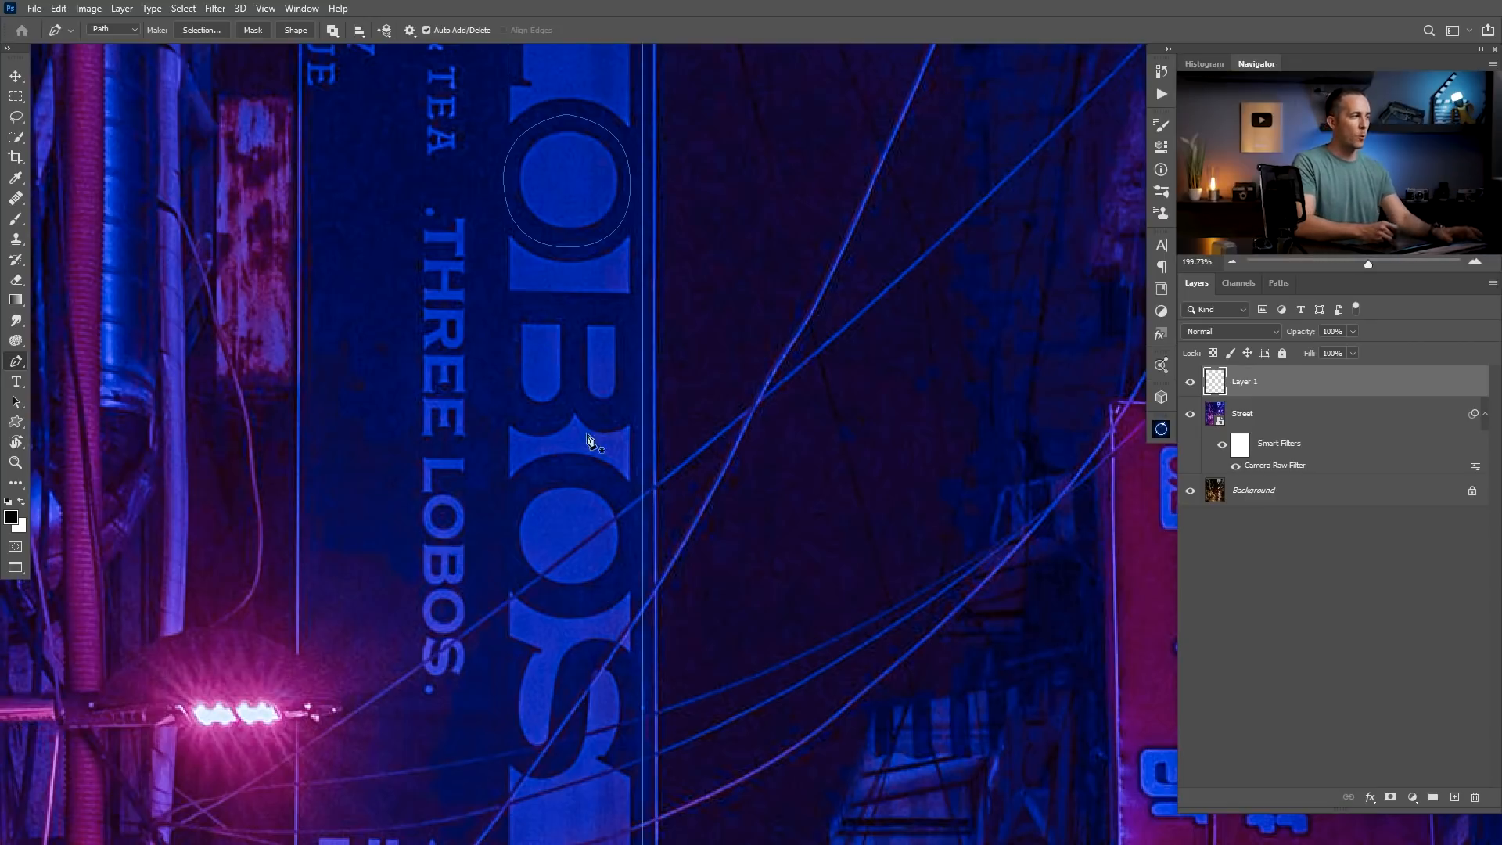
pyautogui.click(504, 307)
pyautogui.keyDown('shift'); pyautogui.click(628, 308); pyautogui.keyUp('shift')
pyautogui.keyDown('shift'); pyautogui.click(628, 404); pyautogui.keyUp('shift')
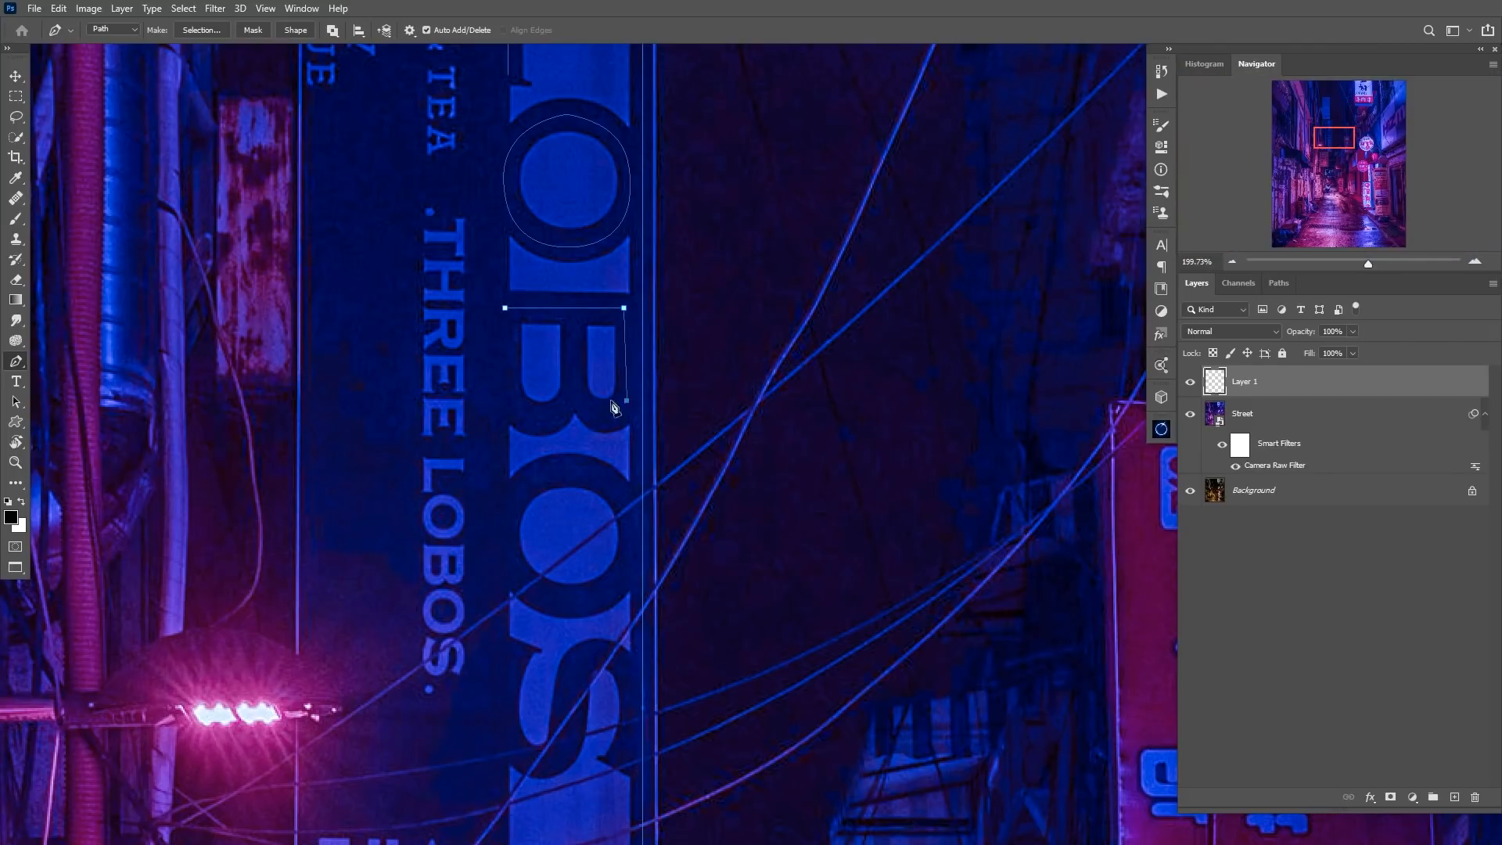
pyautogui.moveTo(573, 396); pyautogui.dragTo(544, 350)
pyautogui.keyDown('alt'); pyautogui.click(573, 397); pyautogui.keyUp('alt')
pyautogui.moveTo(502, 402)
pyautogui.mouseDown()
pyautogui.moveTo(479, 355)
pyautogui.moveTo(508, 402)
pyautogui.moveTo(459, 446)
pyautogui.moveTo(476, 469)
pyautogui.mouseUp()
pyautogui.click(505, 307)
# Trace the second O of the LOBOS sign with a closed curved Pen path.
pyautogui.click(552, 336)
pyautogui.moveTo(550, 468); pyautogui.dragTo(571, 468)
pyautogui.moveTo(617, 405); pyautogui.dragTo(620, 358)
# Trace the letter S with an open curved Pen path and select all the paths drawn on the LOBOS sign.
pyautogui.click(504, 391)
pyautogui.moveTo(524, 500); pyautogui.dragTo(576, 501)
pyautogui.moveTo(566, 433); pyautogui.dragTo(568, 404)
pyautogui.moveTo(613, 495); pyautogui.dragTo(587, 552)
pyautogui.scroll(-2, 594, 540)
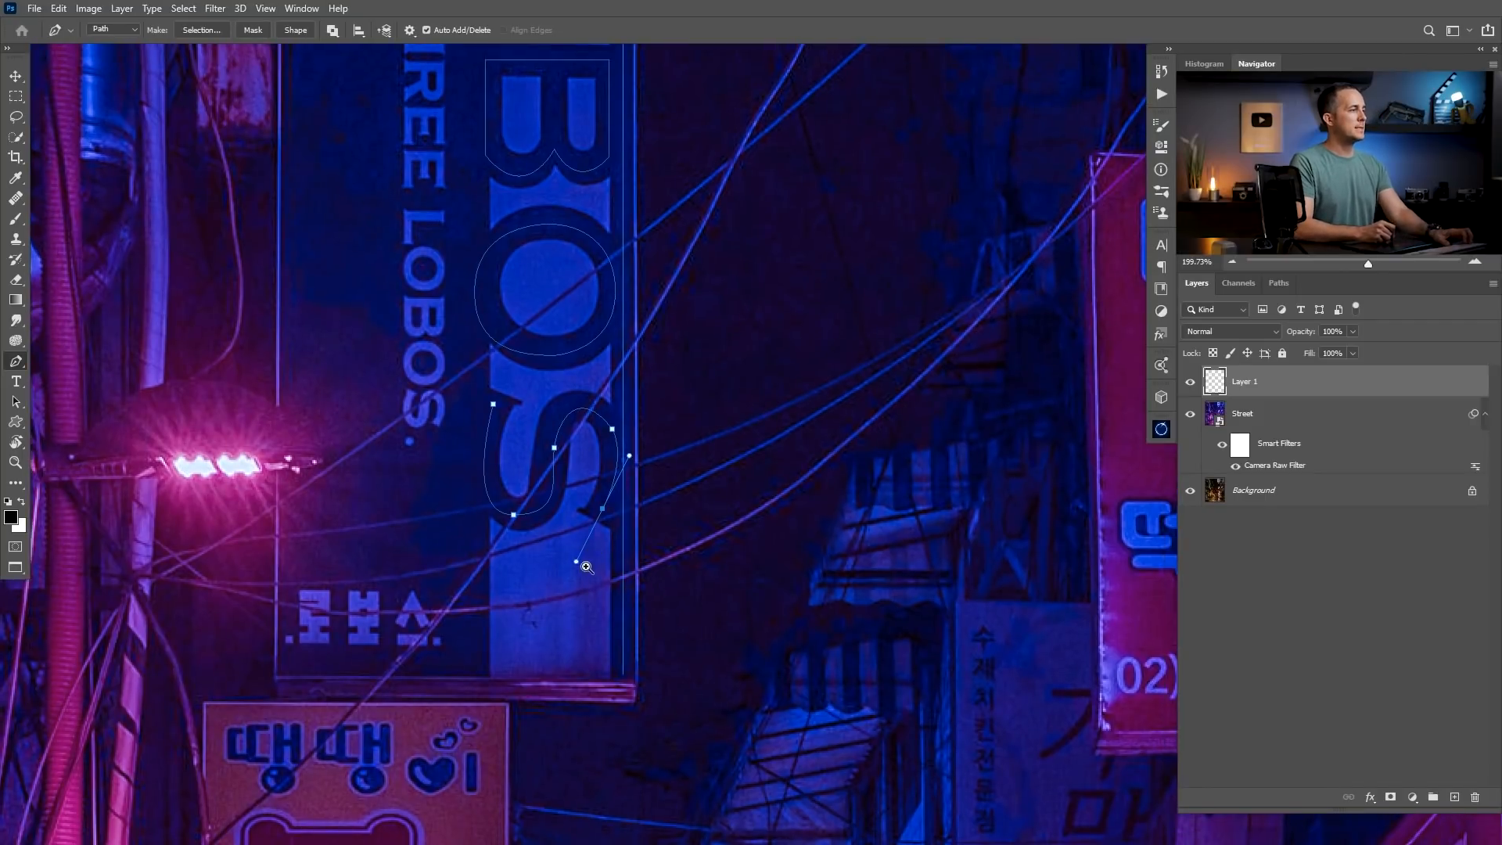
pyautogui.scroll(-3, 588, 561)
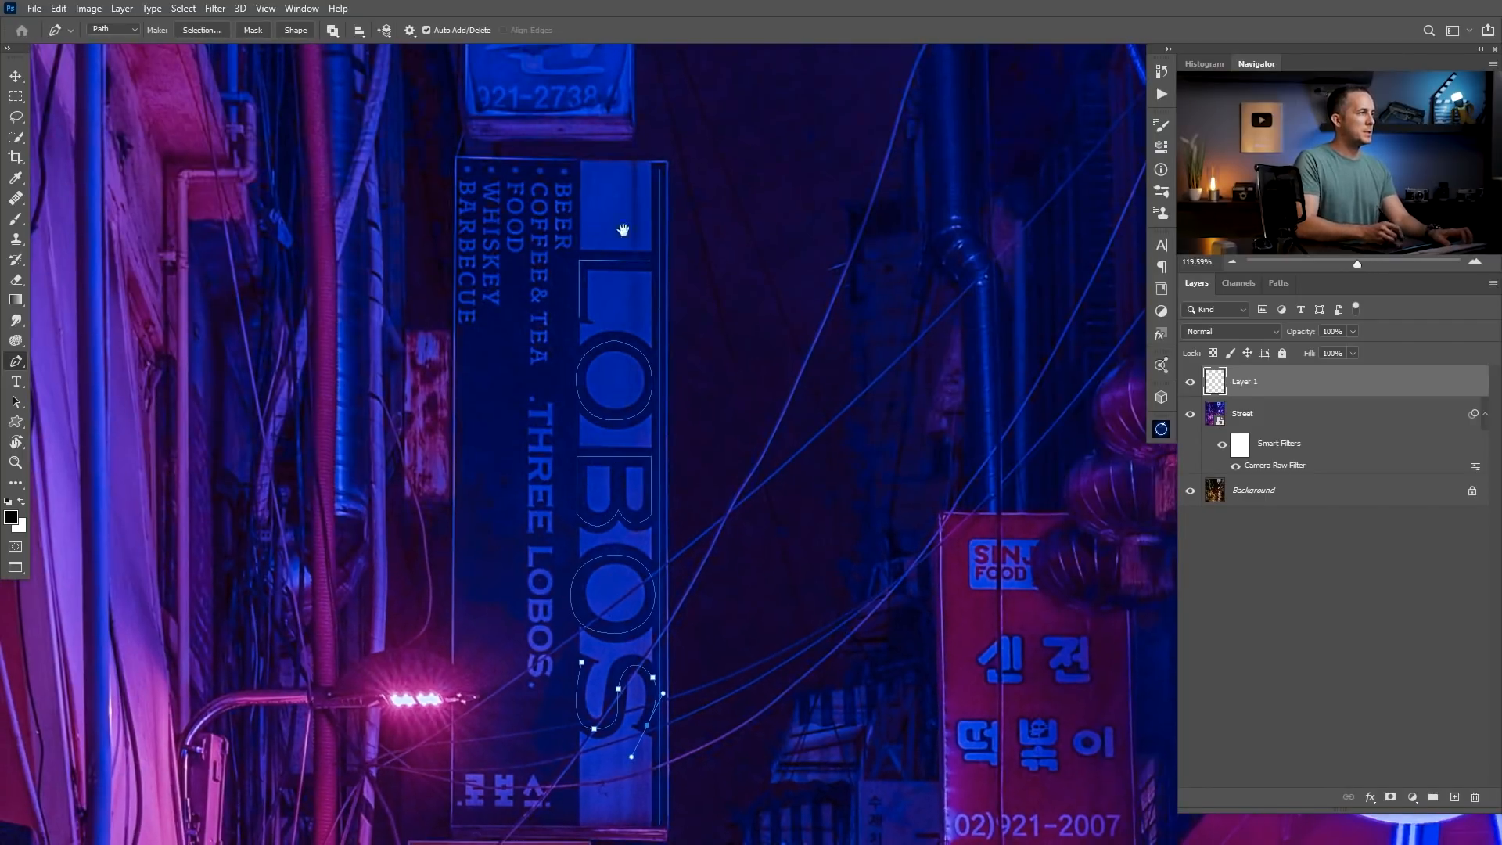
pyautogui.scroll(-4, 583, 382)
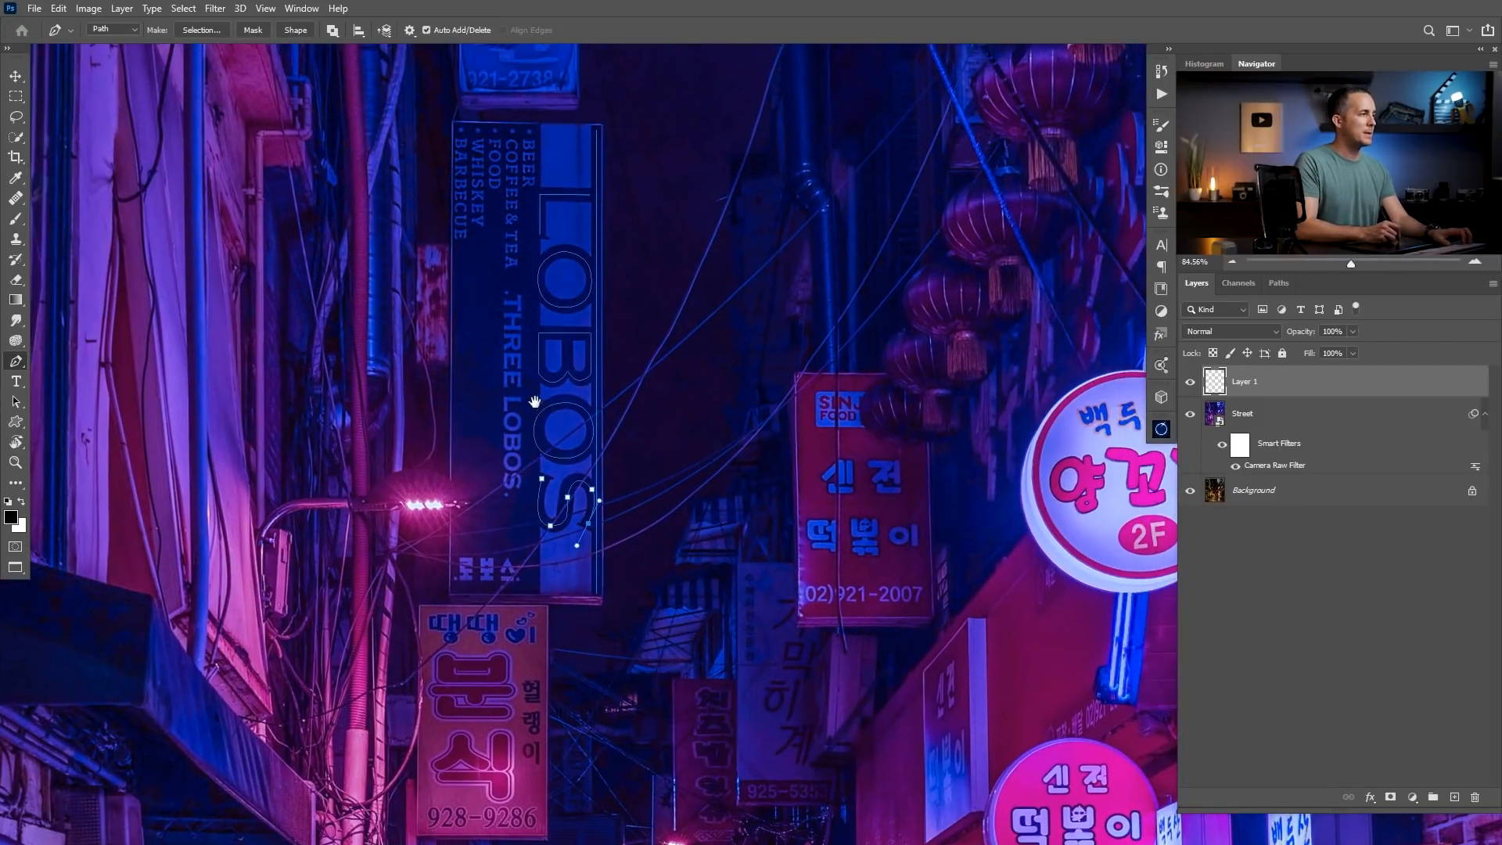
pyautogui.moveTo(457, 115); pyautogui.dragTo(660, 627)
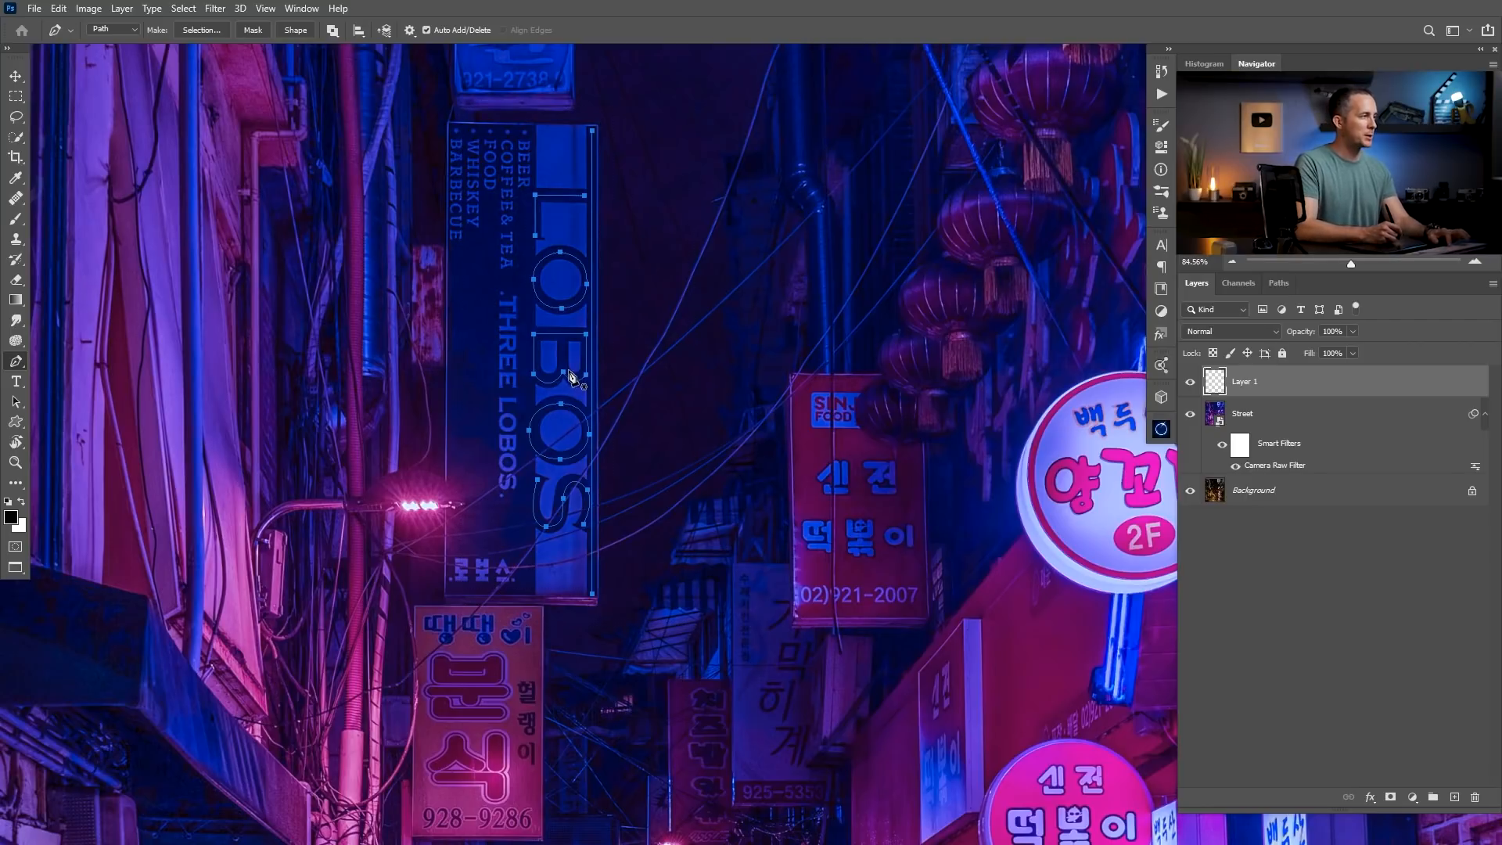
# Set the Brush tool to a small Hard Round tip thin enough for neon tubing and make white the foreground colour.
pyautogui.press('b')
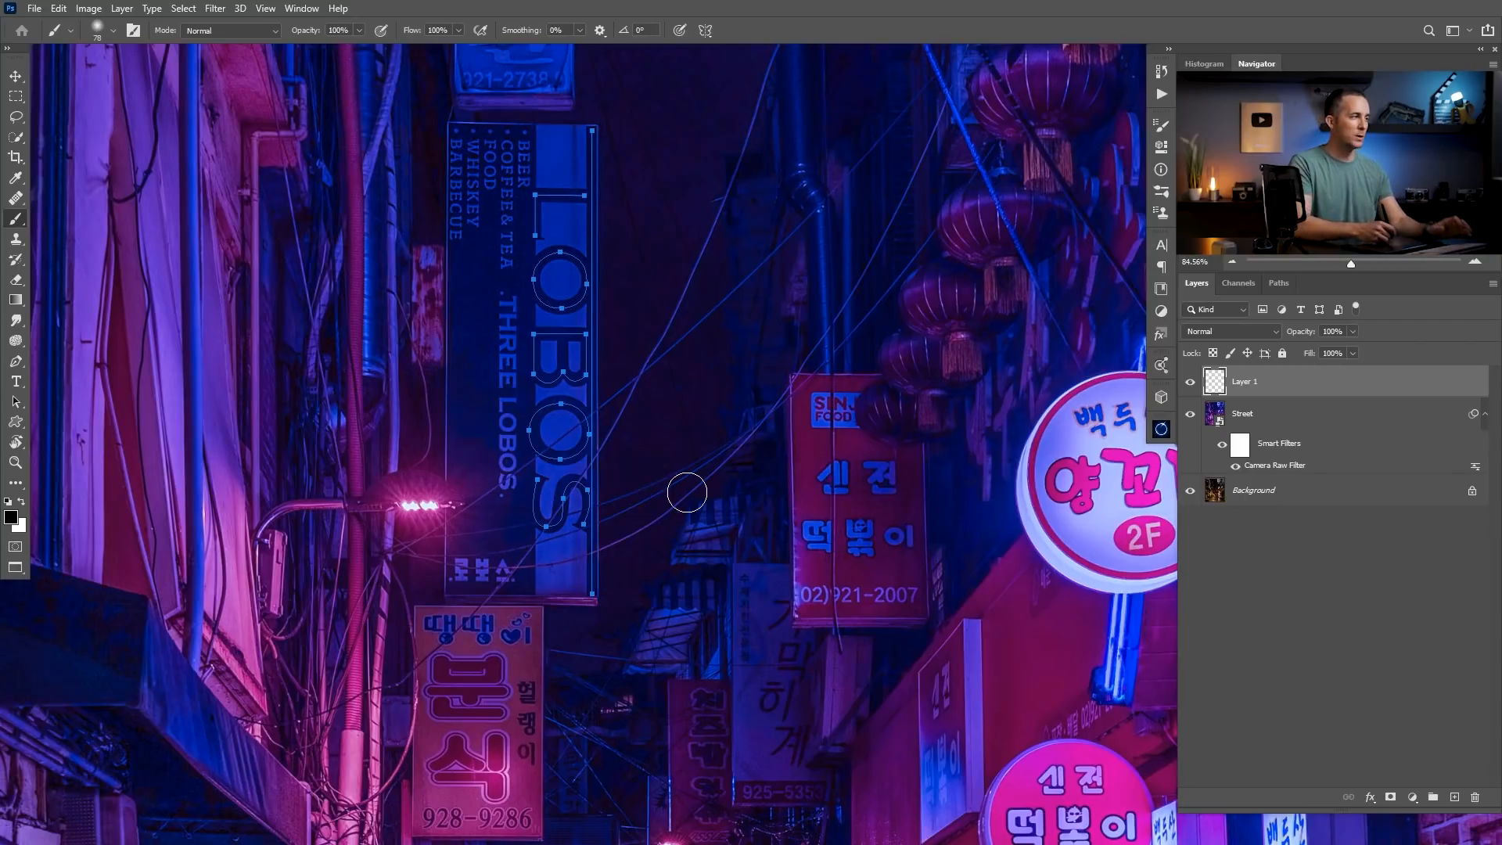
pyautogui.rightClick(621, 402)
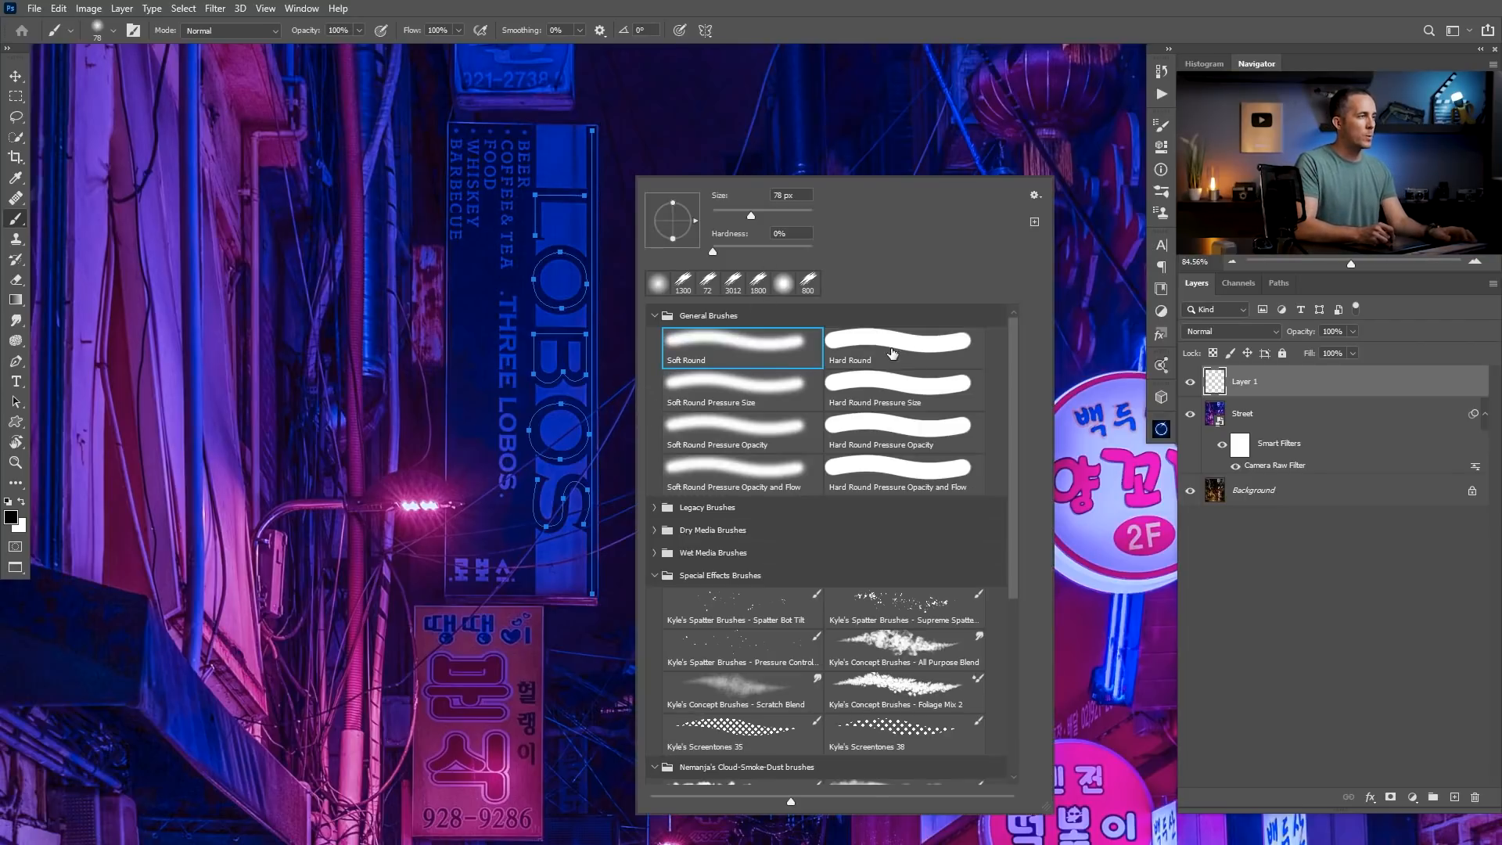
pyautogui.click(886, 341)
pyautogui.click(725, 211)
pyautogui.press('p')
pyautogui.click(684, 311)
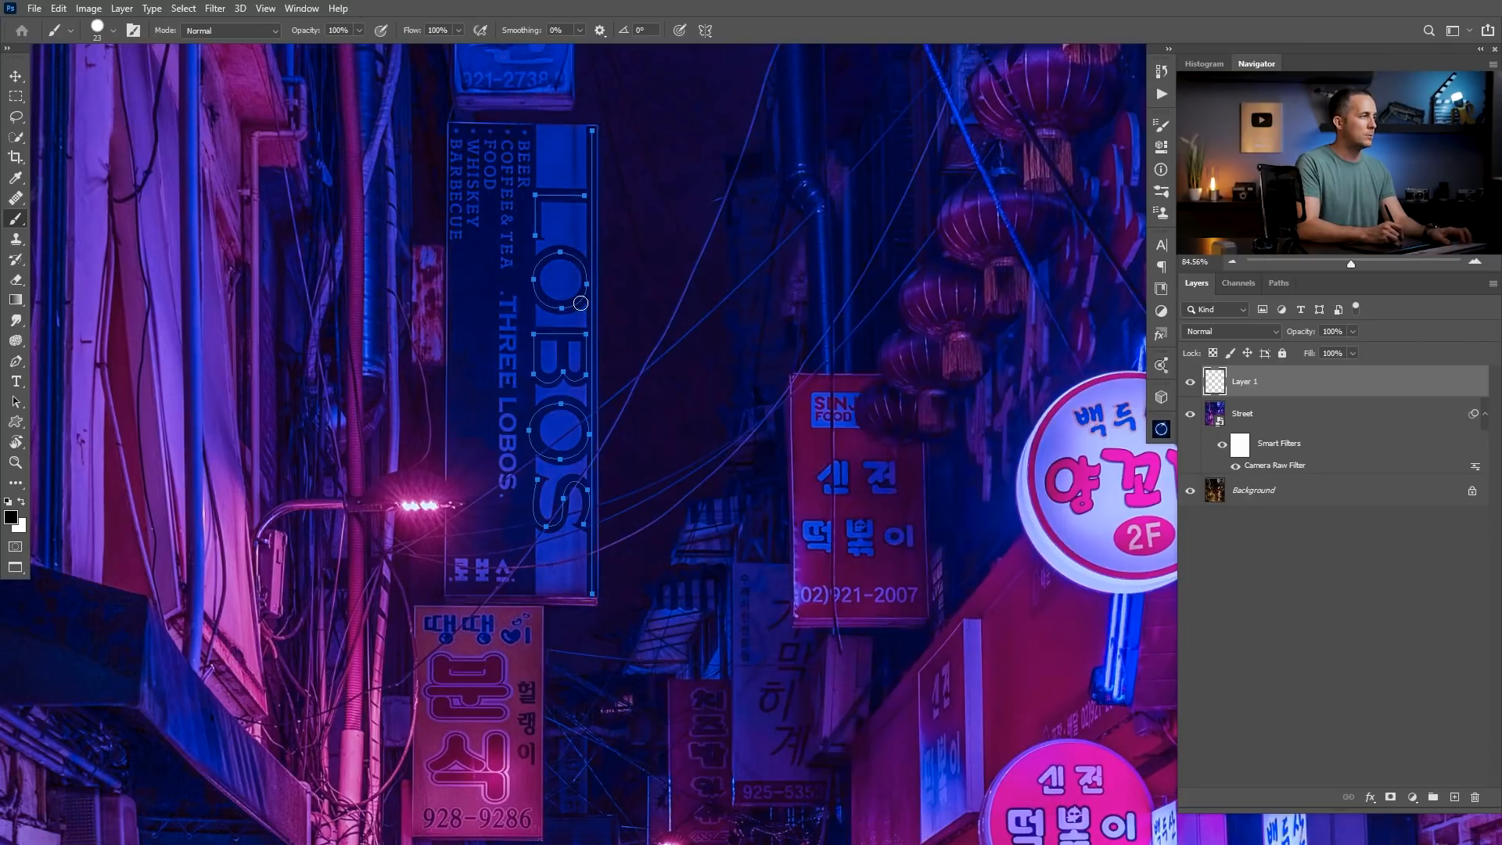
pyautogui.scroll(3, 580, 303)
pyautogui.rightClick(603, 311)
pyautogui.moveTo(683, 215); pyautogui.dragTo(679, 214)
pyautogui.click(452, 333)
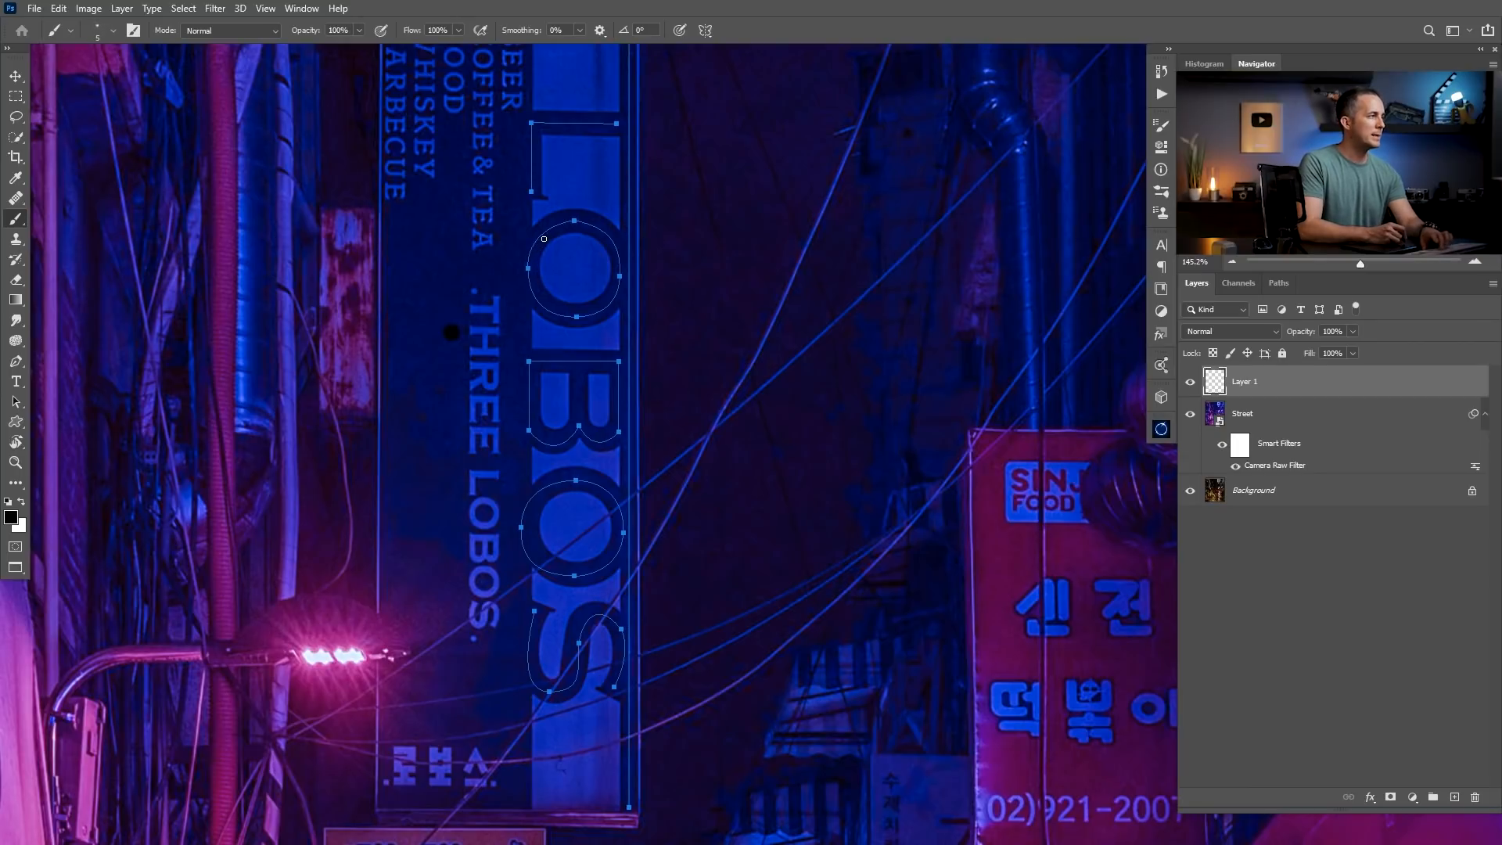
pyautogui.click(22, 502)
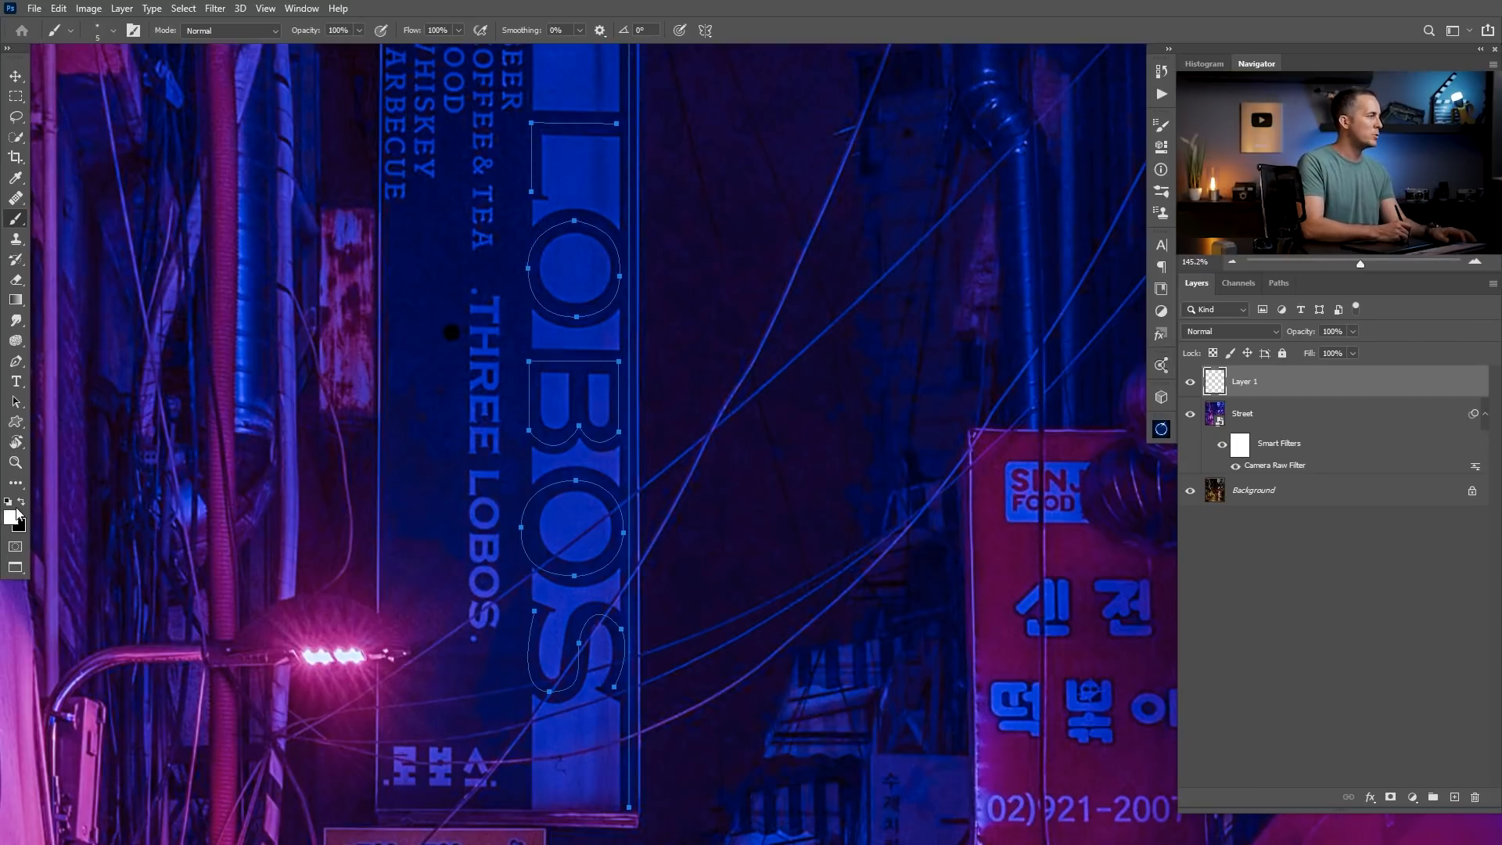
# Paint a white test stroke along the first O to check the brush width and undo it.
pyautogui.scroll(2, 523, 233)
pyautogui.moveTo(575, 216)
pyautogui.mouseDown()
pyautogui.moveTo(534, 249)
pyautogui.moveTo(524, 288)
pyautogui.moveTo(542, 325)
pyautogui.mouseUp()
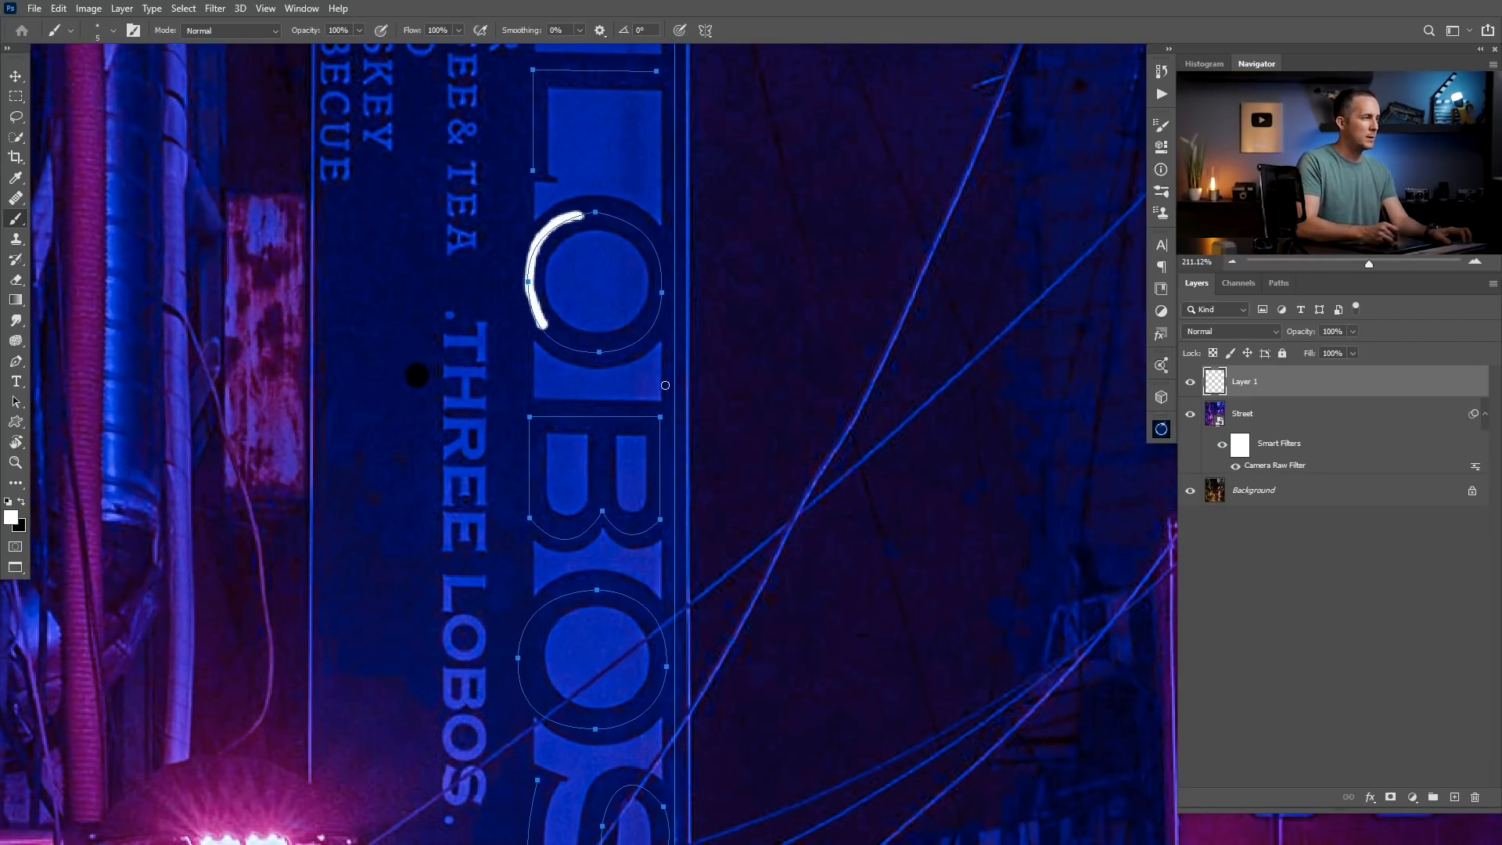
pyautogui.hotkey('ctrl', 'z')
pyautogui.moveTo(672, 227); pyautogui.dragTo(674, 370)
pyautogui.hotkey('ctrl', 'z')
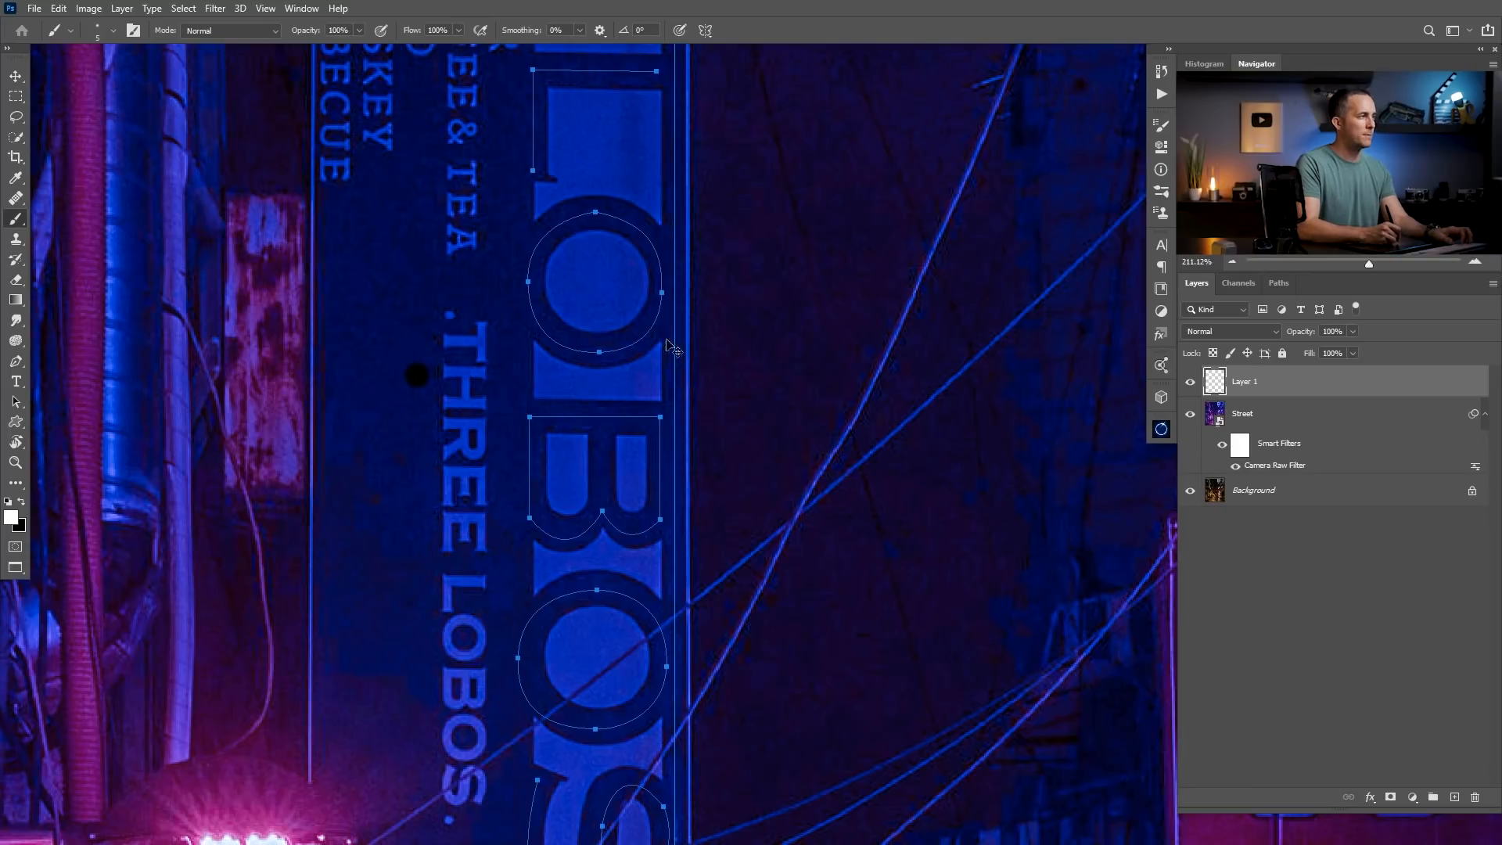
pyautogui.scroll(1, 661, 277)
pyautogui.scroll(-3, 650, 275)
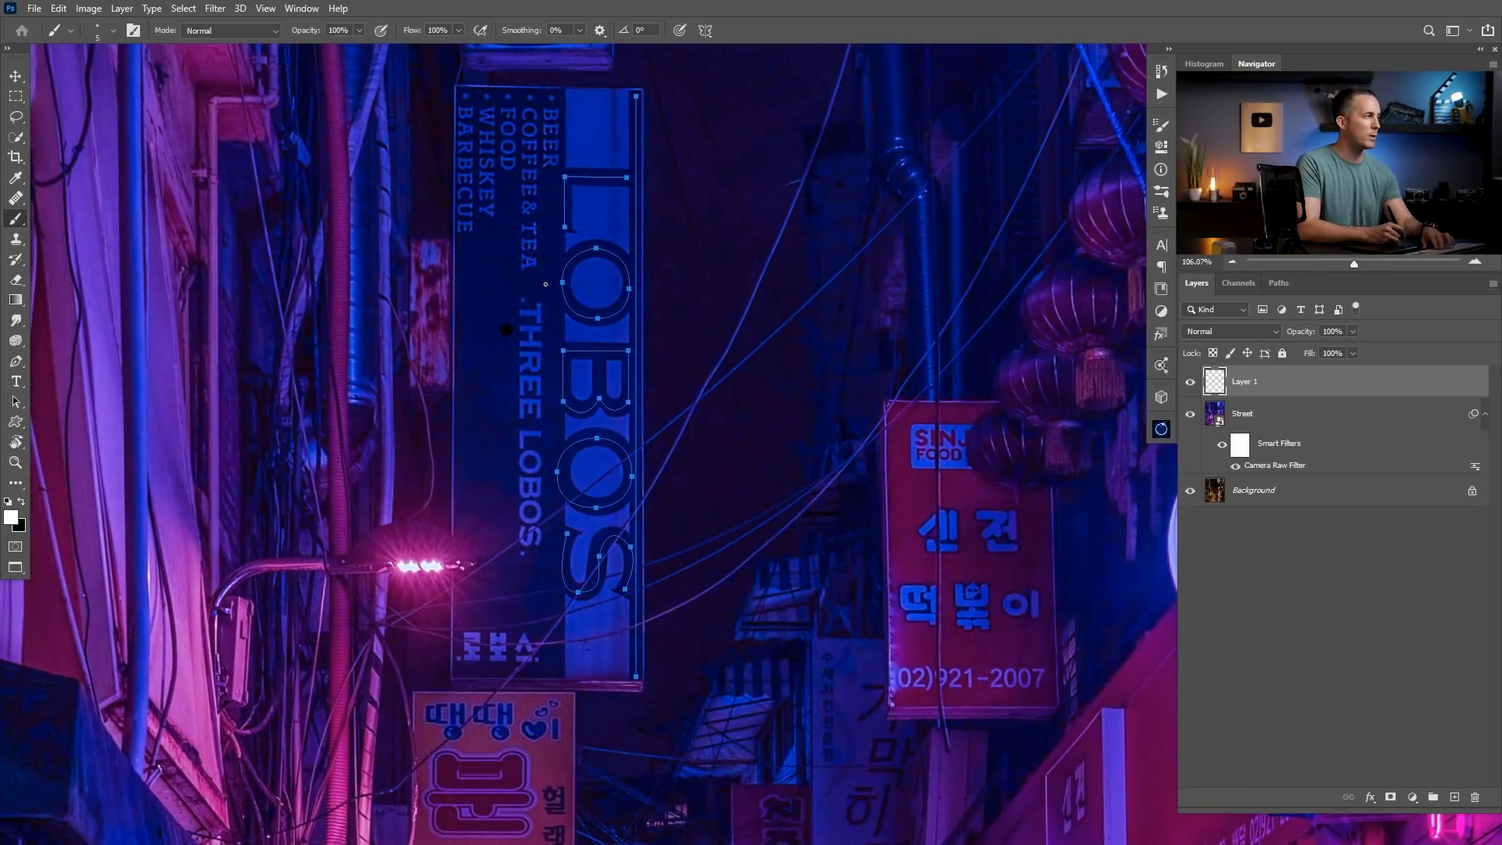
# Stroke the LOBOS sign paths on Layer 1 with the Brush, leaving Simulate Pressure off.
pyautogui.press('p')
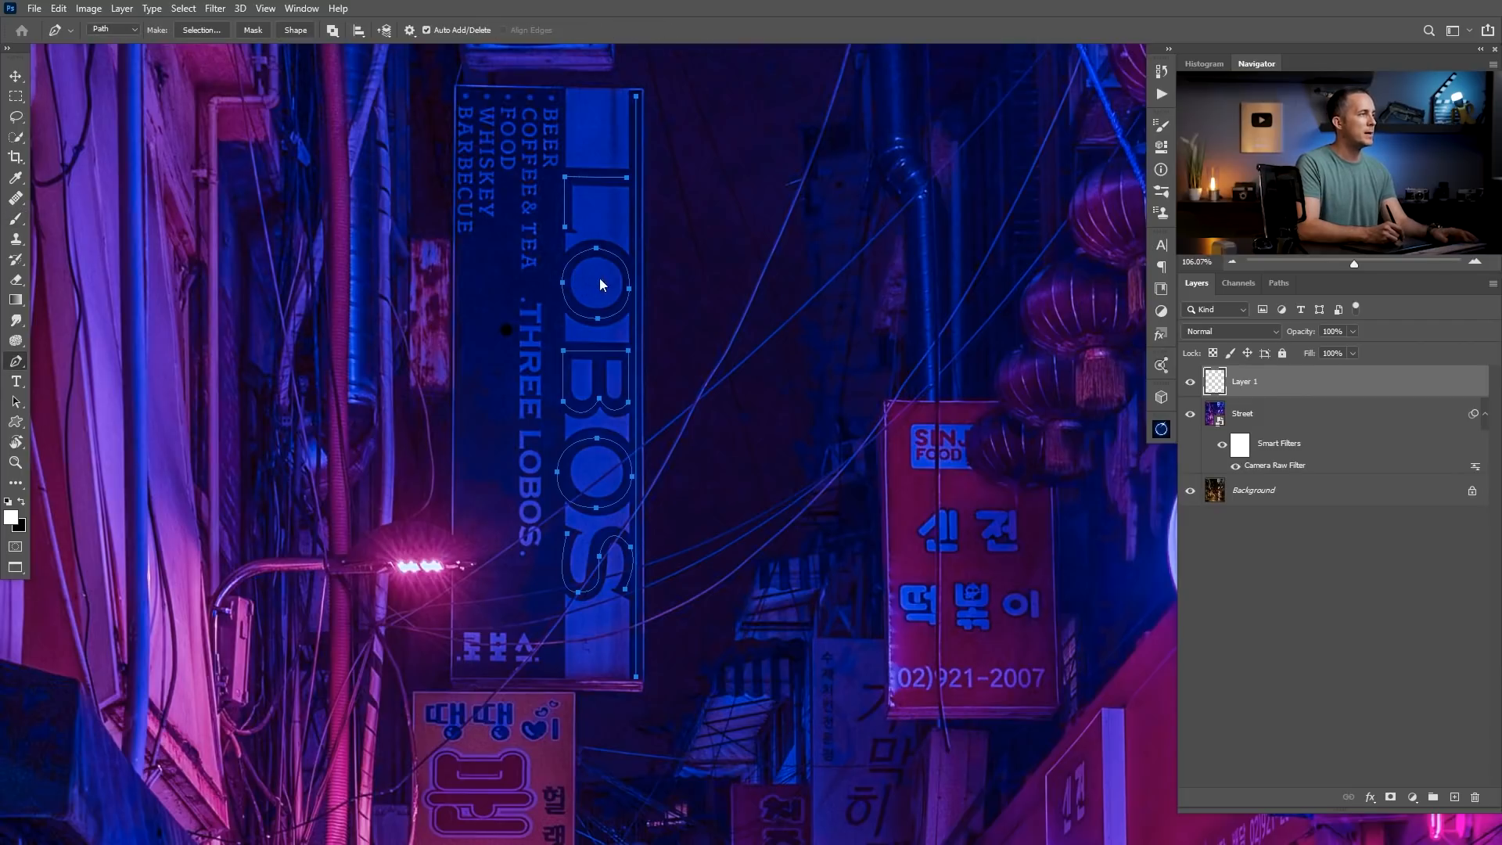
pyautogui.rightClick(599, 284)
pyautogui.click(643, 381)
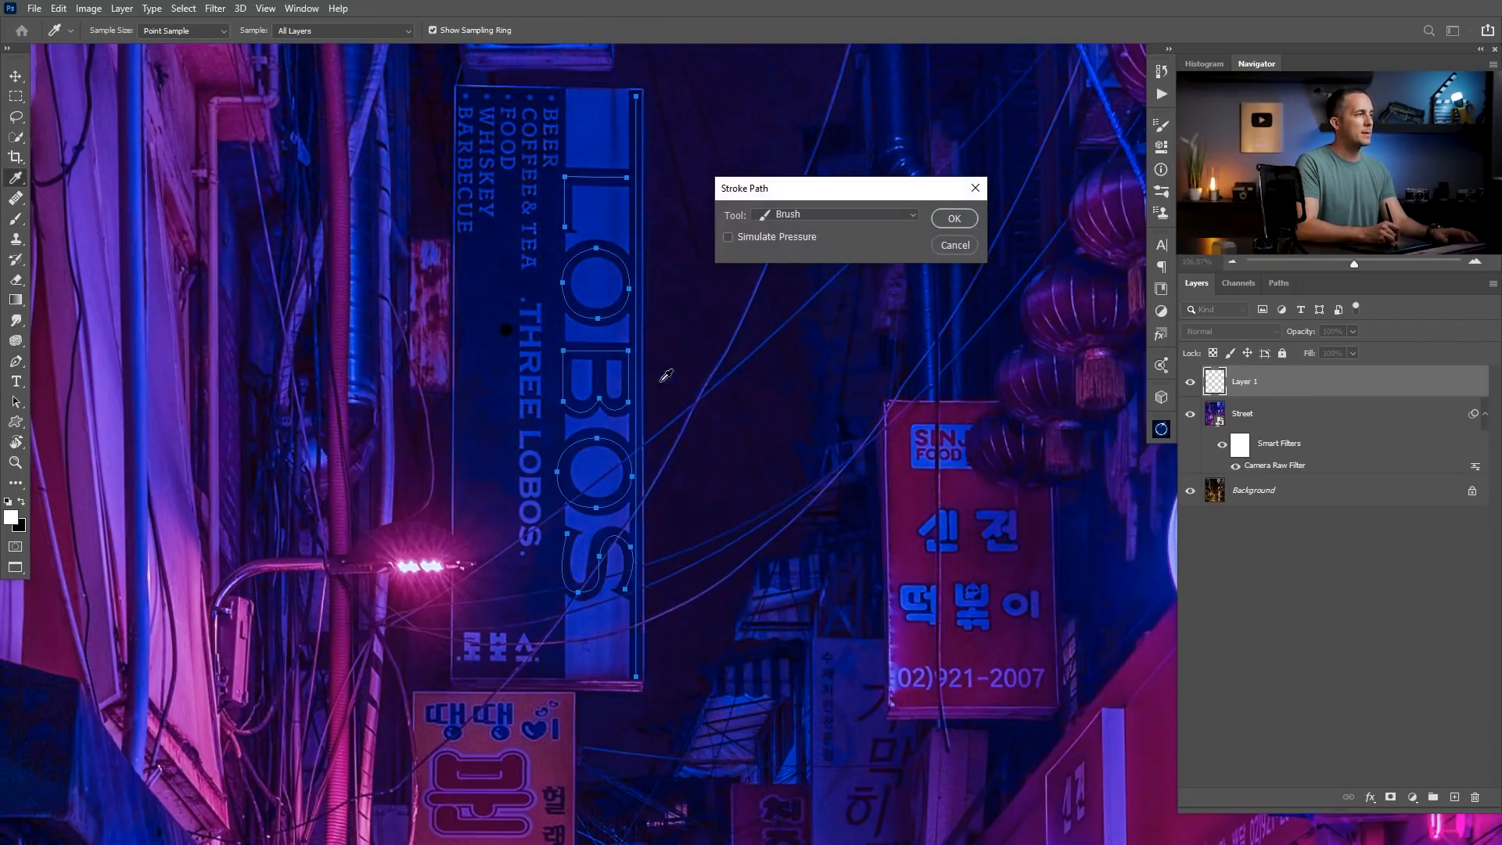
pyautogui.click(782, 216)
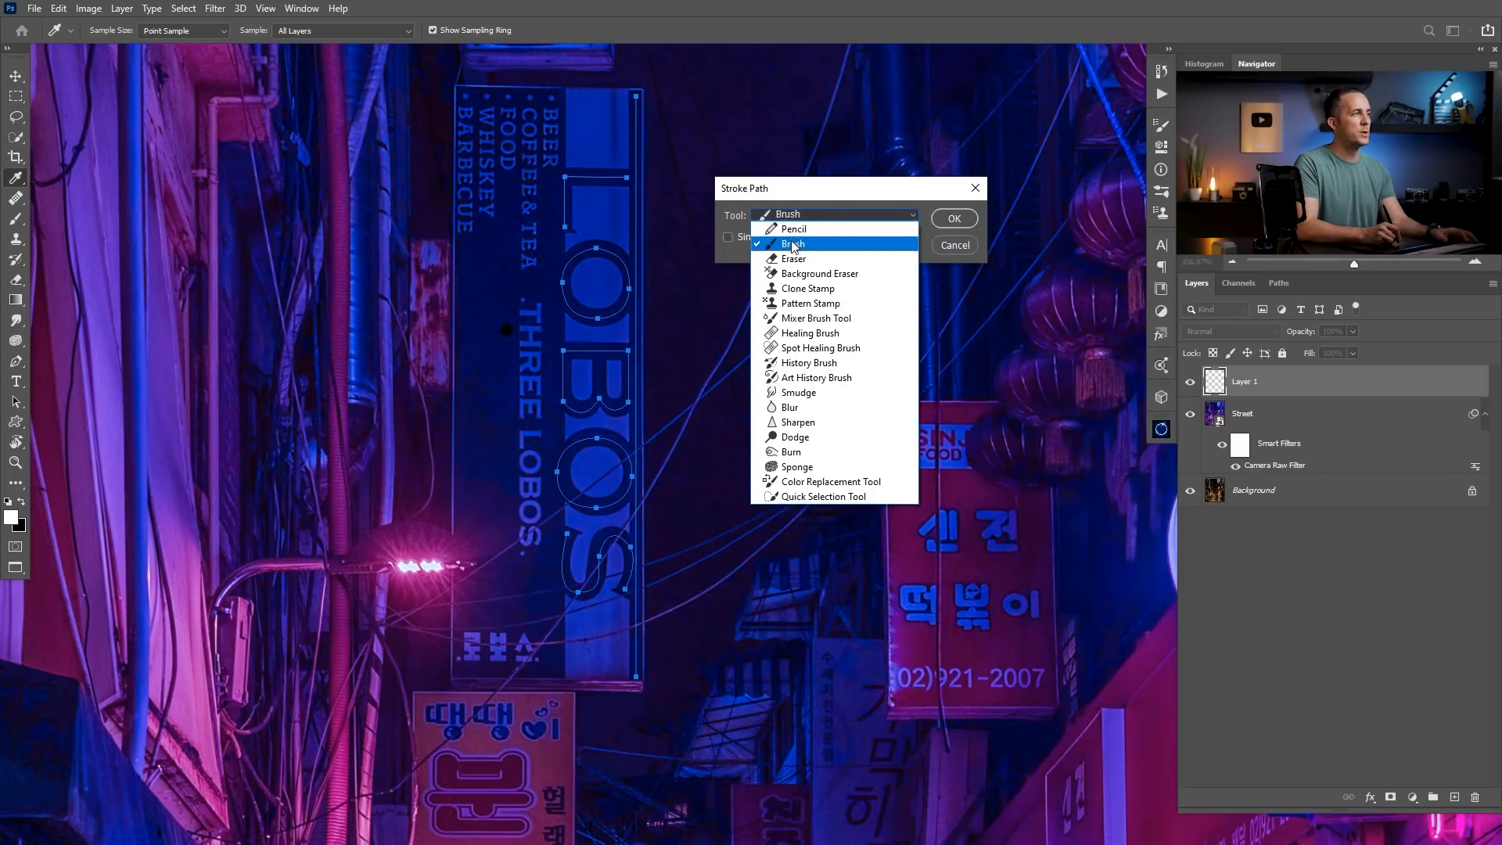
pyautogui.click(792, 244)
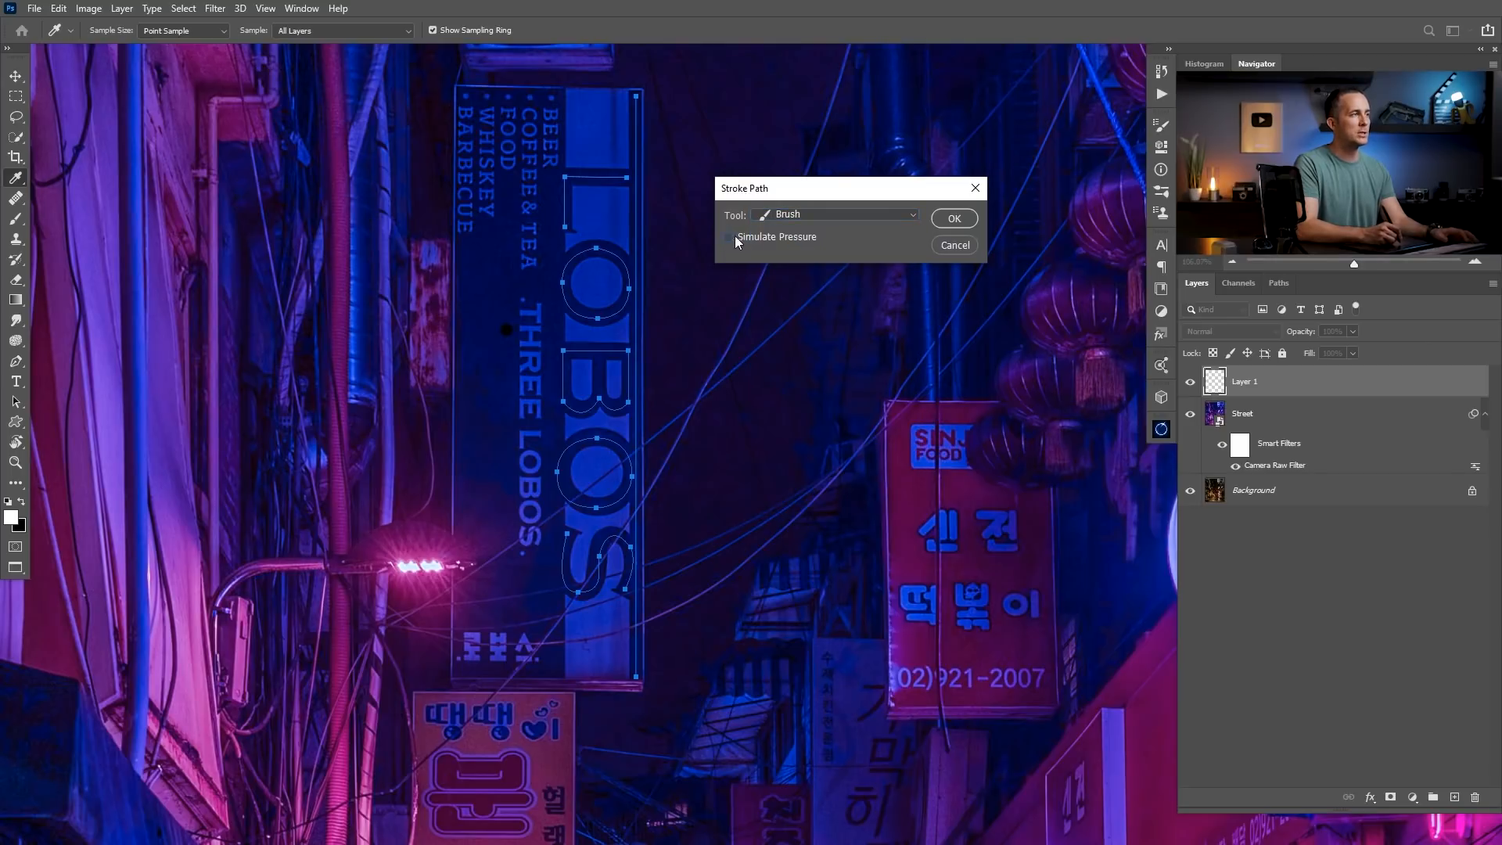
pyautogui.click(956, 219)
pyautogui.scroll(-6, 635, 485)
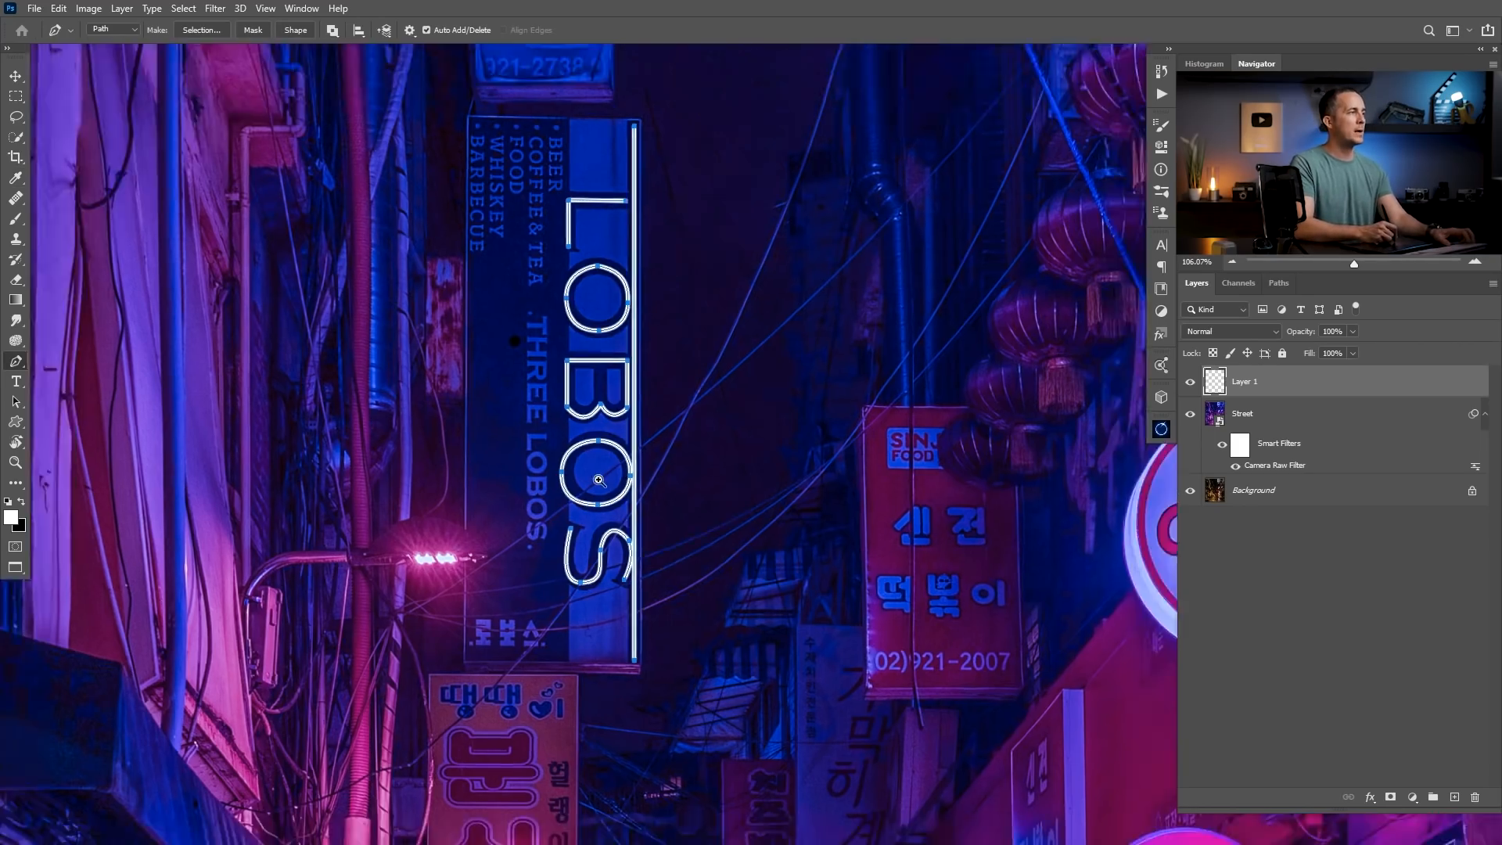
pyautogui.scroll(5, 650, 466)
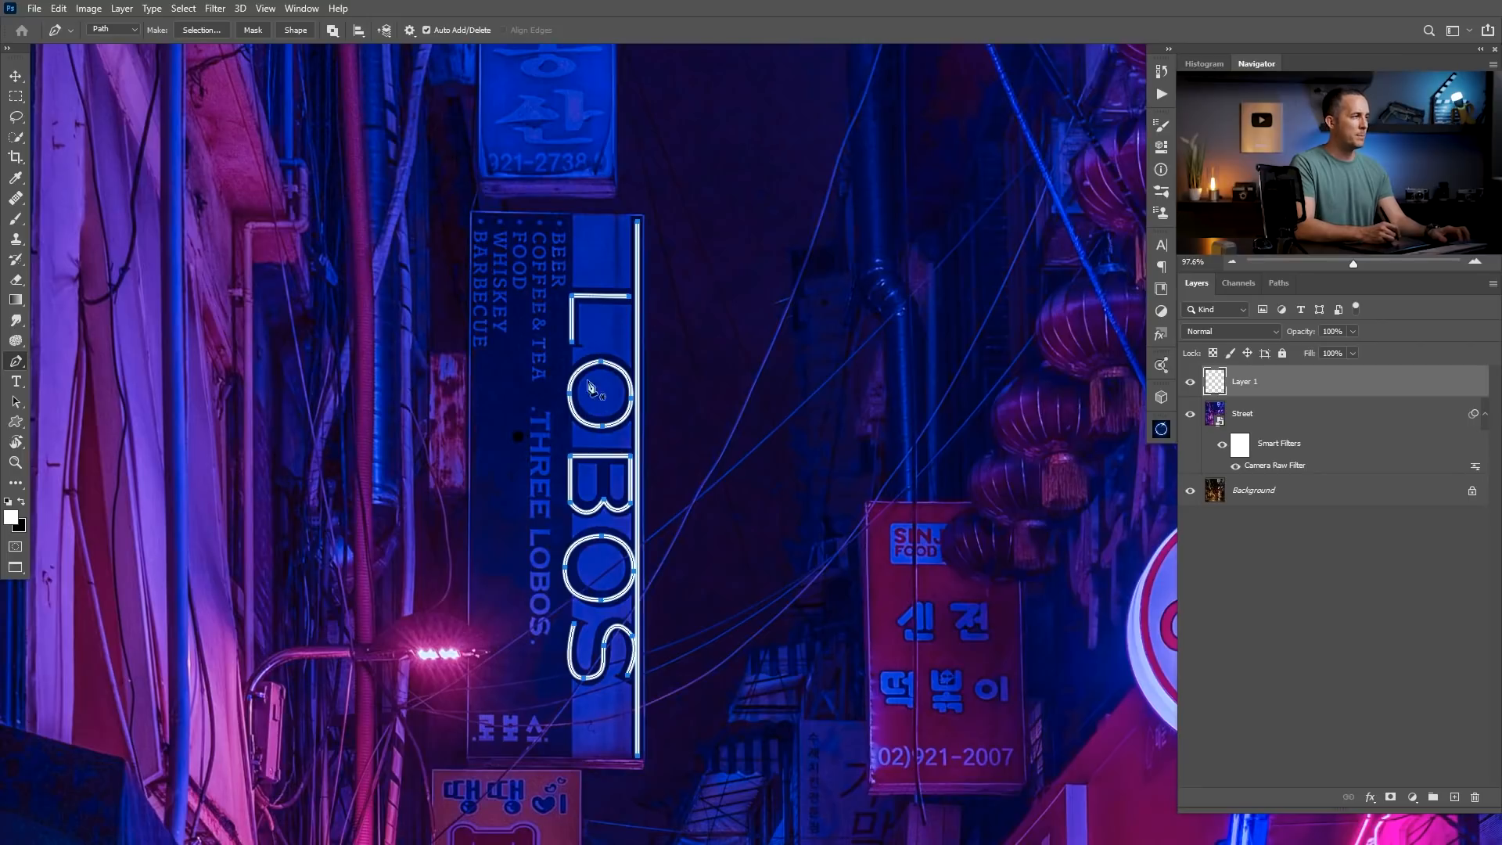
# Clear the work path from the LOBOS sign and undo the accidental deletion of Layer 1.
pyautogui.press('Return')
pyautogui.press('Delete')
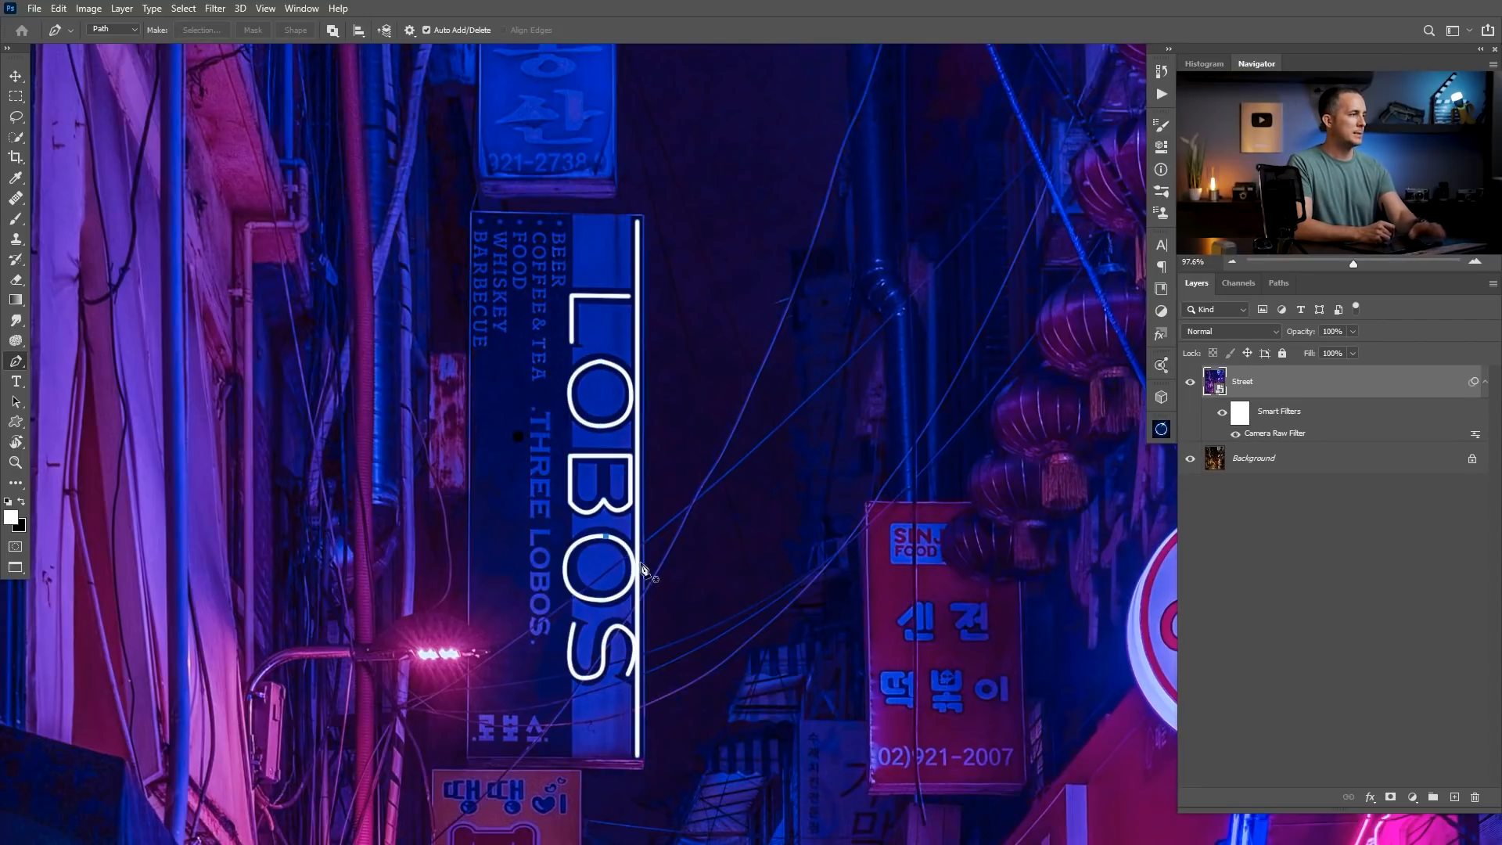
pyautogui.hotkey('ctrl', 'z')
# Paint the missing middle bar of the B on the LOBOS sign with a straight white Brush stroke.
pyautogui.moveTo(595, 503); pyautogui.dragTo(627, 423)
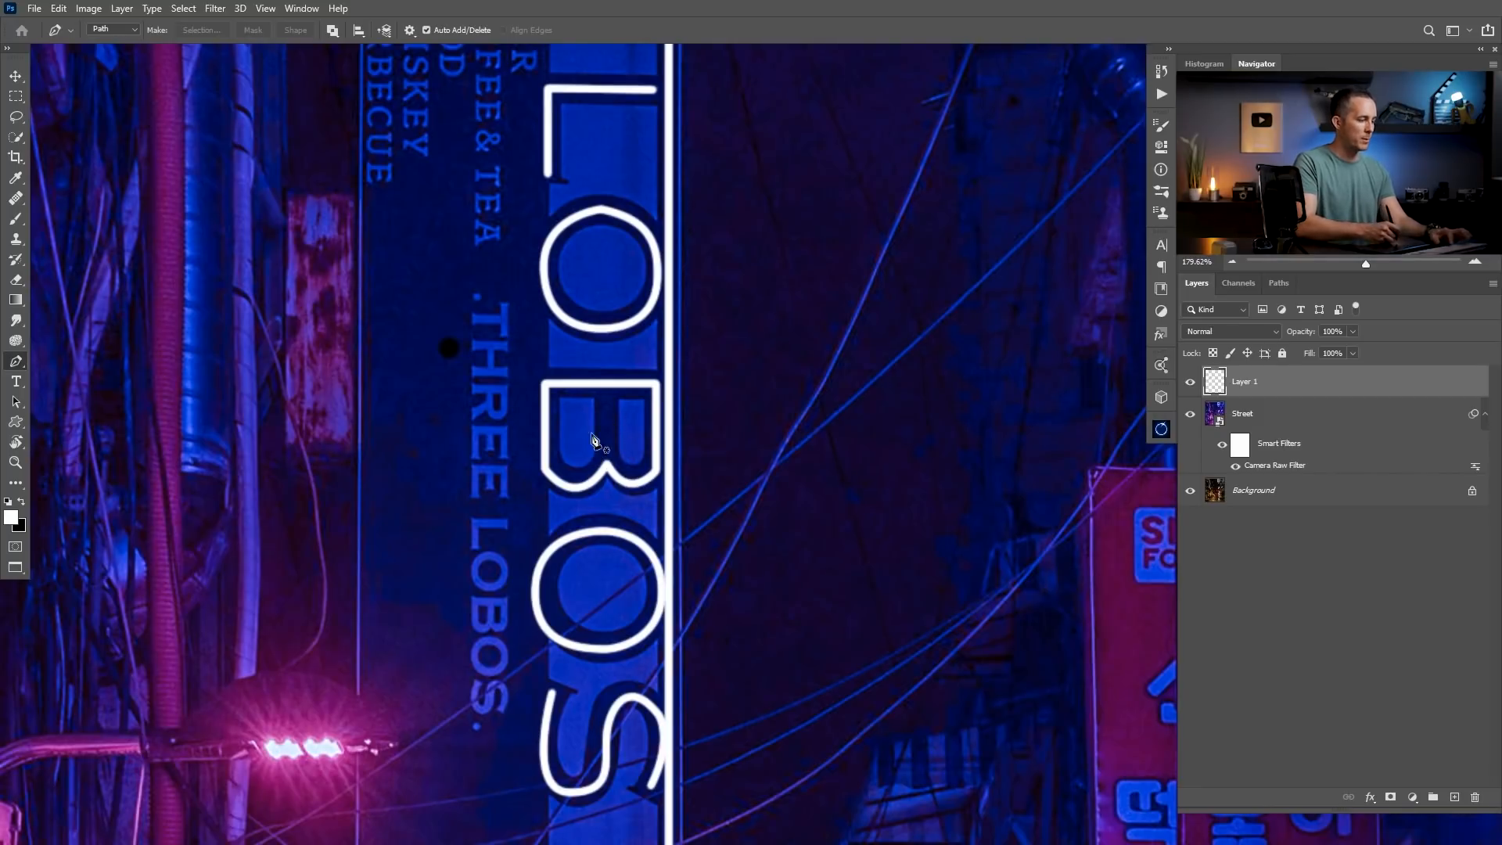
pyautogui.press('b')
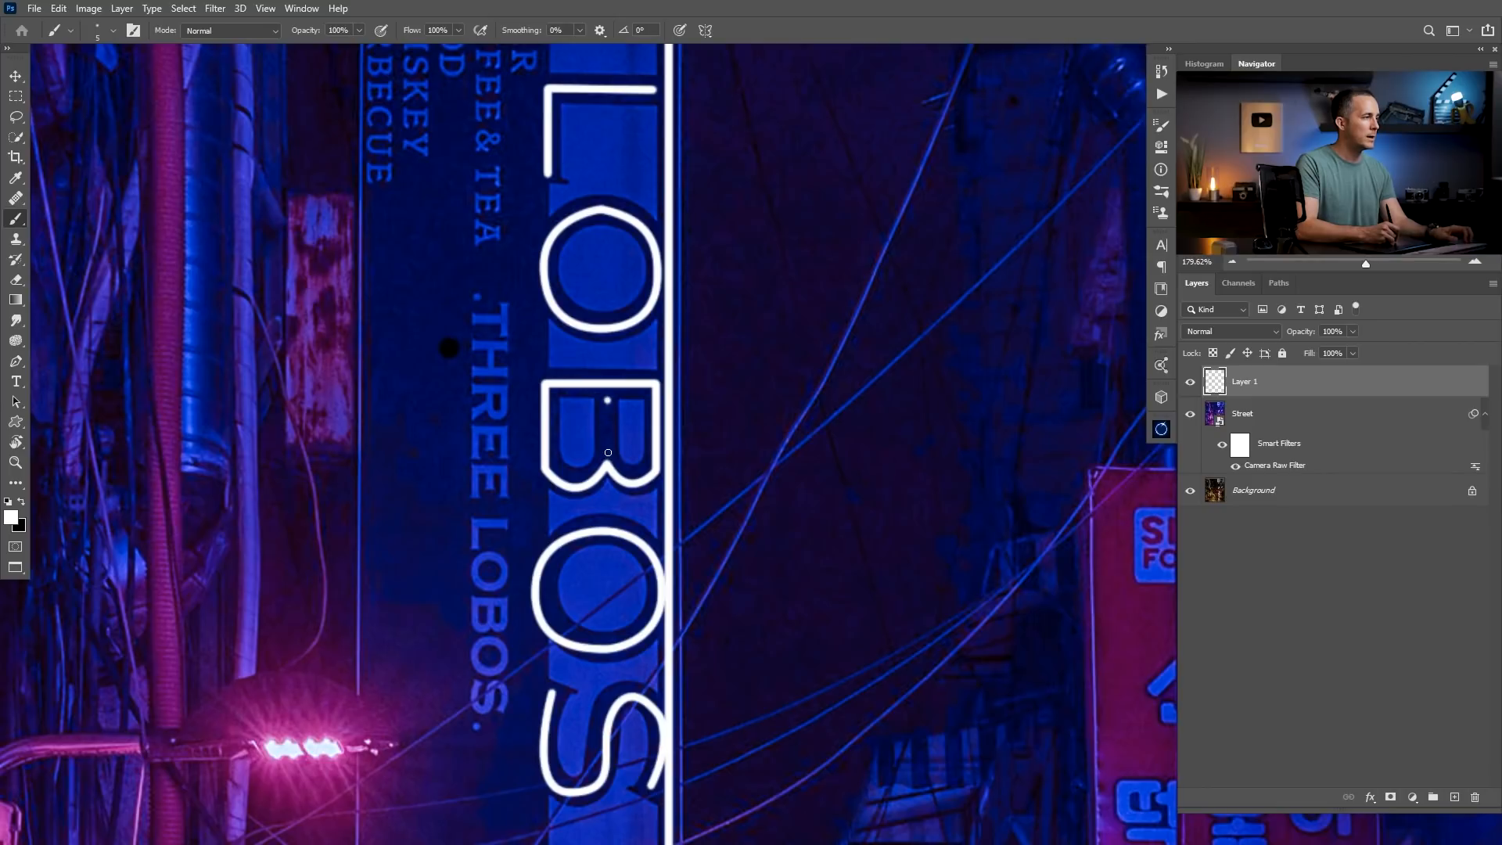
pyautogui.keyDown('shift'); pyautogui.click(607, 454); pyautogui.keyUp('shift')
pyautogui.moveTo(631, 466); pyautogui.dragTo(574, 491)
# Rename the layer holding the white lettering as "Lobos Neon".
pyautogui.doubleClick(1246, 383)
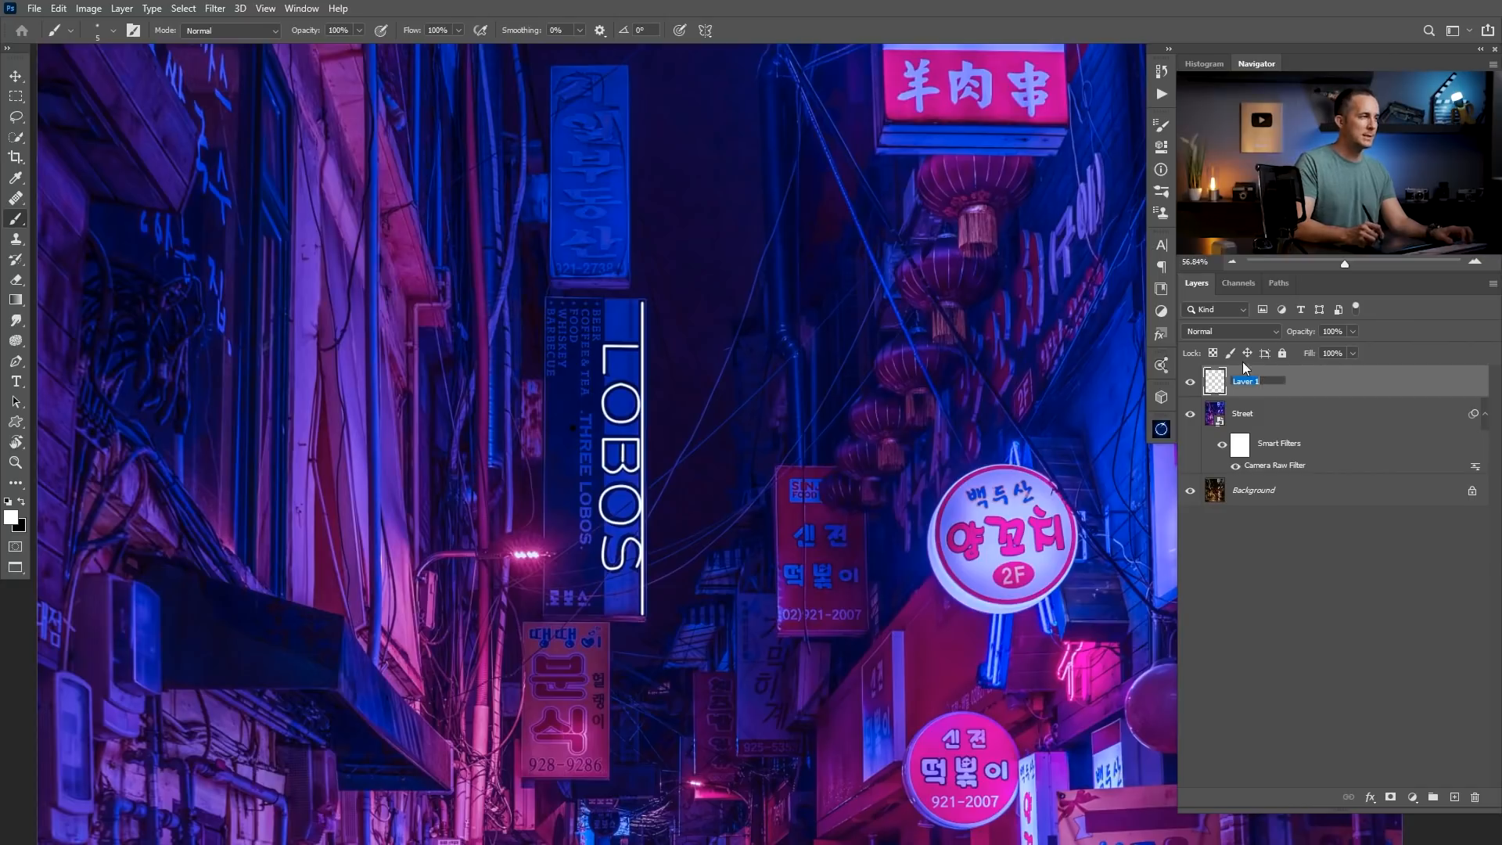
pyautogui.write('Lobos Neon')
pyautogui.press('Return')
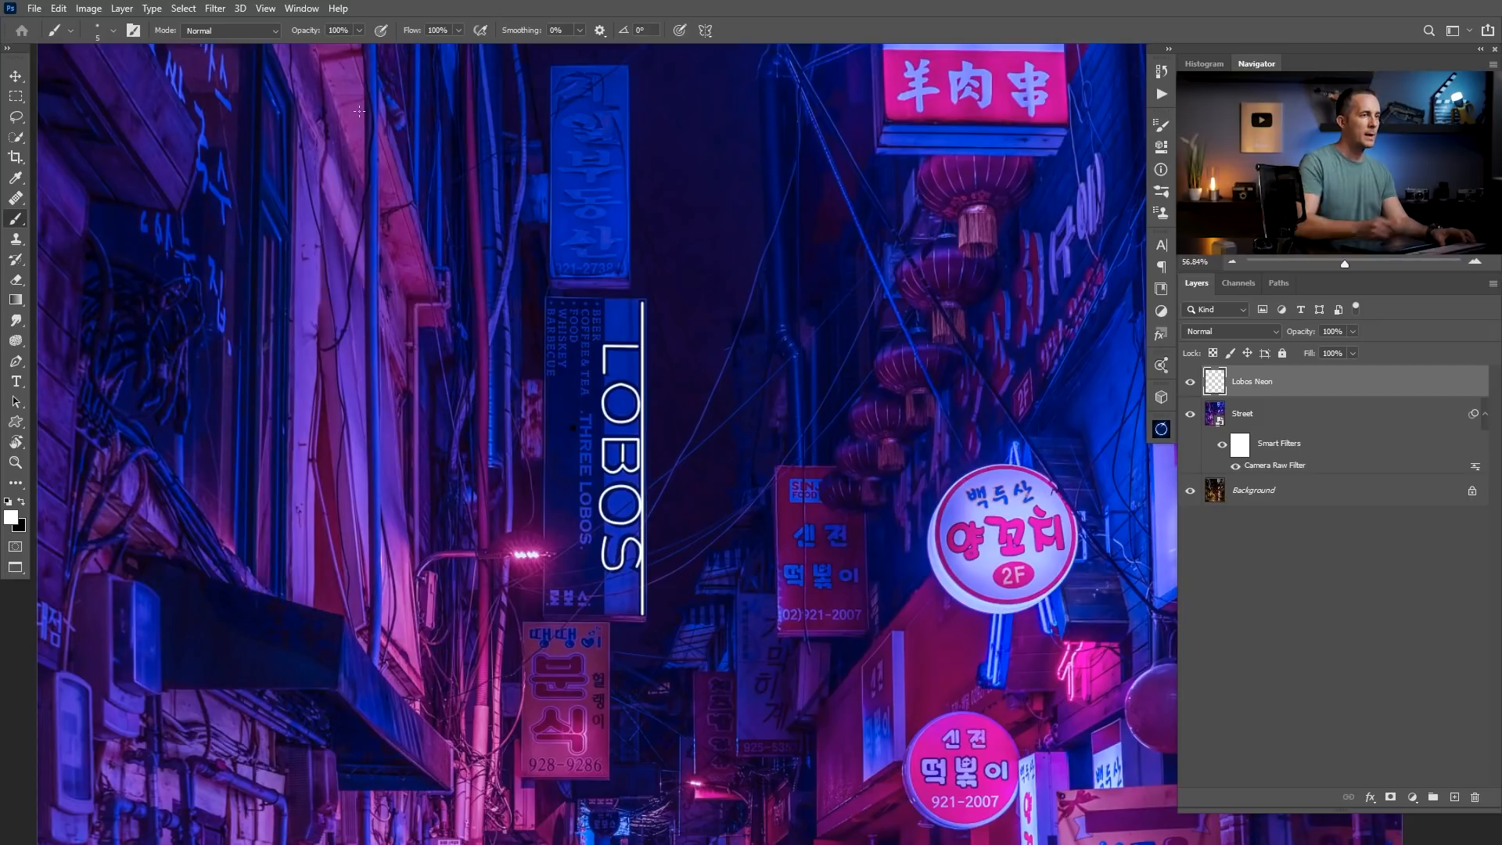
# Add an Outer Glow effect to the Lobos Neon layer and show its settings.
pyautogui.doubleClick(1300, 398)
pyautogui.moveTo(779, 316); pyautogui.dragTo(897, 283)
pyautogui.moveTo(442, 425); pyautogui.dragTo(113, 332)
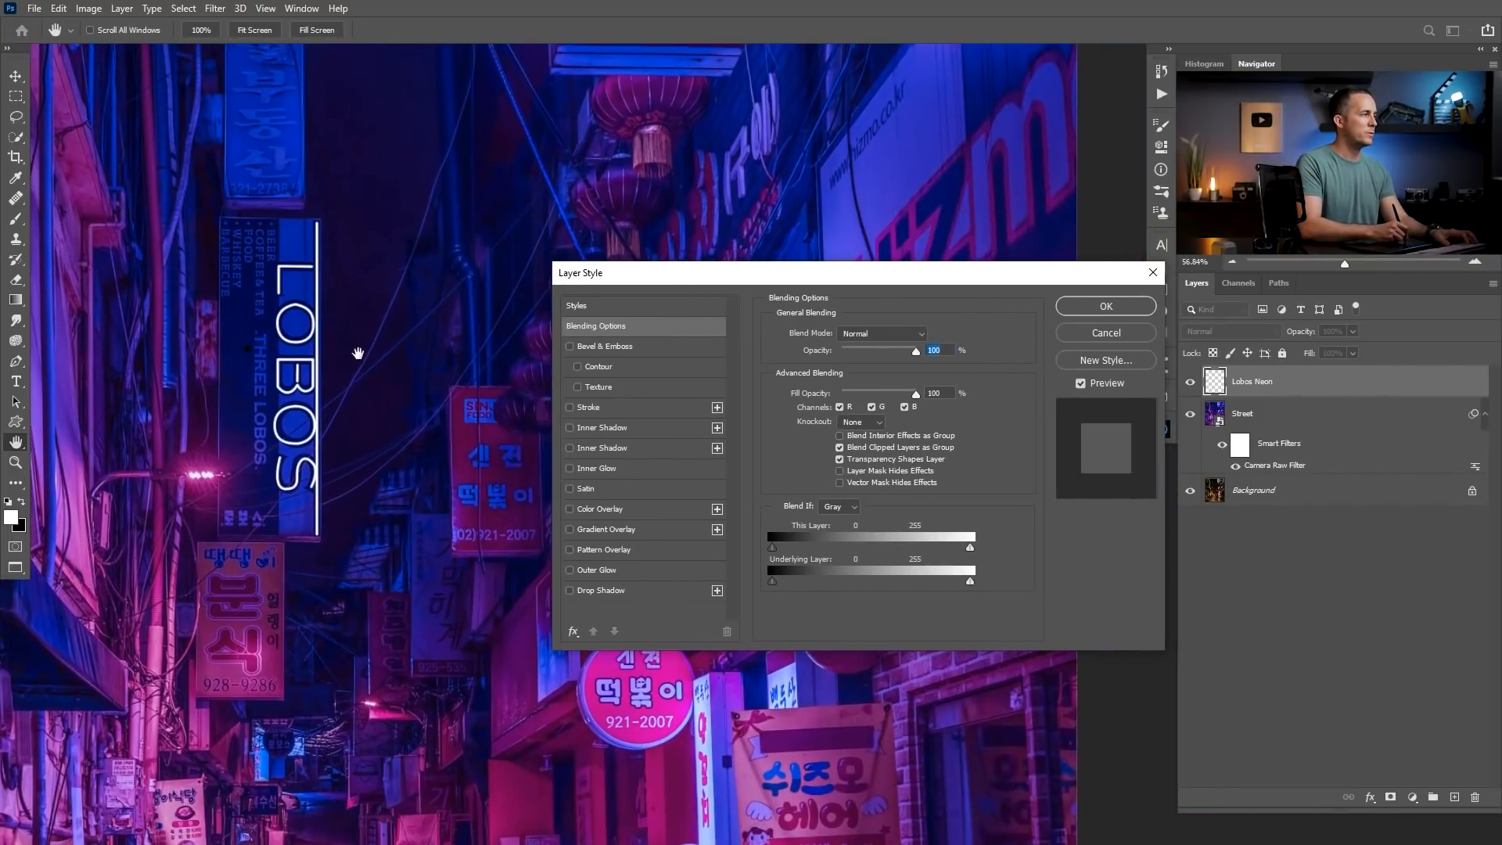
pyautogui.moveTo(812, 274); pyautogui.dragTo(691, 192)
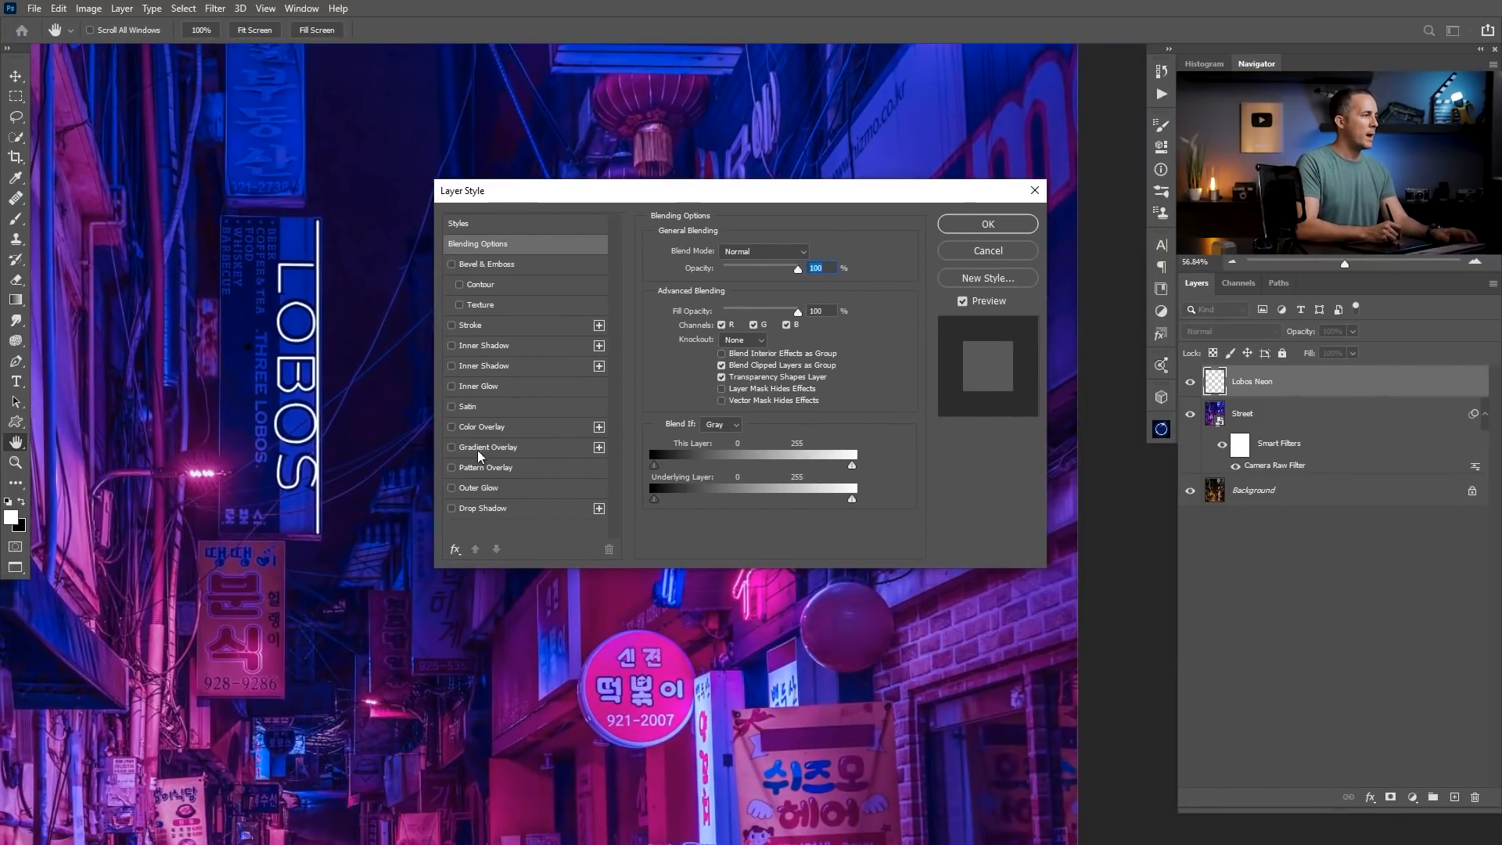
pyautogui.click(452, 488)
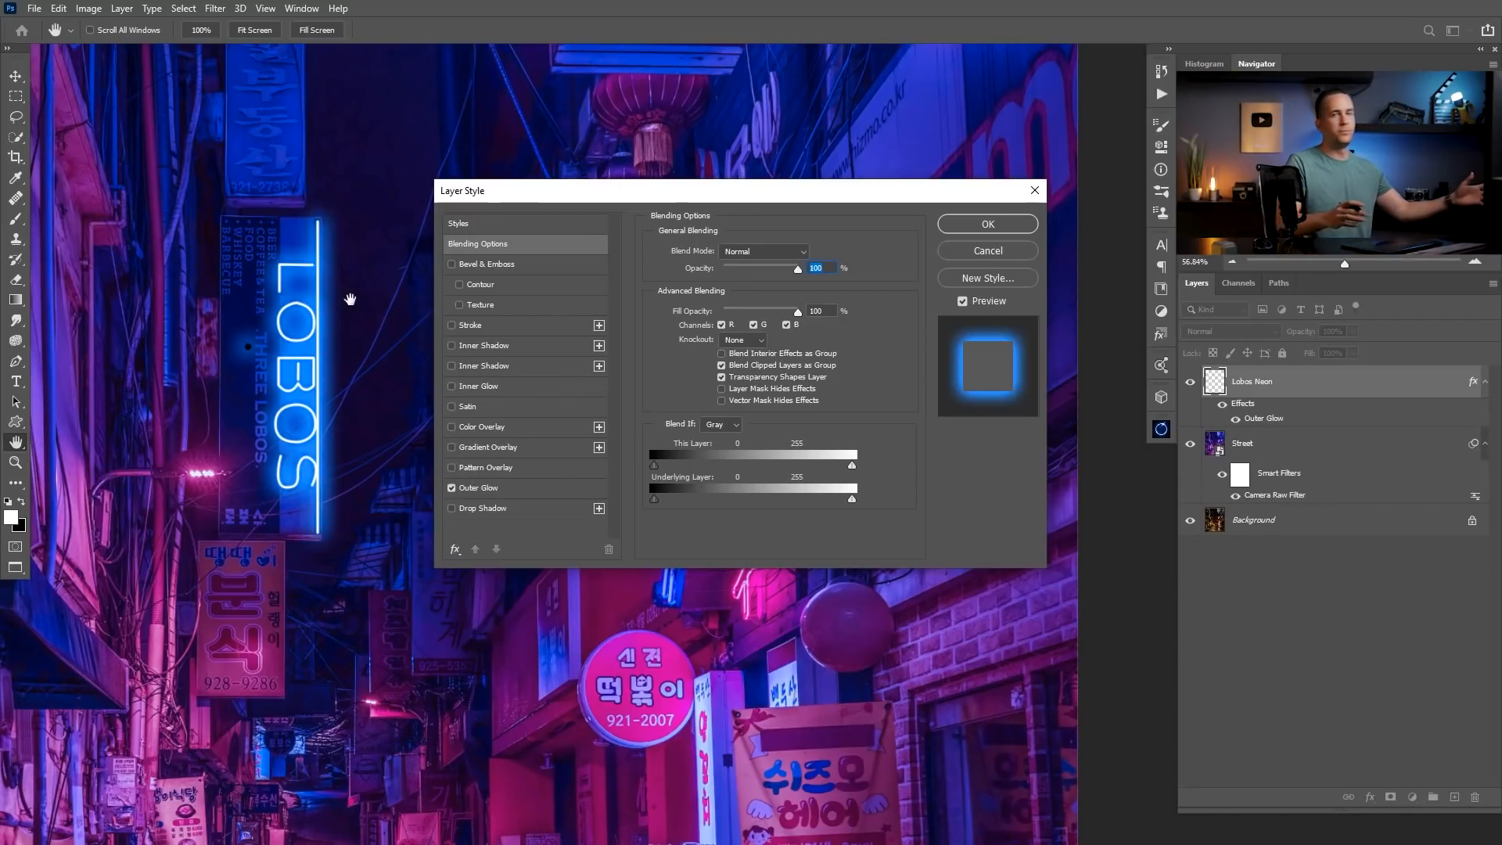
pyautogui.click(486, 490)
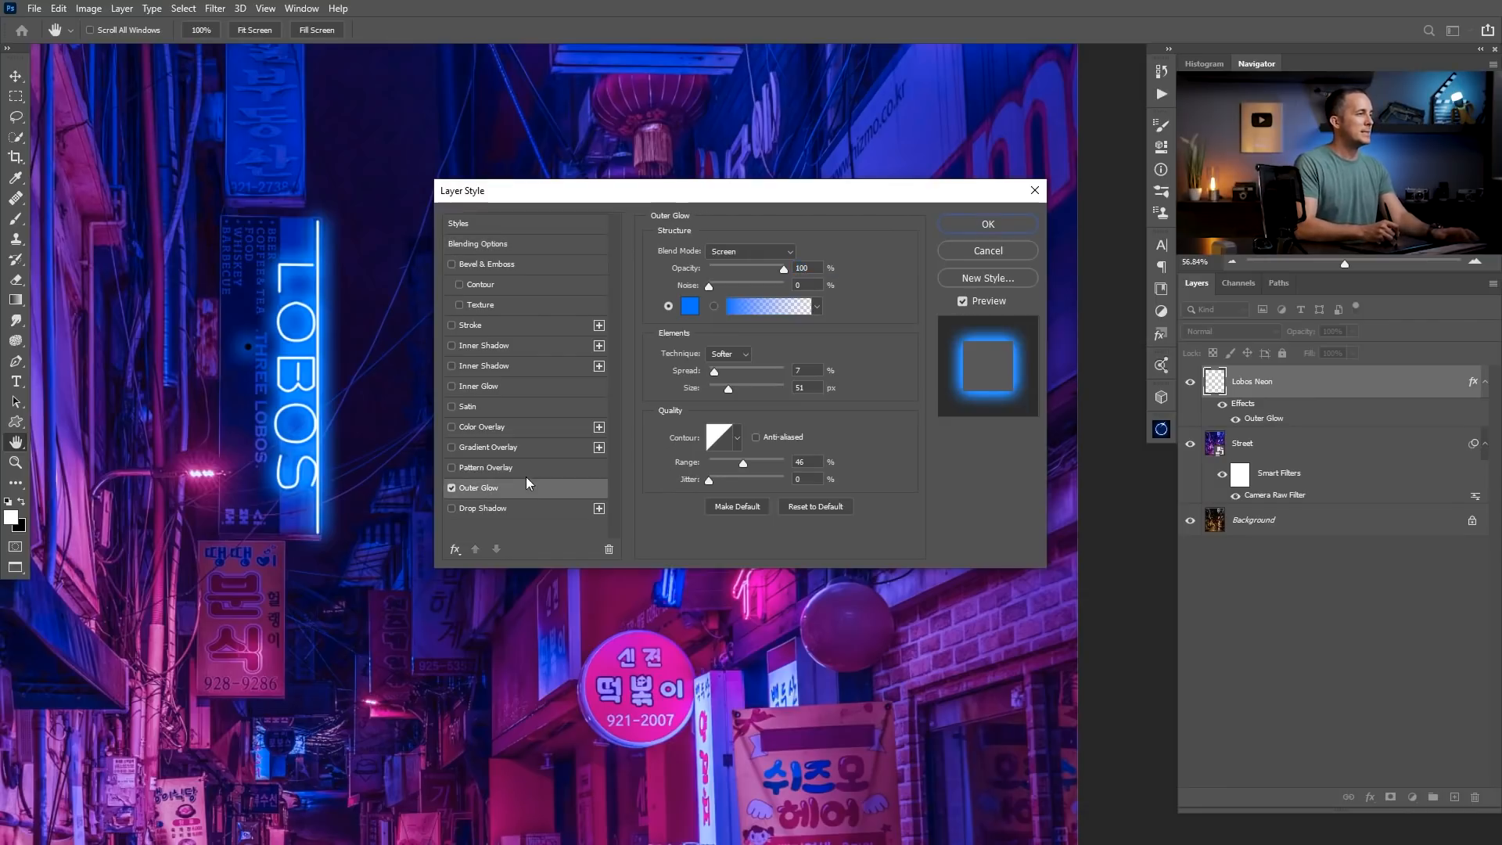
# Try the Linear Dodge (Add) blend mode on the outer glow, return it to Screen, and check the glow colour.
pyautogui.click(735, 251)
pyautogui.click(743, 389)
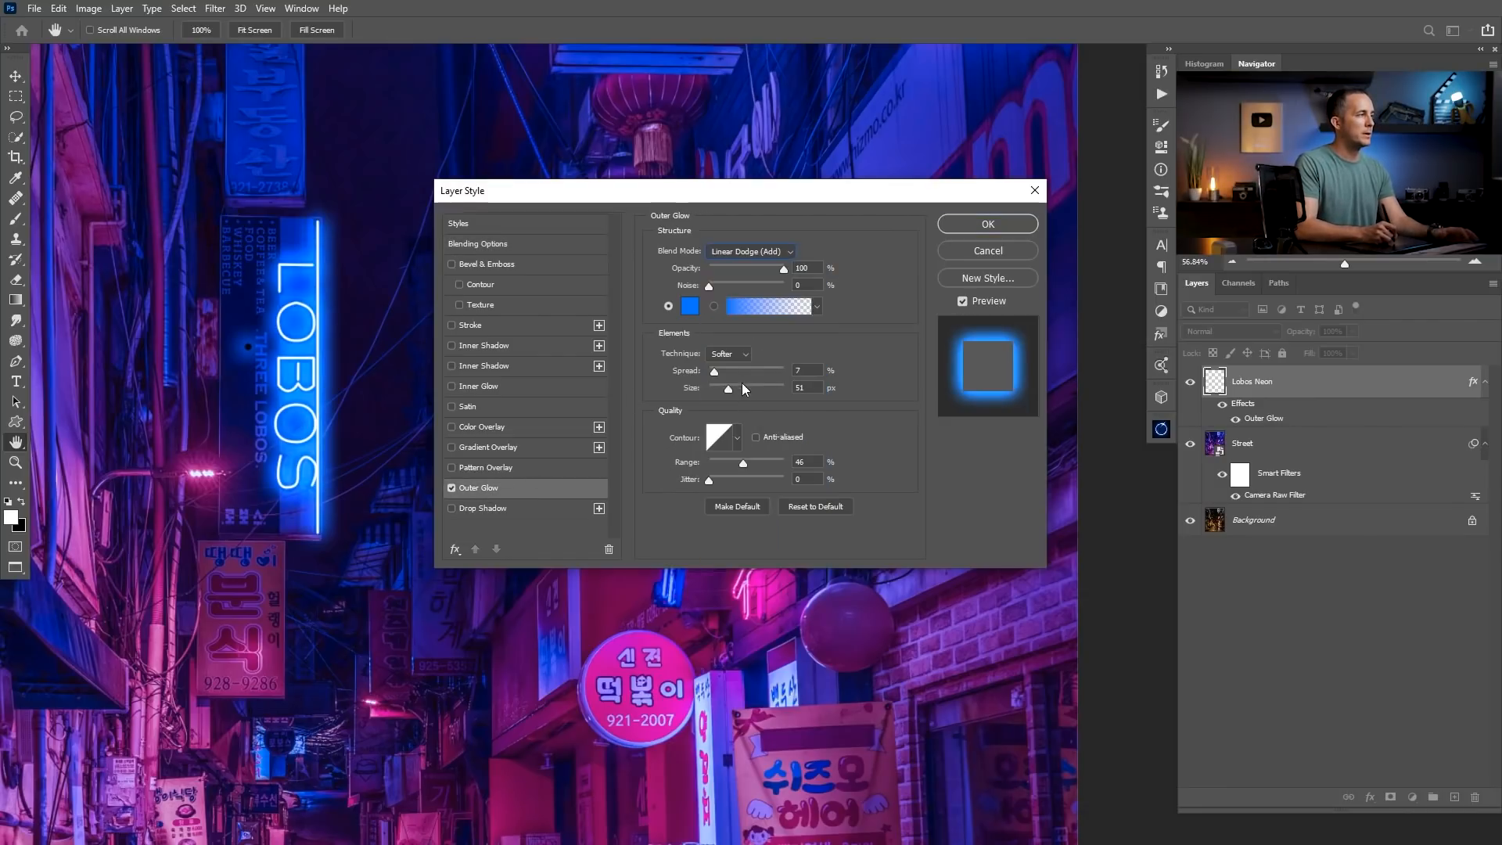
pyautogui.click(741, 252)
pyautogui.click(743, 379)
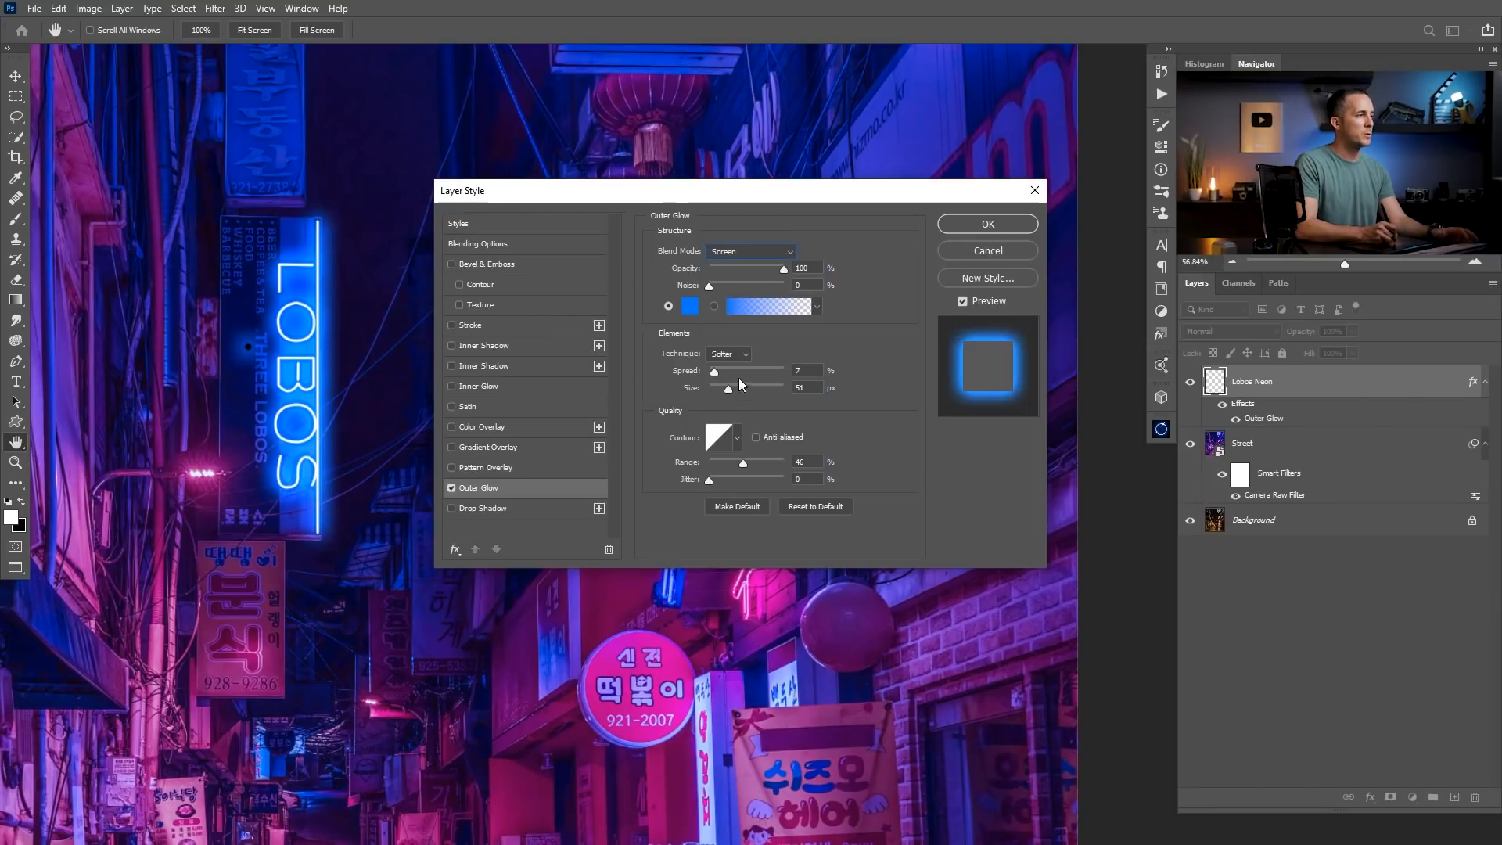
pyautogui.click(690, 307)
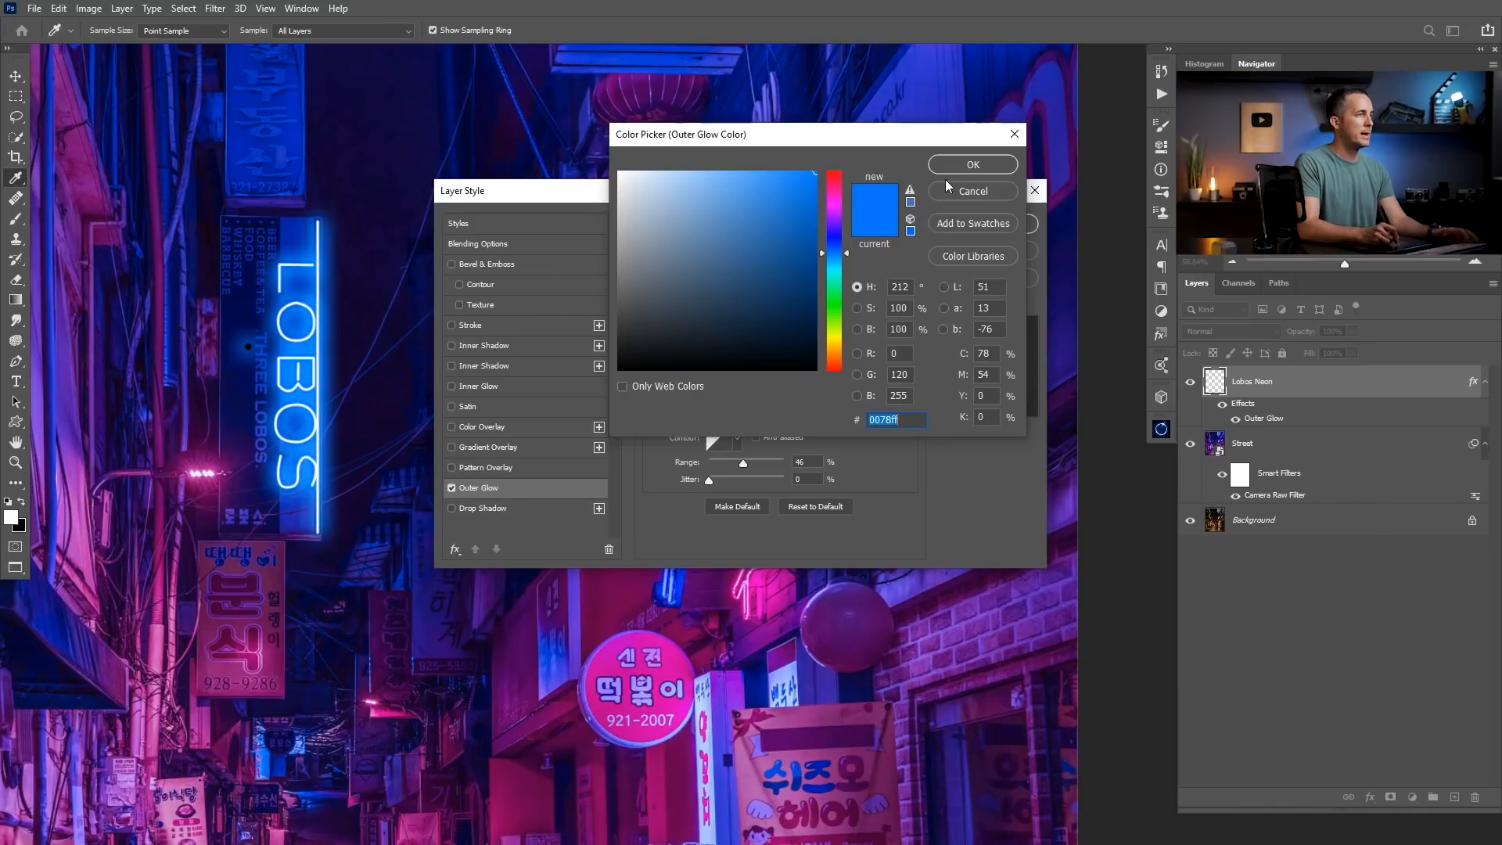
pyautogui.click(962, 166)
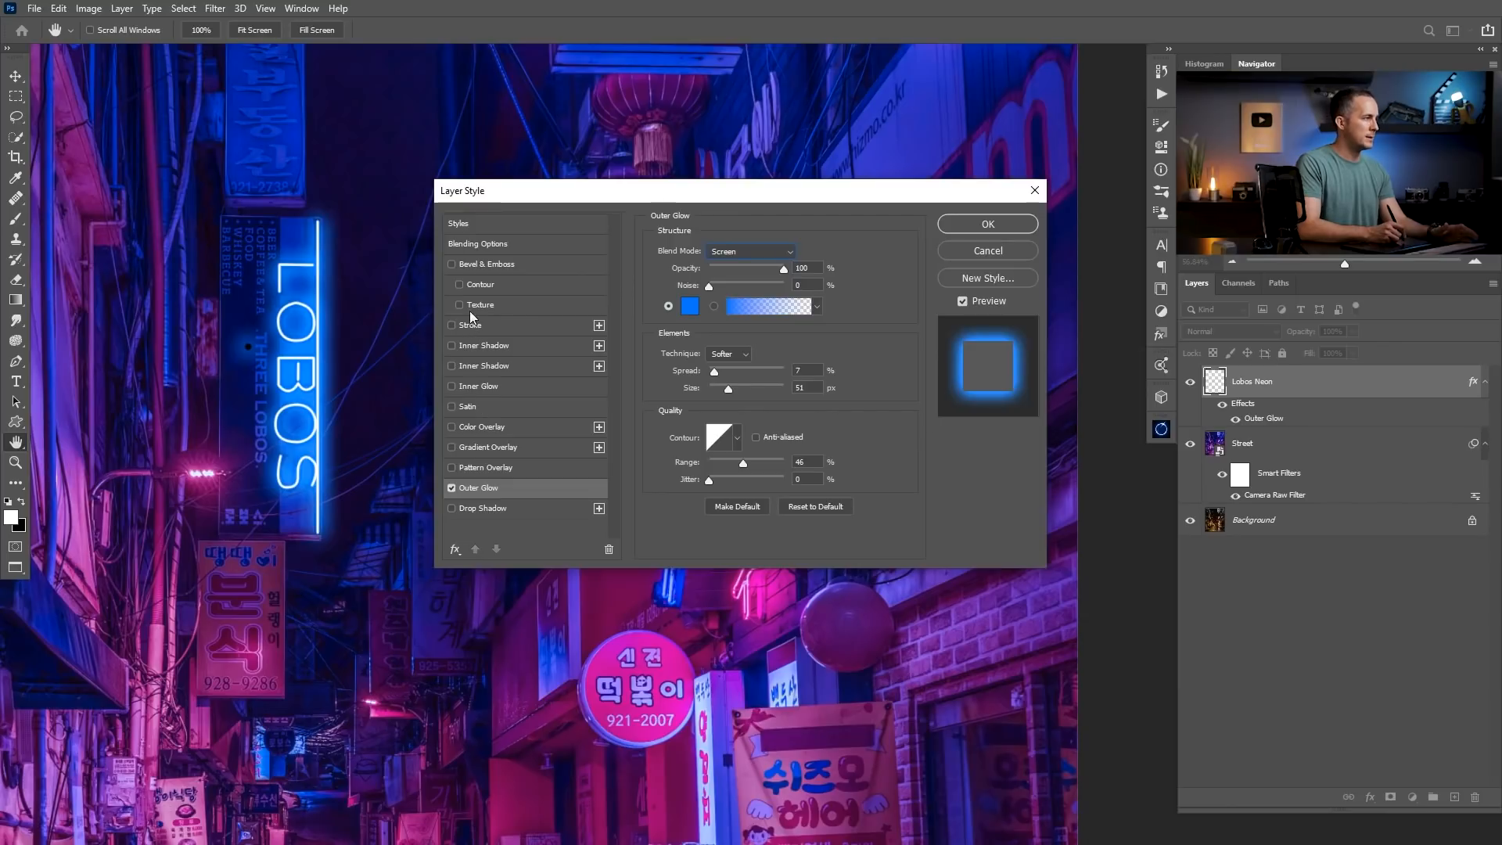
# Add a light blue Color Overlay at 100% opacity to the Lobos Neon layer and apply the layer style.
pyautogui.click(477, 425)
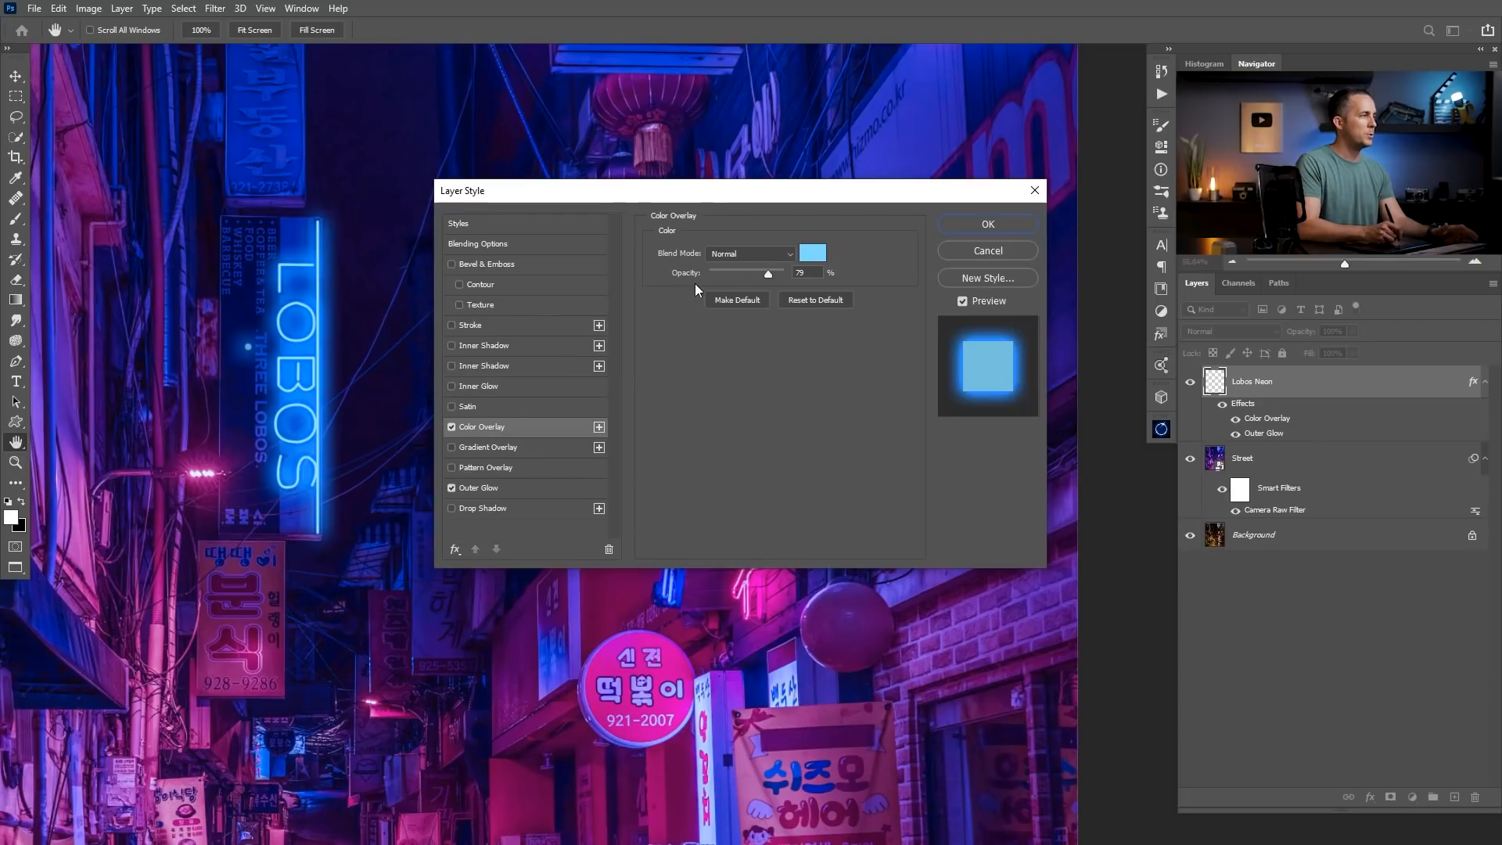
pyautogui.moveTo(765, 274); pyautogui.dragTo(950, 224)
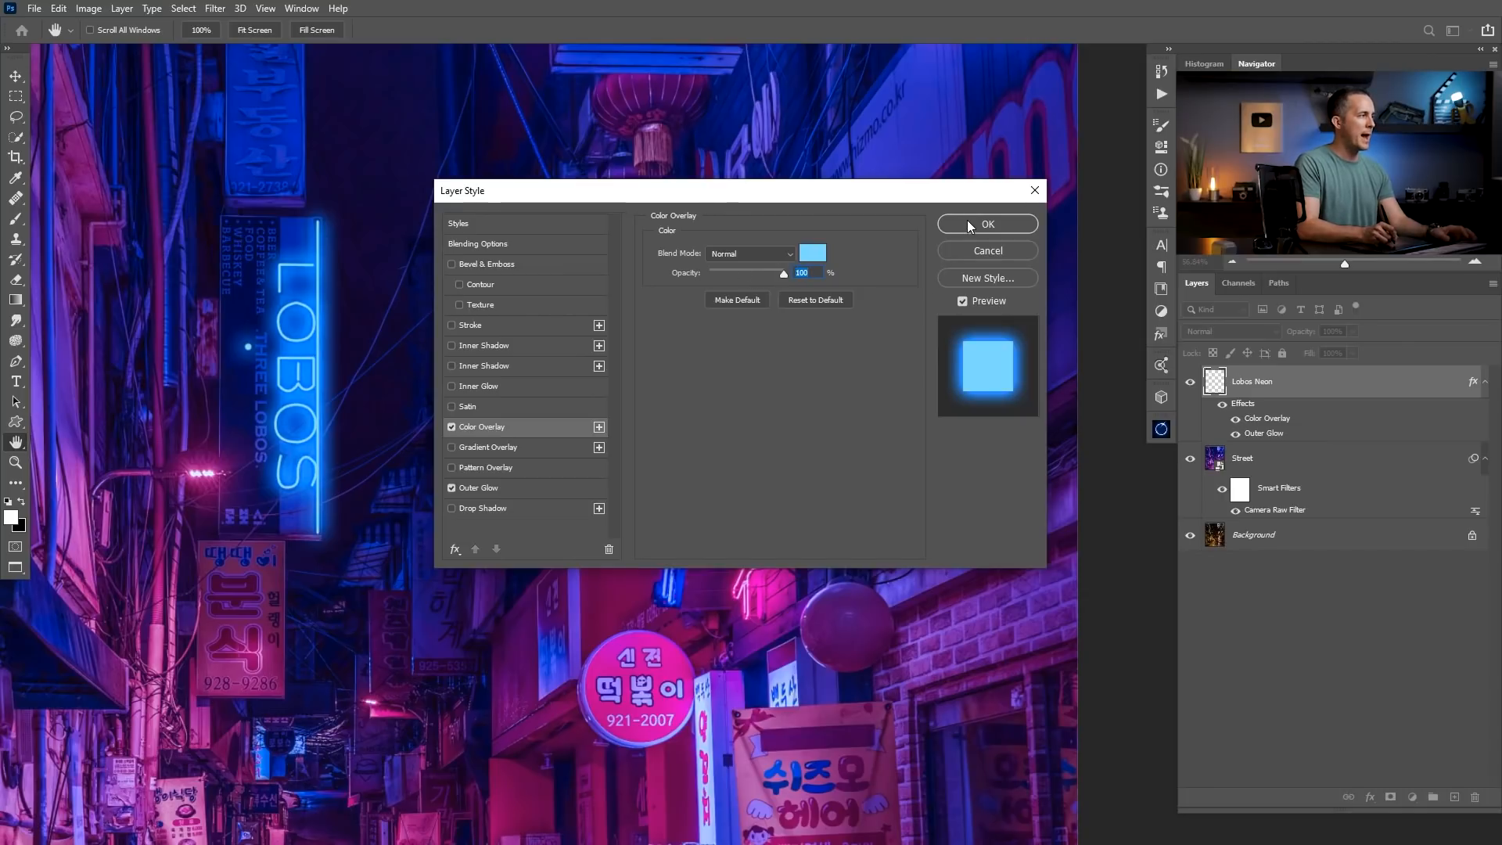
pyautogui.click(967, 224)
# Erase the stray painted dot beside the THREE LOBOS lettering from the Lobos Neon layer.
pyautogui.moveTo(227, 353)
pyautogui.mouseDown()
pyautogui.moveTo(296, 368)
pyautogui.moveTo(266, 342)
pyautogui.mouseUp()
pyautogui.press('e')
pyautogui.moveTo(317, 397); pyautogui.dragTo(208, 431)
pyautogui.moveTo(327, 348)
pyautogui.mouseDown()
pyautogui.moveTo(403, 297)
pyautogui.moveTo(466, 362)
pyautogui.mouseUp()
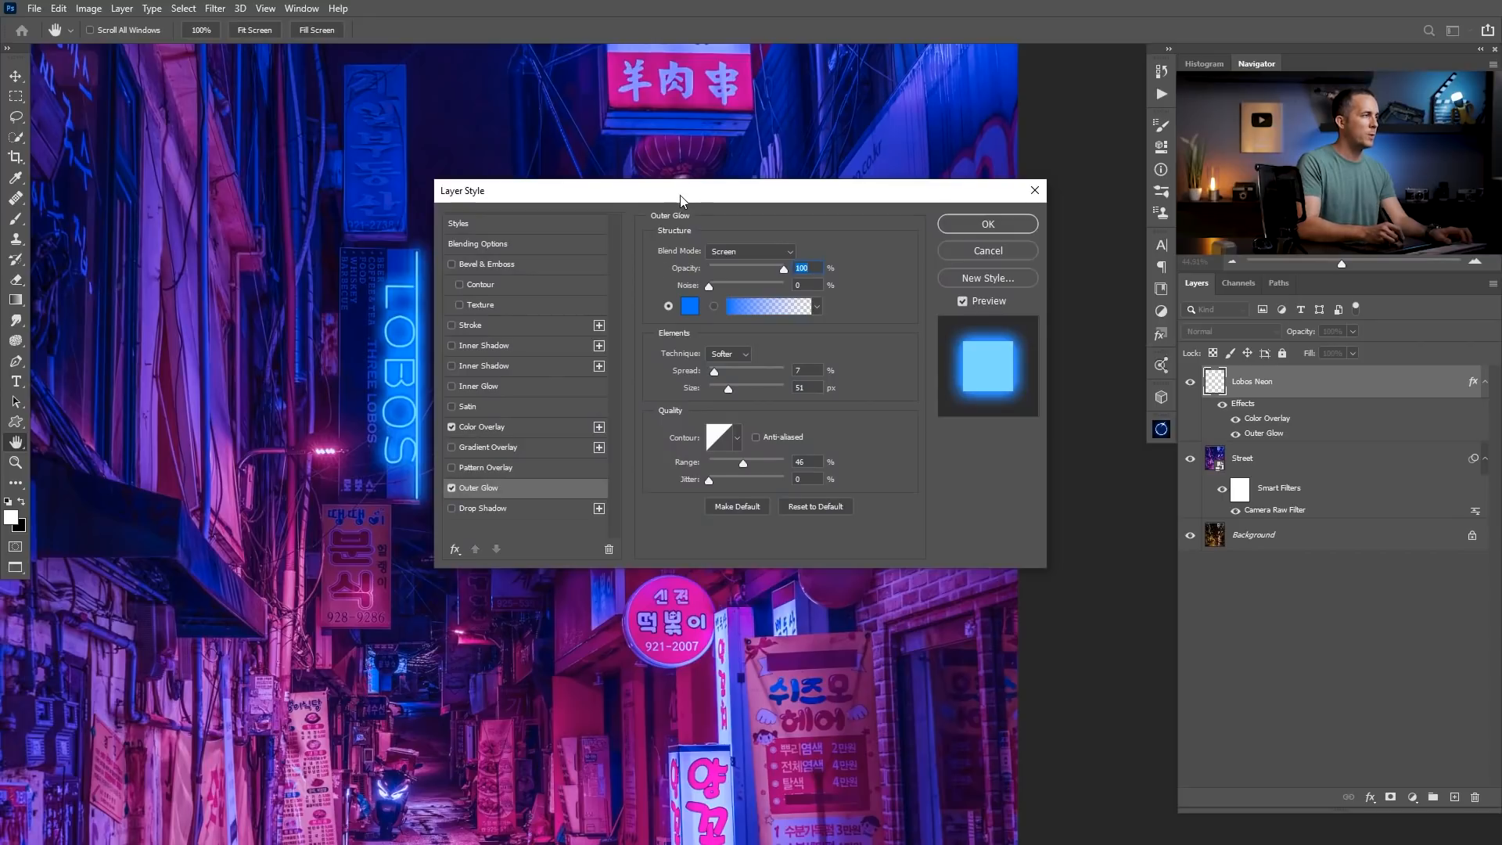
# Reduce the Lobos Neon outer glow to a Spread of 3% and a Size of 46 px.
pyautogui.moveTo(681, 201); pyautogui.dragTo(728, 207)
pyautogui.moveTo(774, 396); pyautogui.dragTo(758, 378)
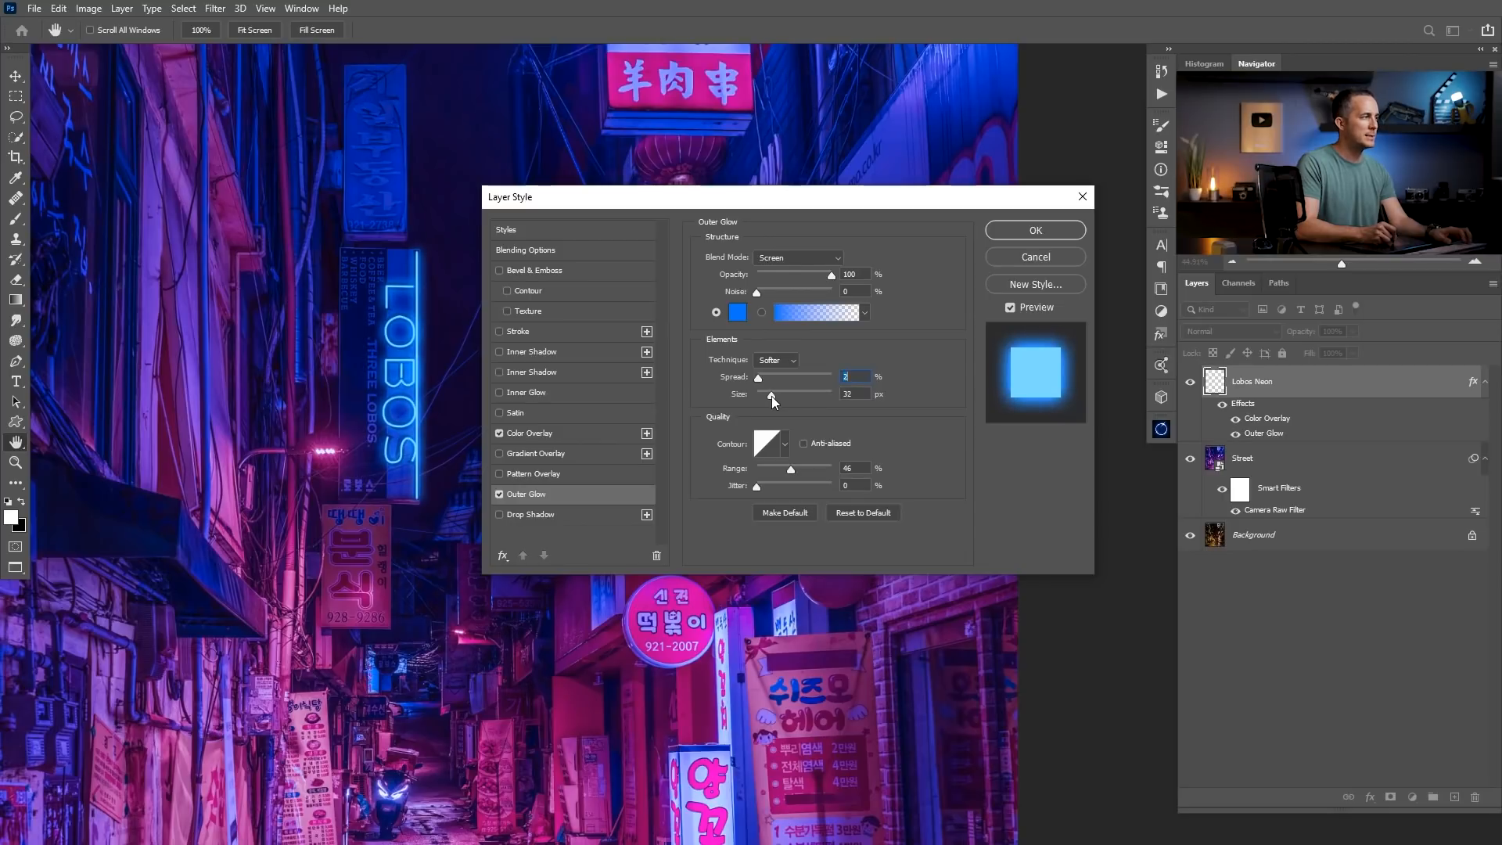
pyautogui.moveTo(773, 398); pyautogui.dragTo(771, 397)
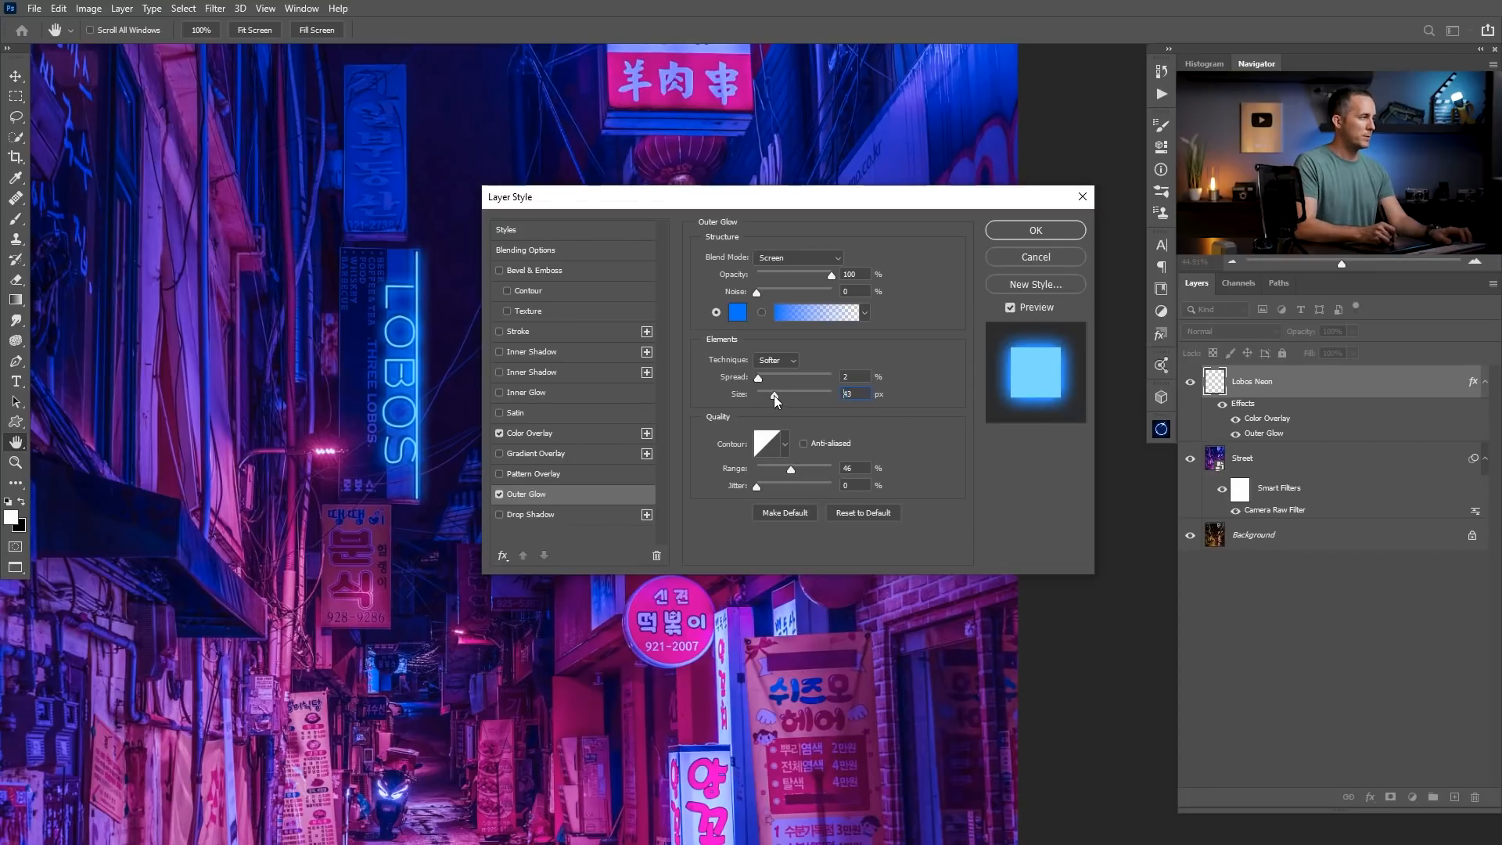
pyautogui.moveTo(773, 395); pyautogui.dragTo(771, 396)
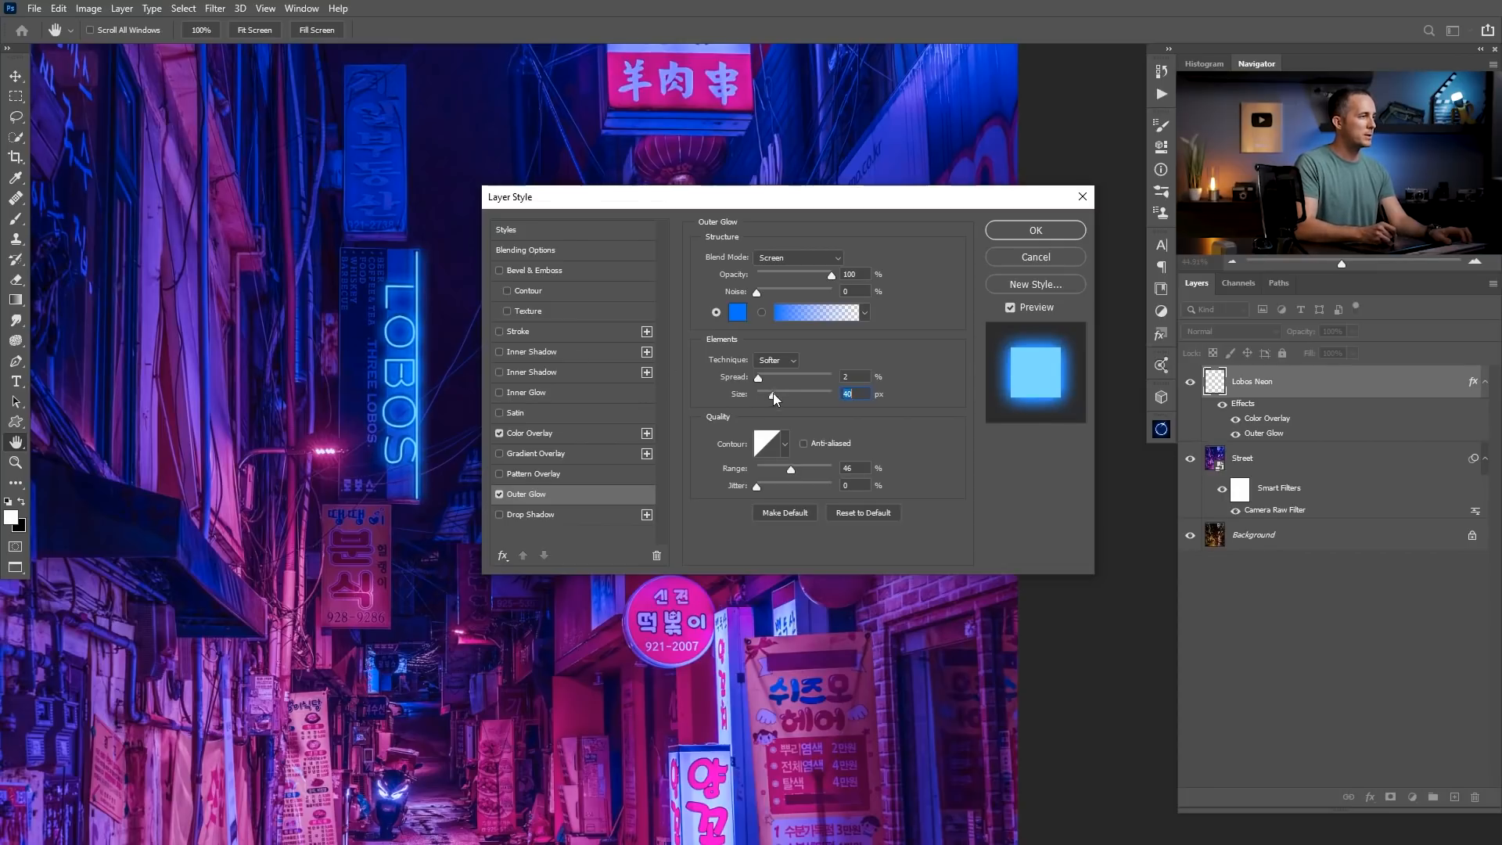
pyautogui.moveTo(773, 392); pyautogui.dragTo(762, 379)
pyautogui.click(1016, 230)
# Create a new layer and trace the first character of the blue sign above LOBOS with a thin white Brush.
pyautogui.moveTo(493, 349); pyautogui.dragTo(539, 497)
pyautogui.moveTo(425, 268)
pyautogui.mouseDown()
pyautogui.moveTo(462, 262)
pyautogui.moveTo(427, 252)
pyautogui.mouseUp()
pyautogui.moveTo(401, 156); pyautogui.dragTo(418, 257)
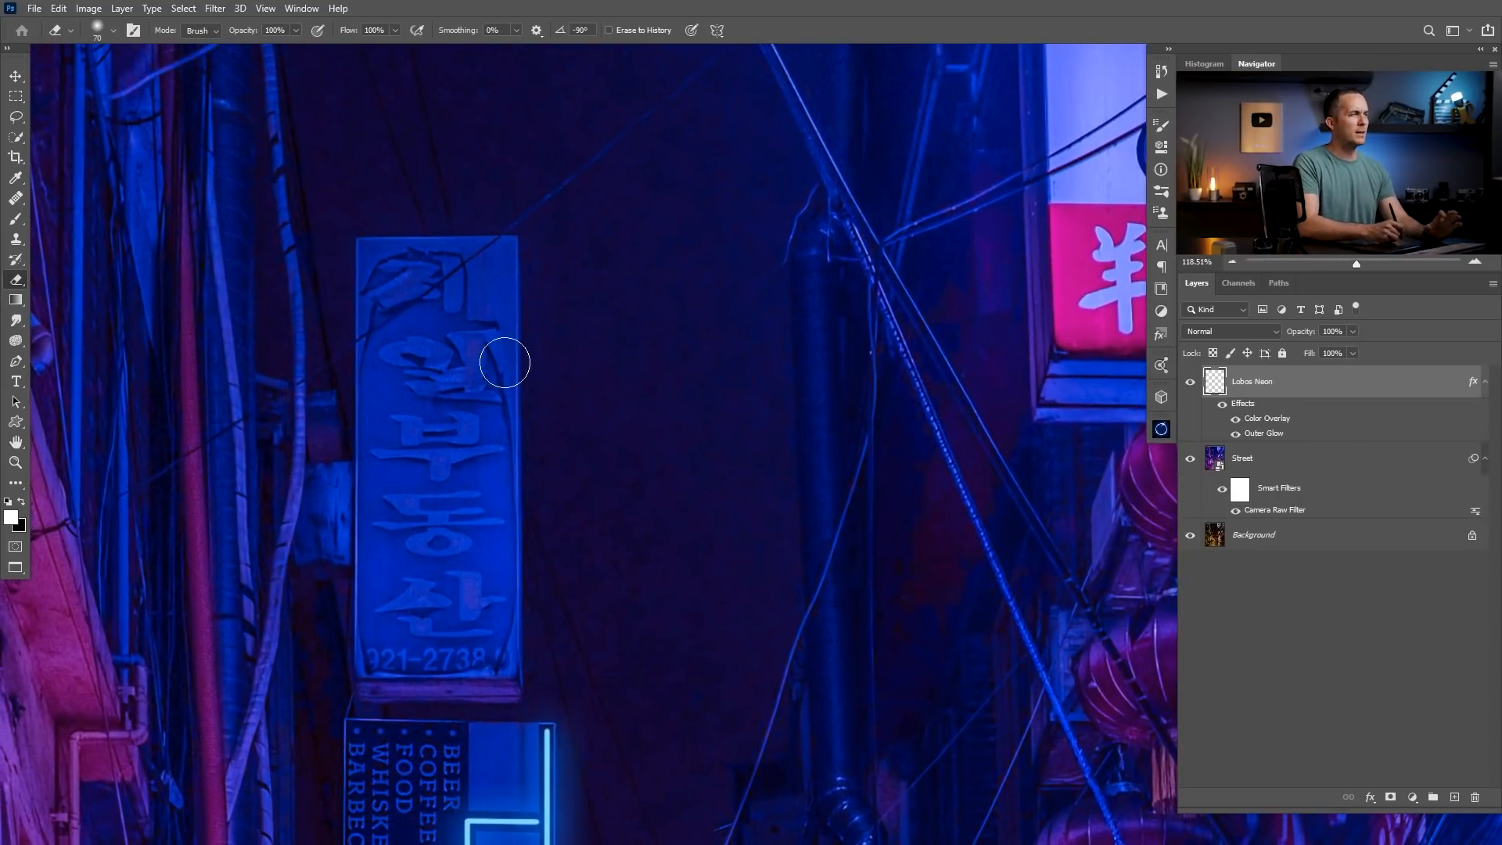
pyautogui.click(1449, 796)
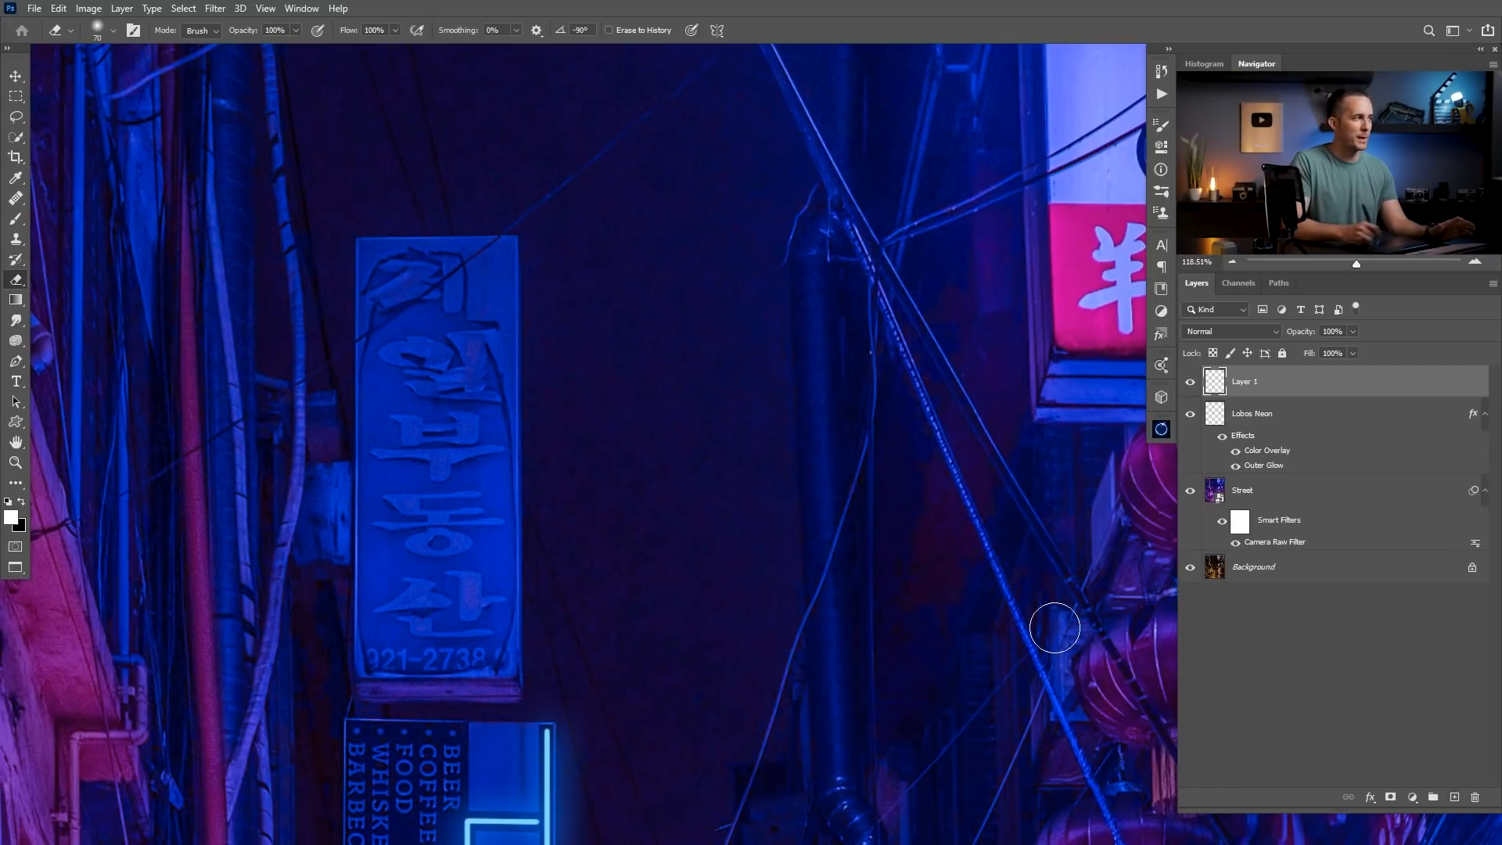
pyautogui.press('[')
pyautogui.press('[')
pyautogui.press('[')
pyautogui.press('[')
pyautogui.press('[')
pyautogui.press('[')
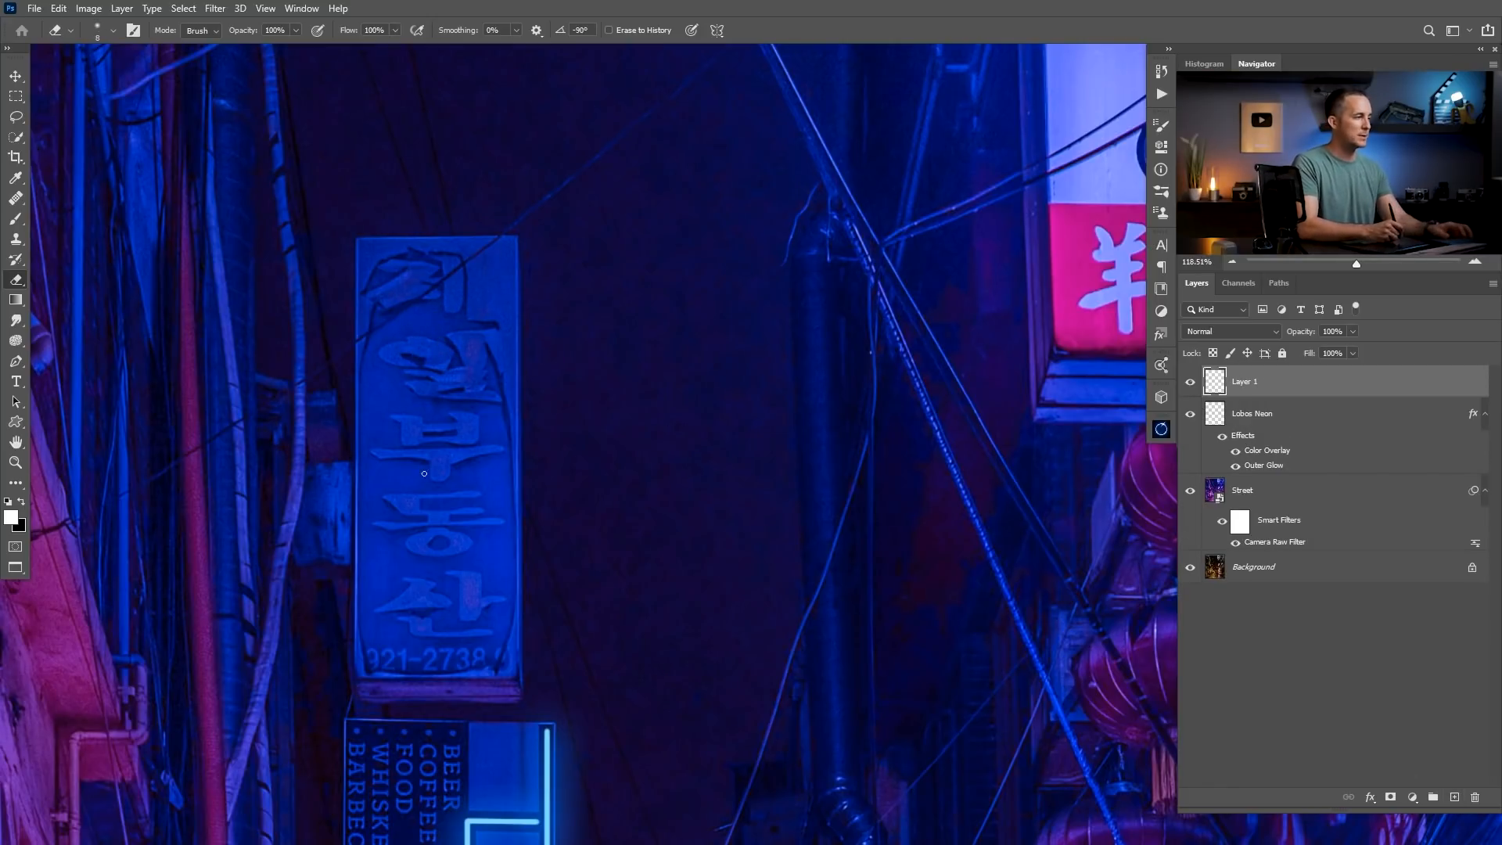
pyautogui.moveTo(395, 258); pyautogui.dragTo(431, 272)
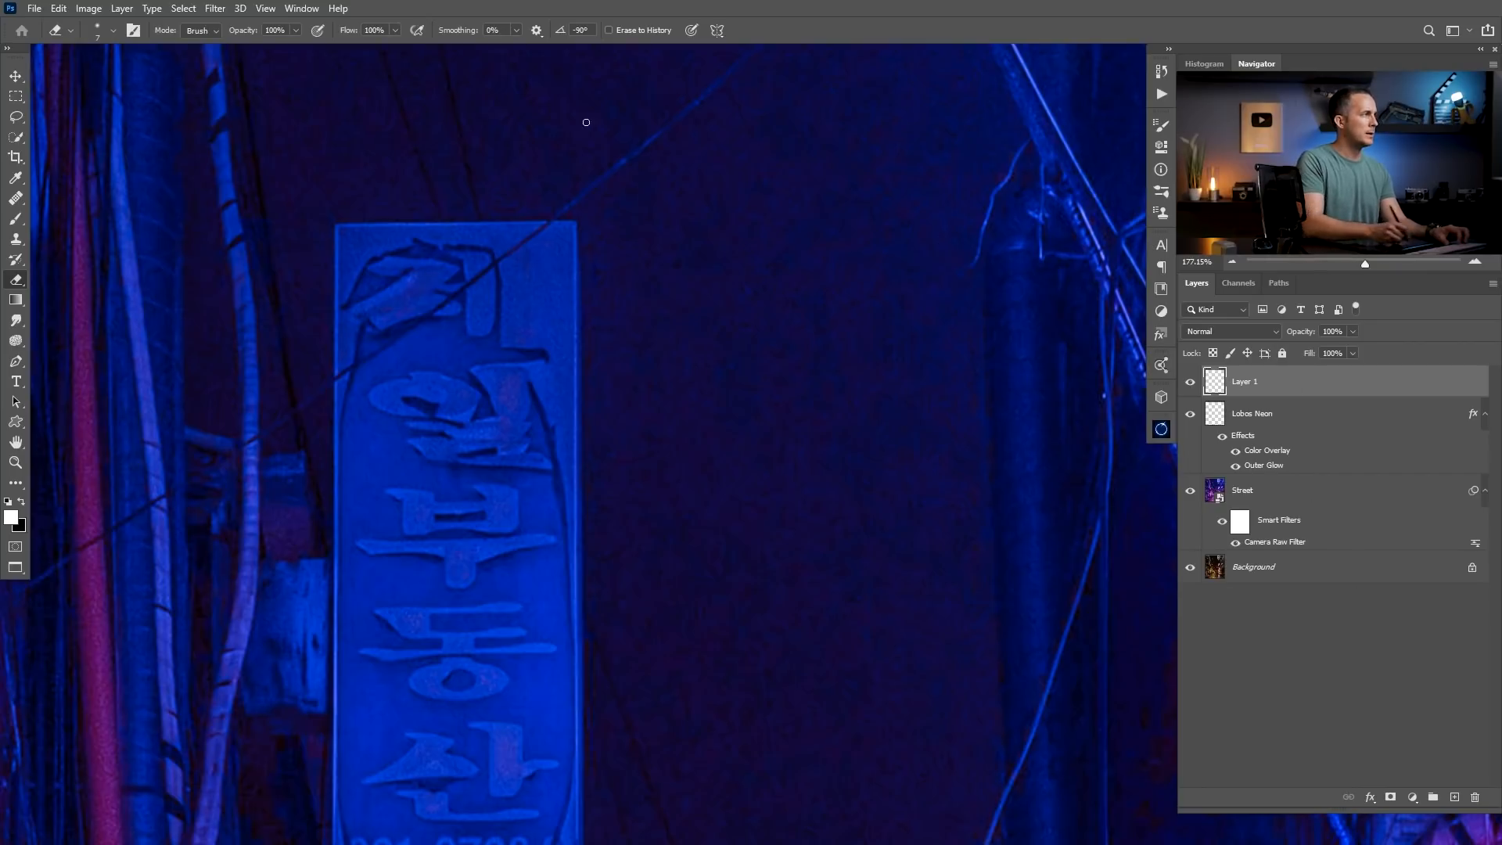
pyautogui.press('b')
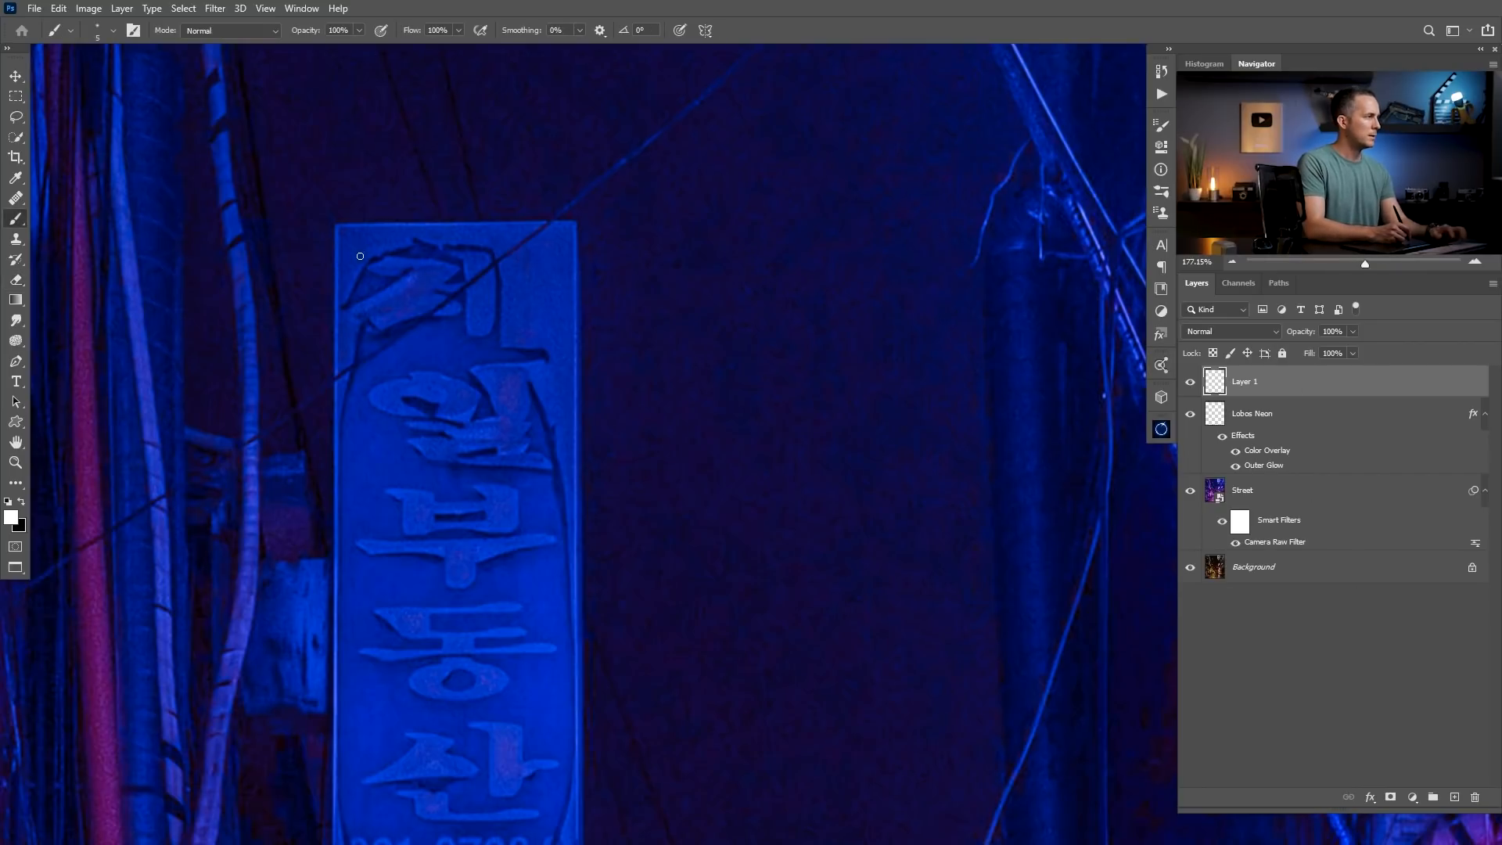
pyautogui.moveTo(393, 265)
pyautogui.mouseDown()
pyautogui.moveTo(434, 269)
pyautogui.moveTo(387, 306)
pyautogui.moveTo(481, 312)
pyautogui.moveTo(483, 327)
pyautogui.mouseUp()
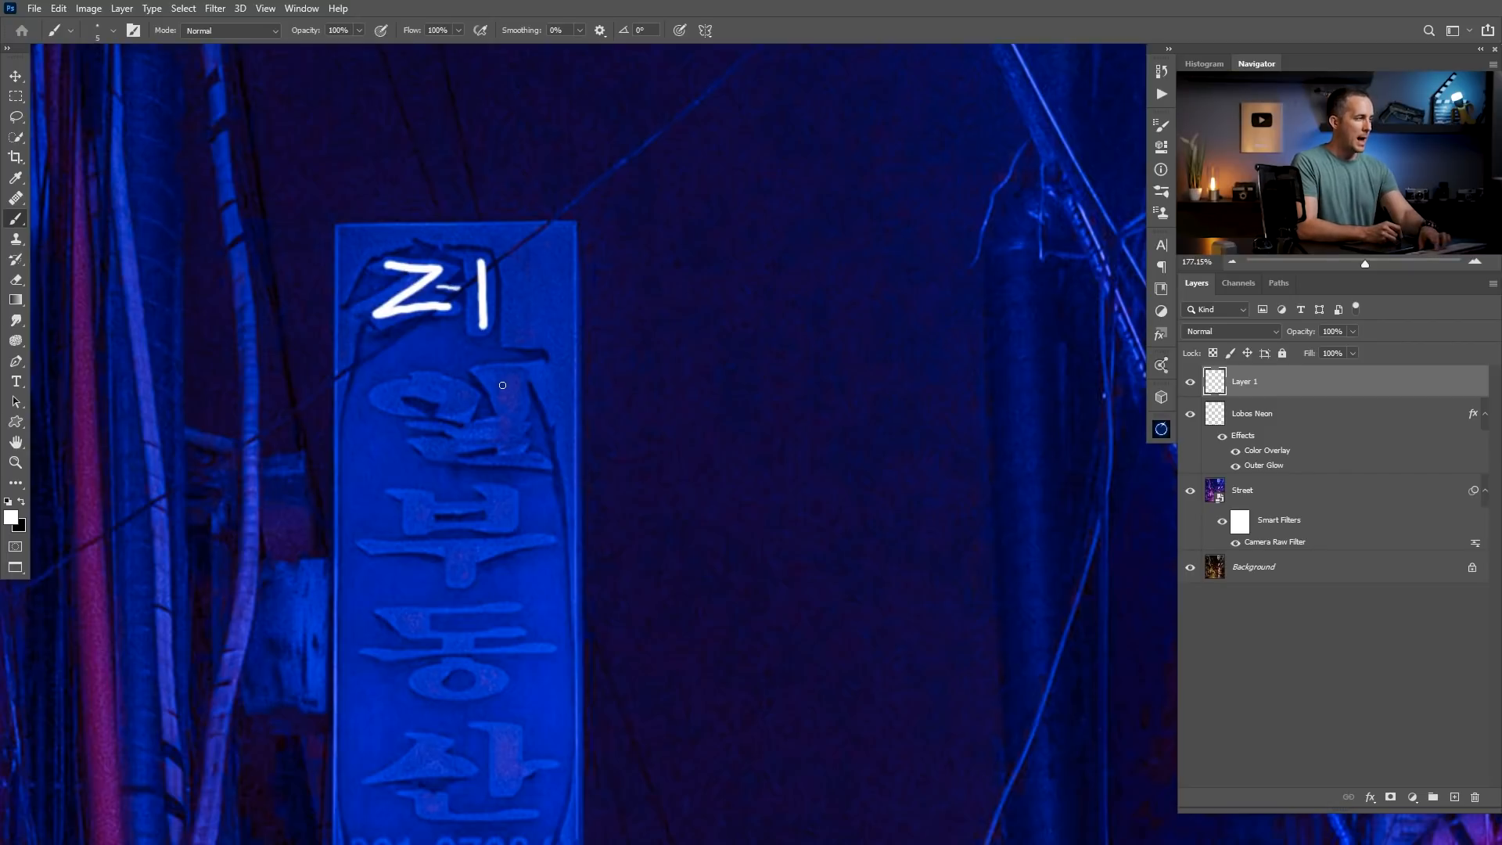
# Adjust the brush size and trace the sign's second character in white, undoing and redoing misplaced strokes.
pyautogui.press(']')
pyautogui.press(']')
pyautogui.moveTo(506, 376)
pyautogui.mouseDown()
pyautogui.moveTo(516, 447)
pyautogui.moveTo(463, 435)
pyautogui.moveTo(499, 433)
pyautogui.moveTo(492, 461)
pyautogui.mouseUp()
pyautogui.hotkey('ctrl', 'z')
pyautogui.moveTo(452, 409)
pyautogui.mouseDown()
pyautogui.moveTo(425, 381)
pyautogui.moveTo(452, 395)
pyautogui.moveTo(417, 386)
pyautogui.moveTo(396, 409)
pyautogui.mouseUp()
pyautogui.hotkey('ctrl', 'z')
pyautogui.moveTo(493, 477)
pyautogui.mouseDown()
pyautogui.moveTo(471, 323)
pyautogui.moveTo(395, 361)
pyautogui.moveTo(397, 380)
pyautogui.mouseUp()
pyautogui.hotkey('ctrl', 'z')
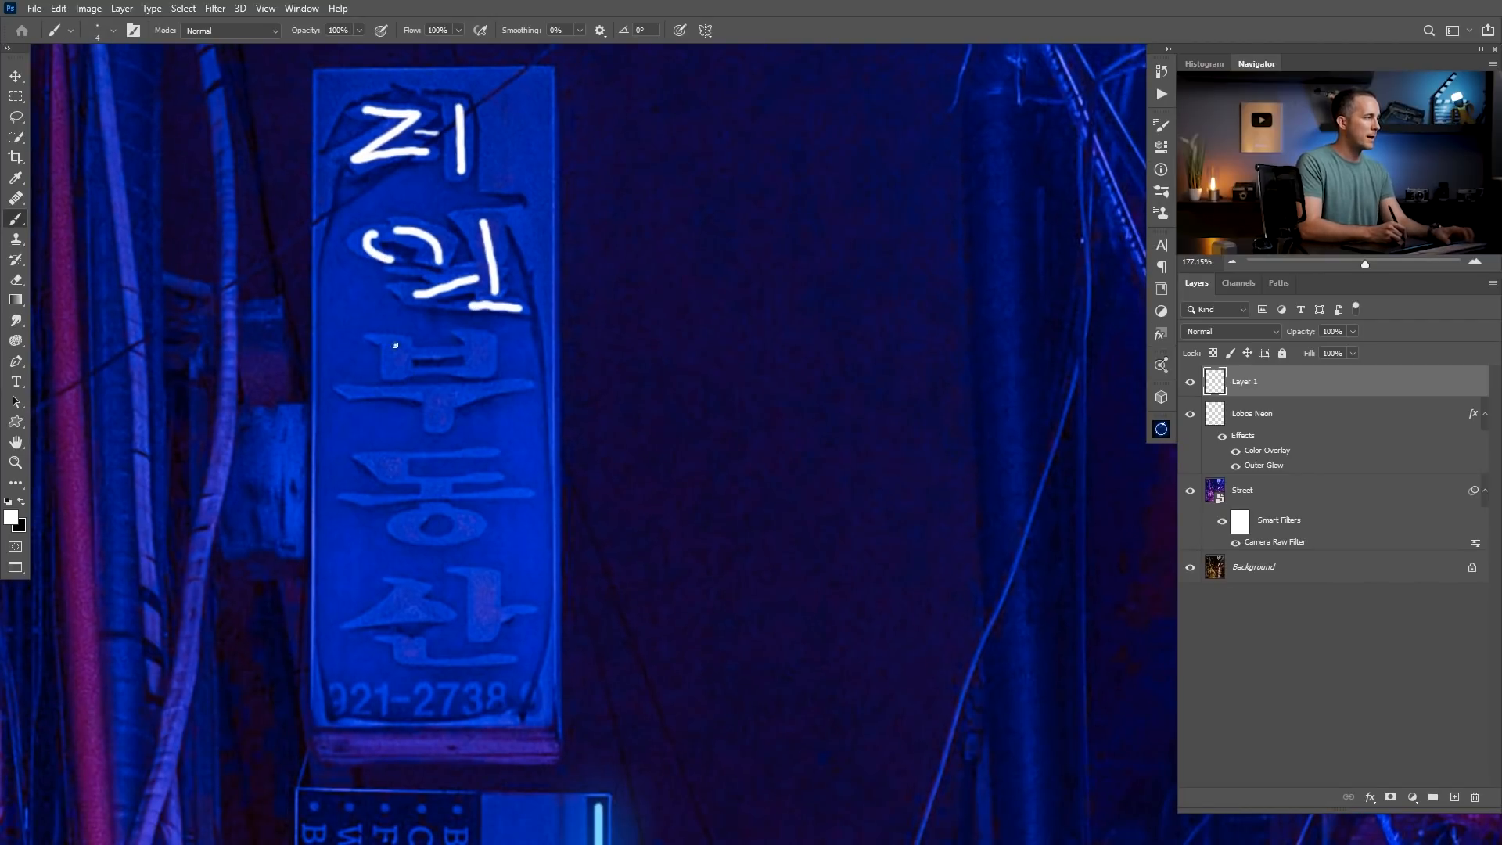
# Trace the third character of the blue sign with straight white Brush strokes.
pyautogui.keyDown('shift'); pyautogui.click(396, 372); pyautogui.keyUp('shift')
pyautogui.keyDown('shift'); pyautogui.click(482, 371); pyautogui.keyUp('shift')
pyautogui.keyDown('shift'); pyautogui.click(480, 342); pyautogui.keyUp('shift')
pyautogui.click(410, 355)
pyautogui.keyDown('shift'); pyautogui.click(468, 351); pyautogui.keyUp('shift')
pyautogui.click(353, 392)
pyautogui.keyDown('shift'); pyautogui.click(520, 386); pyautogui.keyUp('shift')
pyautogui.click(438, 400)
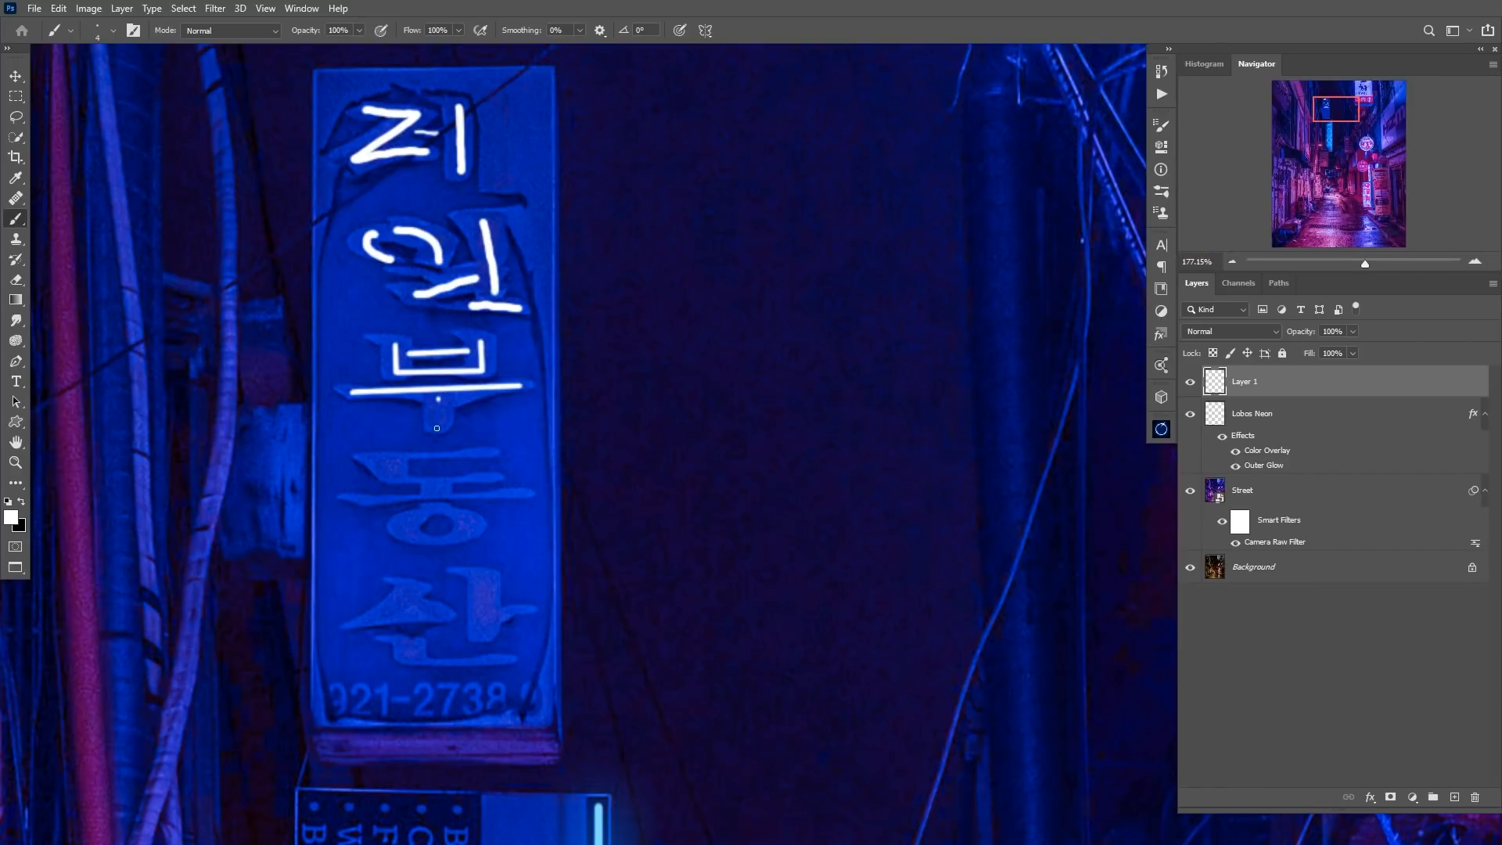
# Trace the fourth and fifth characters of the blue sign with white Brush strokes.
pyautogui.keyDown('shift'); pyautogui.click(523, 494); pyautogui.keyUp('shift')
pyautogui.moveTo(437, 505); pyautogui.dragTo(439, 506)
pyautogui.moveTo(425, 426); pyautogui.dragTo(495, 448)
# Paint a straight-edged white rectangular frame around the border of the blue sign.
pyautogui.click(350, 205)
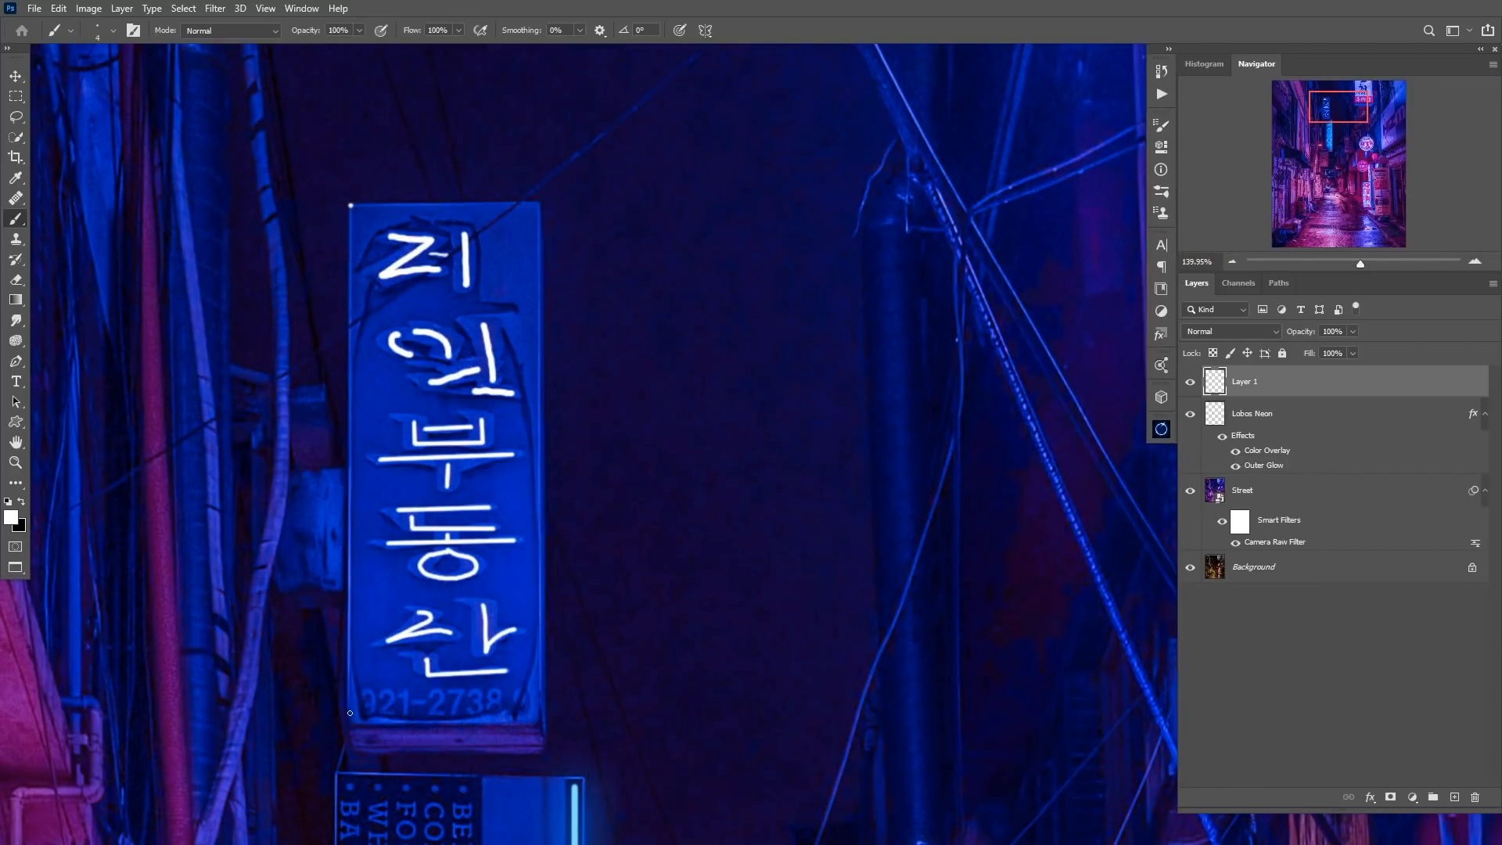
pyautogui.keyDown('shift'); pyautogui.click(350, 722); pyautogui.keyUp('shift')
pyautogui.keyDown('shift'); pyautogui.click(545, 724); pyautogui.keyUp('shift')
pyautogui.keyDown('shift'); pyautogui.click(539, 203); pyautogui.keyUp('shift')
pyautogui.keyDown('shift'); pyautogui.click(350, 205); pyautogui.keyUp('shift')
pyautogui.moveTo(591, 426); pyautogui.dragTo(592, 490)
# Rename the layer with the traced sign characters as "Chinese Neon".
pyautogui.doubleClick(1249, 381)
pyautogui.write('Ch')
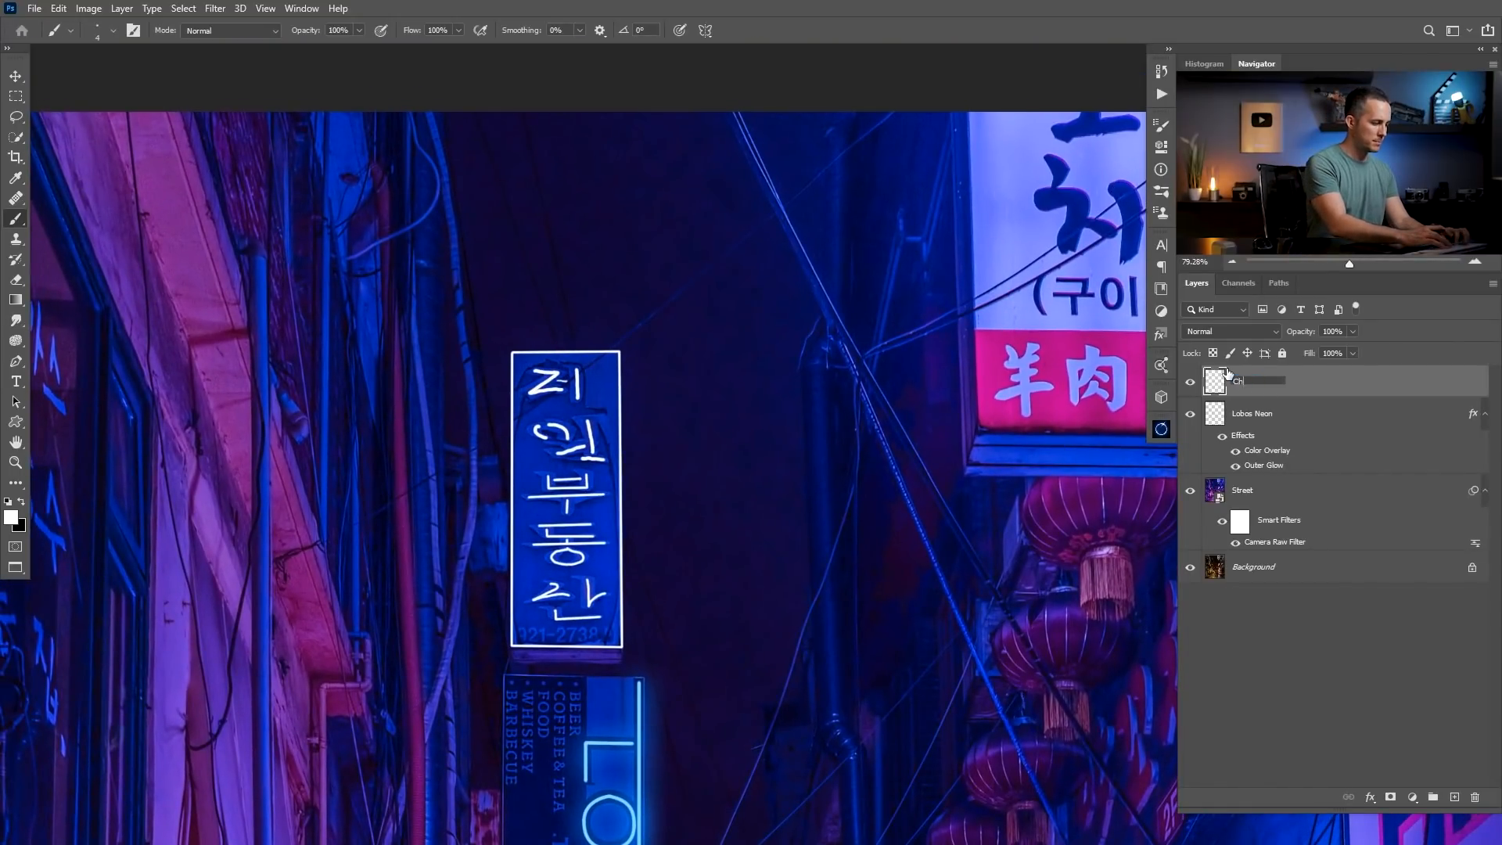
pyautogui.write('inese Neon')
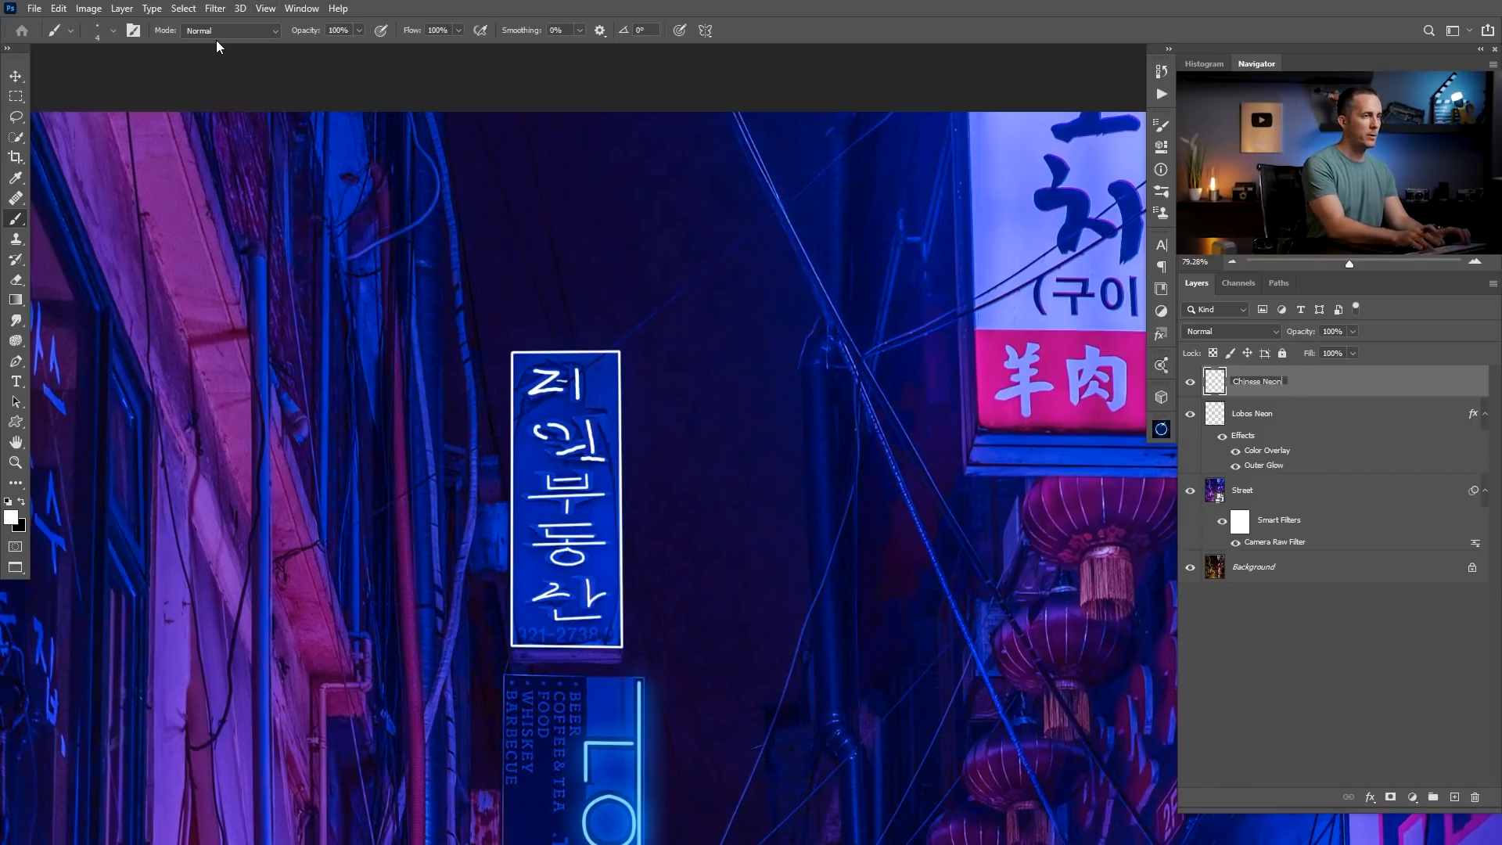
pyautogui.press('Return')
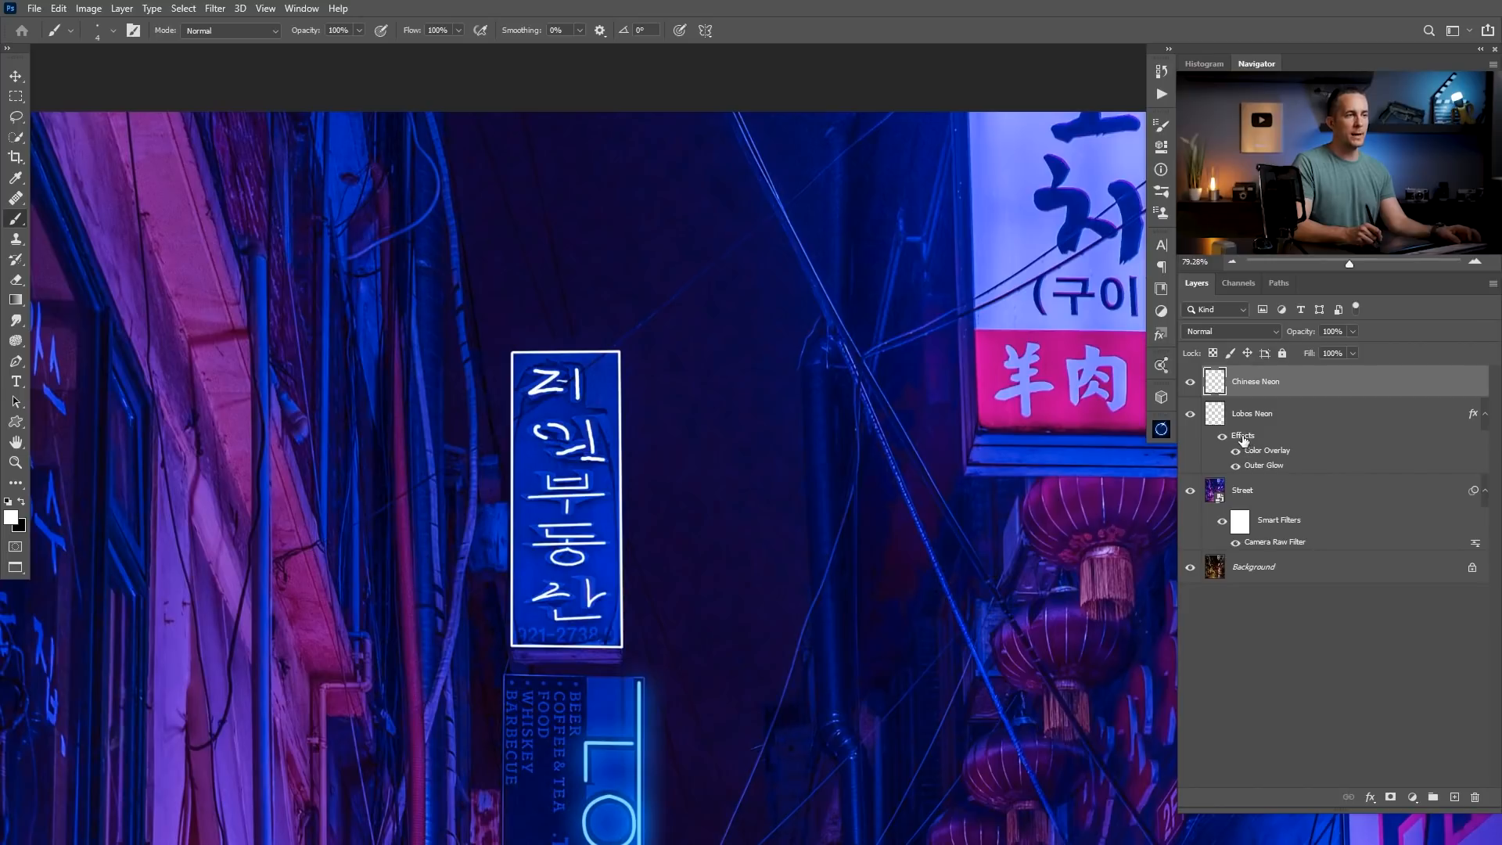
# Copy the Lobos Neon layer effects onto the Chinese Neon layer and compare the sign with that layer hidden and shown.
pyautogui.moveTo(1245, 439); pyautogui.dragTo(1295, 389)
pyautogui.moveTo(802, 482); pyautogui.dragTo(620, 466)
pyautogui.moveTo(595, 402); pyautogui.dragTo(620, 395)
pyautogui.moveTo(585, 345)
pyautogui.mouseDown()
pyautogui.moveTo(649, 390)
pyautogui.moveTo(622, 416)
pyautogui.mouseUp()
pyautogui.click(1191, 382)
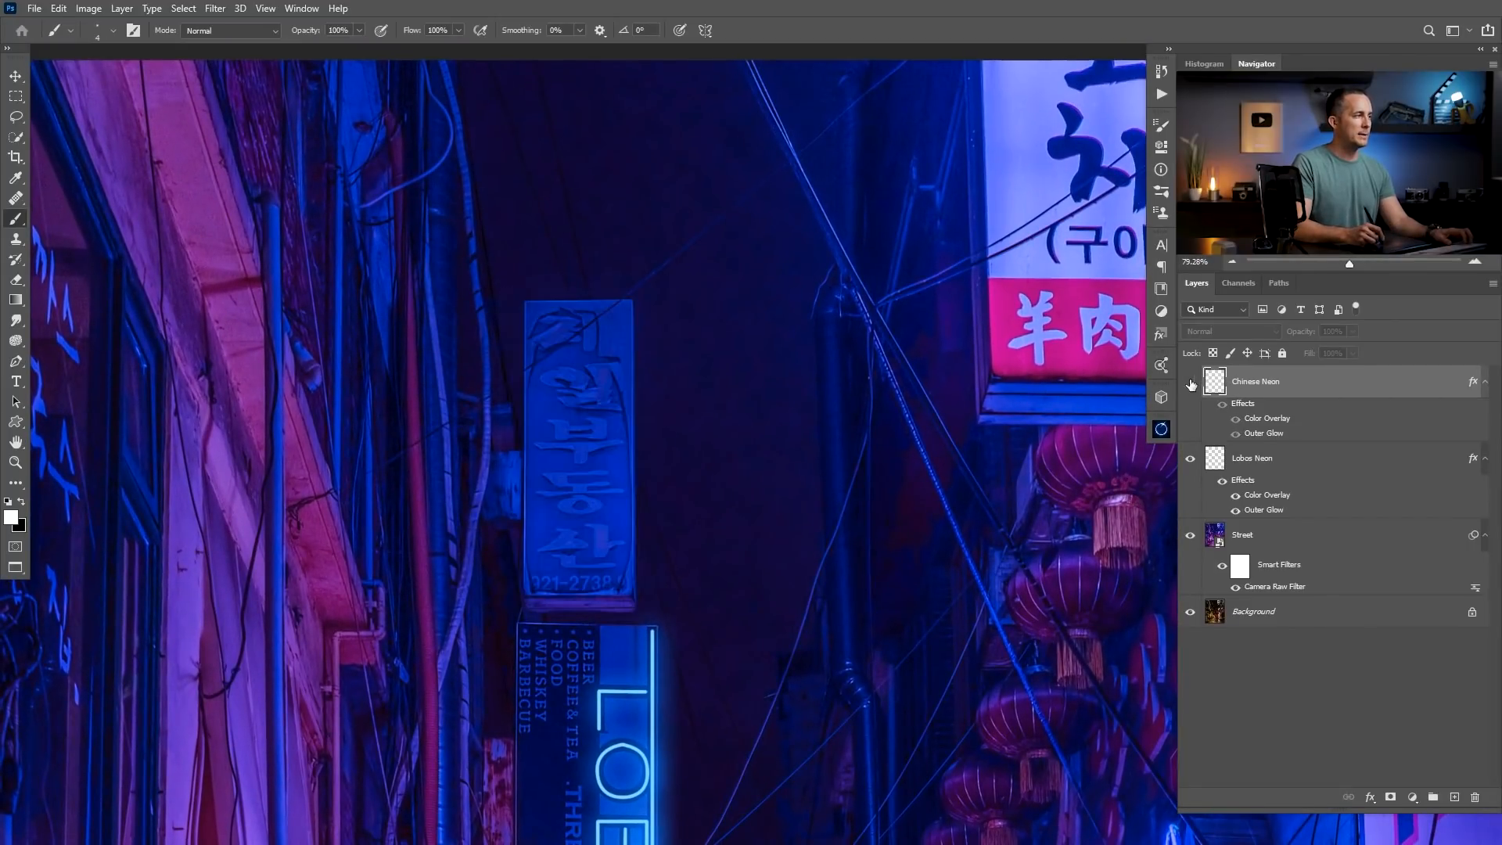
pyautogui.click(1190, 383)
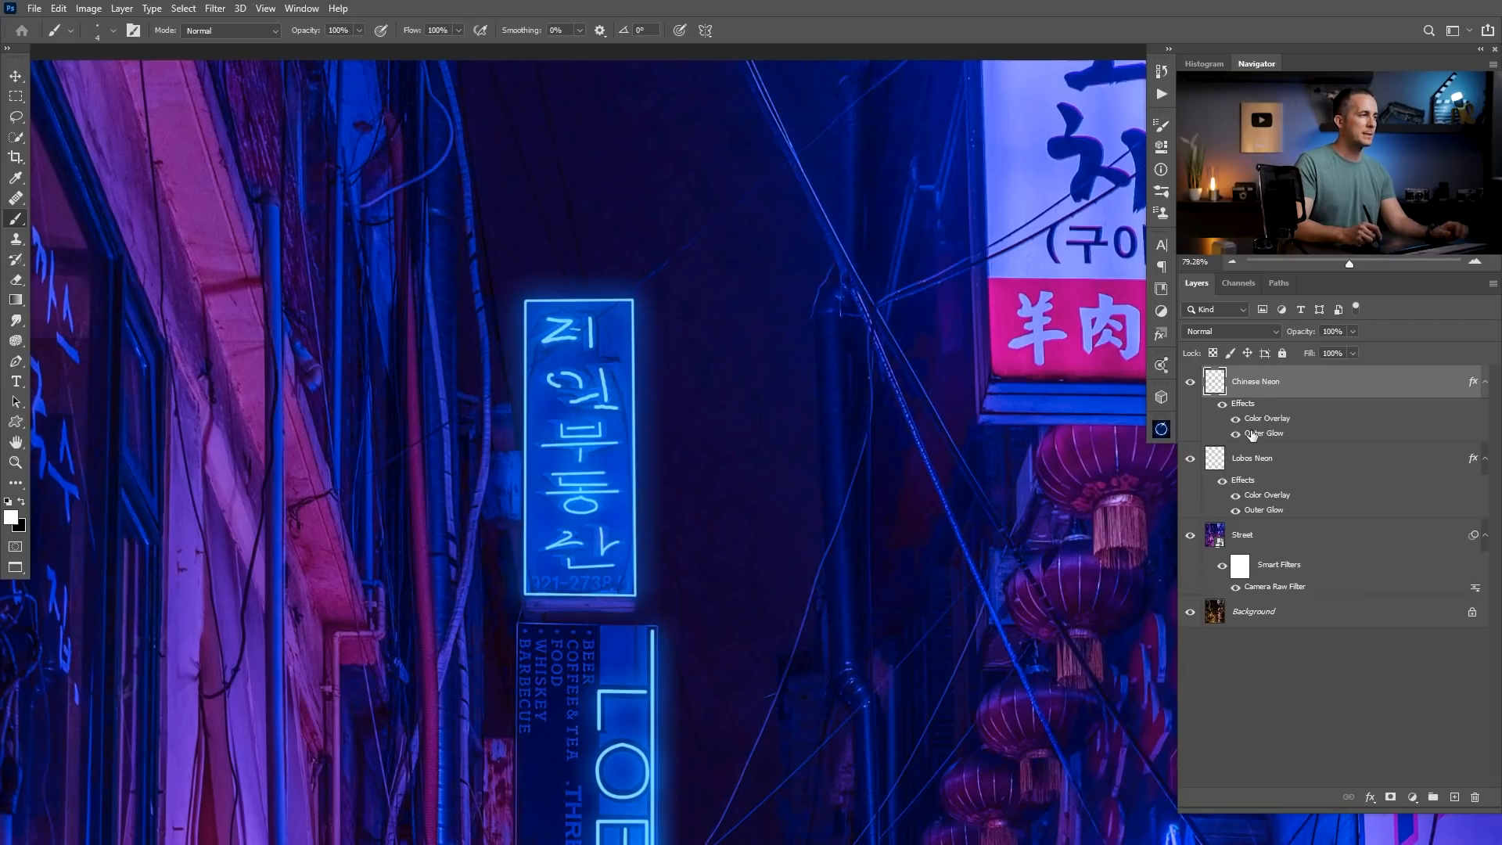
# Change the Chinese Neon layer's outer glow colour to purple, cc00ff.
pyautogui.doubleClick(1265, 433)
pyautogui.moveTo(846, 197); pyautogui.dragTo(1035, 219)
pyautogui.click(927, 335)
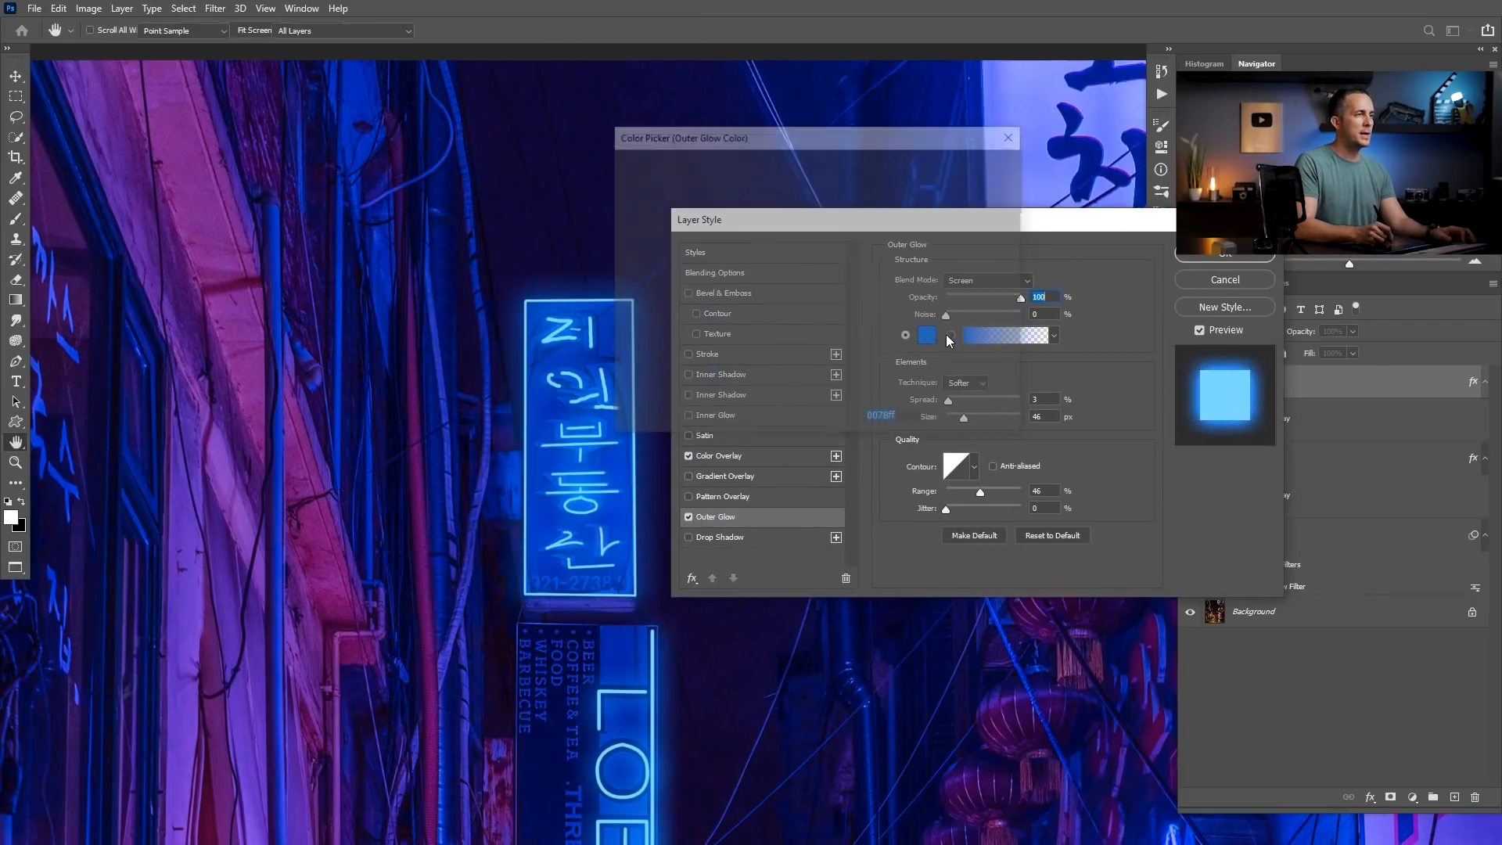
pyautogui.click(841, 212)
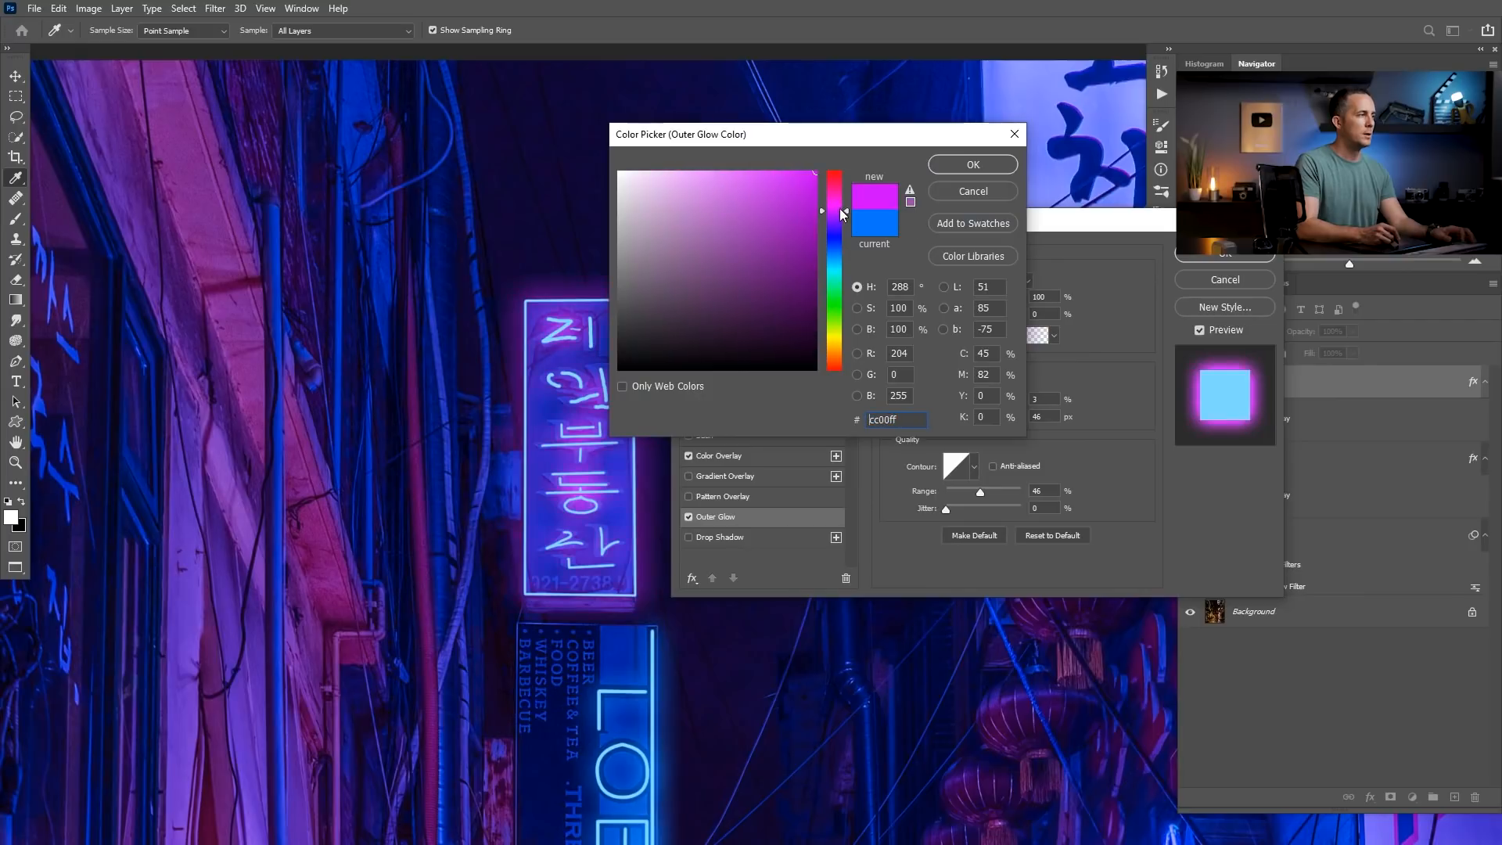
pyautogui.click(938, 167)
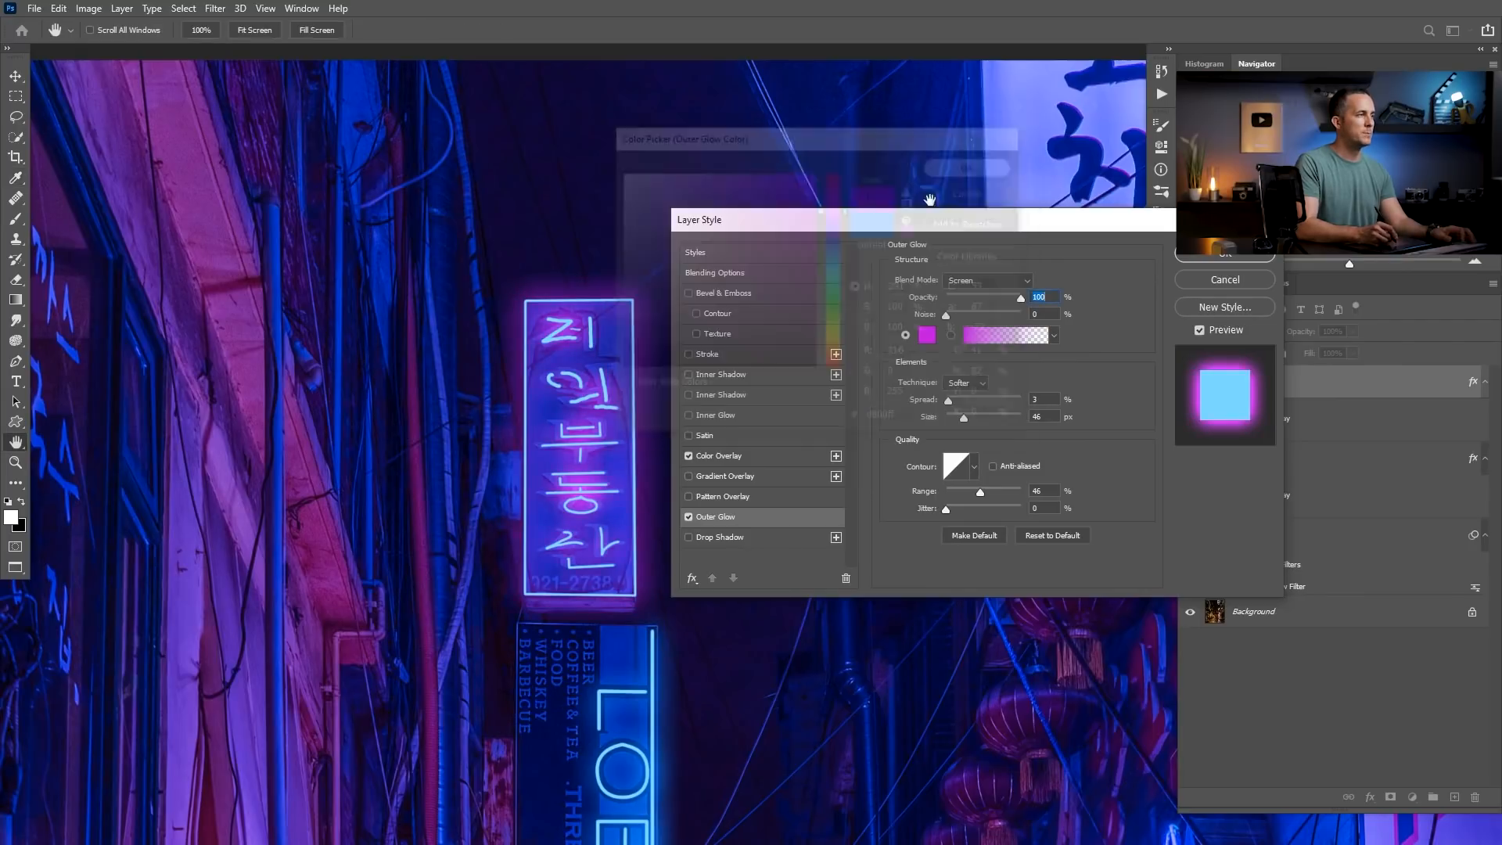
# Change the Chinese Neon layer's colour overlay to a saturated purple and lower its opacity to about 11%.
pyautogui.click(713, 457)
pyautogui.click(1049, 283)
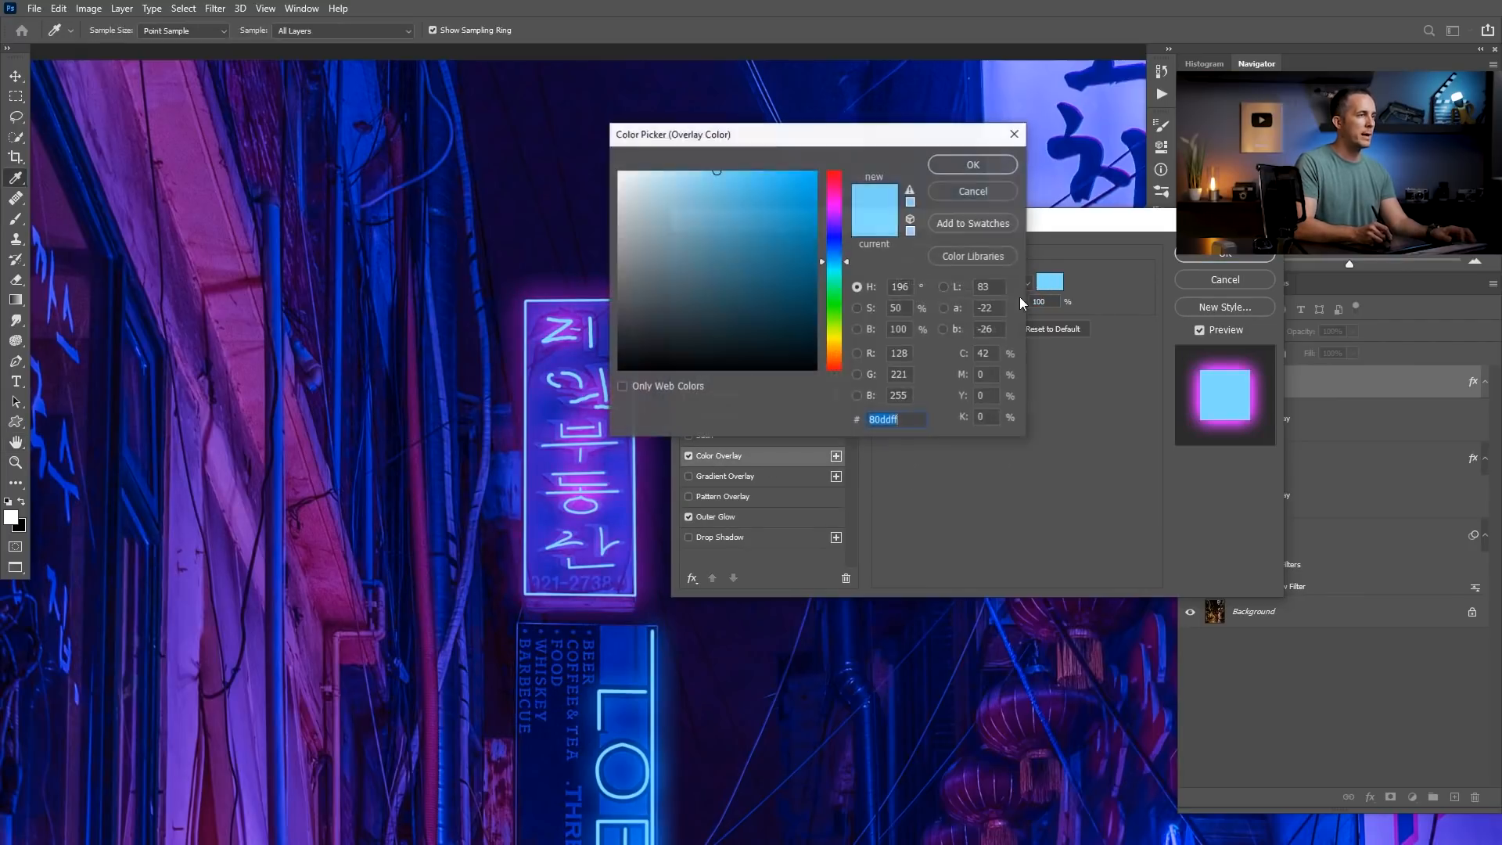
pyautogui.click(834, 215)
pyautogui.click(816, 172)
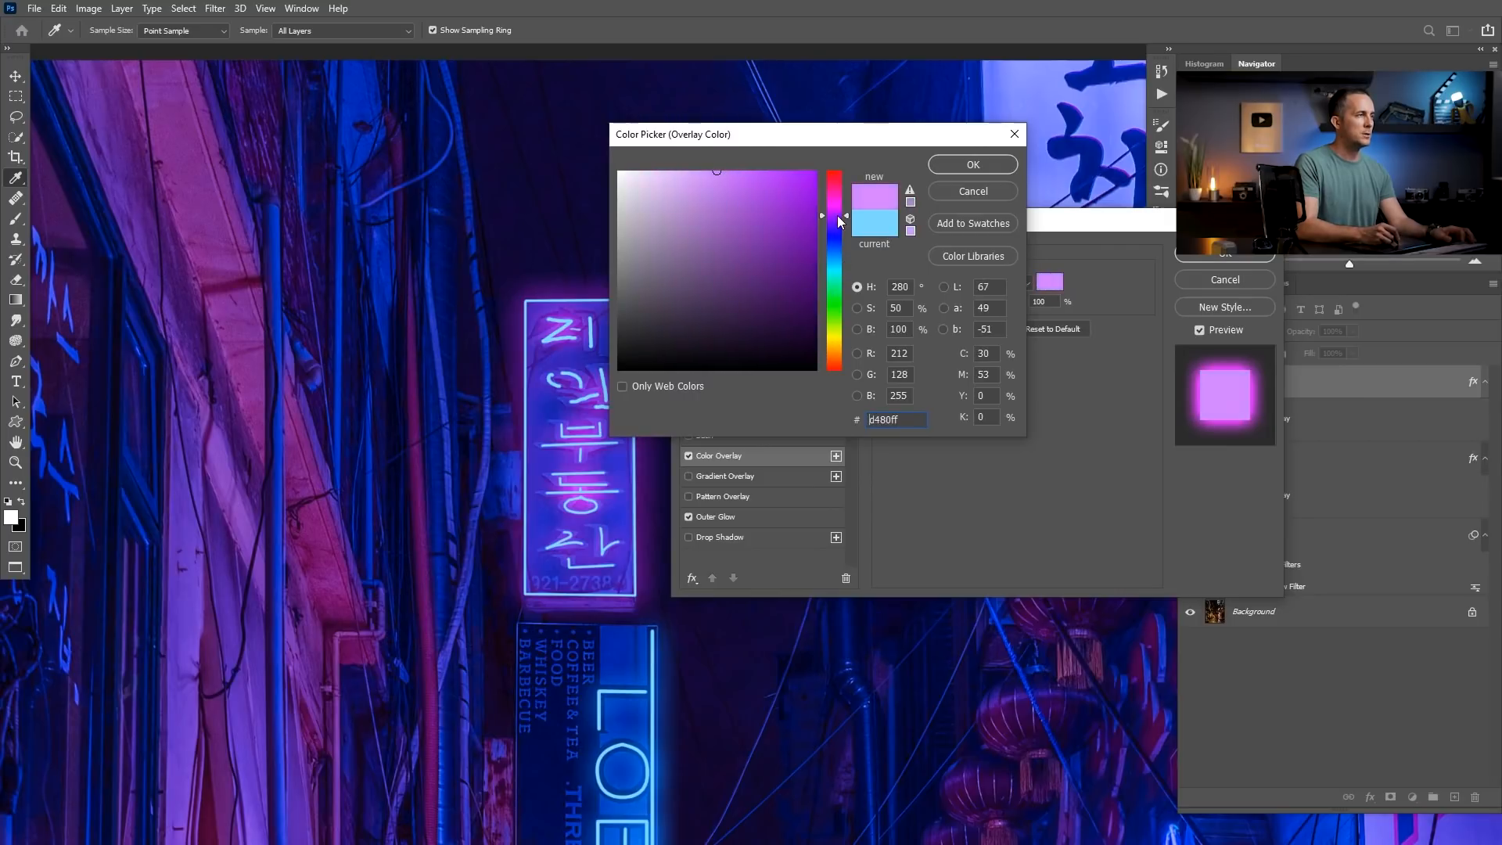
pyautogui.click(962, 167)
pyautogui.moveTo(1019, 302); pyautogui.dragTo(956, 304)
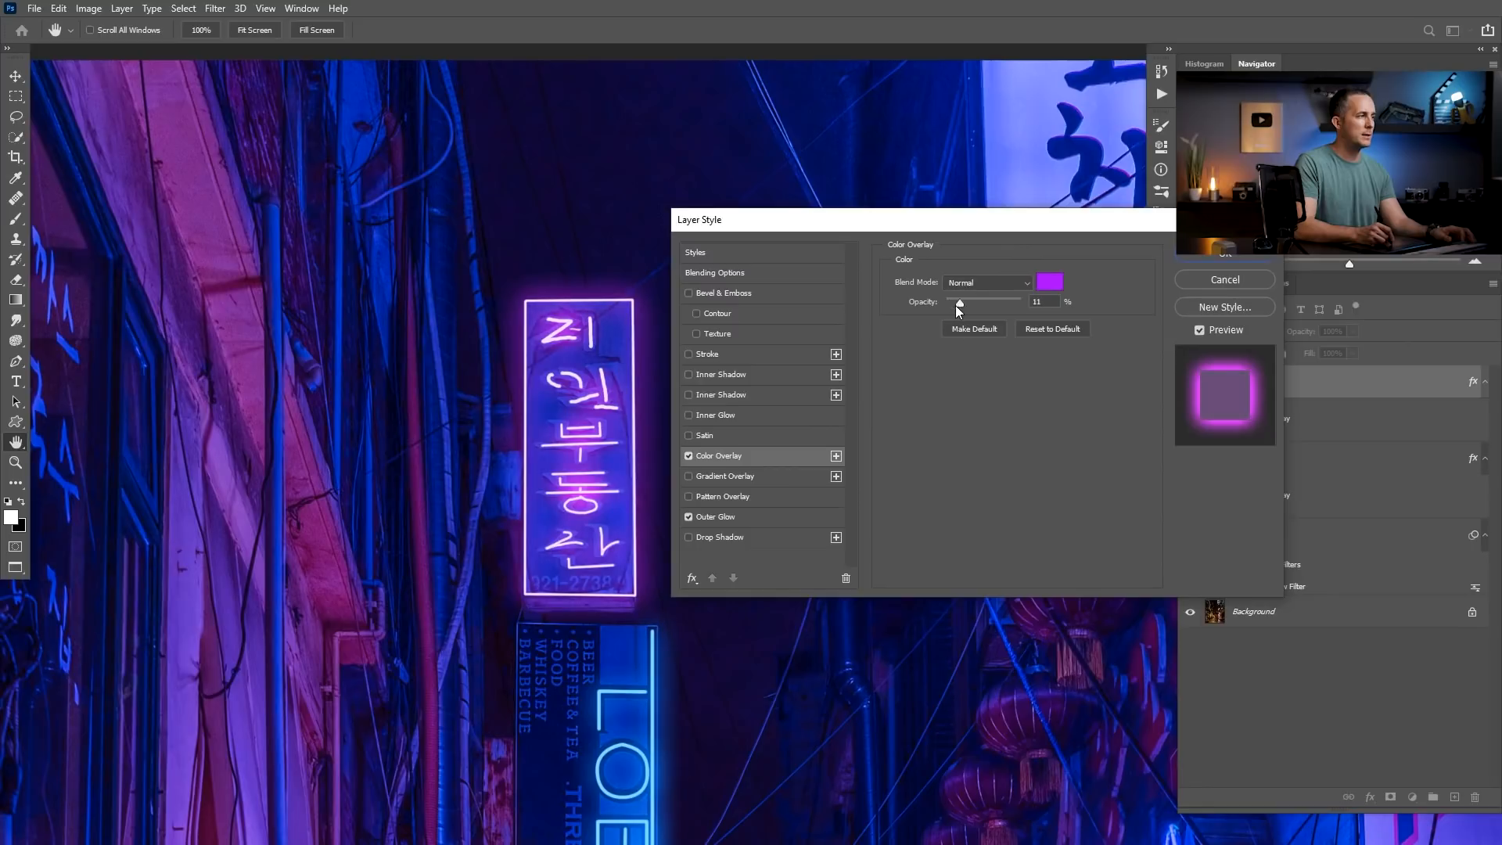
pyautogui.click(1211, 255)
# Trace the two large characters of the small sign below the LOBOS sign on a new layer with pink neon effects.
pyautogui.moveTo(770, 391); pyautogui.dragTo(585, 428)
pyautogui.moveTo(658, 473); pyautogui.dragTo(638, 468)
pyautogui.moveTo(611, 433); pyautogui.dragTo(606, 325)
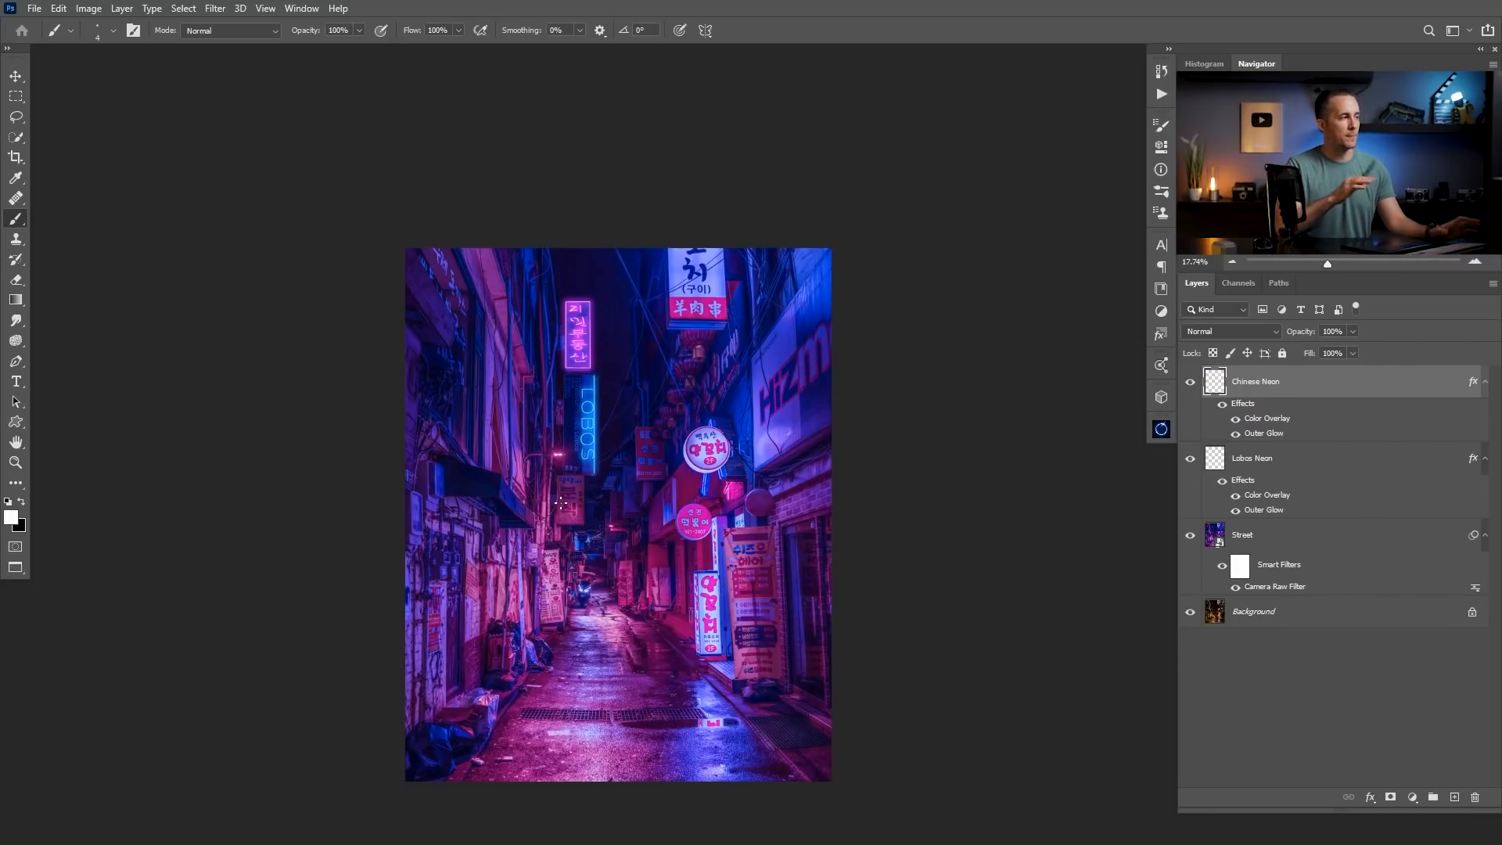
pyautogui.moveTo(567, 487); pyautogui.dragTo(665, 486)
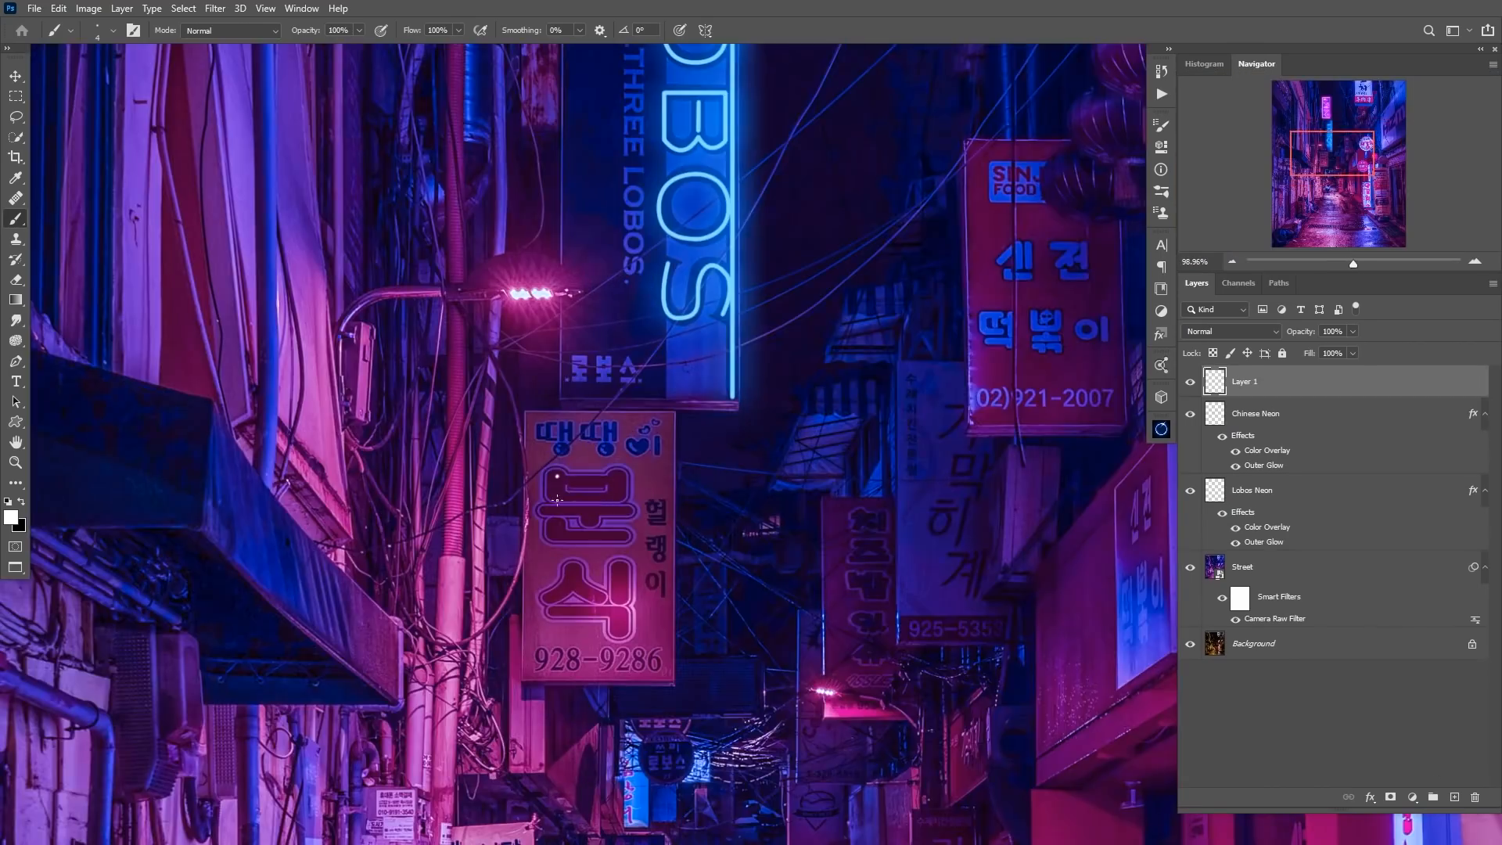
pyautogui.moveTo(553, 453); pyautogui.dragTo(681, 455)
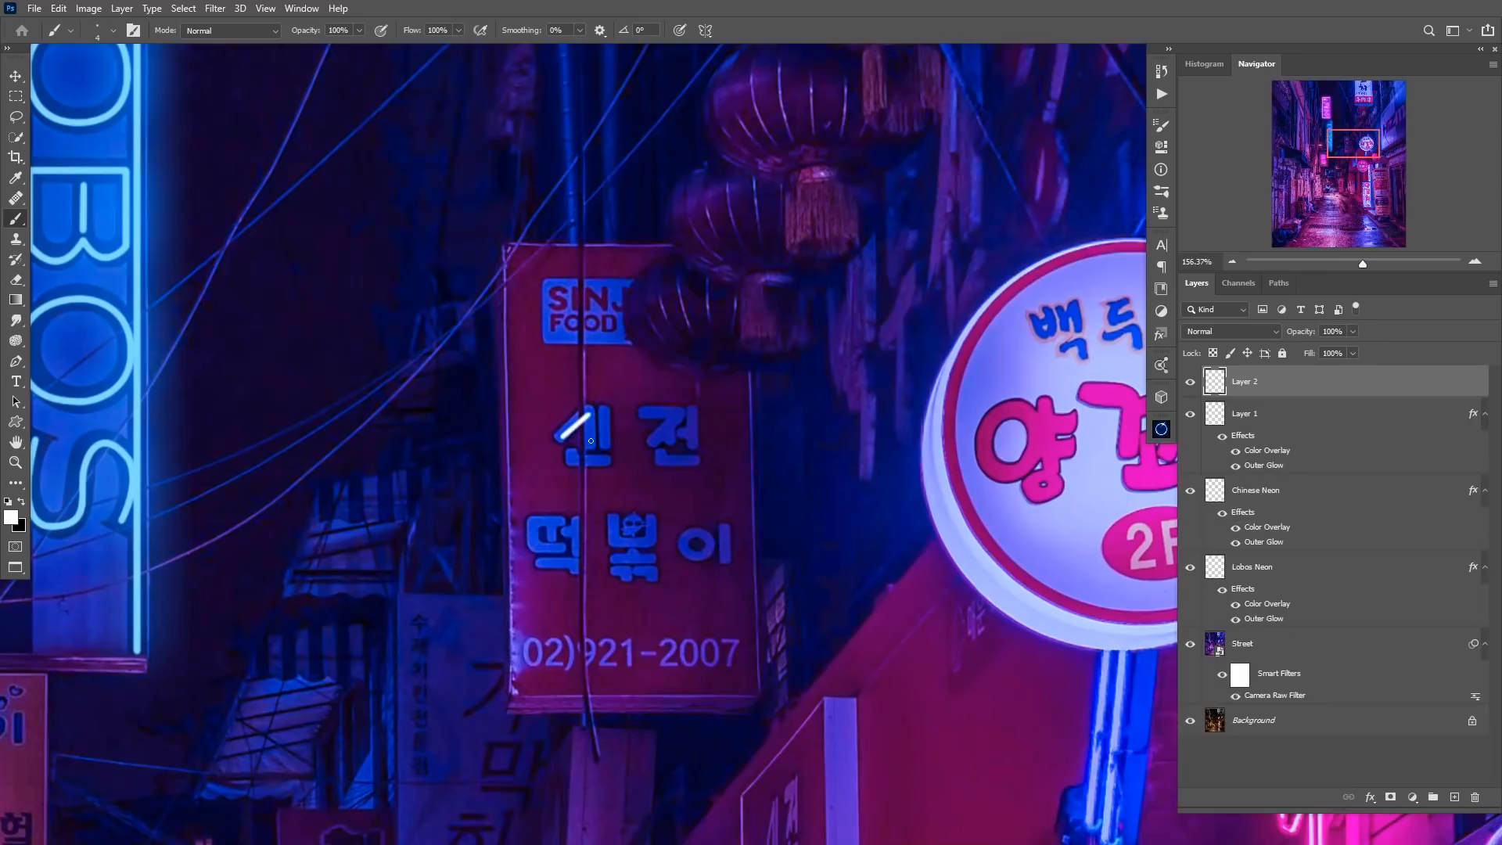
# Trace the Korean characters of the red hanging sign in white on another new layer.
pyautogui.moveTo(604, 410); pyautogui.dragTo(606, 446)
pyautogui.moveTo(647, 412); pyautogui.dragTo(698, 462)
pyautogui.moveTo(532, 526)
pyautogui.mouseDown()
pyautogui.moveTo(574, 564)
pyautogui.moveTo(631, 579)
pyautogui.mouseUp()
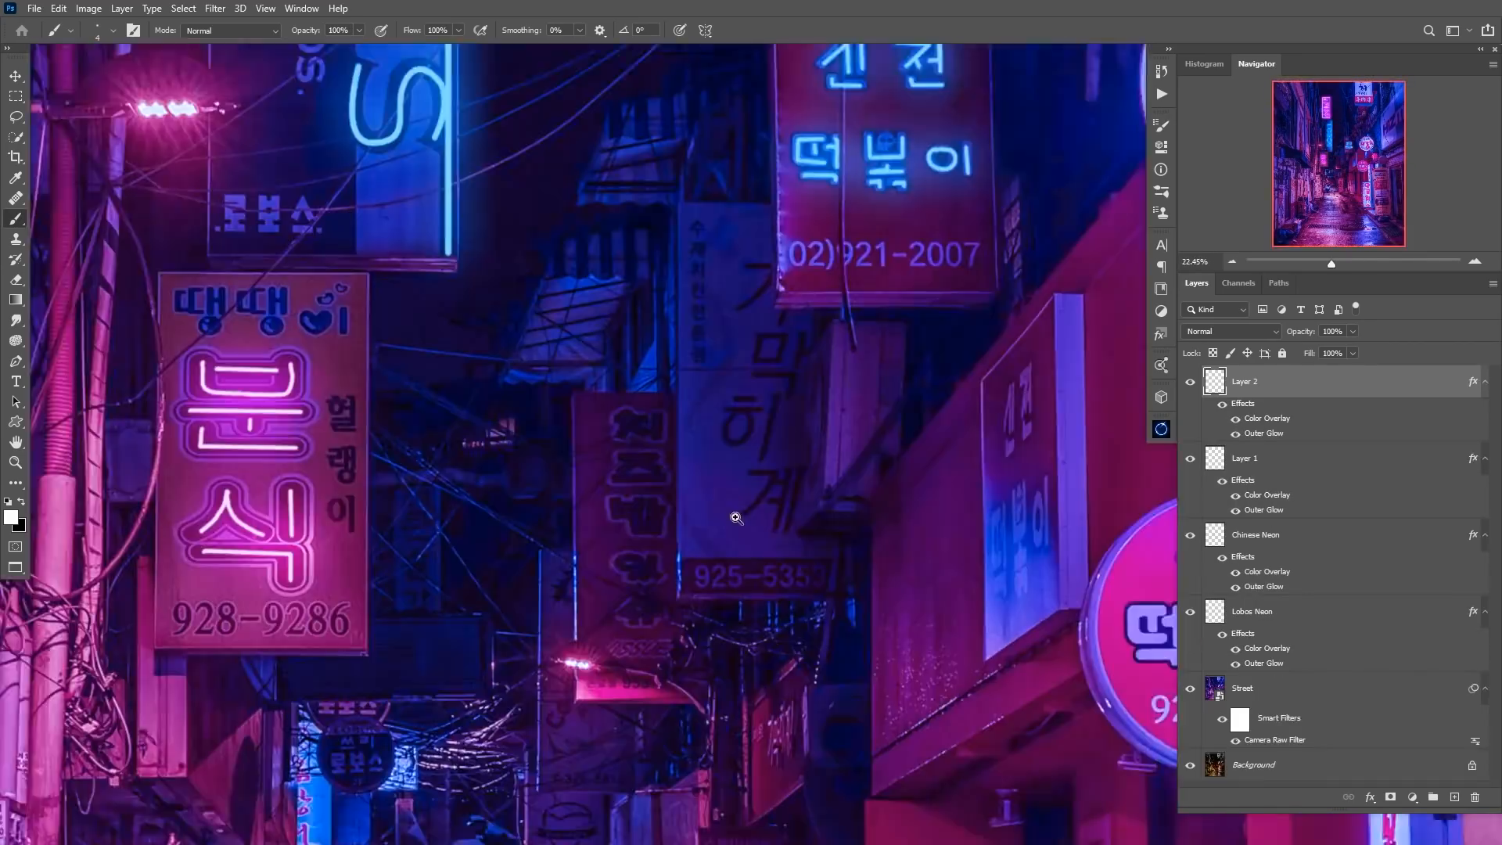
# Trace the narrow vertical sign, the large Hizm sign and a tube under the awning as blue neon on separate layers.
pyautogui.moveTo(687, 408); pyautogui.dragTo(687, 445)
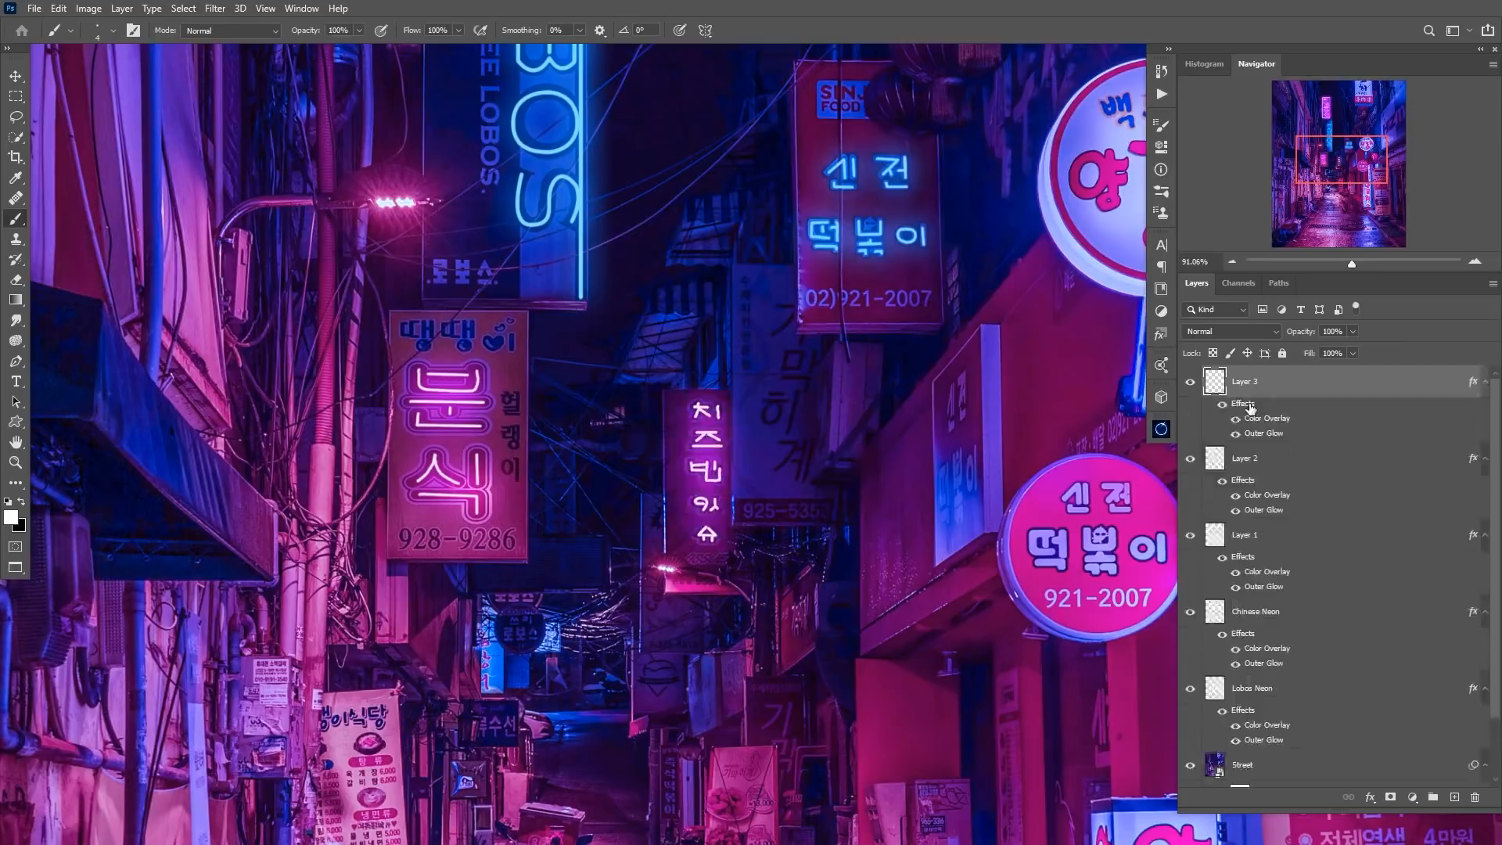
pyautogui.keyDown('alt'); pyautogui.click(808, 517); pyautogui.keyUp('alt')
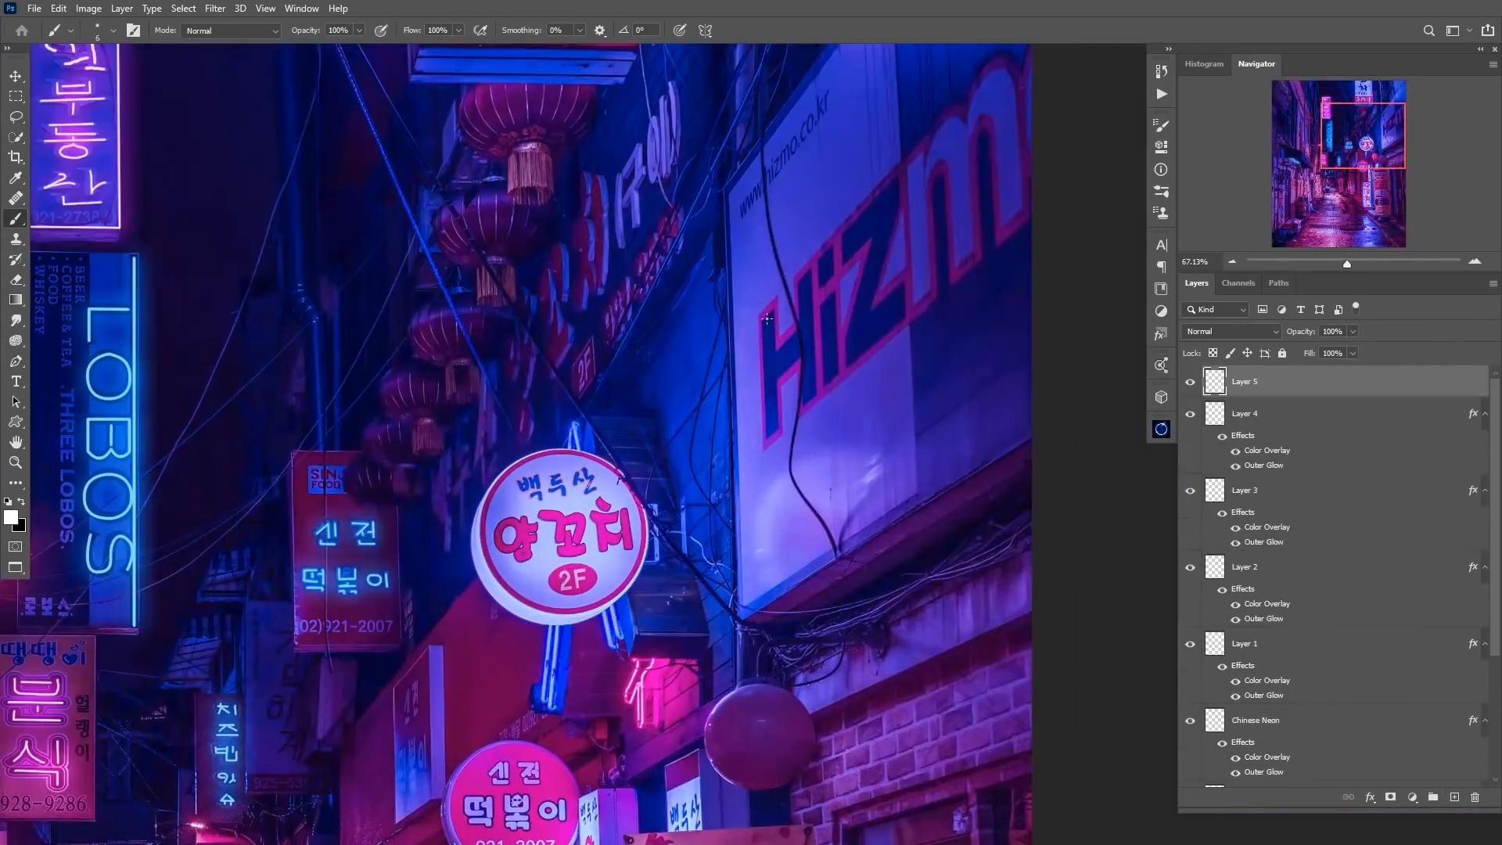
pyautogui.moveTo(767, 318)
pyautogui.mouseDown()
pyautogui.moveTo(807, 368)
pyautogui.moveTo(900, 344)
pyautogui.mouseUp()
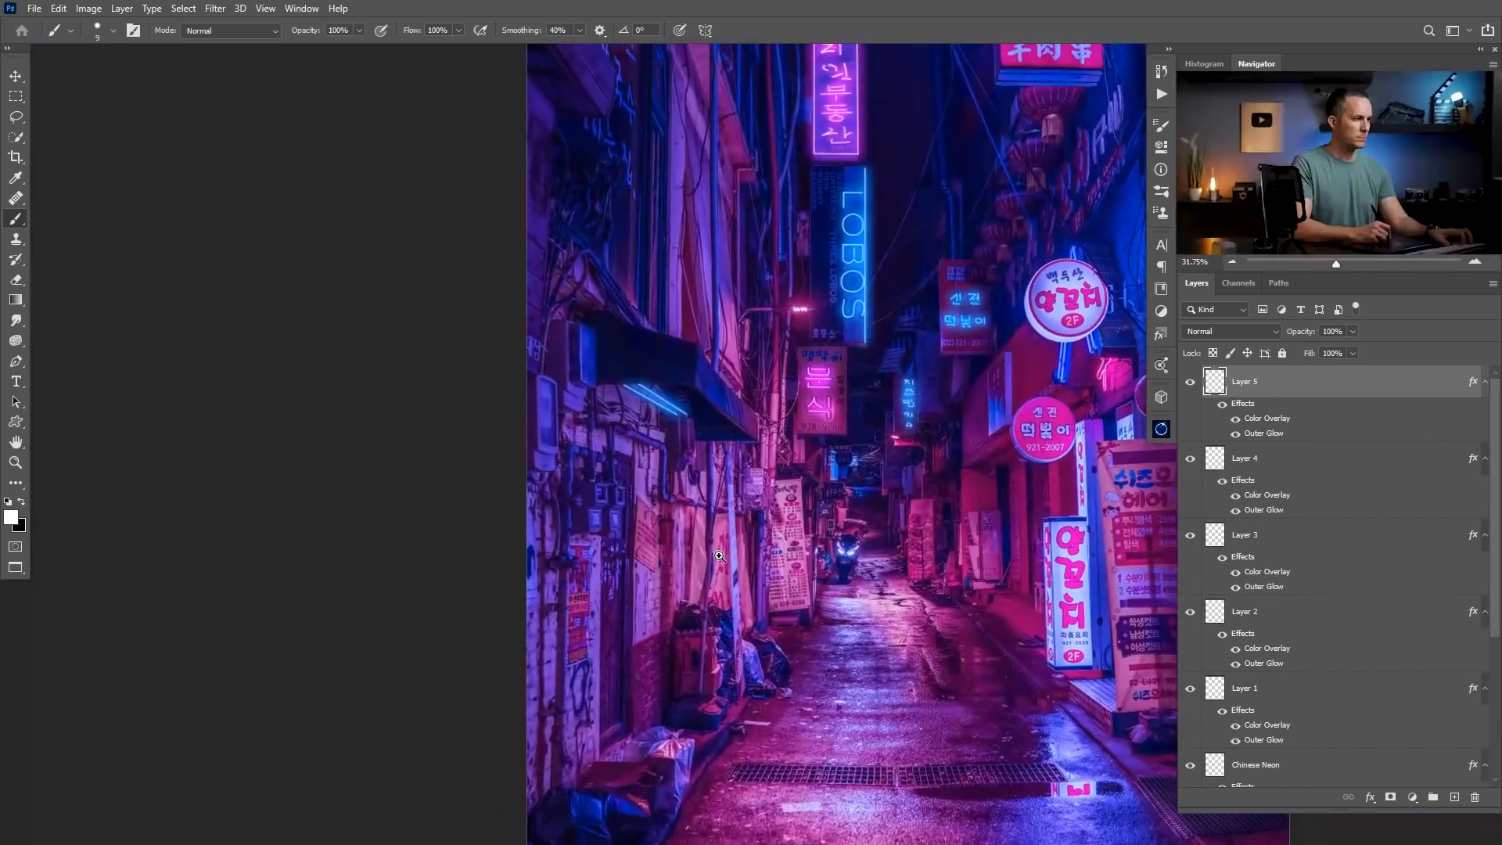
pyautogui.moveTo(819, 533); pyautogui.dragTo(674, 566)
pyautogui.moveTo(735, 528); pyautogui.dragTo(665, 524)
pyautogui.moveTo(761, 491); pyautogui.dragTo(747, 443)
pyautogui.moveTo(565, 265); pyautogui.dragTo(494, 262)
pyautogui.moveTo(693, 381); pyautogui.dragTo(668, 357)
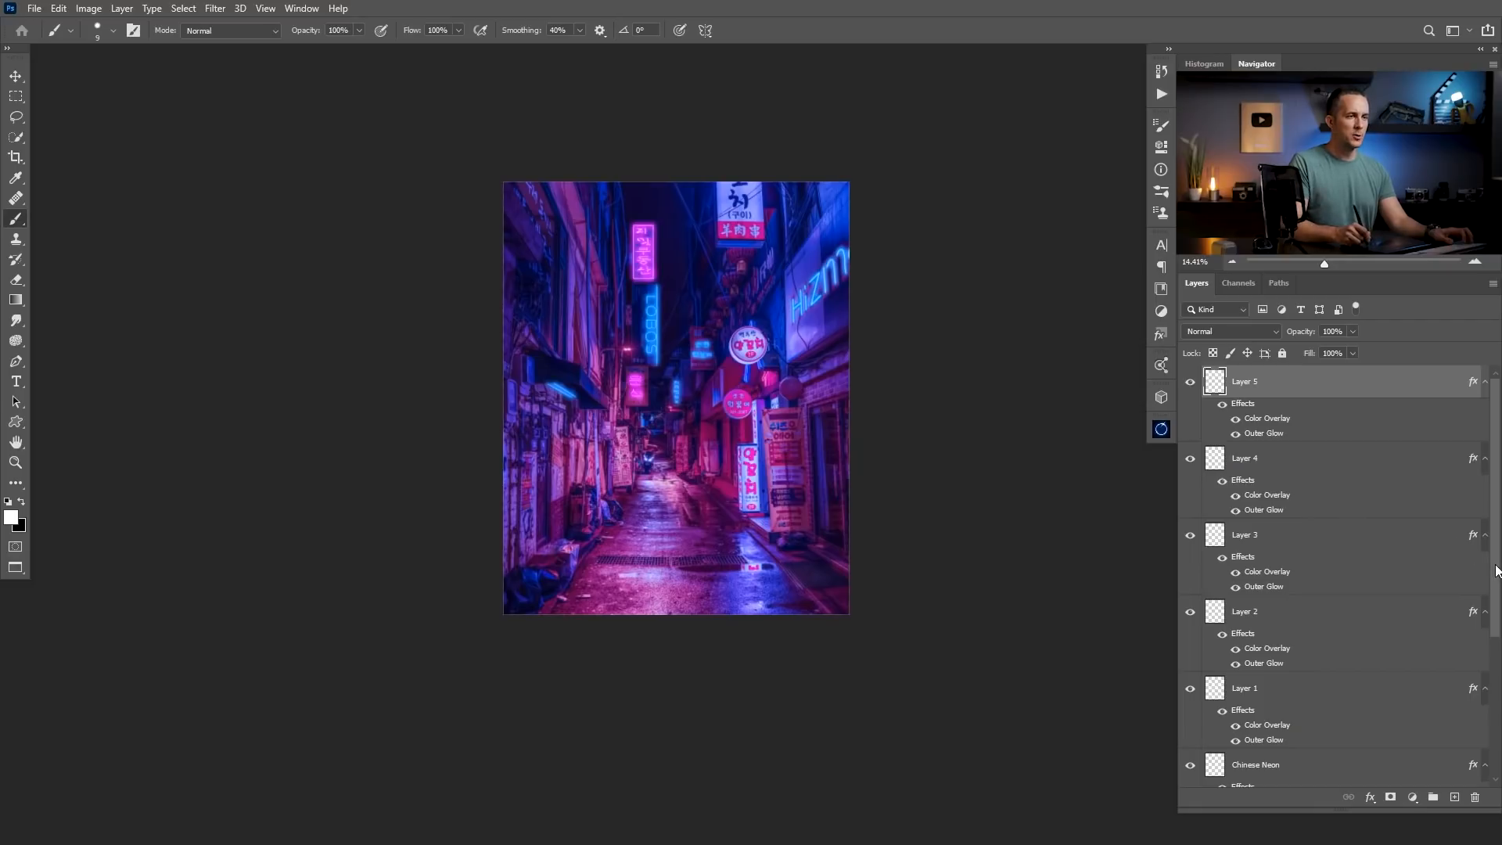
# Group all the neon layers, from Layer 5 down to Lobos Neon, and name the group "Neon".
pyautogui.scroll(-5, 1496, 571)
pyautogui.keyDown('shift'); pyautogui.click(1228, 625); pyautogui.keyUp('shift')
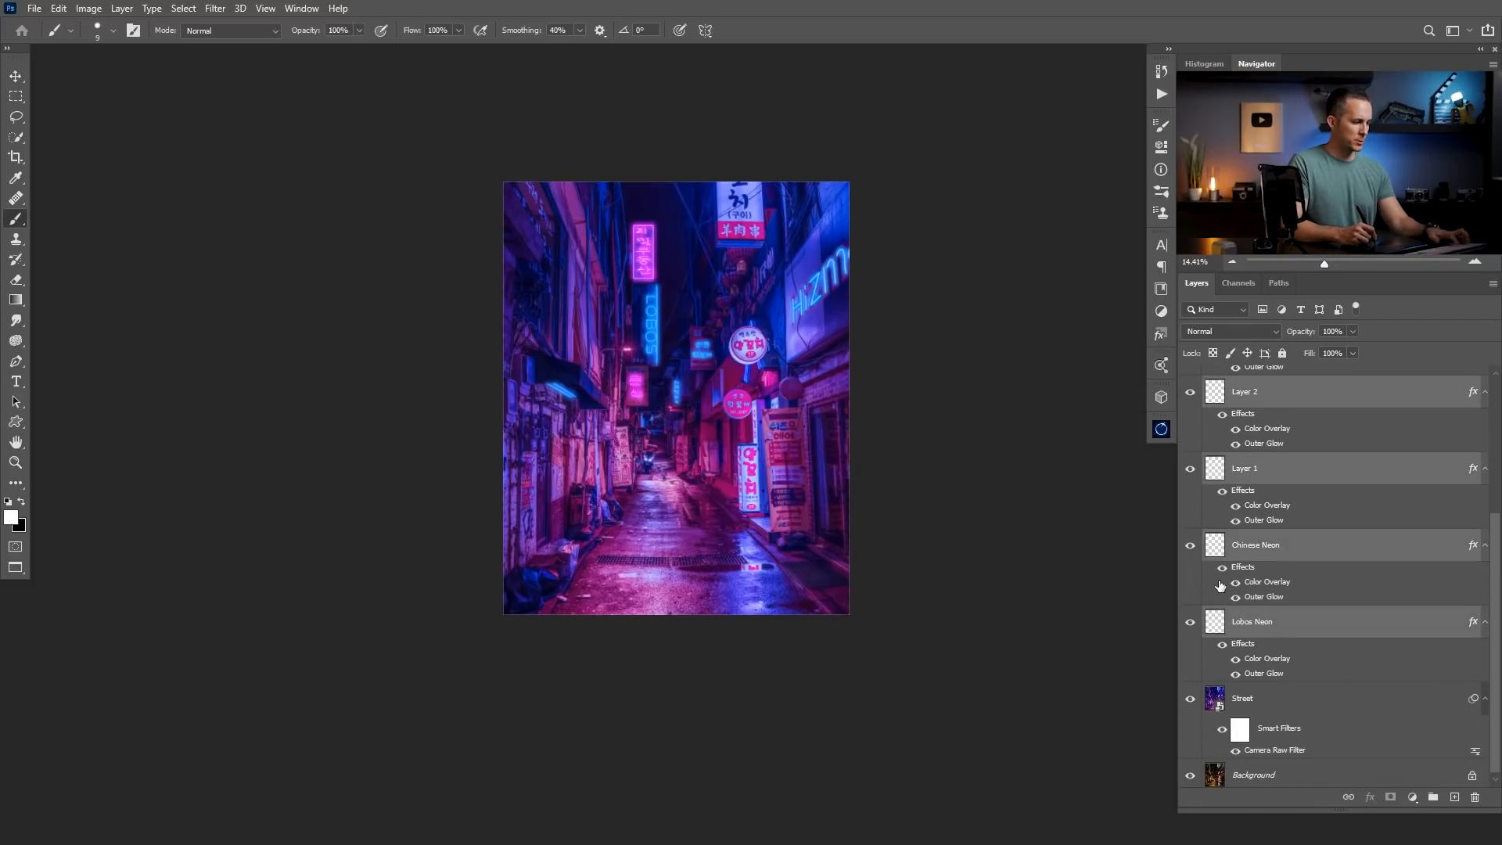
pyautogui.hotkey('ctrl', 'g')
pyautogui.doubleClick(1253, 376)
pyautogui.write('Neon')
pyautogui.press('Return')
# Compare the street image with the Neon group hidden and shown.
pyautogui.click(1189, 375)
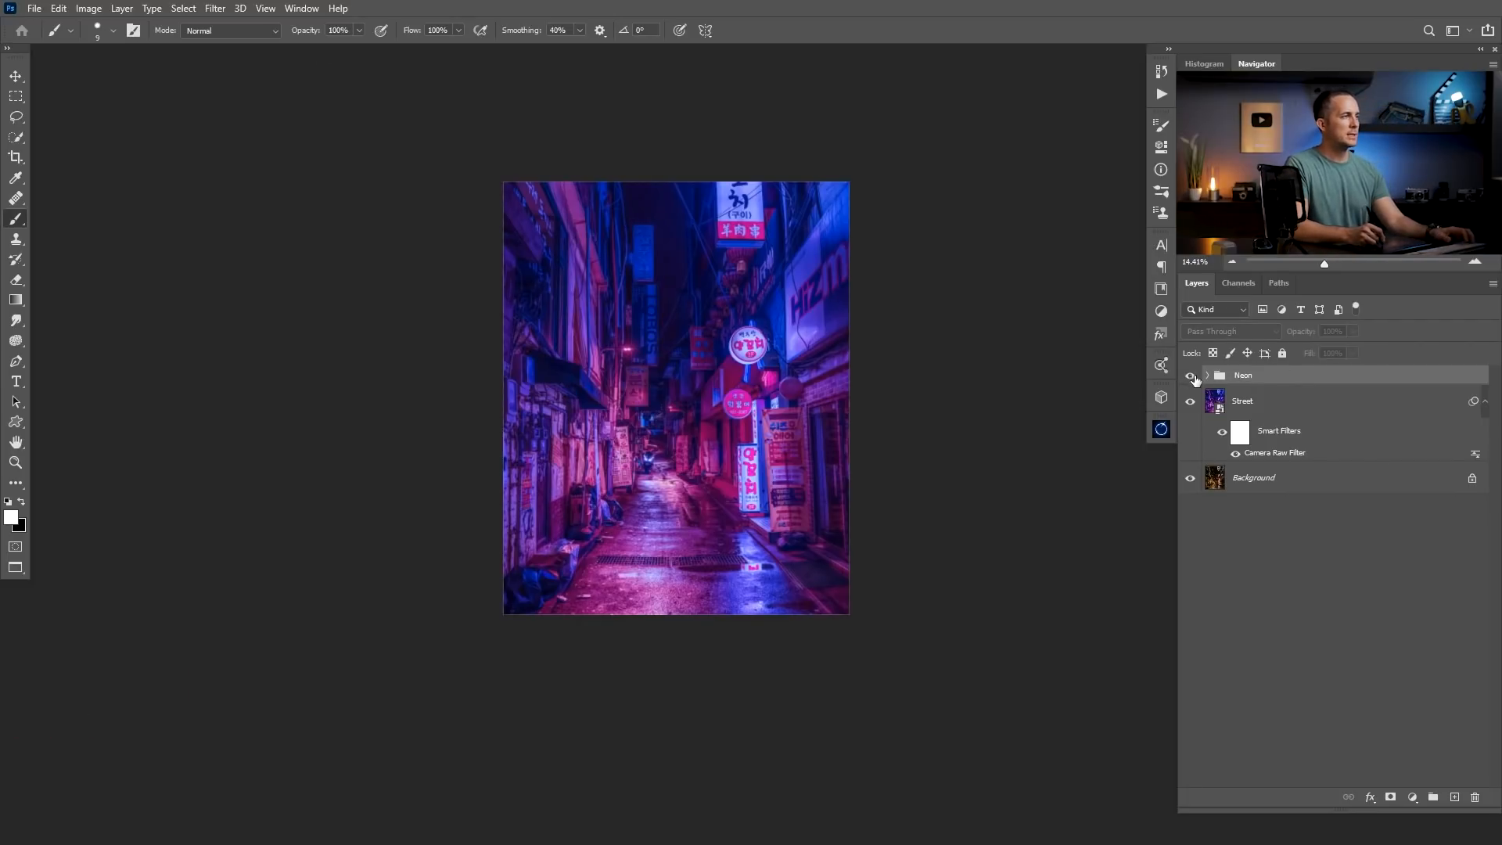
pyautogui.click(1189, 376)
pyautogui.click(1189, 376)
pyautogui.click(1190, 376)
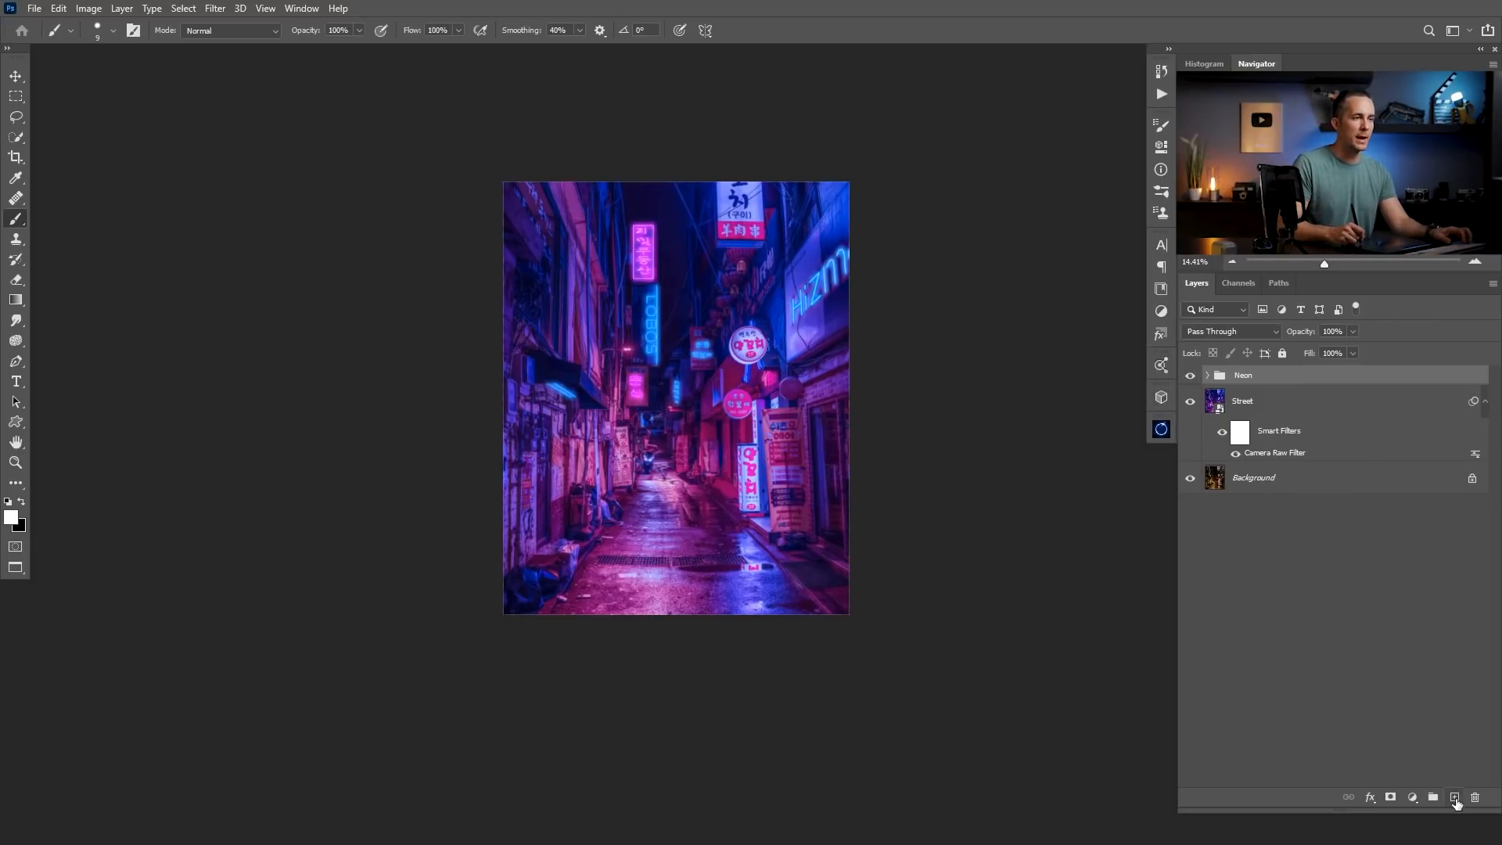
# Add a layer named "Light" between the Neon group and the Street layer and set its blend mode to Linear Dodge (Add).
pyautogui.click(1454, 798)
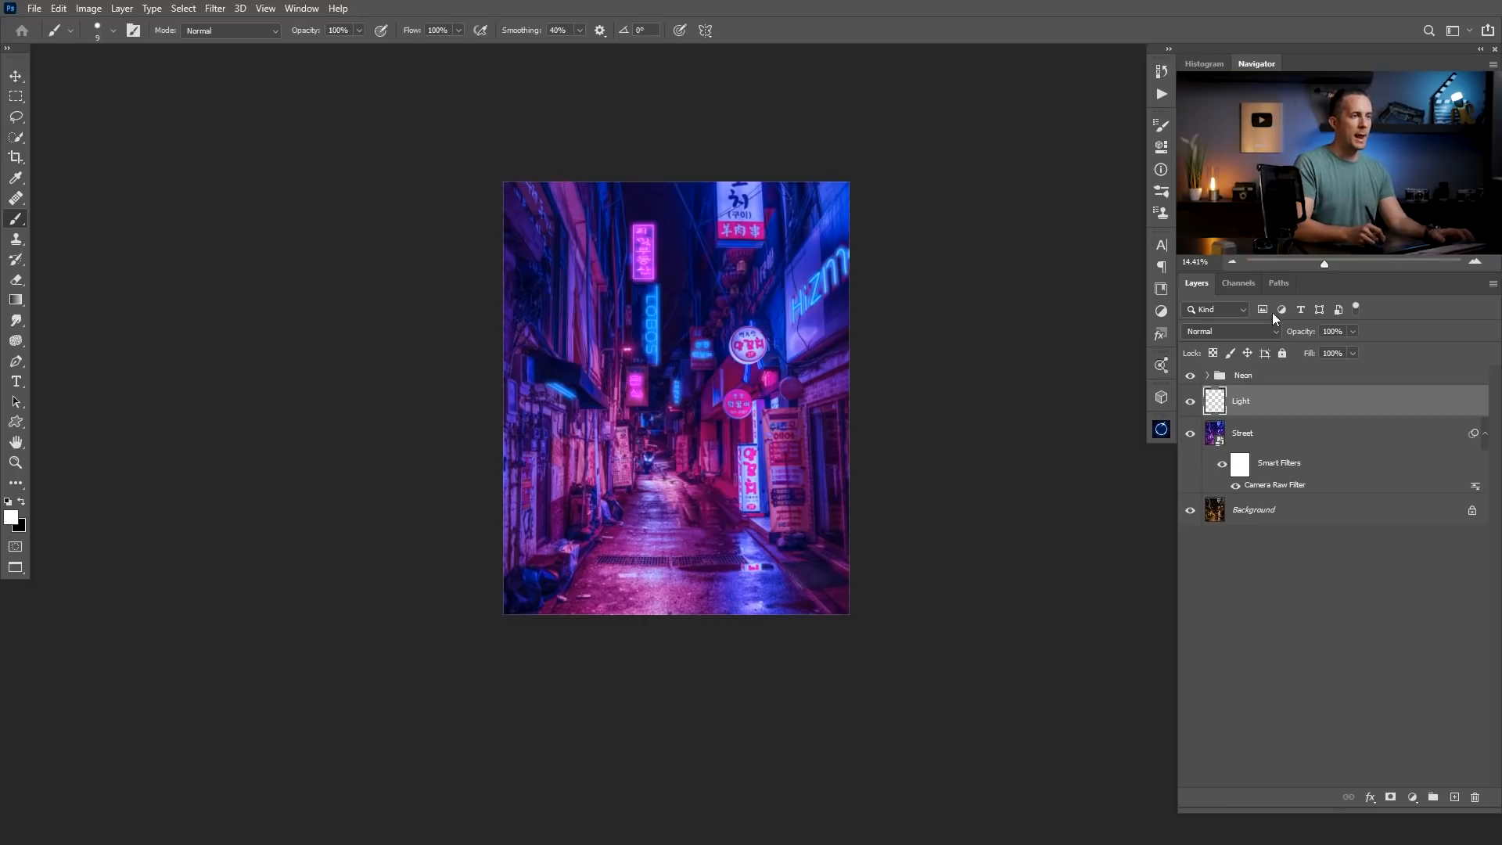
pyautogui.click(1229, 330)
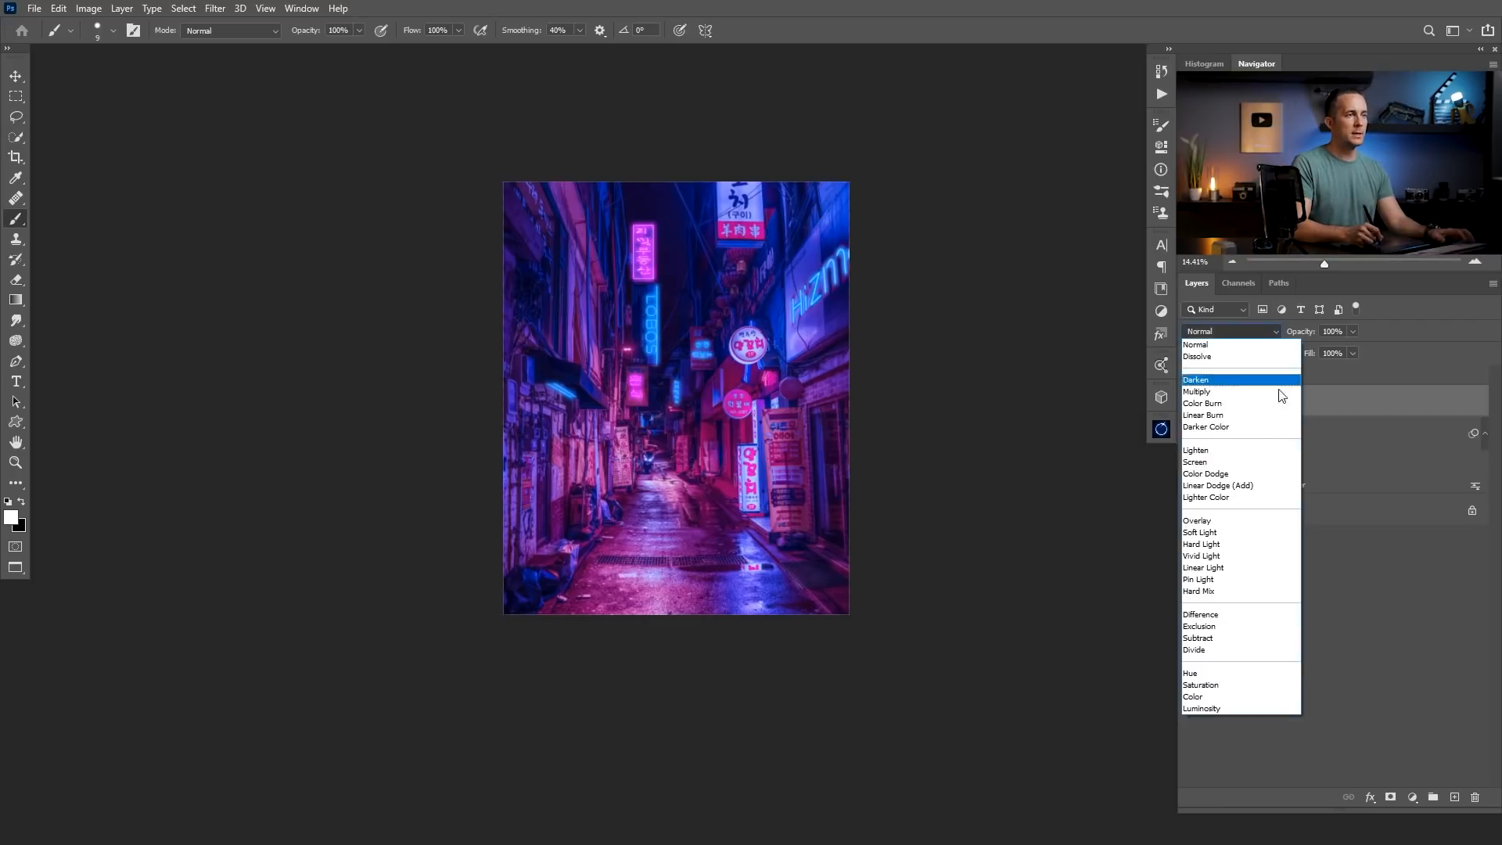
pyautogui.click(1227, 486)
# Set up a Soft Round brush at 10% opacity and sample a pink from the small neon sign below LOBOS.
pyautogui.rightClick(792, 397)
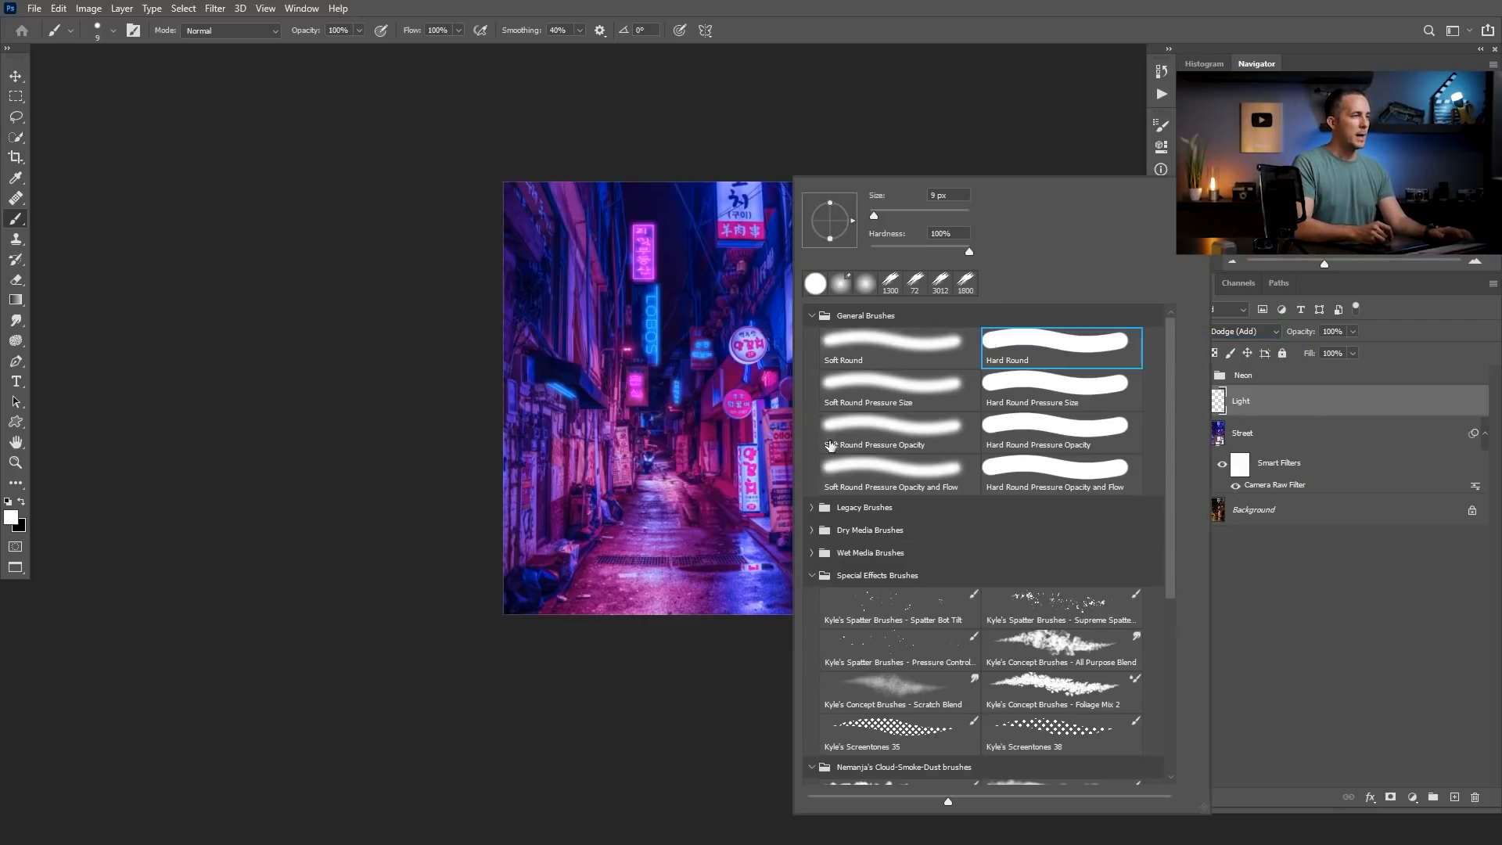
pyautogui.click(906, 340)
pyautogui.click(926, 162)
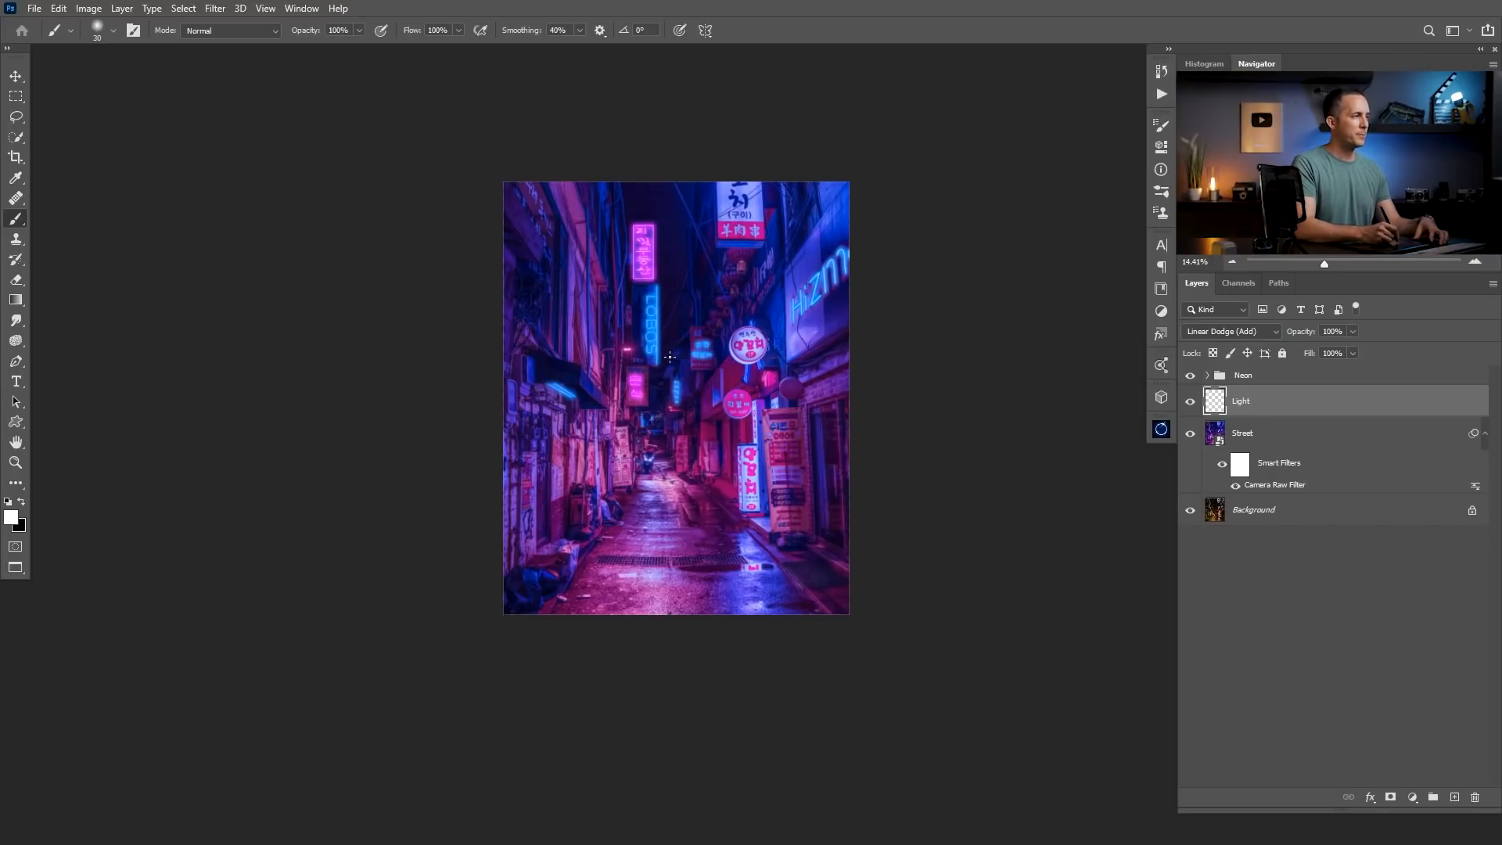
pyautogui.press('1')
pyautogui.keyDown('alt'); pyautogui.click(639, 390); pyautogui.keyUp('alt')
# Paint a soft pink glow over the small sign below LOBOS with a brush reduced to 250 px.
pyautogui.scroll(3, 645, 394)
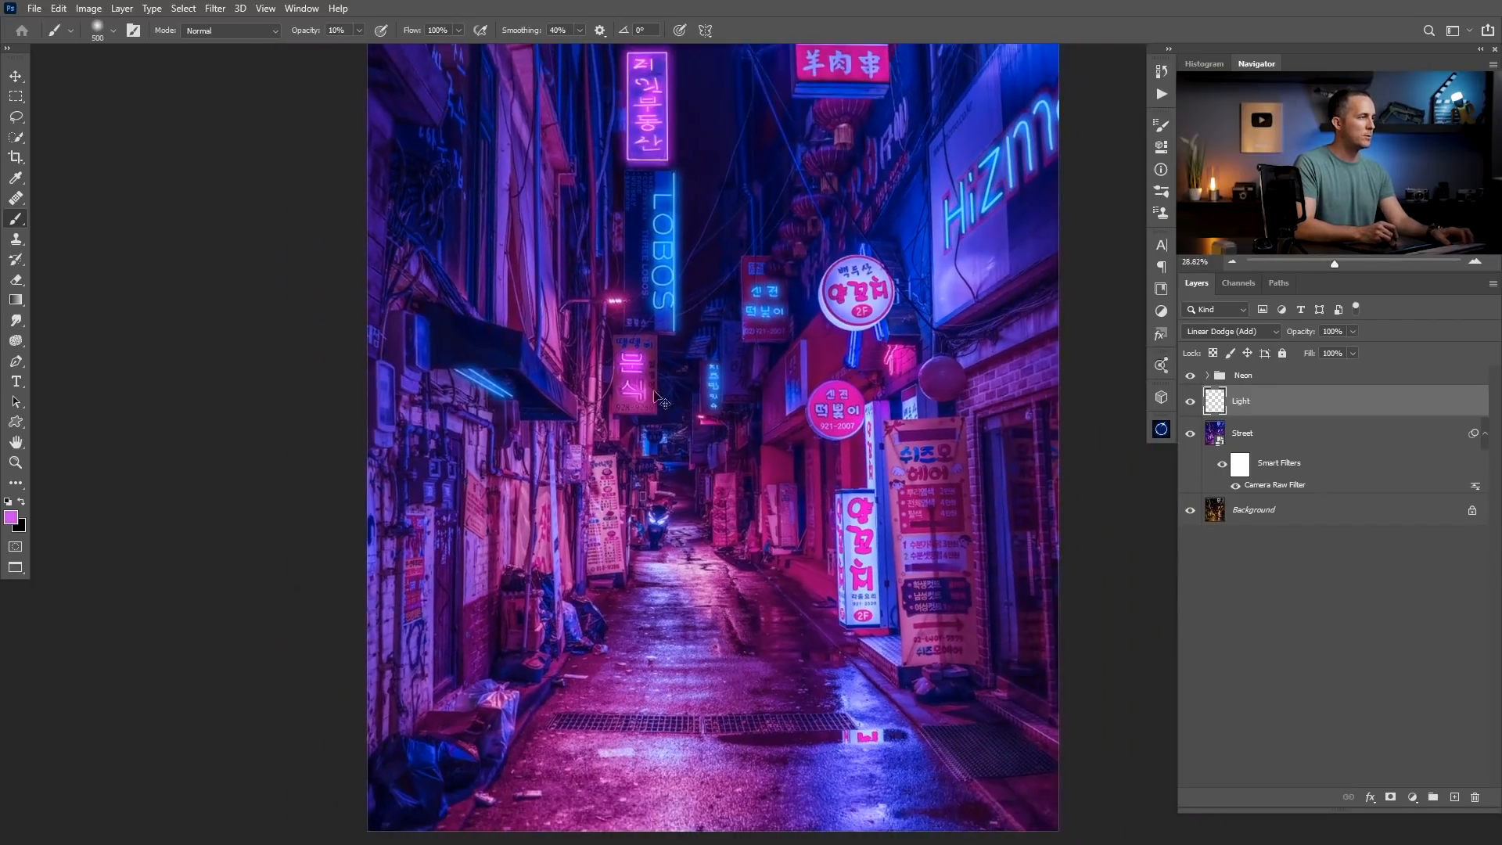
pyautogui.scroll(-6, 660, 395)
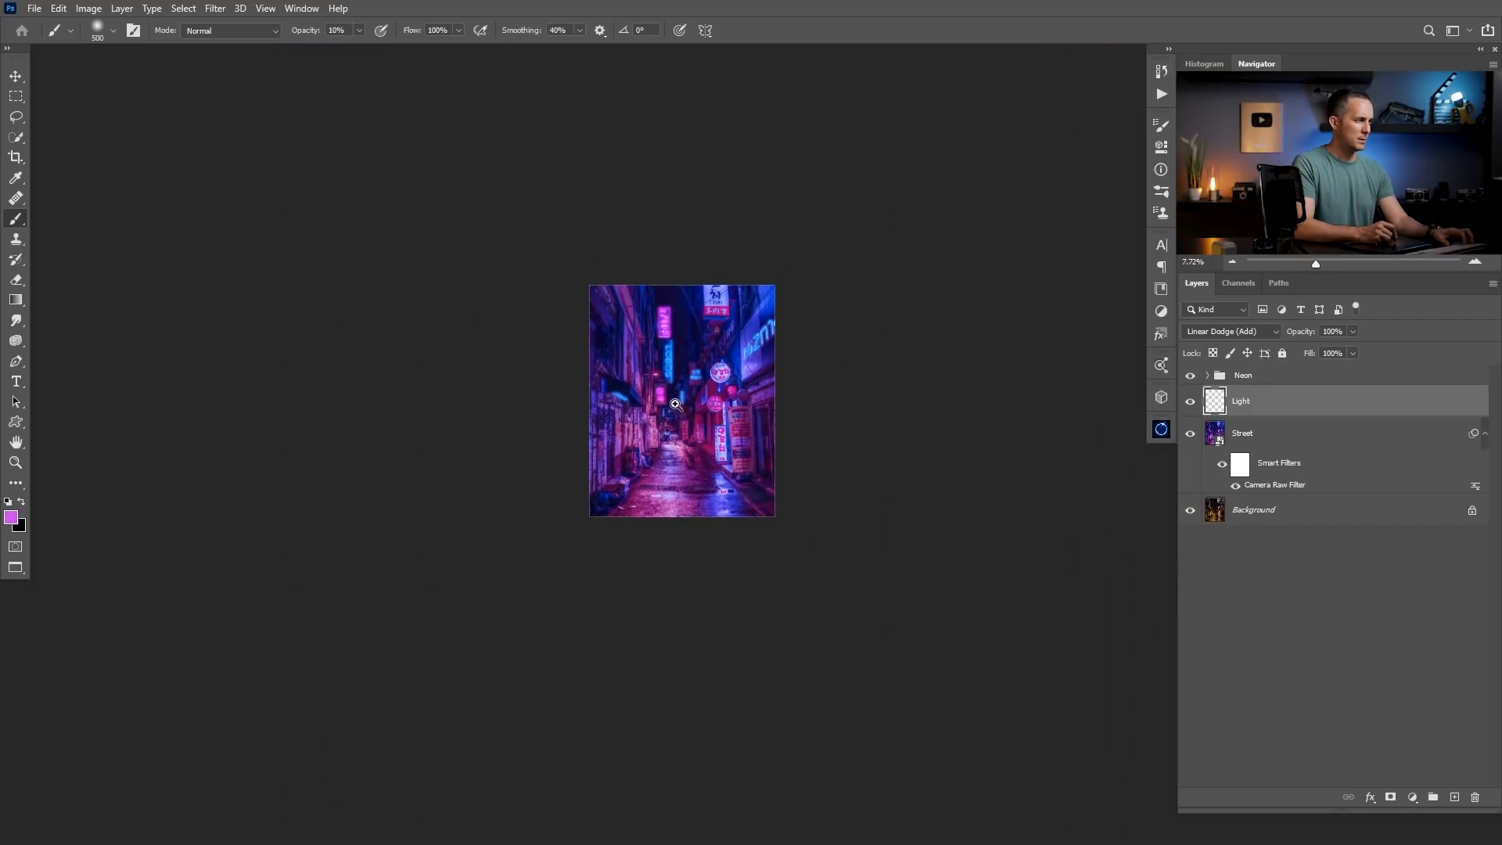
pyautogui.scroll(8, 675, 404)
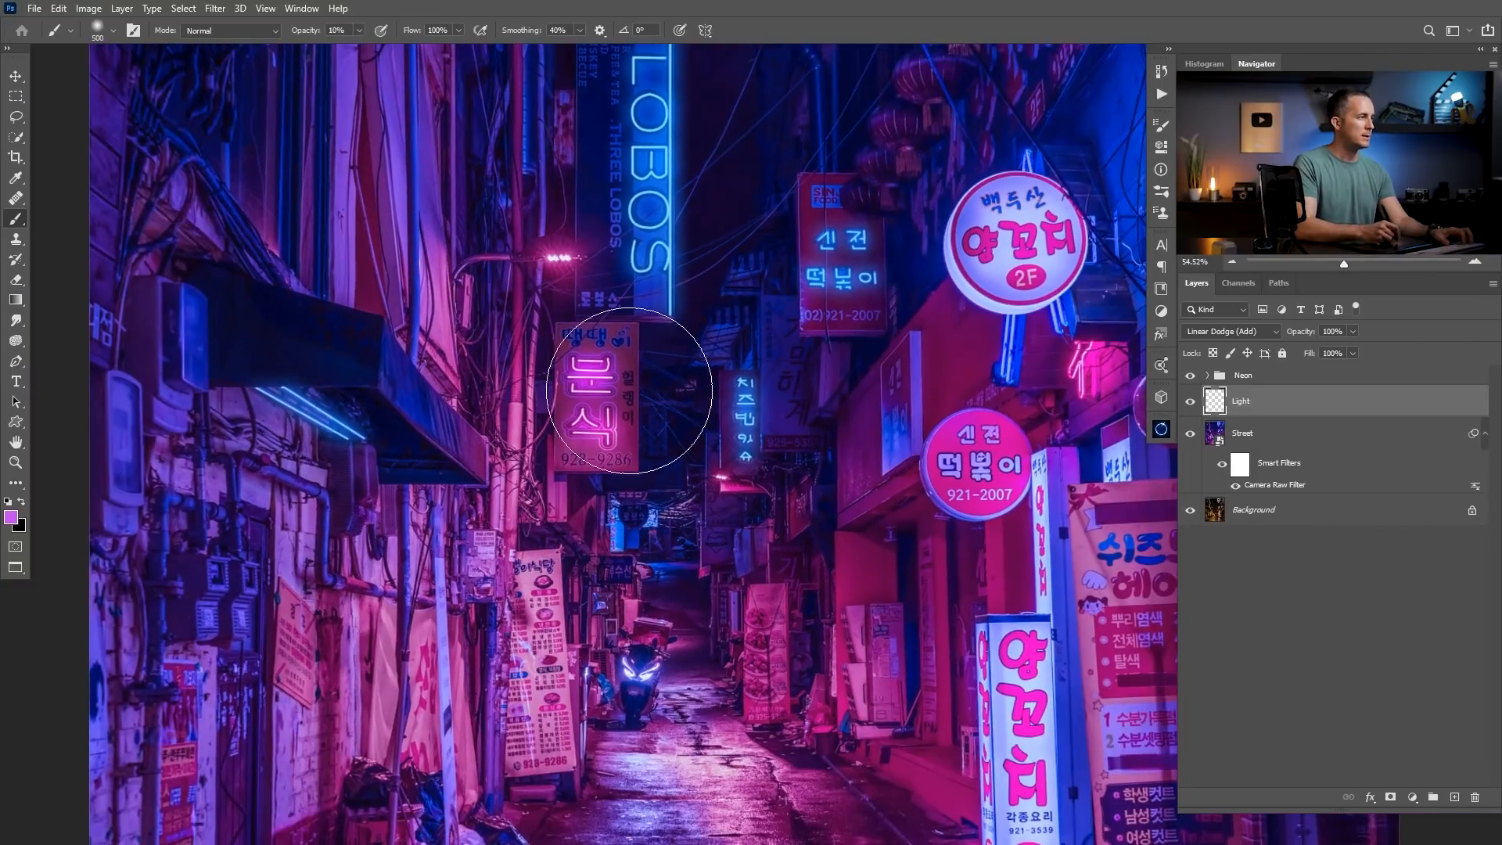
pyautogui.press('[')
pyautogui.press('[')
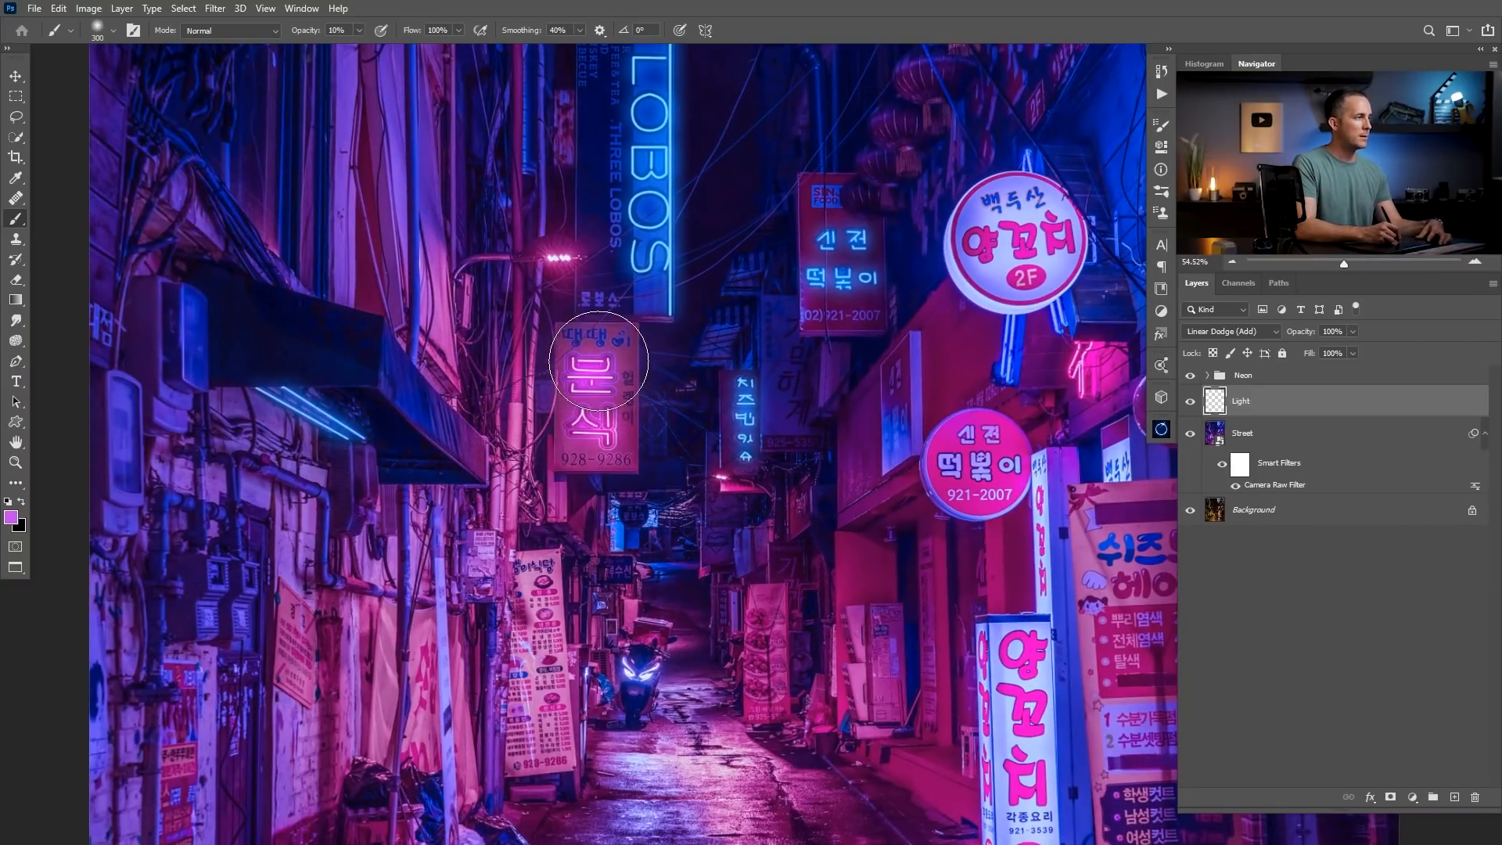
pyautogui.press('[')
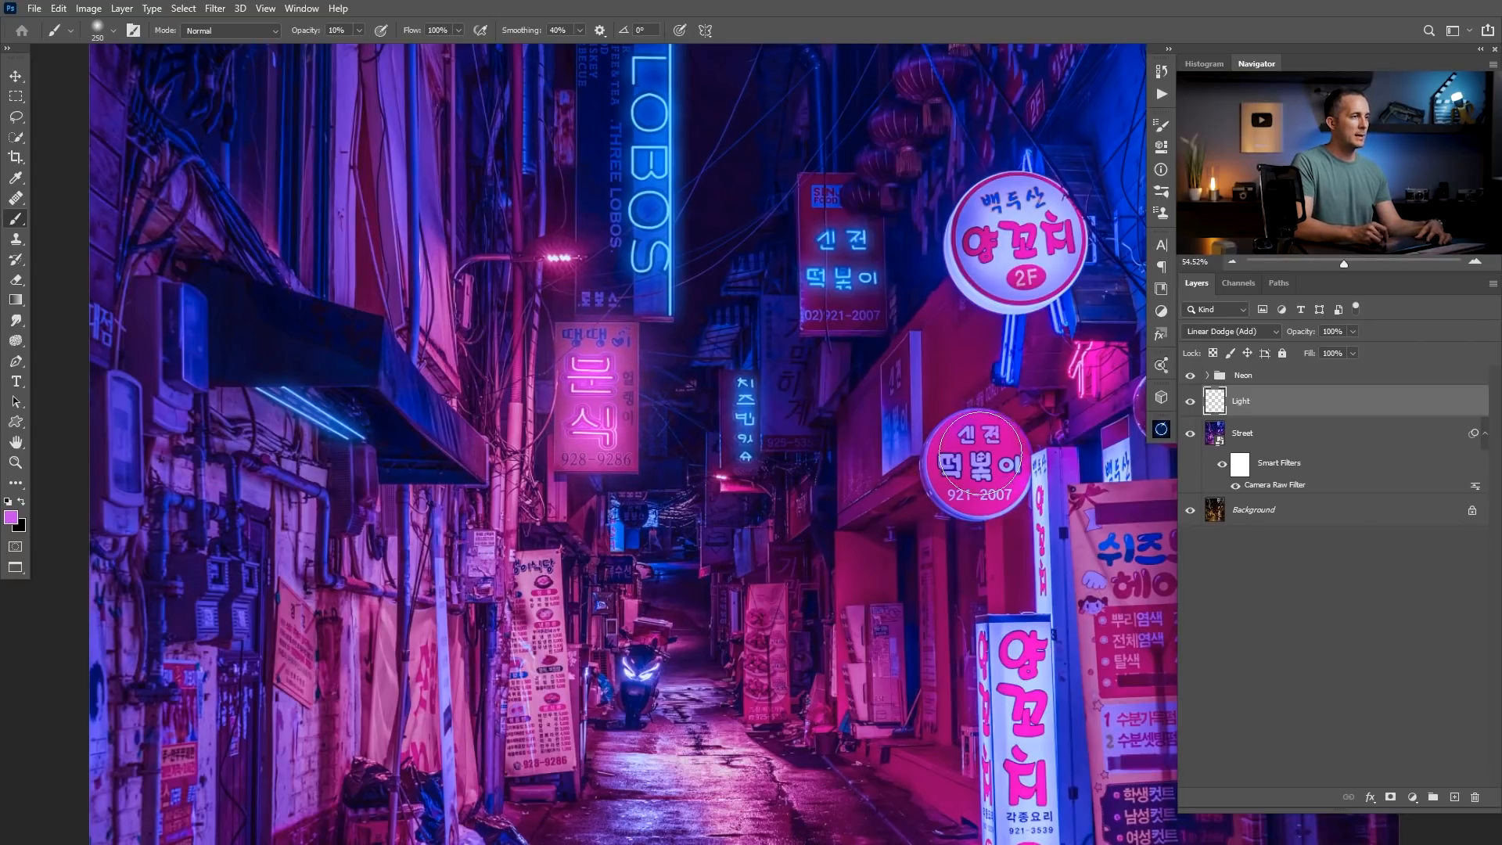
# Paint a bright pink glow over the round ball lamp beside the brick wall with a smaller soft brush.
pyautogui.moveTo(962, 443)
pyautogui.mouseDown()
pyautogui.moveTo(915, 409)
pyautogui.moveTo(666, 349)
pyautogui.mouseUp()
pyautogui.press('[')
pyautogui.moveTo(878, 311); pyautogui.dragTo(882, 308)
pyautogui.press(']')
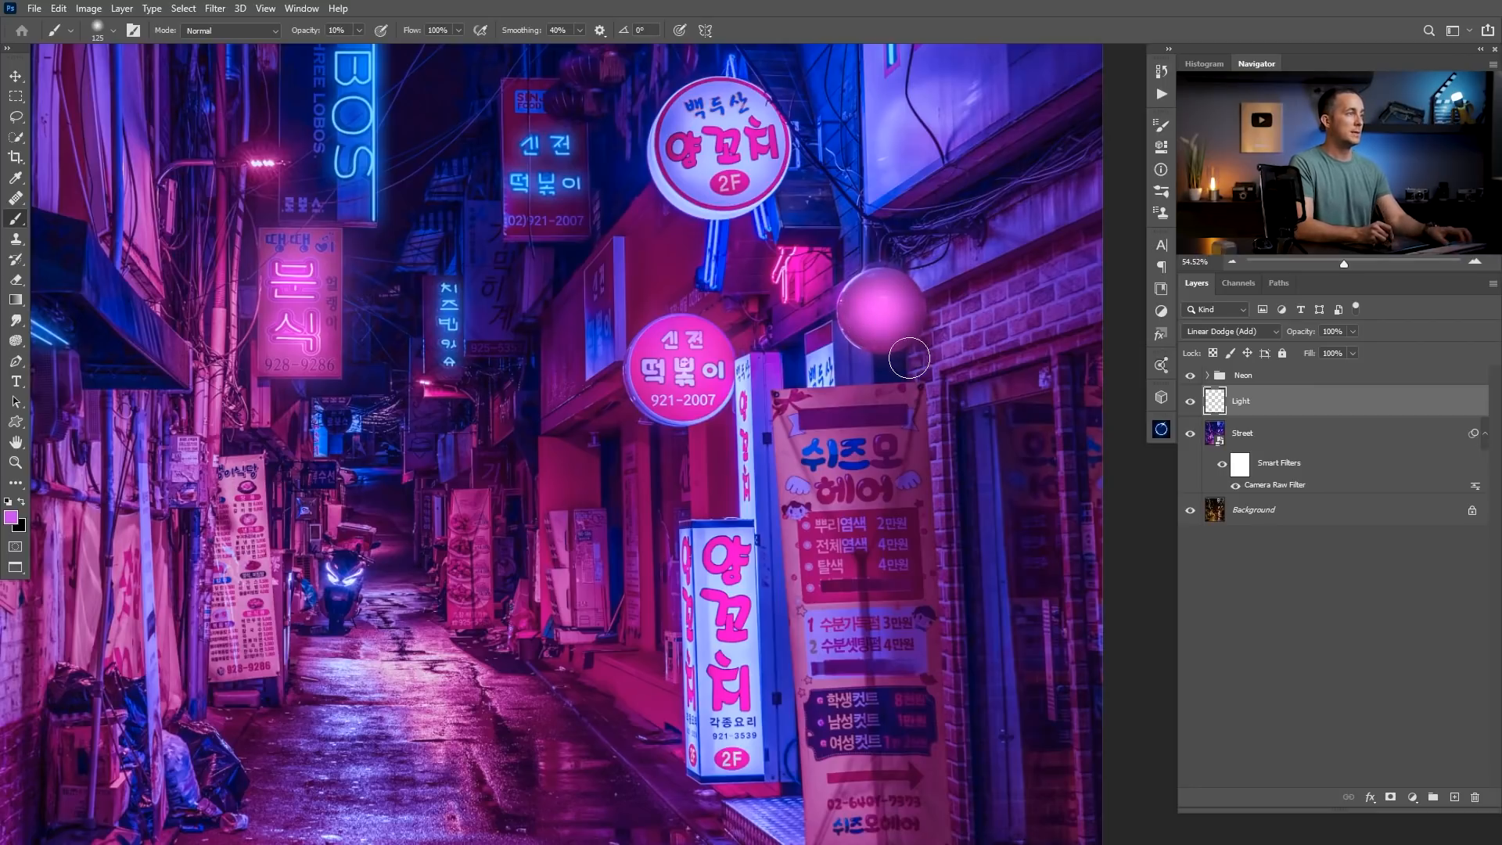
pyautogui.scroll(-2, 909, 359)
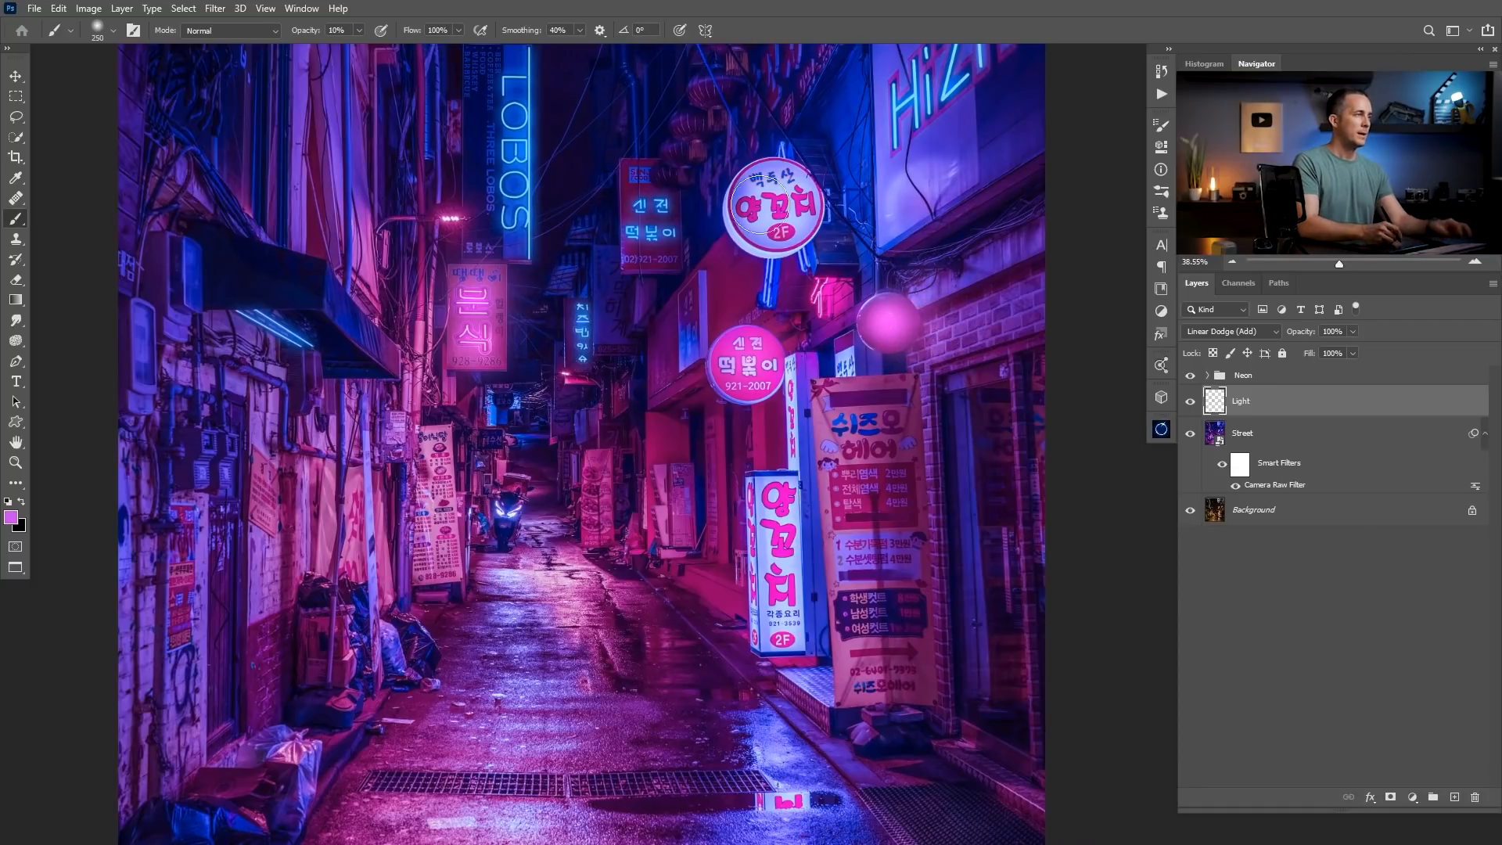
# Paint a soft pink glow inside the tall framed Chinese Neon sign with a 175 px brush.
pyautogui.moveTo(500, 276); pyautogui.dragTo(526, 395)
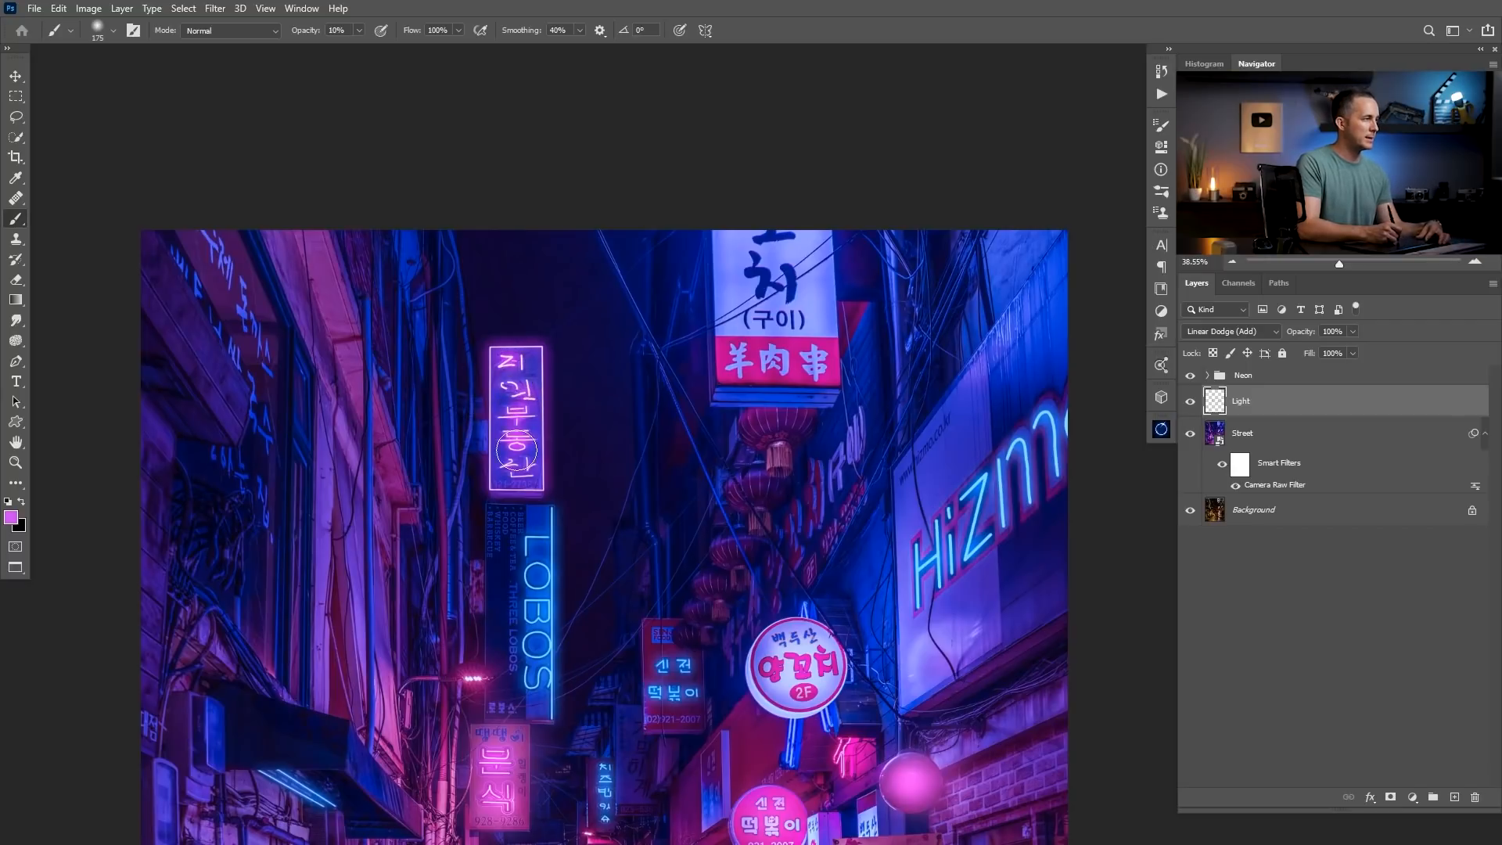
pyautogui.keyDown('ctrl'); pyautogui.click(517, 447); pyautogui.keyUp('ctrl')
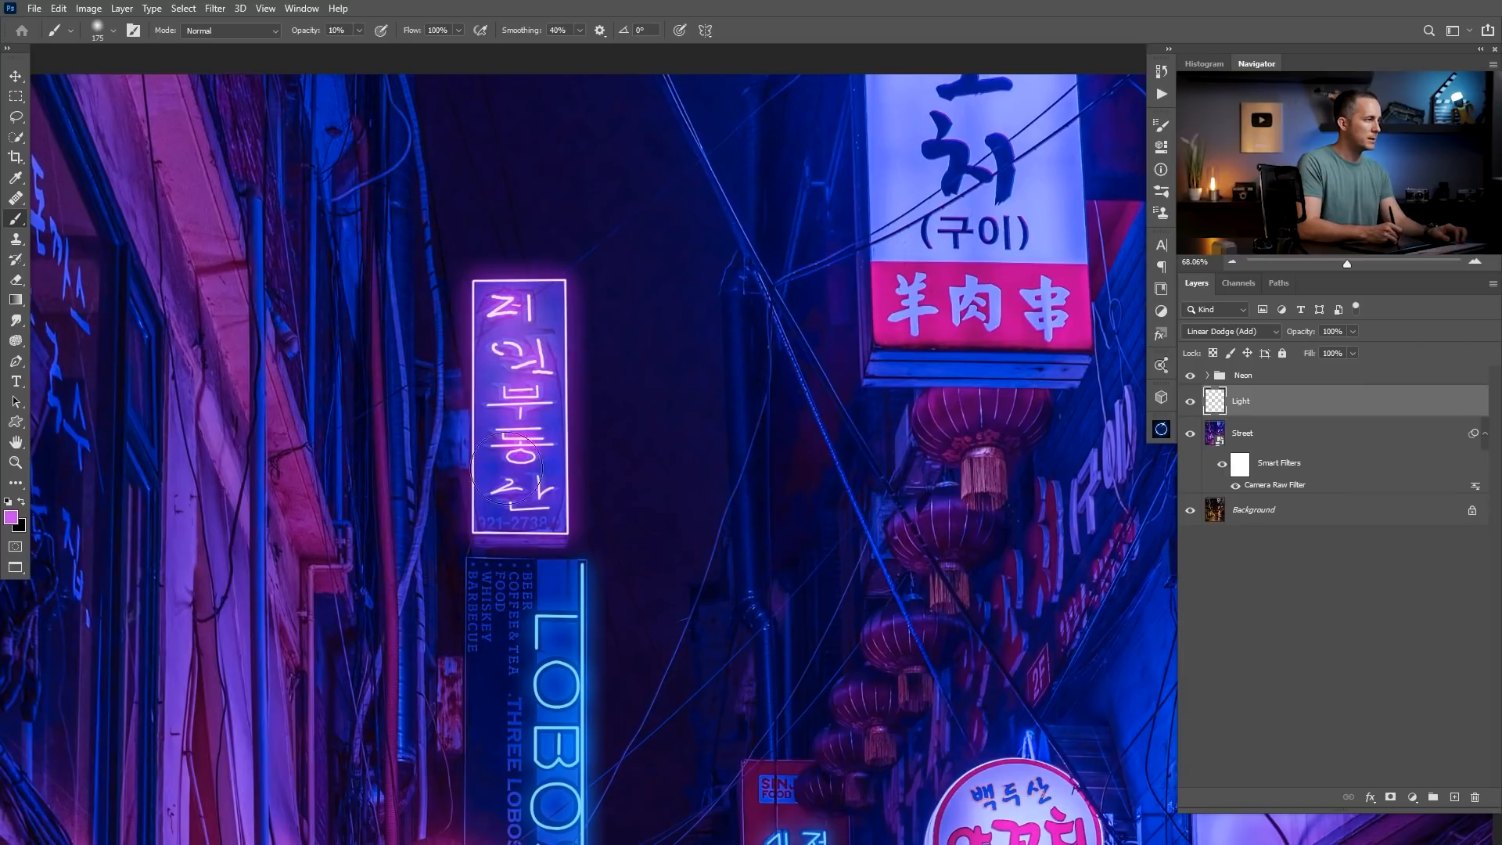
pyautogui.moveTo(534, 506)
pyautogui.mouseDown()
pyautogui.moveTo(489, 519)
pyautogui.moveTo(495, 404)
pyautogui.moveTo(540, 496)
pyautogui.moveTo(502, 479)
pyautogui.moveTo(494, 491)
pyautogui.mouseUp()
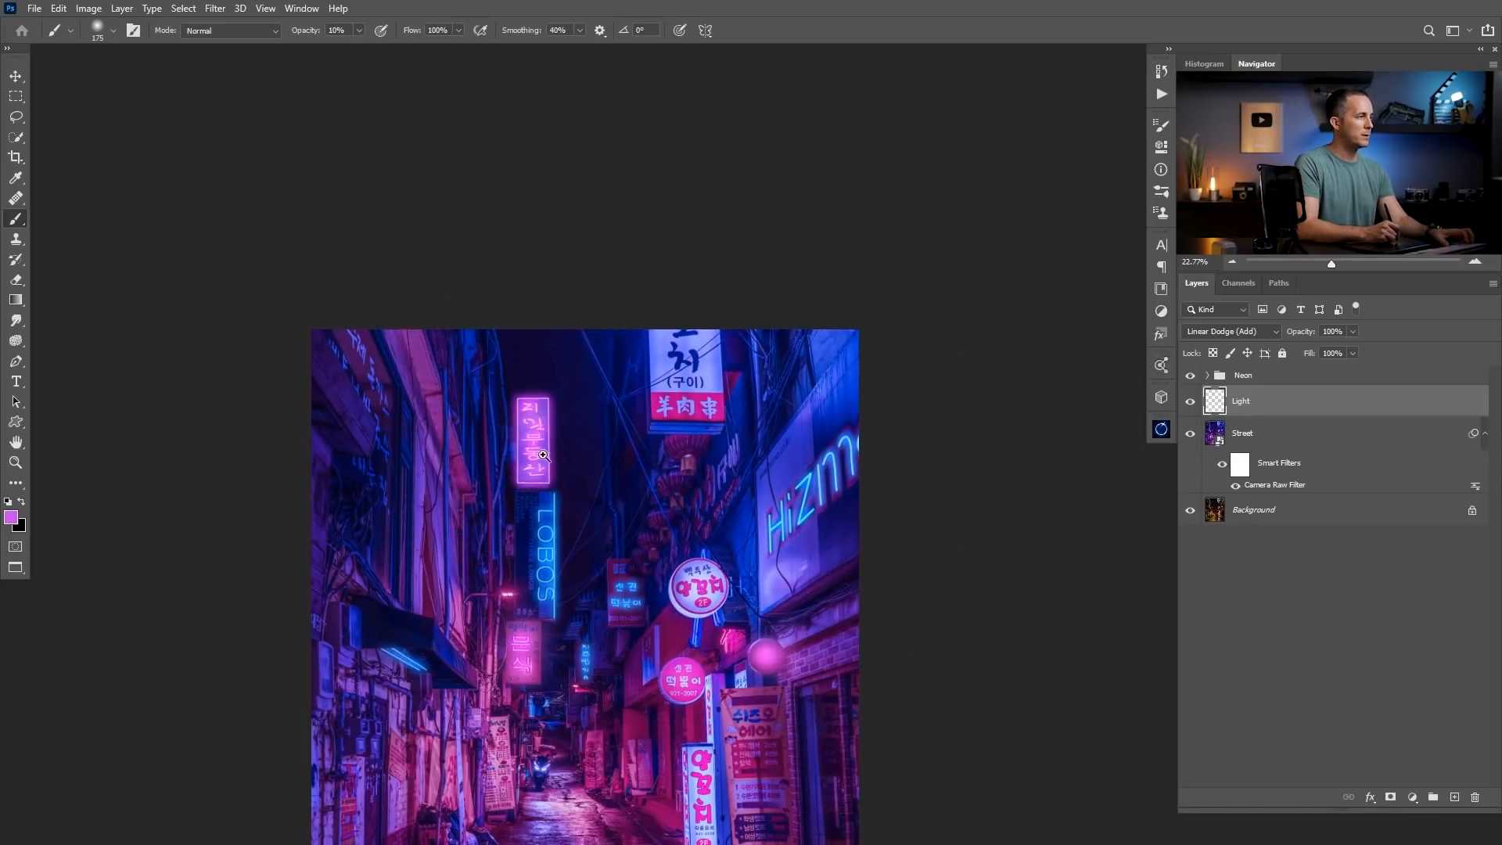
pyautogui.moveTo(547, 433); pyautogui.dragTo(562, 438)
# Paint faint pink light over the alley and its left walls with a large soft brush, varying from 1400 to 700 px.
pyautogui.moveTo(544, 625); pyautogui.dragTo(511, 359)
pyautogui.moveTo(621, 547); pyautogui.dragTo(616, 548)
pyautogui.moveTo(631, 566); pyautogui.dragTo(644, 481)
pyautogui.press(']')
pyautogui.press(']')
pyautogui.press(']')
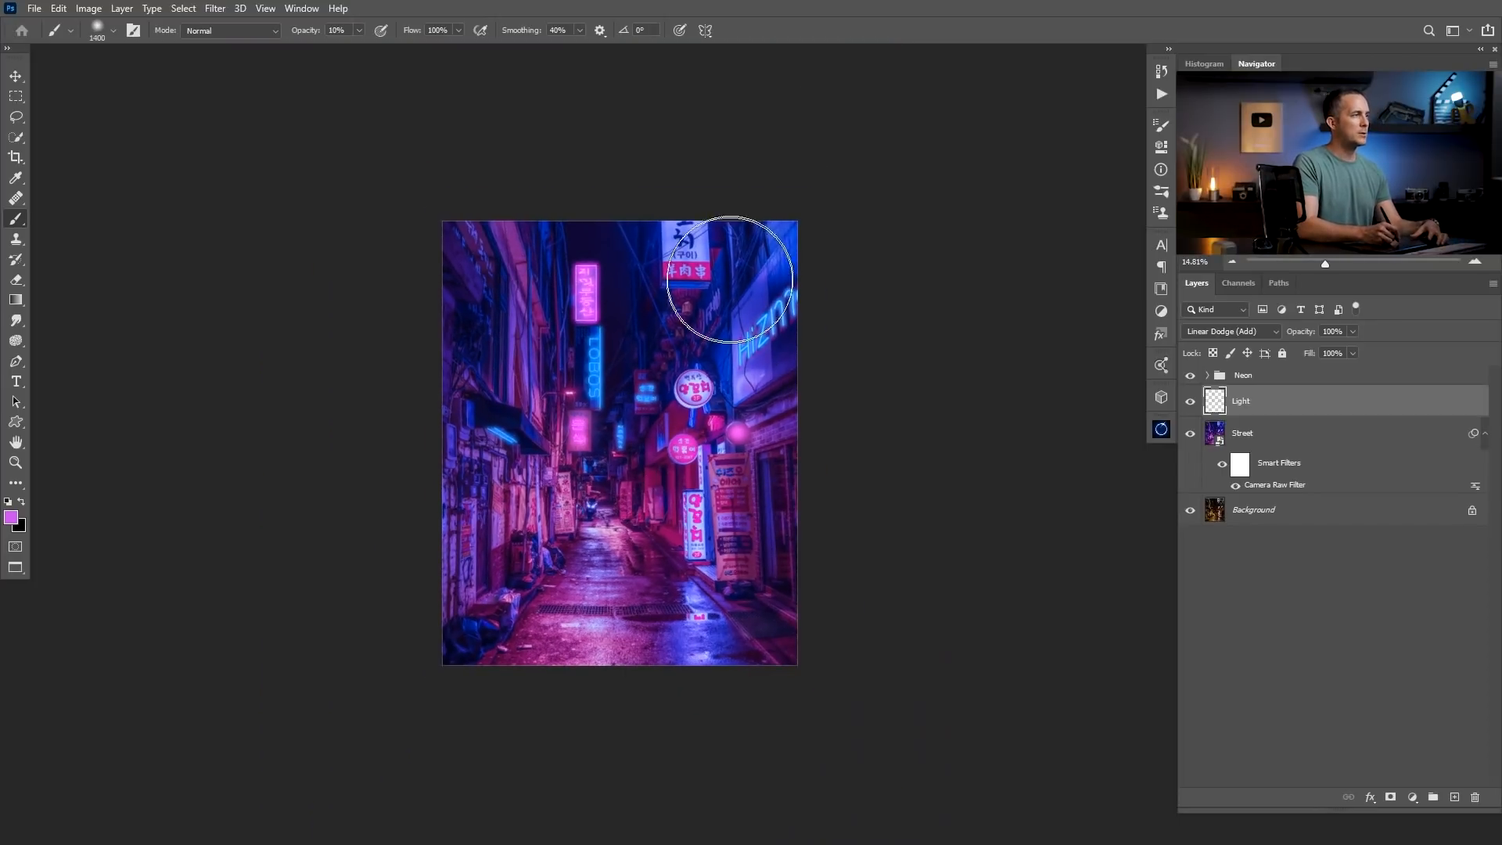
pyautogui.moveTo(530, 426)
pyautogui.mouseDown()
pyautogui.moveTo(553, 466)
pyautogui.moveTo(529, 528)
pyautogui.moveTo(525, 513)
pyautogui.moveTo(472, 580)
pyautogui.moveTo(506, 512)
pyautogui.mouseUp()
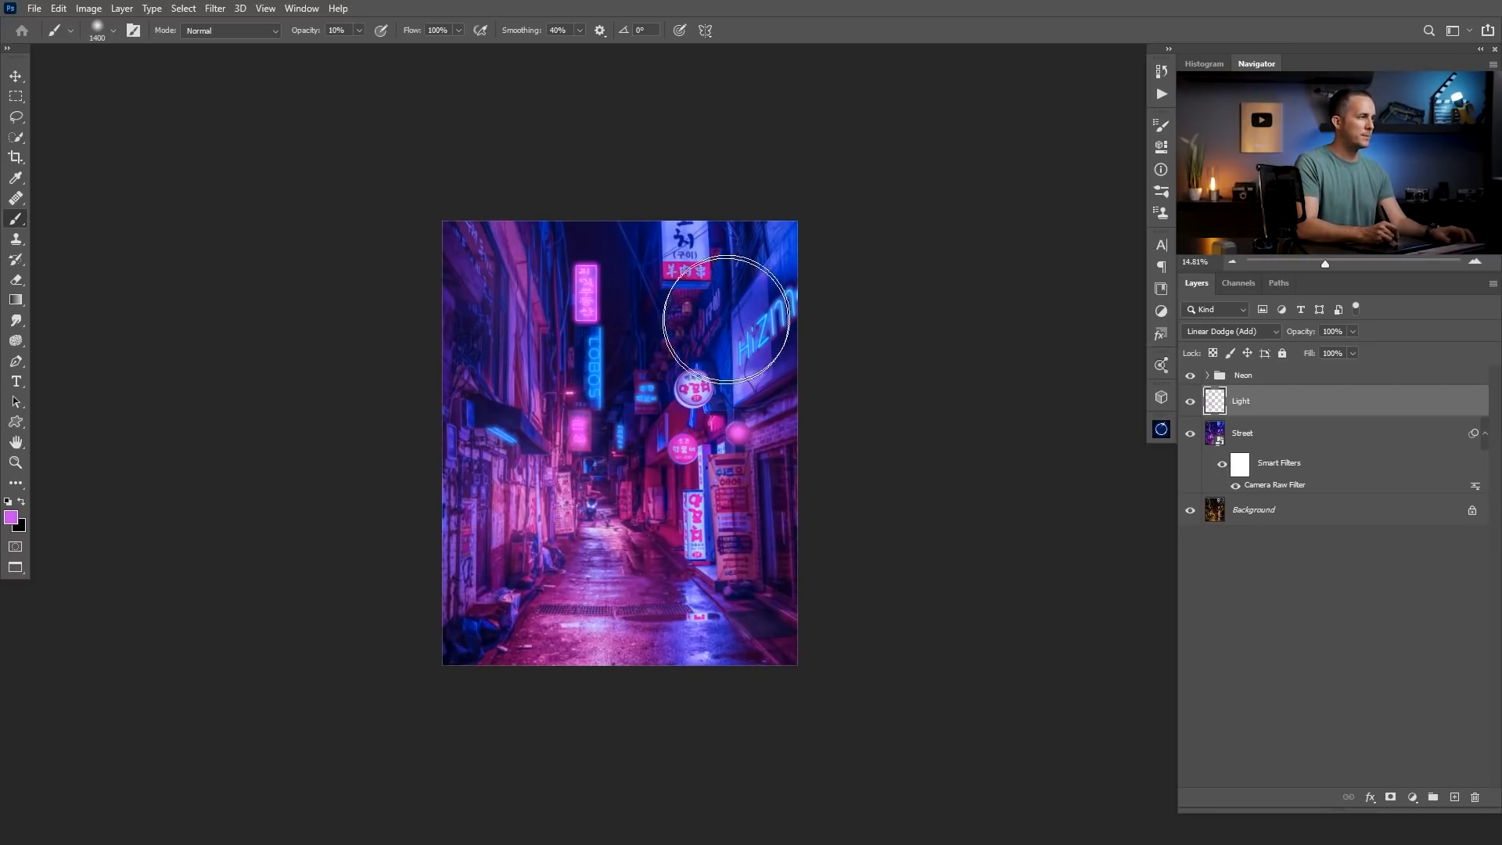
pyautogui.press('[')
pyautogui.press('[')
pyautogui.press('[')
pyautogui.press('[')
pyautogui.press('[')
pyautogui.press('[')
pyautogui.press('[')
pyautogui.press('[')
pyautogui.press(']')
pyautogui.press(']')
pyautogui.press(']')
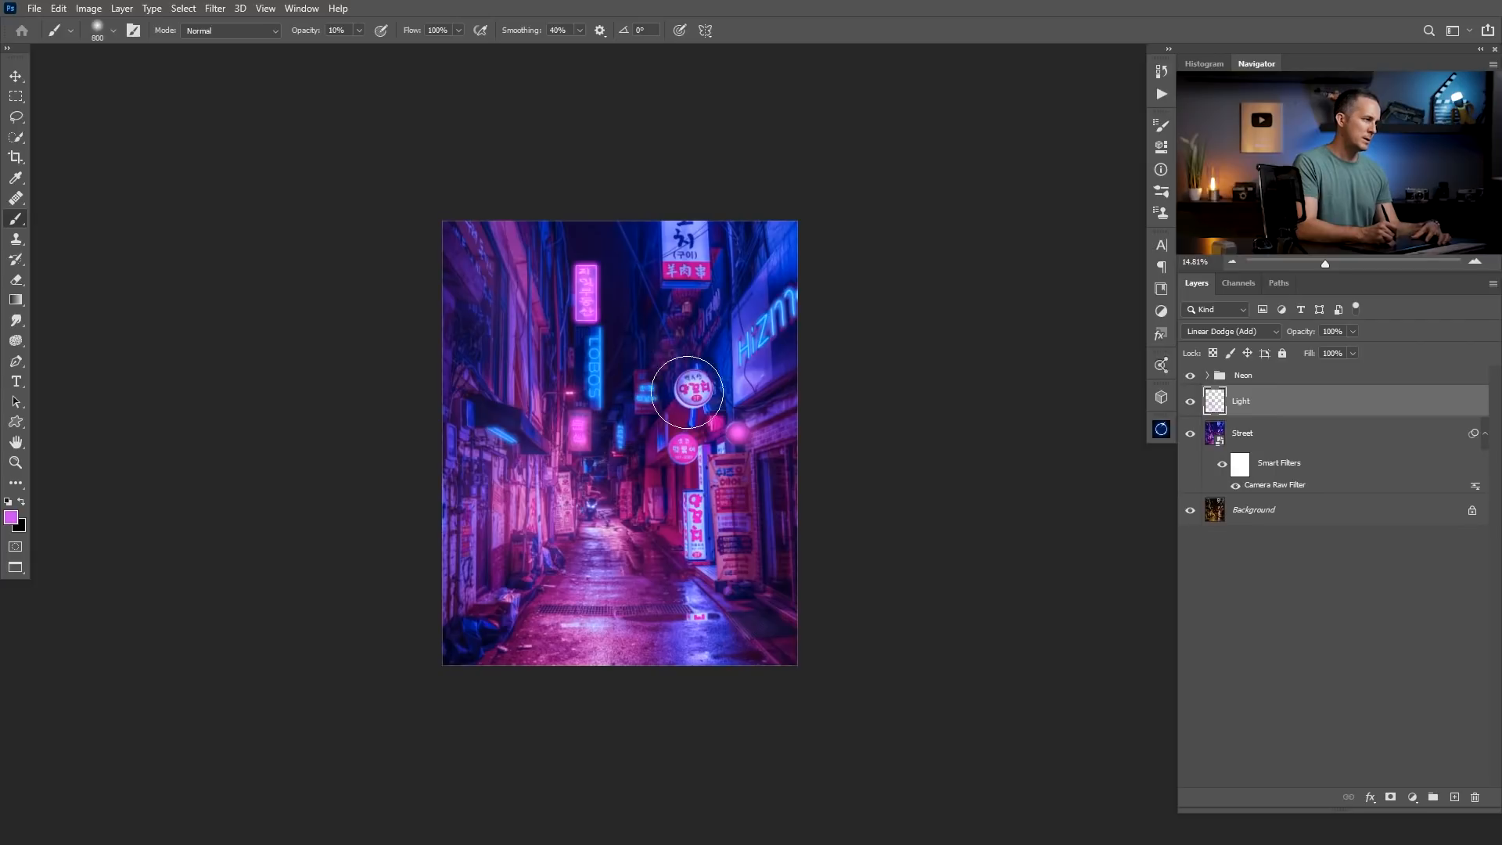
pyautogui.scroll(5, 589, 464)
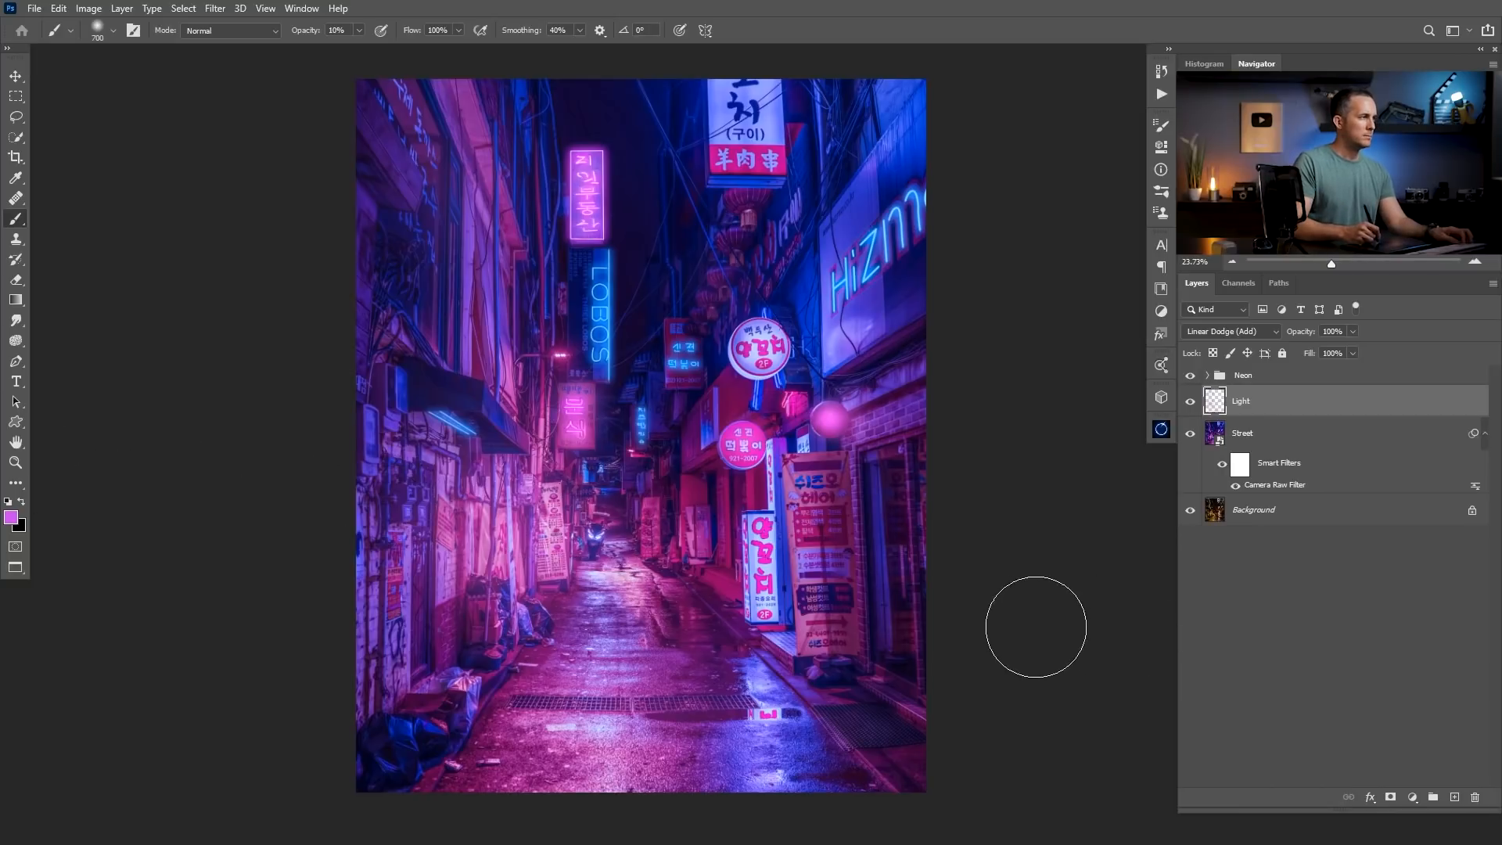
# Sample blue from the neon signs and paint a soft blue glow around the LOBOS and Hizmo signs with a 300 to 500 px brush.
pyautogui.keyDown('alt'); pyautogui.click(600, 298); pyautogui.keyUp('alt')
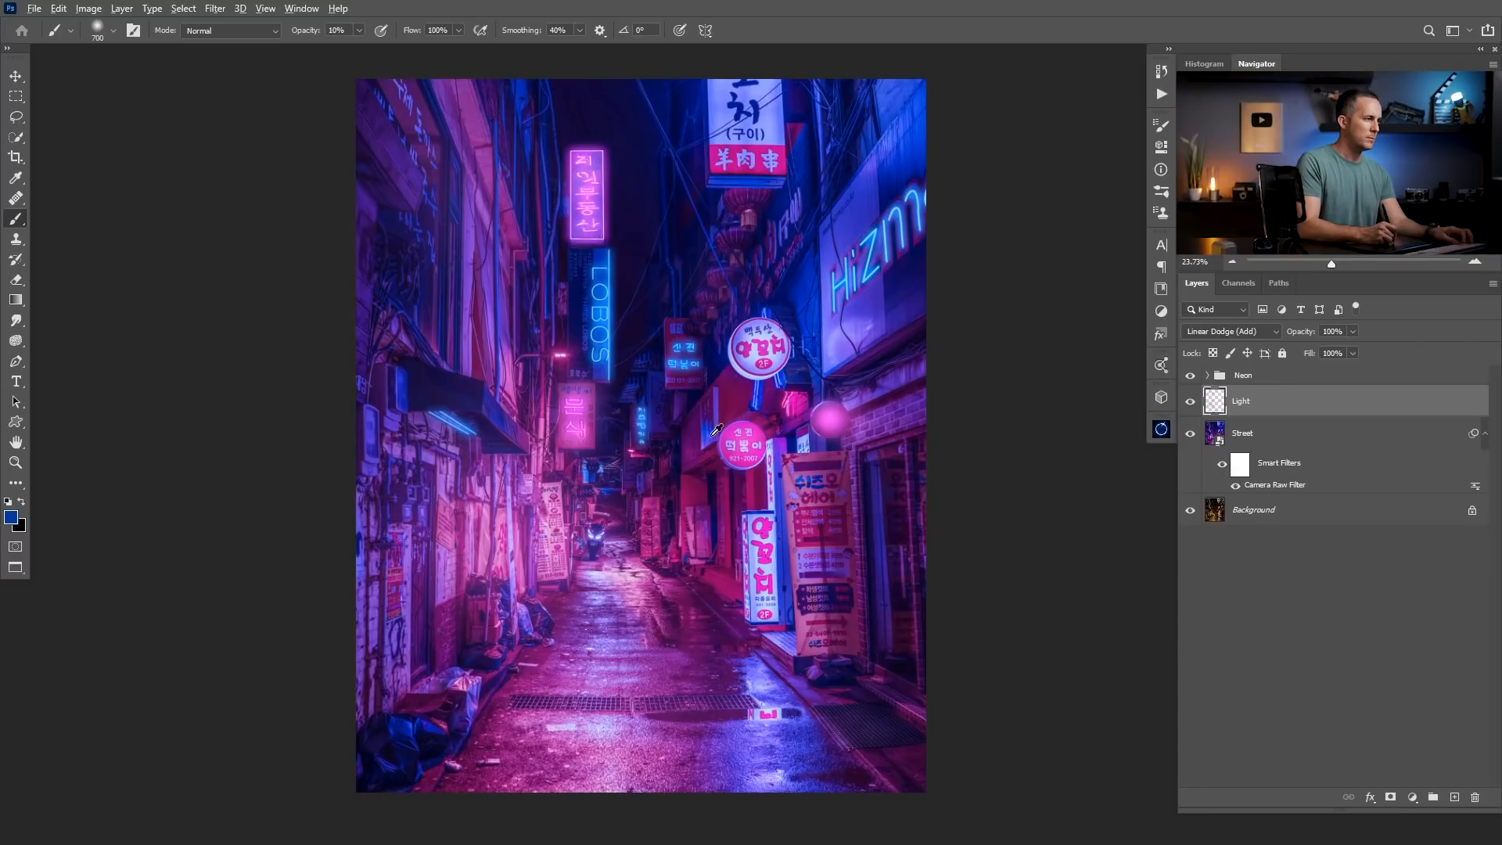
pyautogui.keyDown('alt'); pyautogui.click(647, 423); pyautogui.keyUp('alt')
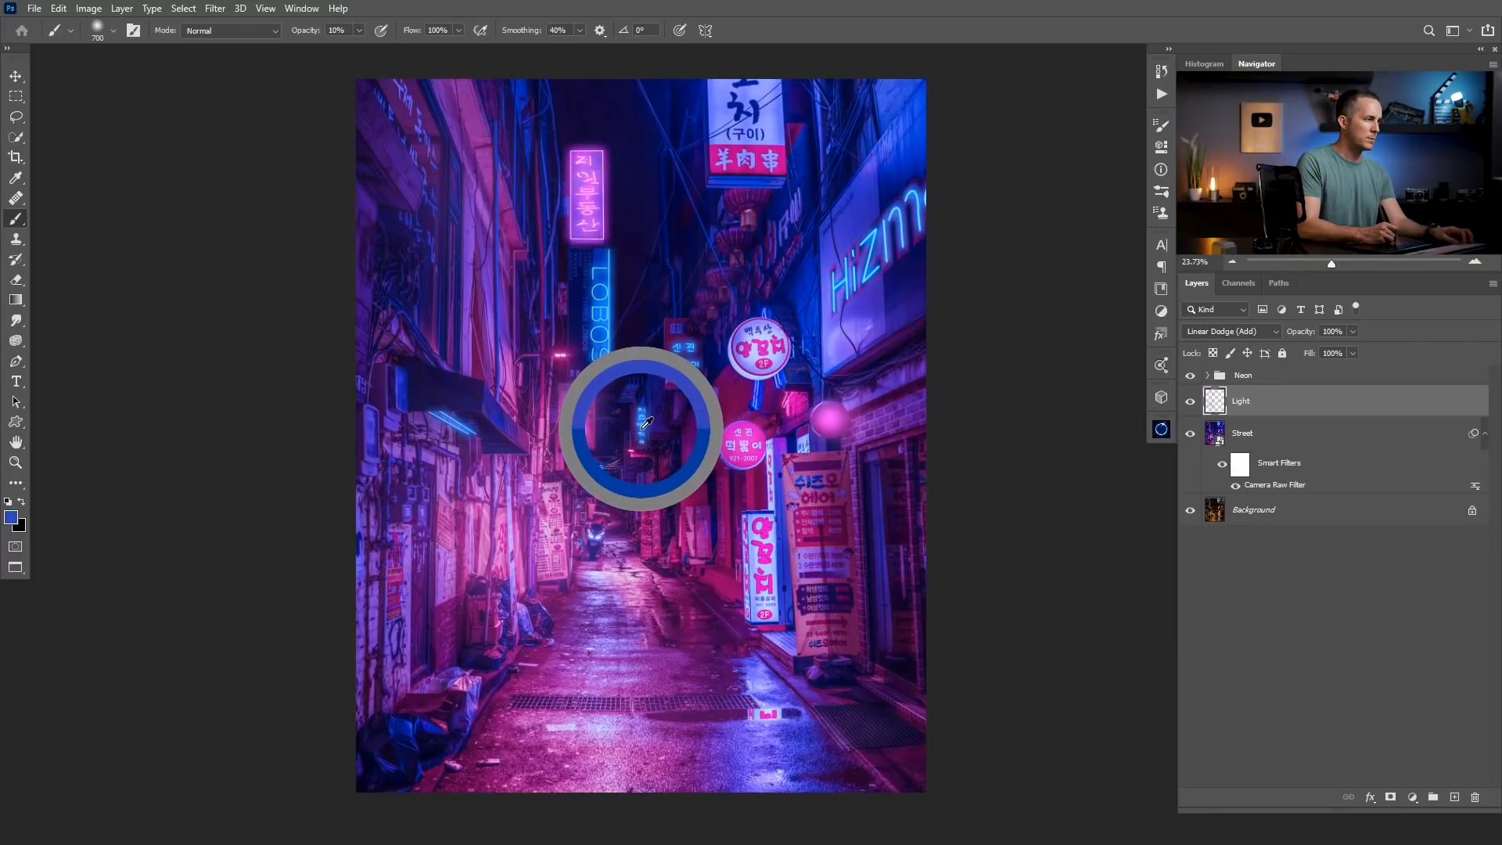
pyautogui.press('[')
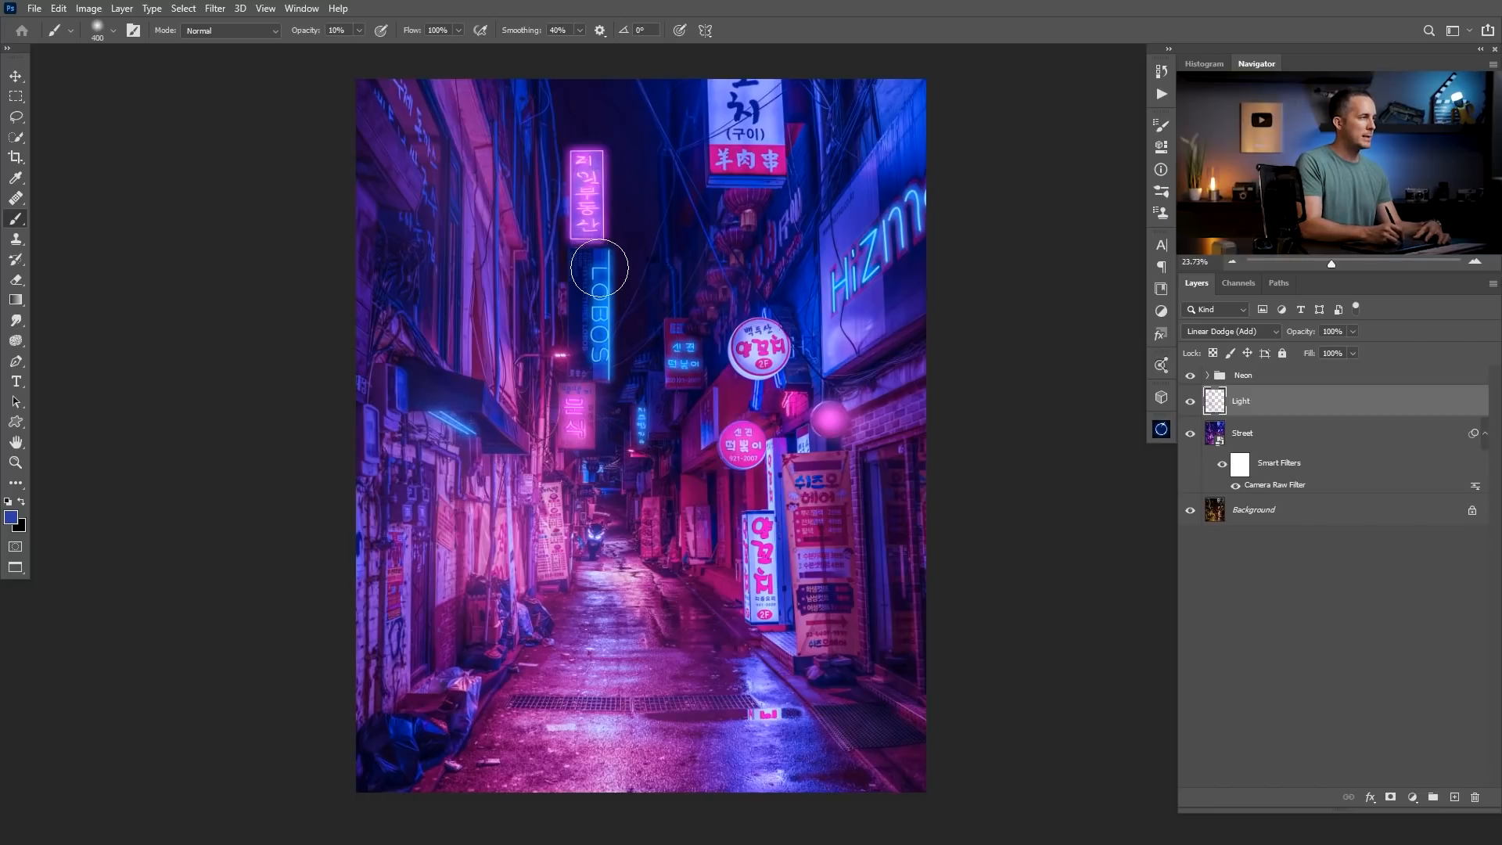
pyautogui.scroll(3, 593, 283)
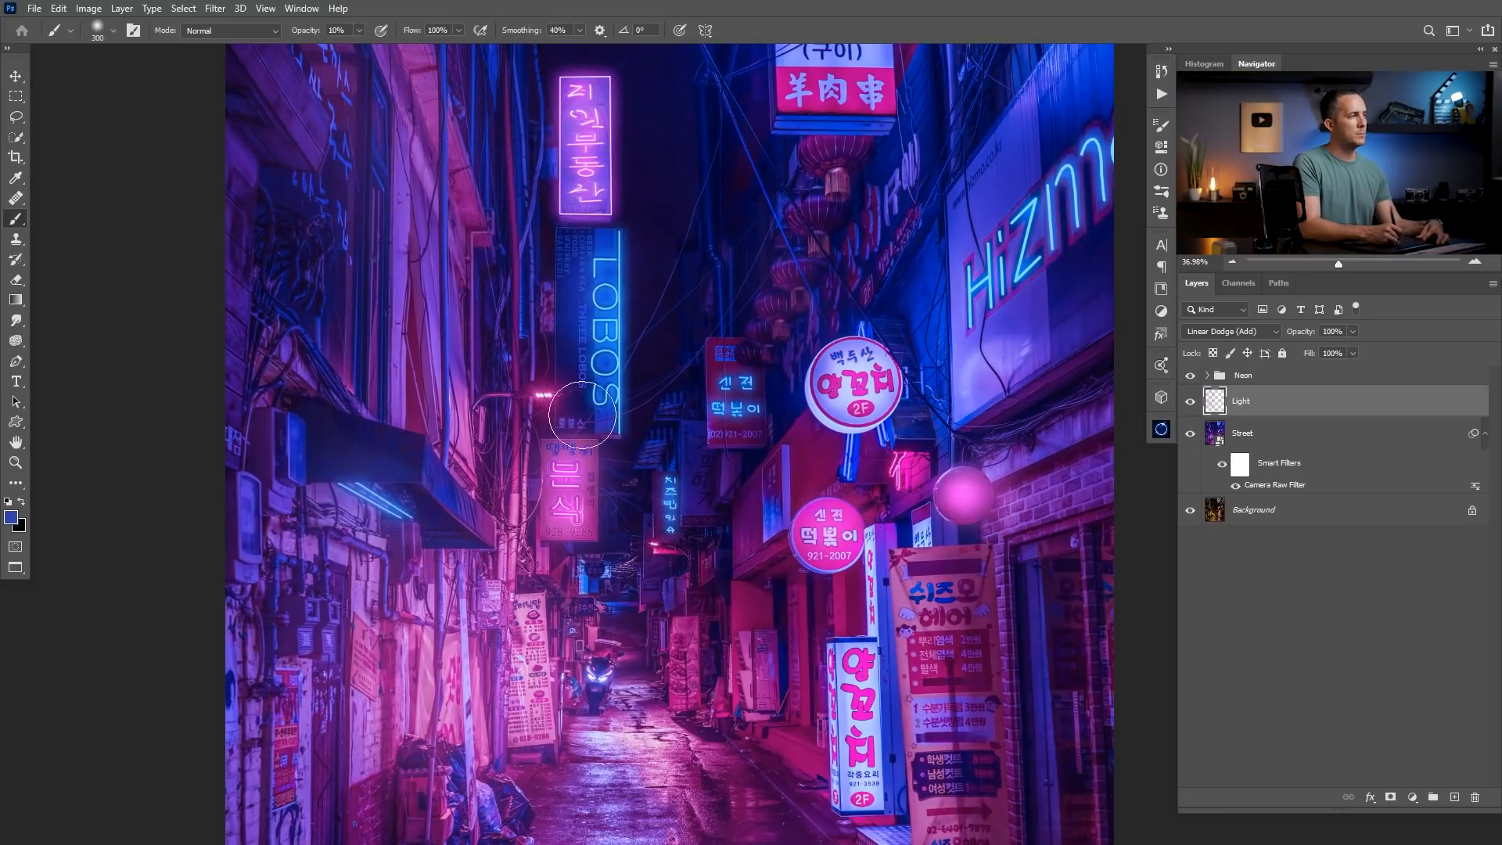
pyautogui.moveTo(1063, 226); pyautogui.dragTo(866, 314)
pyautogui.press(']')
pyautogui.press(']')
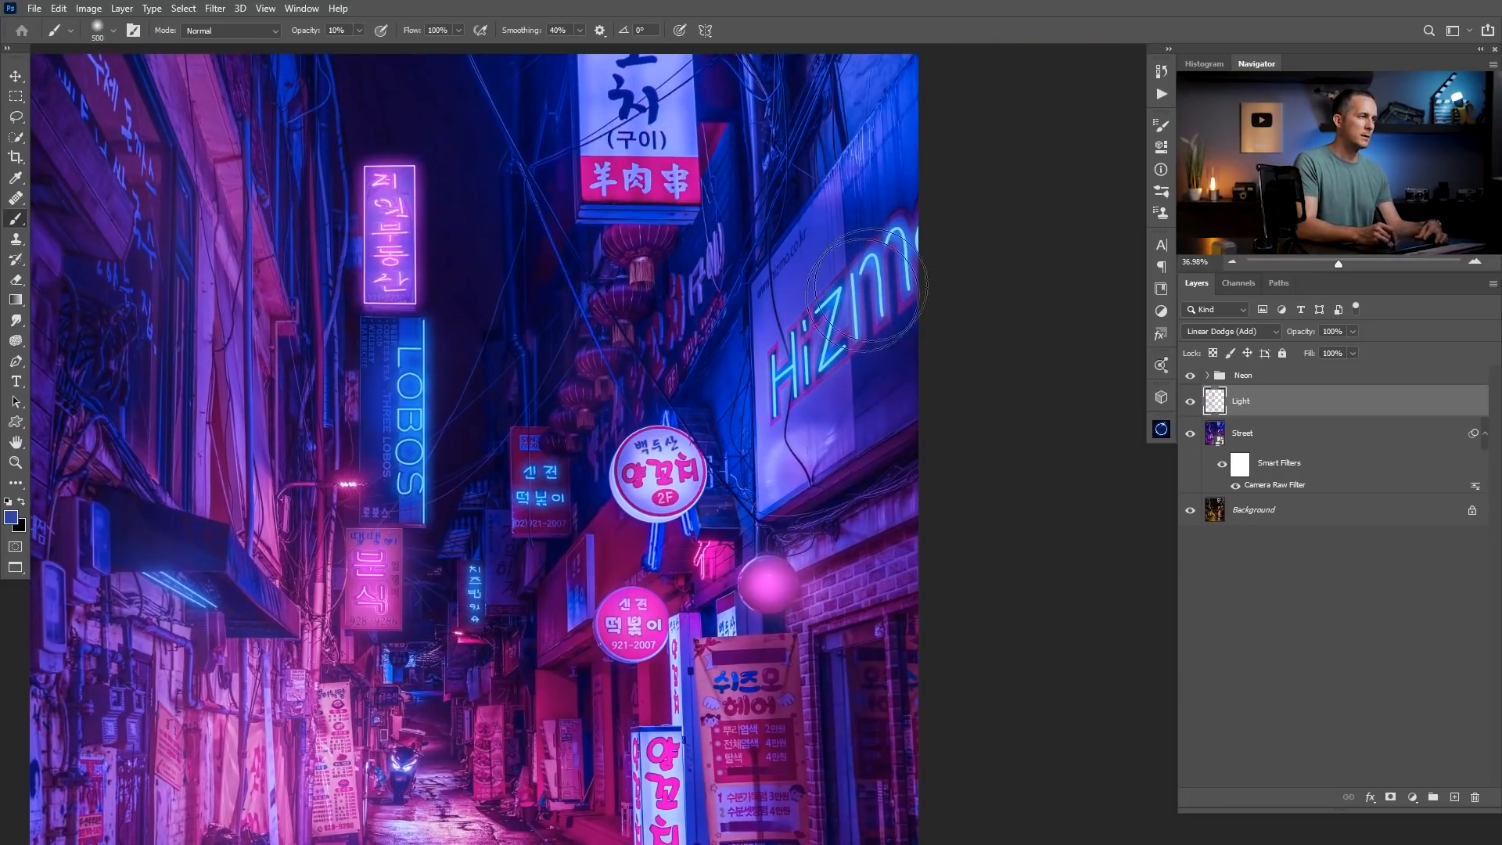
# Paint a soft blue glow over the small distant blue sign with the brush reduced to 200 px.
pyautogui.press('[')
pyautogui.press('[')
pyautogui.press('[')
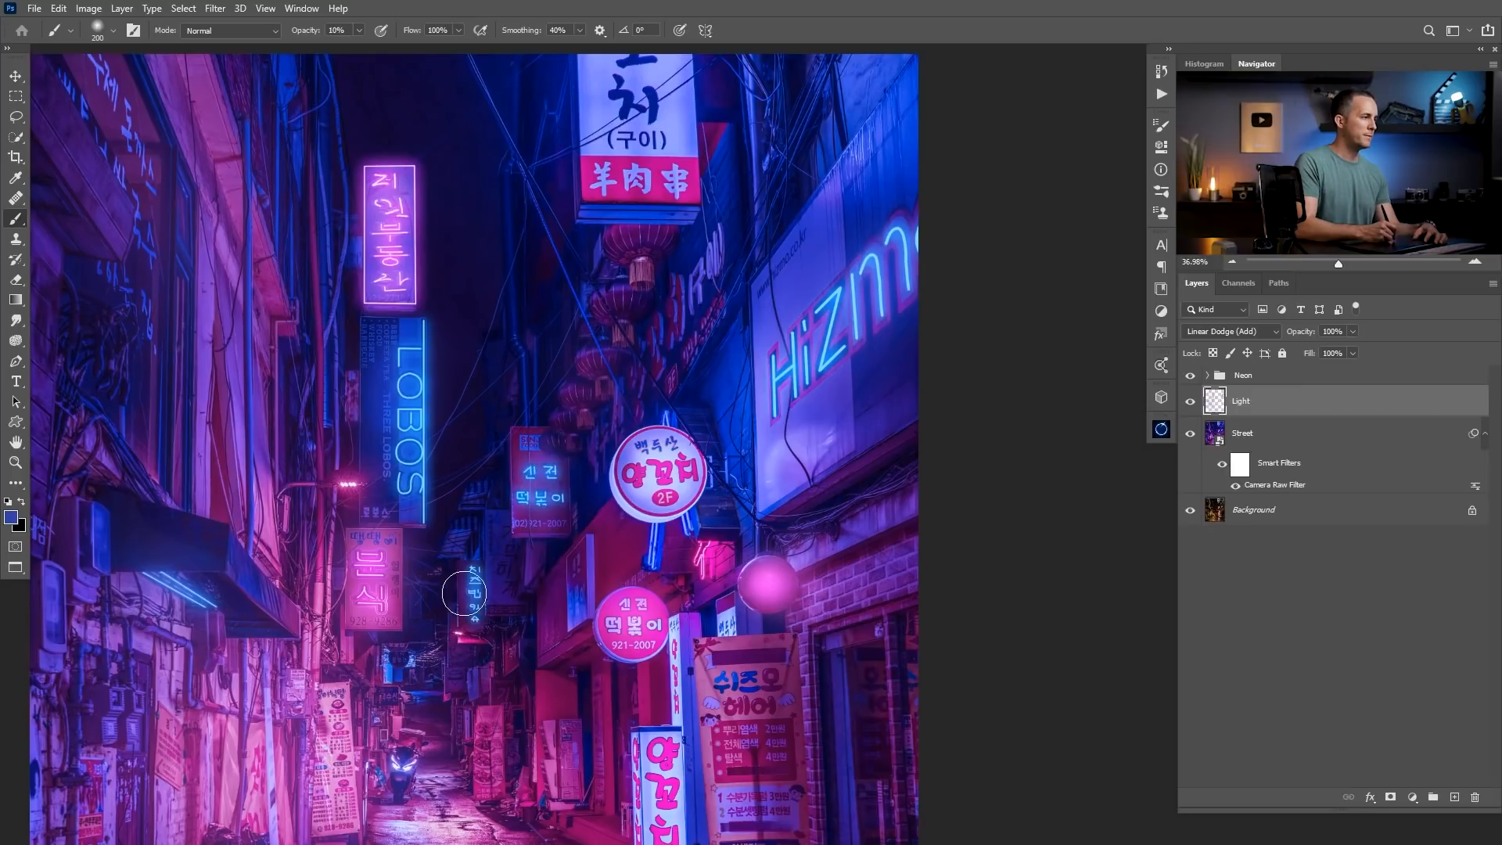
# Paint faint blue light over the lower street and the left wall with a soft brush between 1000 and 1200 px.
pyautogui.press(']')
pyautogui.press(']')
pyautogui.press(']')
pyautogui.press(']')
pyautogui.press(']')
pyautogui.press(']')
pyautogui.press(']')
pyautogui.press(']')
pyautogui.press(']')
pyautogui.press(']')
pyautogui.press(']')
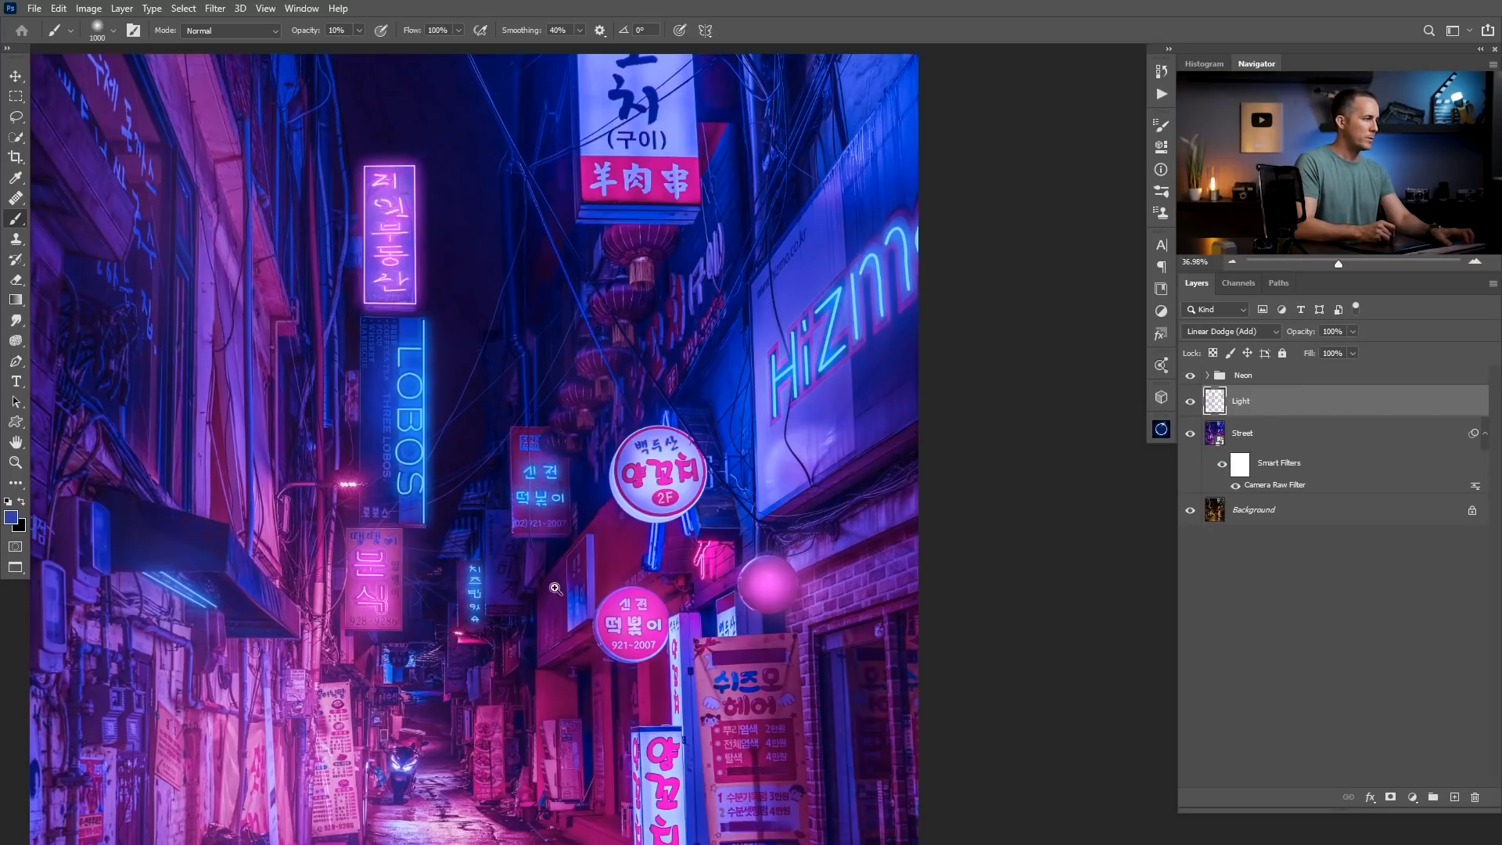
pyautogui.scroll(-5, 567, 500)
pyautogui.press(']')
pyautogui.press(']')
pyautogui.press(']')
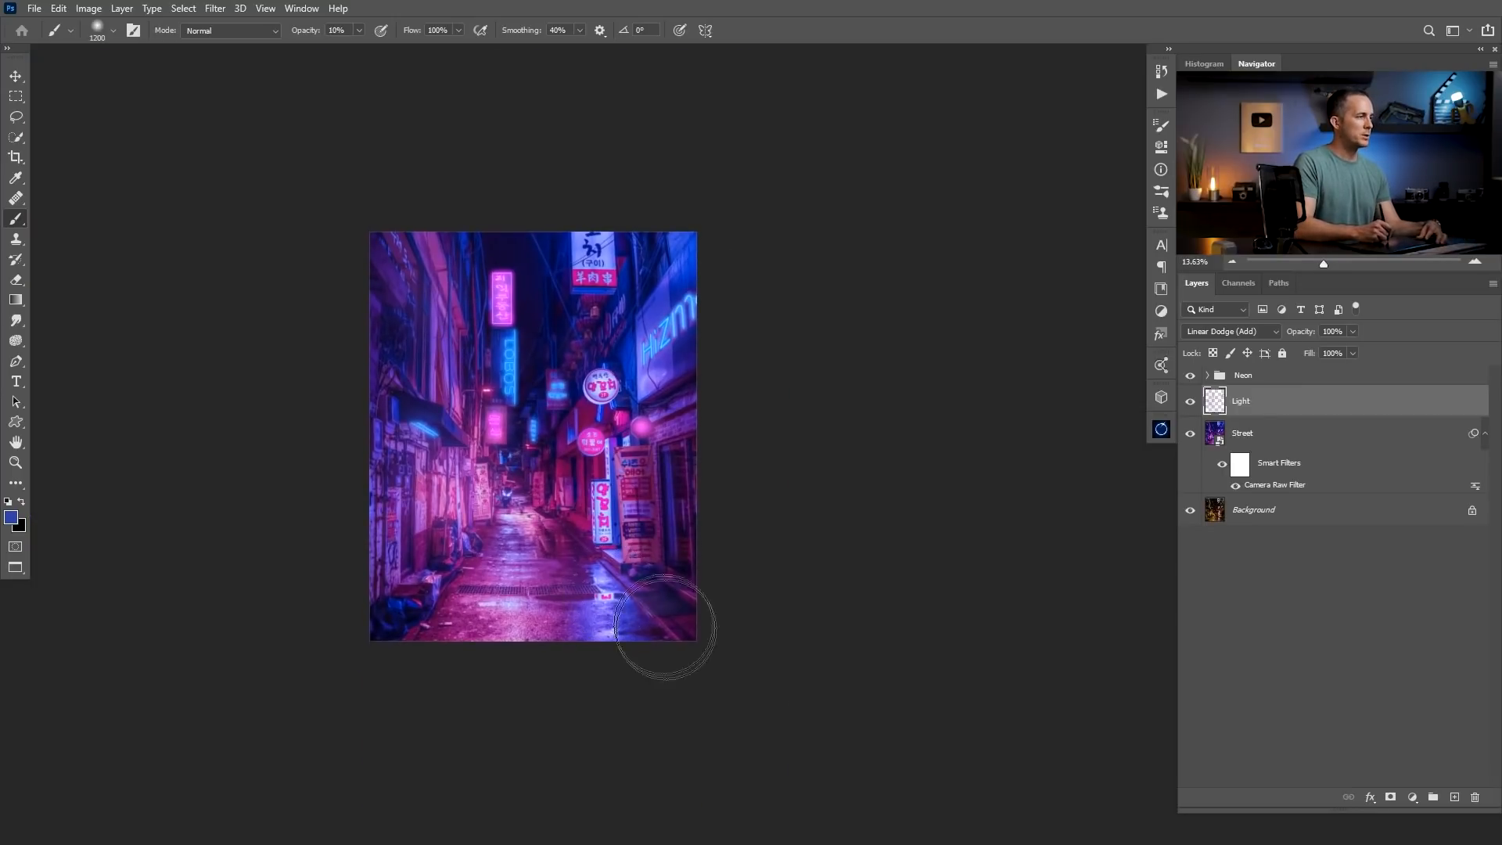
pyautogui.press('[')
pyautogui.press('[')
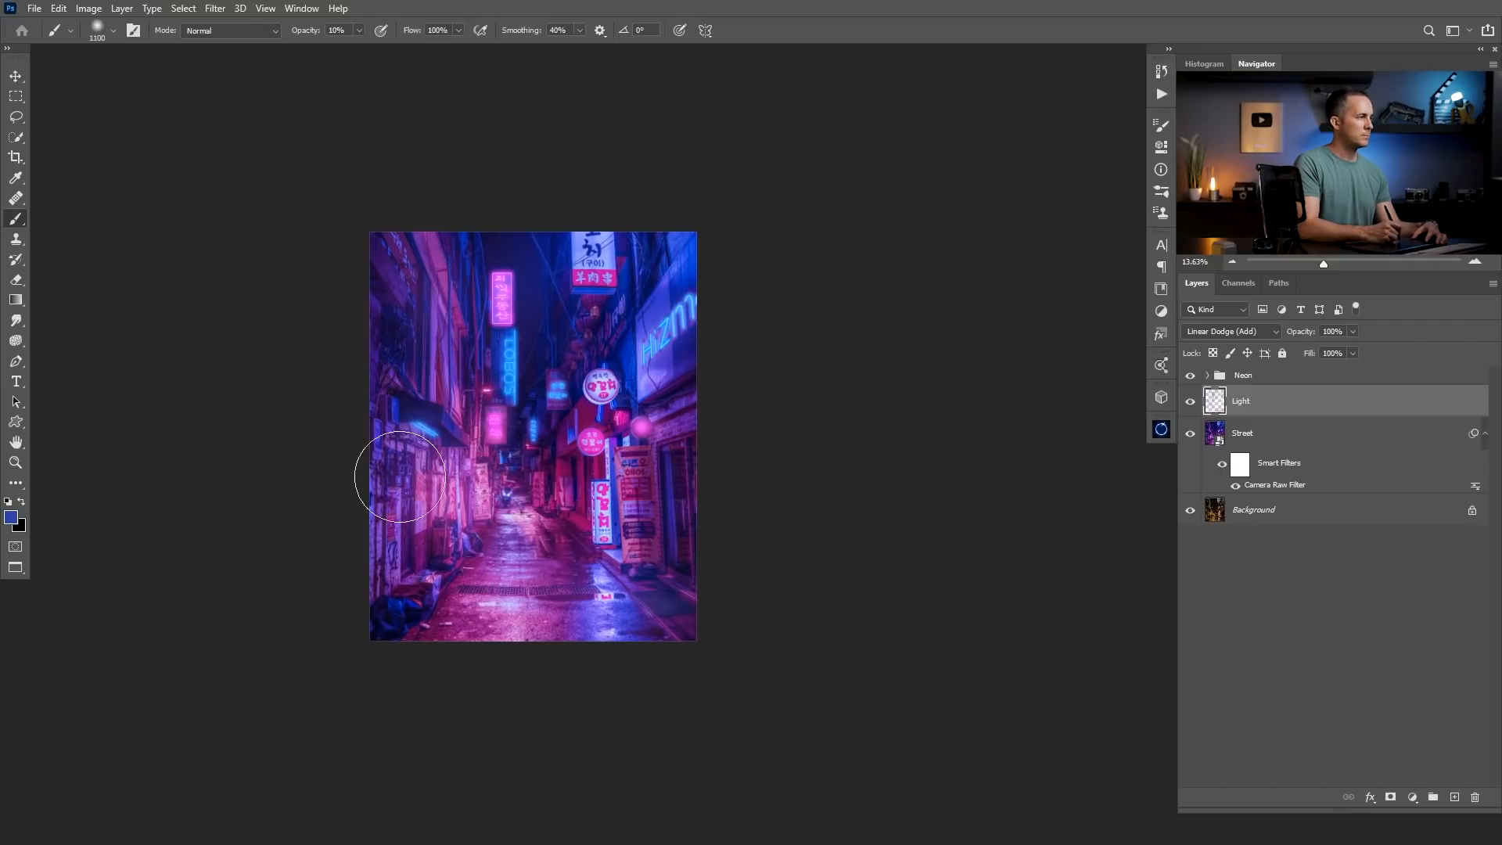
pyautogui.press('[')
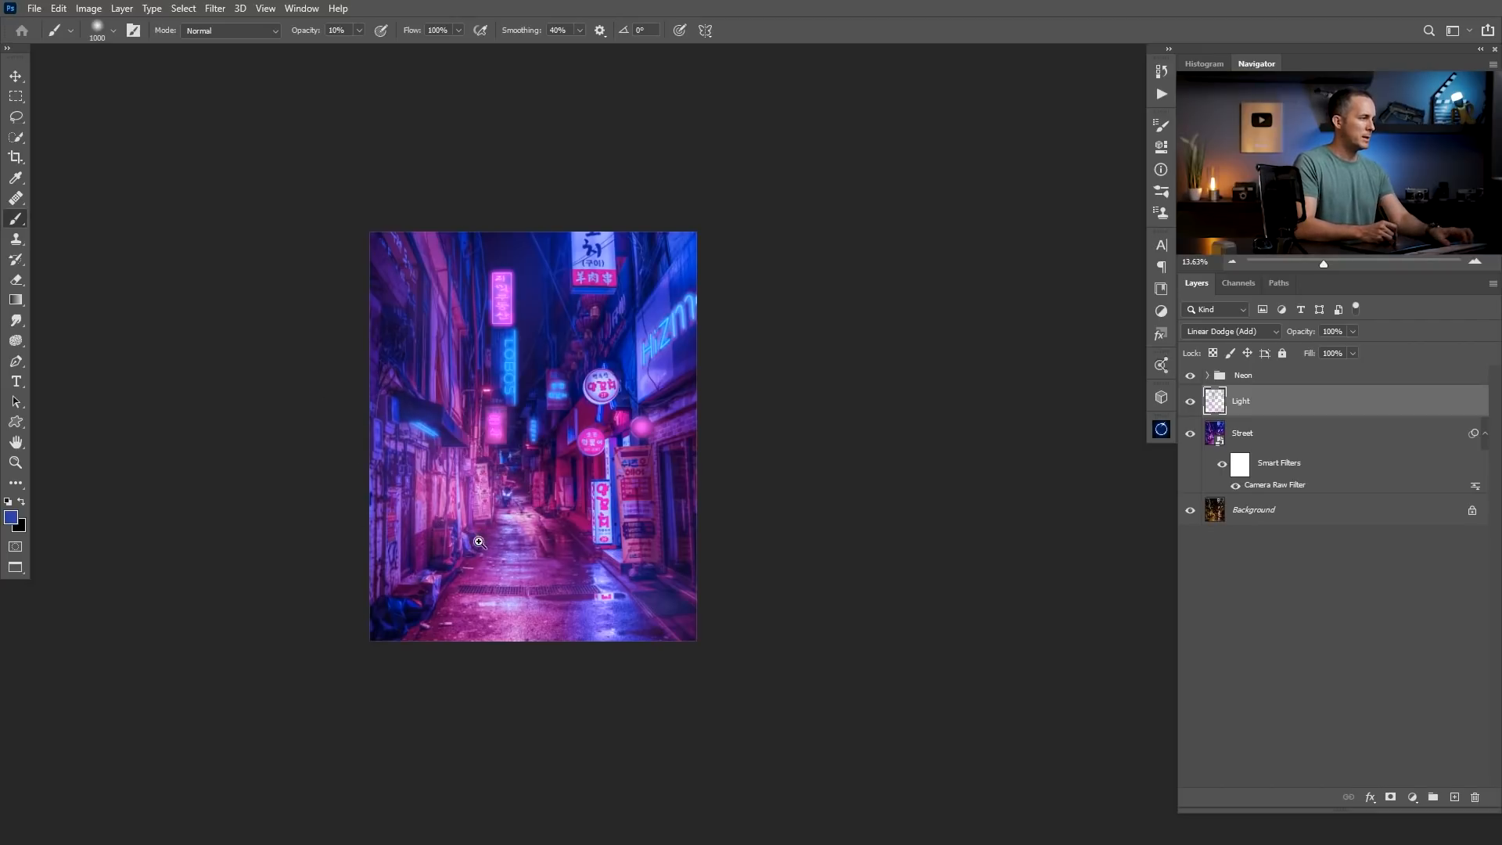
# Paint a small blue glow around the scooter at the end of the alley with a 250 px brush.
pyautogui.moveTo(479, 542); pyautogui.dragTo(516, 541)
pyautogui.press('[')
pyautogui.press('[')
pyautogui.press('[')
pyautogui.press('[')
pyautogui.press('[')
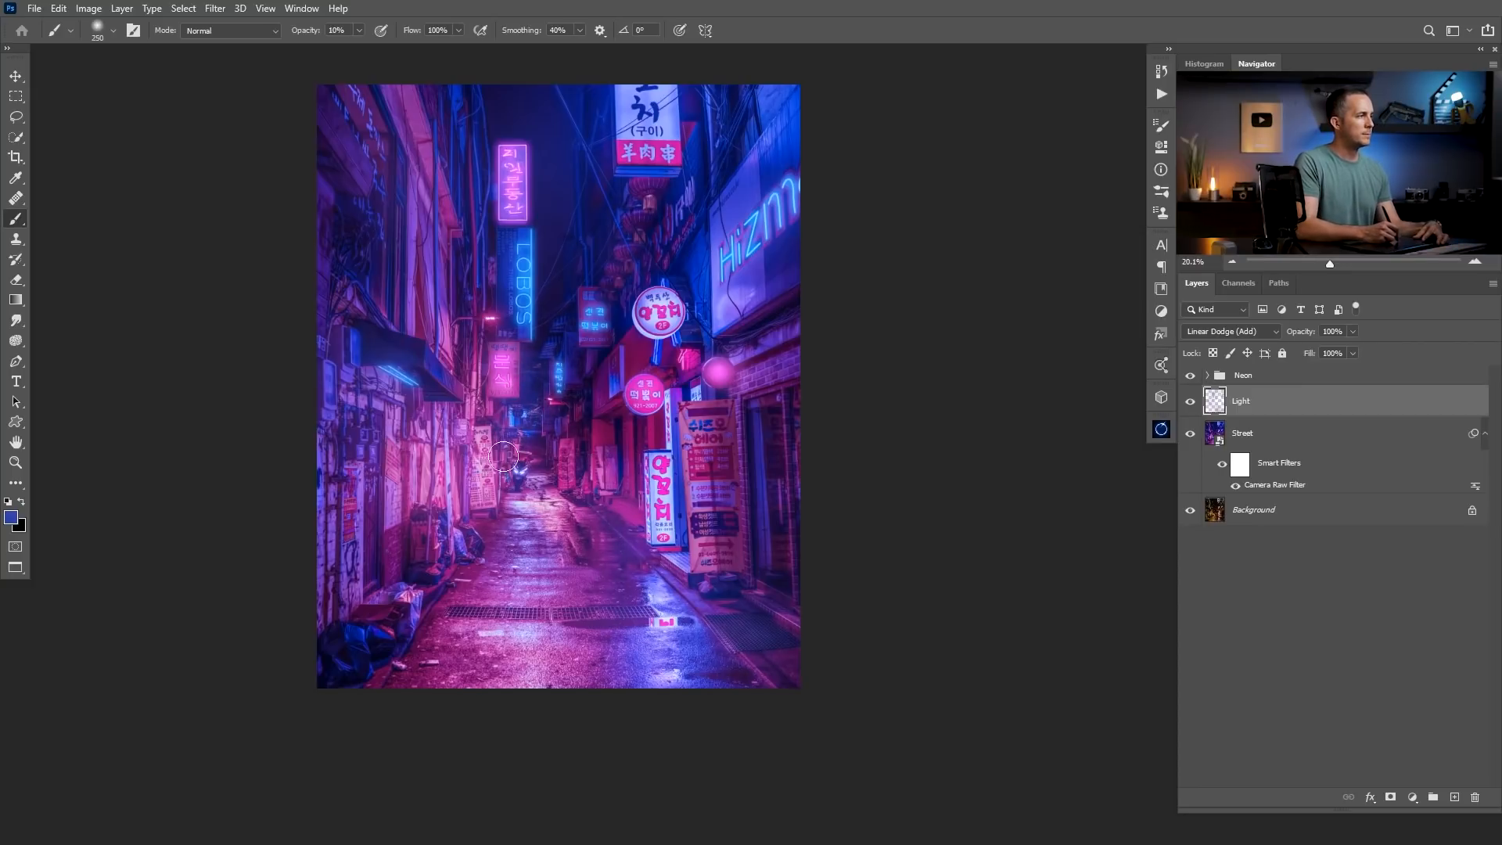
# Create a layer named Light 02 above the Neon group and set its blend mode to Linear Dodge (Add).
pyautogui.click(1335, 381)
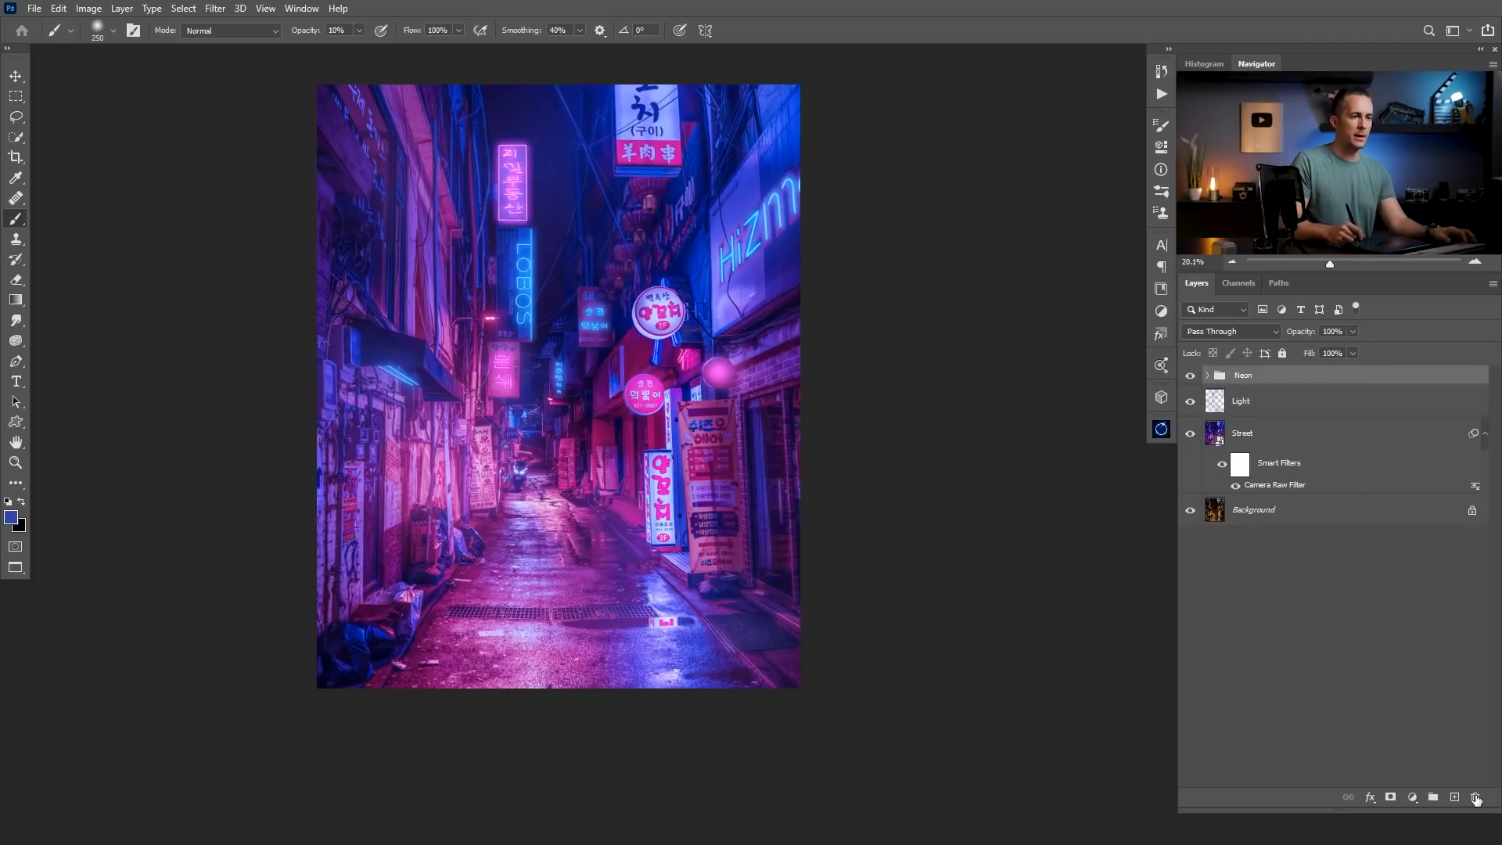
pyautogui.click(1454, 796)
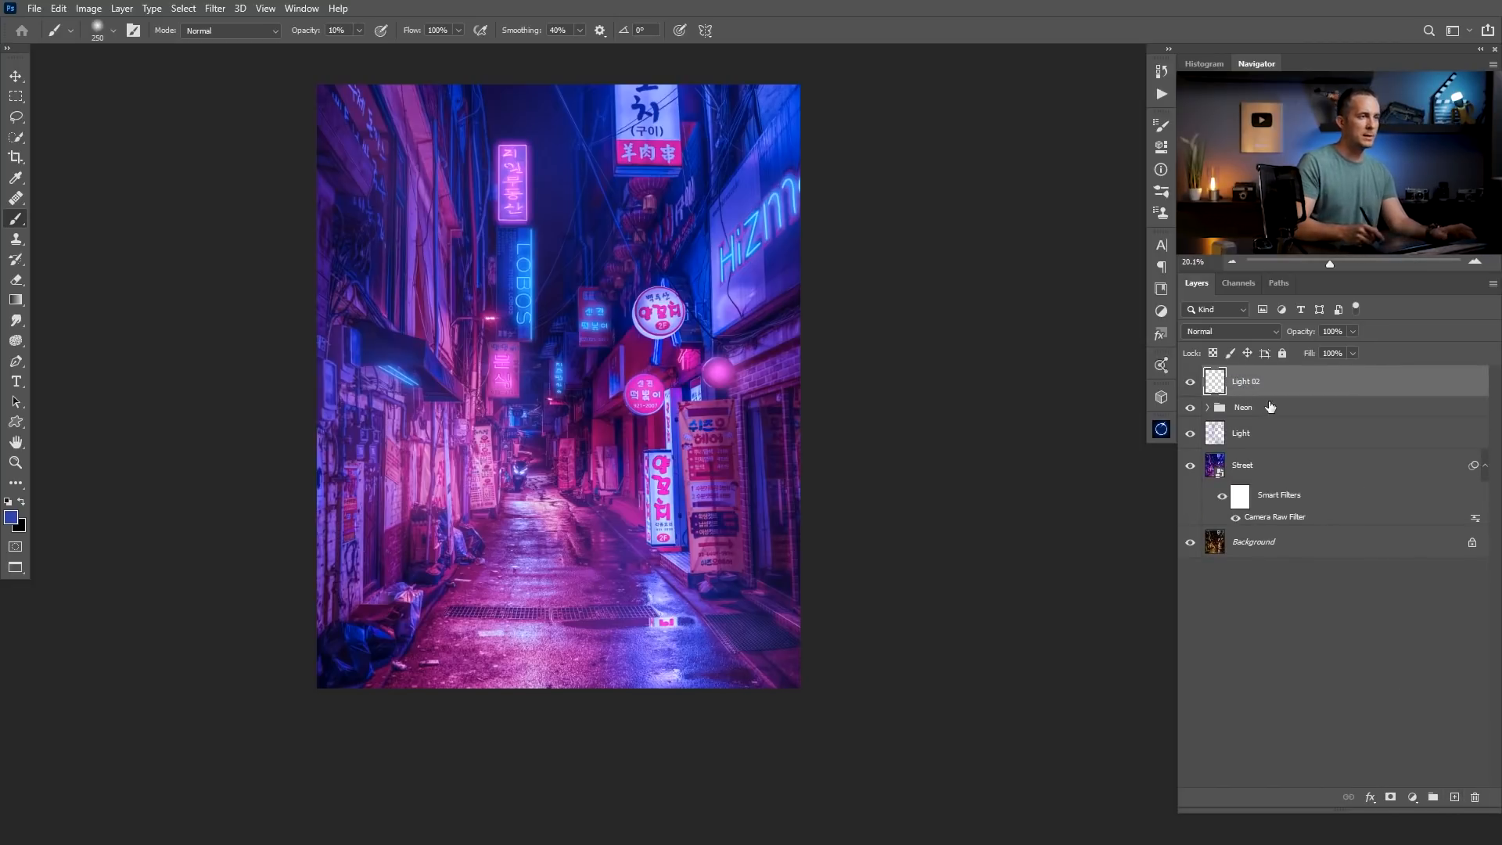
pyautogui.click(1243, 332)
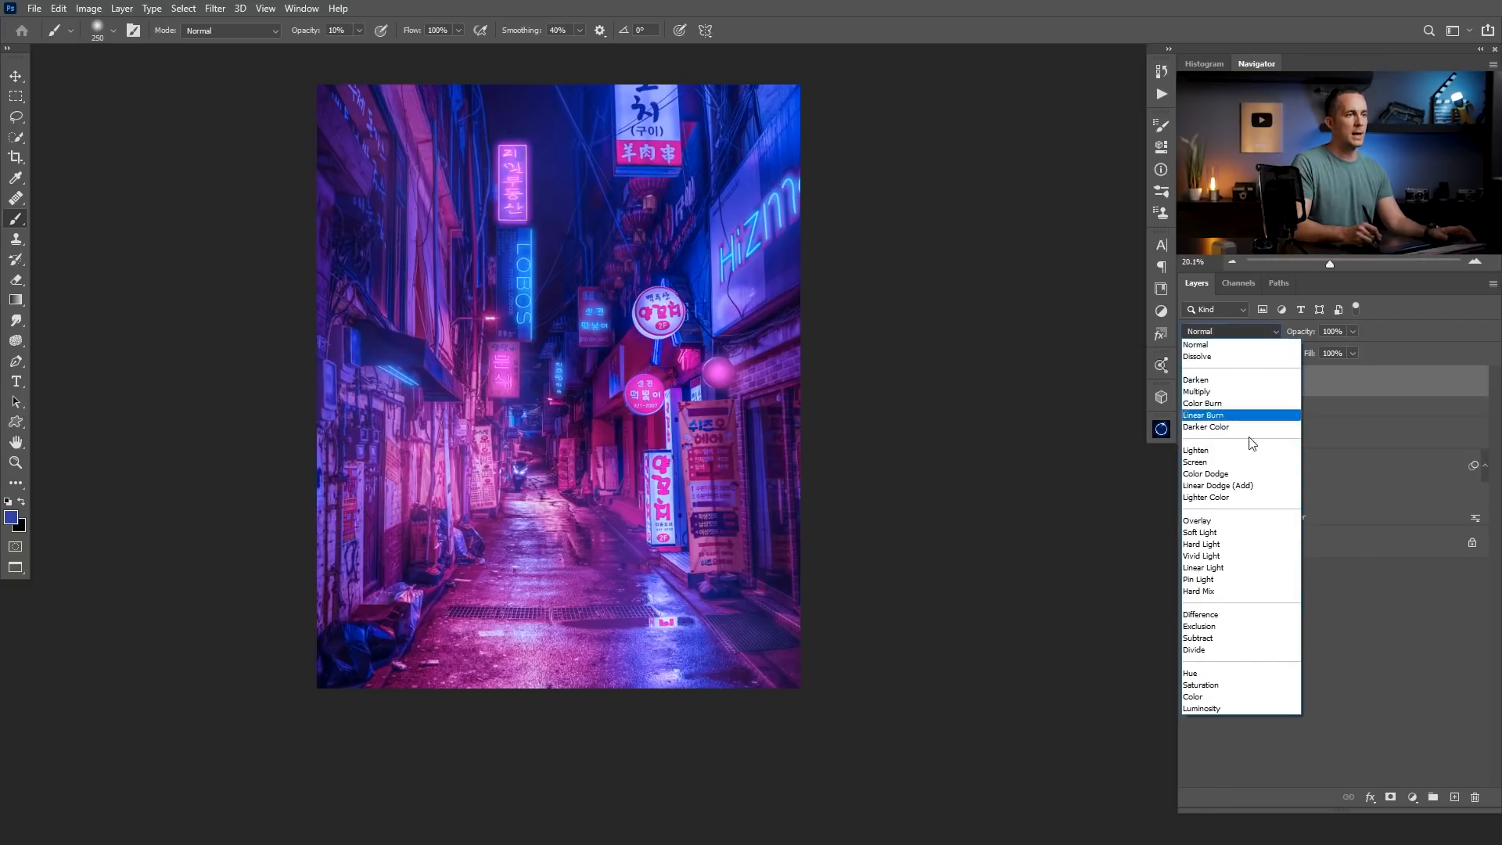
pyautogui.click(1246, 486)
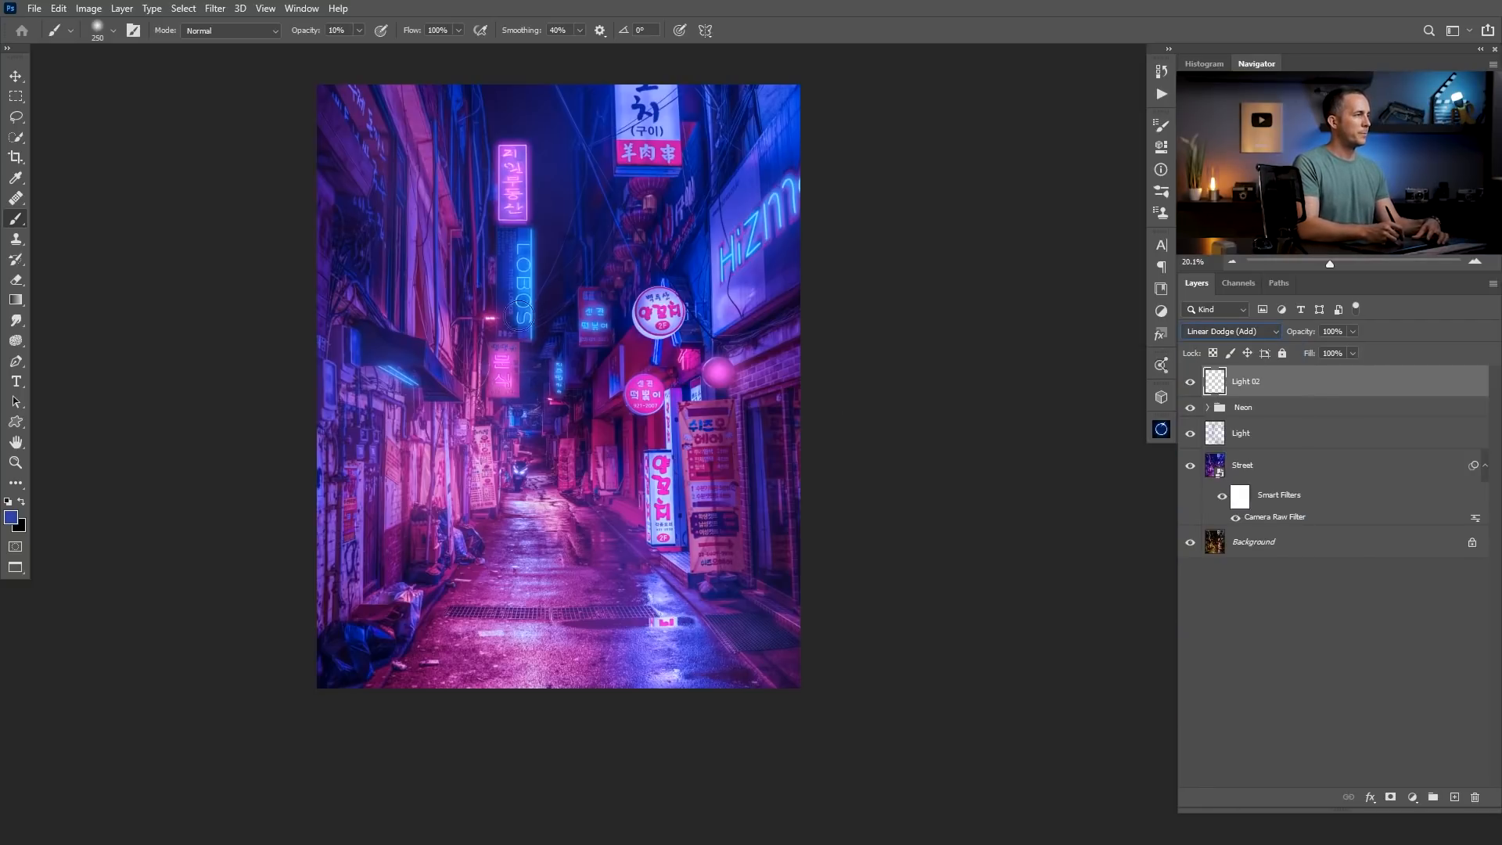
# Set the foreground to a saturated blue and paint faint light around the LOBOS sign and sky with a soft brush up to 1300 px.
pyautogui.click(11, 517)
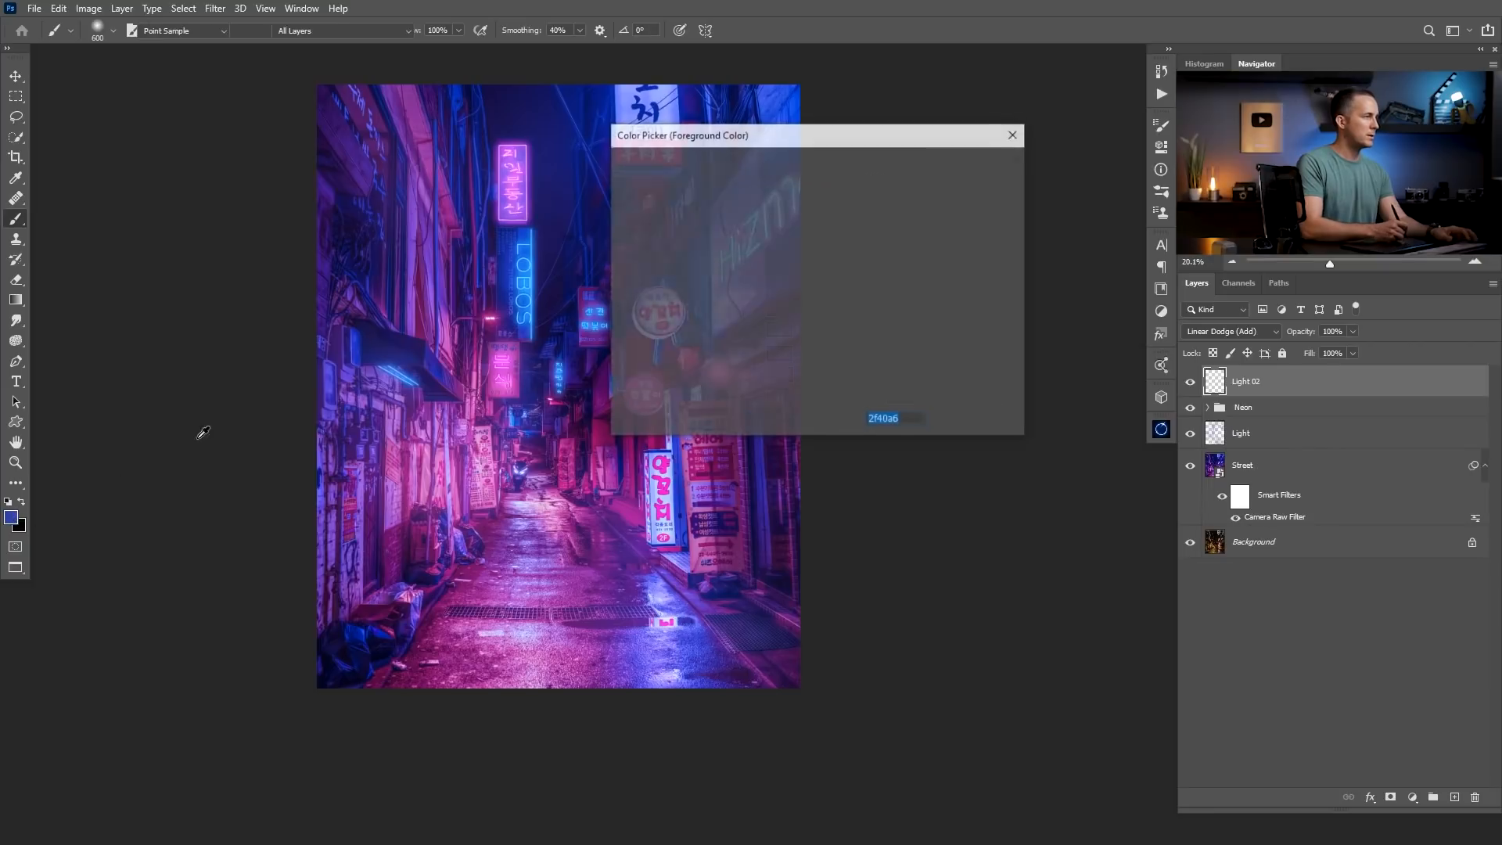
pyautogui.click(816, 232)
pyautogui.click(973, 165)
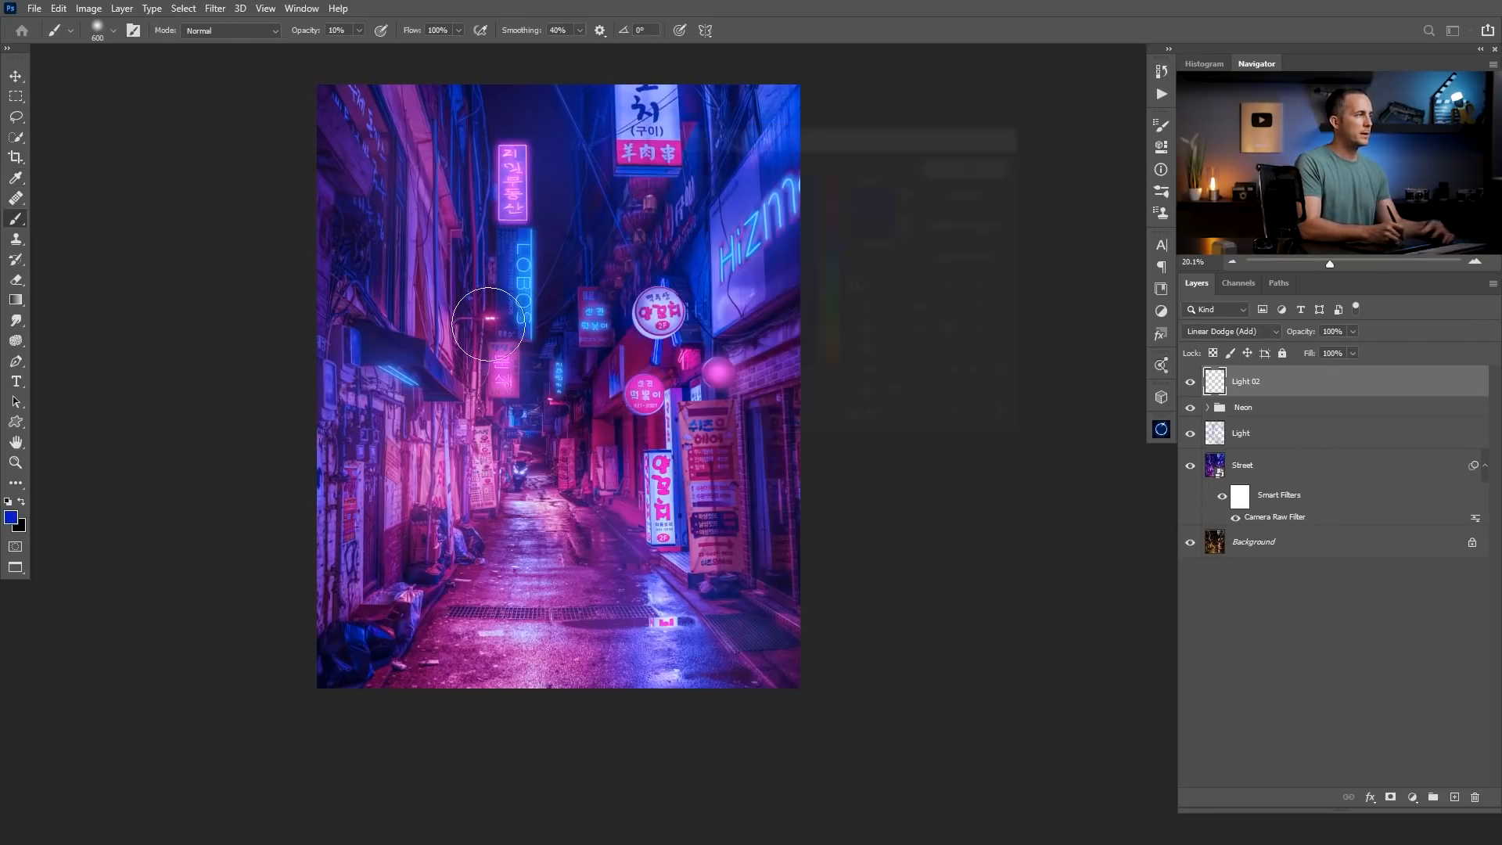
pyautogui.press('[')
pyautogui.press('[')
pyautogui.press('[')
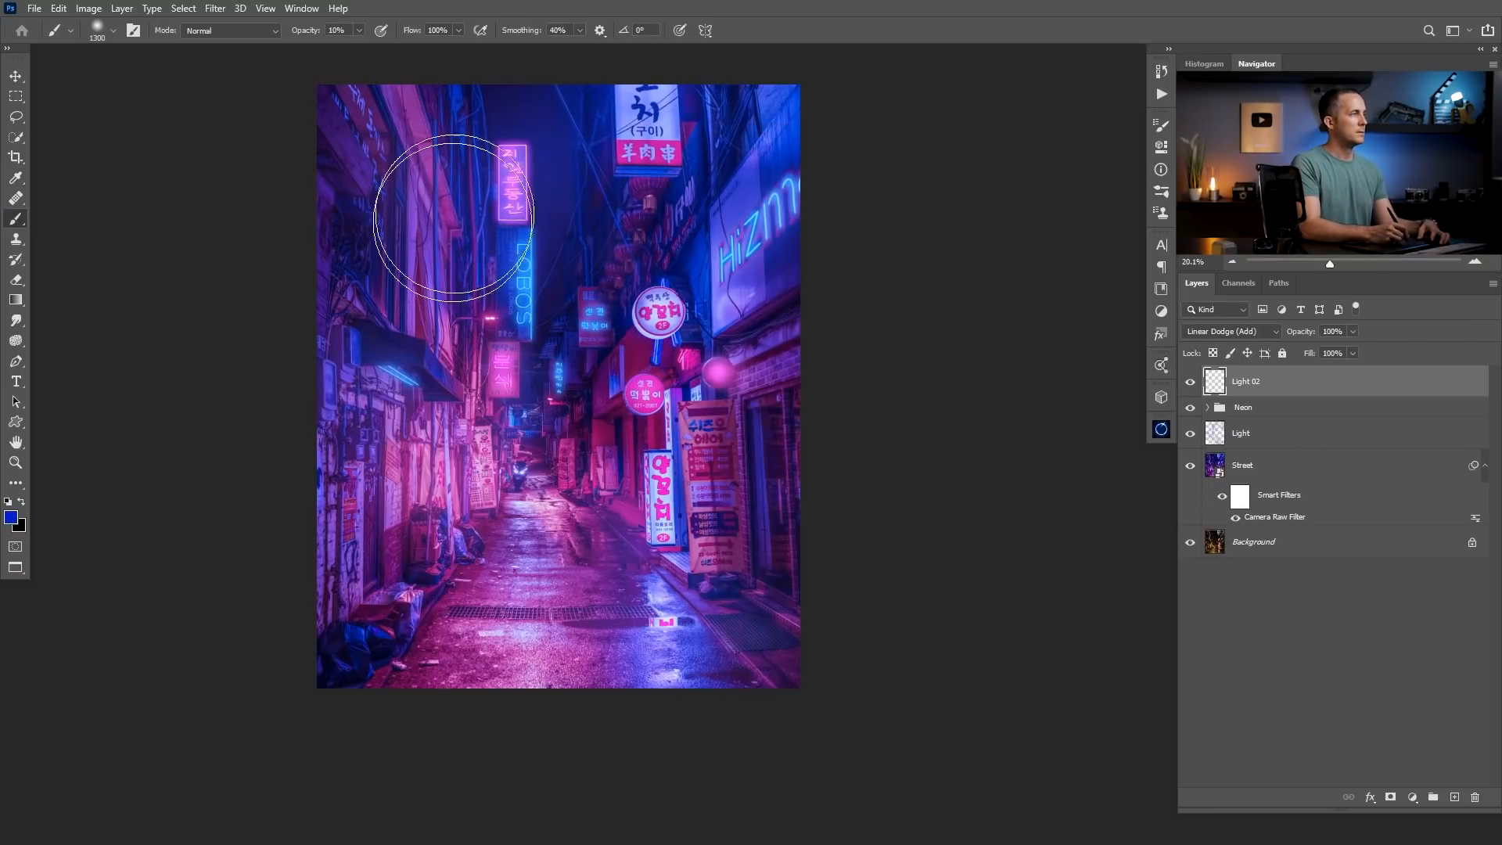
pyautogui.press('[')
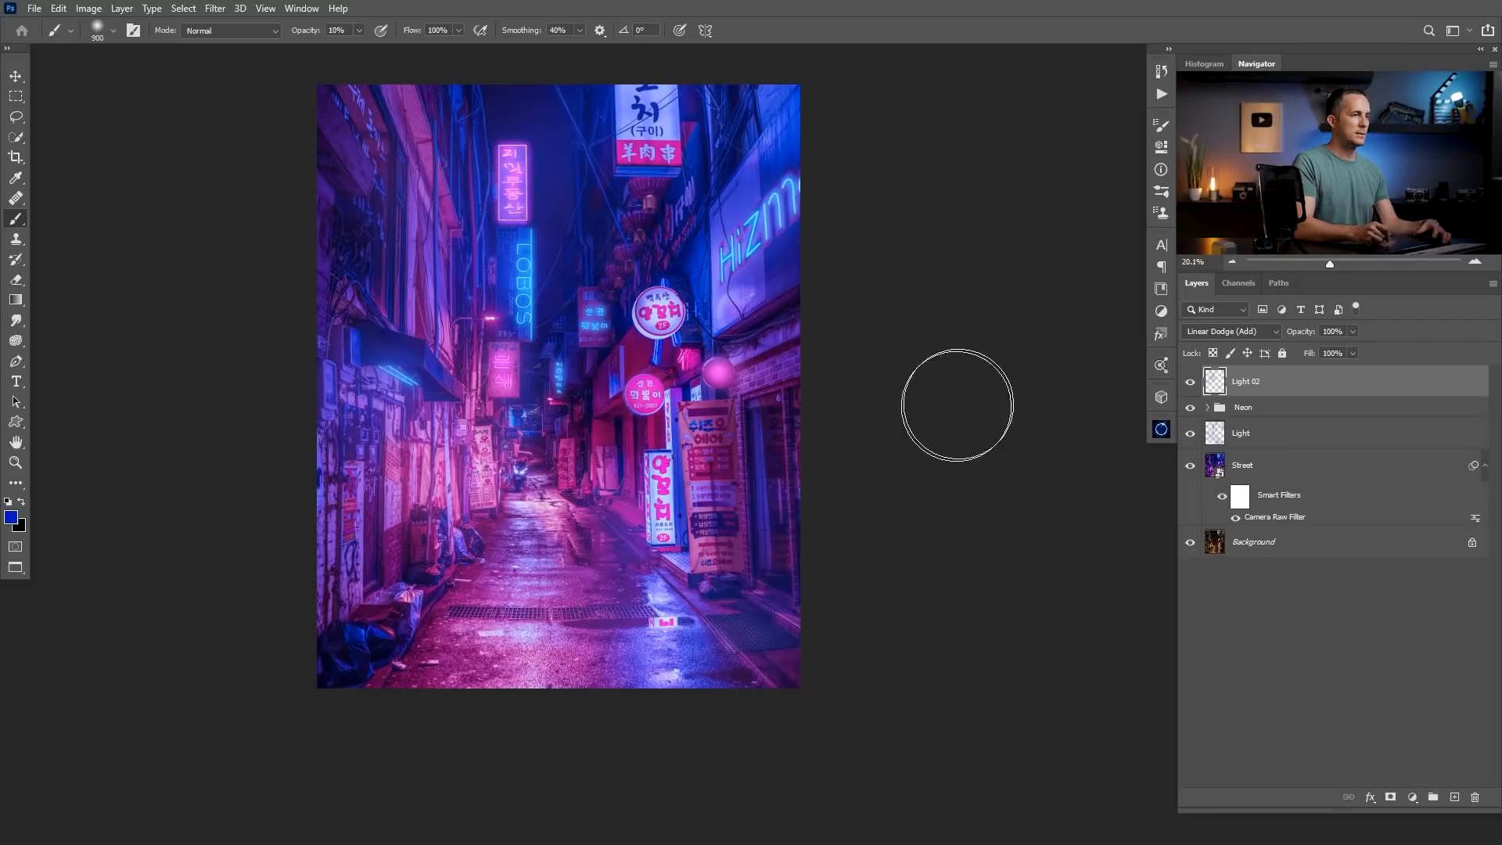
# Paint magenta (c300a5) light around the pink signs and sampled blue light at the alley's end with a 900 to 600 px brush.
pyautogui.click(12, 517)
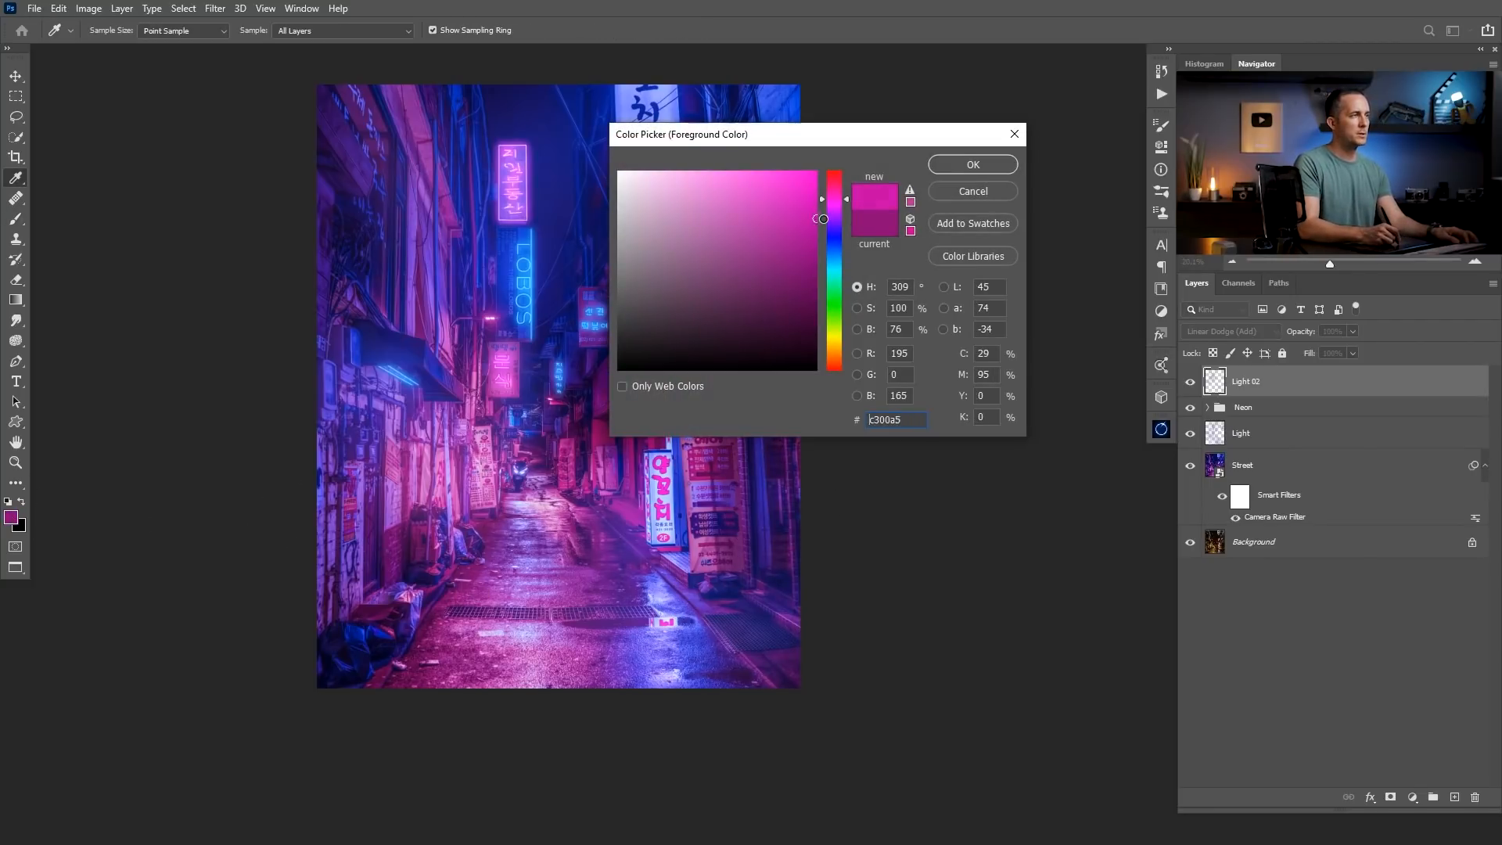
pyautogui.click(948, 168)
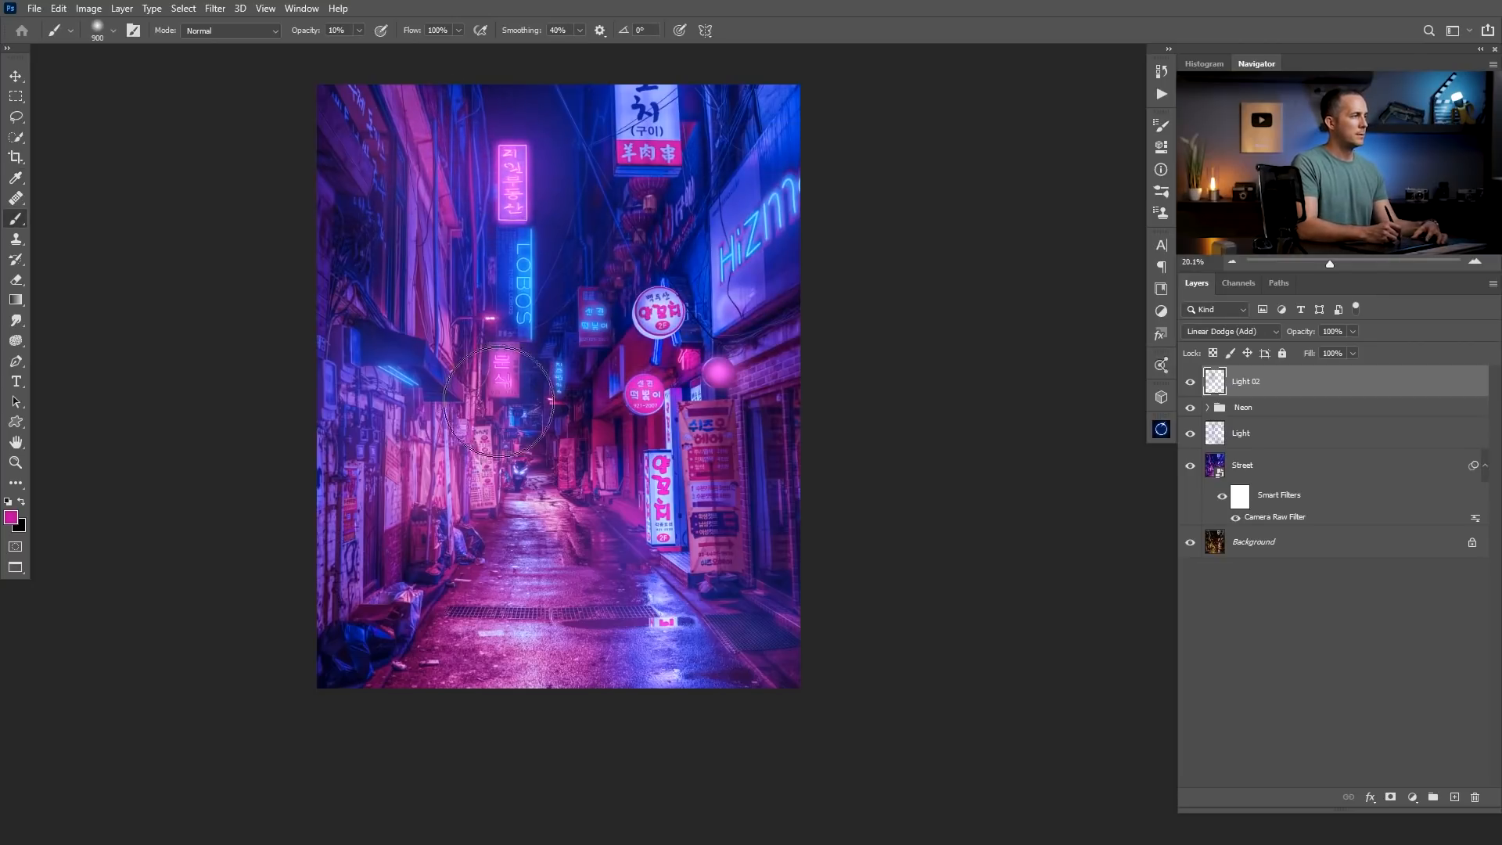
pyautogui.press('[')
pyautogui.press('[')
pyautogui.press('[')
pyautogui.press('[')
pyautogui.press('[')
pyautogui.press('[')
pyautogui.press('[')
pyautogui.press('[')
pyautogui.press('[')
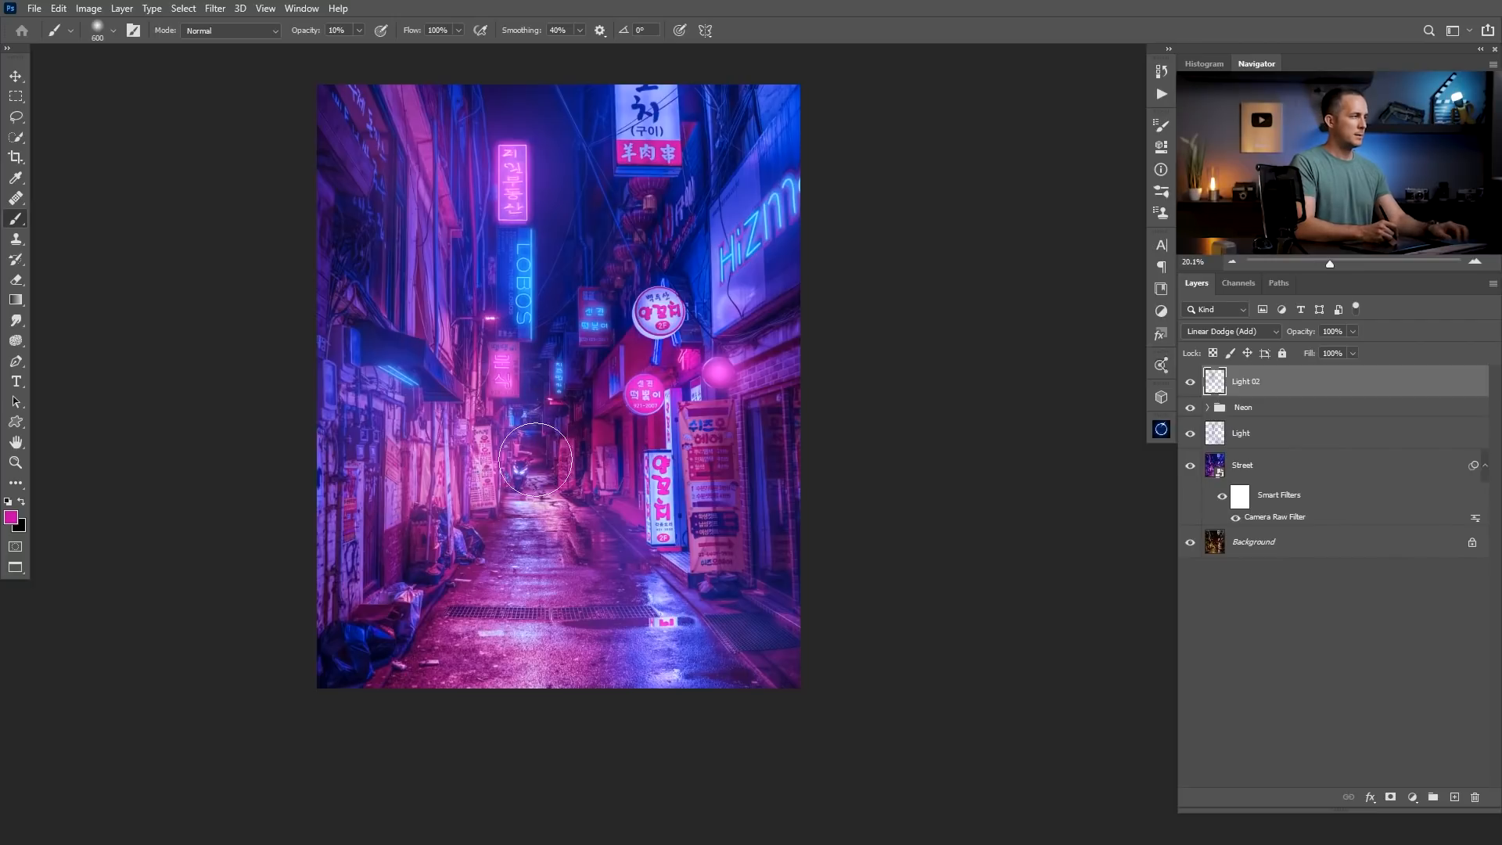
pyautogui.moveTo(521, 467)
pyautogui.mouseDown()
pyautogui.moveTo(538, 380)
pyautogui.moveTo(576, 321)
pyautogui.mouseUp()
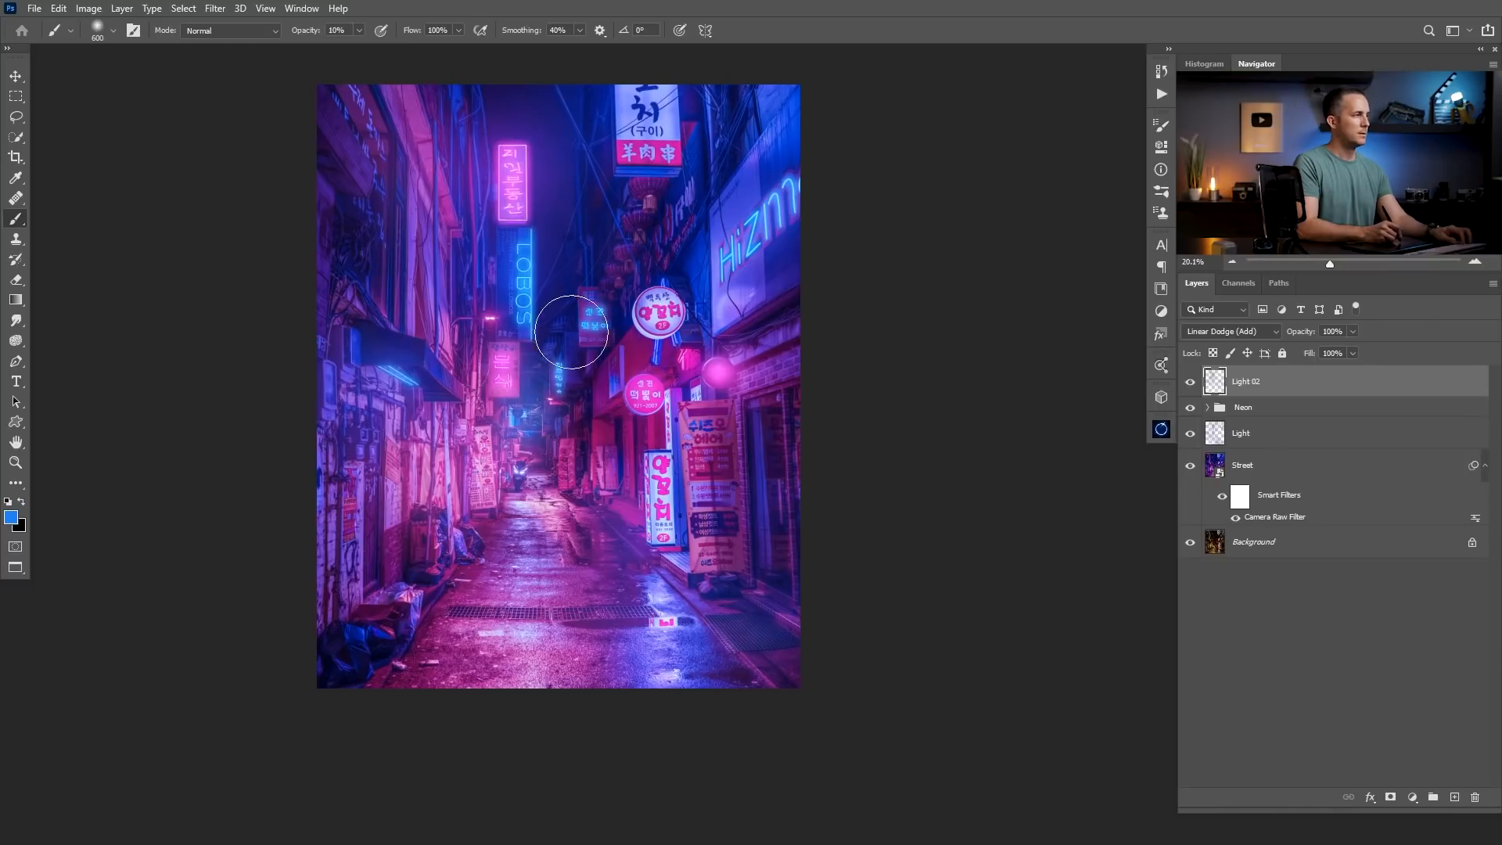
# Compare the neon scene with the original photo by showing only the Background layer and restoring all layers.
pyautogui.scroll(-3, 590, 402)
pyautogui.moveTo(589, 402)
pyautogui.mouseDown()
pyautogui.moveTo(600, 459)
pyautogui.moveTo(673, 444)
pyautogui.moveTo(666, 420)
pyautogui.moveTo(690, 415)
pyautogui.moveTo(651, 427)
pyautogui.mouseUp()
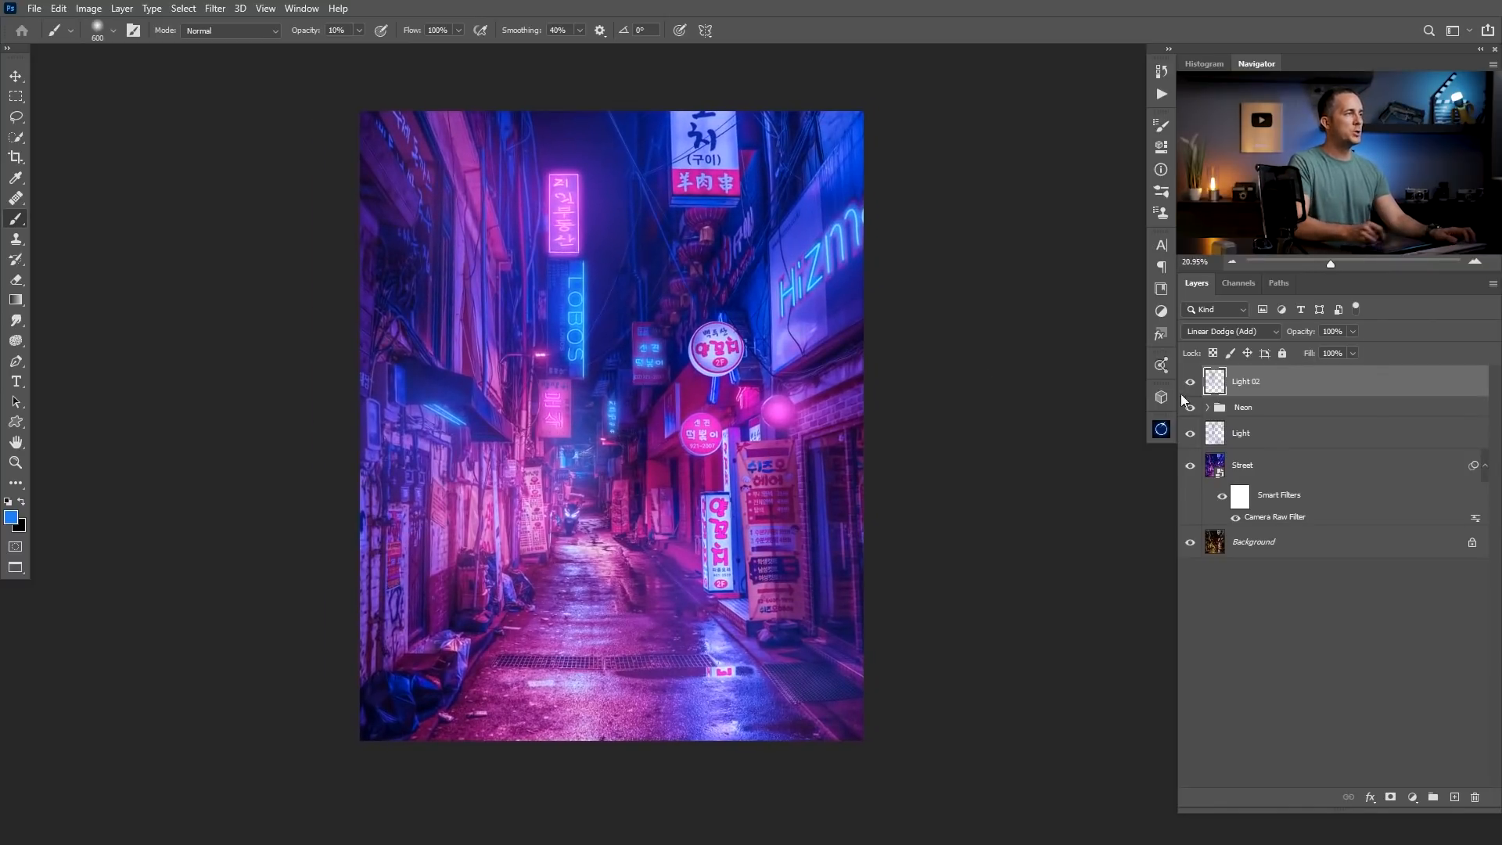
pyautogui.keyDown('alt'); pyautogui.click(1191, 541); pyautogui.keyUp('alt')
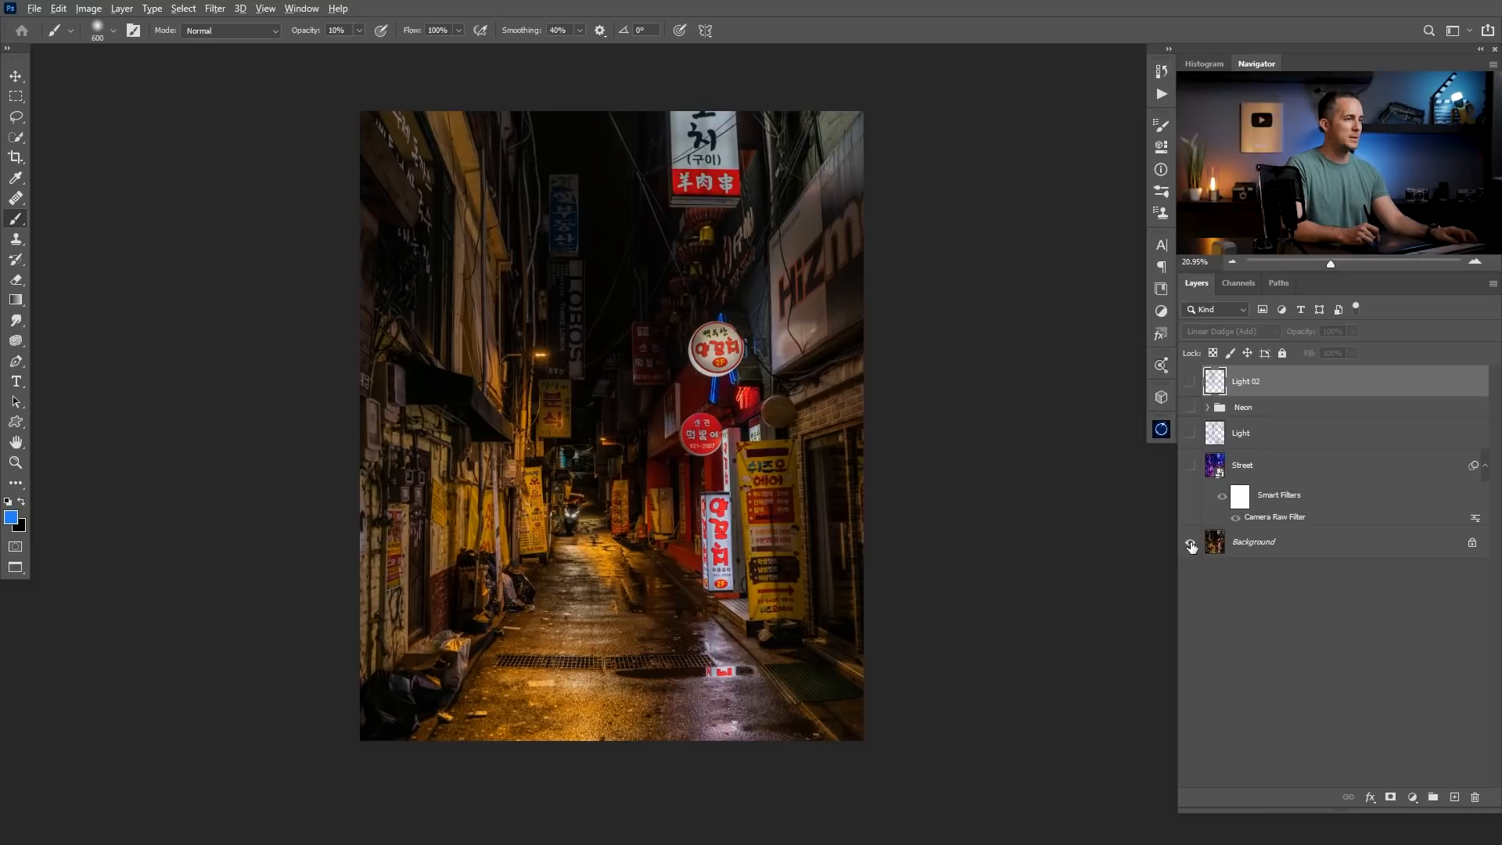
pyautogui.keyDown('alt'); pyautogui.click(1190, 543); pyautogui.keyUp('alt')
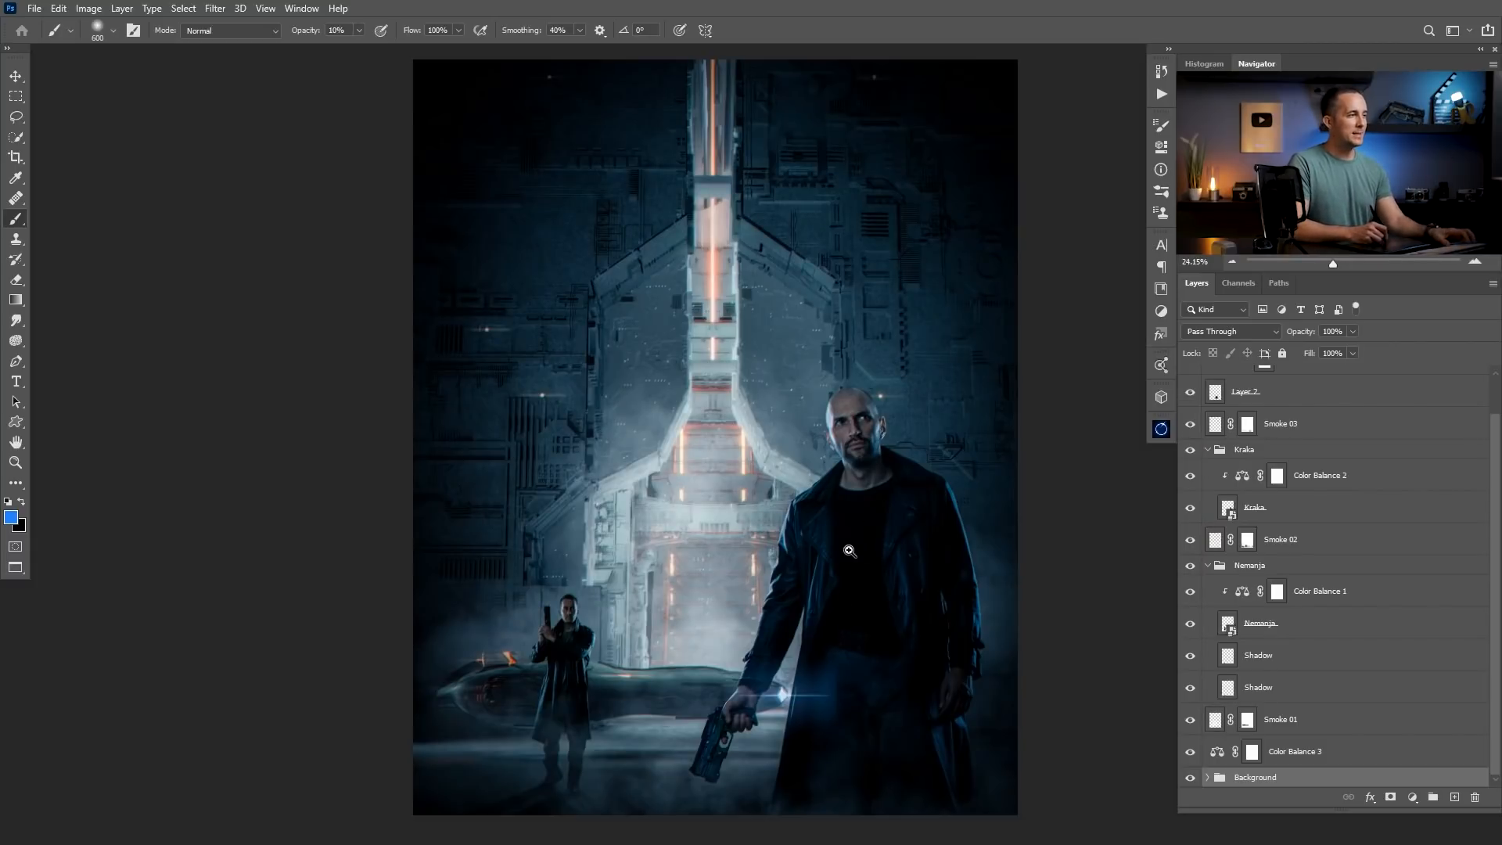
# Bring the bald man's layer group from the sci-fi poster document into the street document above Light 02 and move him slightly lower.
pyautogui.scroll(-2, 860, 520)
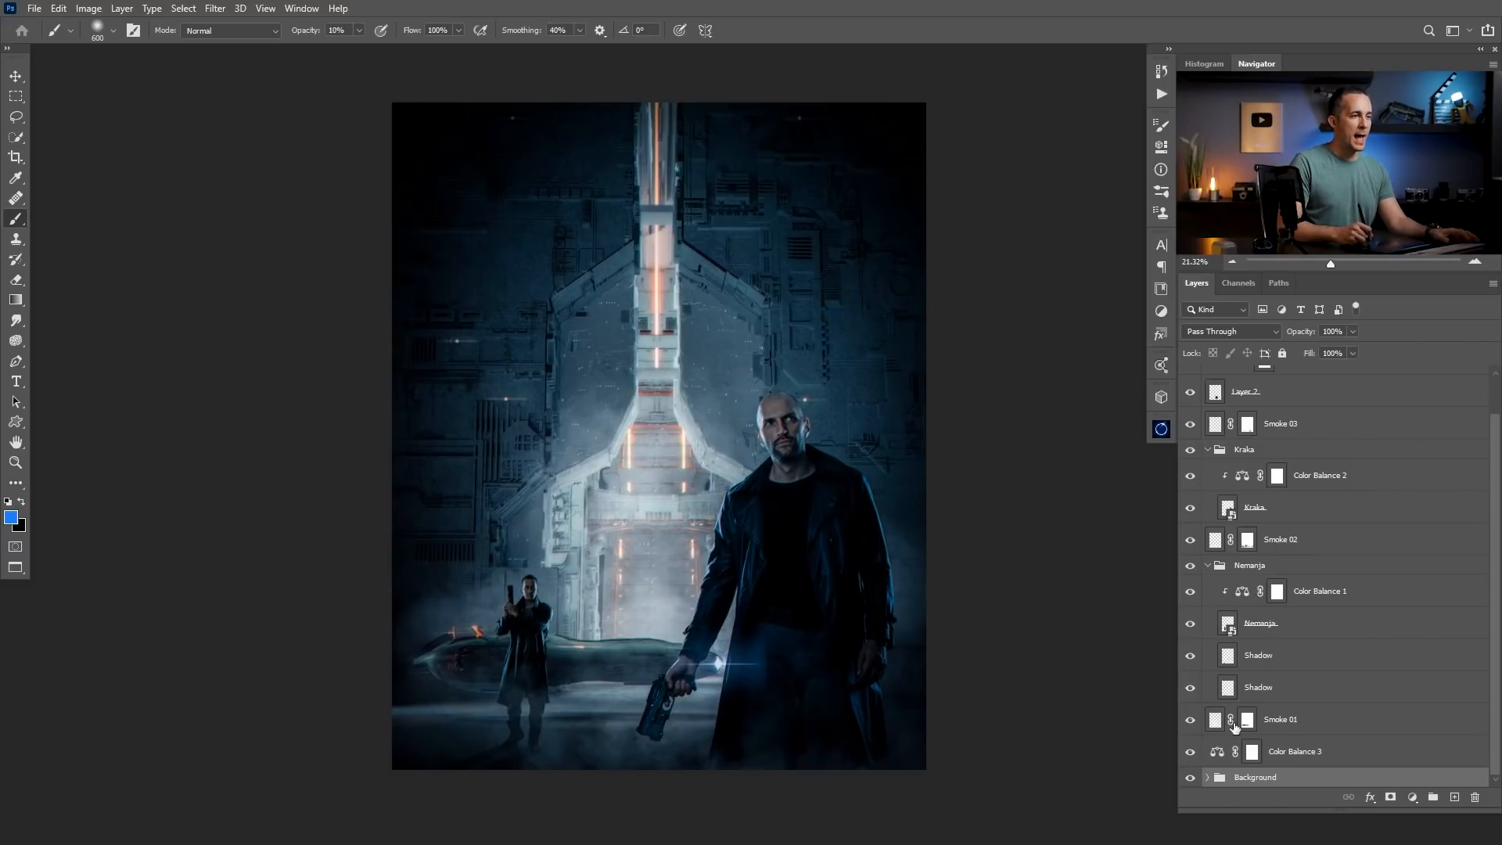
pyautogui.click(1226, 454)
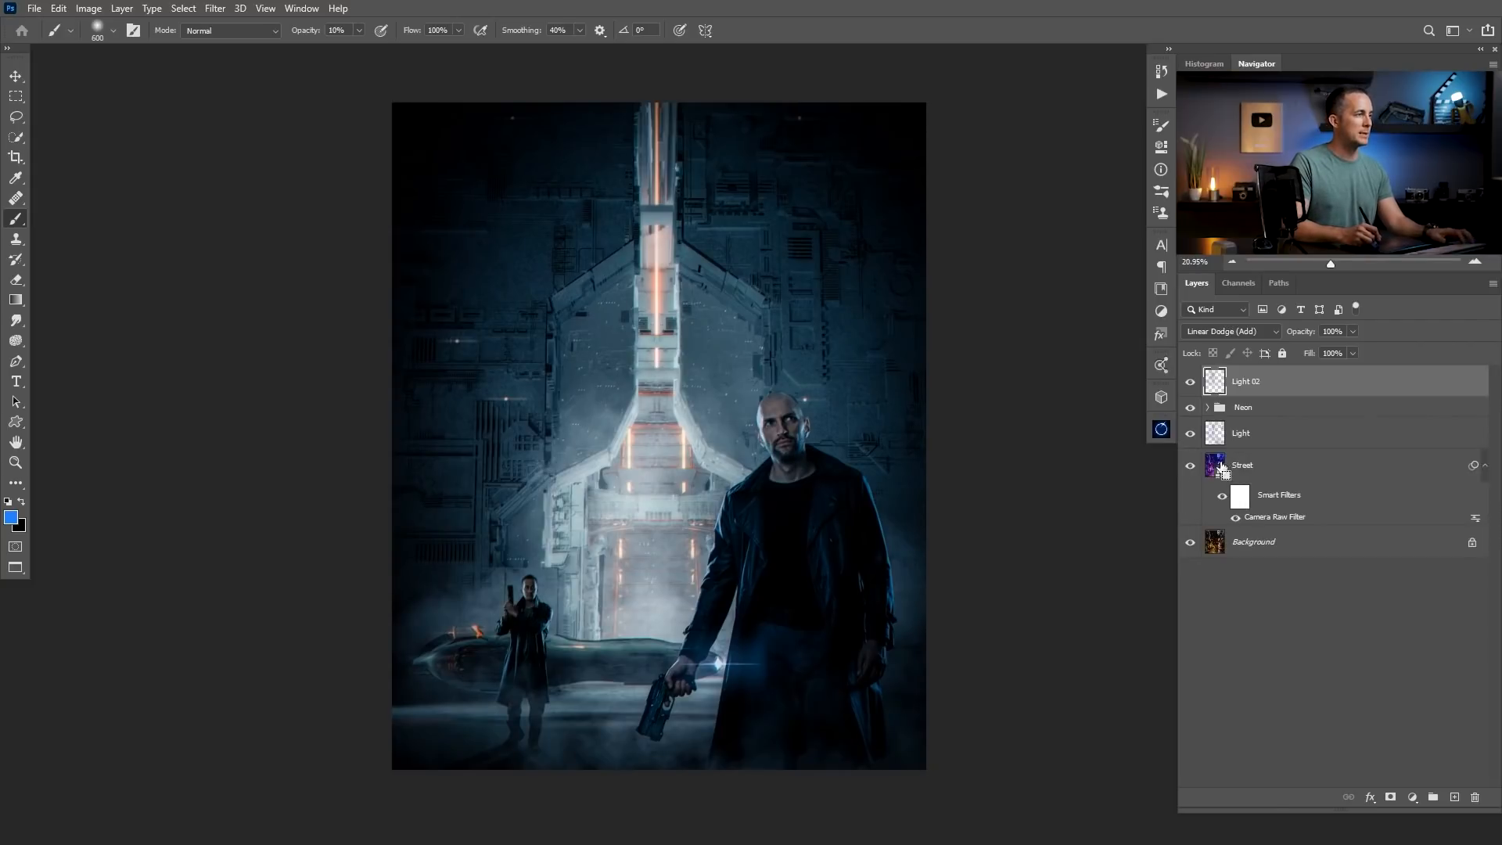
pyautogui.hotkey('ctrl', 'v')
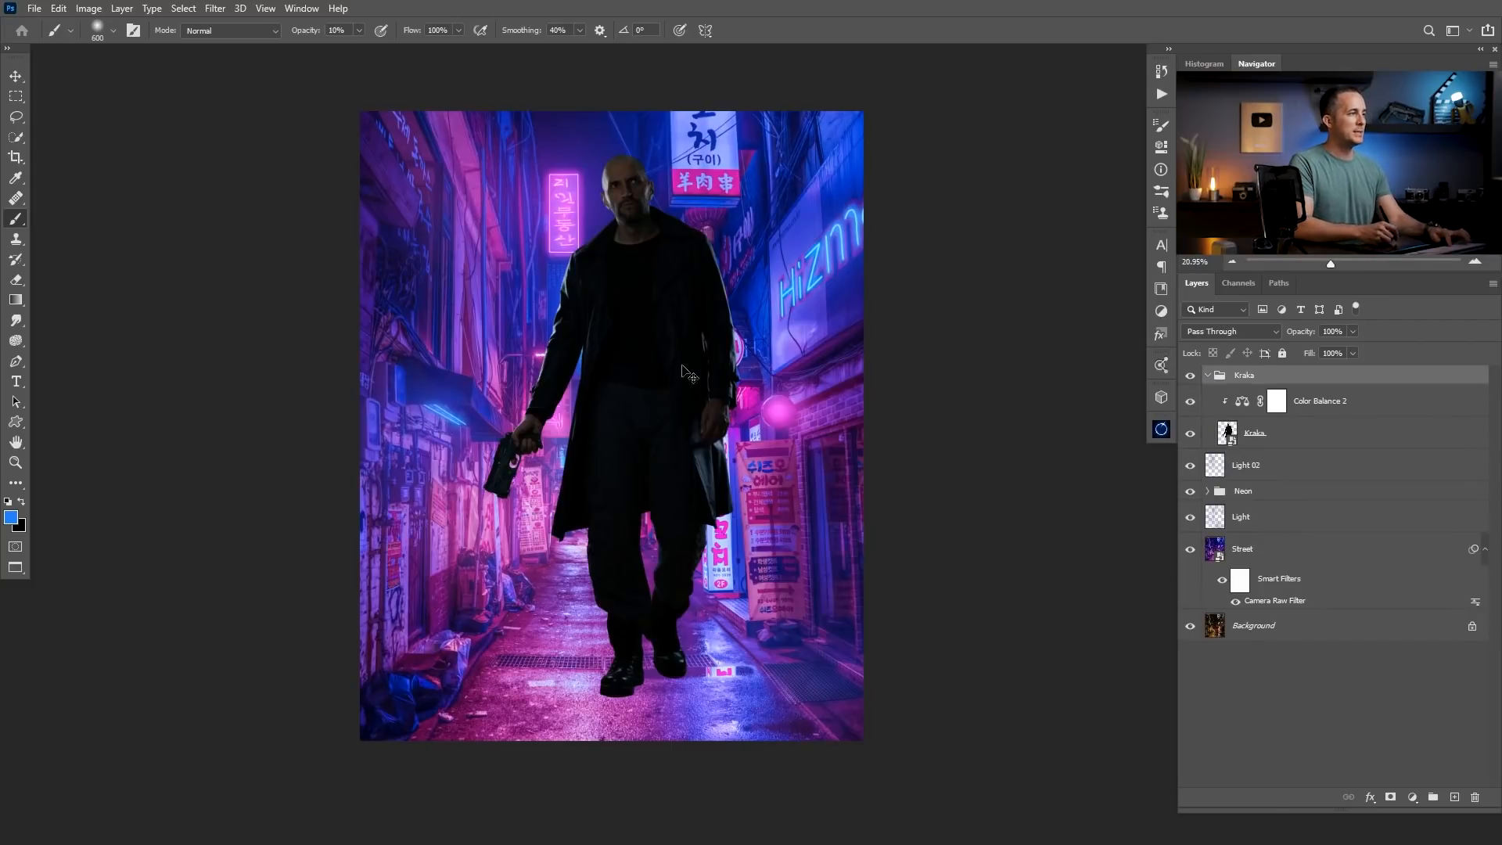
pyautogui.press('v')
pyautogui.moveTo(649, 418); pyautogui.dragTo(626, 430)
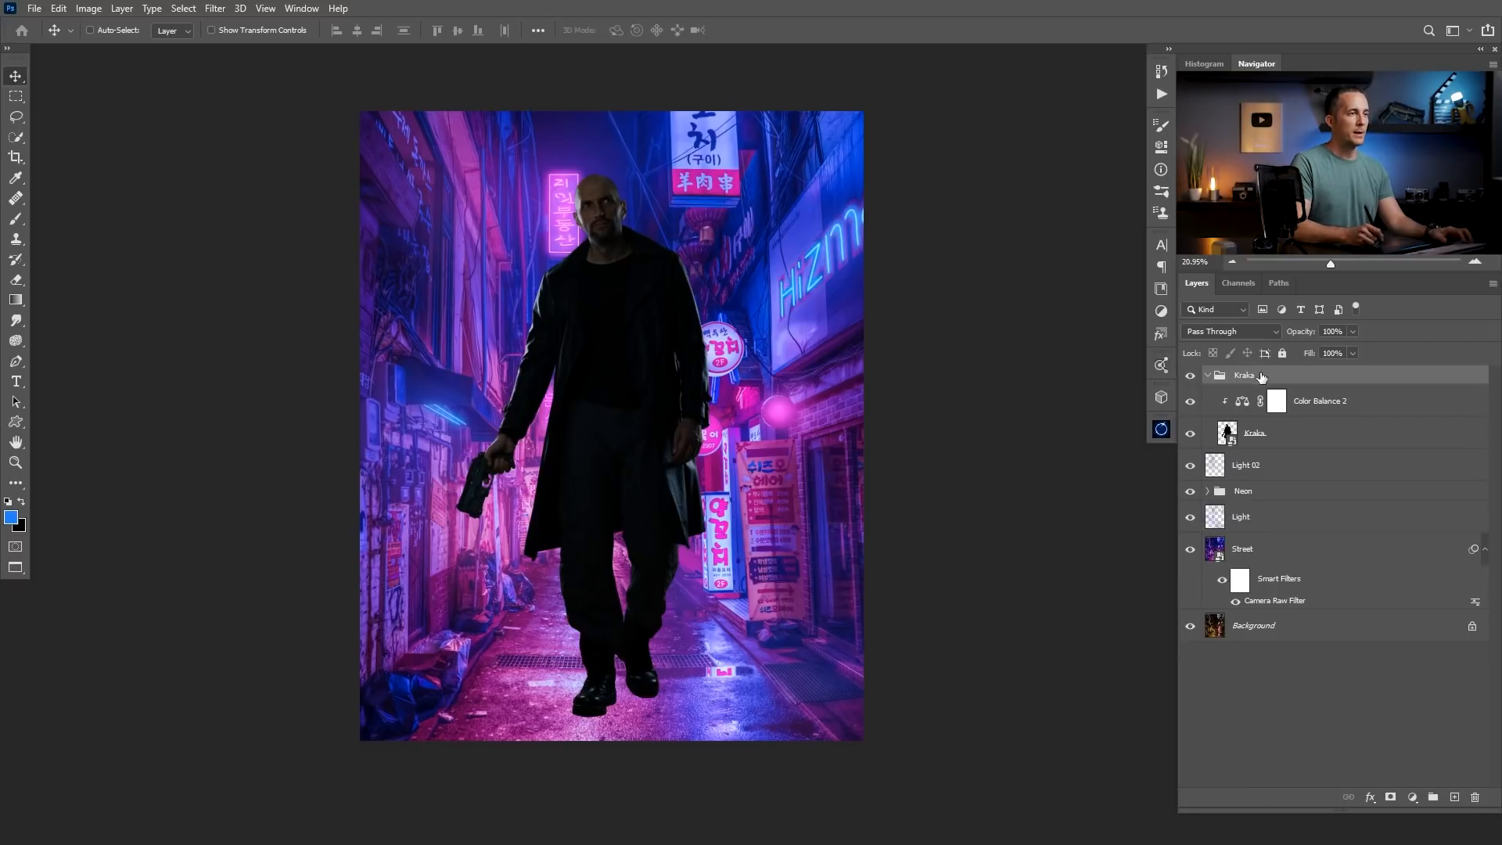
# Select the man's smart object layer inside its group and scale him down proportionally with Free Transform.
pyautogui.click(1207, 376)
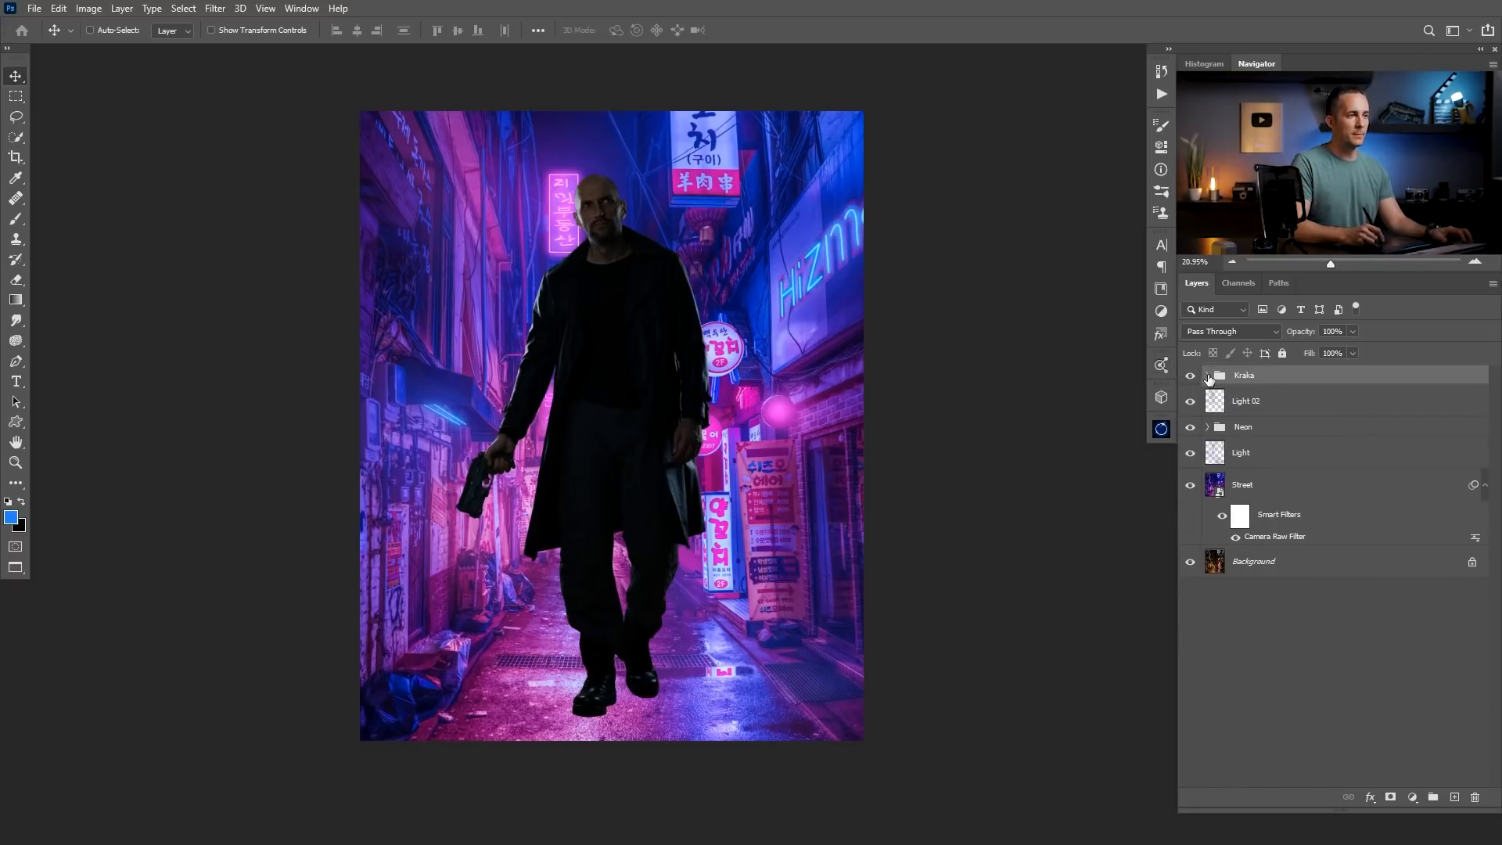
pyautogui.click(1207, 376)
pyautogui.click(1228, 435)
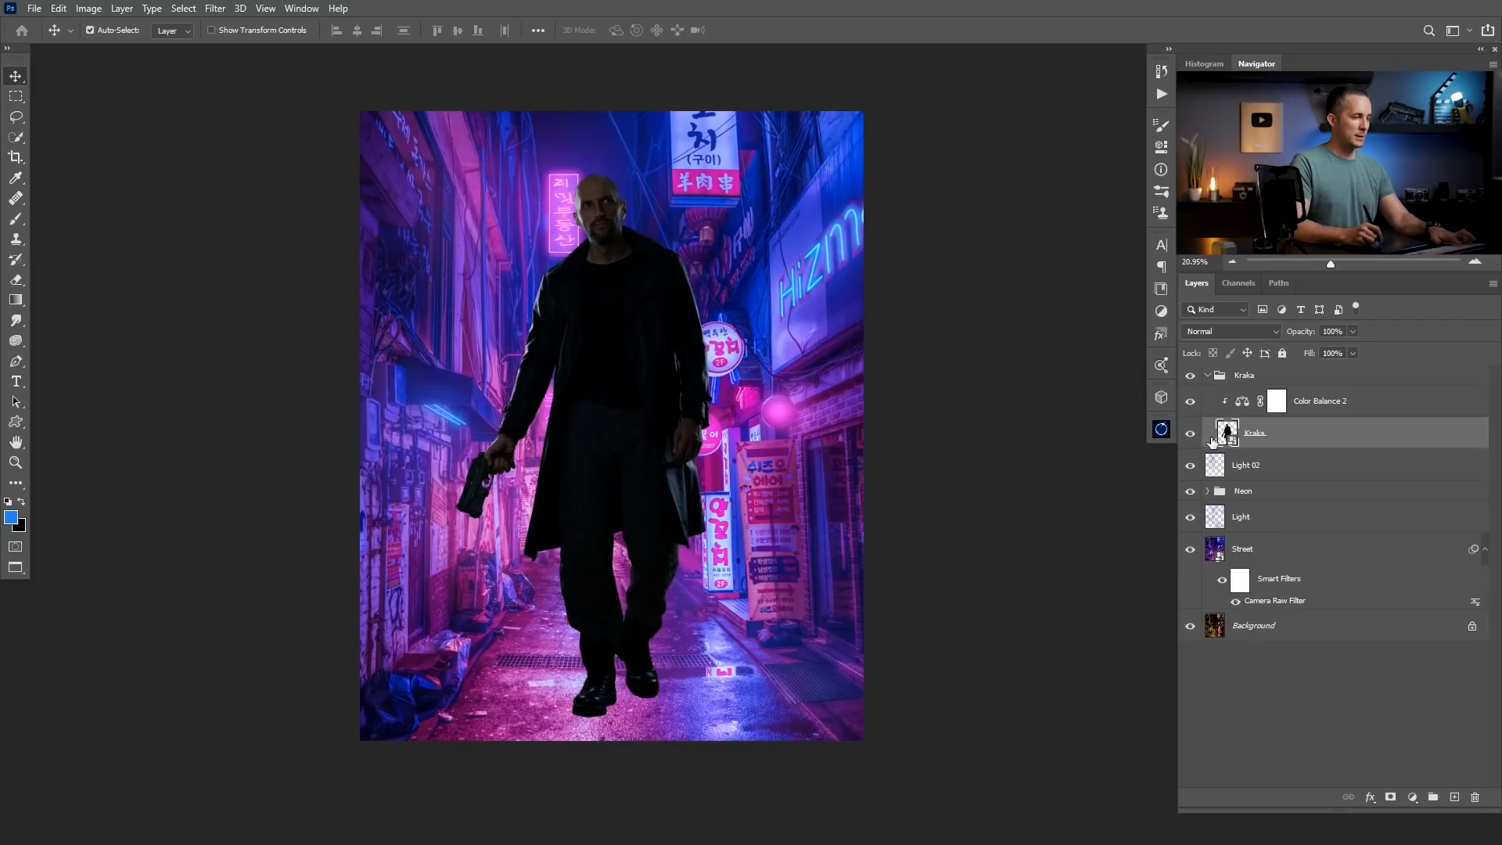
pyautogui.hotkey('ctrl', 't')
pyautogui.moveTo(711, 170); pyautogui.dragTo(697, 216)
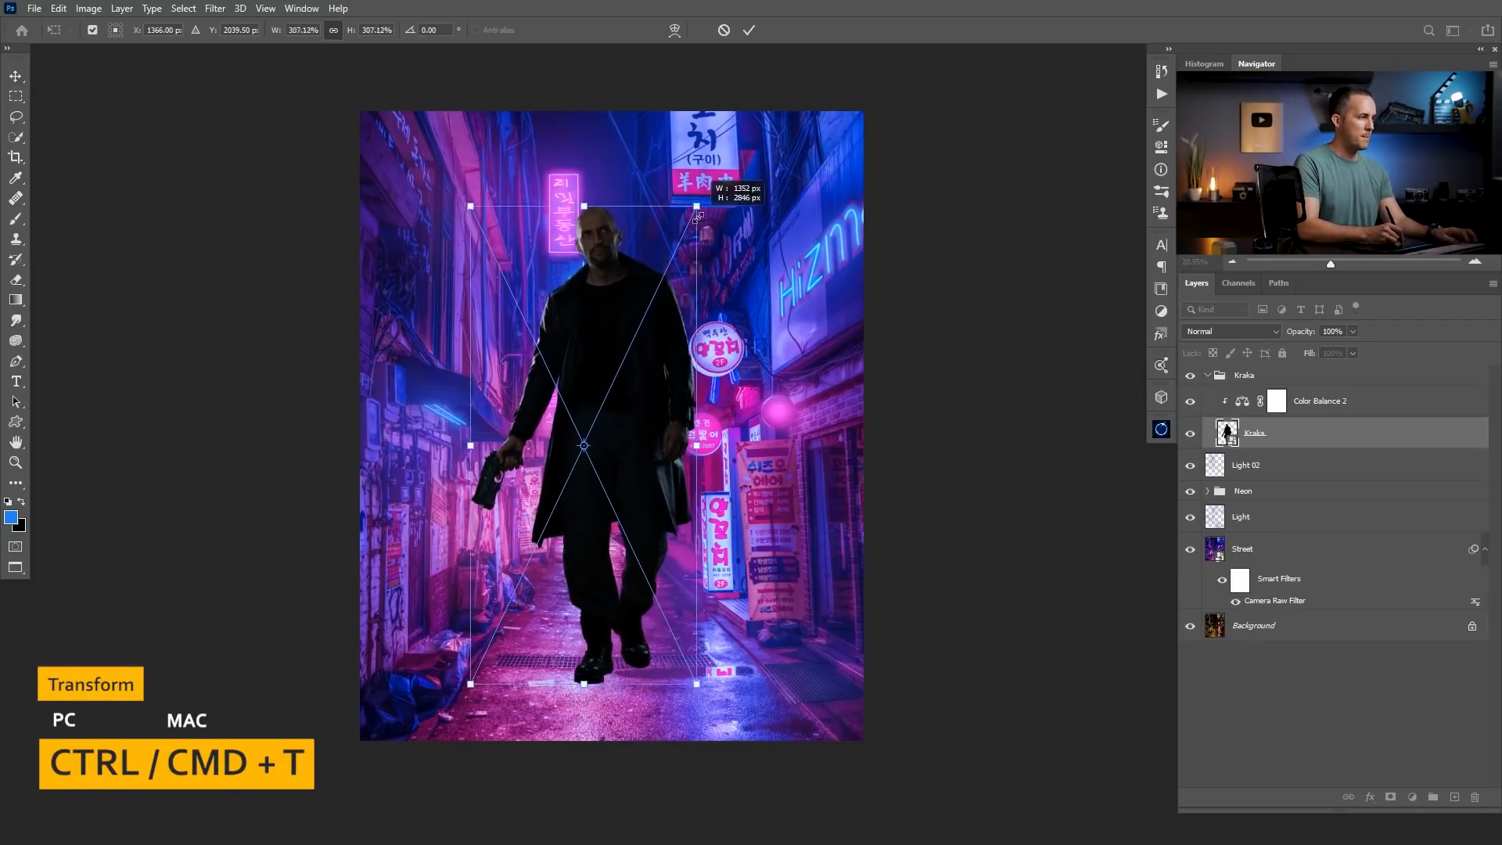
pyautogui.moveTo(583, 206); pyautogui.dragTo(585, 416)
# Scale the man down to 130.61% and stand him beside the shopfront on the right side of the street as a size reference.
pyautogui.moveTo(623, 526); pyautogui.dragTo(817, 509)
pyautogui.moveTo(781, 404); pyautogui.dragTo(786, 450)
pyautogui.scroll(4, 794, 493)
pyautogui.moveTo(806, 506); pyautogui.dragTo(688, 541)
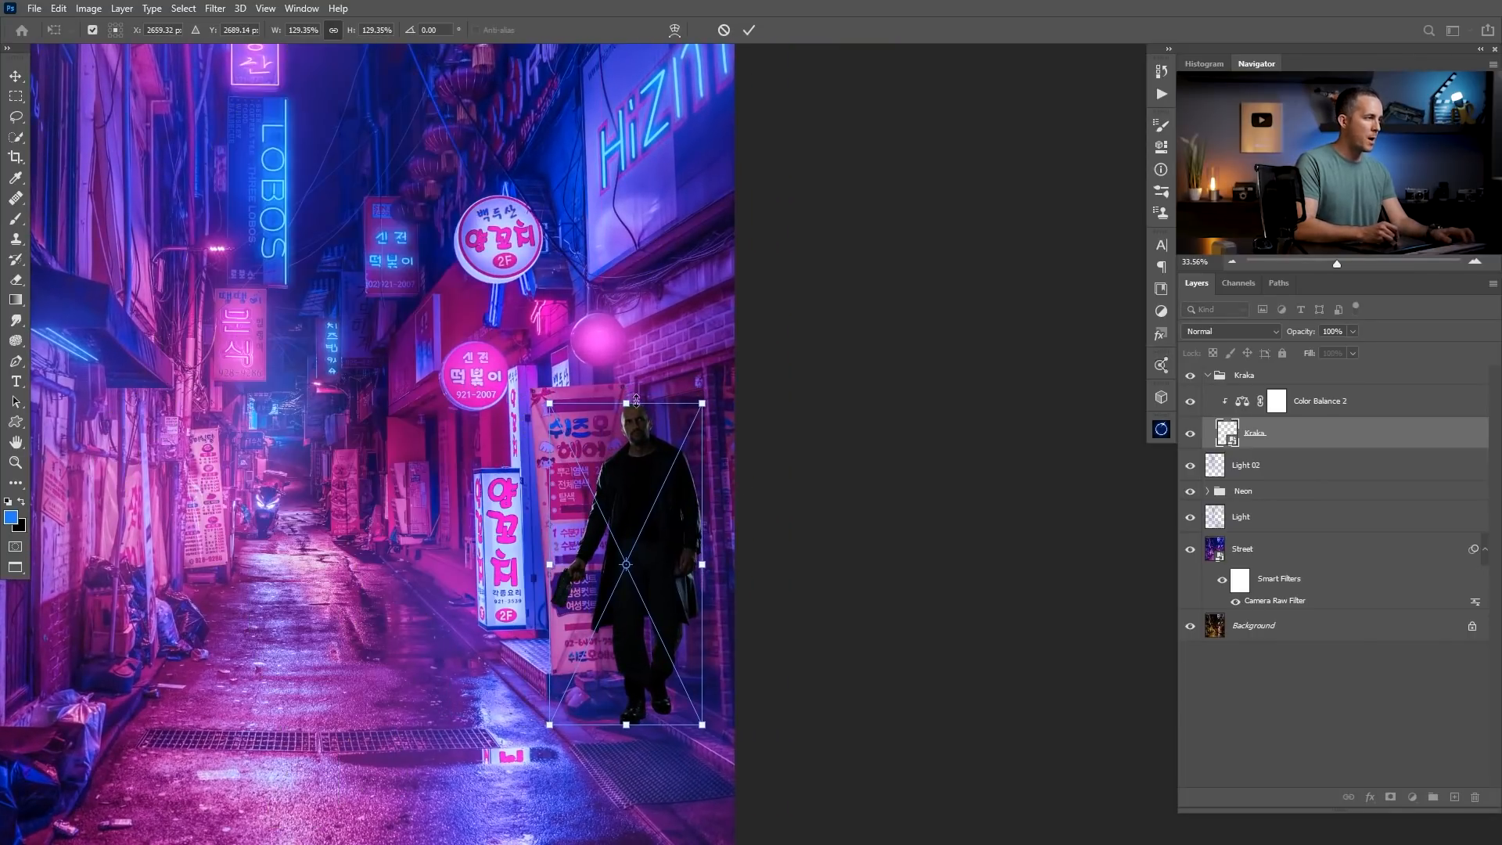
pyautogui.moveTo(629, 402); pyautogui.dragTo(630, 395)
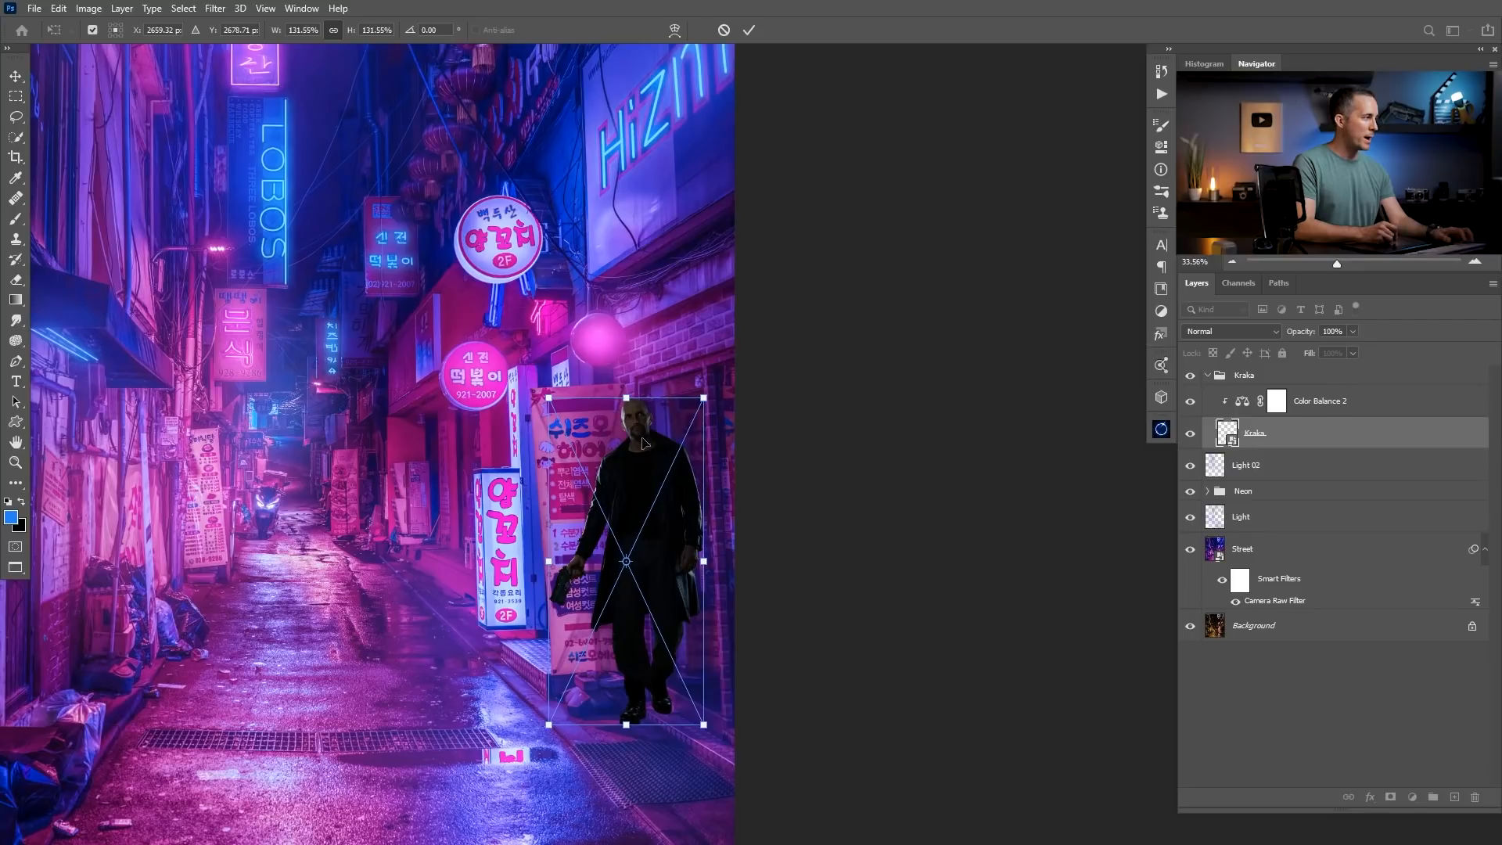
pyautogui.moveTo(629, 391); pyautogui.dragTo(628, 401)
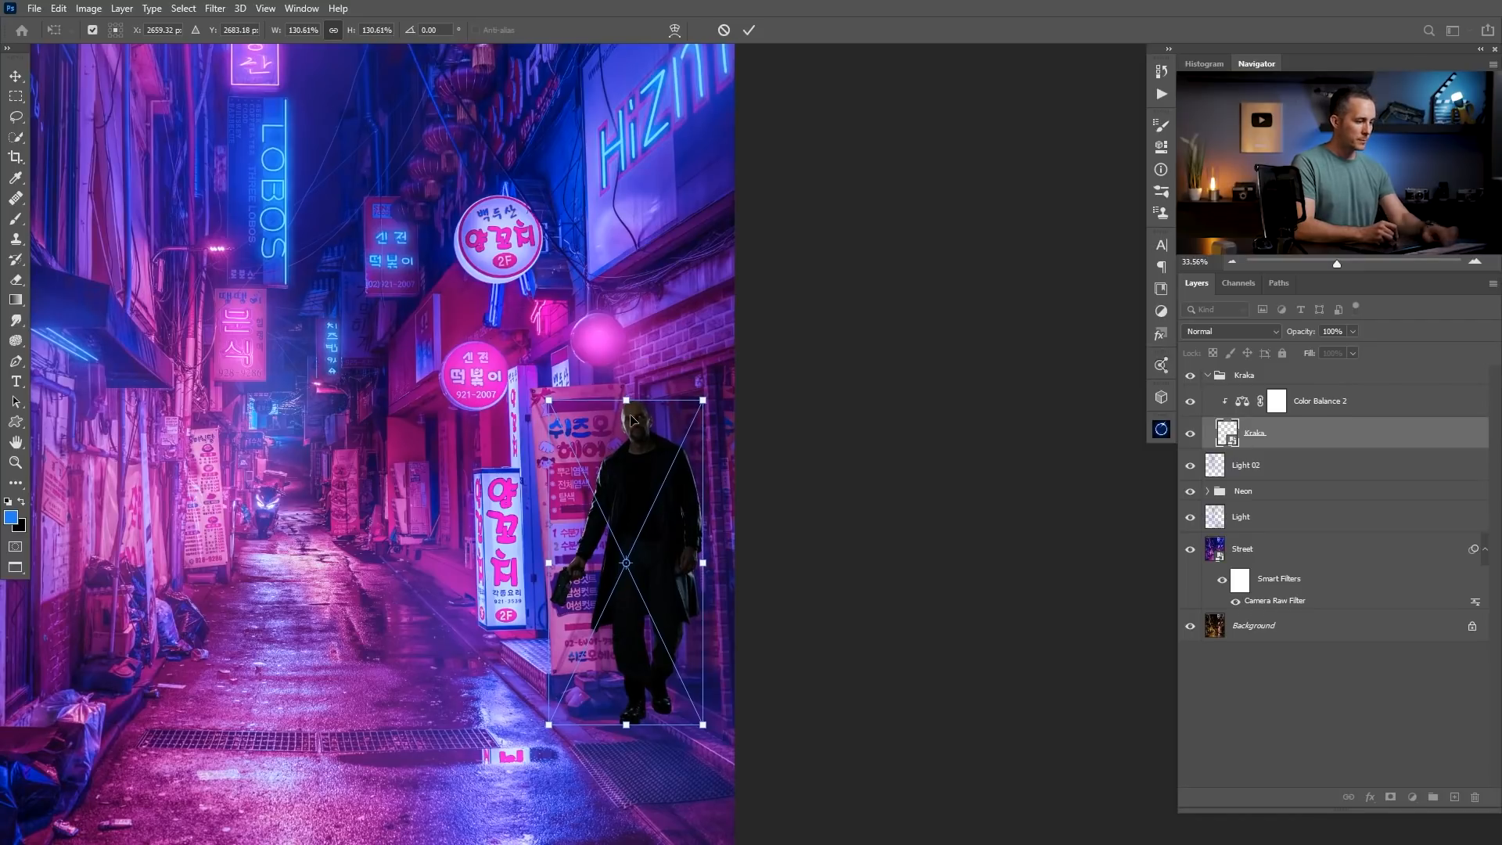
pyautogui.press('Return')
pyautogui.moveTo(699, 465)
pyautogui.mouseDown()
pyautogui.moveTo(659, 479)
pyautogui.moveTo(707, 463)
pyautogui.mouseUp()
pyautogui.hotkey('ctrl', 'z')
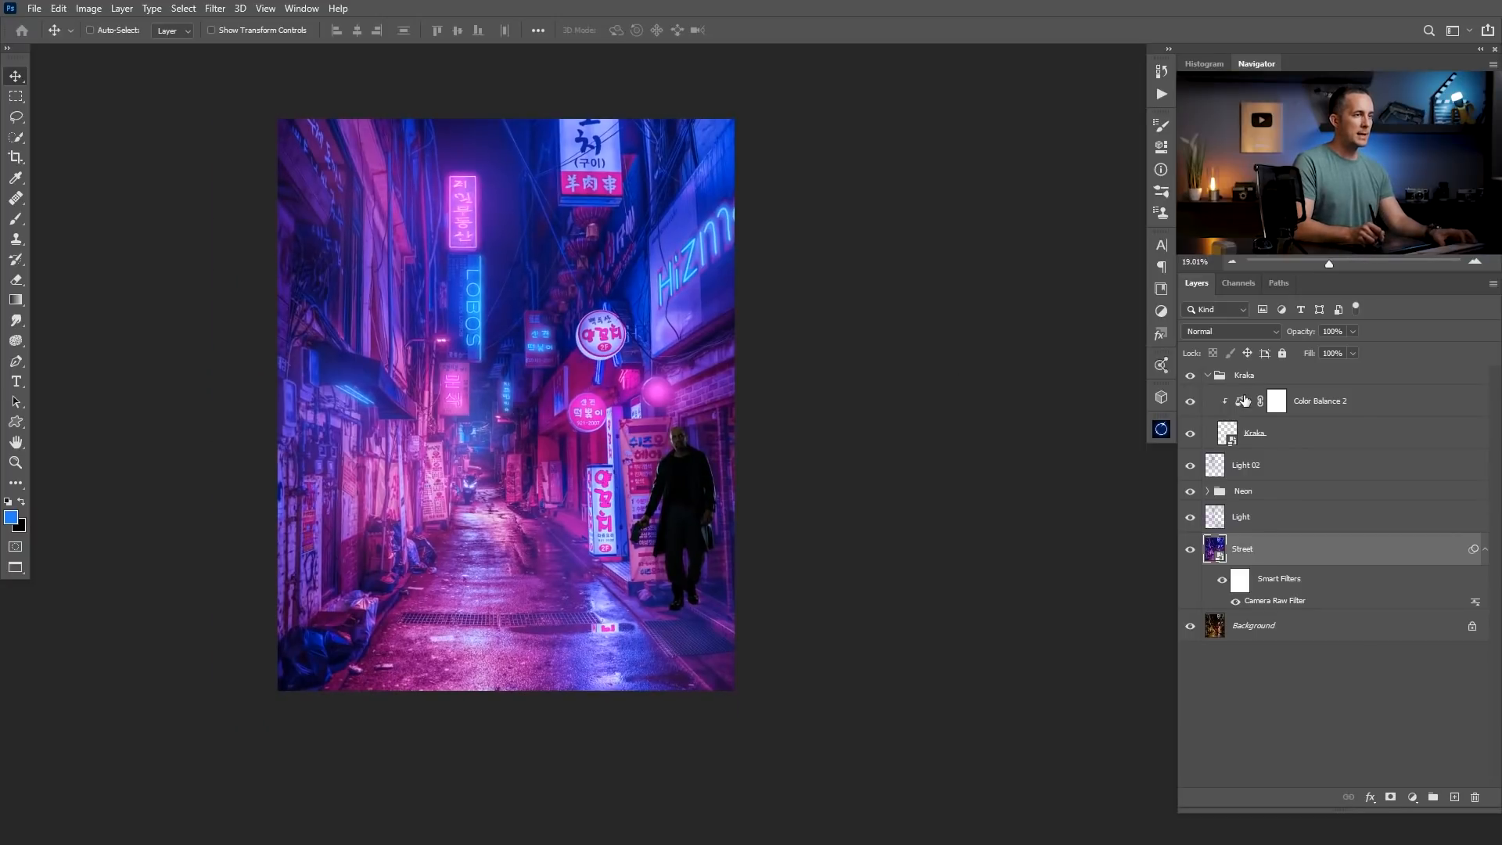
# Move the man to the middle of the alley and switch off the Color Balance 2 adjustment layer.
pyautogui.click(1242, 434)
pyautogui.moveTo(677, 510); pyautogui.dragTo(492, 516)
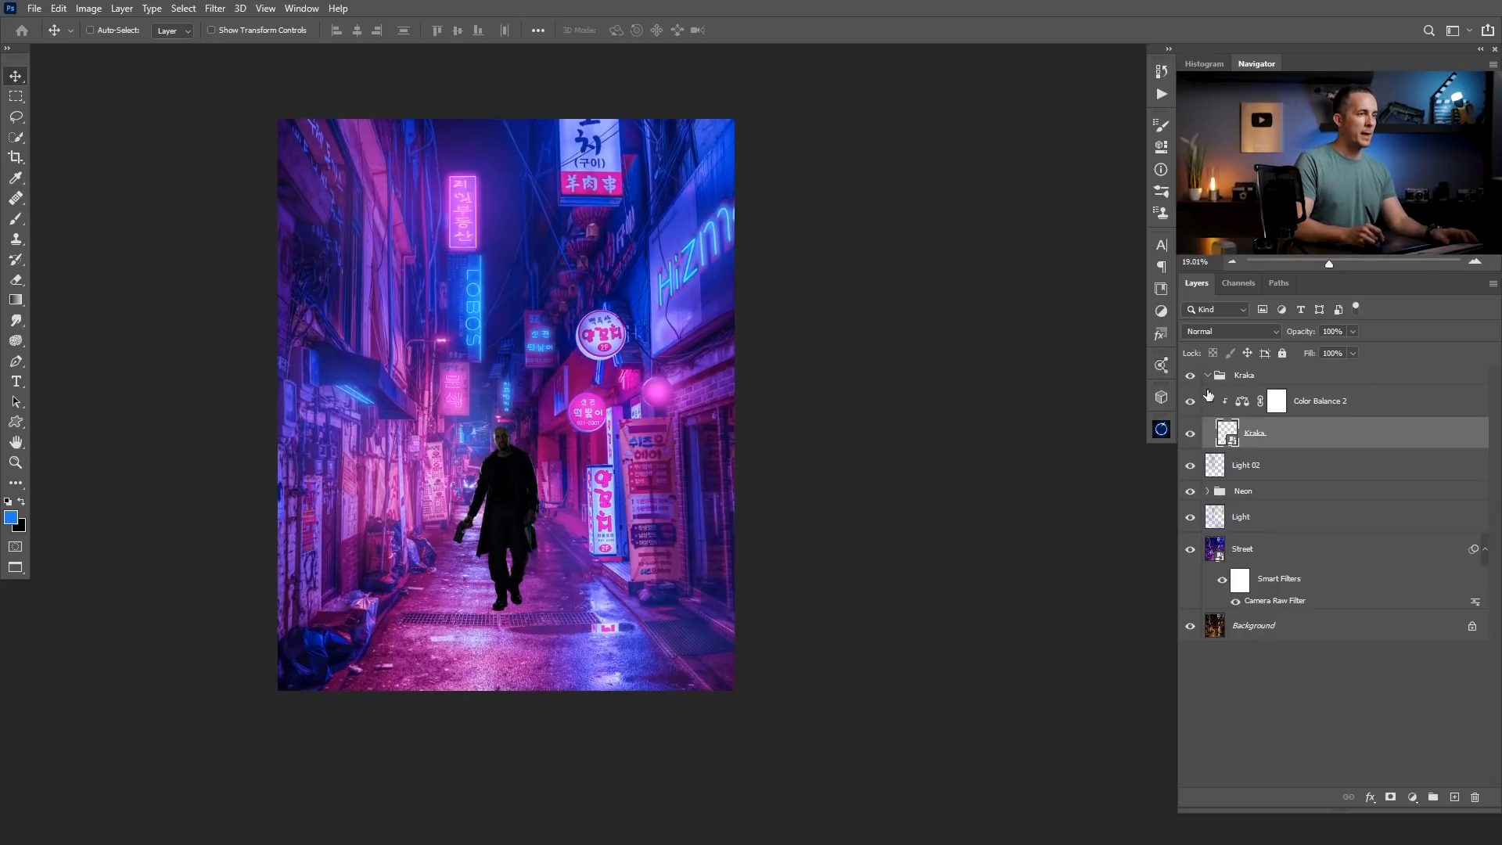
pyautogui.click(1247, 405)
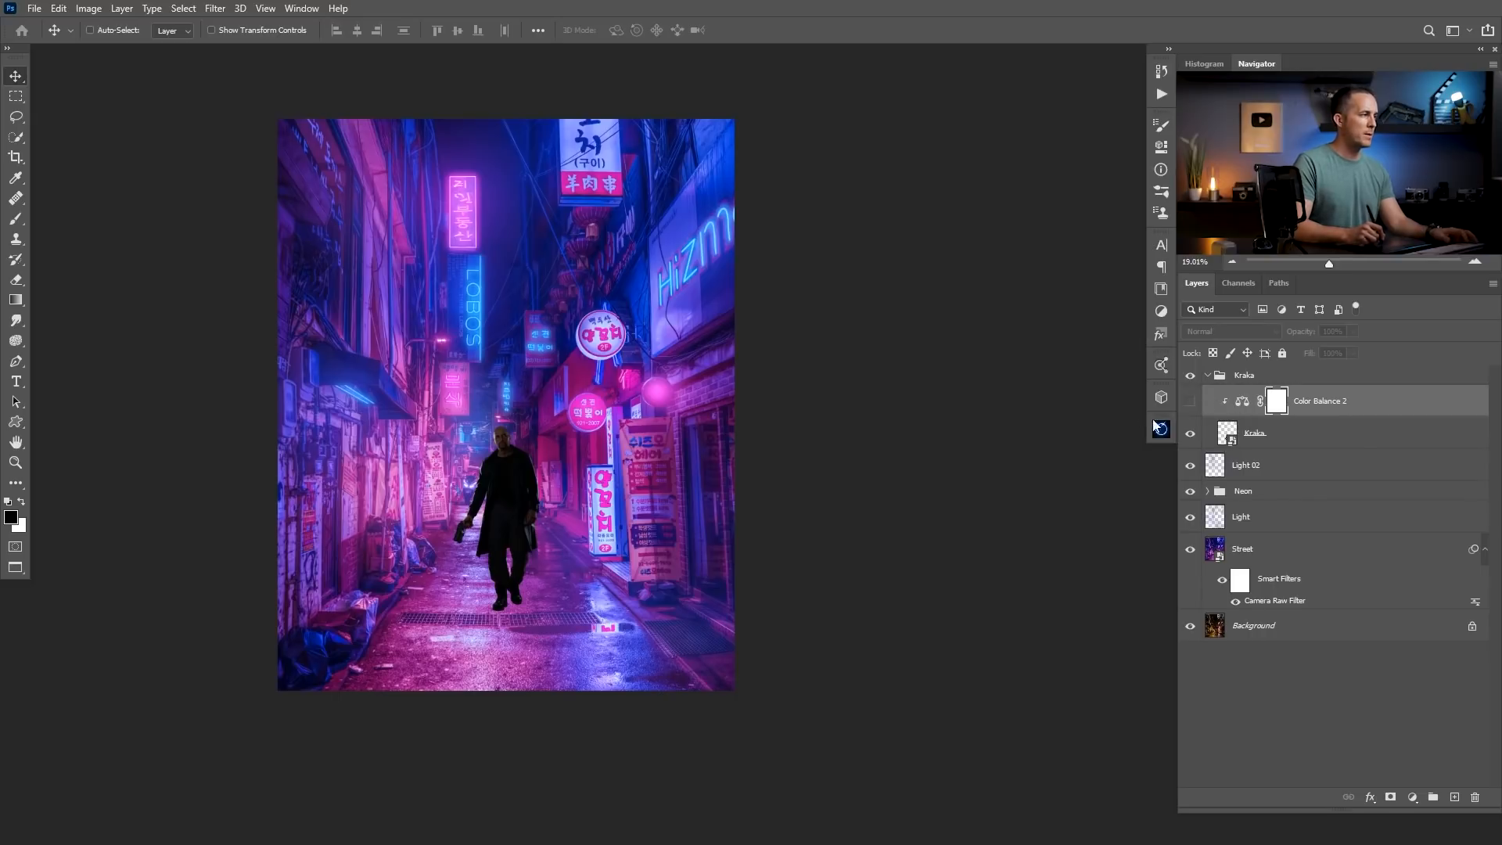
pyautogui.moveTo(514, 485); pyautogui.dragTo(563, 538)
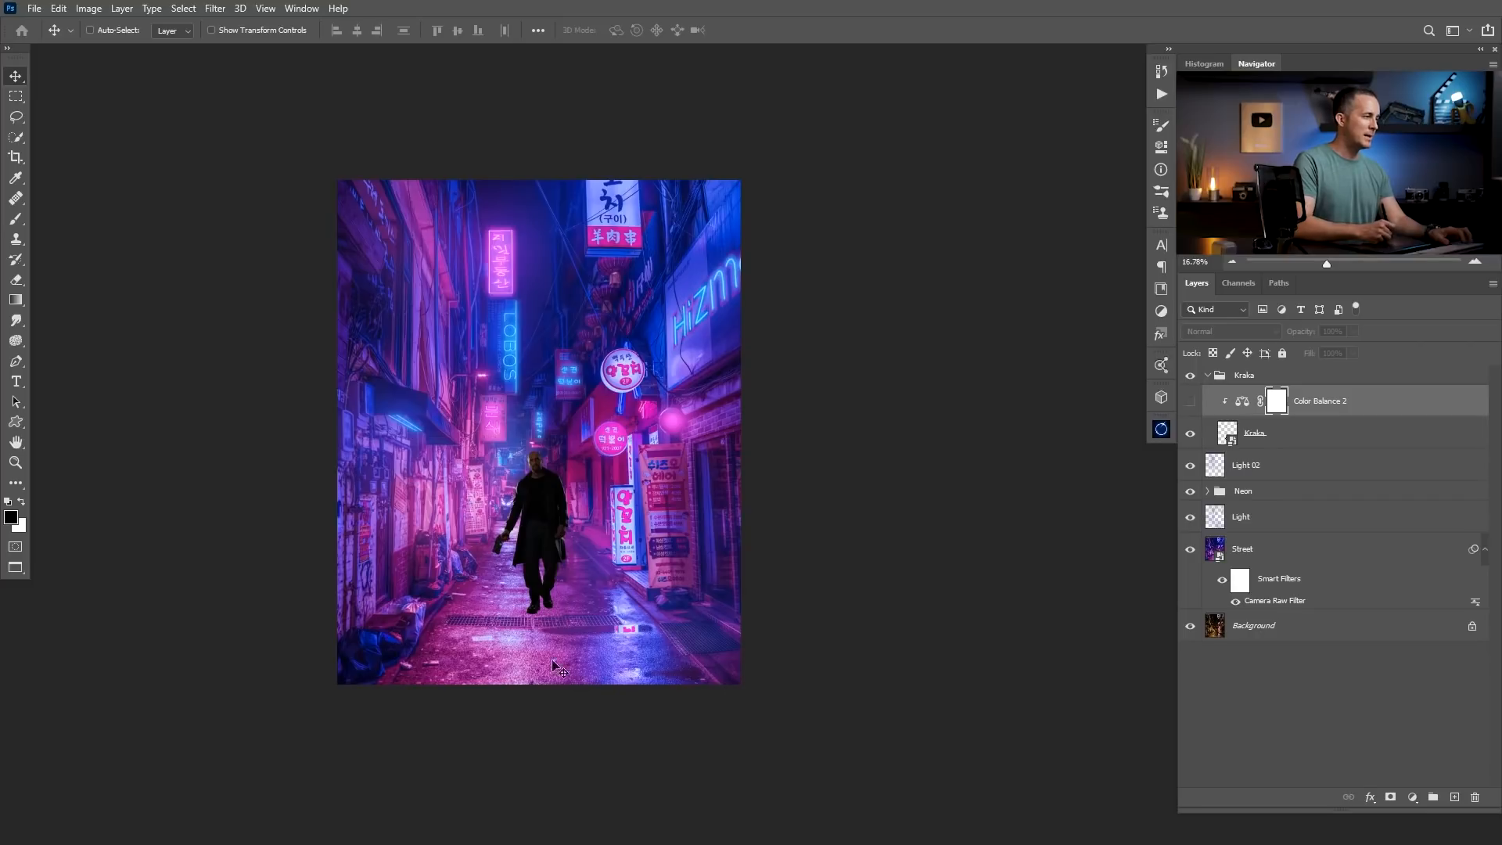
pyautogui.click(1190, 402)
pyautogui.click(1190, 402)
# Hide the Kraka group and add a new layer named Perspective lines at the top of the layer stack.
pyautogui.click(1190, 375)
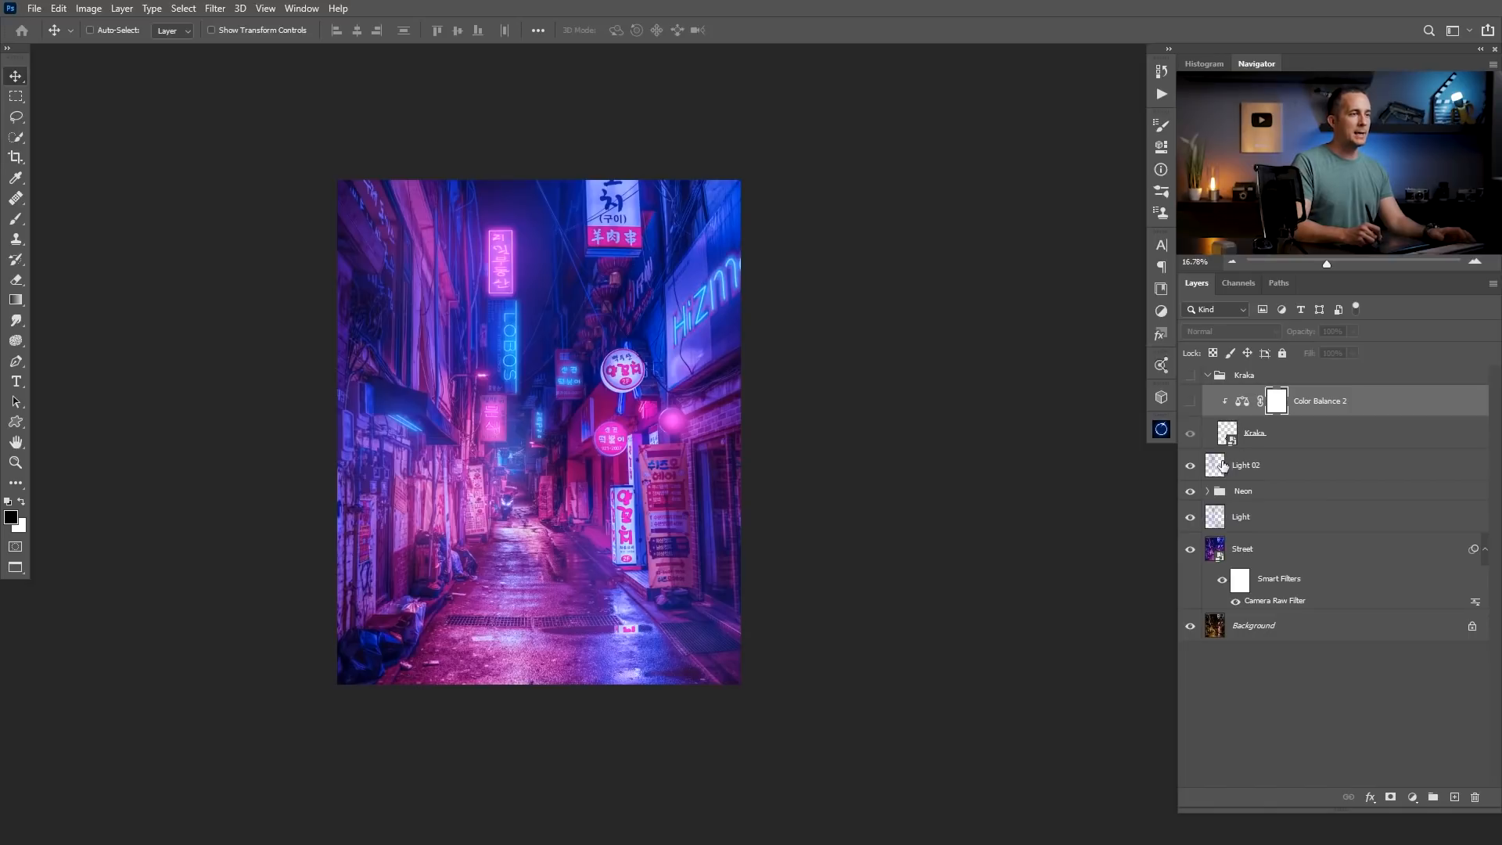
pyautogui.click(1454, 796)
pyautogui.moveTo(1227, 402); pyautogui.dragTo(1228, 364)
pyautogui.doubleClick(1243, 381)
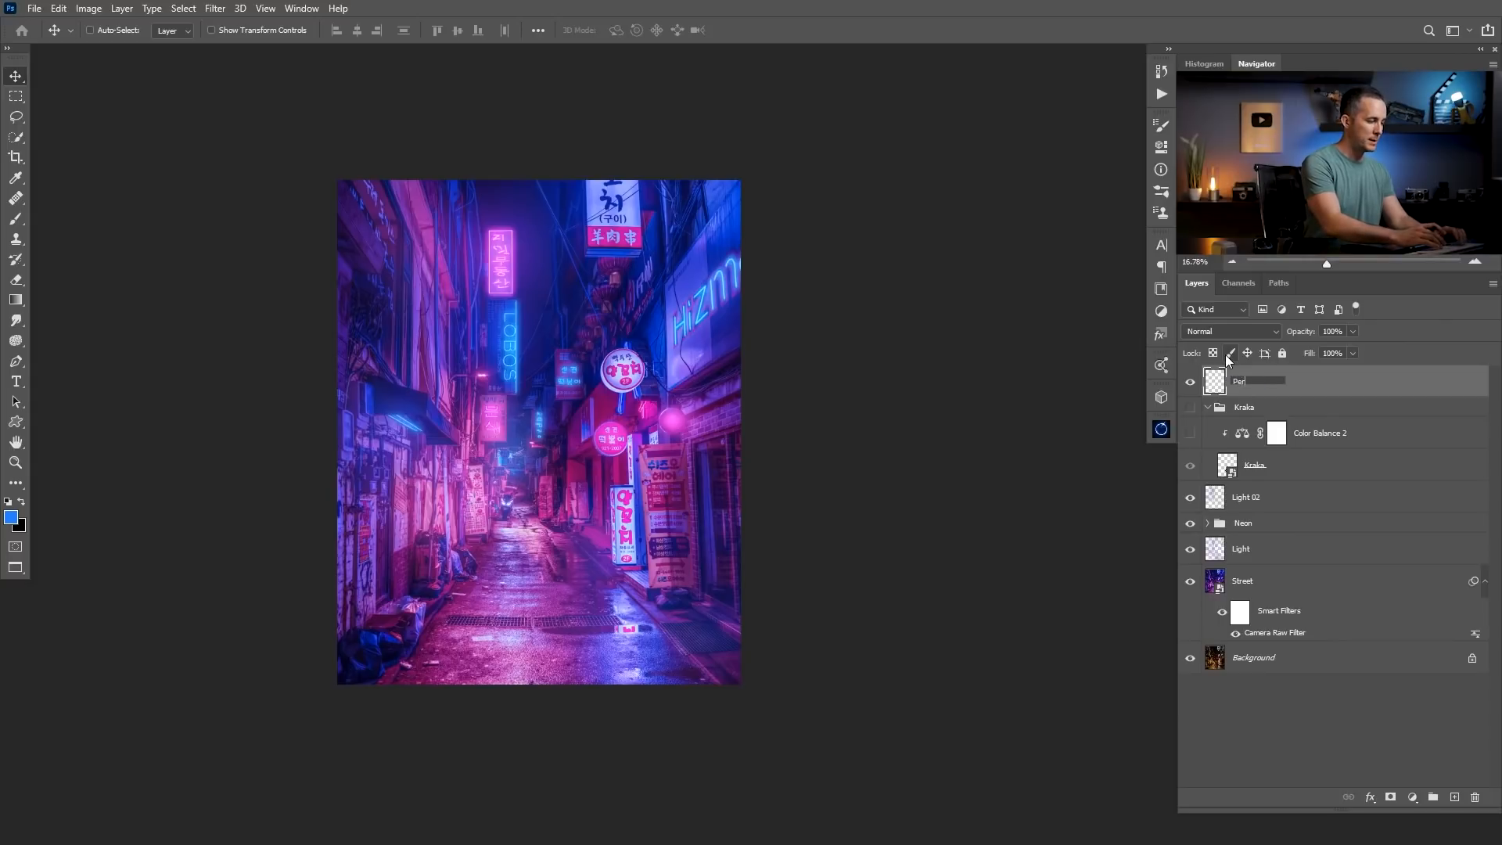
pyautogui.write('Perspective lines')
pyautogui.press('Return')
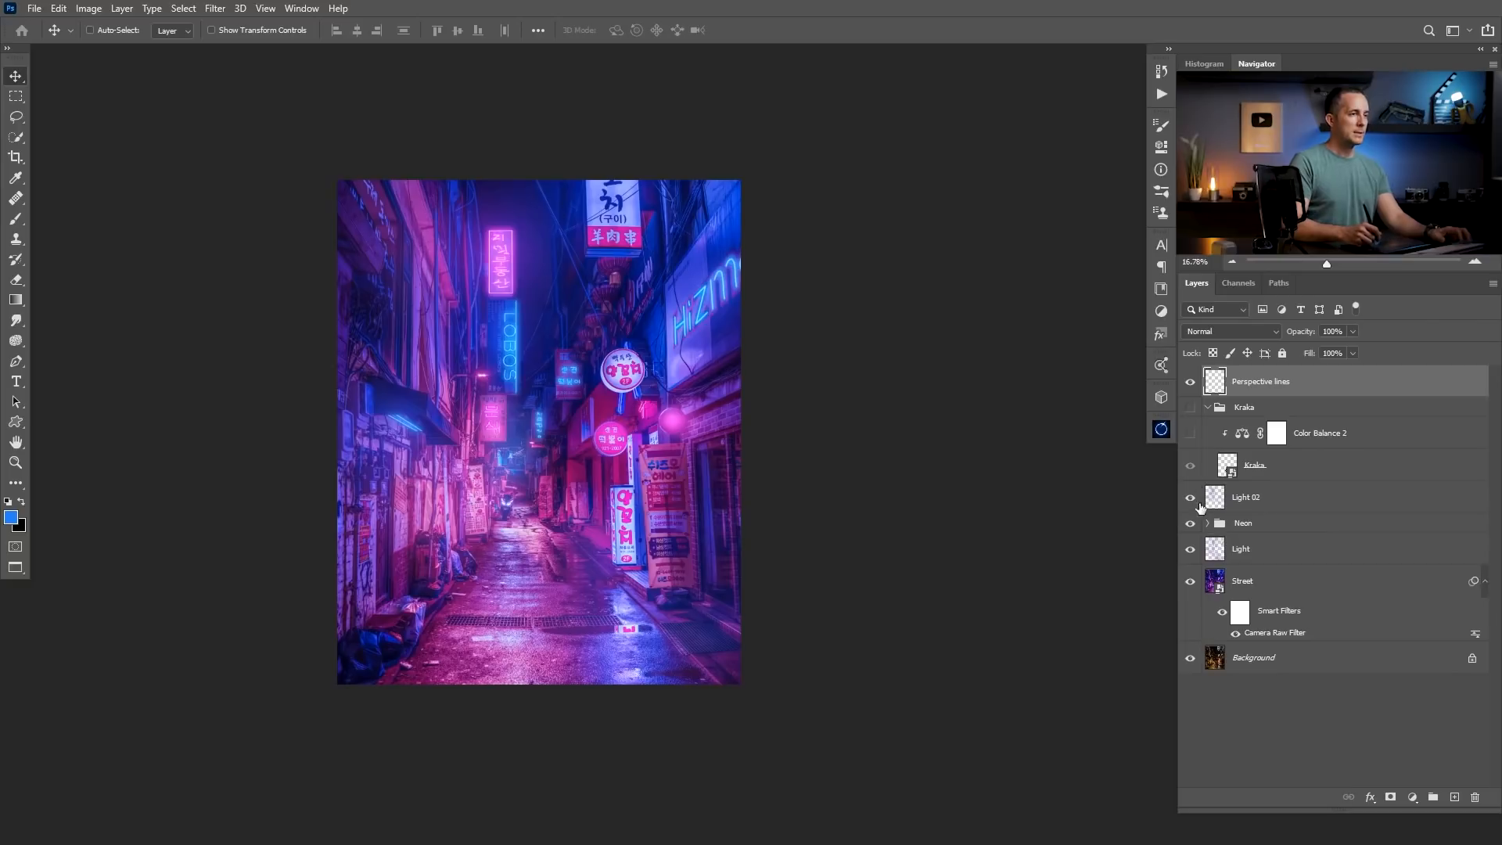
# Set up the Line tool in Shape mode with a white fill and no stroke.
pyautogui.click(20, 483)
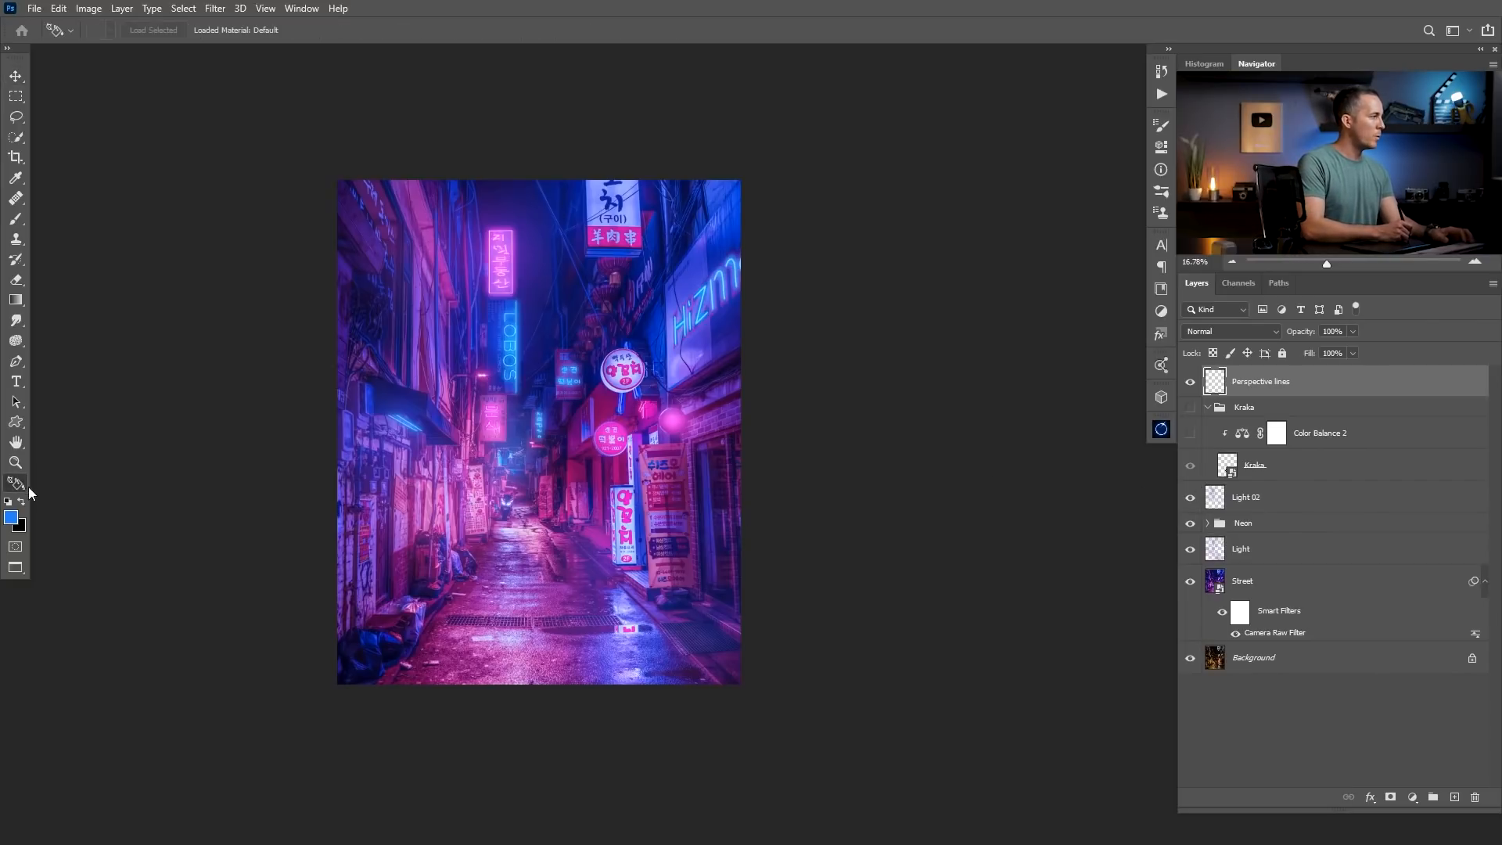
pyautogui.click(16, 422)
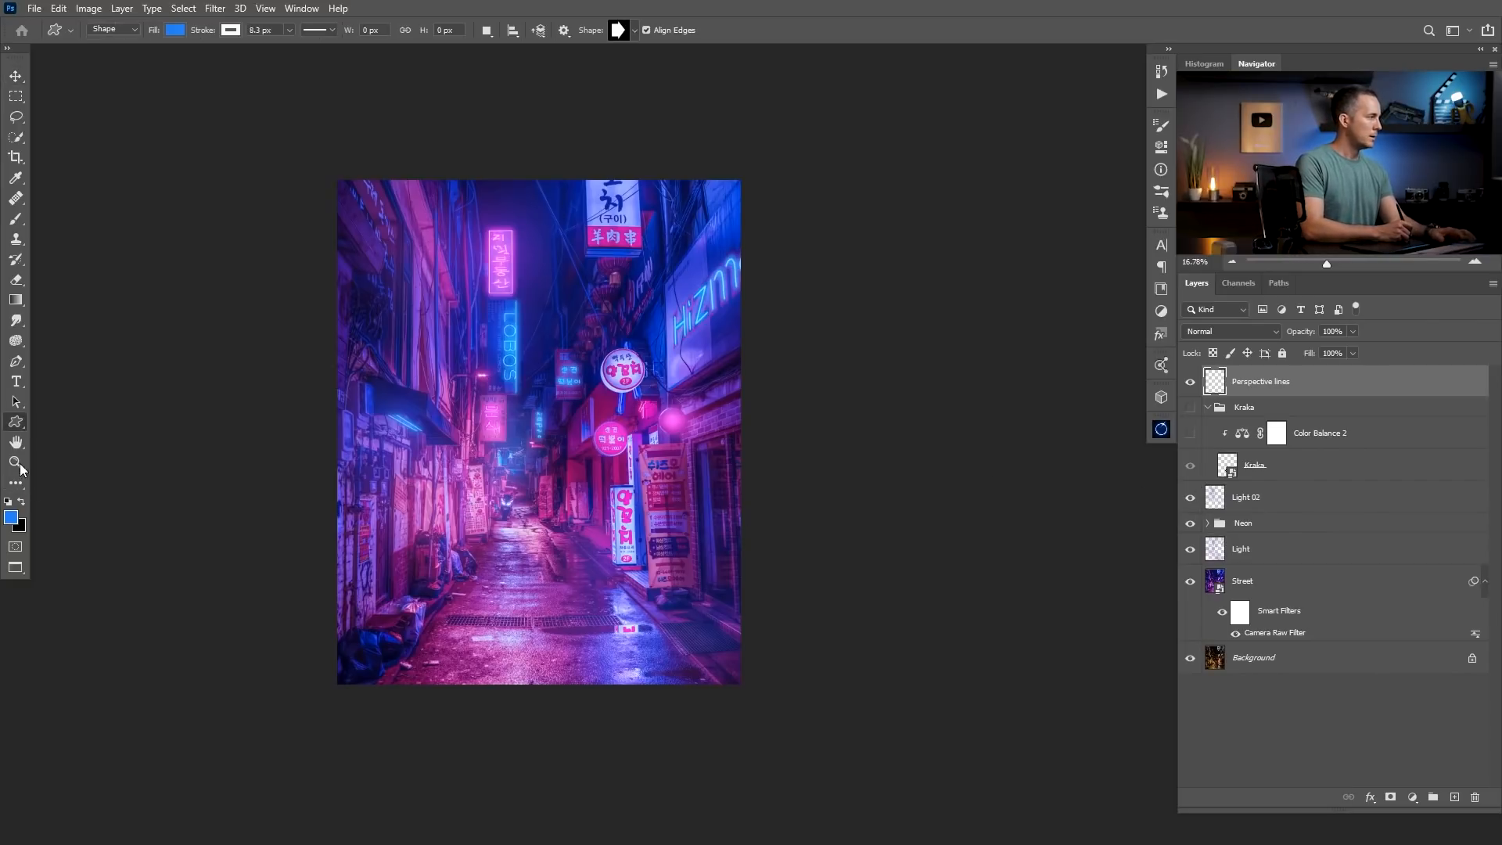
pyautogui.rightClick(20, 425)
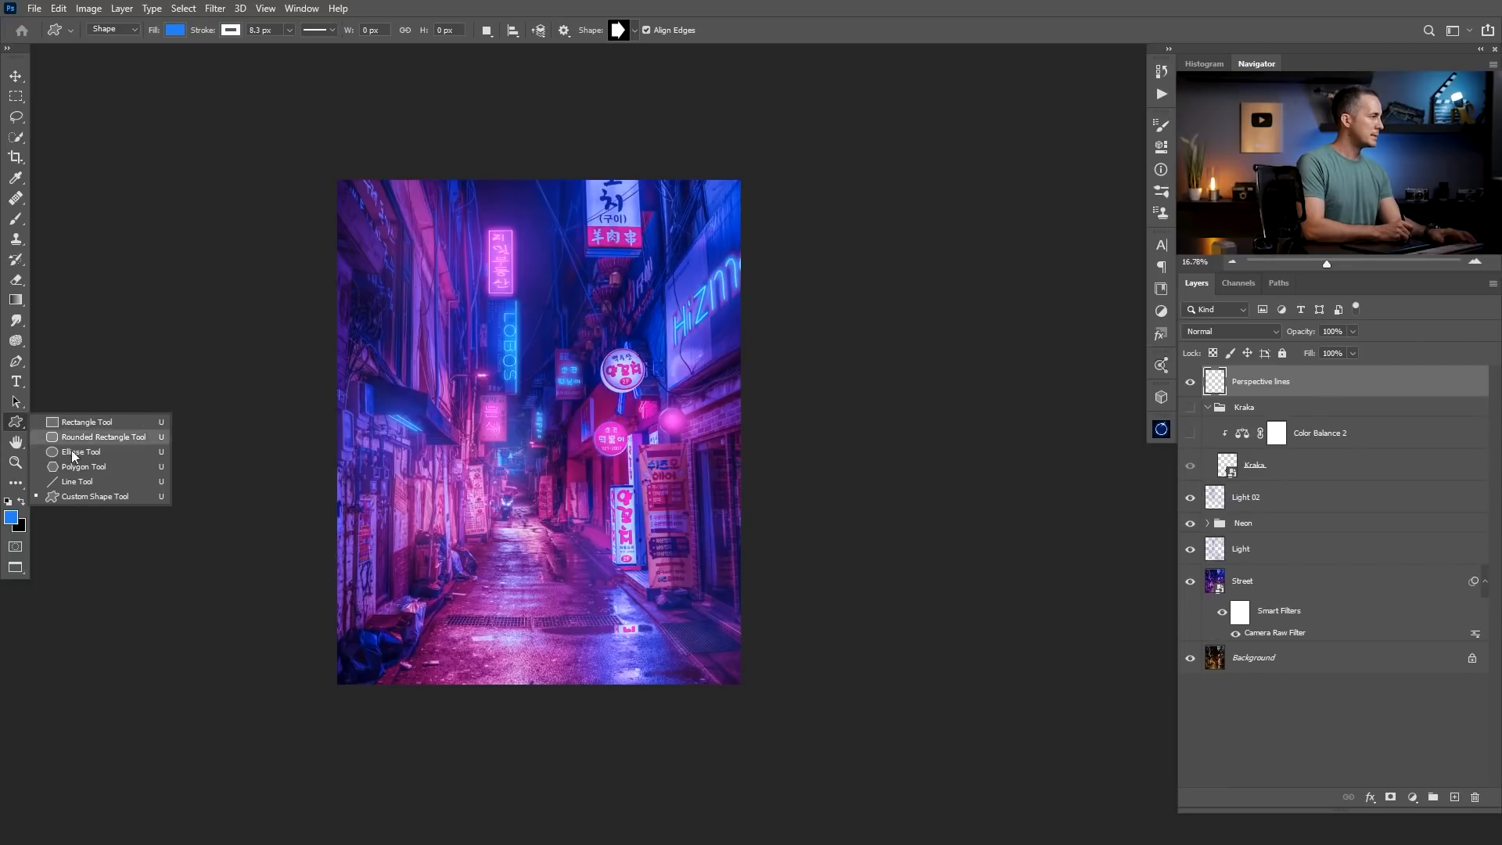
pyautogui.click(91, 480)
pyautogui.moveTo(395, 617); pyautogui.dragTo(612, 374)
pyautogui.click(183, 35)
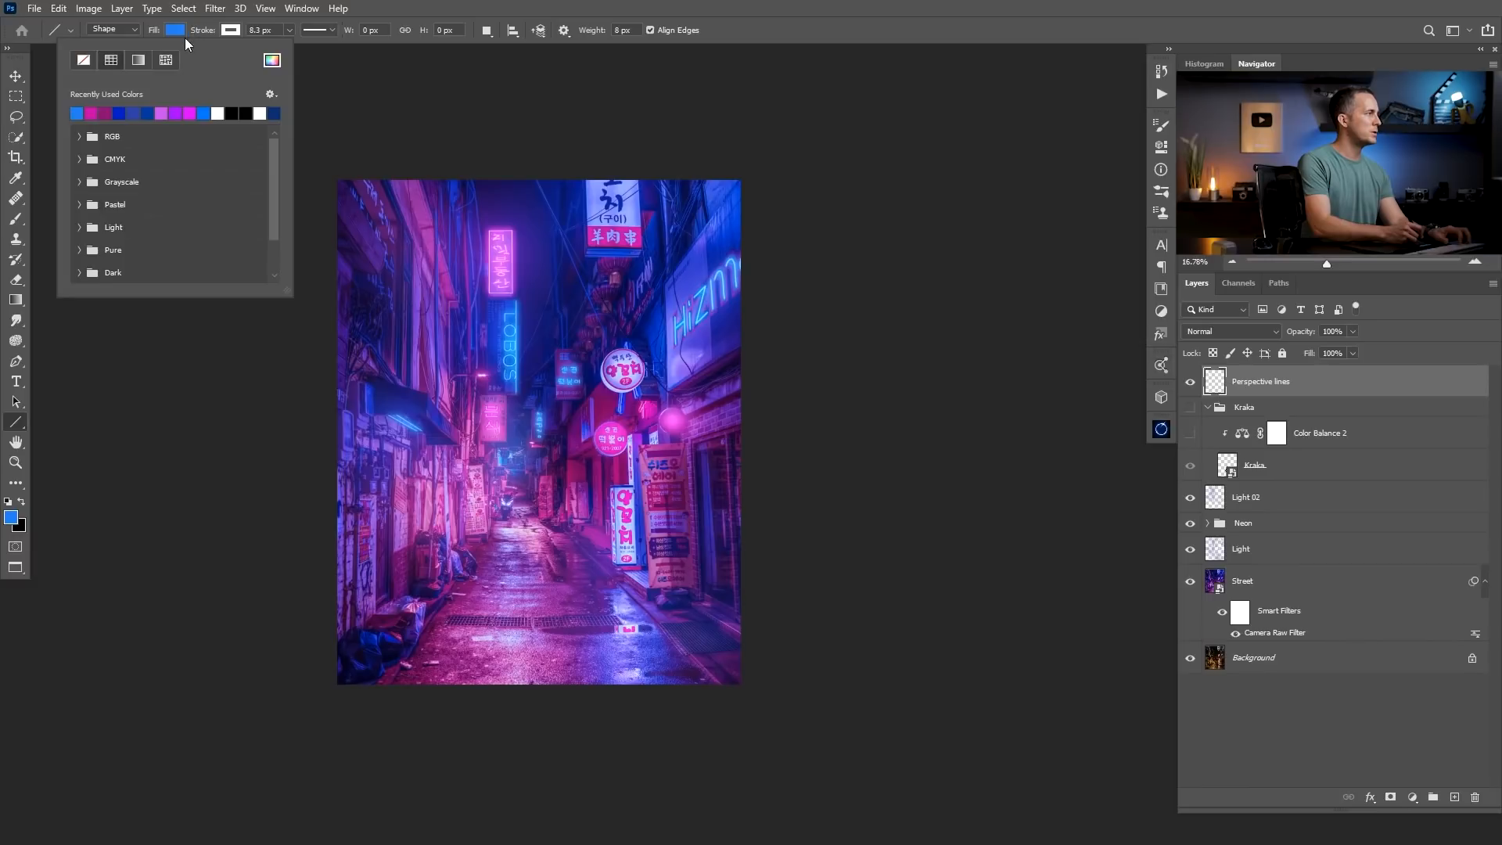
pyautogui.click(217, 114)
pyautogui.click(230, 30)
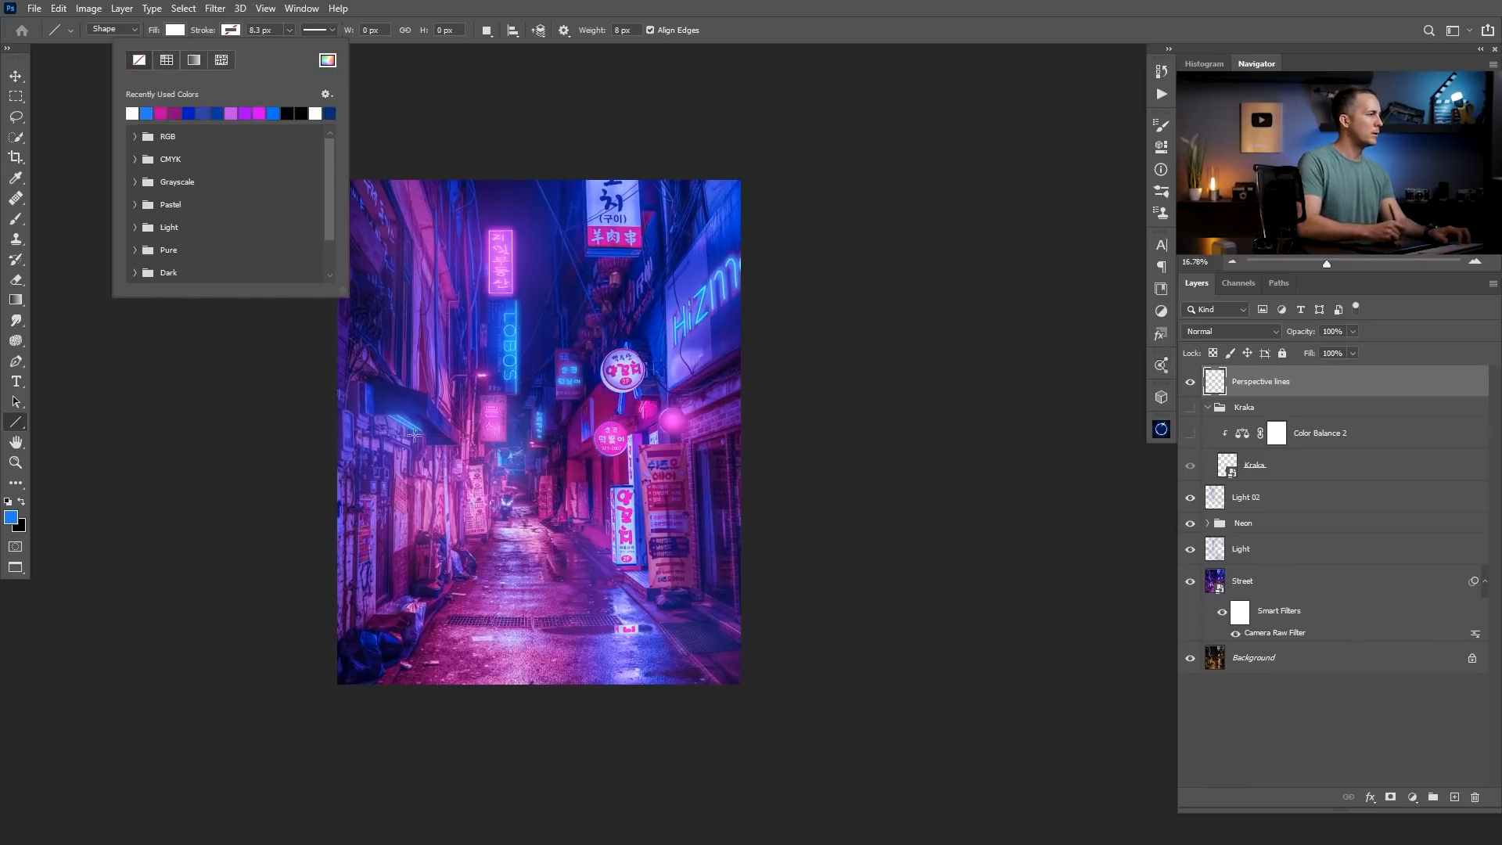
# Set the foreground colour to white and try diagonal test lines up the alley, undoing each one.
pyautogui.click(420, 636)
pyautogui.moveTo(420, 636); pyautogui.dragTo(567, 422)
pyautogui.hotkey('ctrl', 'z')
pyautogui.press('d')
pyautogui.press('x')
pyautogui.moveTo(449, 603); pyautogui.dragTo(560, 388)
pyautogui.hotkey('ctrl', 'z')
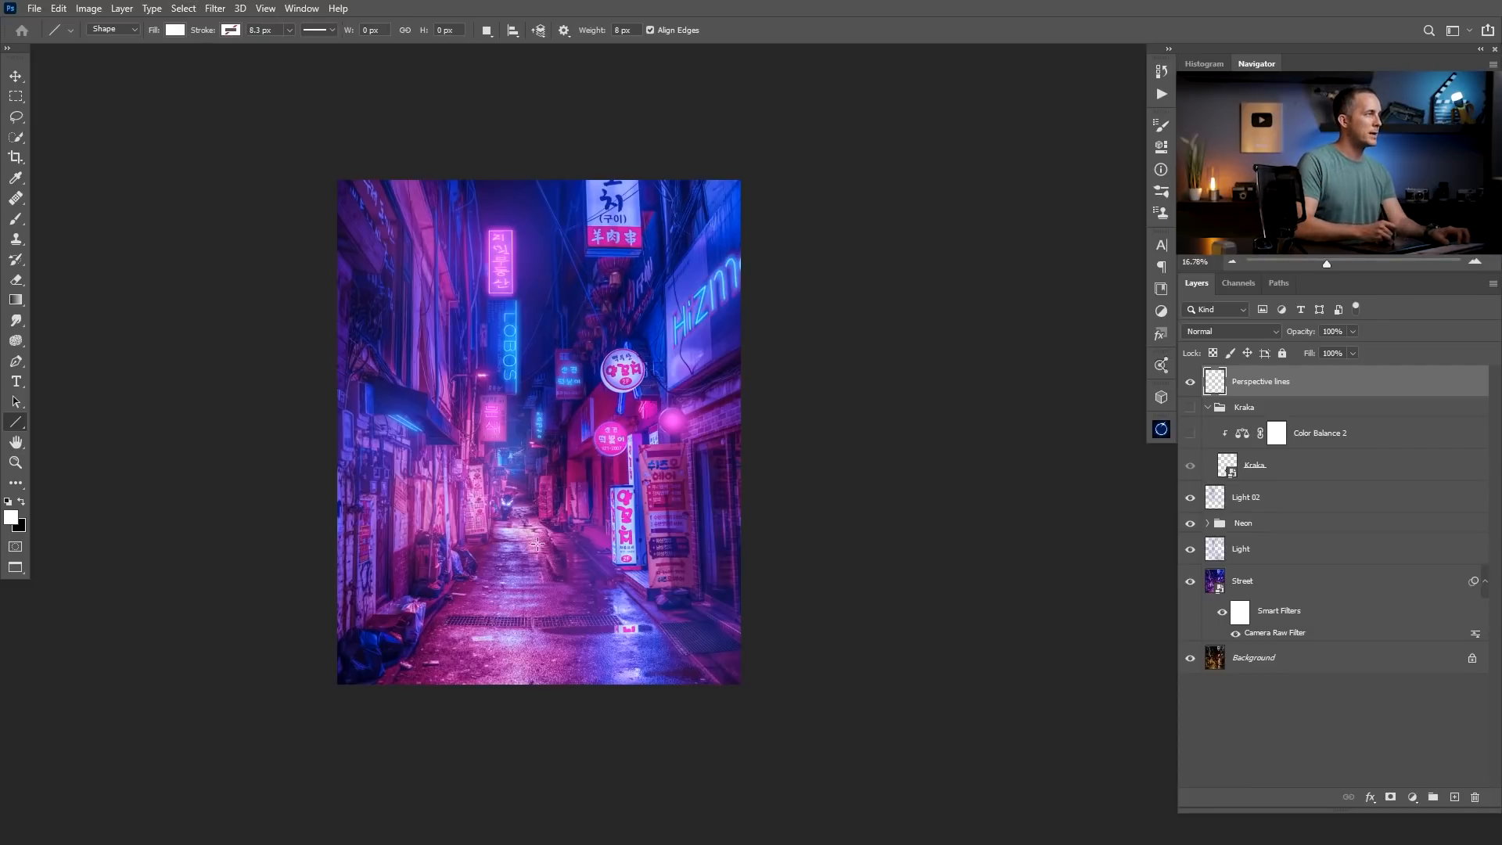
pyautogui.moveTo(589, 35); pyautogui.dragTo(595, 32)
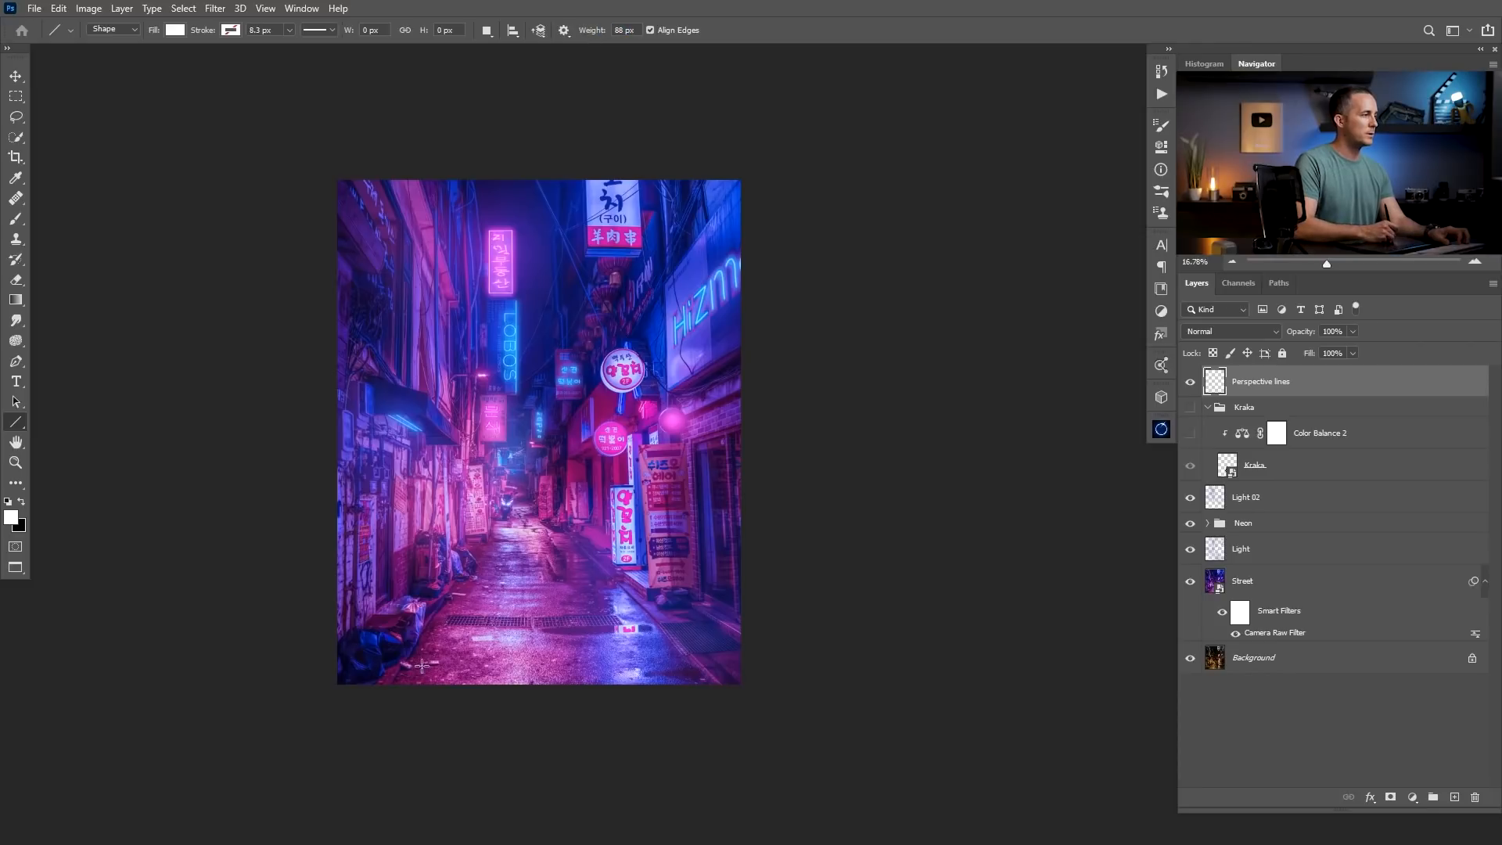
pyautogui.moveTo(421, 665); pyautogui.dragTo(519, 409)
pyautogui.hotkey('ctrl', 'z')
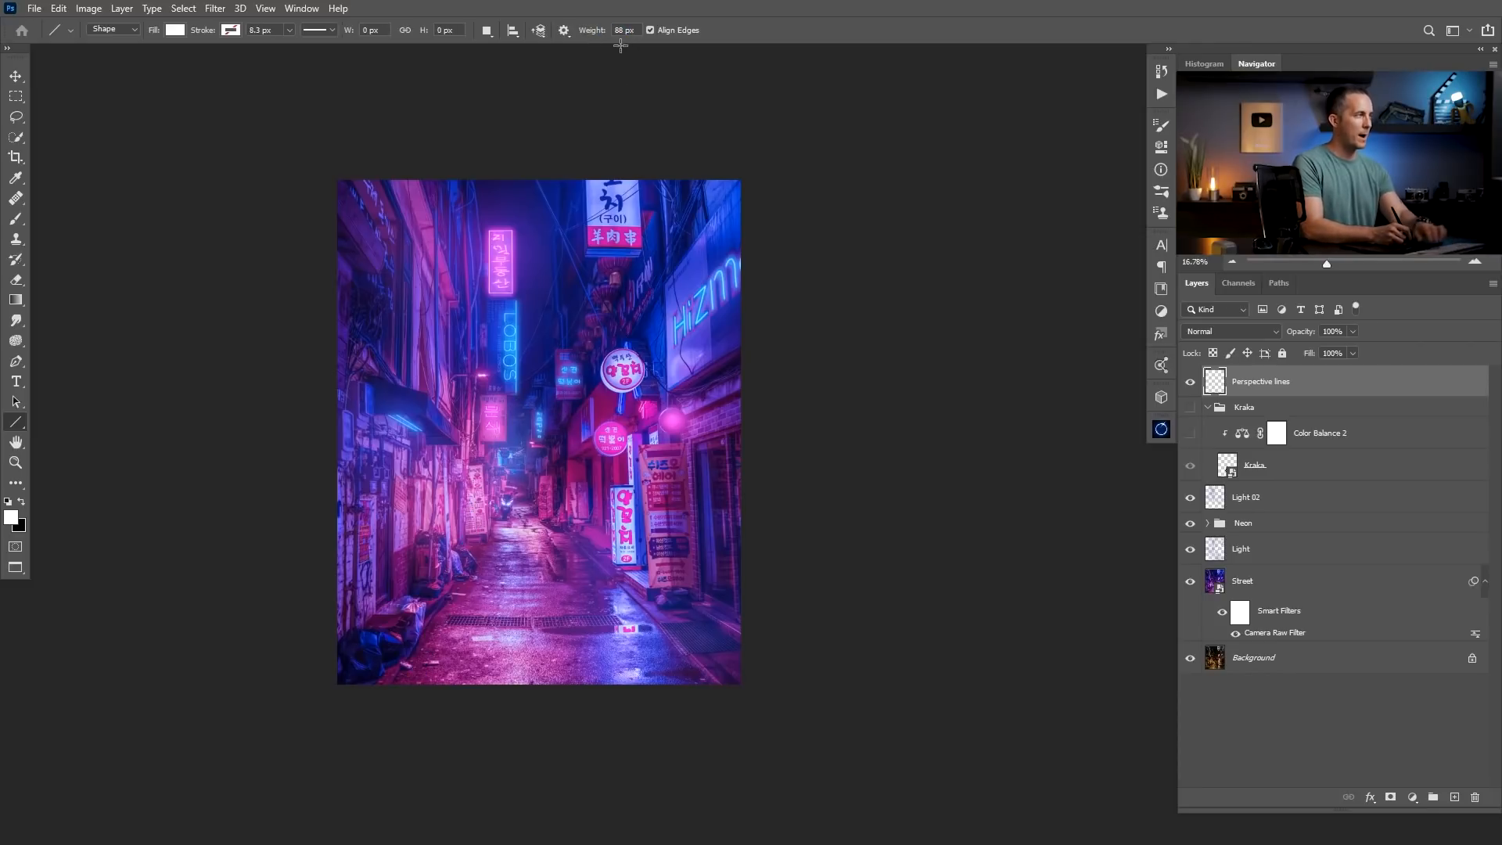
# Draw three white 10 px perspective lines along both ground edges of the street and the right building's sign, crossing at the alley's end.
pyautogui.click(587, 31)
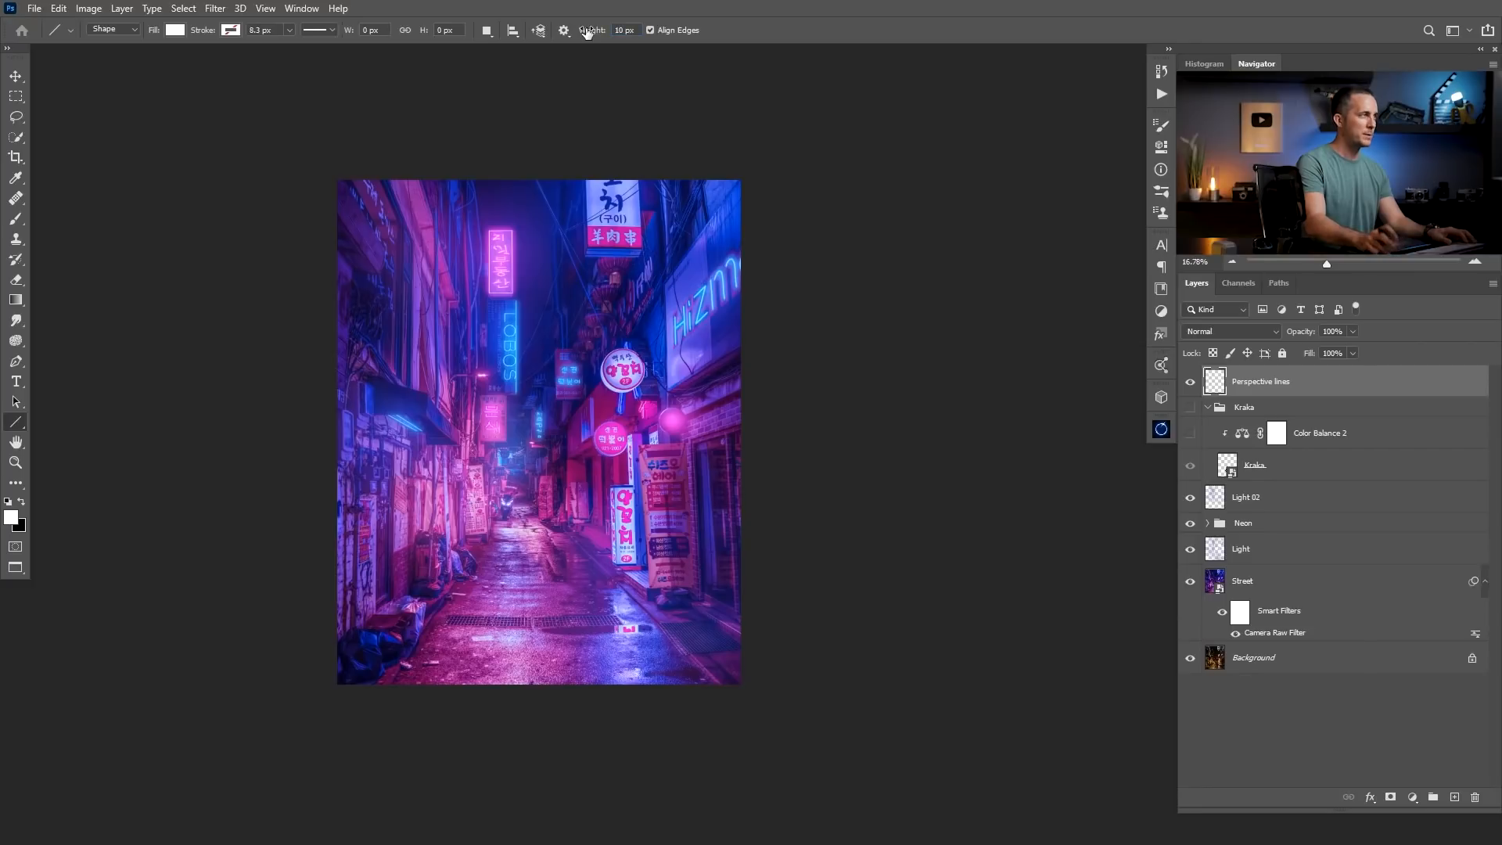
pyautogui.scroll(5, 482, 622)
pyautogui.moveTo(356, 730); pyautogui.dragTo(539, 427)
pyautogui.scroll(-3, 422, 579)
pyautogui.hotkey('ctrl', 'z')
pyautogui.moveTo(404, 681); pyautogui.dragTo(743, 138)
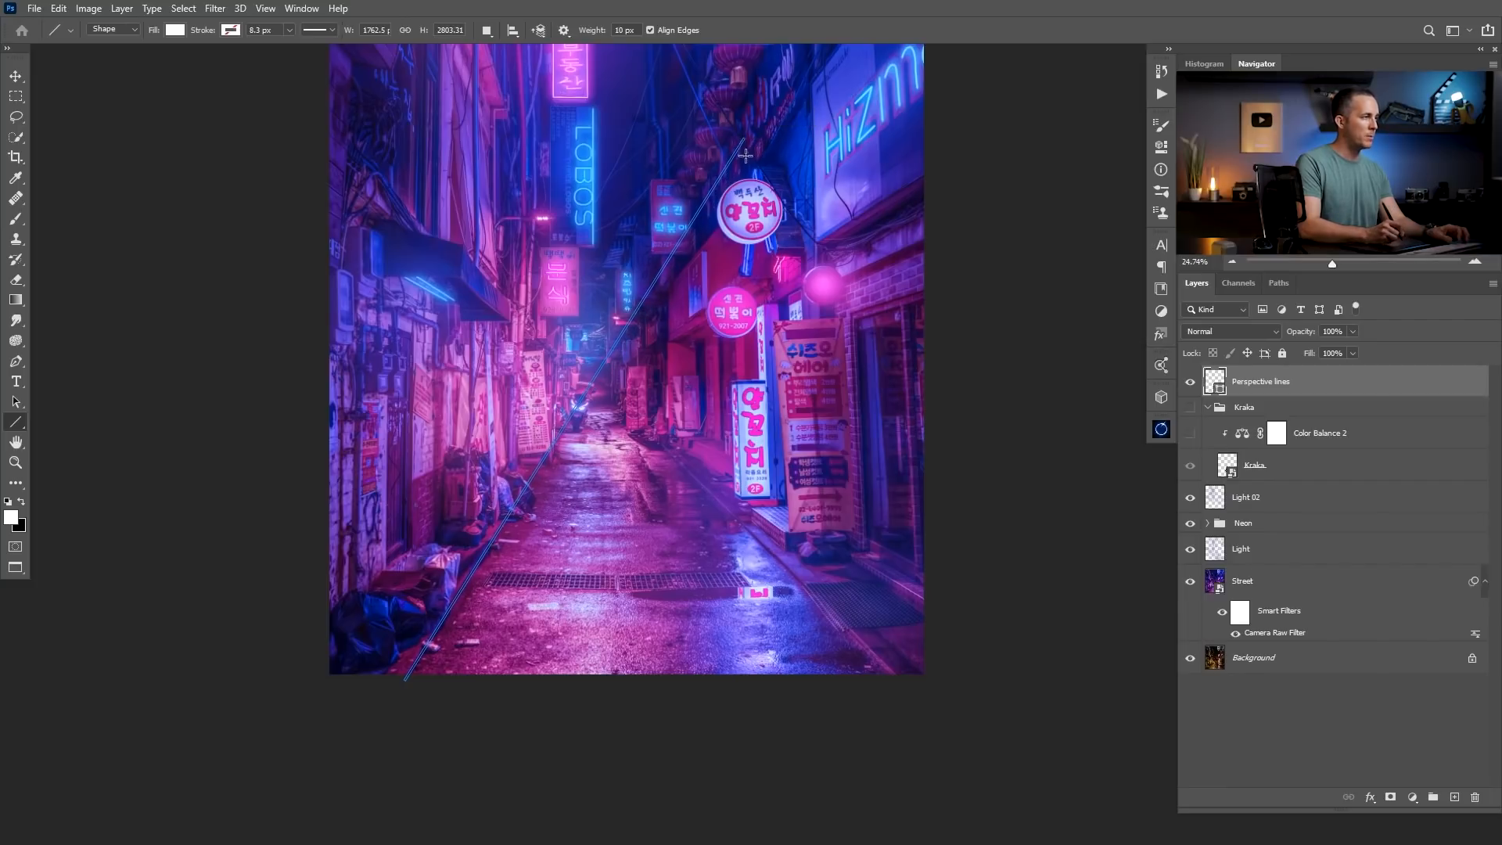
pyautogui.moveTo(899, 681); pyautogui.dragTo(401, 181)
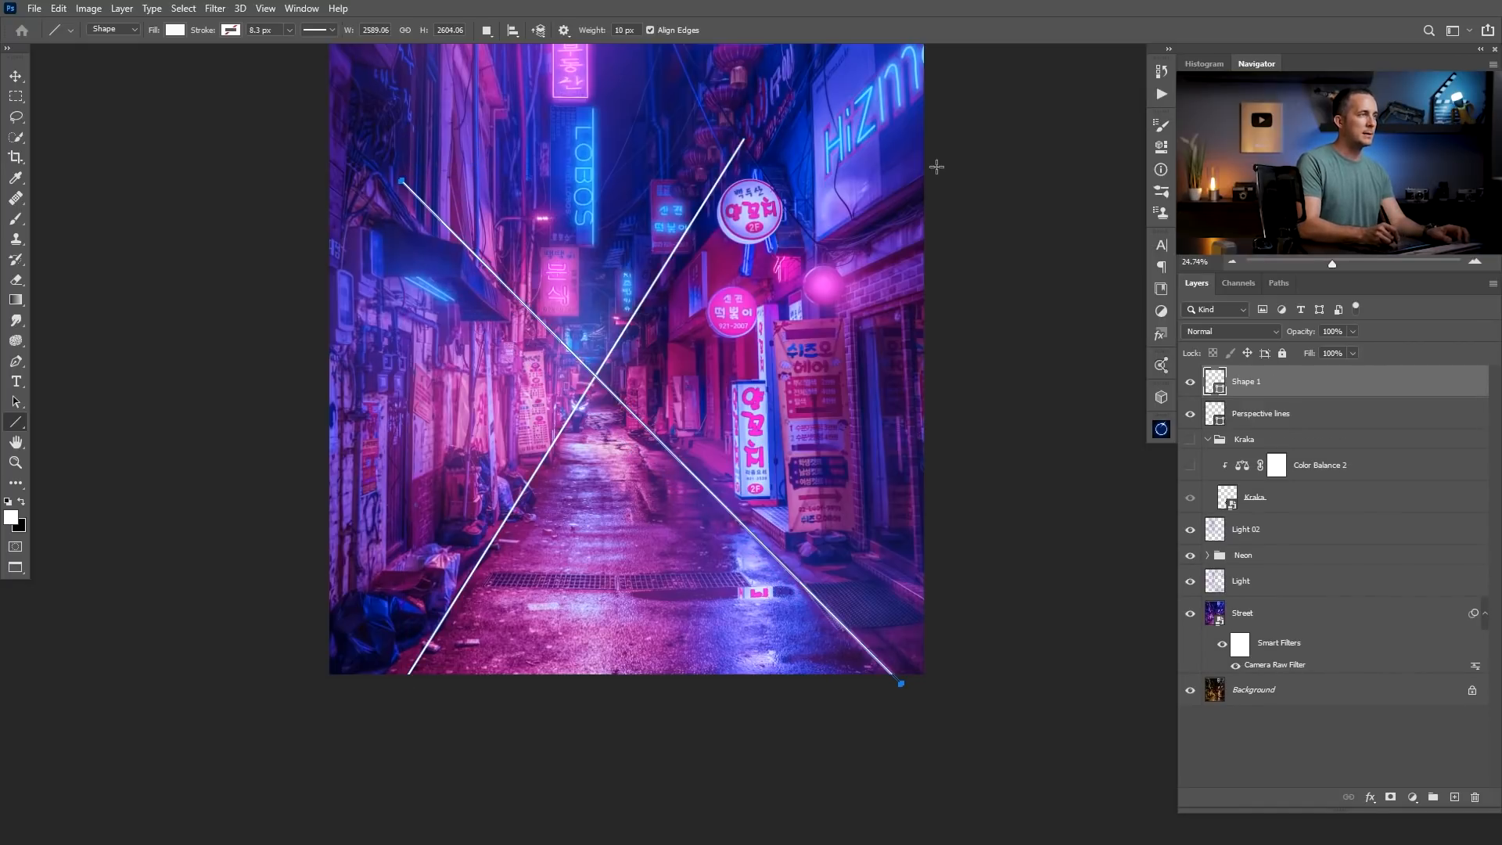
pyautogui.moveTo(928, 166)
pyautogui.mouseDown()
pyautogui.moveTo(460, 450)
pyautogui.moveTo(450, 471)
pyautogui.mouseUp()
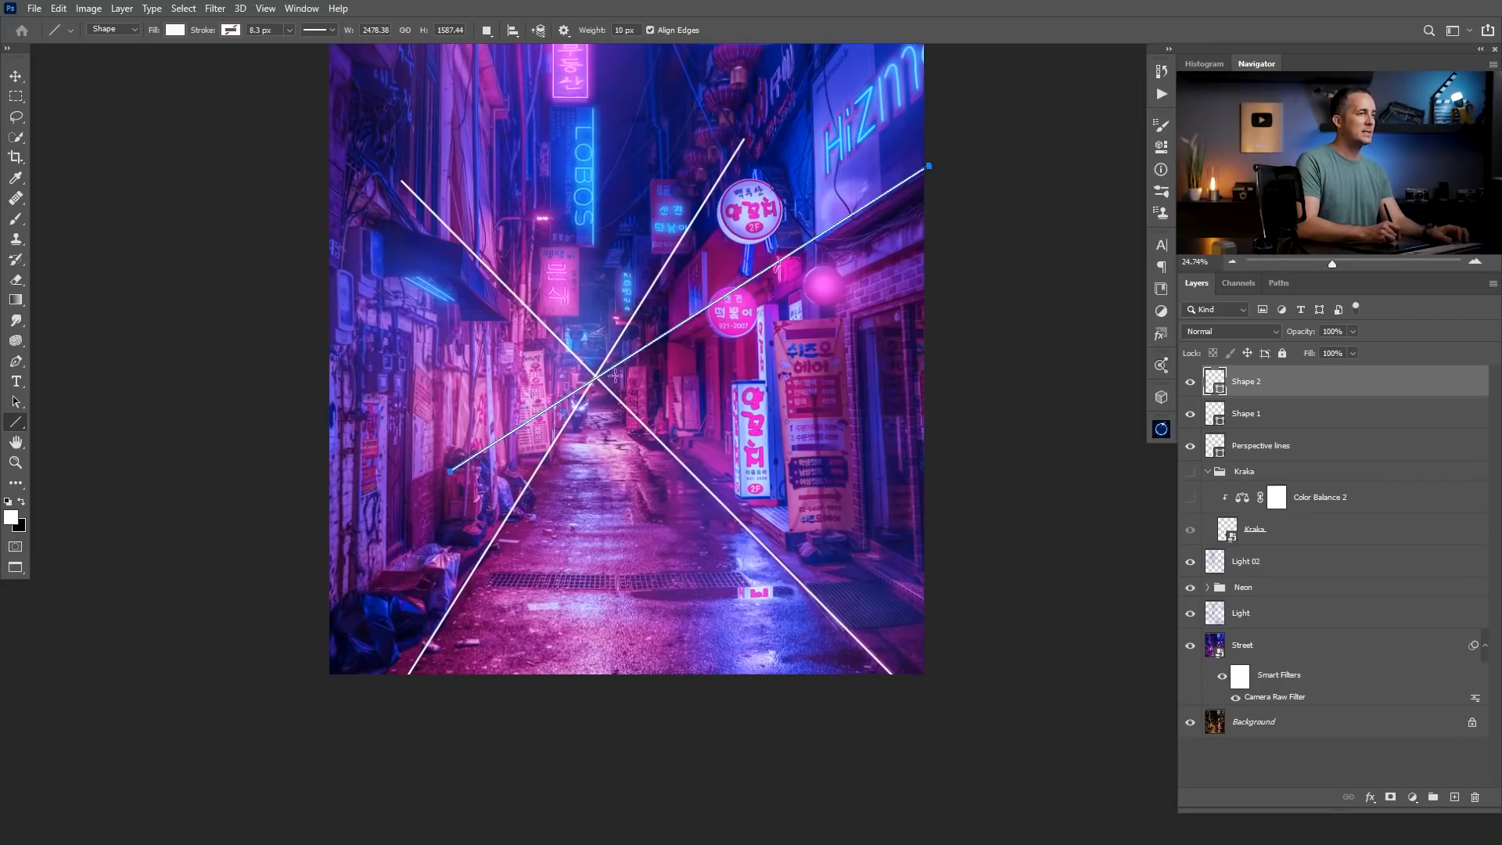
# On a new layer, mark the lines' crossing point and paint a horizontal line through it with a hard white 25 px brush at 100% opacity.
pyautogui.click(1454, 797)
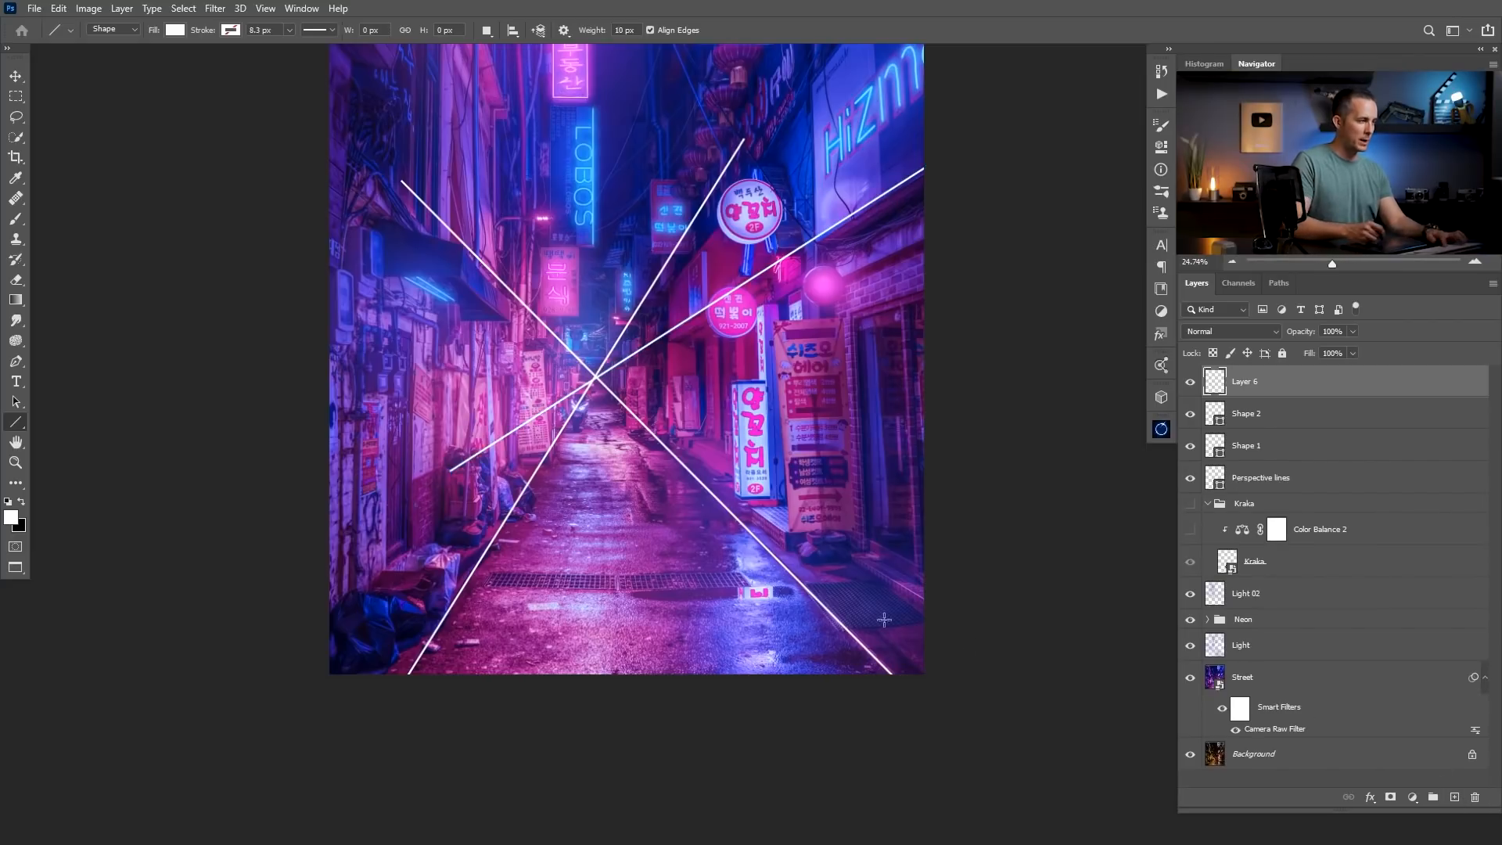
pyautogui.press('b')
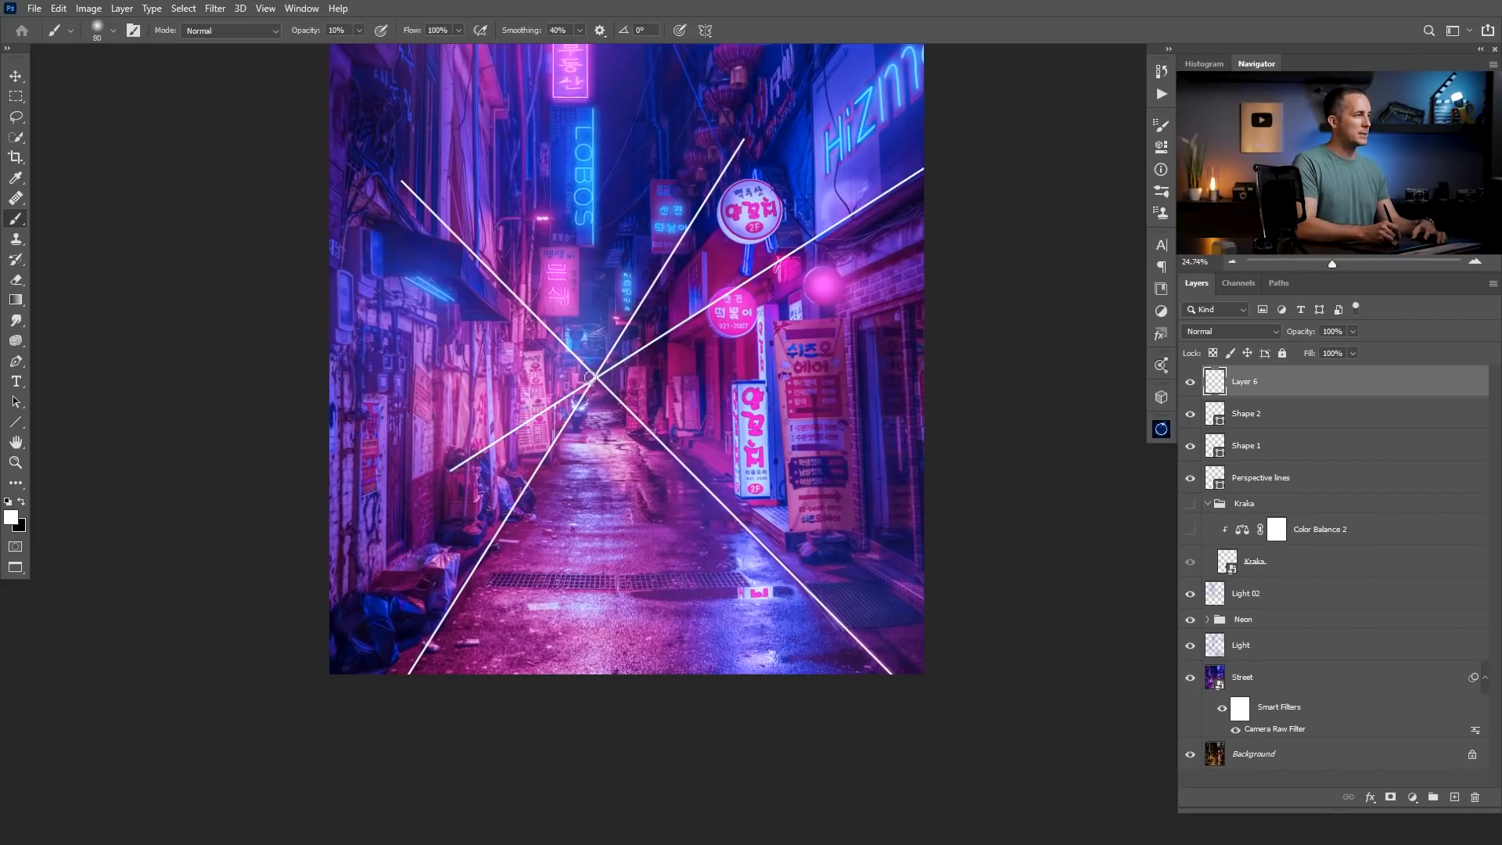
pyautogui.click(597, 379)
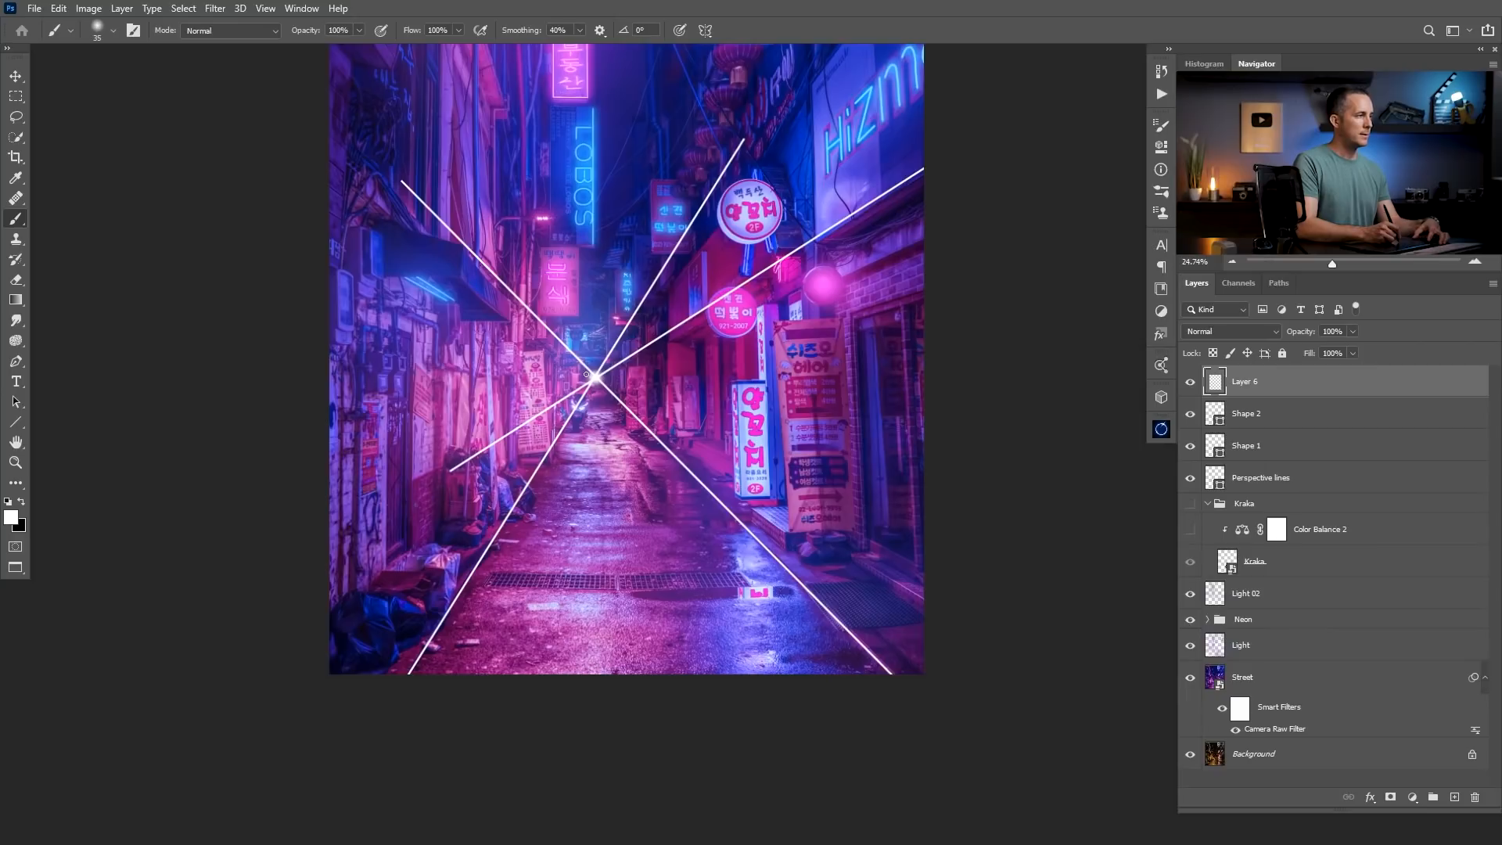
pyautogui.rightClick(585, 375)
pyautogui.click(757, 249)
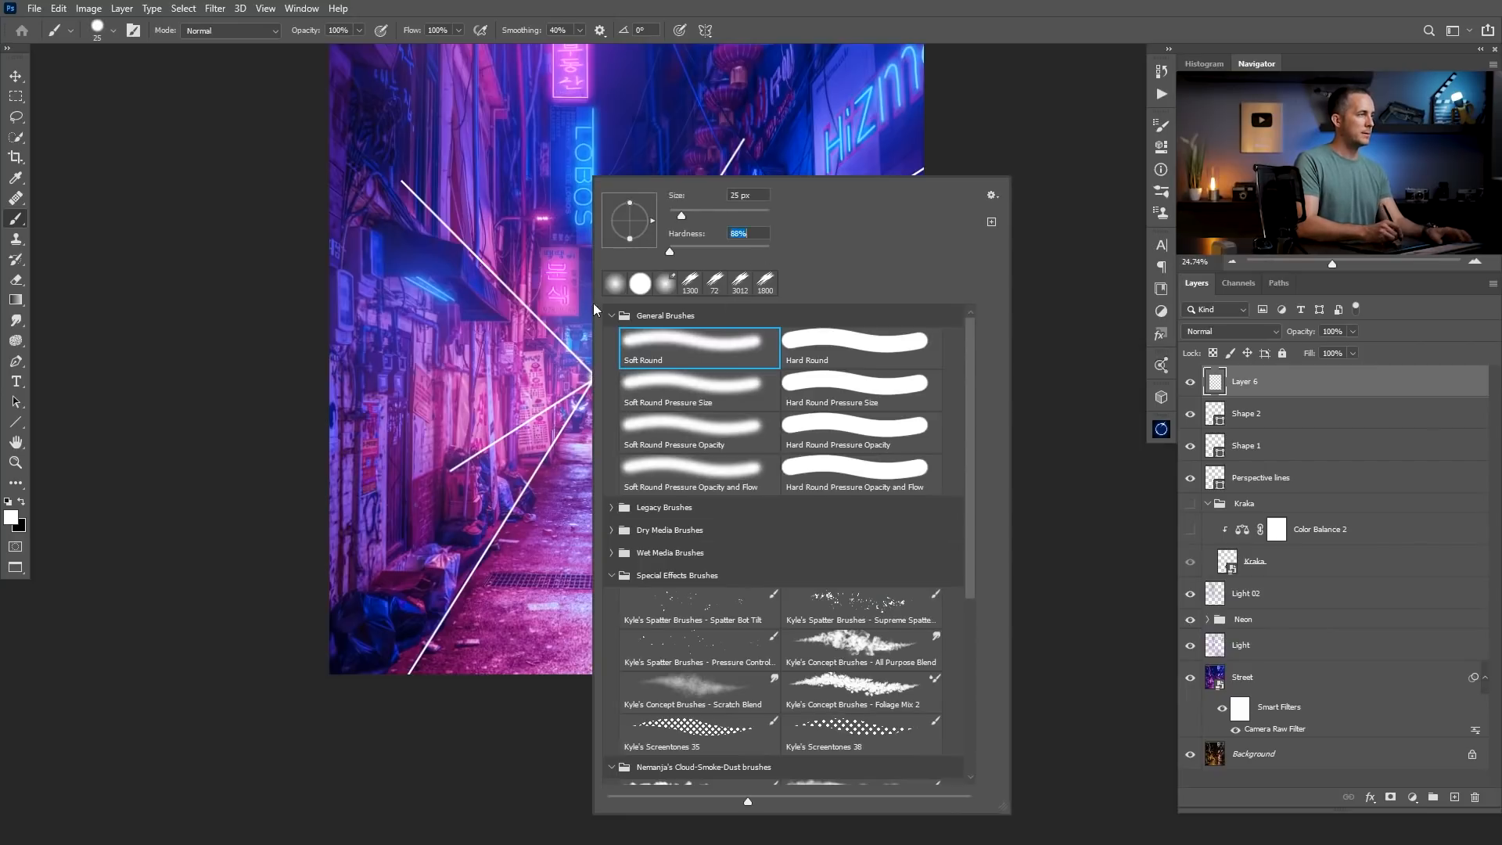
pyautogui.click(534, 396)
pyautogui.moveTo(595, 376)
pyautogui.mouseDown()
pyautogui.moveTo(327, 385)
pyautogui.moveTo(820, 379)
pyautogui.moveTo(332, 378)
pyautogui.mouseUp()
pyautogui.hotkey('ctrl', 'z')
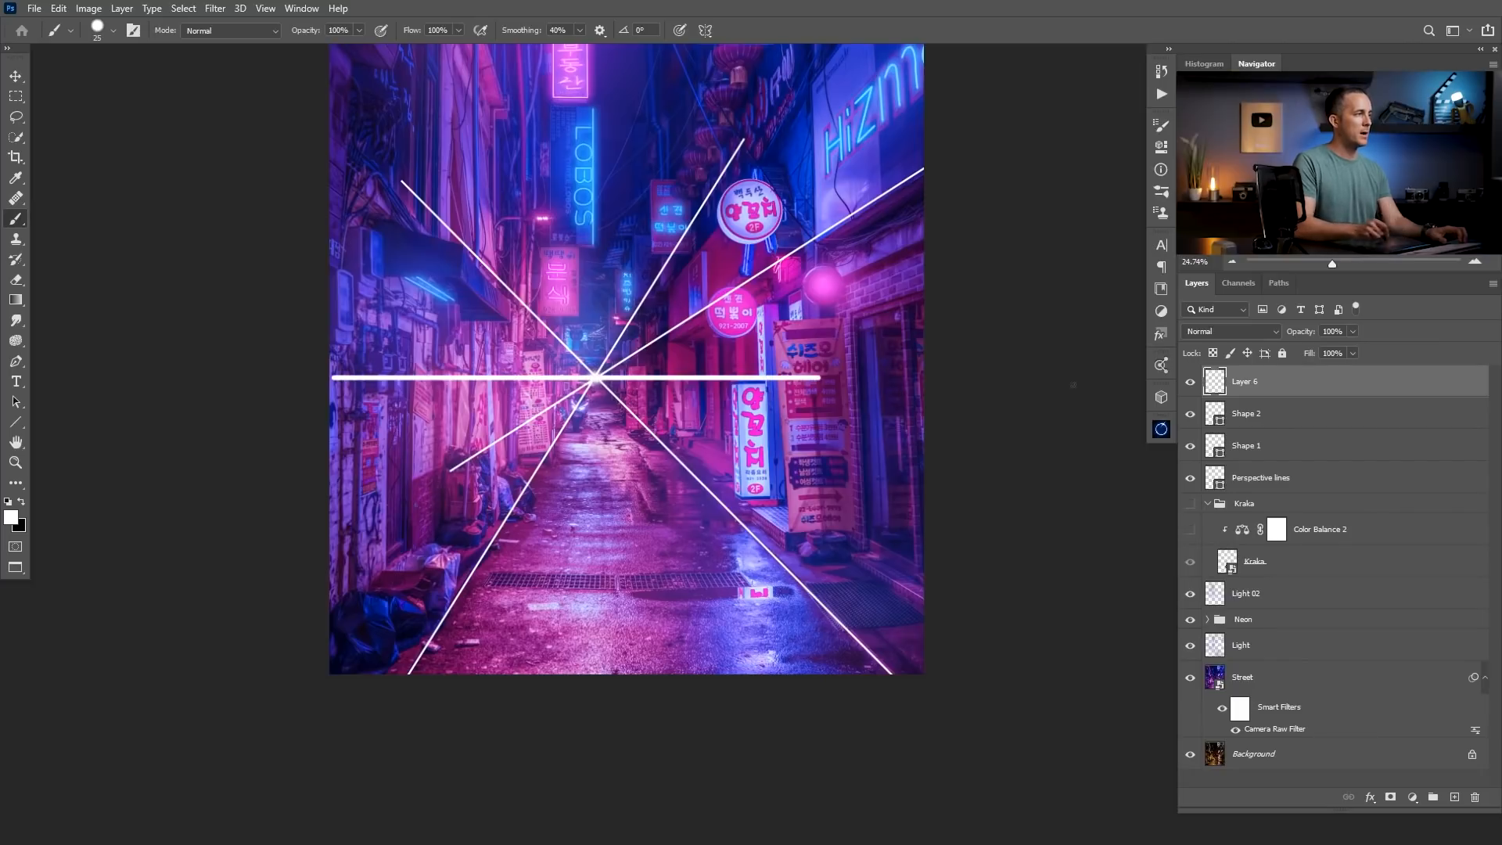
# Delete the three diagonal line layers, Perspective lines, Shape 1 and Shape 2, keeping the horizontal line.
pyautogui.click(1221, 481)
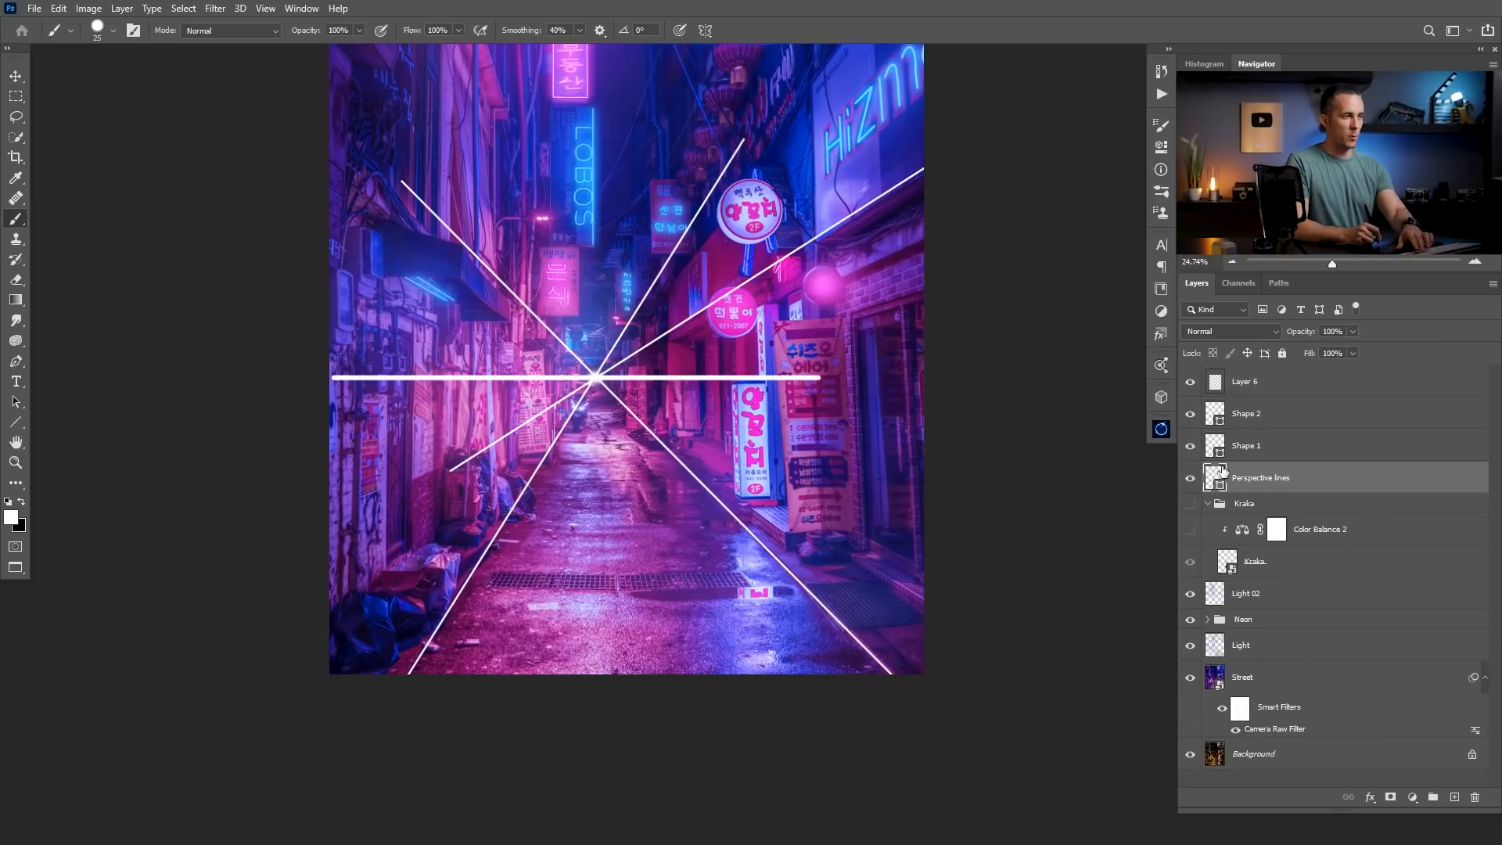
pyautogui.press('Delete')
pyautogui.click(1224, 447)
pyautogui.keyDown('shift'); pyautogui.click(1222, 422); pyautogui.keyUp('shift')
pyautogui.press('Delete')
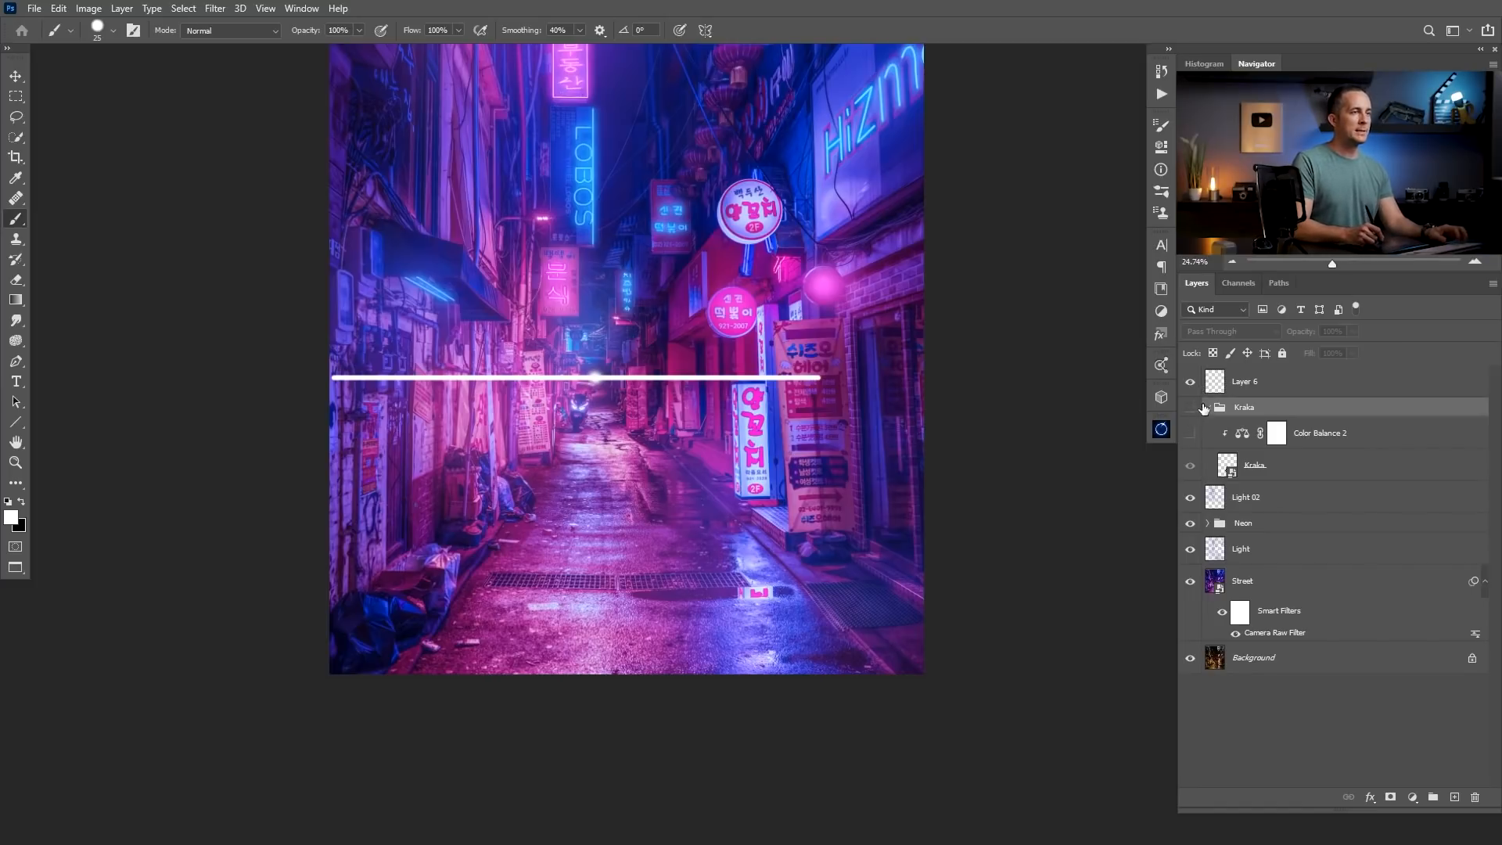
# Show the Kraka group and scale the man up to 183.13% with the transform's reference point on the vanishing point.
pyautogui.click(1190, 407)
pyautogui.click(1226, 467)
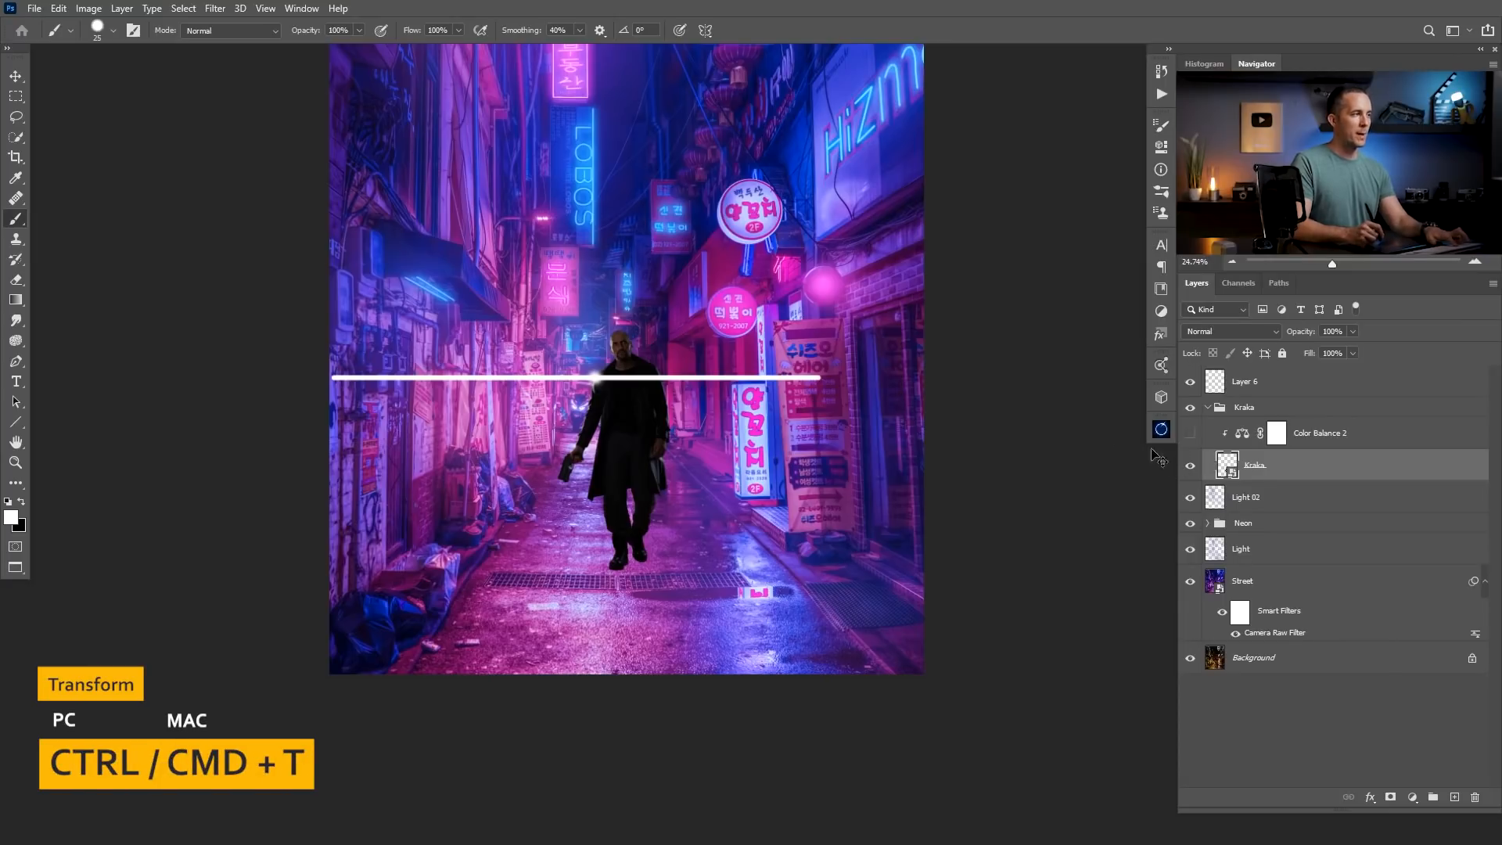
pyautogui.hotkey('ctrl', 't')
pyautogui.moveTo(618, 456); pyautogui.dragTo(623, 314)
pyautogui.hotkey('ctrl', 'z')
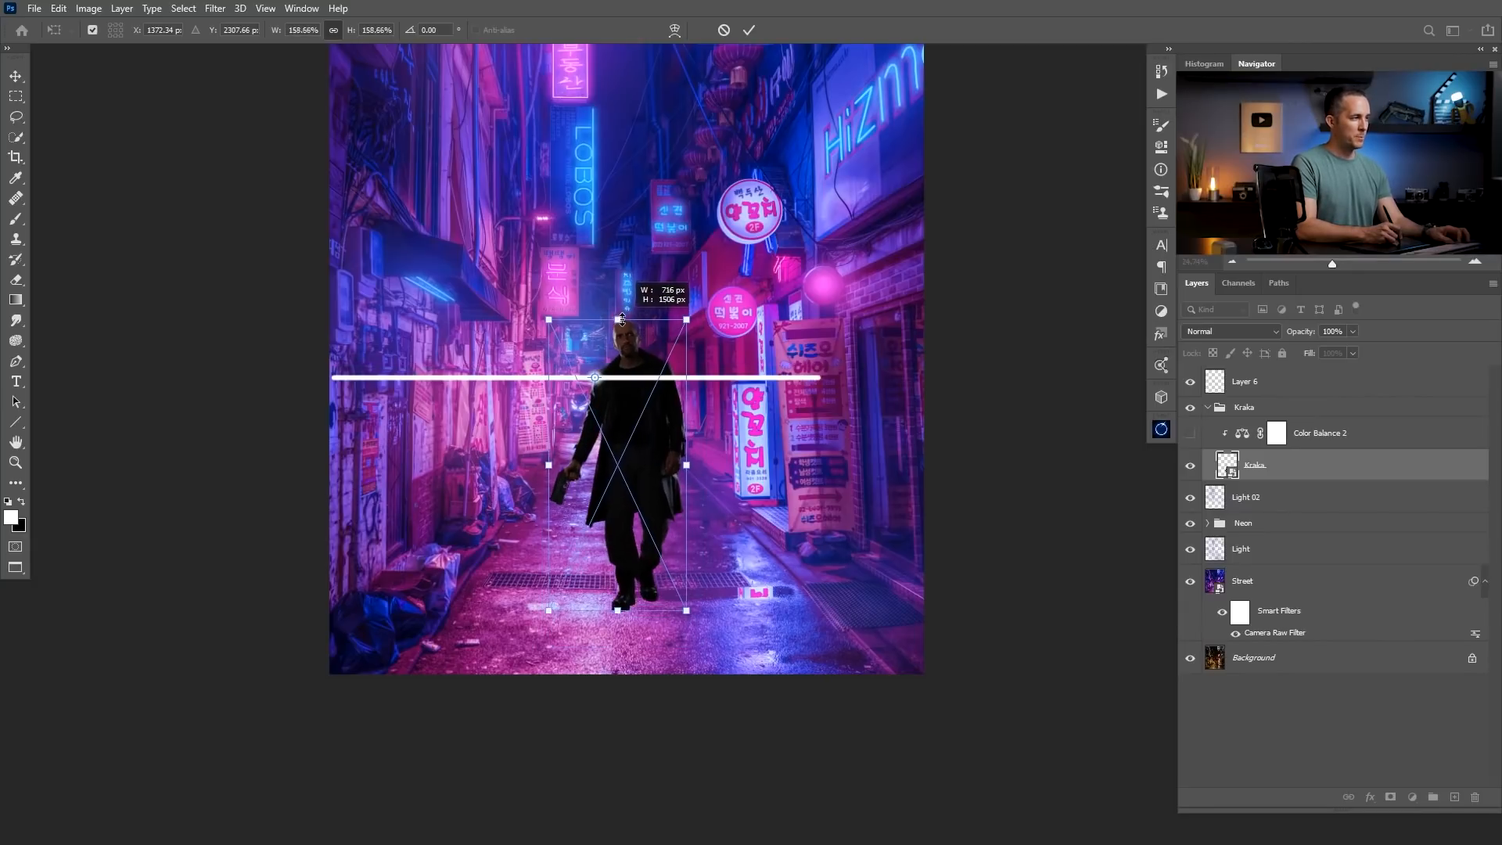
pyautogui.moveTo(648, 272); pyautogui.dragTo(636, 309)
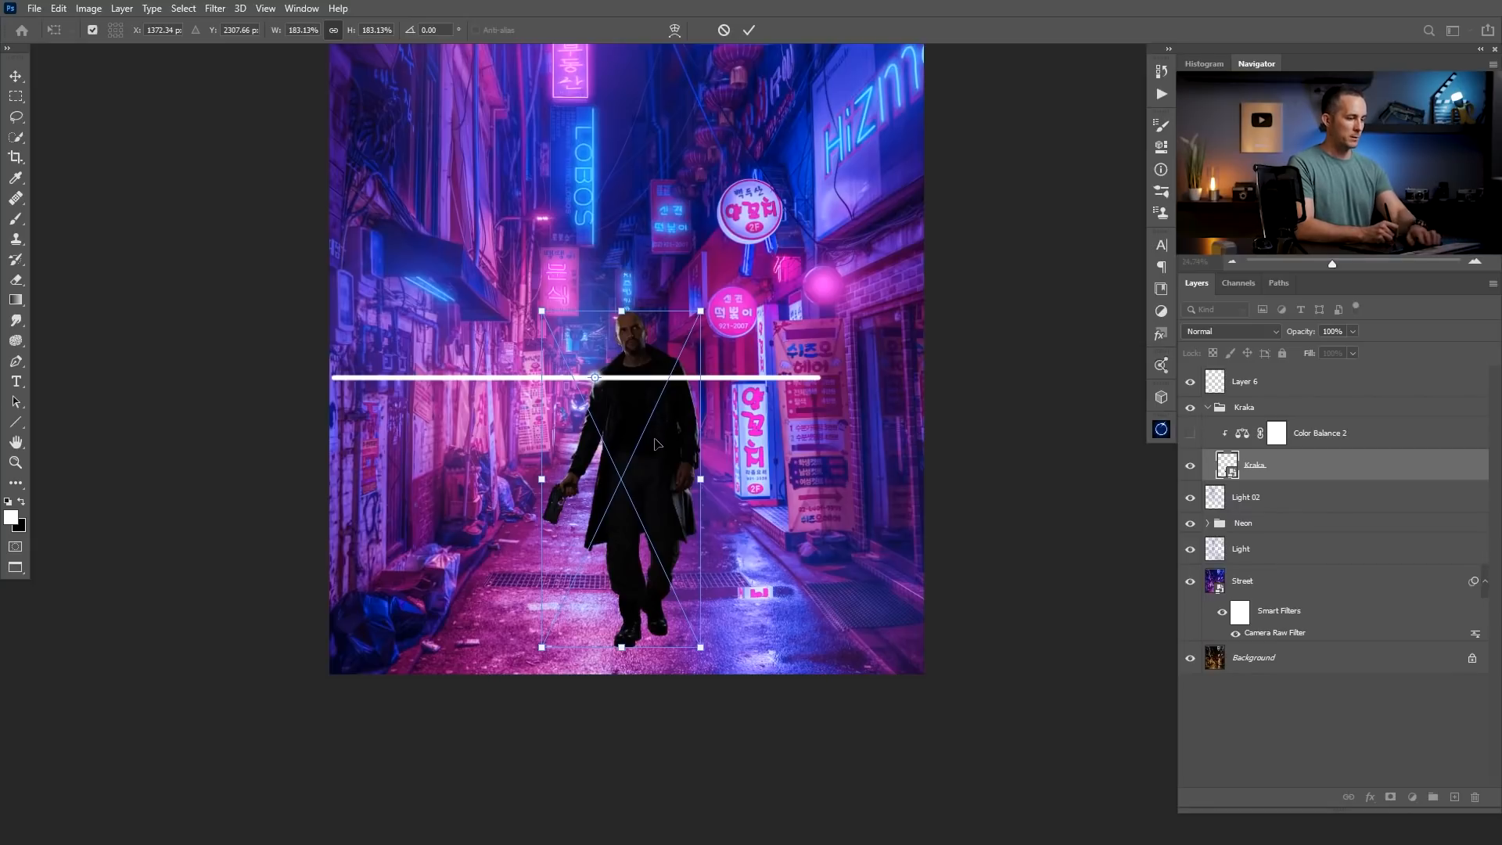
pyautogui.press('Return')
# Rename the horizontal line's layer to Hori and hide it.
pyautogui.press('b')
pyautogui.doubleClick(1246, 383)
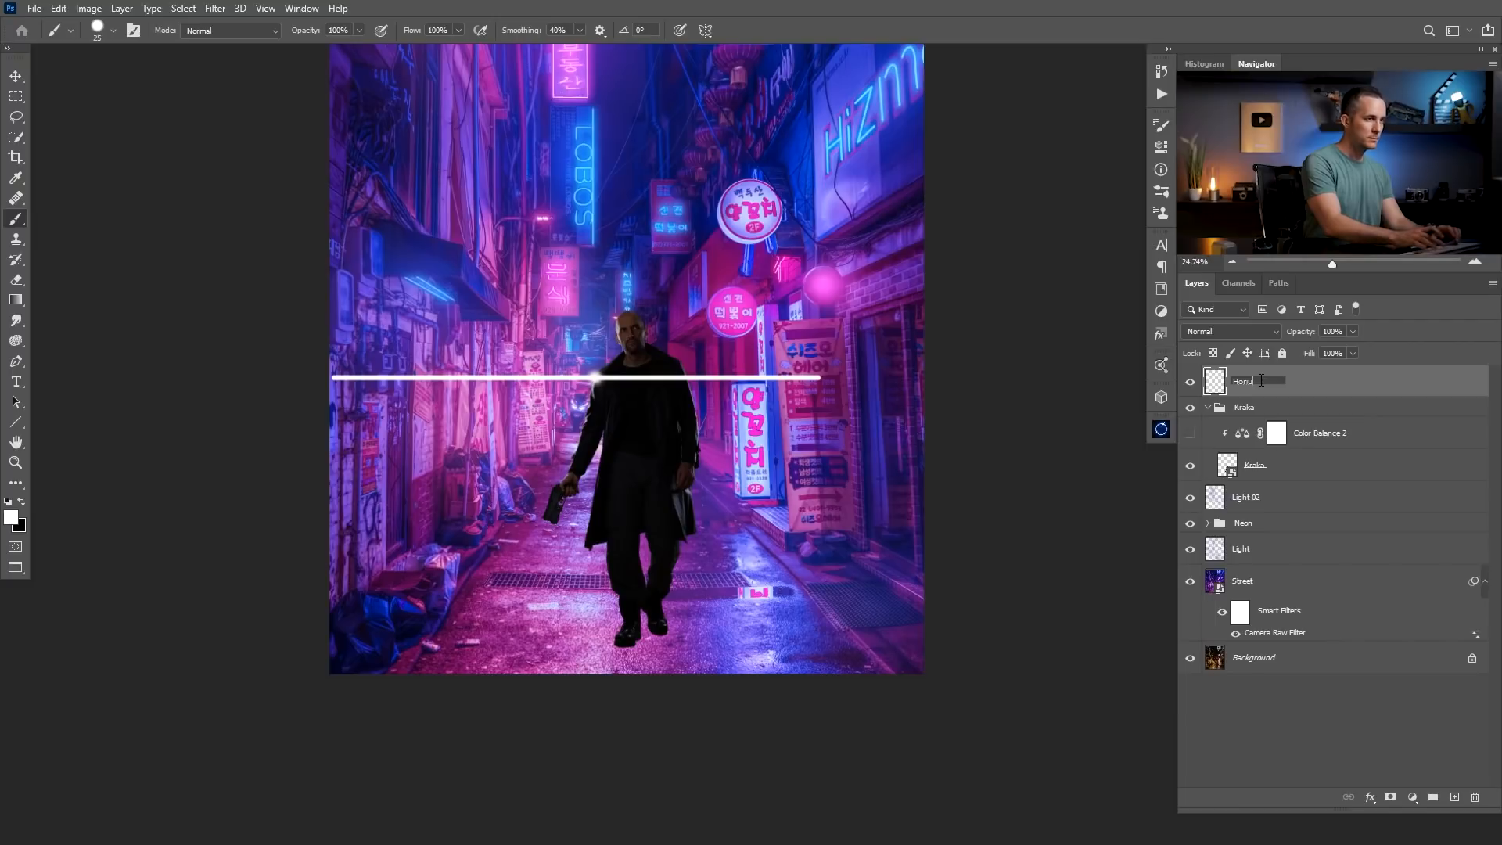
pyautogui.press('Return')
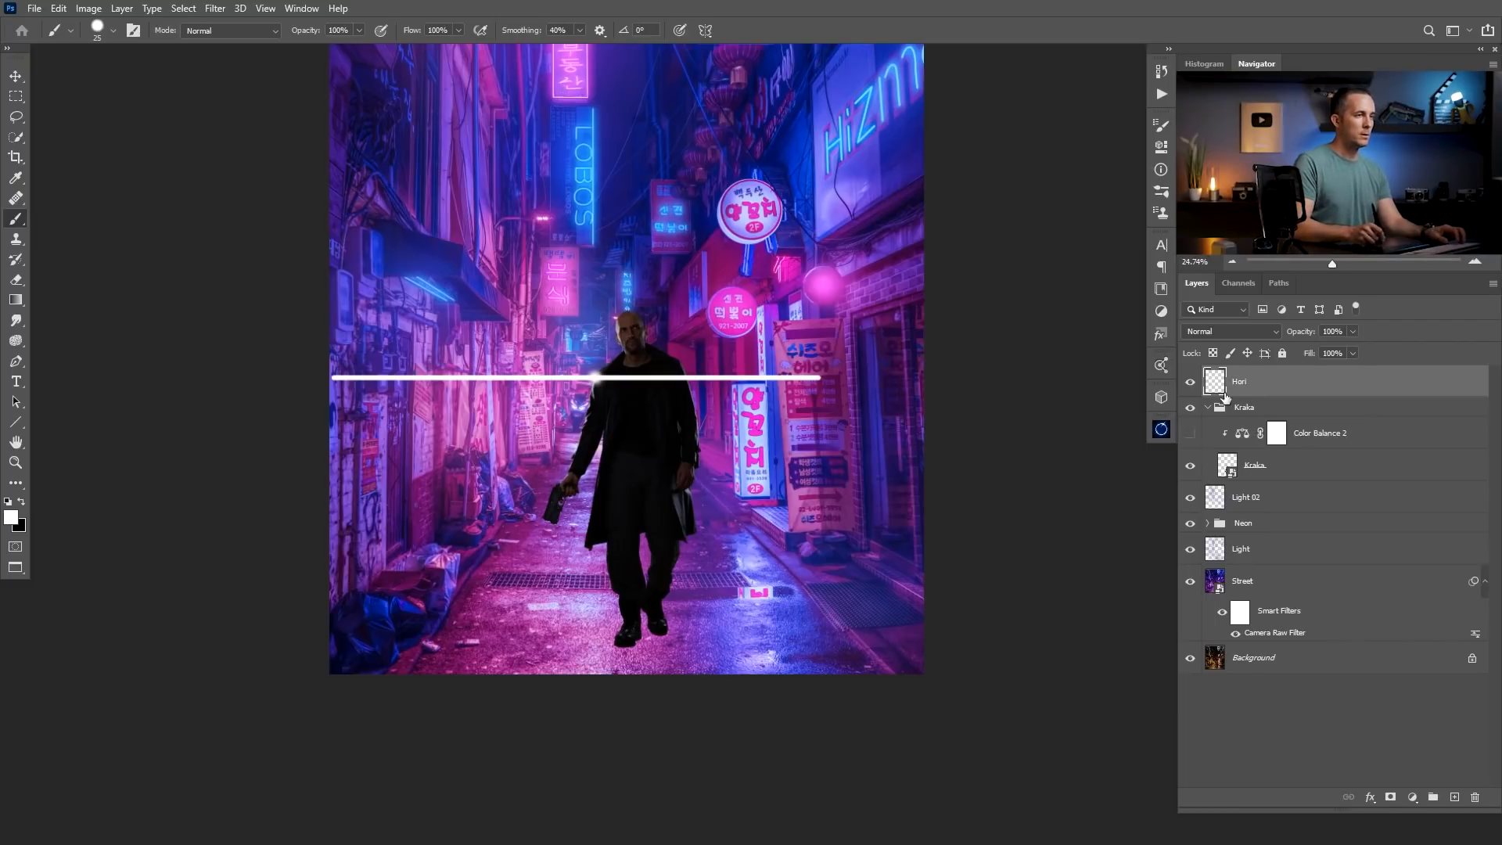
pyautogui.click(1189, 381)
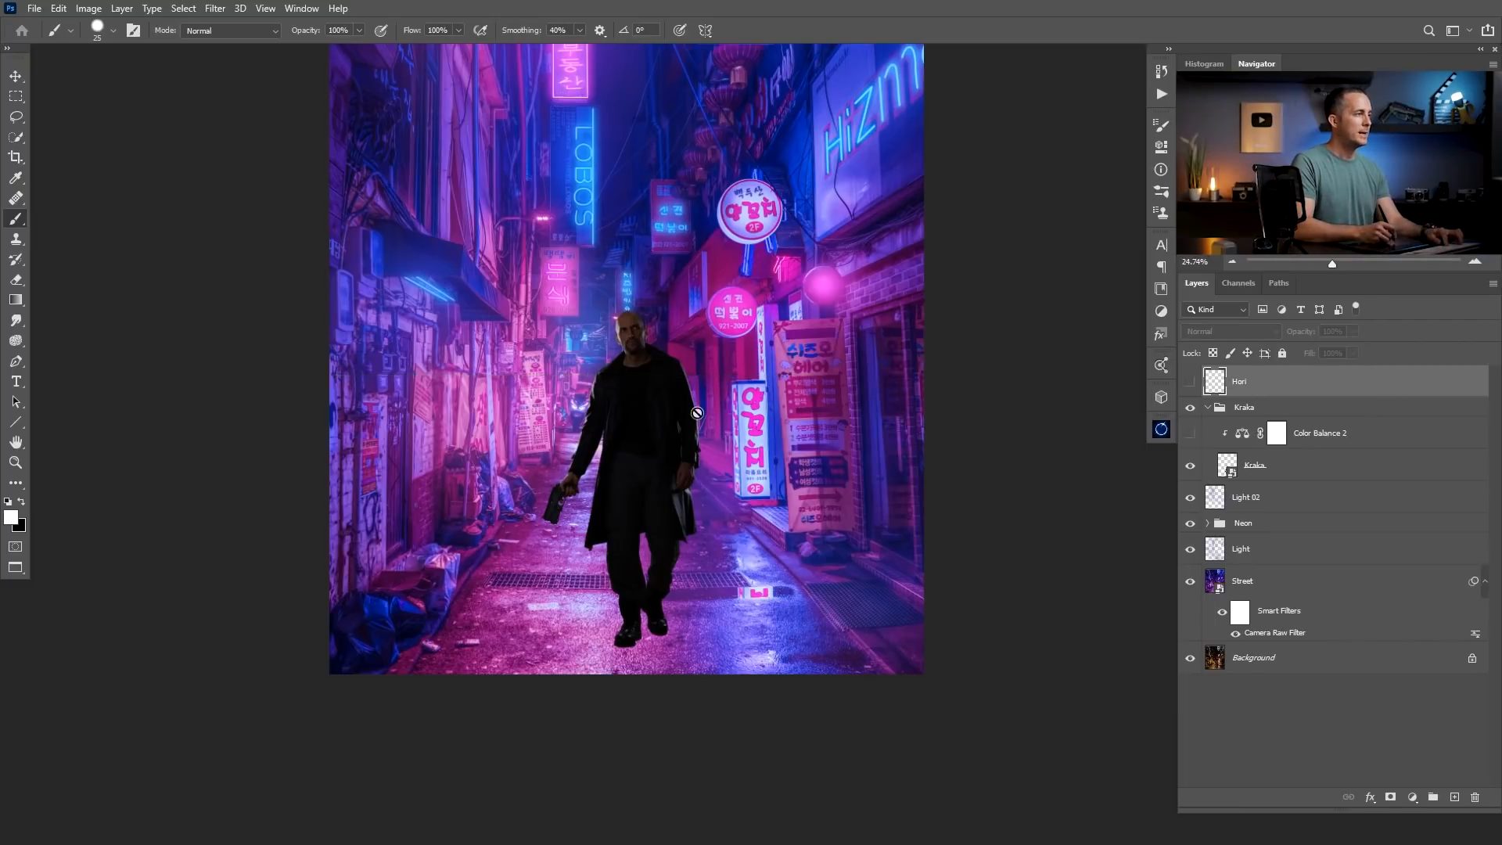
# Select the man's Kraka layer inside the Kraka group and open it in the Camera Raw Filter.
pyautogui.press('v')
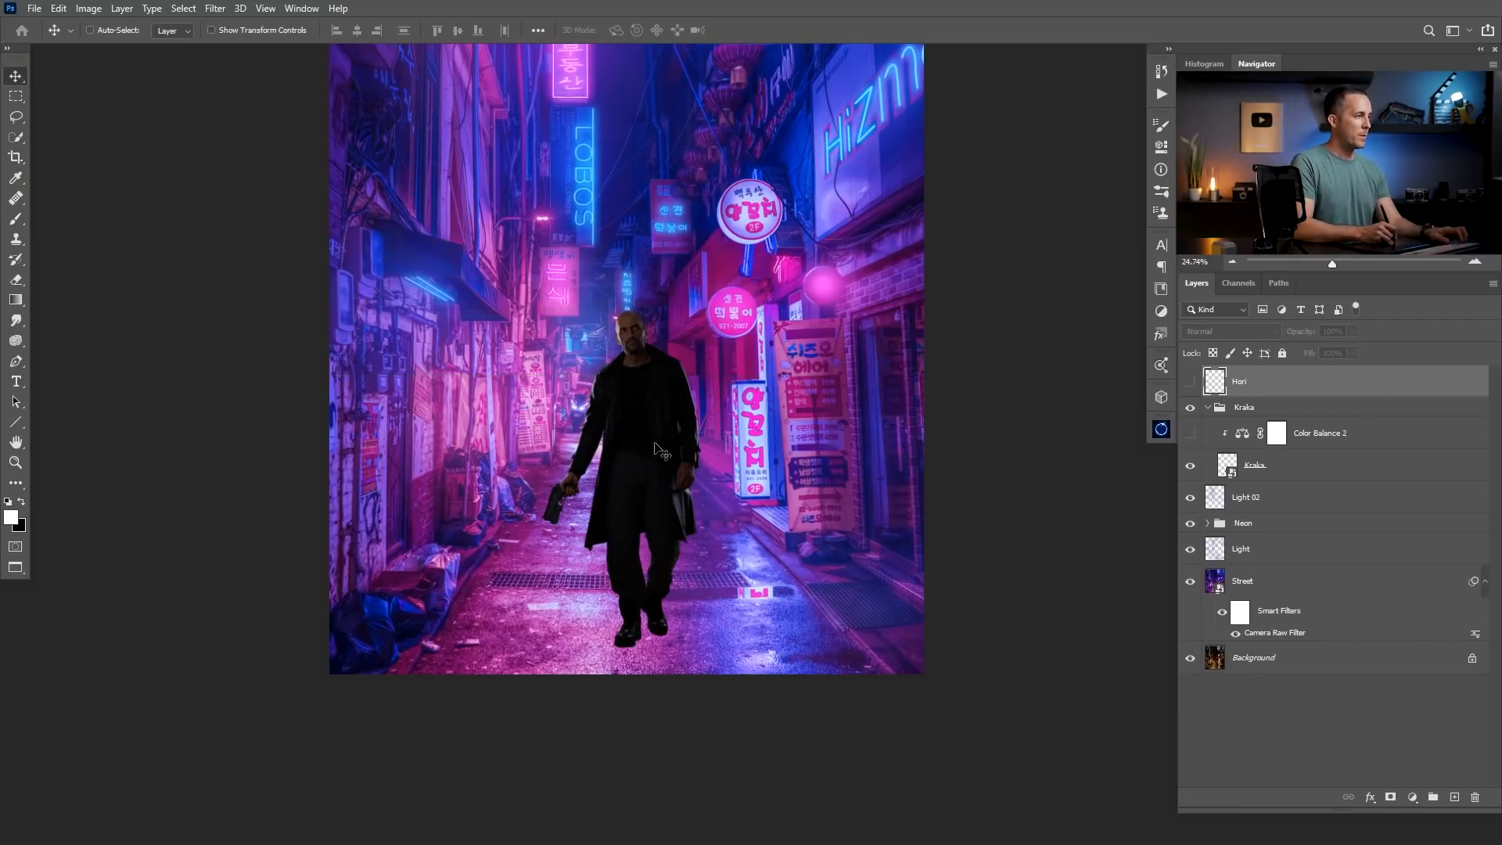
pyautogui.click(1249, 413)
pyautogui.moveTo(639, 458)
pyautogui.mouseDown()
pyautogui.moveTo(610, 457)
pyautogui.moveTo(688, 492)
pyautogui.moveTo(772, 488)
pyautogui.moveTo(657, 466)
pyautogui.mouseUp()
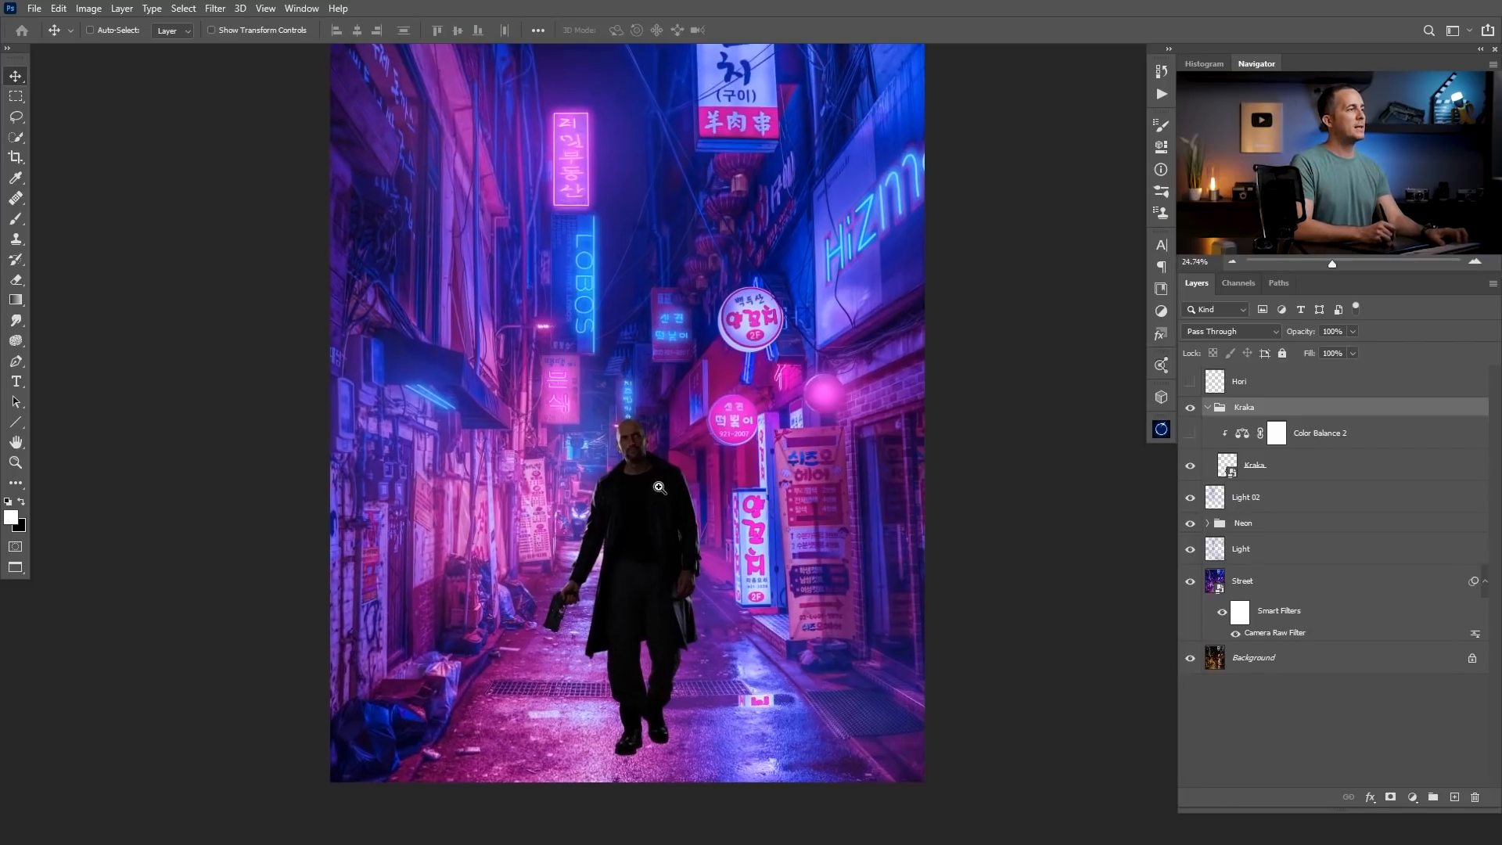
pyautogui.moveTo(659, 487); pyautogui.dragTo(686, 485)
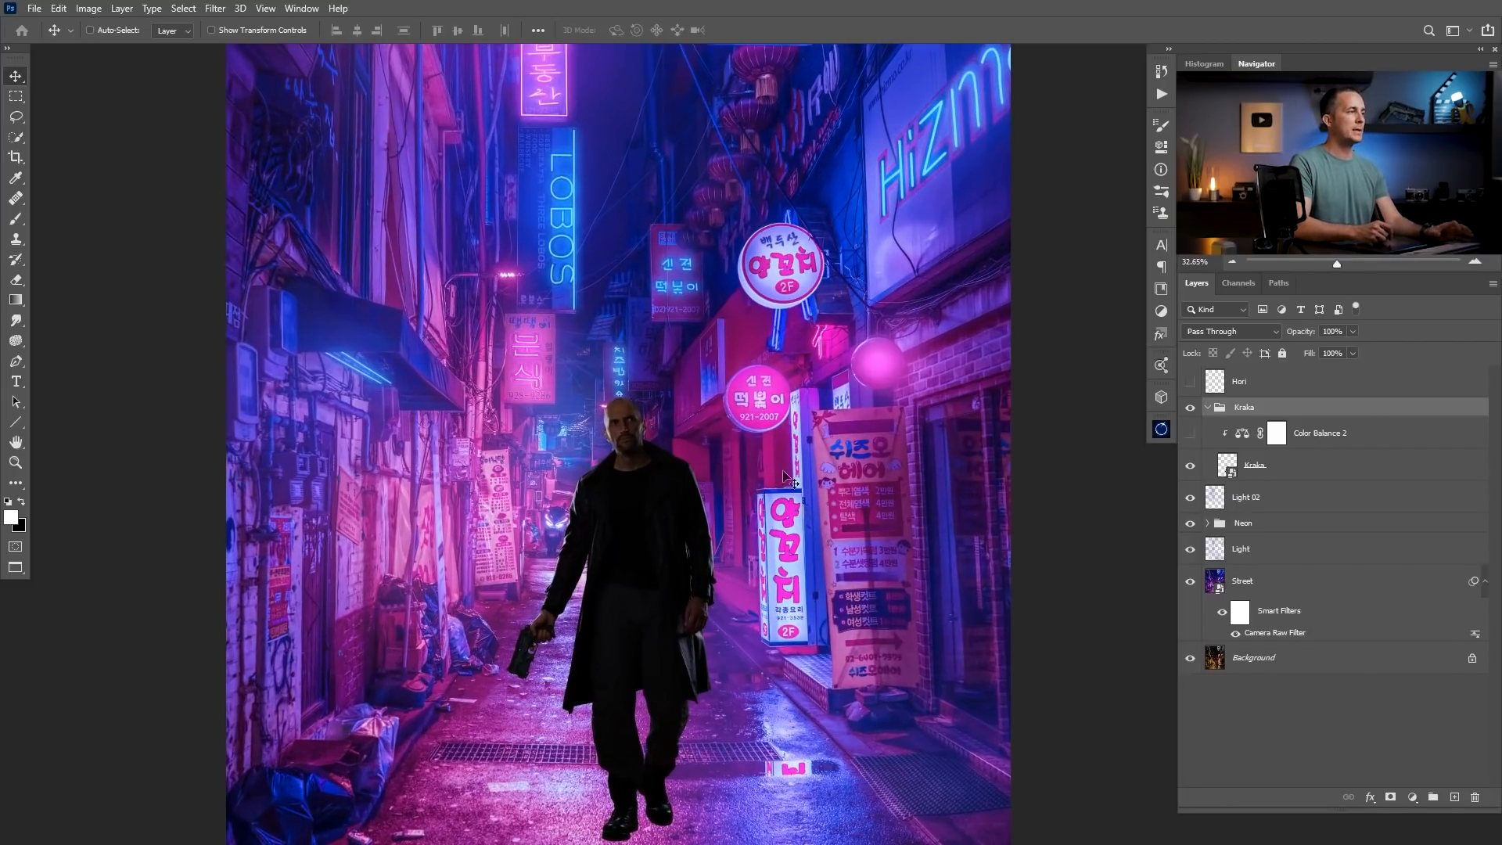
pyautogui.moveTo(646, 527); pyautogui.dragTo(653, 430)
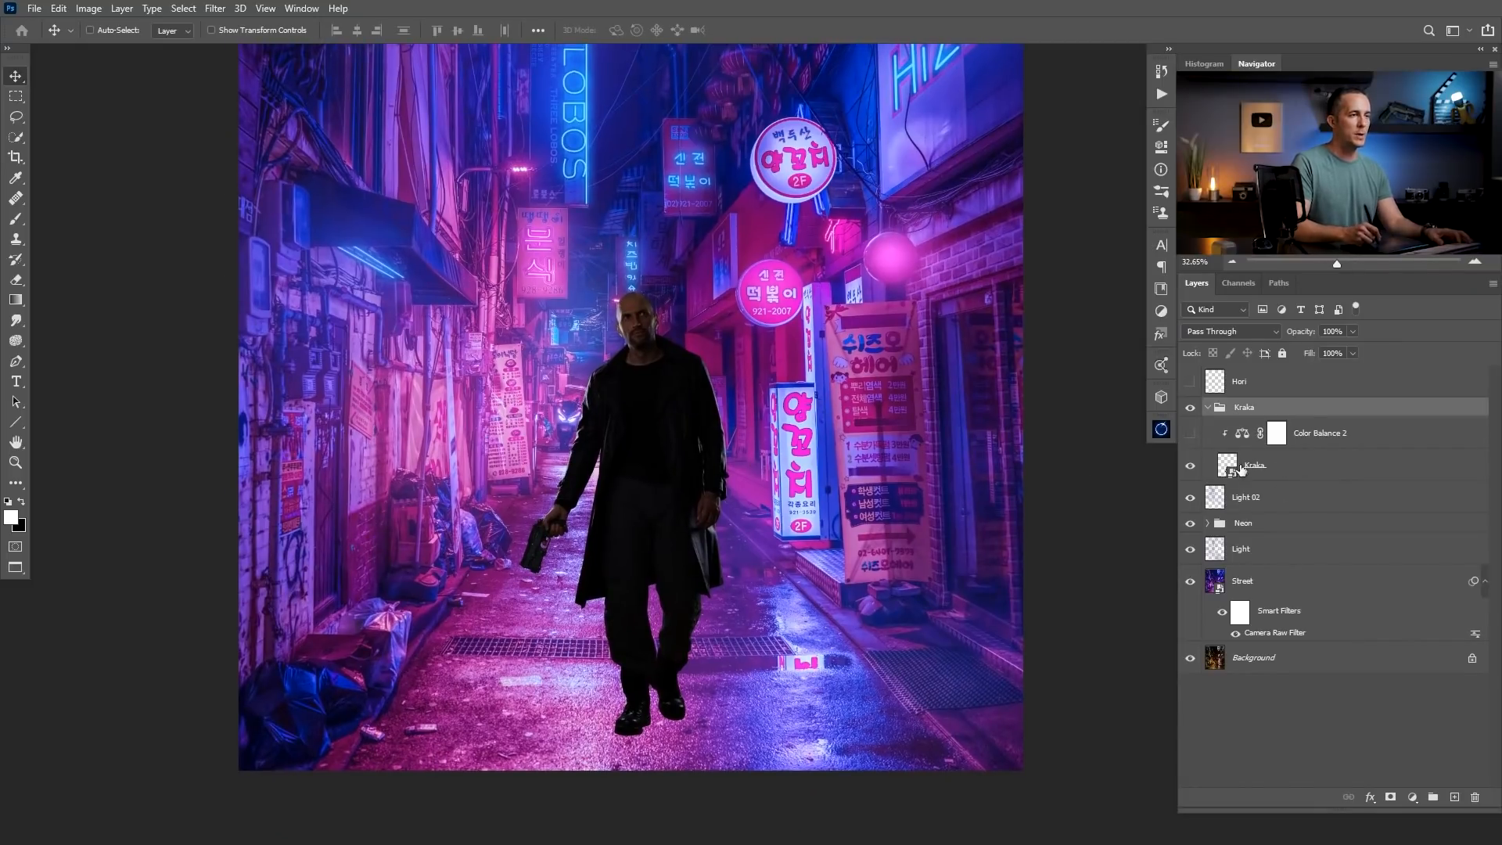
pyautogui.click(1282, 474)
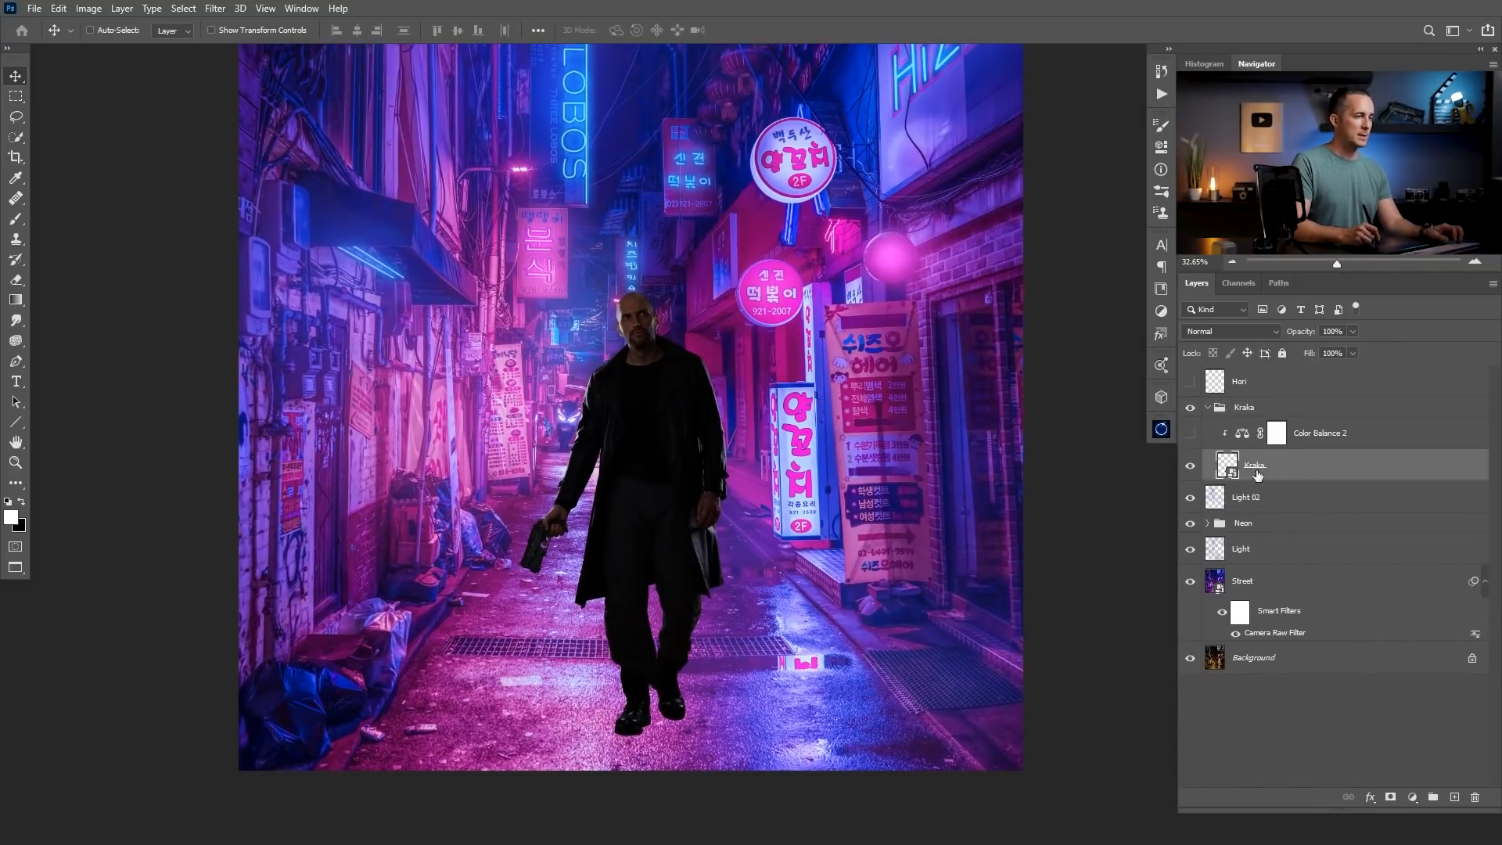
pyautogui.click(216, 9)
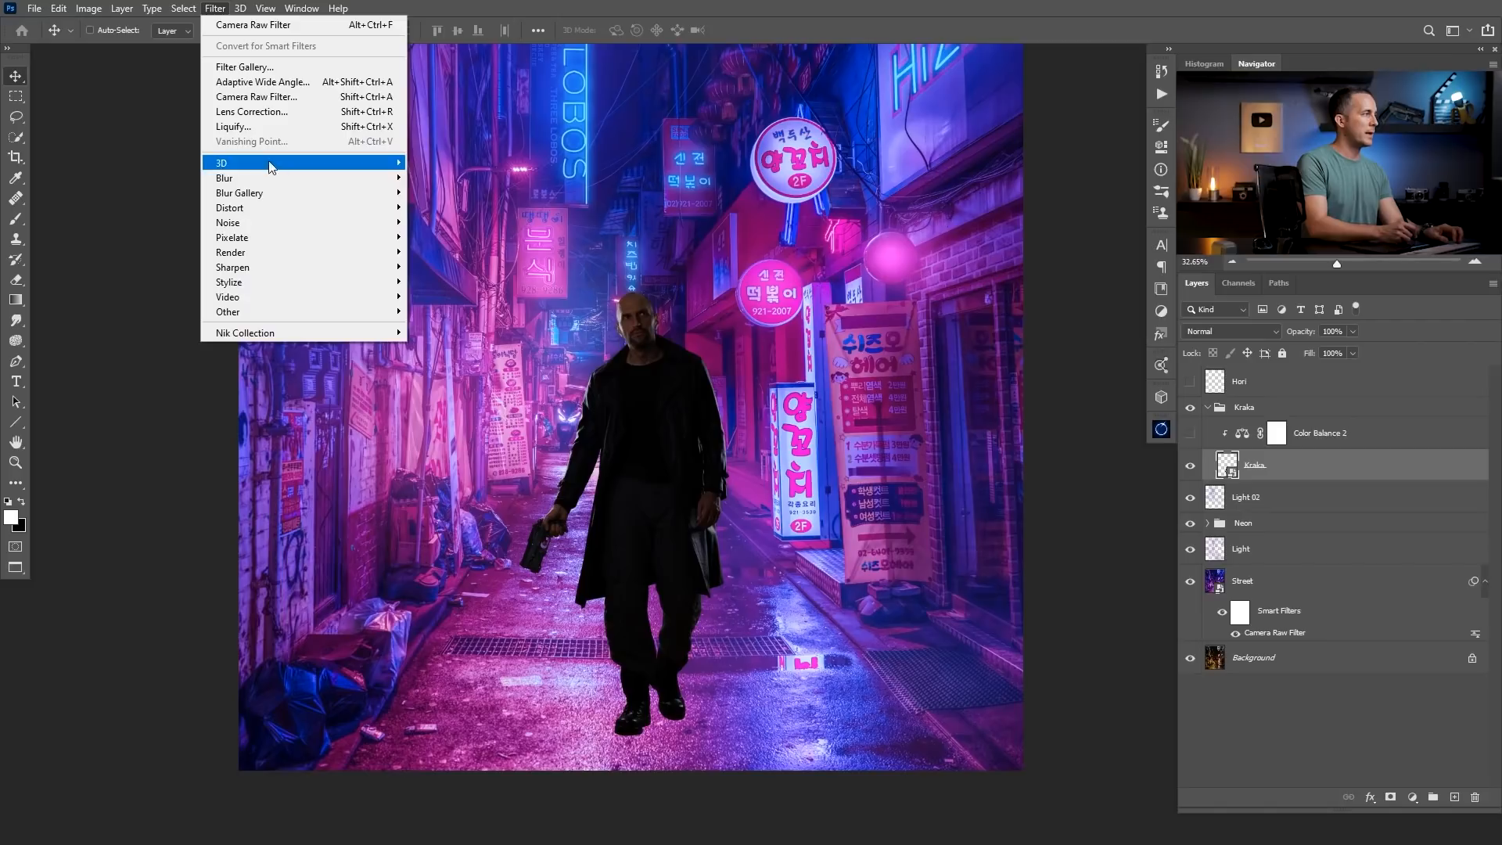
pyautogui.click(278, 100)
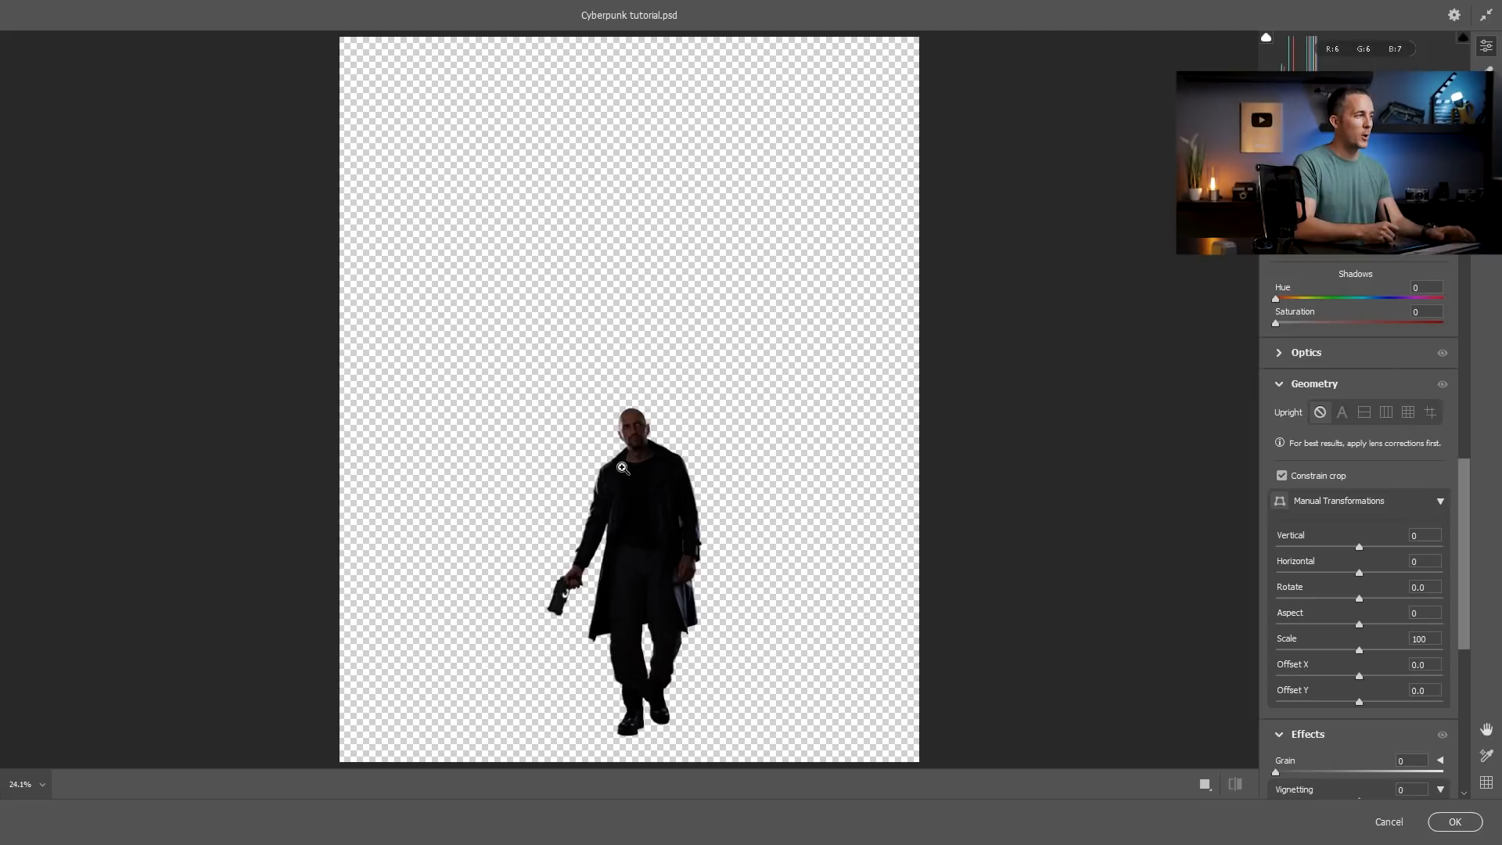
# Brighten the man in the Camera Raw Filter with Shadows +48, Highlights -1 and Exposure +0.15, compare before and after, and apply it.
pyautogui.moveTo(1459, 472); pyautogui.dragTo(1488, 151)
pyautogui.moveTo(1362, 420); pyautogui.dragTo(1396, 406)
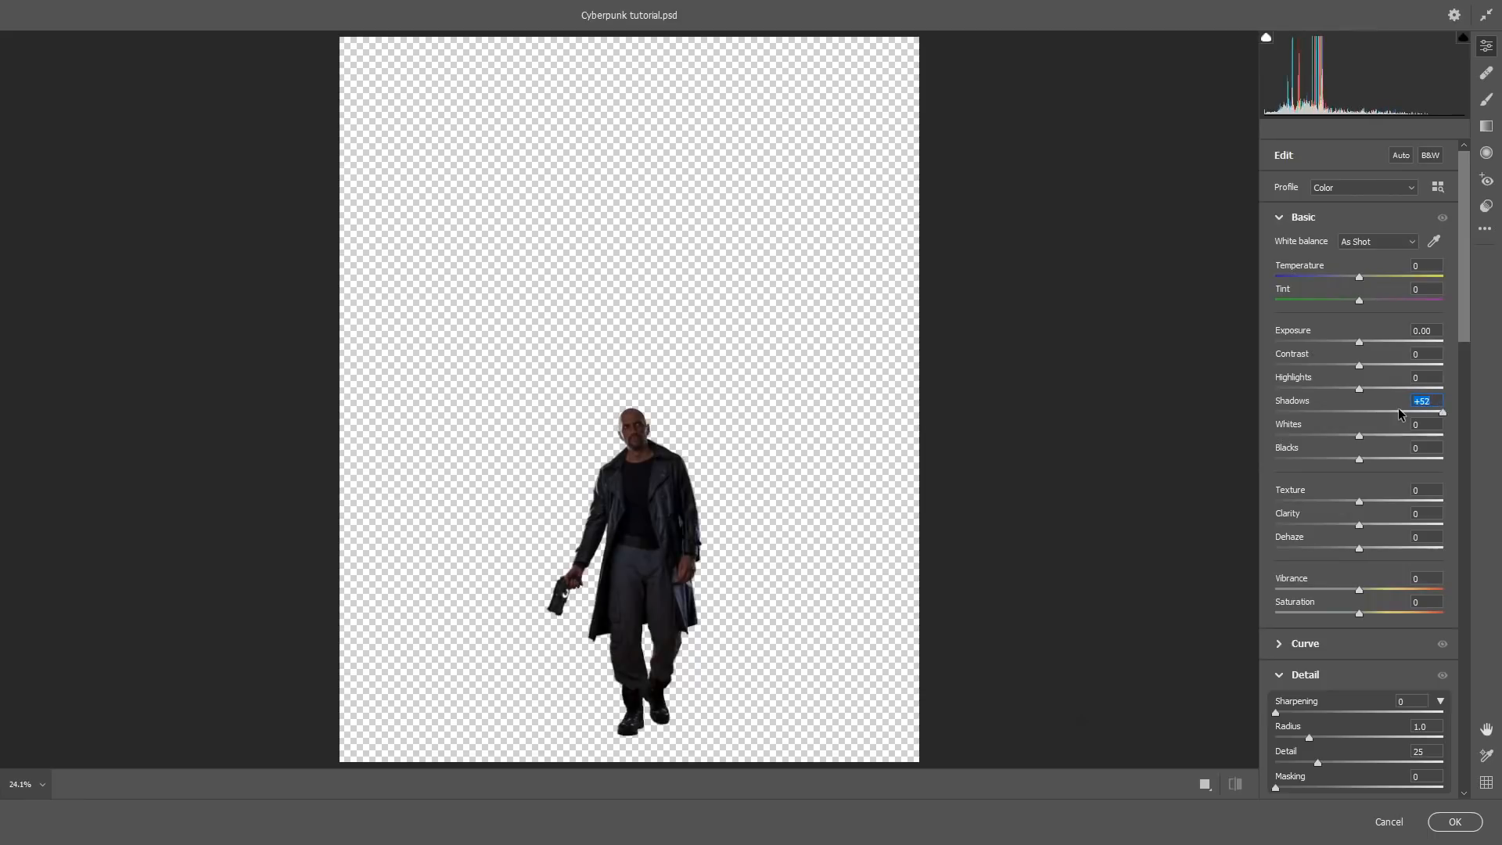
pyautogui.click(1361, 389)
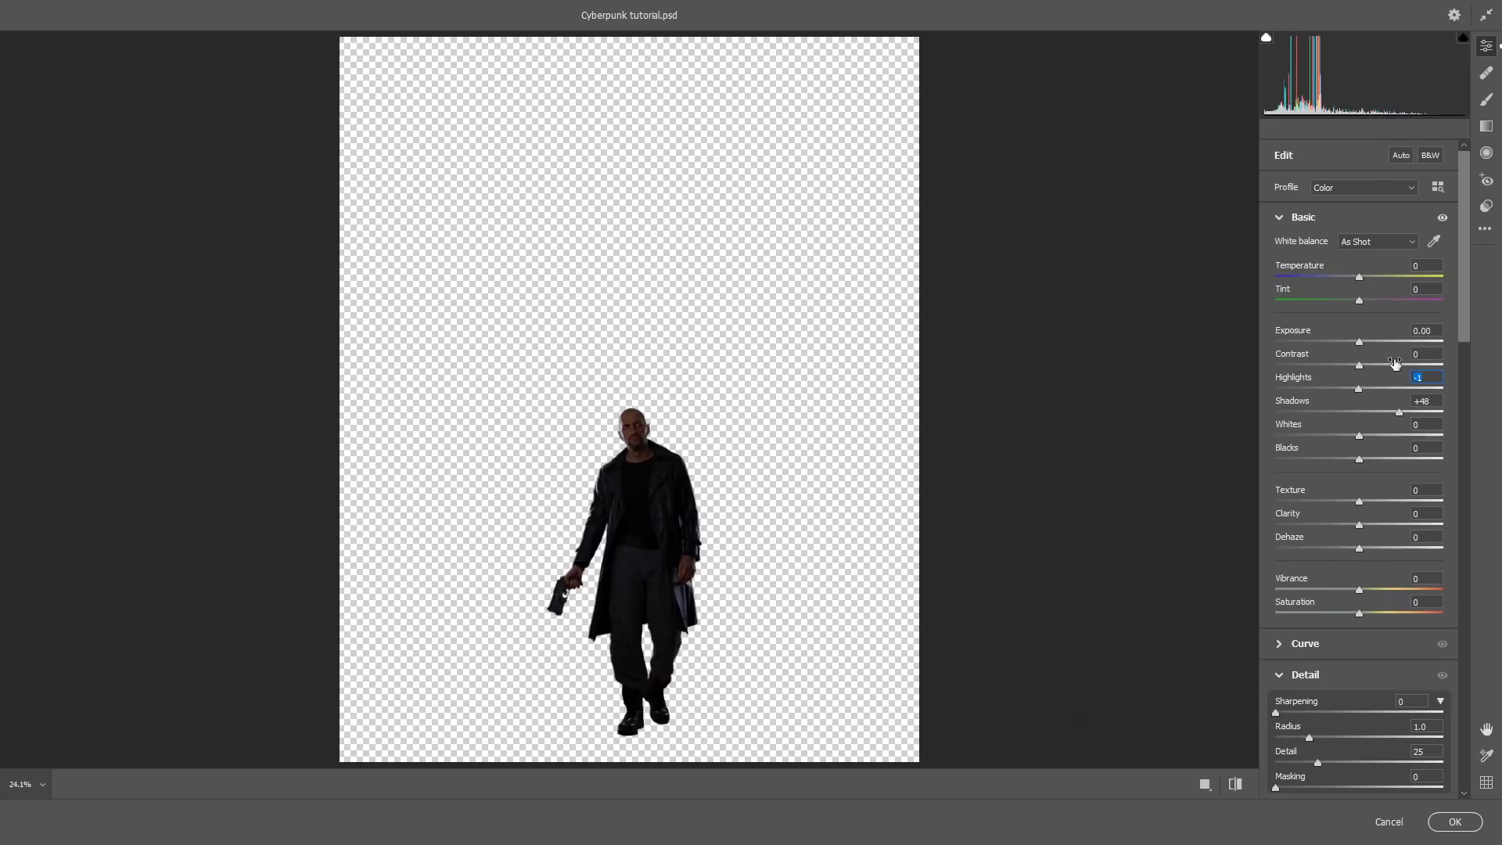
pyautogui.moveTo(1359, 340); pyautogui.dragTo(1363, 338)
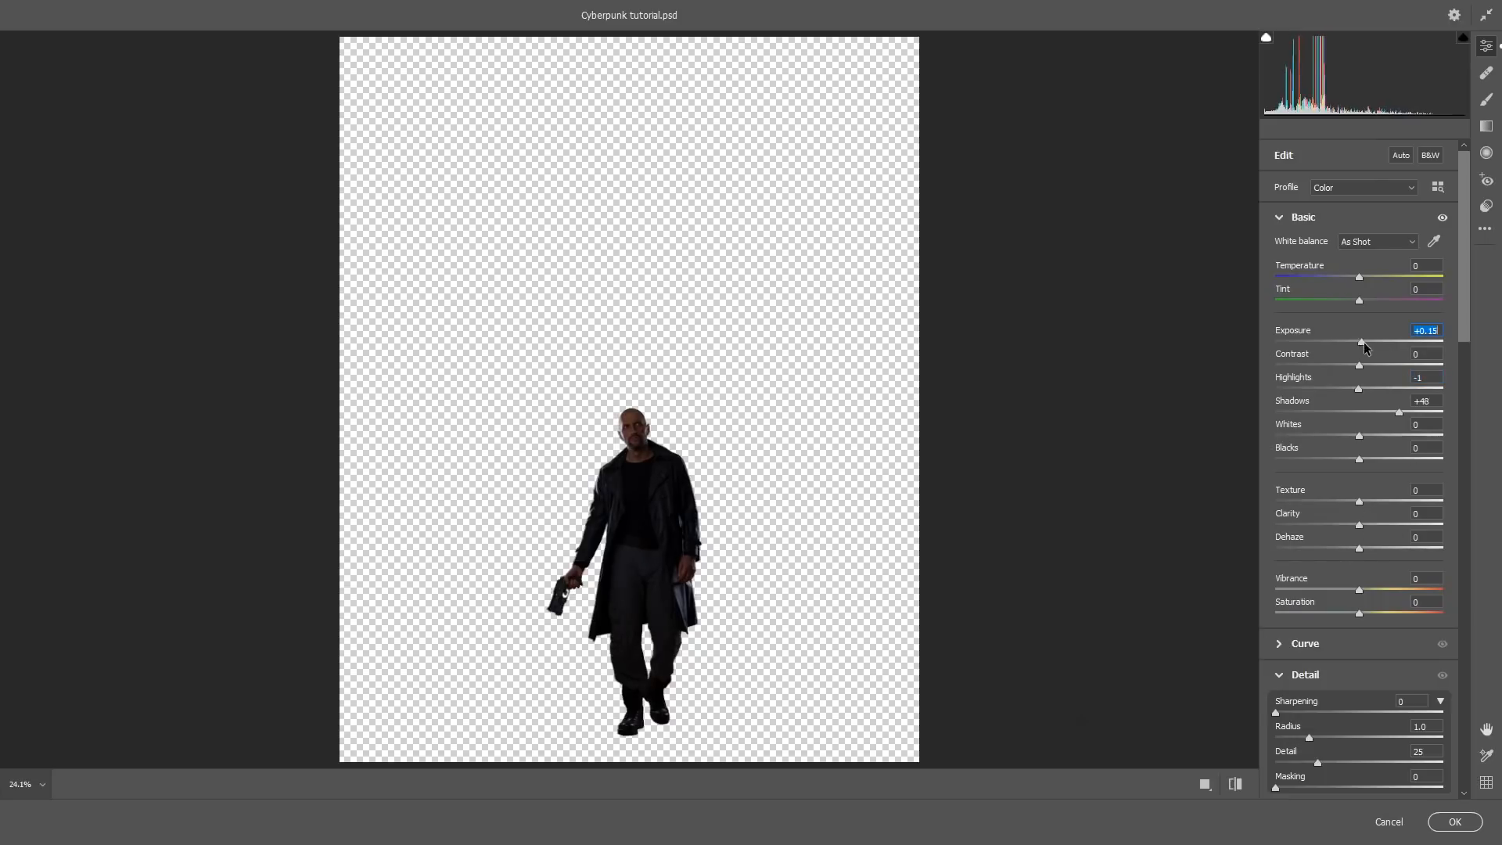
pyautogui.press('p')
pyautogui.press('p')
pyautogui.click(1454, 821)
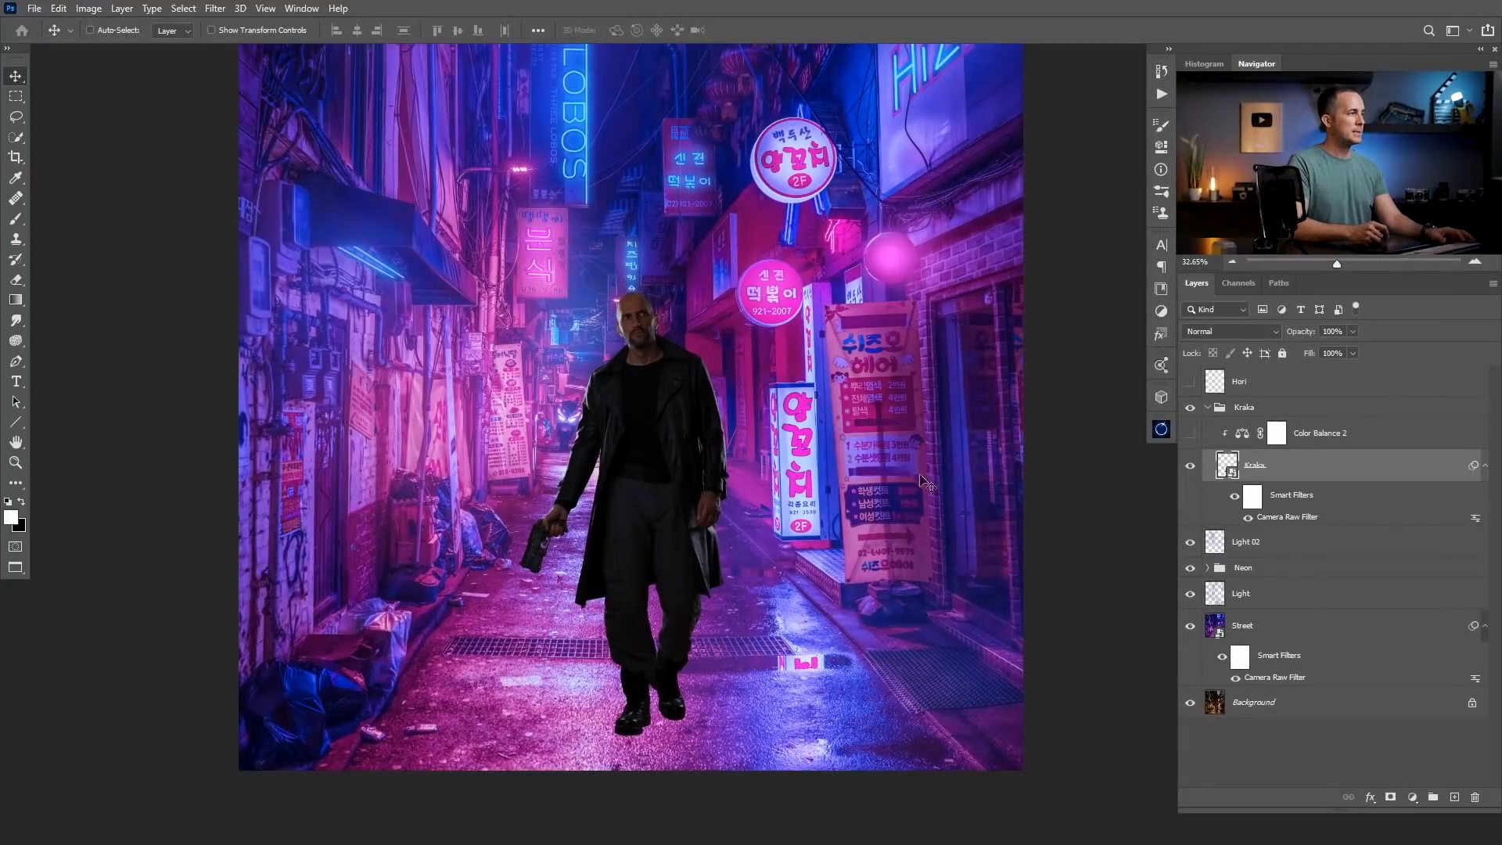
# Show the Hori line as a guide, scale the man on the Kraka layer up to 278.56%, and hide the line.
pyautogui.moveTo(676, 467); pyautogui.dragTo(641, 494)
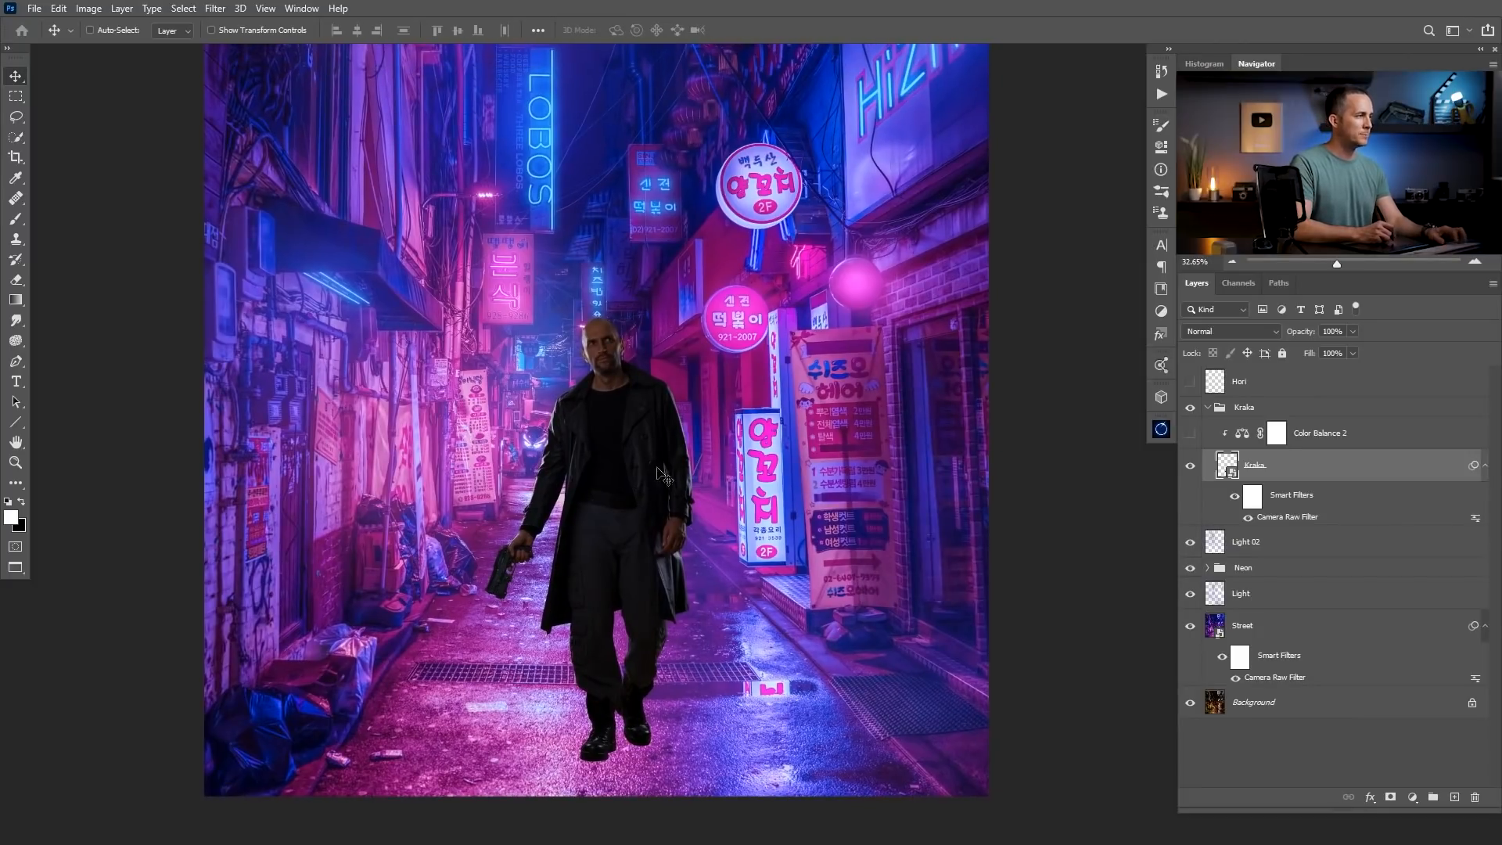
pyautogui.click(1190, 381)
pyautogui.click(1221, 389)
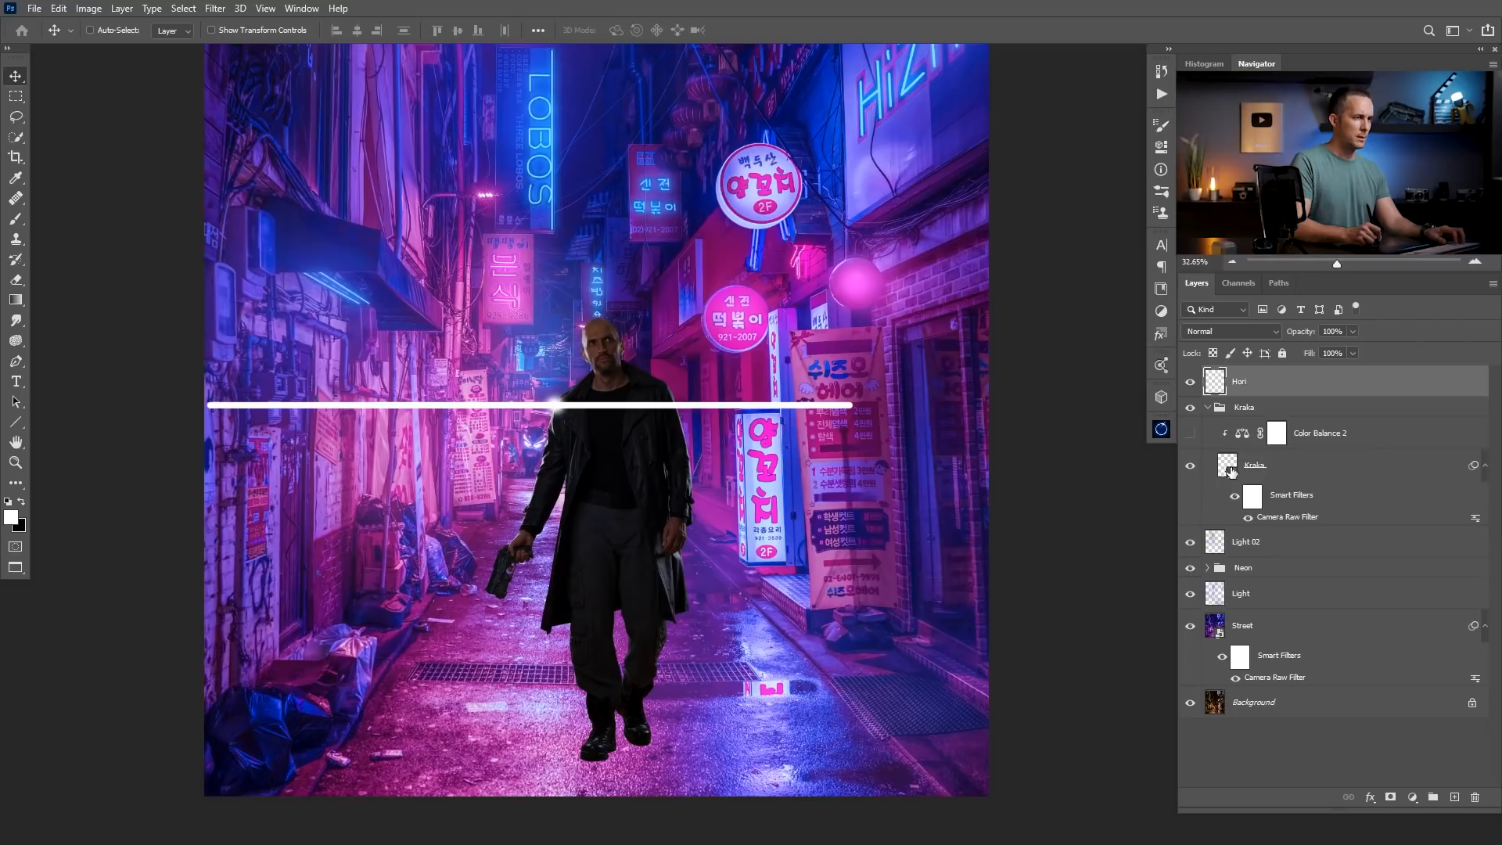
pyautogui.click(1232, 465)
pyautogui.hotkey('ctrl', 't')
pyautogui.click(722, 329)
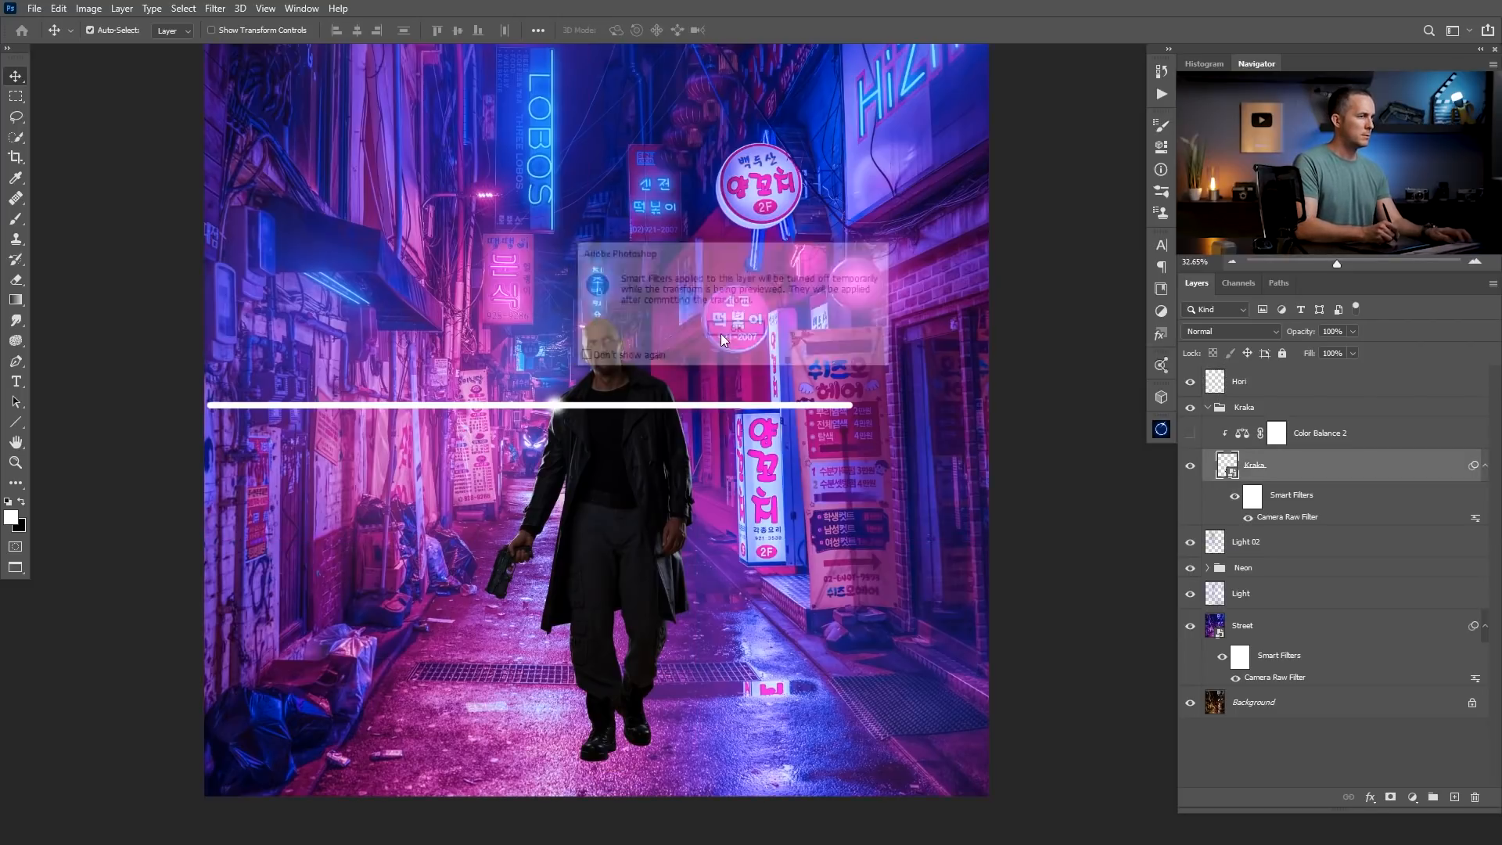
pyautogui.moveTo(712, 316); pyautogui.dragTo(762, 263)
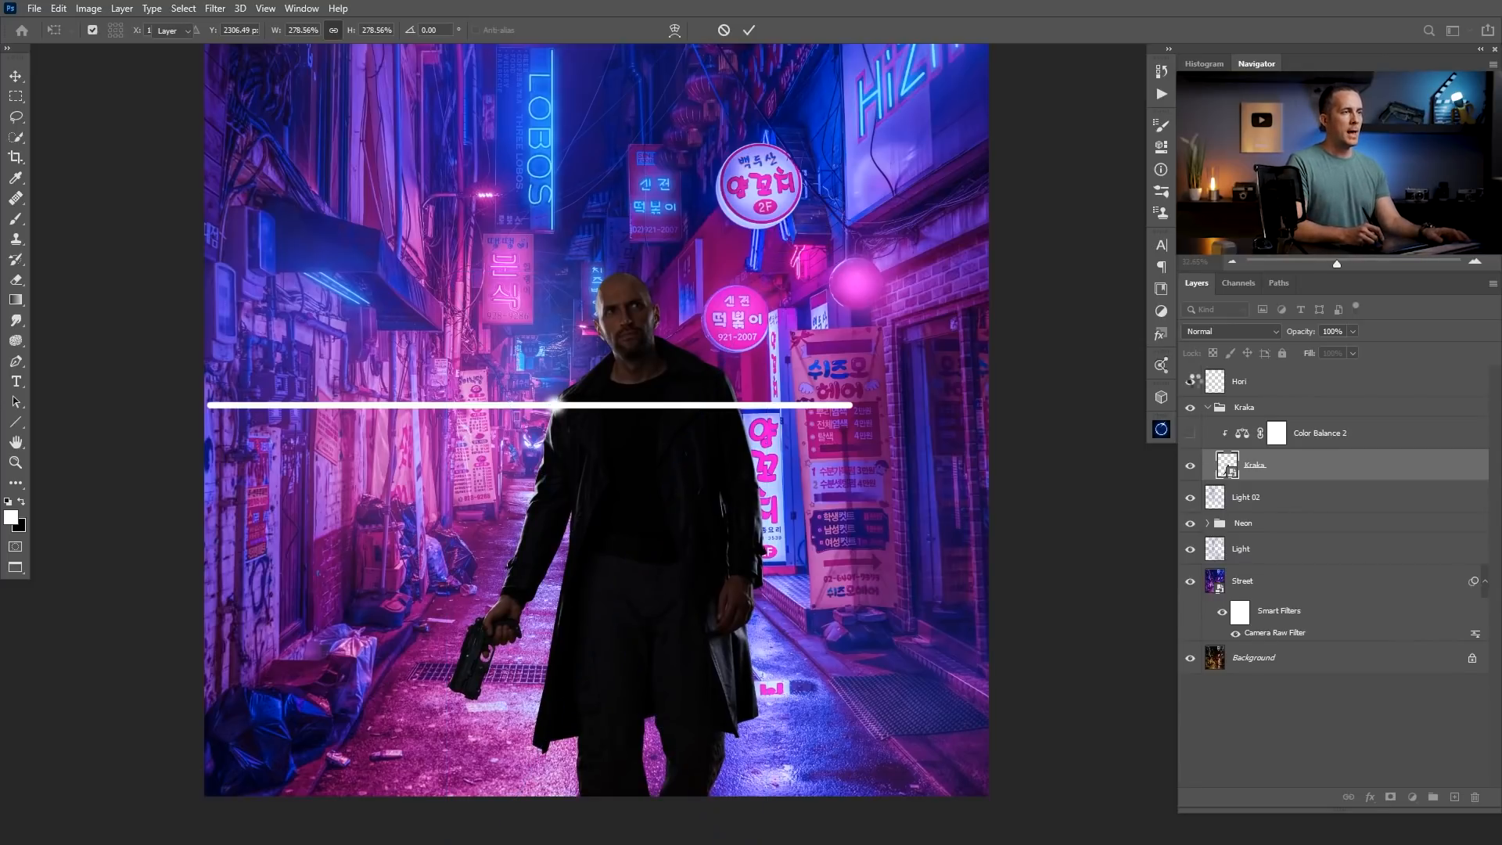
pyautogui.click(1189, 381)
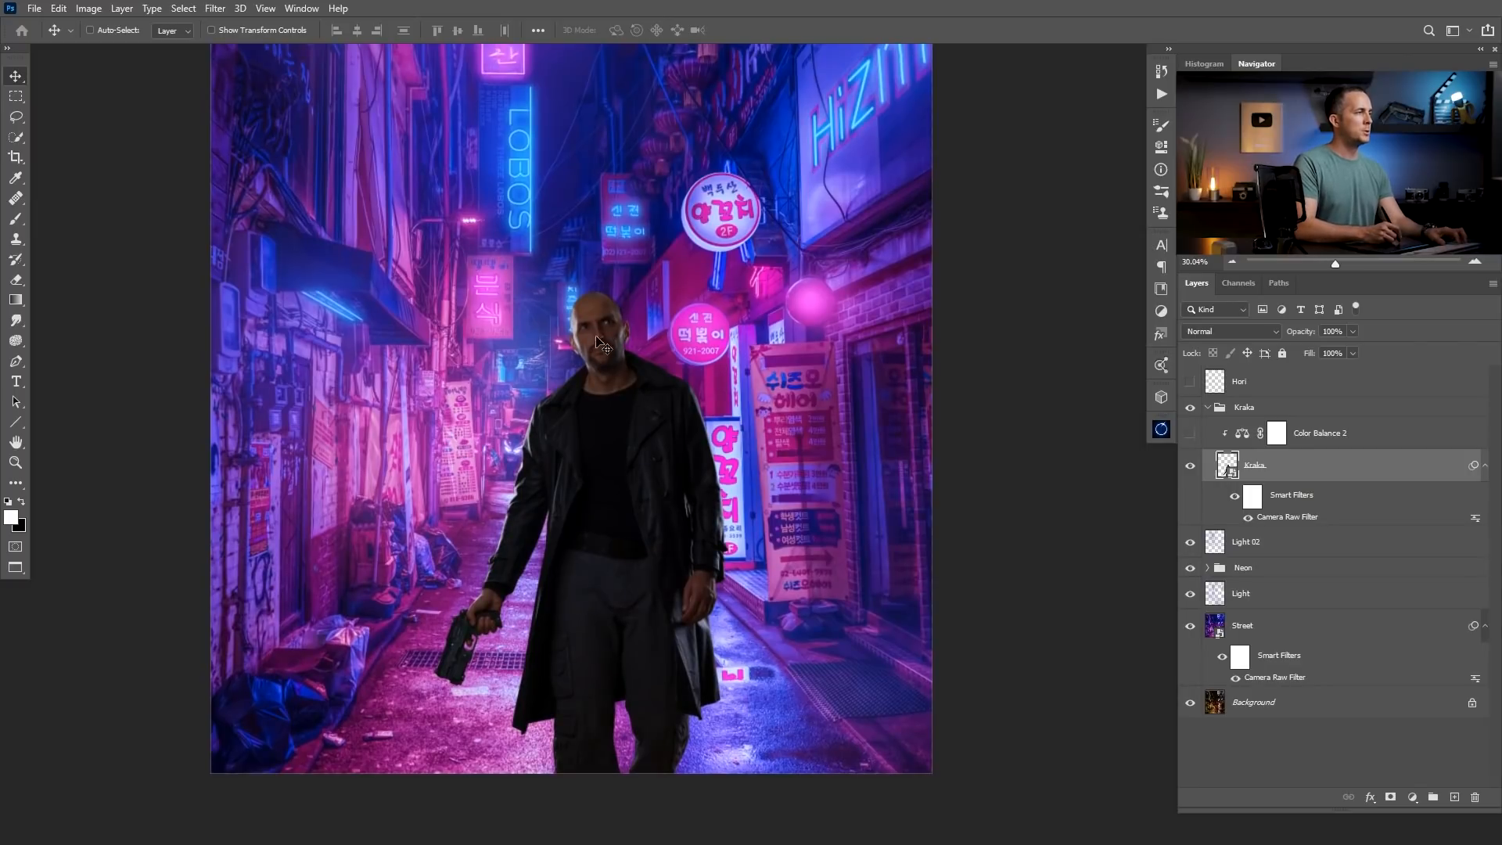
# Add a new layer clipped to the man's Kraka layer and name it Color.
pyautogui.moveTo(581, 322); pyautogui.dragTo(777, 342)
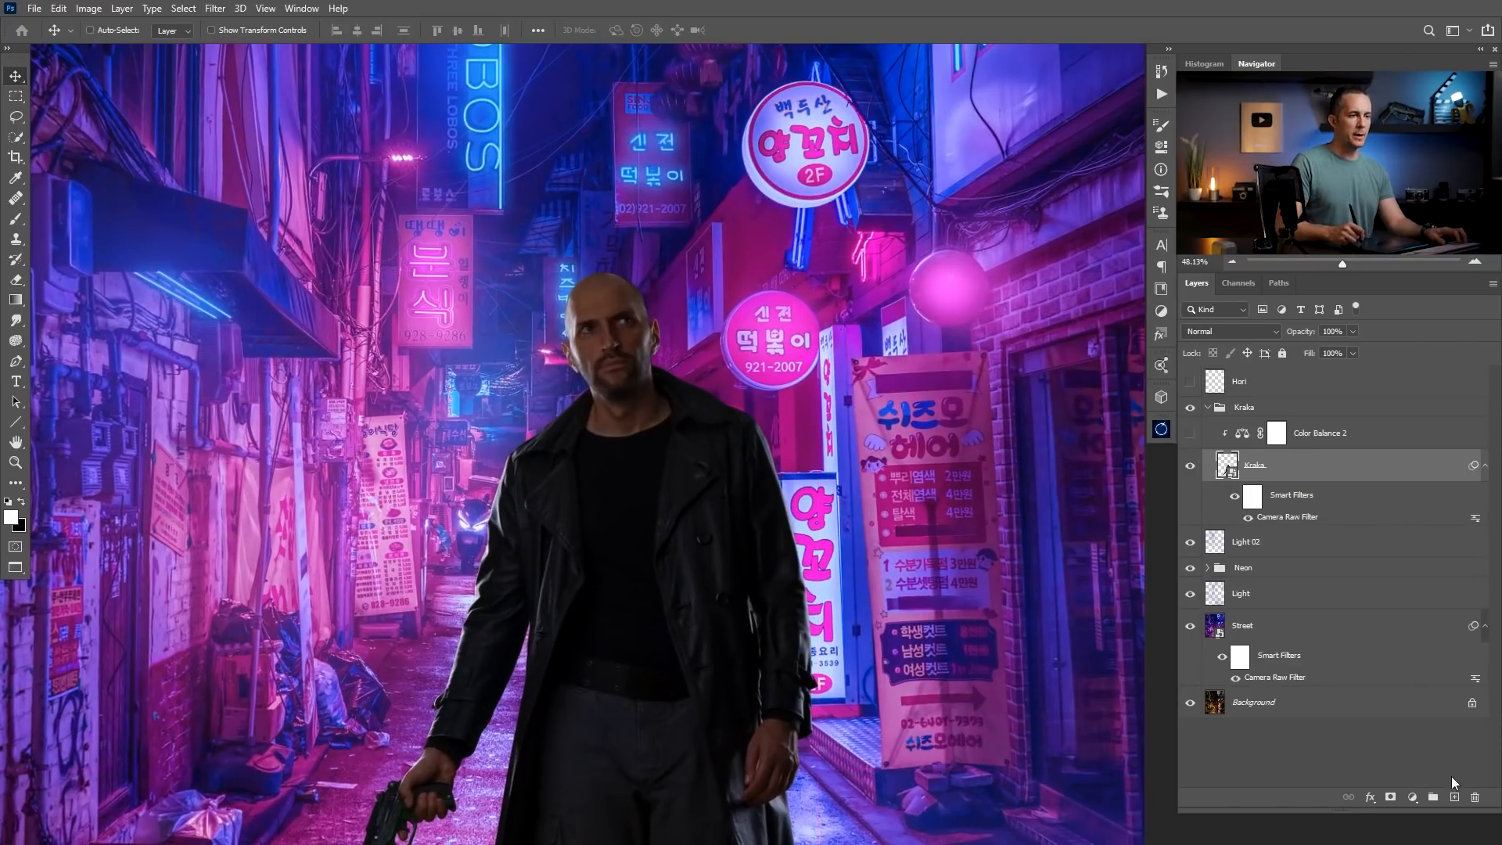
pyautogui.click(1454, 796)
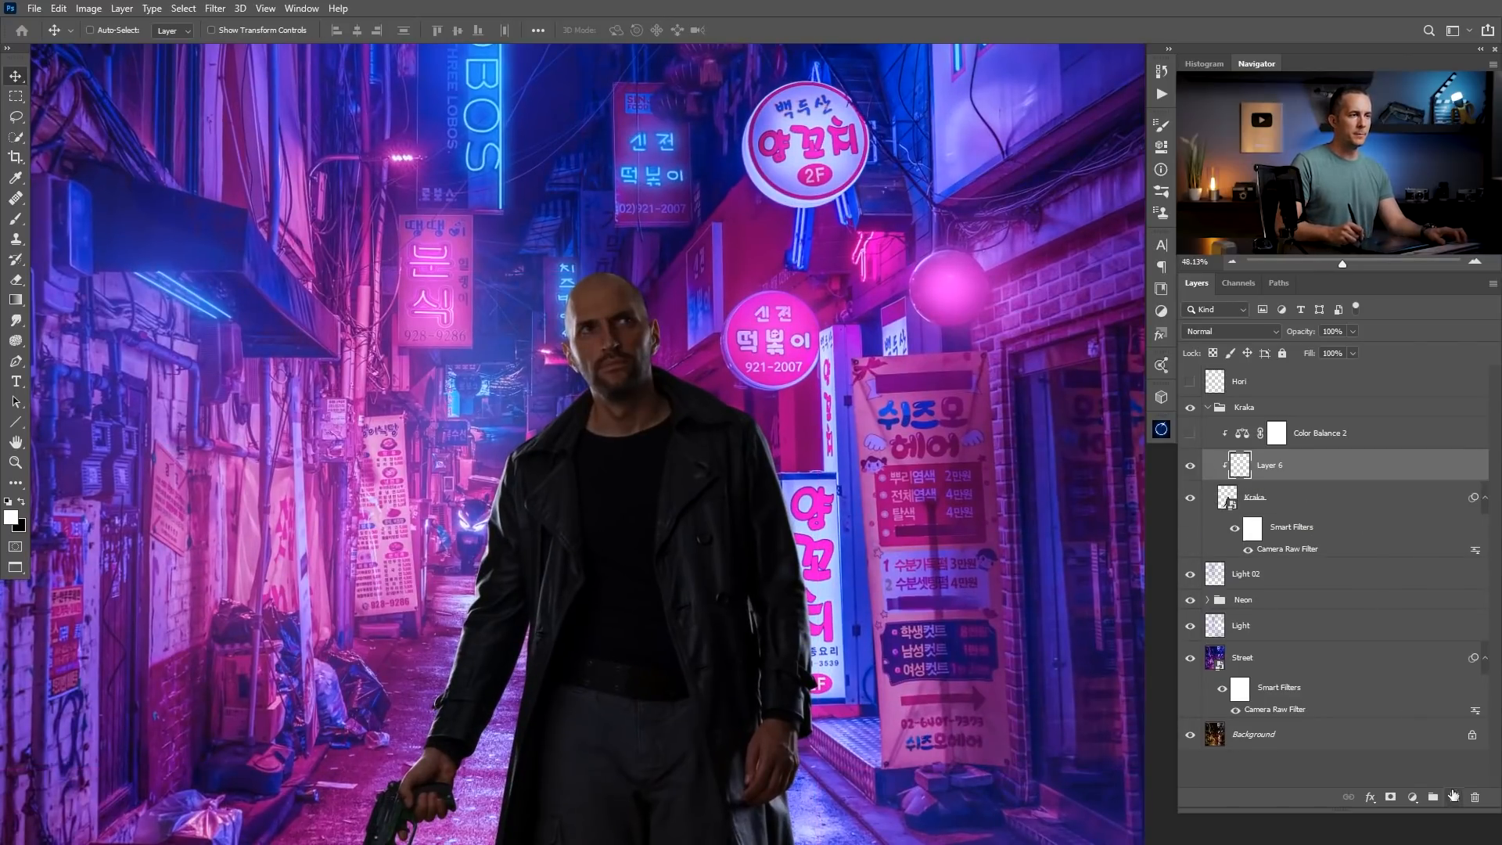
pyautogui.doubleClick(1272, 465)
pyautogui.write('Color')
pyautogui.press('Return')
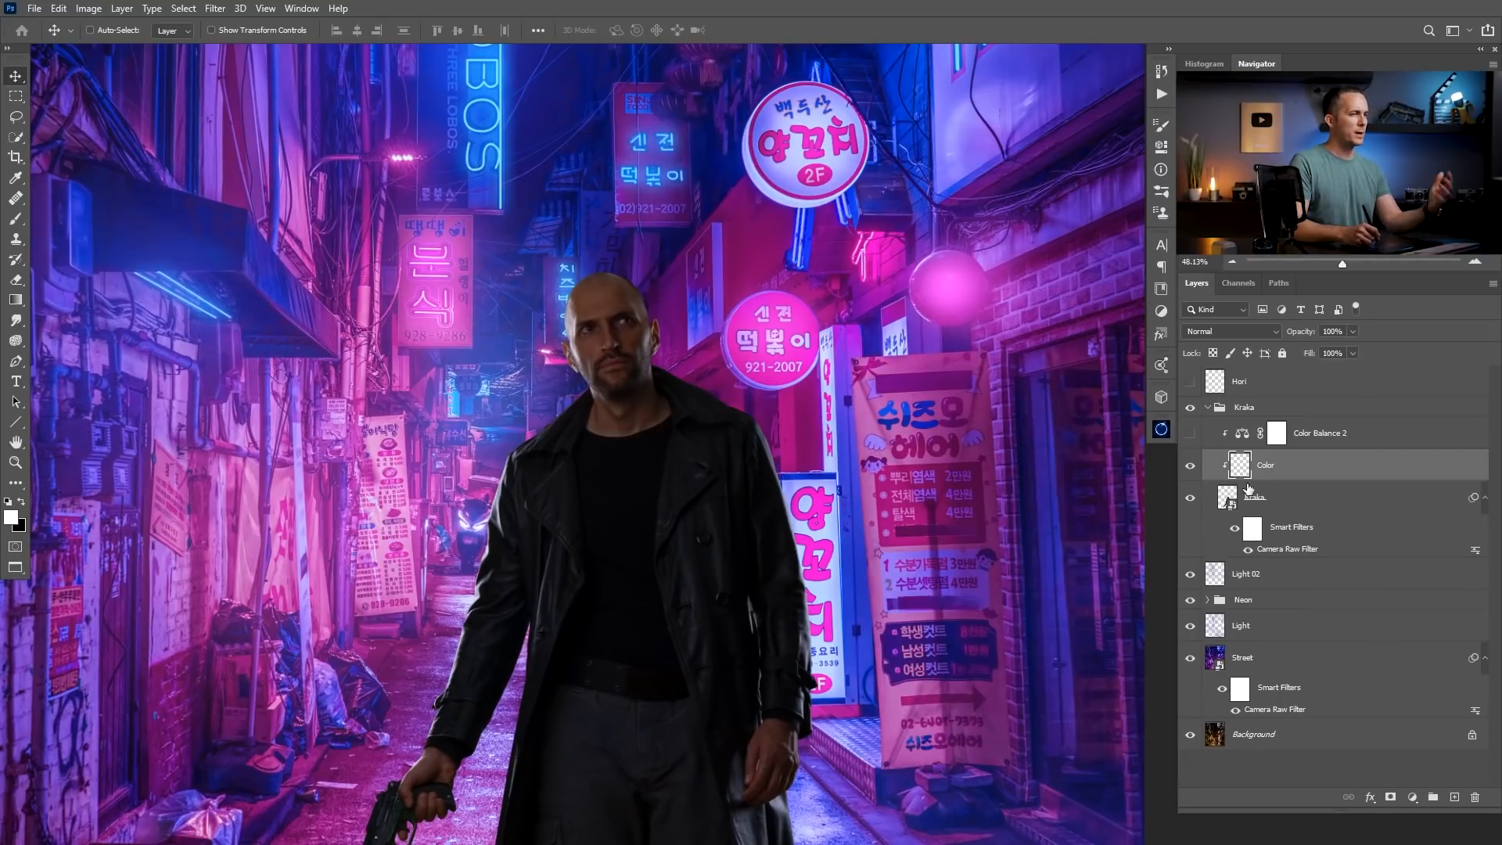
# Try painting a sampled blue along the face and sleeve on the man's gun-hand side with a hard brush, and undo the strokes.
pyautogui.press('b')
pyautogui.keyDown('alt'); pyautogui.click(192, 250); pyautogui.keyUp('alt')
pyautogui.press(']')
pyautogui.press(']')
pyautogui.press(']')
pyautogui.press(']')
pyautogui.press(']')
pyautogui.press(']')
pyautogui.press(']')
pyautogui.press(']')
pyautogui.press(']')
pyautogui.press(']')
pyautogui.press(']')
pyautogui.press(']')
pyautogui.press(']')
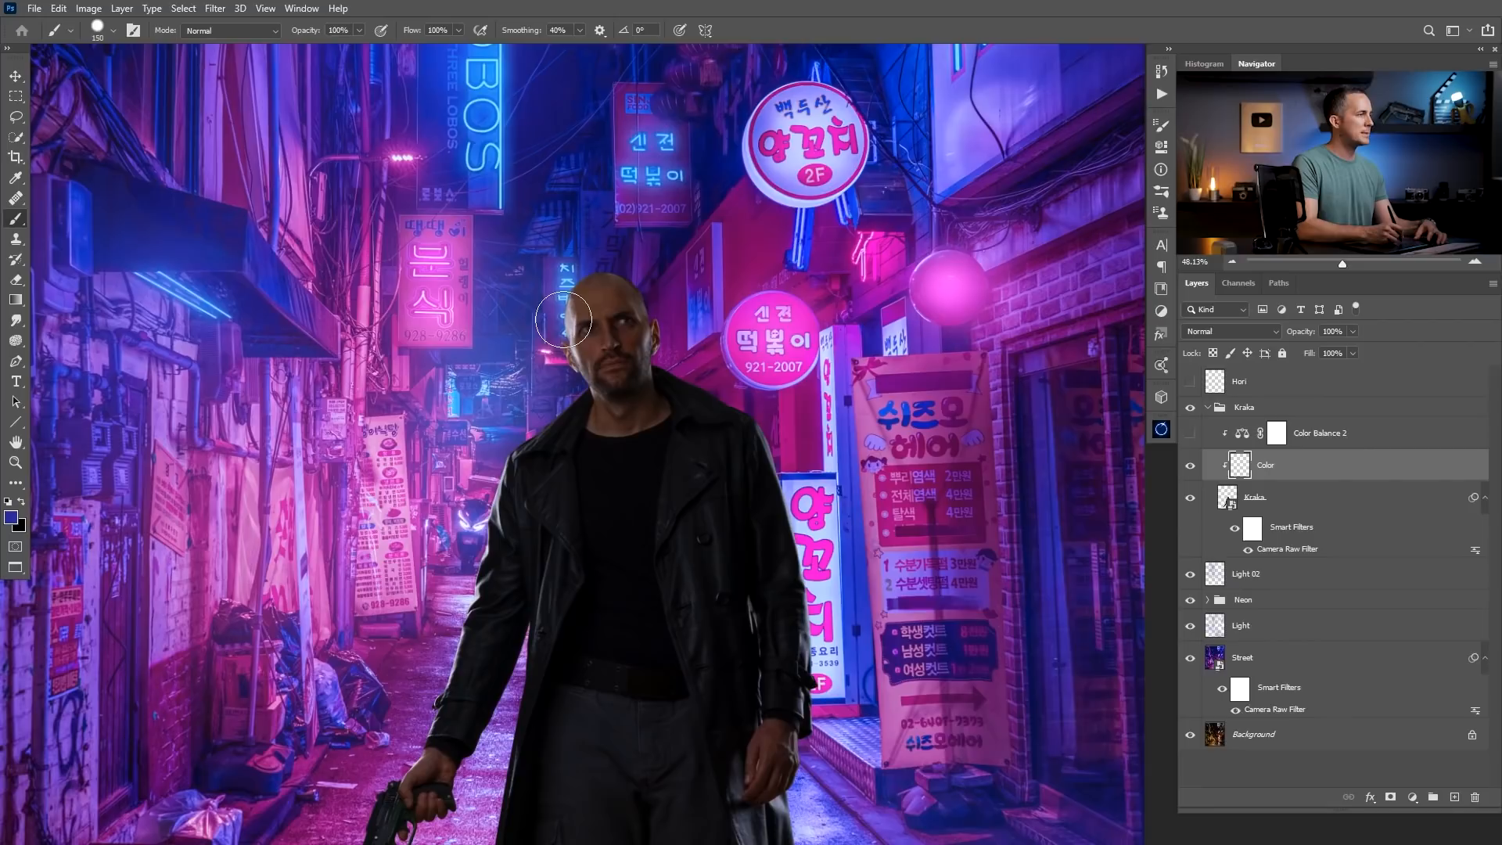
pyautogui.moveTo(558, 321)
pyautogui.mouseDown()
pyautogui.moveTo(587, 390)
pyautogui.moveTo(511, 455)
pyautogui.moveTo(458, 641)
pyautogui.mouseUp()
pyautogui.press('[')
pyautogui.press('[')
pyautogui.press('[')
pyautogui.press('[')
pyautogui.moveTo(592, 476)
pyautogui.mouseDown()
pyautogui.moveTo(536, 493)
pyautogui.moveTo(579, 494)
pyautogui.moveTo(567, 466)
pyautogui.mouseUp()
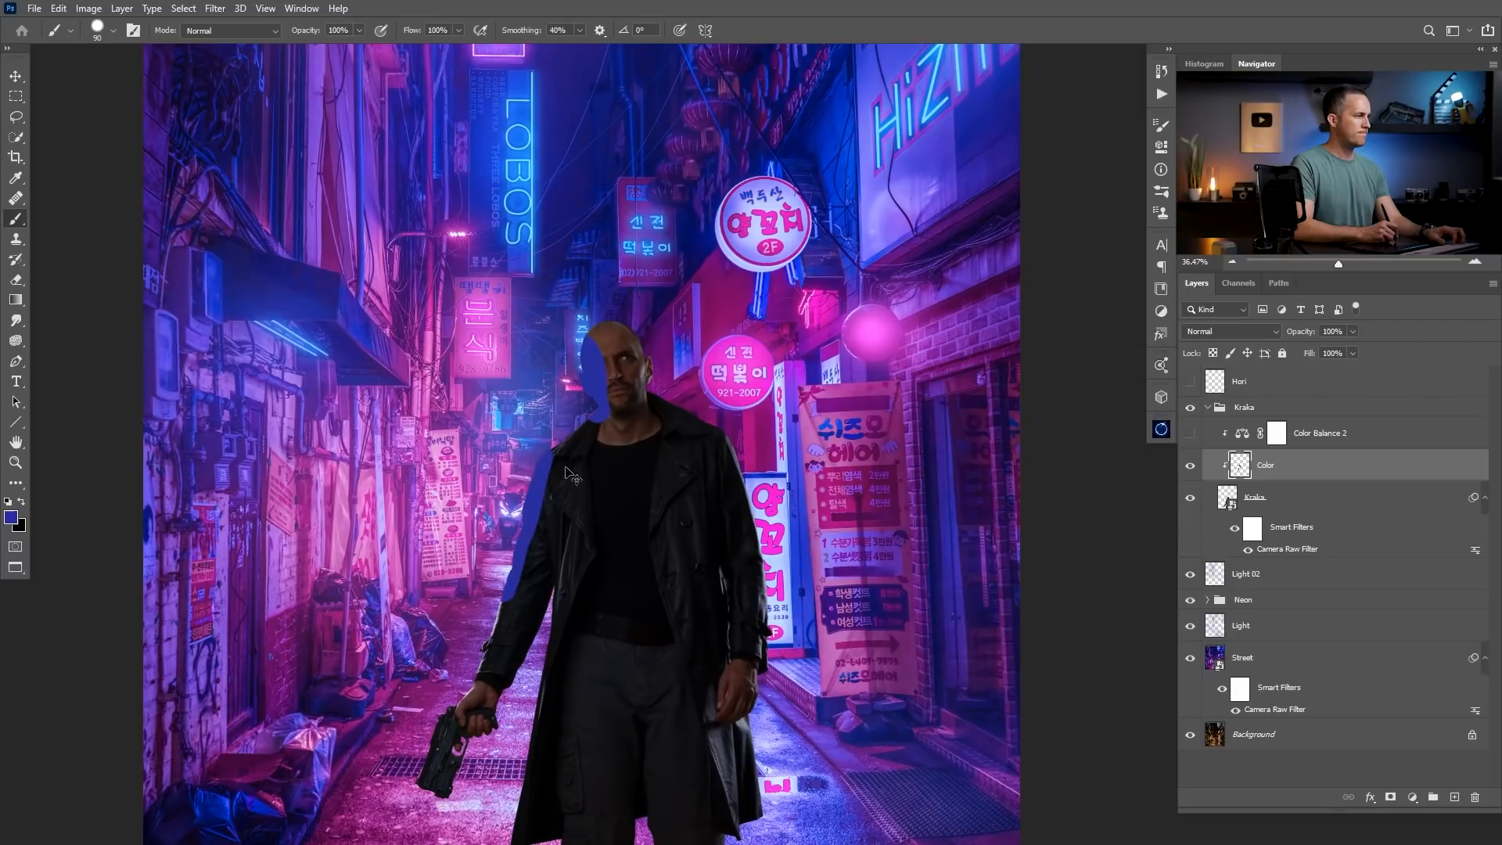
pyautogui.hotkey('ctrl', 'z')
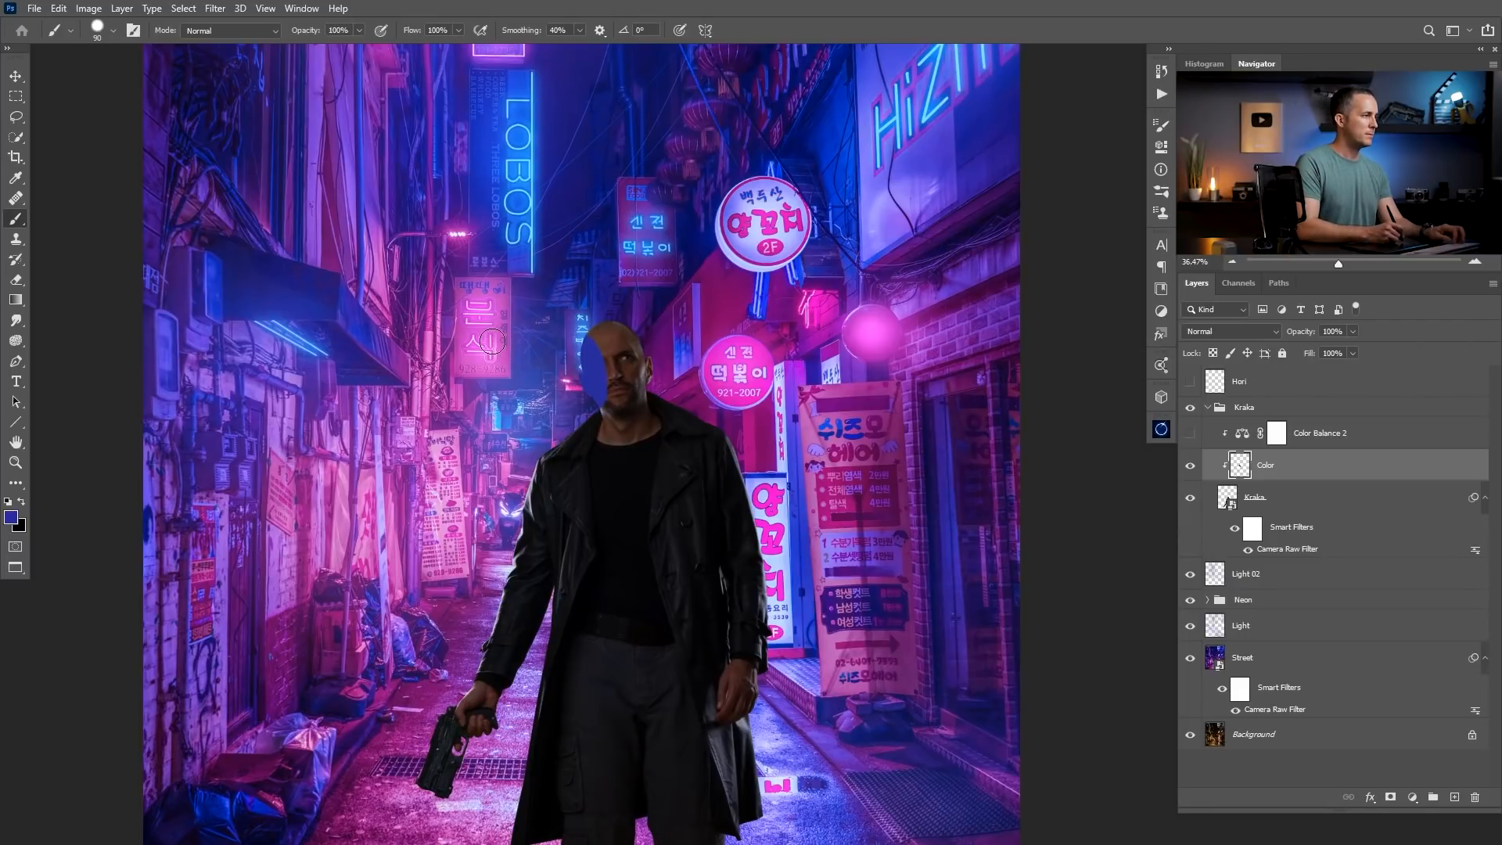
pyautogui.hotkey('ctrl', 'z')
# Sample pink from the neon sign and paint it along the face, shoulder, sleeve and coat on the man's gun-hand side with a 90 px brush.
pyautogui.moveTo(581, 382)
pyautogui.mouseDown()
pyautogui.moveTo(521, 409)
pyautogui.moveTo(569, 395)
pyautogui.mouseUp()
pyautogui.keyDown('alt'); pyautogui.click(496, 342); pyautogui.keyUp('alt')
pyautogui.moveTo(577, 338)
pyautogui.mouseDown()
pyautogui.moveTo(589, 398)
pyautogui.moveTo(543, 454)
pyautogui.moveTo(481, 645)
pyautogui.mouseUp()
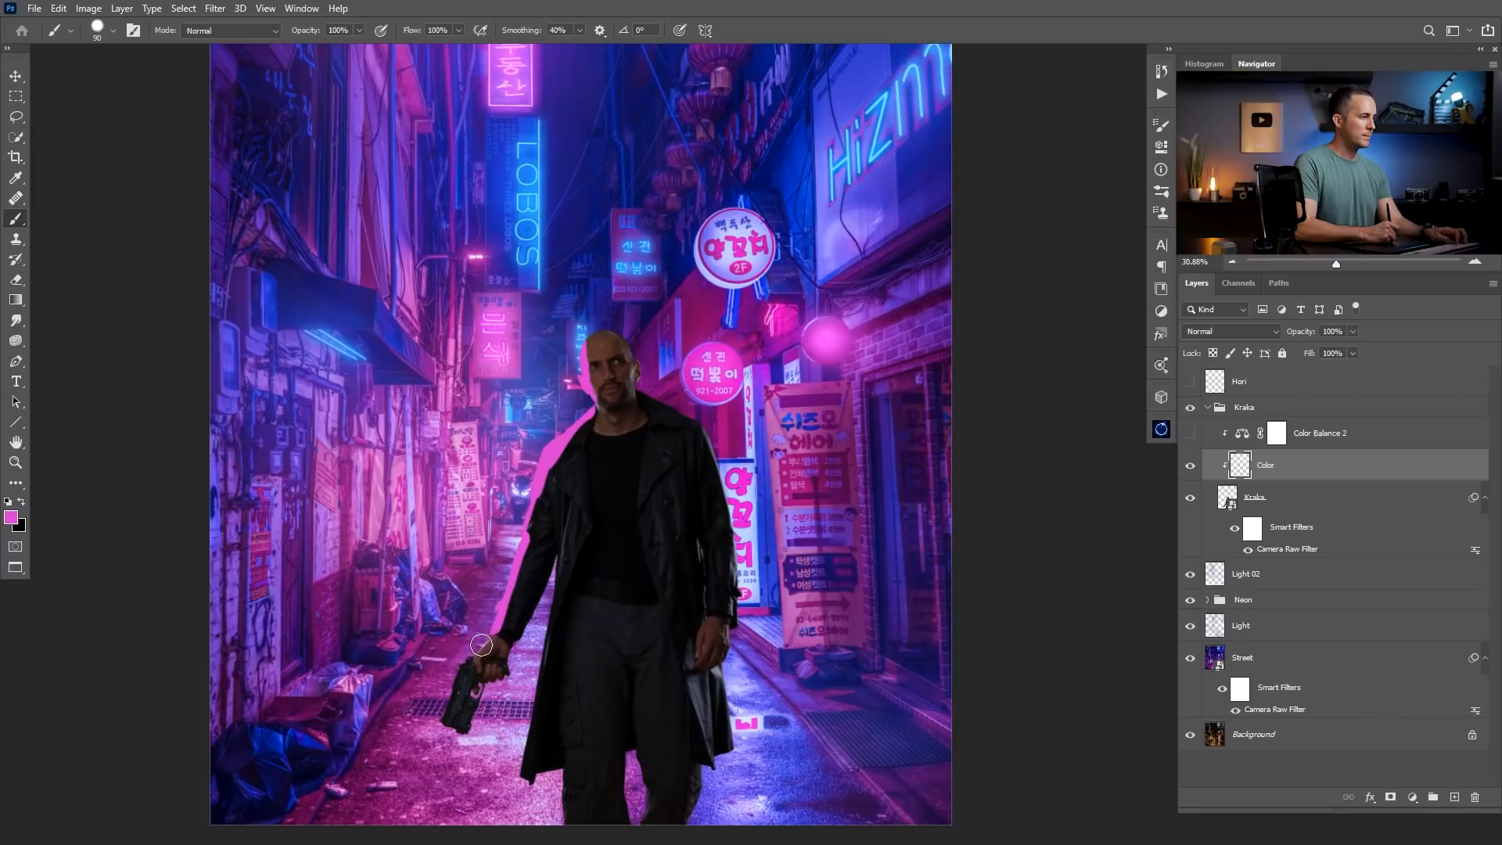
pyautogui.moveTo(560, 541)
pyautogui.mouseDown()
pyautogui.moveTo(565, 500)
pyautogui.moveTo(560, 551)
pyautogui.mouseUp()
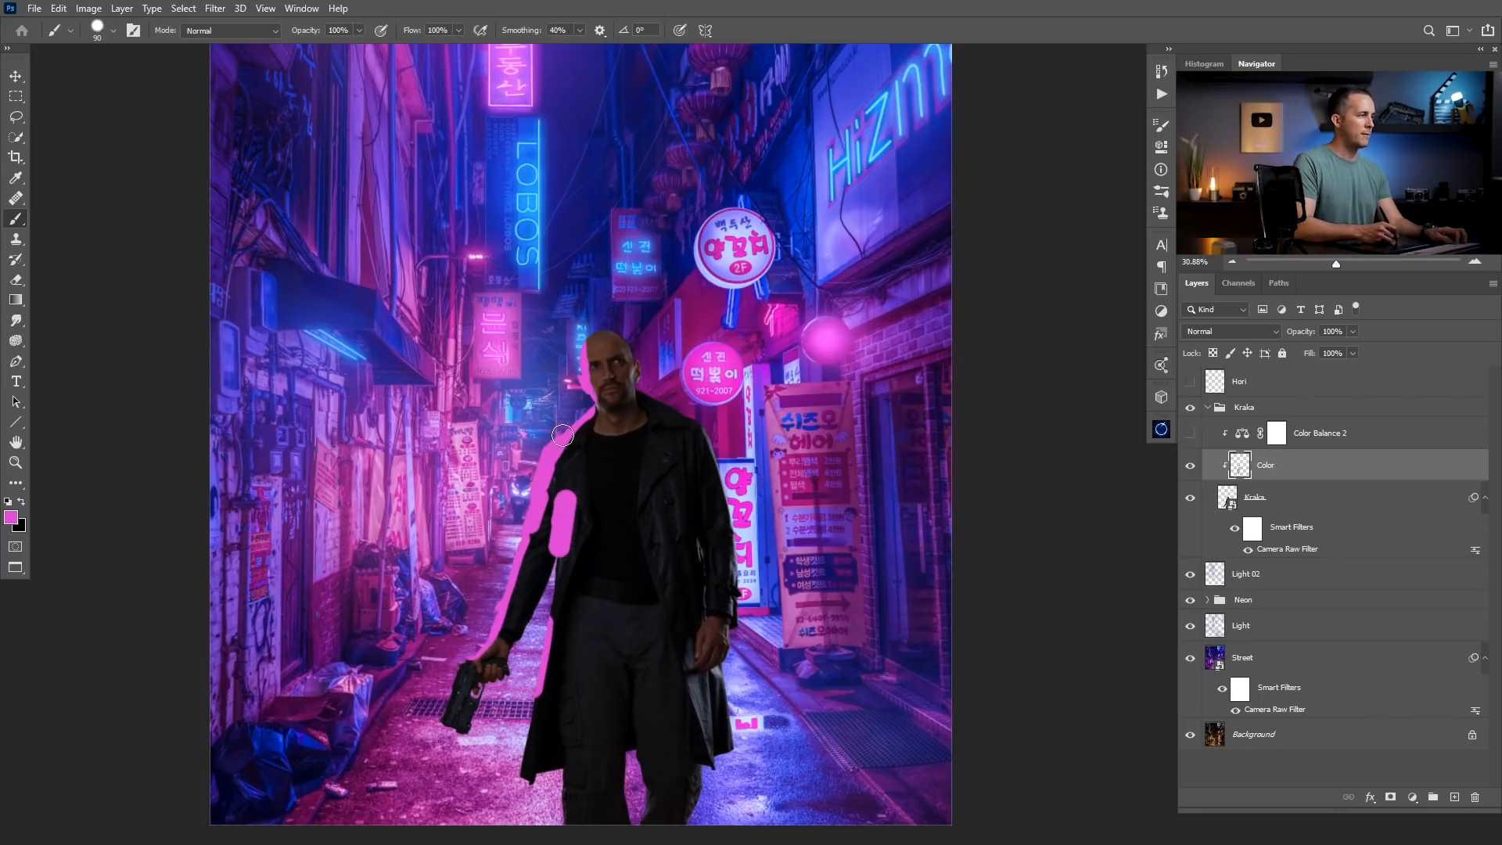
pyautogui.moveTo(581, 349)
pyautogui.mouseDown()
pyautogui.moveTo(602, 409)
pyautogui.moveTo(649, 400)
pyautogui.mouseUp()
# Erase a little of the pink paint beside the man's eye with a soft 60 px eraser.
pyautogui.press('e')
pyautogui.hotkey('alt', 'e')
pyautogui.press('Escape')
pyautogui.press('b')
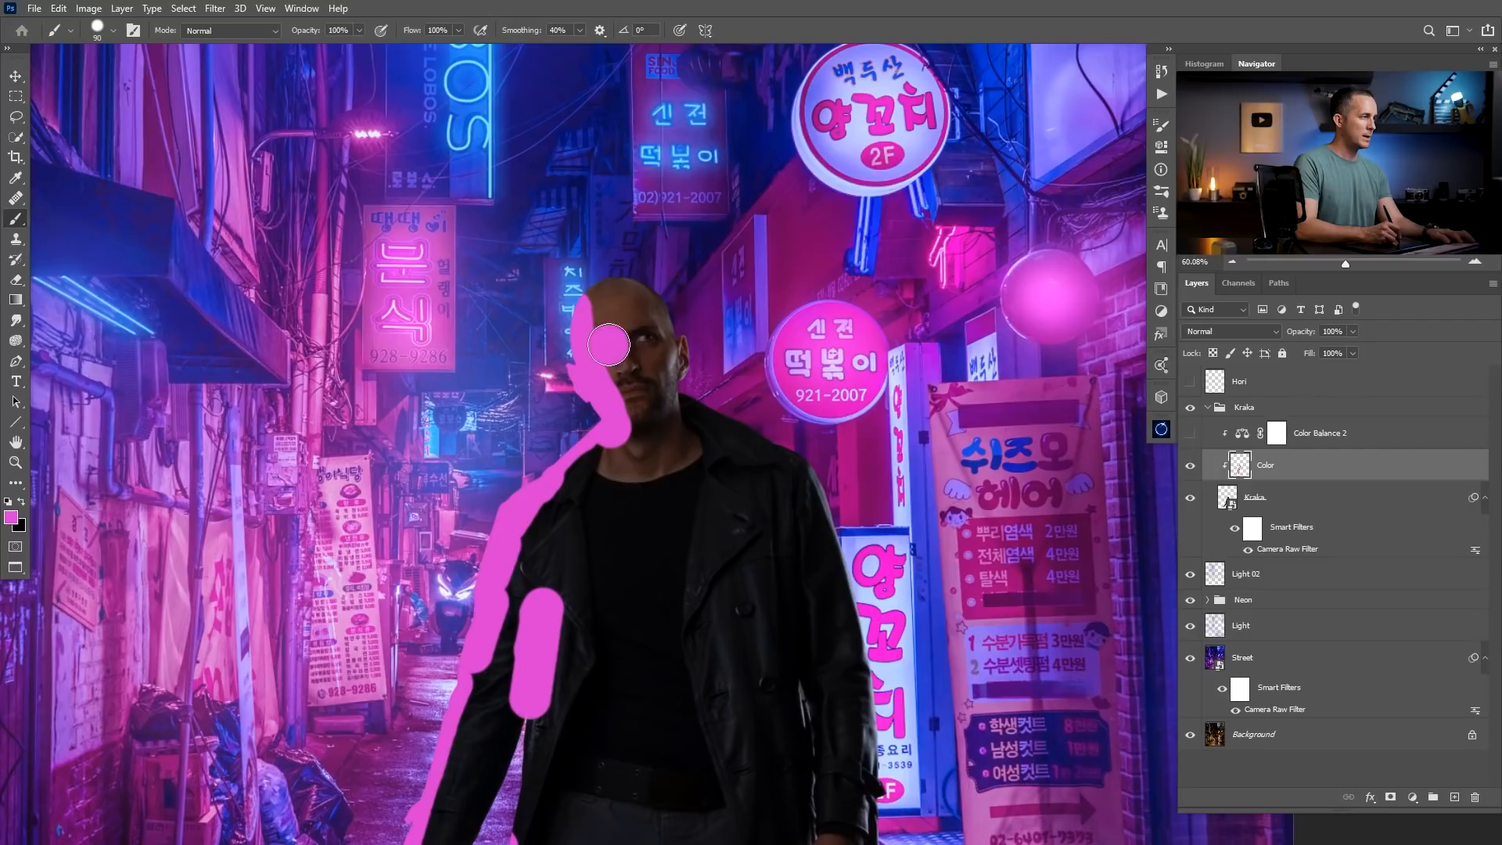
pyautogui.press('e')
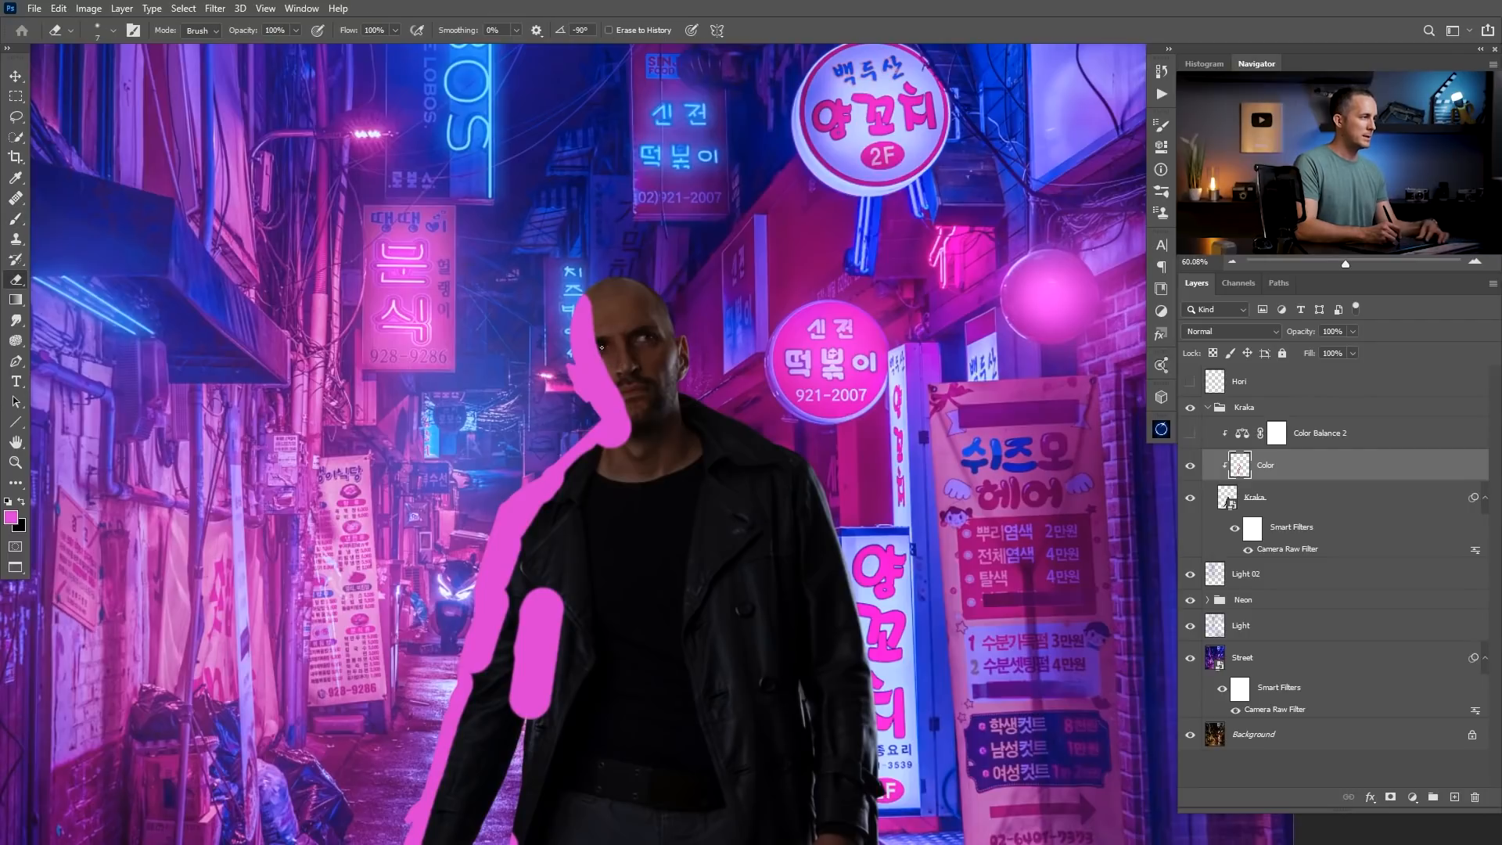
pyautogui.moveTo(603, 345); pyautogui.dragTo(630, 339)
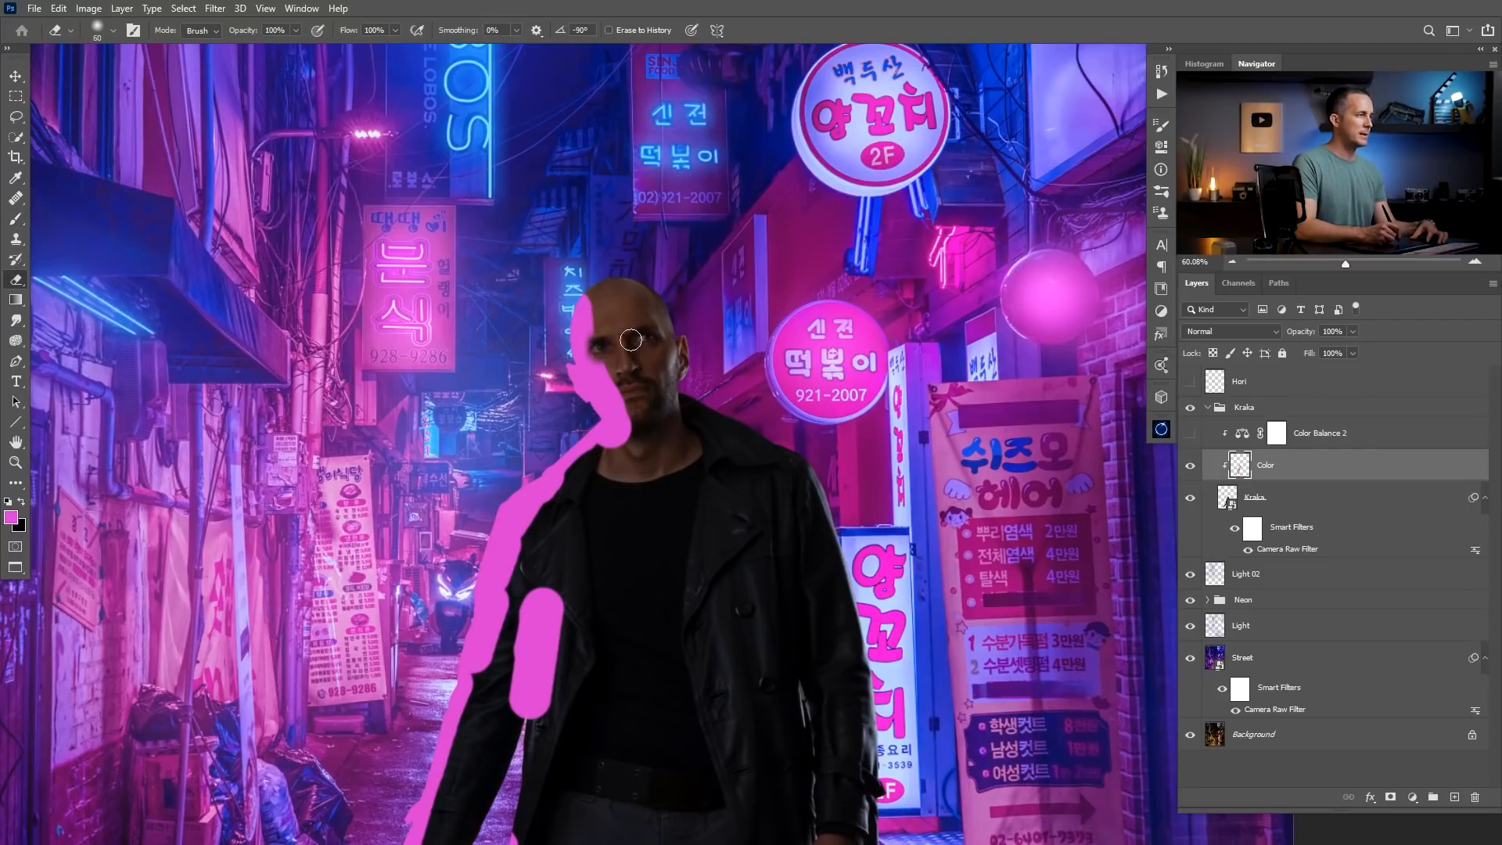
# Sample blue from the awning area and paint it along the head, shoulder, sleeve and coat on the man's opposite side with the 90 px brush.
pyautogui.press('b')
pyautogui.keyDown('alt'); pyautogui.click(145, 257); pyautogui.keyUp('alt')
pyautogui.moveTo(651, 294)
pyautogui.mouseDown()
pyautogui.moveTo(681, 386)
pyautogui.moveTo(697, 376)
pyautogui.moveTo(790, 434)
pyautogui.moveTo(843, 490)
pyautogui.moveTo(872, 728)
pyautogui.mouseUp()
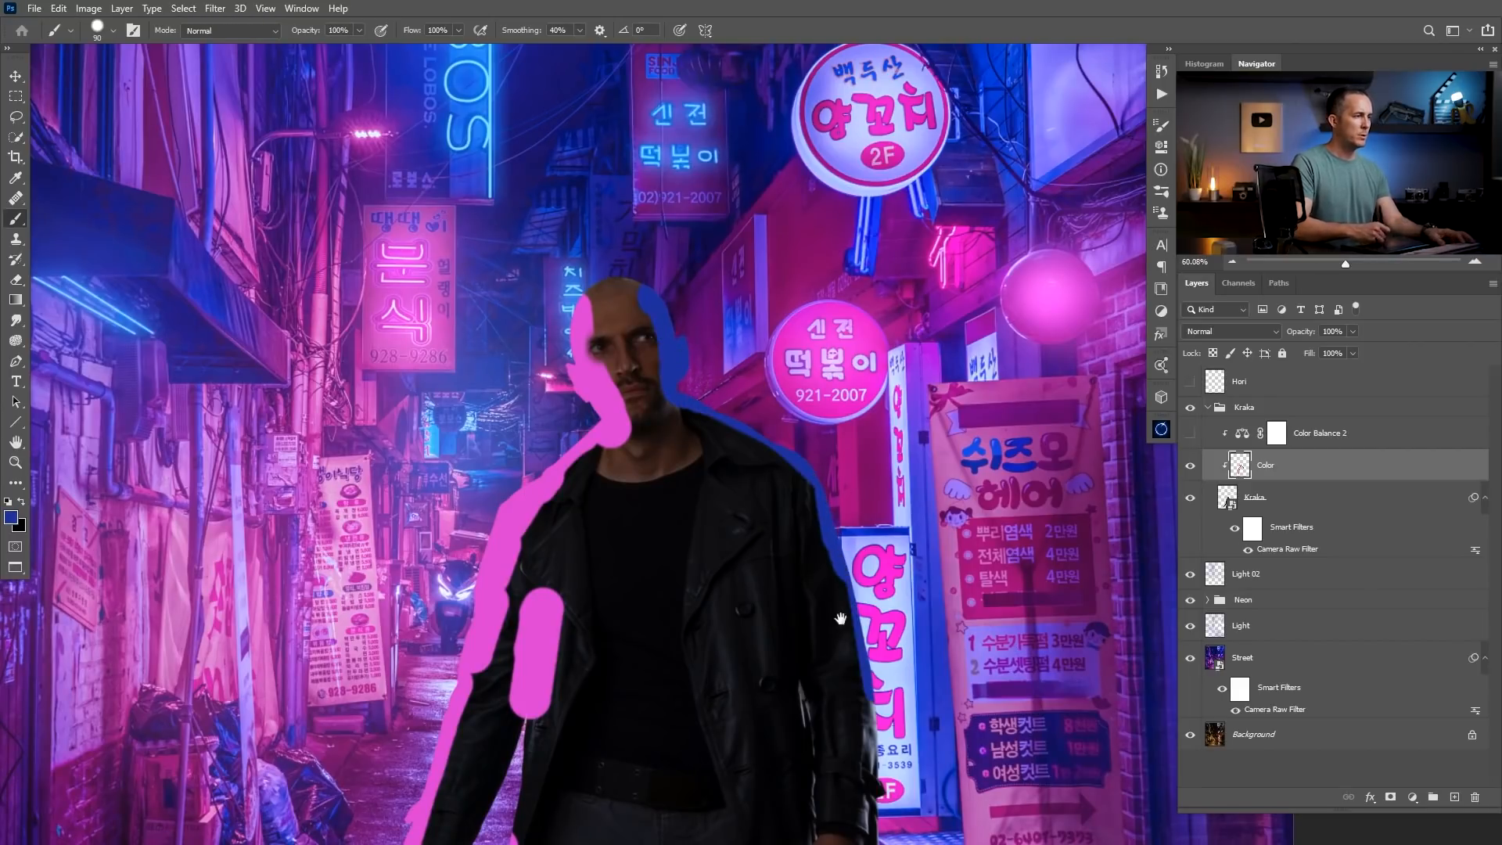
pyautogui.moveTo(840, 618); pyautogui.dragTo(782, 297)
pyautogui.moveTo(747, 372); pyautogui.dragTo(767, 508)
pyautogui.moveTo(787, 608)
pyautogui.mouseDown()
pyautogui.moveTo(789, 654)
pyautogui.moveTo(788, 641)
pyautogui.moveTo(799, 743)
pyautogui.mouseUp()
pyautogui.moveTo(766, 714); pyautogui.dragTo(770, 365)
pyautogui.moveTo(778, 422); pyautogui.dragTo(762, 457)
pyautogui.moveTo(745, 539); pyautogui.dragTo(734, 561)
pyautogui.moveTo(807, 459); pyautogui.dragTo(737, 473)
pyautogui.moveTo(743, 345); pyautogui.dragTo(695, 509)
pyautogui.moveTo(700, 395); pyautogui.dragTo(741, 360)
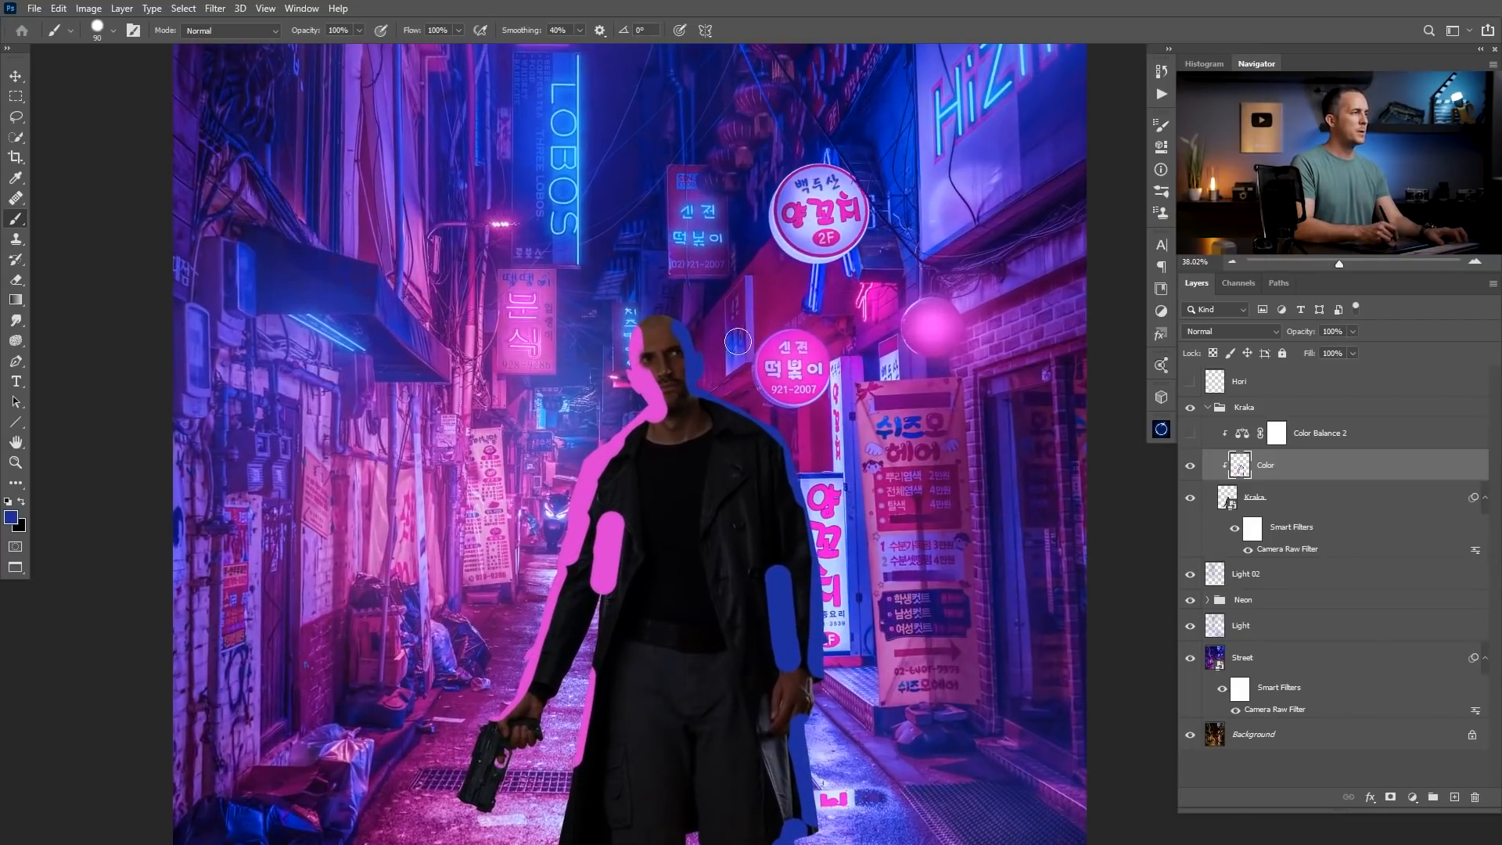
pyautogui.moveTo(672, 311); pyautogui.dragTo(699, 321)
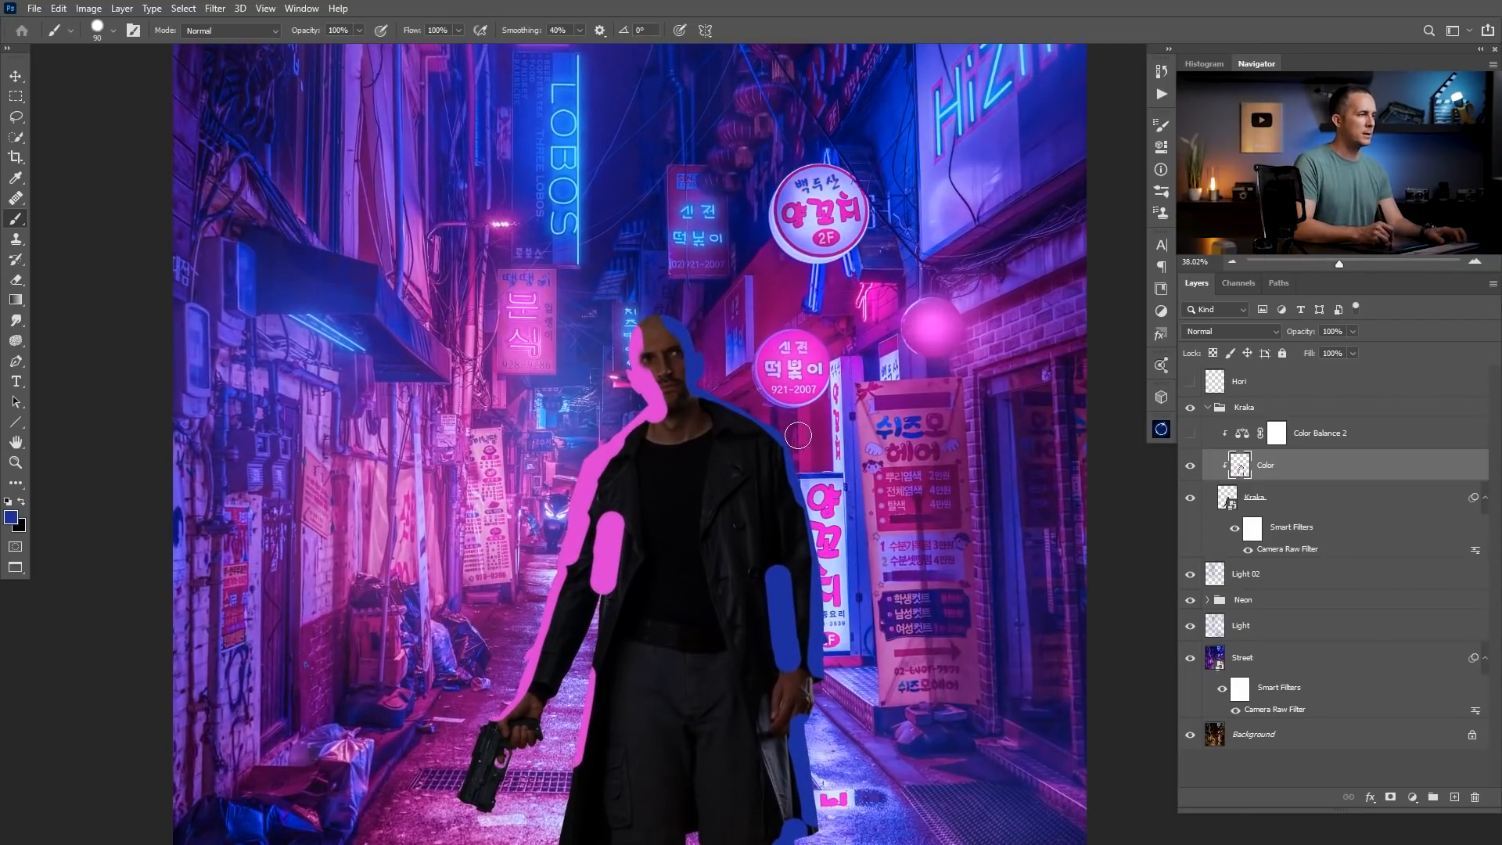
pyautogui.moveTo(790, 454)
pyautogui.mouseDown()
pyautogui.moveTo(825, 618)
pyautogui.moveTo(801, 663)
pyautogui.mouseUp()
pyautogui.moveTo(771, 542)
pyautogui.mouseDown()
pyautogui.moveTo(714, 543)
pyautogui.moveTo(618, 425)
pyautogui.moveTo(658, 405)
pyautogui.mouseUp()
pyautogui.moveTo(640, 387); pyautogui.dragTo(648, 438)
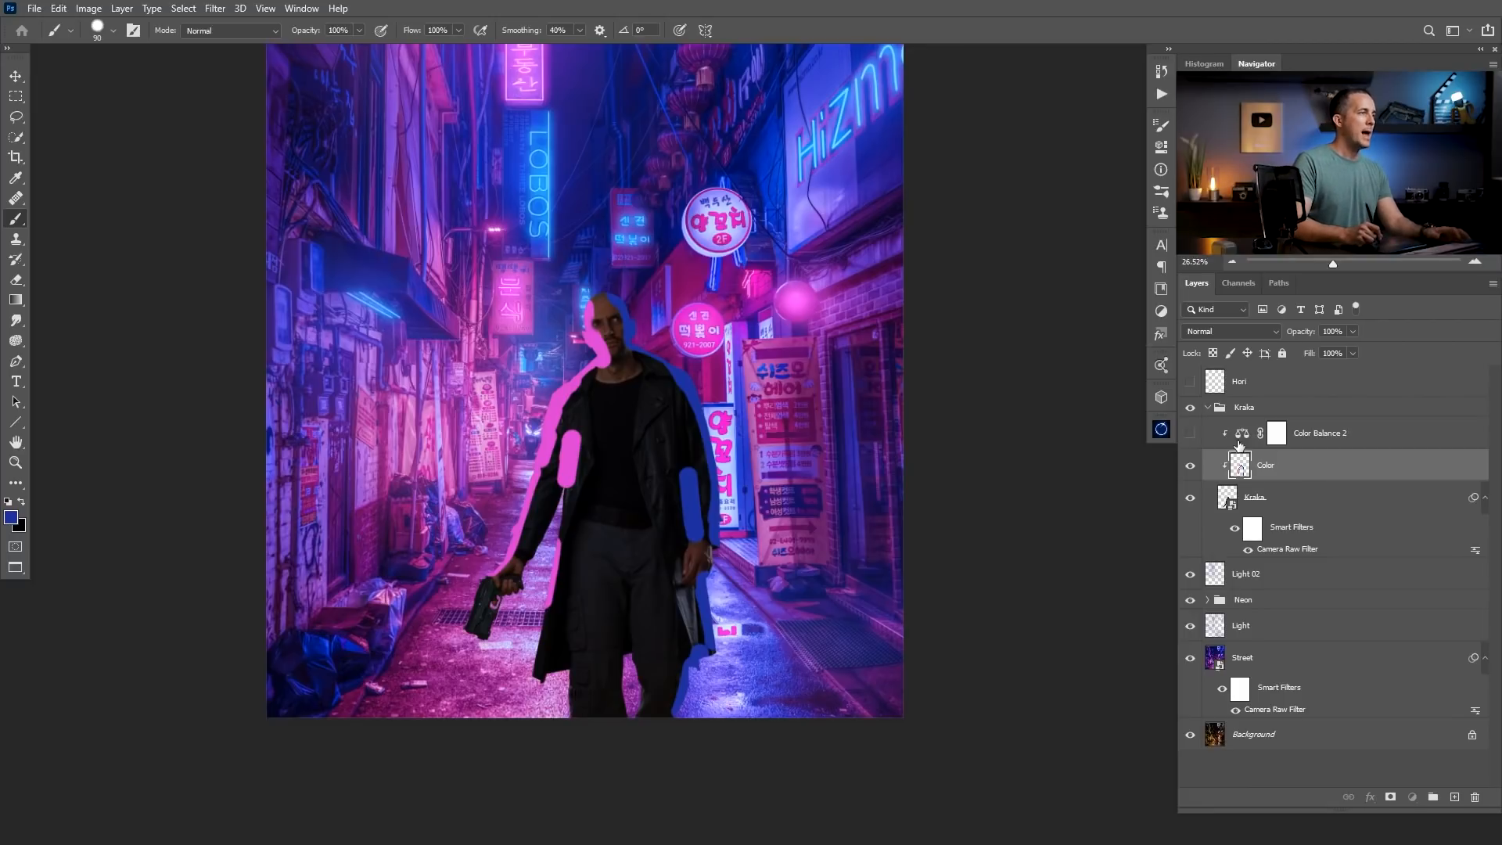
# Set the Color layer's Blend If for the underlying layer so its split dark slider sits at 49 / 212.
pyautogui.doubleClick(1283, 474)
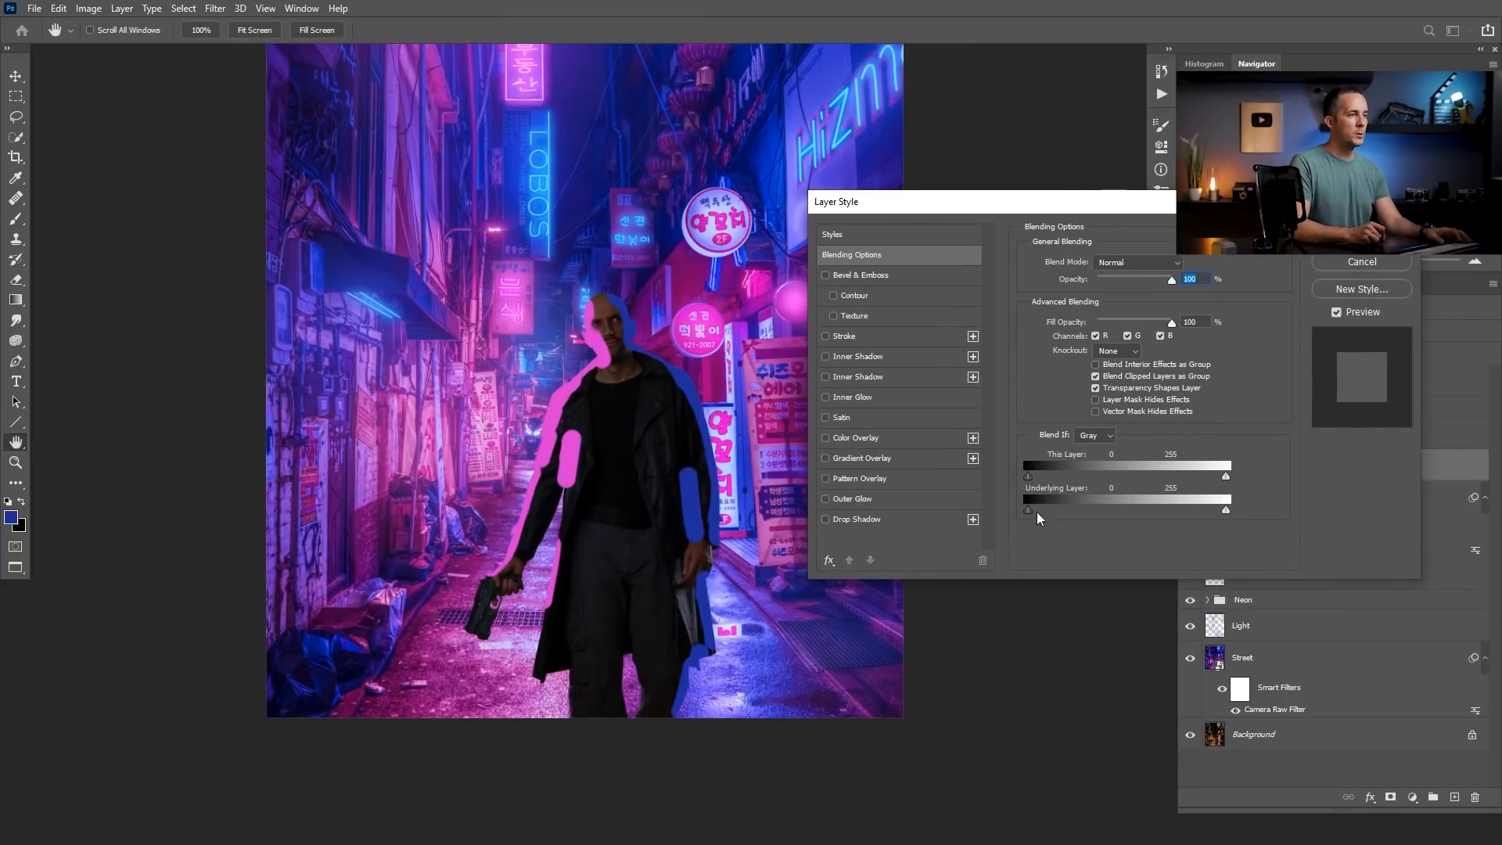
pyautogui.moveTo(610, 333); pyautogui.dragTo(664, 336)
pyautogui.moveTo(637, 401); pyautogui.dragTo(597, 349)
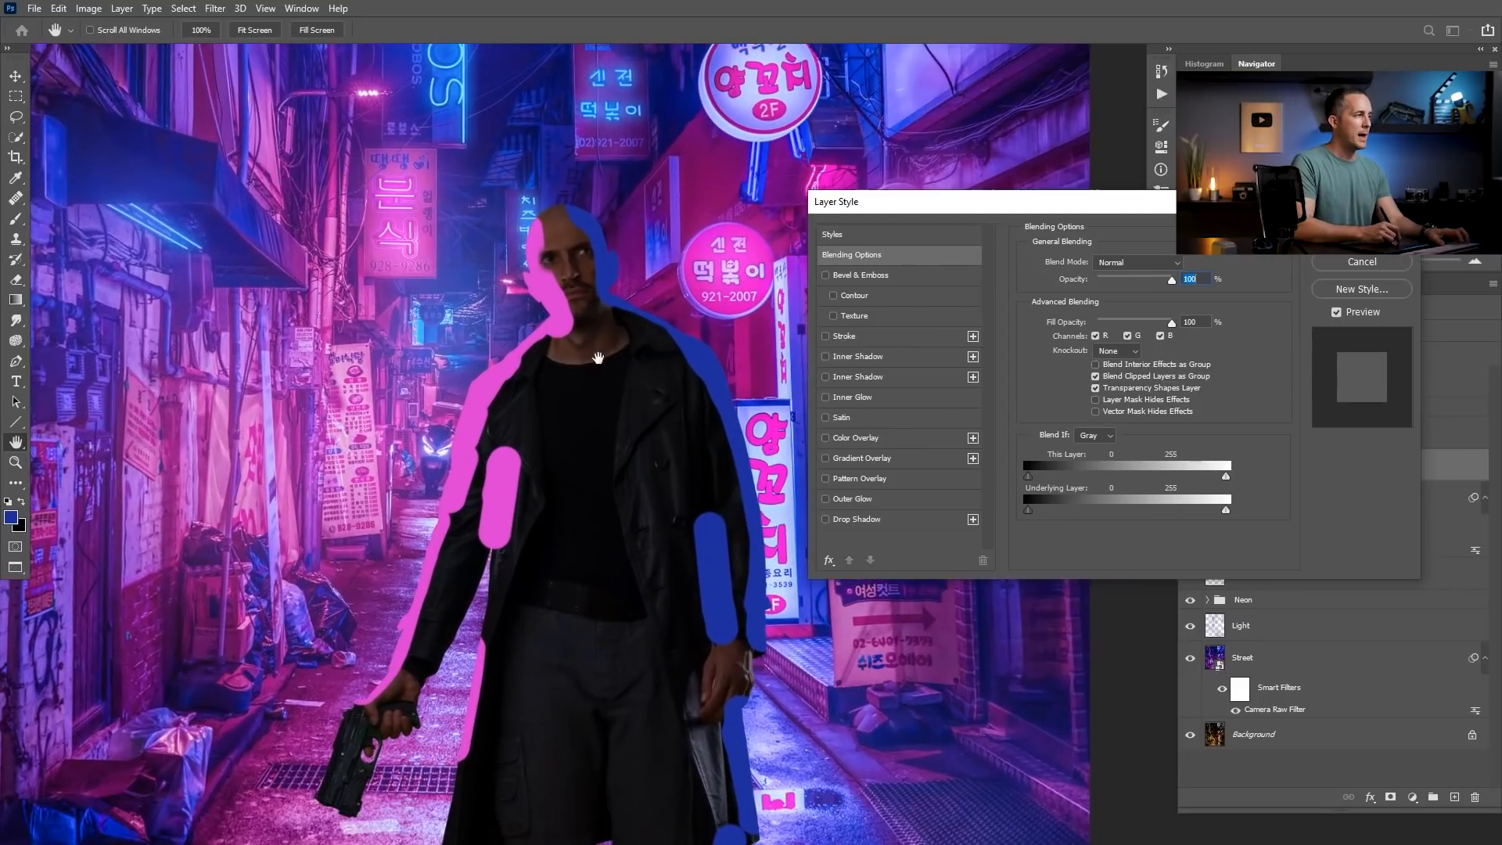
pyautogui.press('alt')
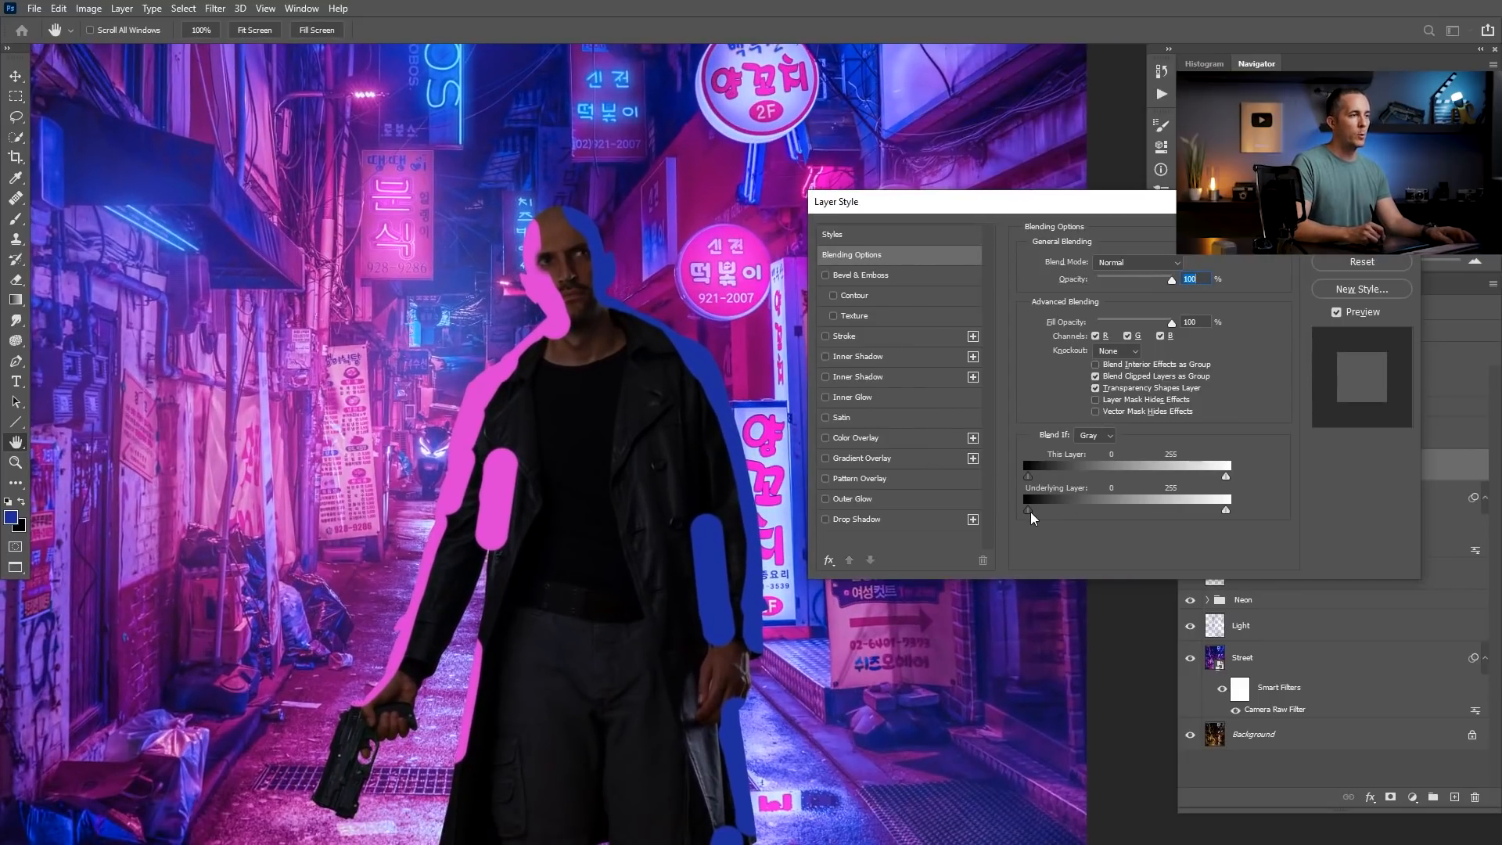
pyautogui.moveTo(1030, 512); pyautogui.dragTo(1076, 509)
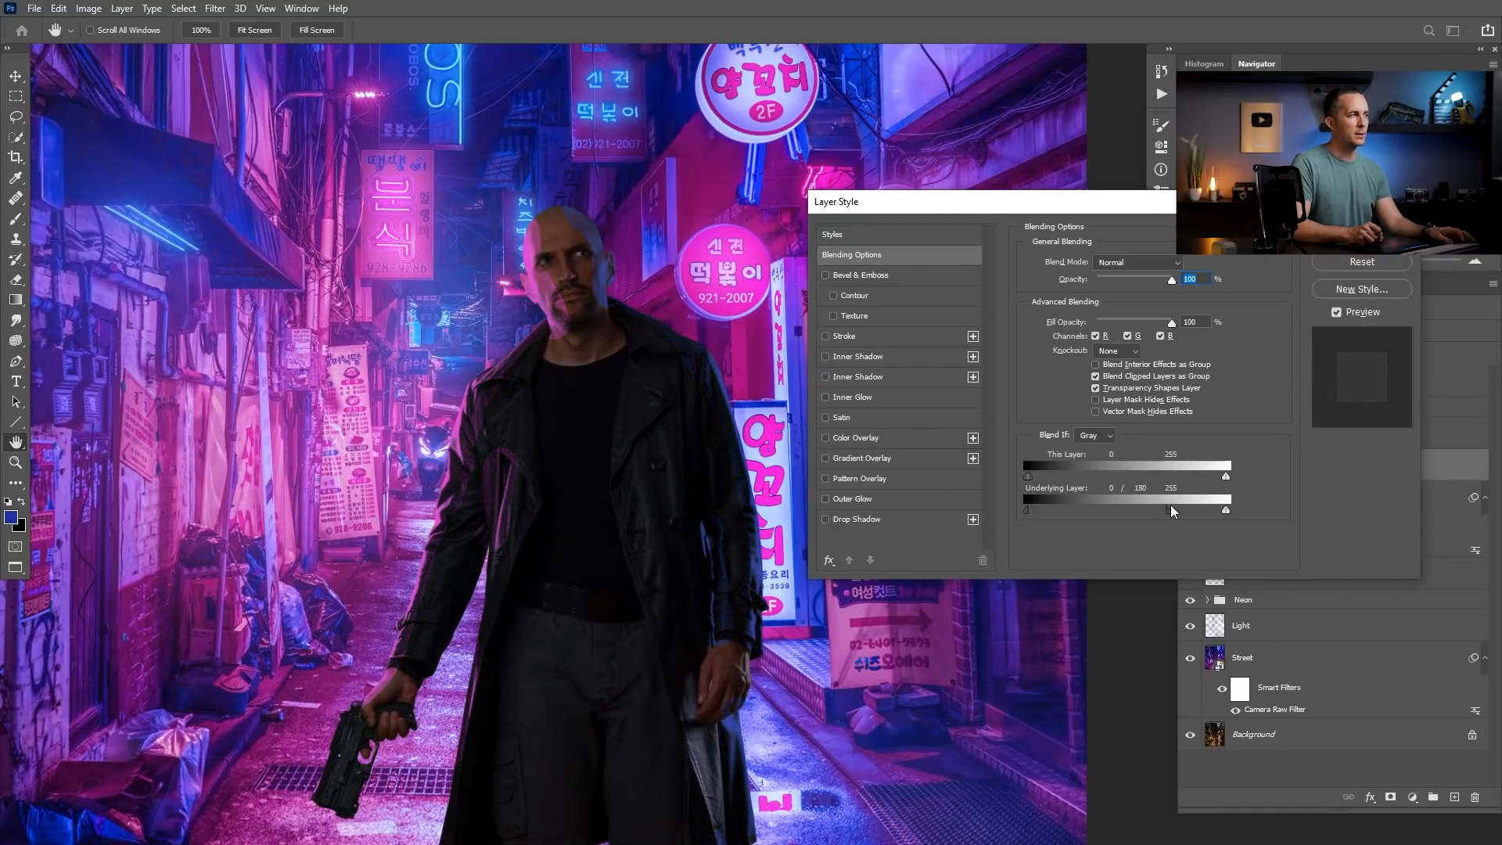
pyautogui.moveTo(1174, 510); pyautogui.dragTo(1180, 510)
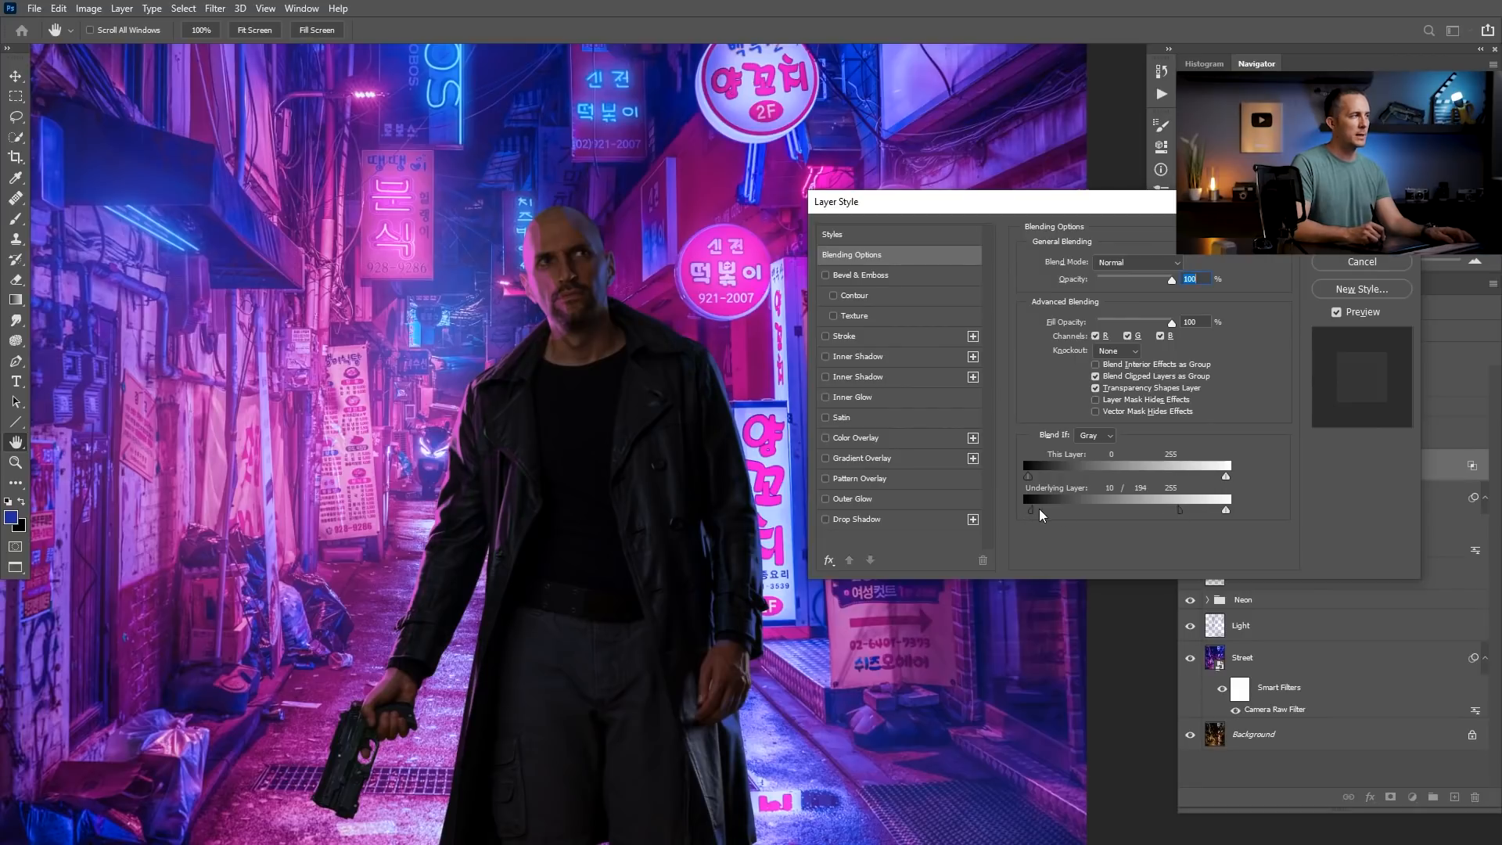
pyautogui.moveTo(1065, 510); pyautogui.dragTo(1094, 509)
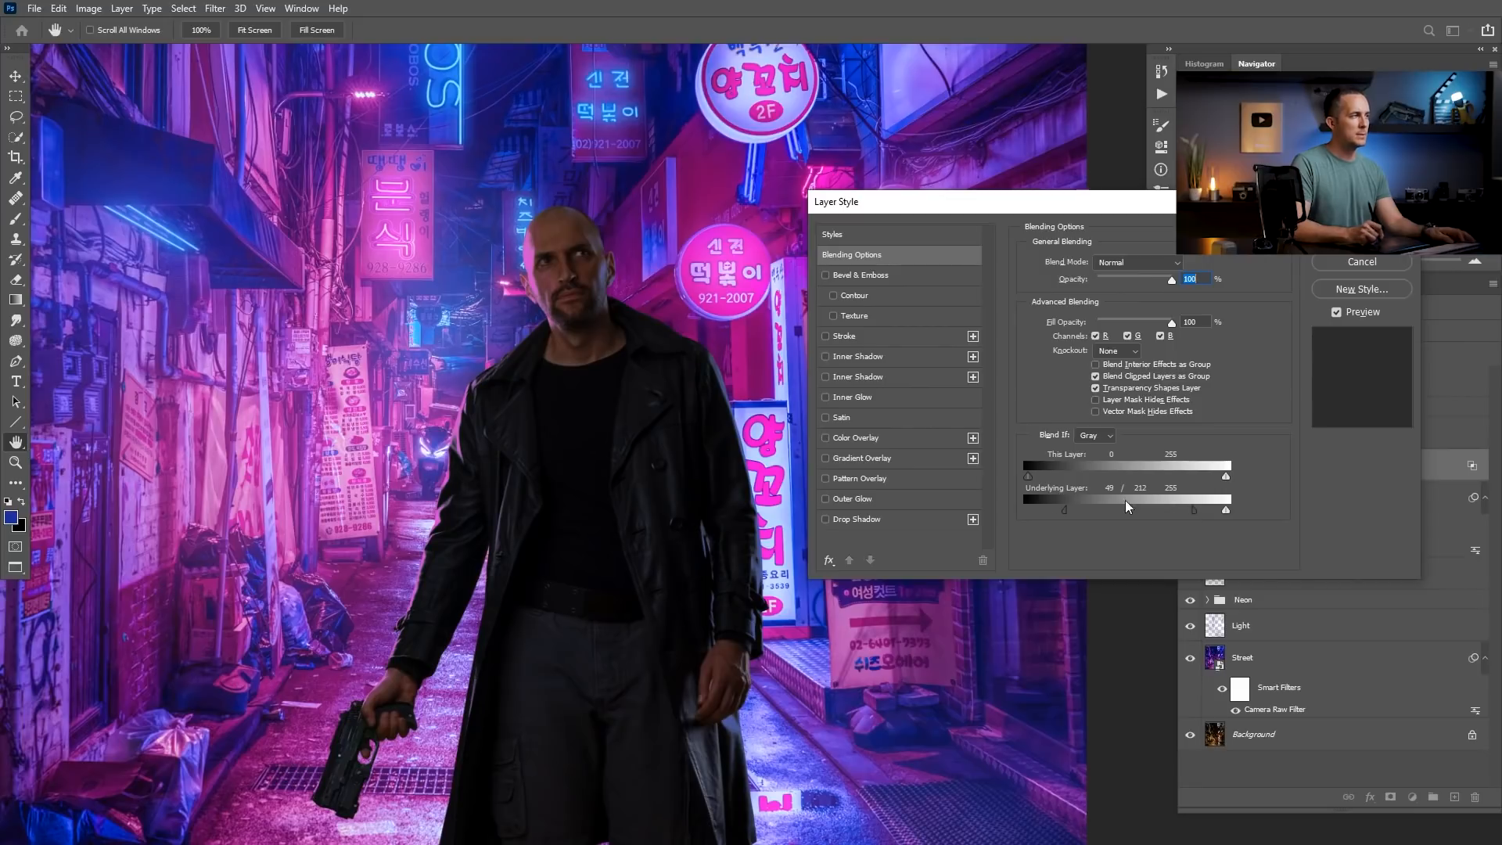
pyautogui.click(1362, 235)
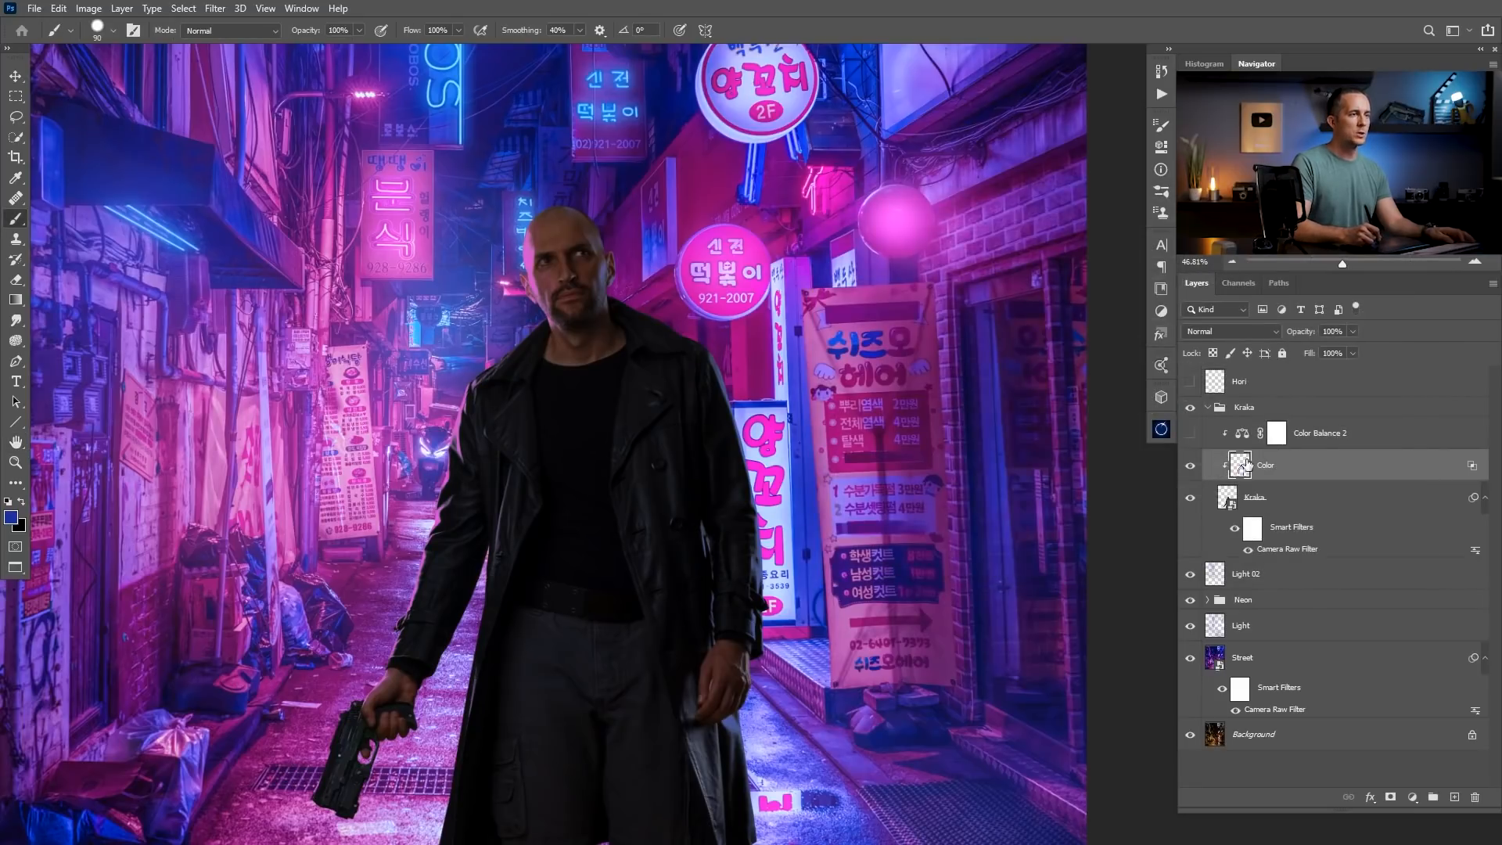
# Change the Color layer's blend mode to Overlay.
pyautogui.click(1246, 330)
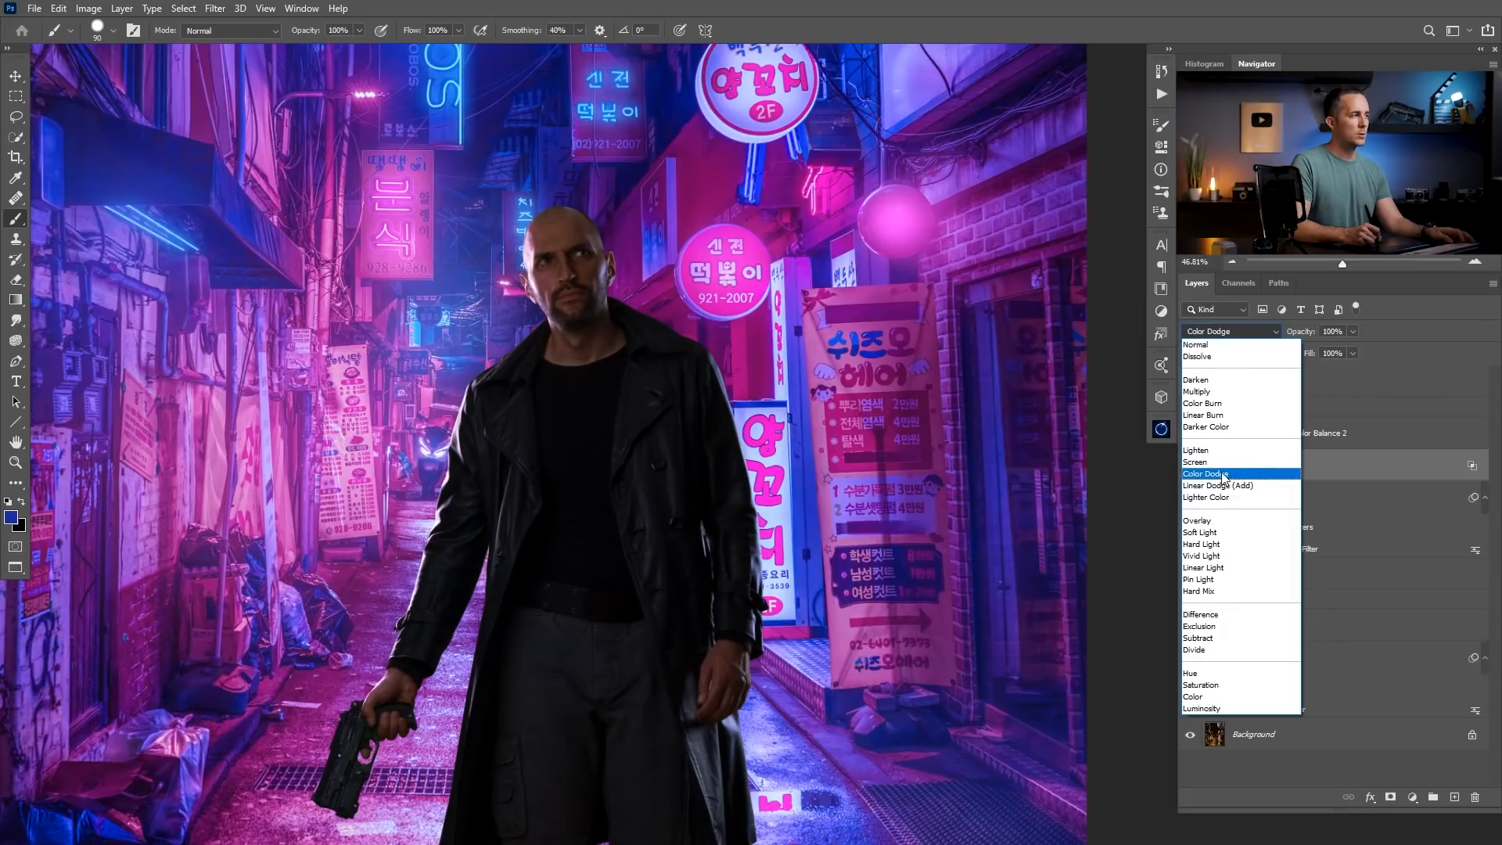
pyautogui.click(1214, 522)
pyautogui.moveTo(773, 467)
pyautogui.mouseDown()
pyautogui.moveTo(714, 496)
pyautogui.moveTo(644, 481)
pyautogui.moveTo(650, 495)
pyautogui.moveTo(678, 442)
pyautogui.moveTo(636, 336)
pyautogui.moveTo(614, 328)
pyautogui.moveTo(641, 340)
pyautogui.mouseUp()
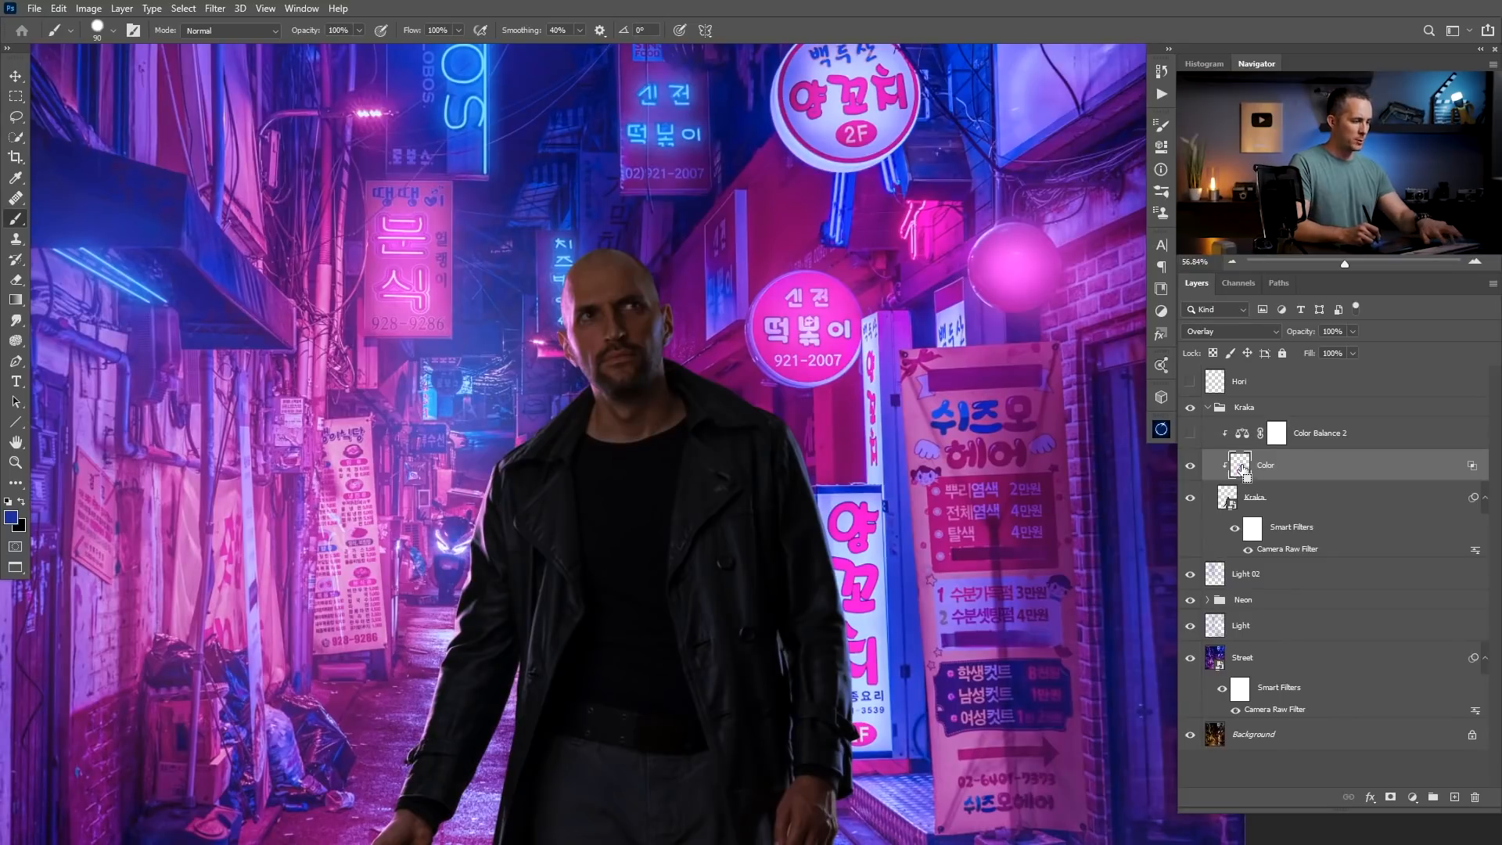
# Duplicate the Color layer, set the copy to Linear Dodge (Add) and clip it to the layers below.
pyautogui.hotkey('ctrl', 'j')
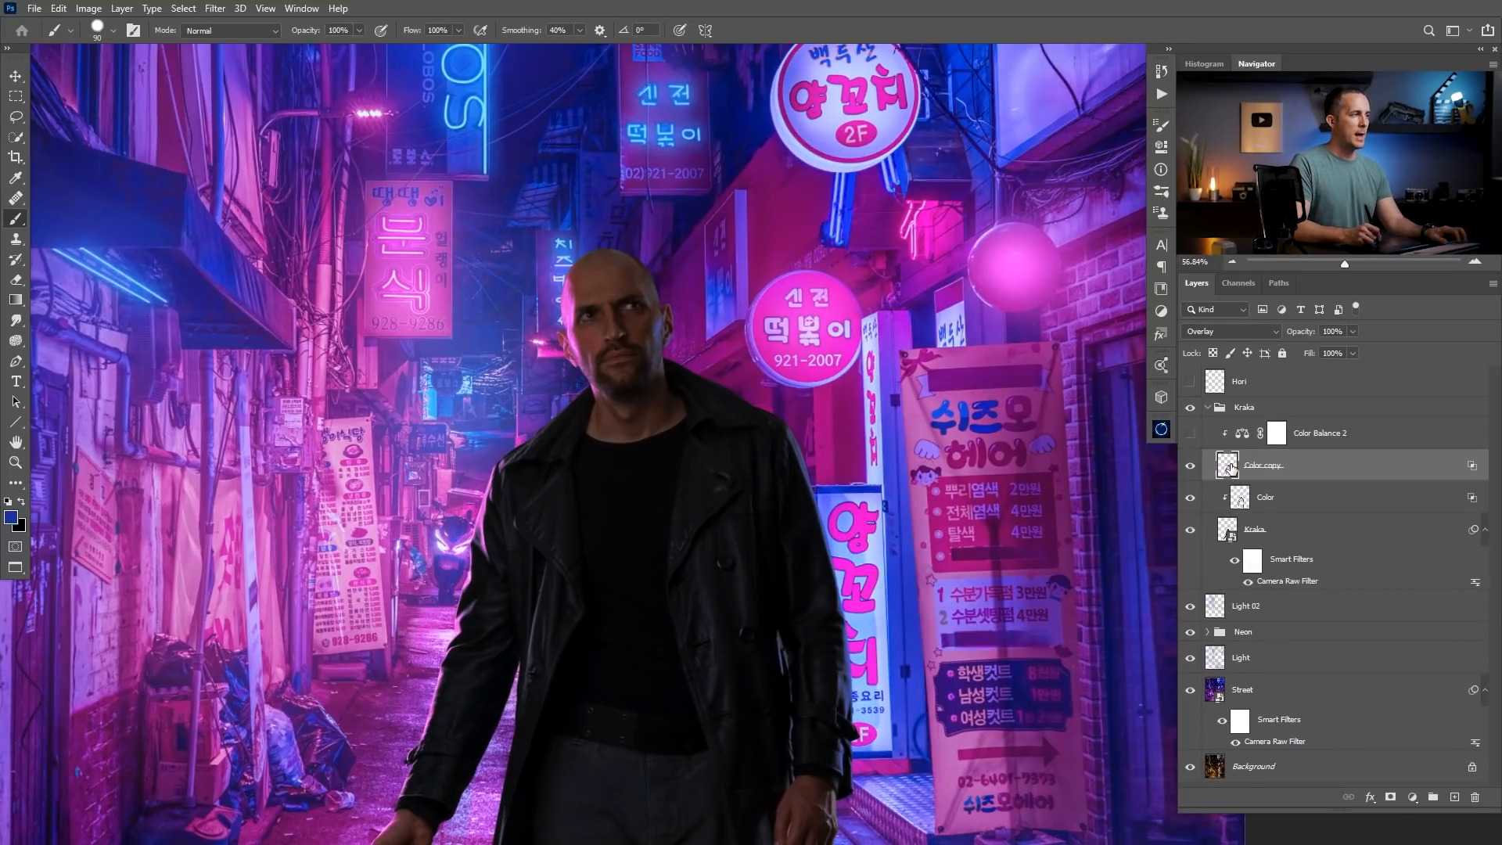
pyautogui.click(1228, 331)
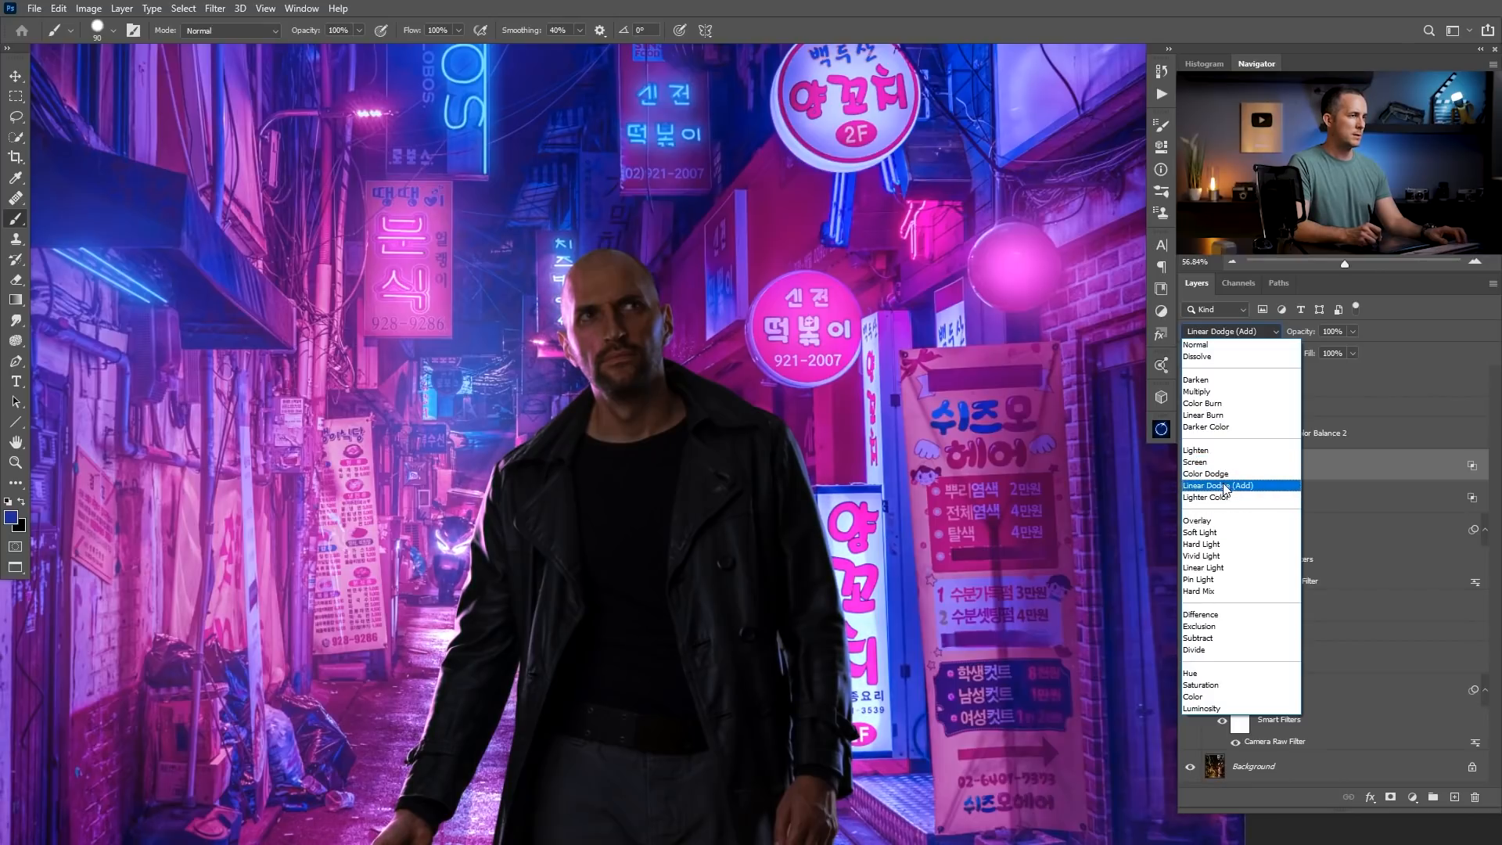
pyautogui.click(1227, 486)
pyautogui.keyDown('alt'); pyautogui.click(1273, 478); pyautogui.keyUp('alt')
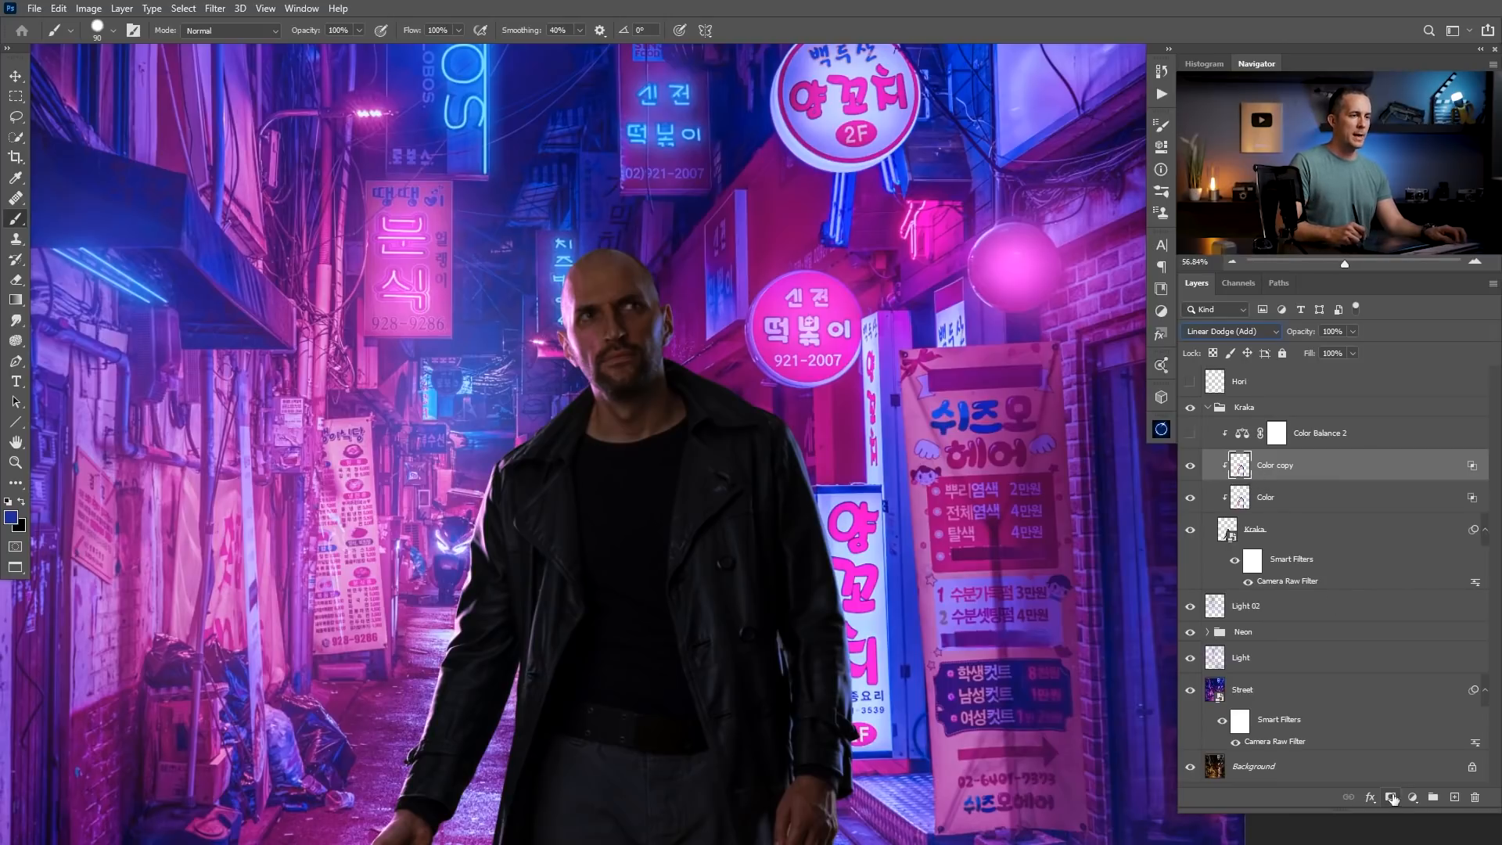
# Add a black mask to Color copy and paint white at 150 px along the man's head, shoulder, sleeve and coat on the blue-lit side.
pyautogui.keyDown('alt'); pyautogui.click(1392, 797); pyautogui.keyUp('alt')
pyautogui.press(']')
pyautogui.press(']')
pyautogui.press(']')
pyautogui.press('x')
pyautogui.moveTo(668, 317)
pyautogui.mouseDown()
pyautogui.moveTo(672, 367)
pyautogui.moveTo(667, 272)
pyautogui.mouseUp()
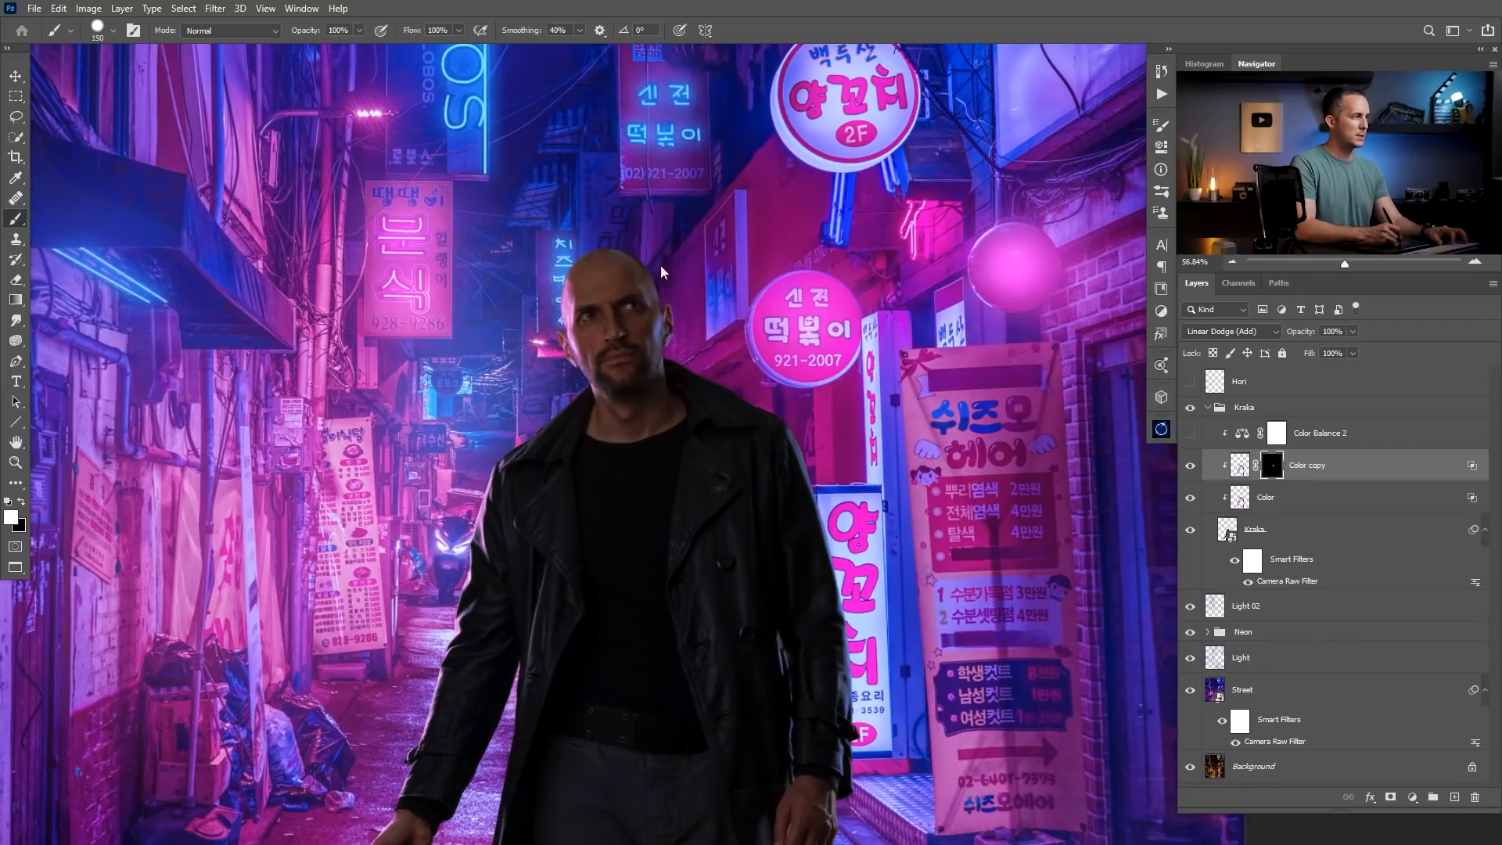
pyautogui.moveTo(798, 421)
pyautogui.mouseDown()
pyautogui.moveTo(806, 409)
pyautogui.moveTo(847, 632)
pyautogui.moveTo(792, 414)
pyautogui.mouseUp()
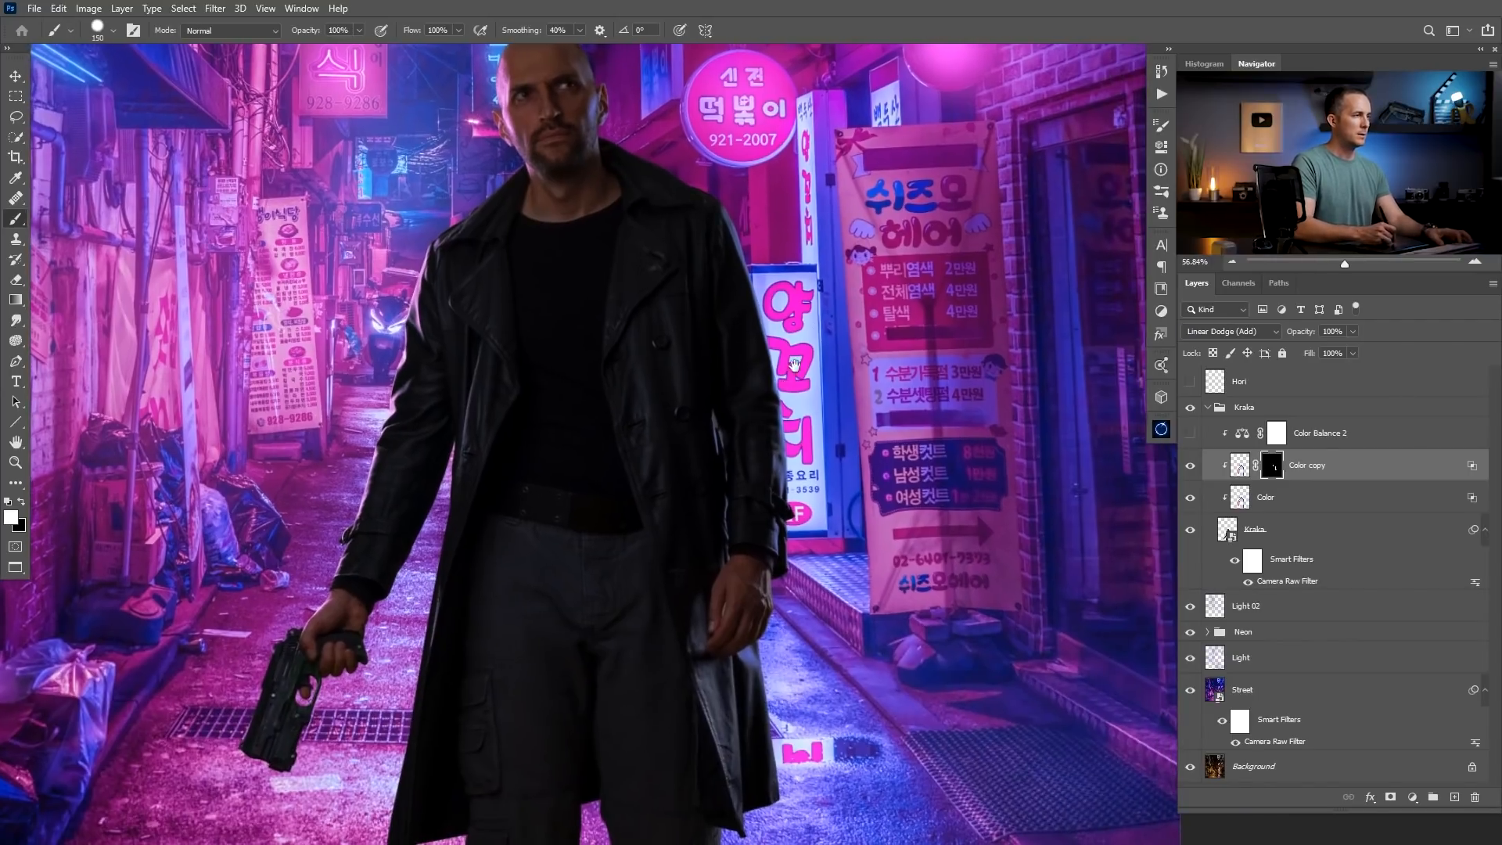
pyautogui.moveTo(787, 489); pyautogui.dragTo(754, 699)
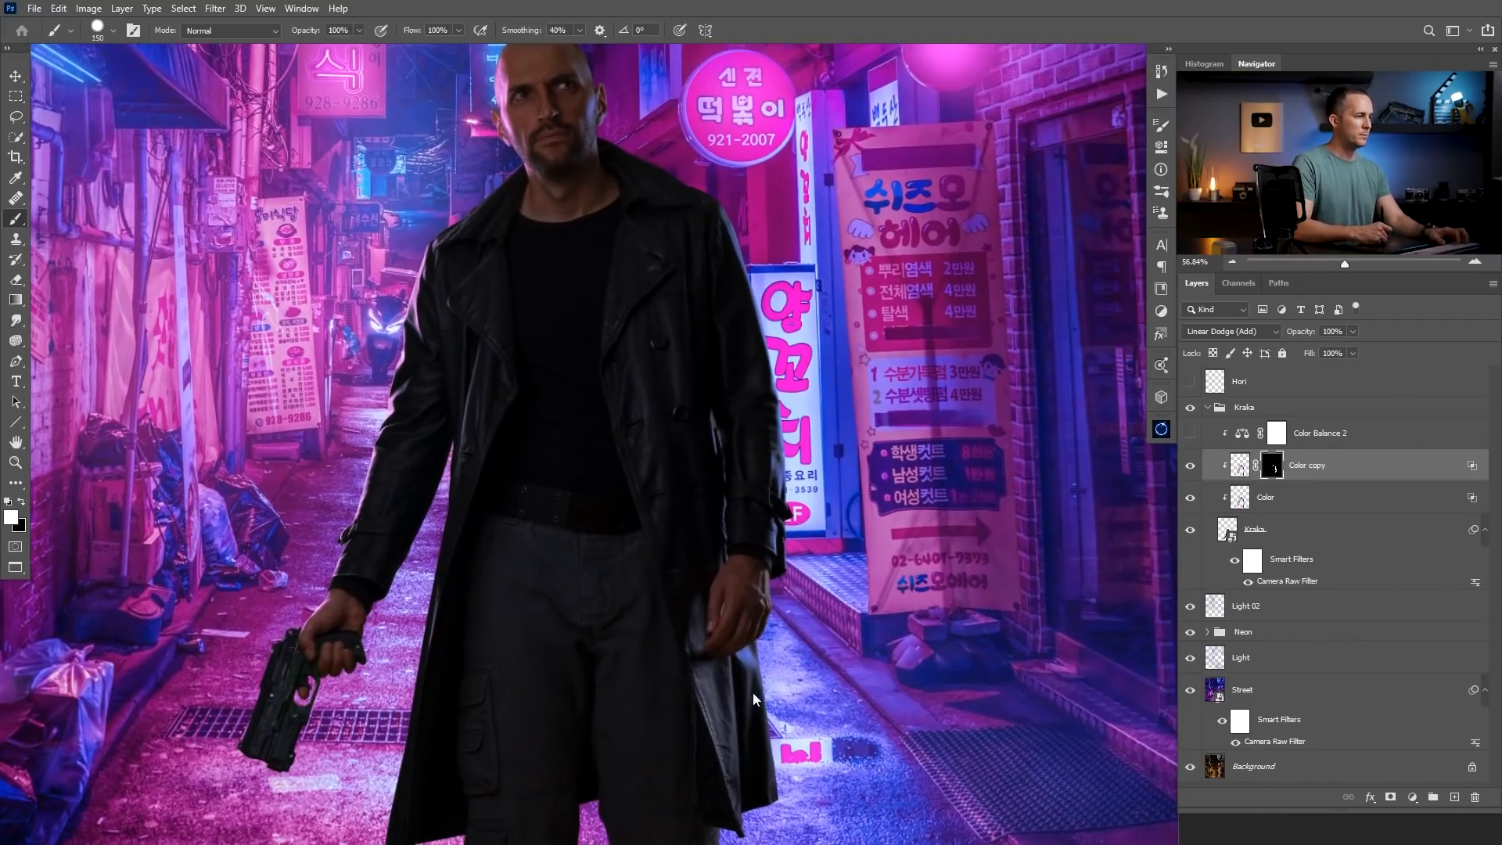
pyautogui.moveTo(755, 508)
pyautogui.mouseDown()
pyautogui.moveTo(726, 522)
pyautogui.moveTo(731, 489)
pyautogui.mouseUp()
pyautogui.moveTo(700, 488); pyautogui.dragTo(638, 482)
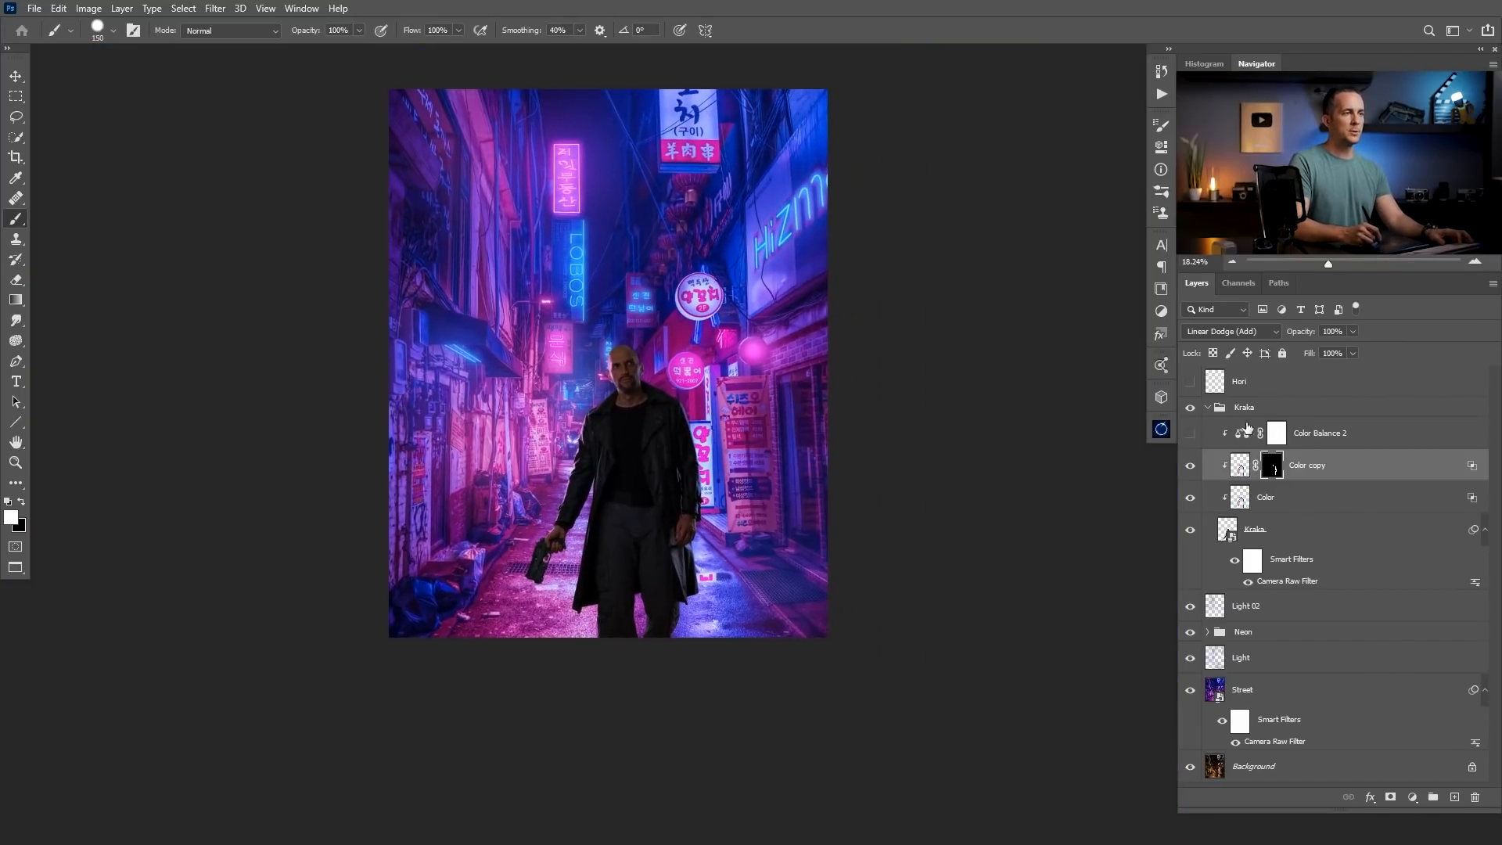
# Add a new layer named Lights 03 directly above Light 02.
pyautogui.click(1224, 614)
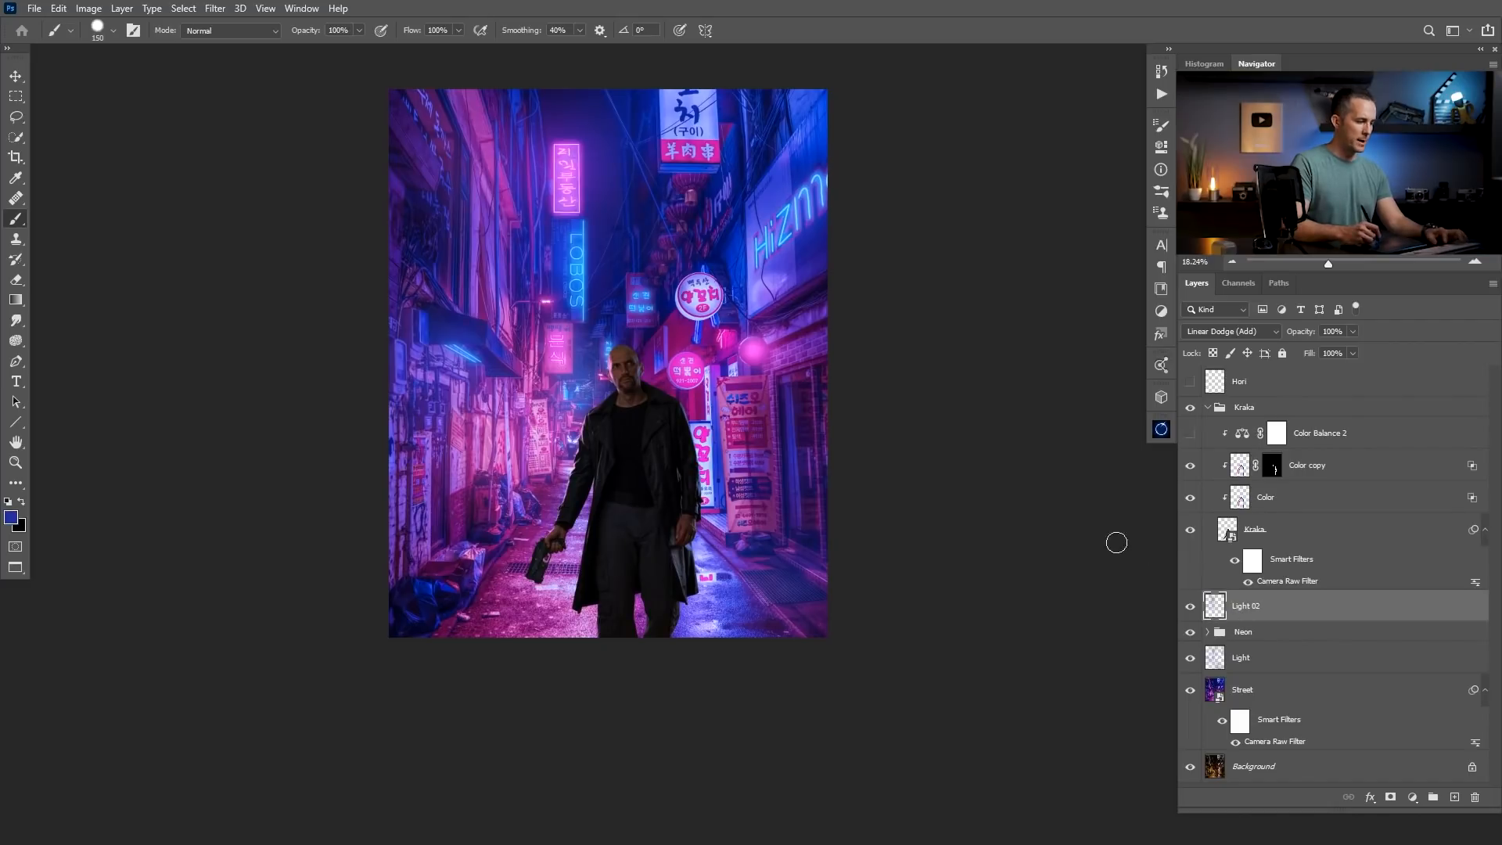
pyautogui.press(']')
pyautogui.press(']')
pyautogui.press(']')
pyautogui.press(']')
pyautogui.press(']')
pyautogui.press(']')
pyautogui.click(1454, 797)
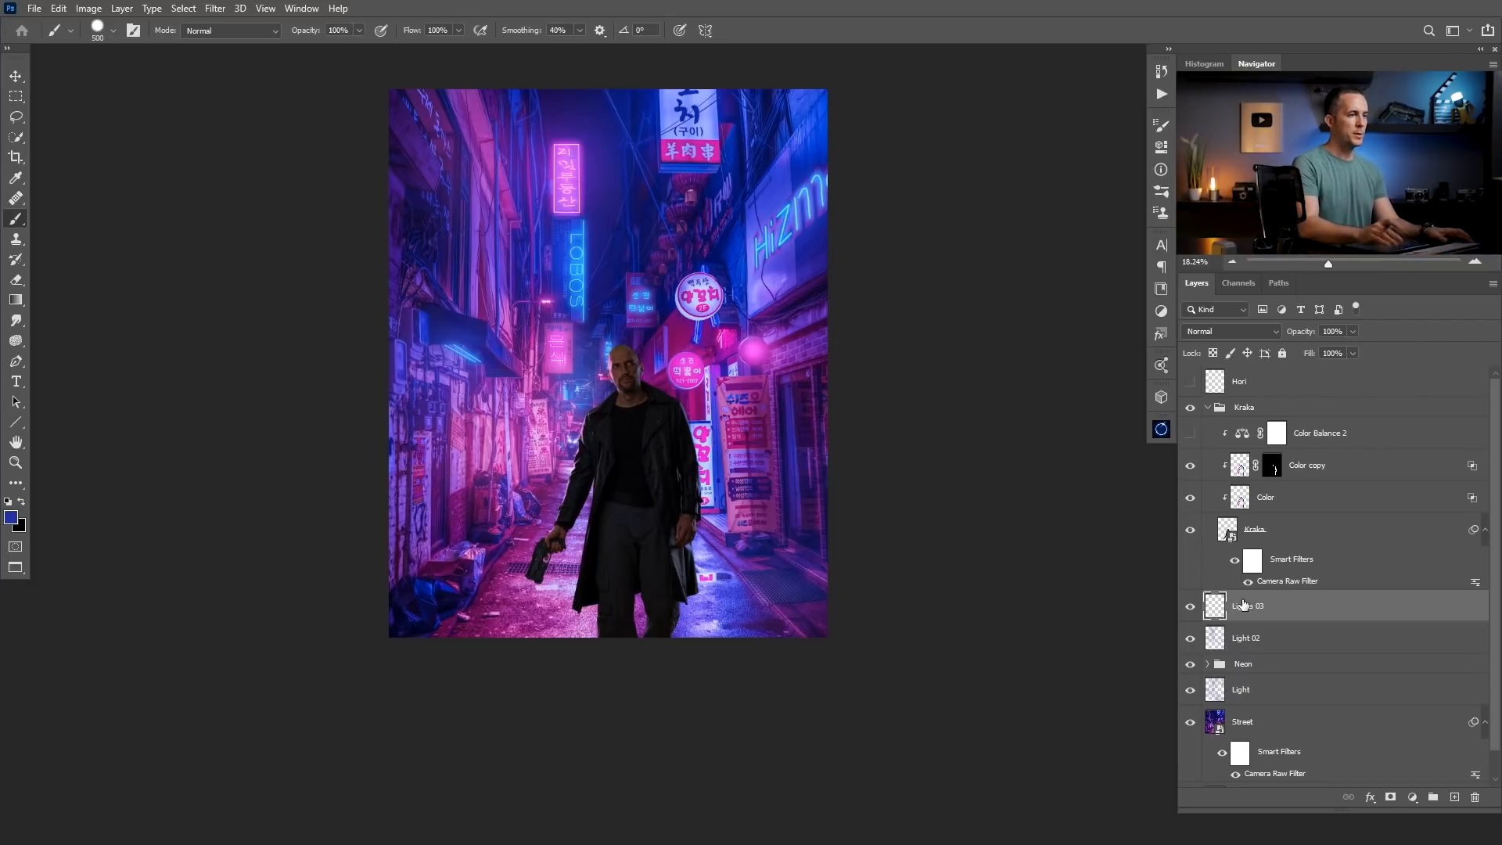
# Sample blue from the awning area, try a hard brush dab beside the man's head, and undo it.
pyautogui.keyDown('alt'); pyautogui.click(463, 340); pyautogui.keyUp('alt')
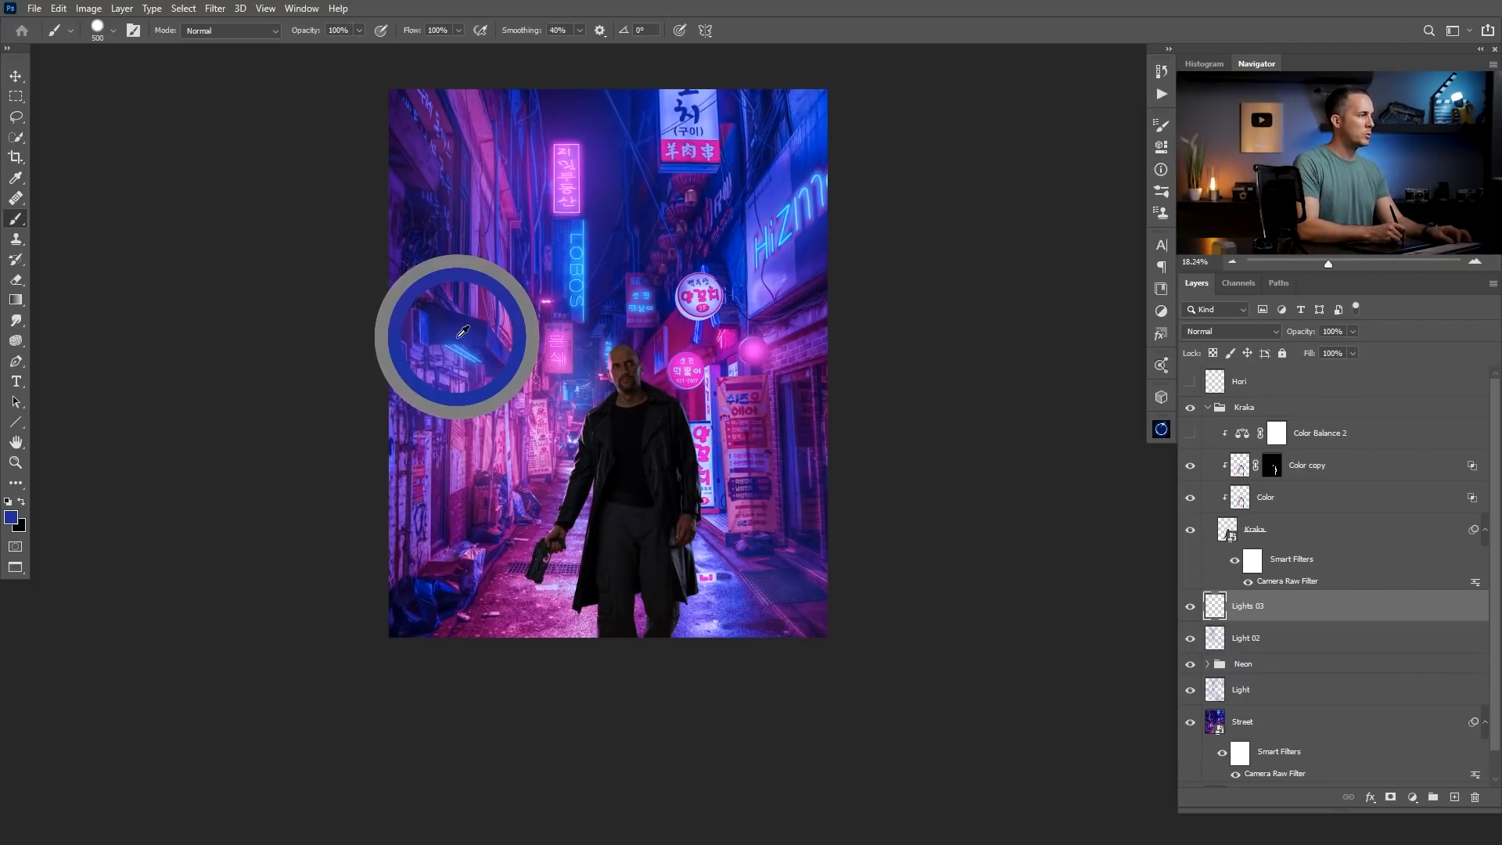
pyautogui.press(']')
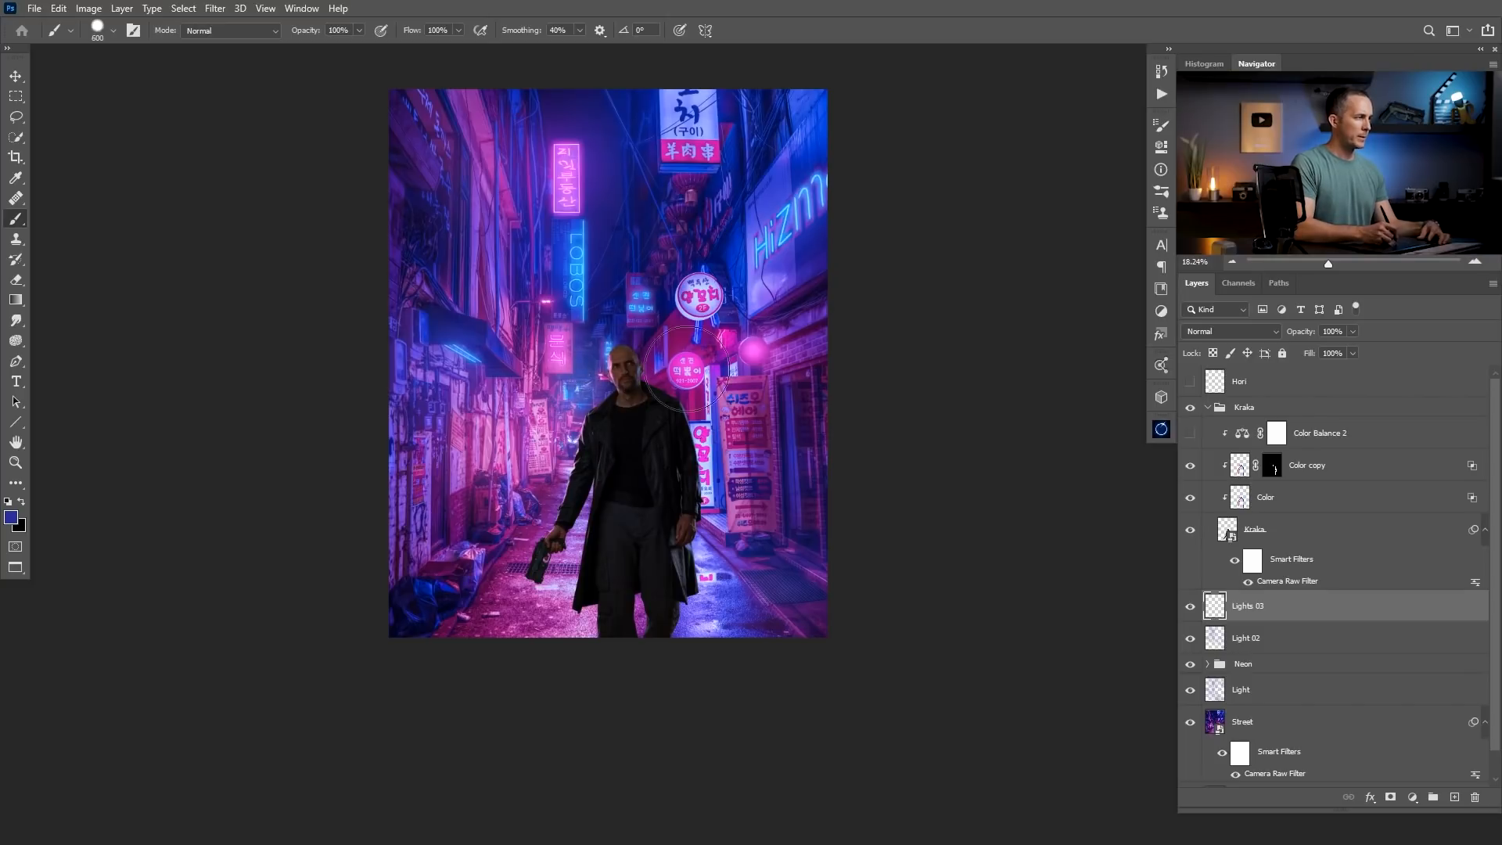
pyautogui.click(667, 345)
pyautogui.press('[')
pyautogui.press('[')
pyautogui.hotkey('ctrl', 'z')
# Switch to a soft 400 px brush at 10% opacity and set the Lights 03 layer to Linear Dodge (Add).
pyautogui.rightClick(713, 358)
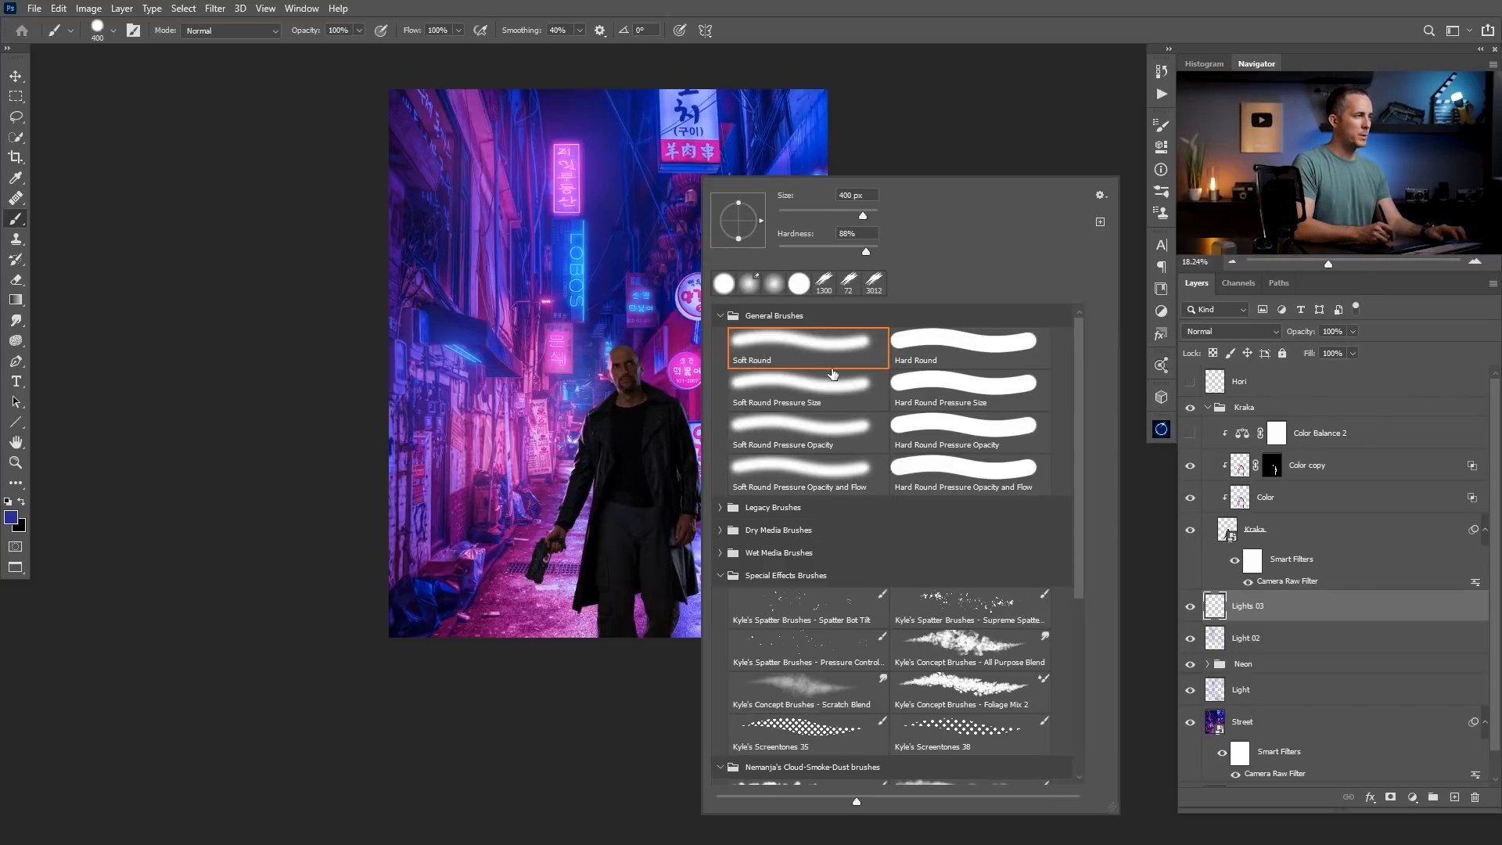
pyautogui.click(757, 35)
pyautogui.press('1')
pyautogui.click(1232, 331)
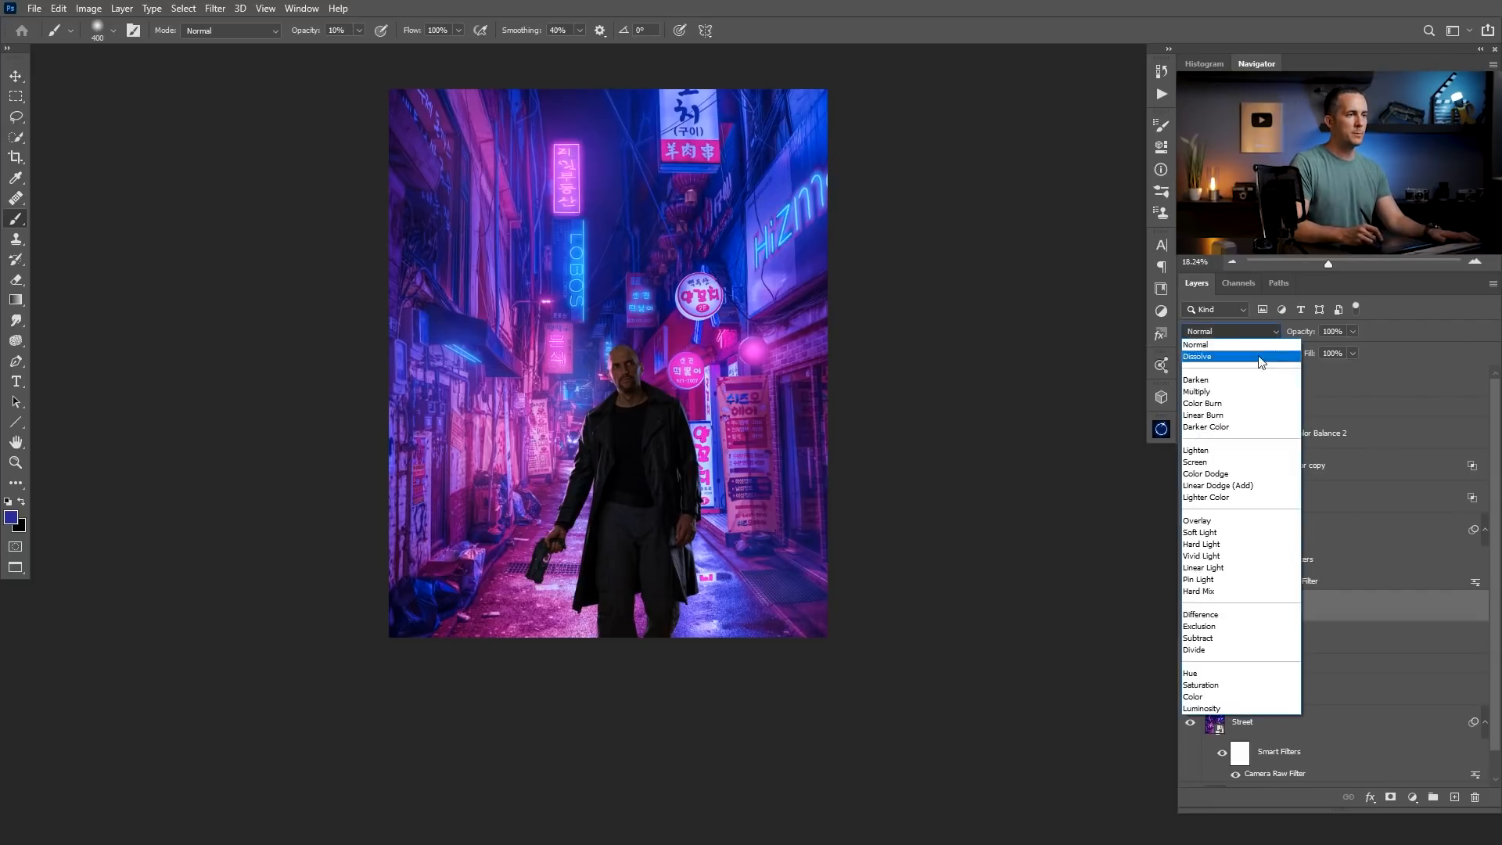
pyautogui.click(1245, 491)
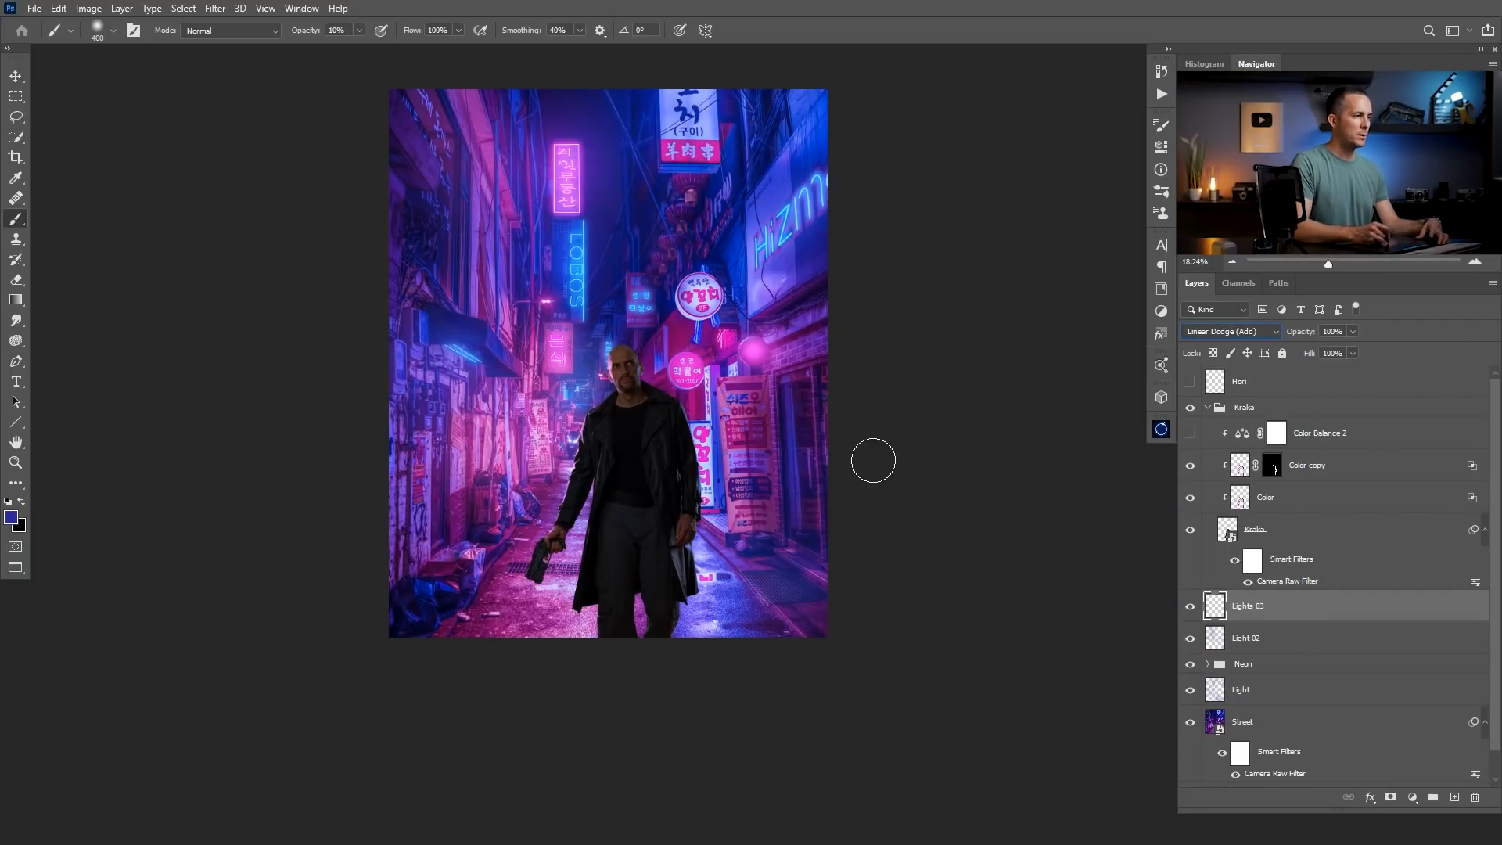
# Brush soft light over the lower street corner on the banner side with a 1300 px brush, using vivid blue 0808ff and a lighter blue.
pyautogui.click(11, 517)
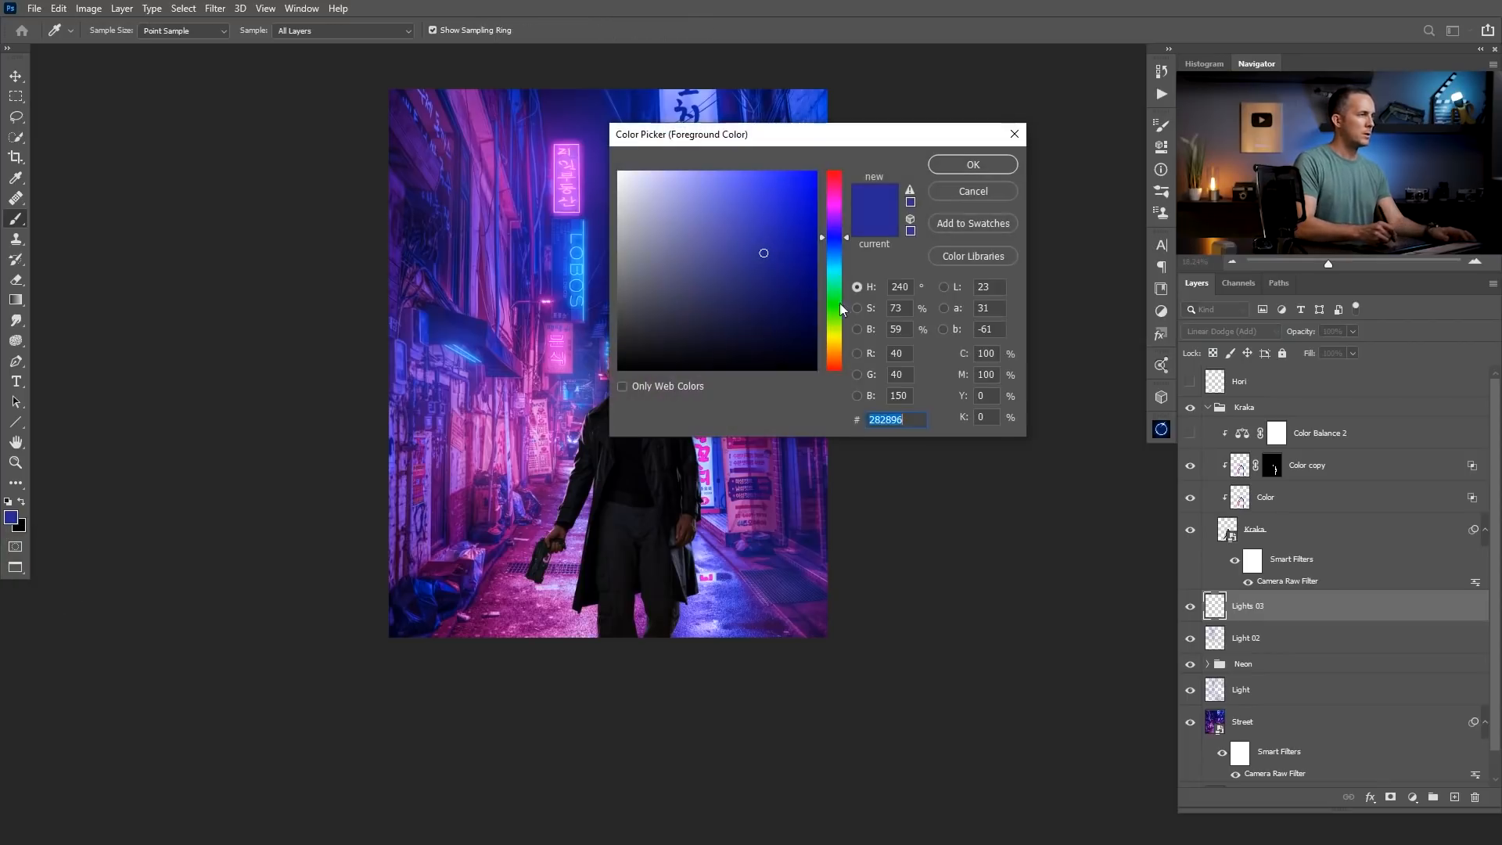
pyautogui.click(792, 187)
pyautogui.click(972, 164)
pyautogui.press(']')
pyautogui.press(']')
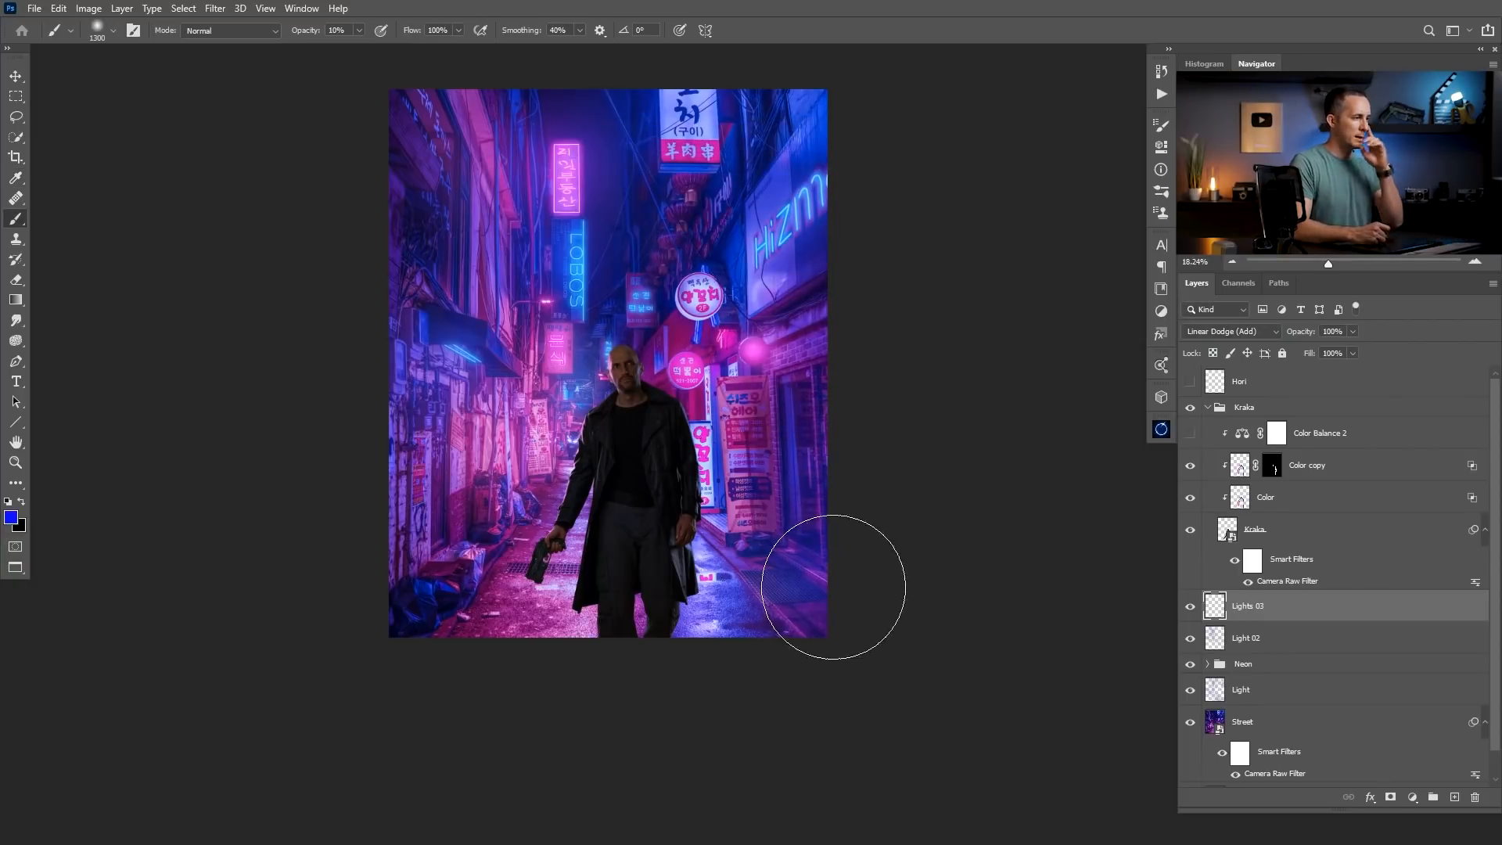
pyautogui.click(11, 517)
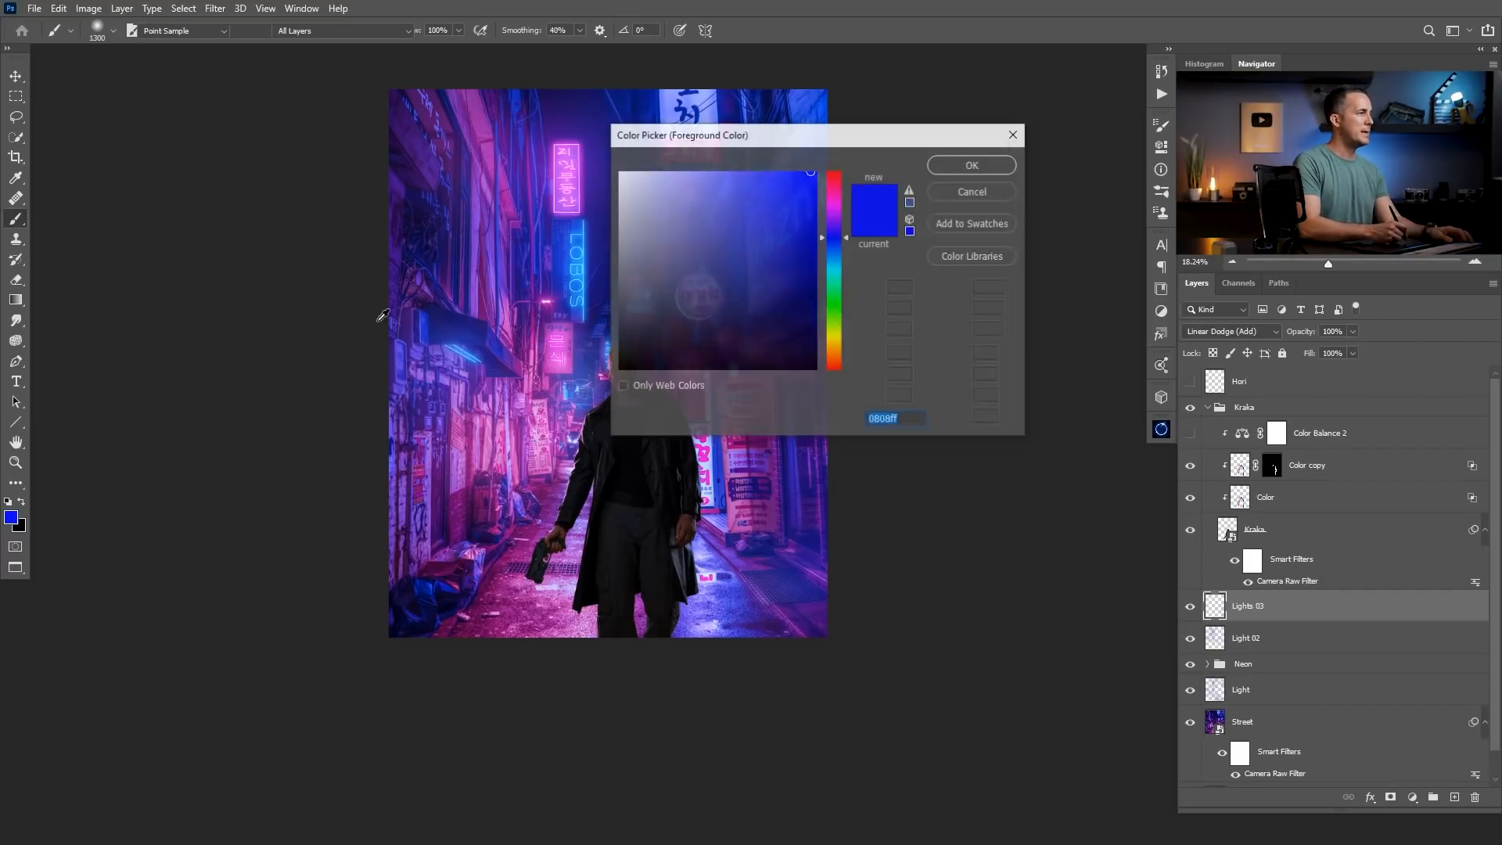
pyautogui.click(726, 178)
pyautogui.click(971, 165)
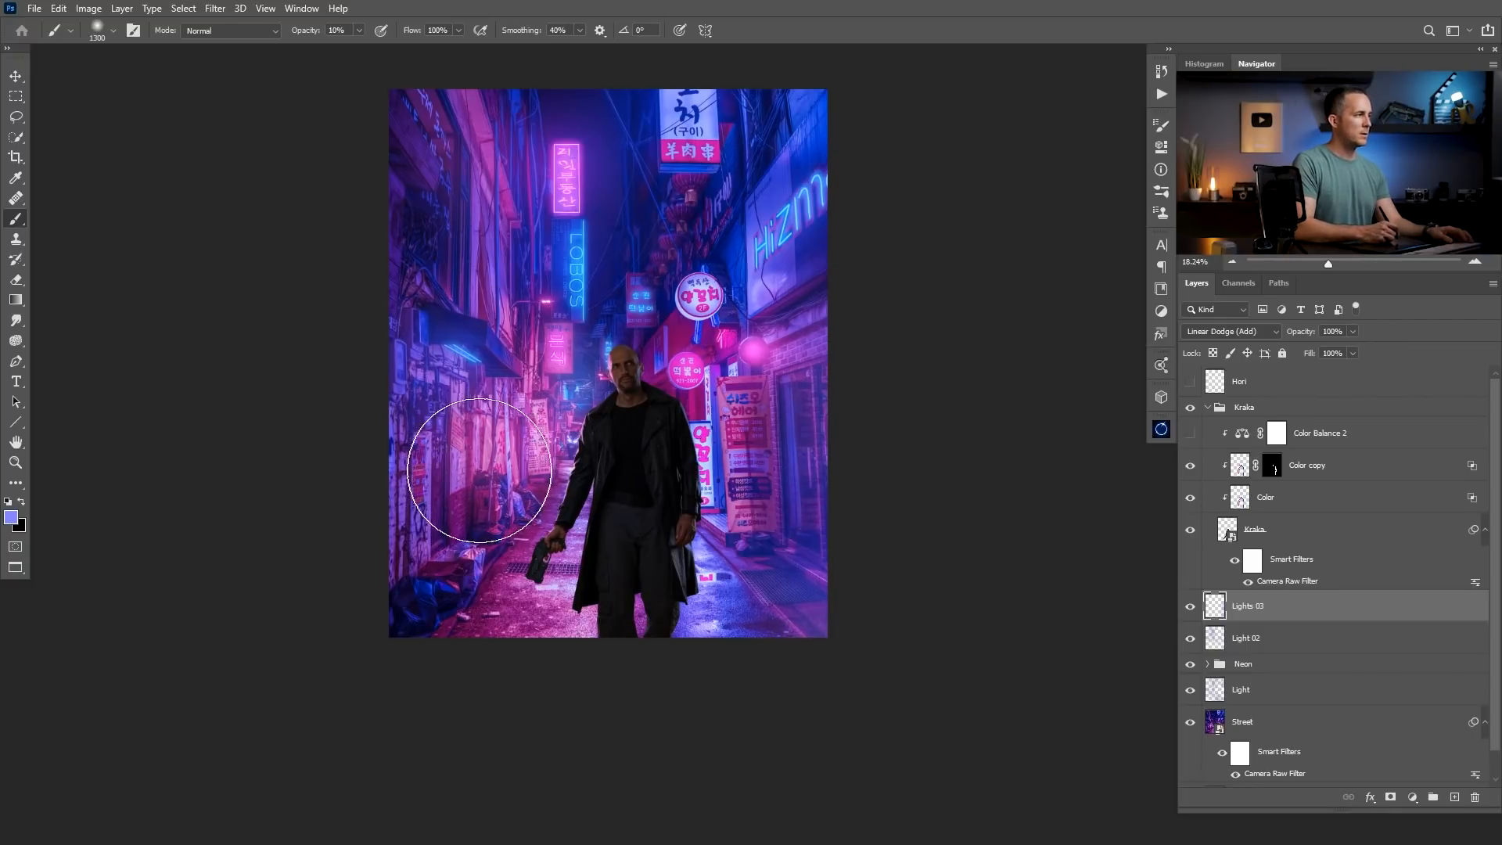
# Sample pink from the wall below the awning, brighten it, and brush soft light along that wall and its lower corner.
pyautogui.keyDown('alt'); pyautogui.click(464, 434); pyautogui.keyUp('alt')
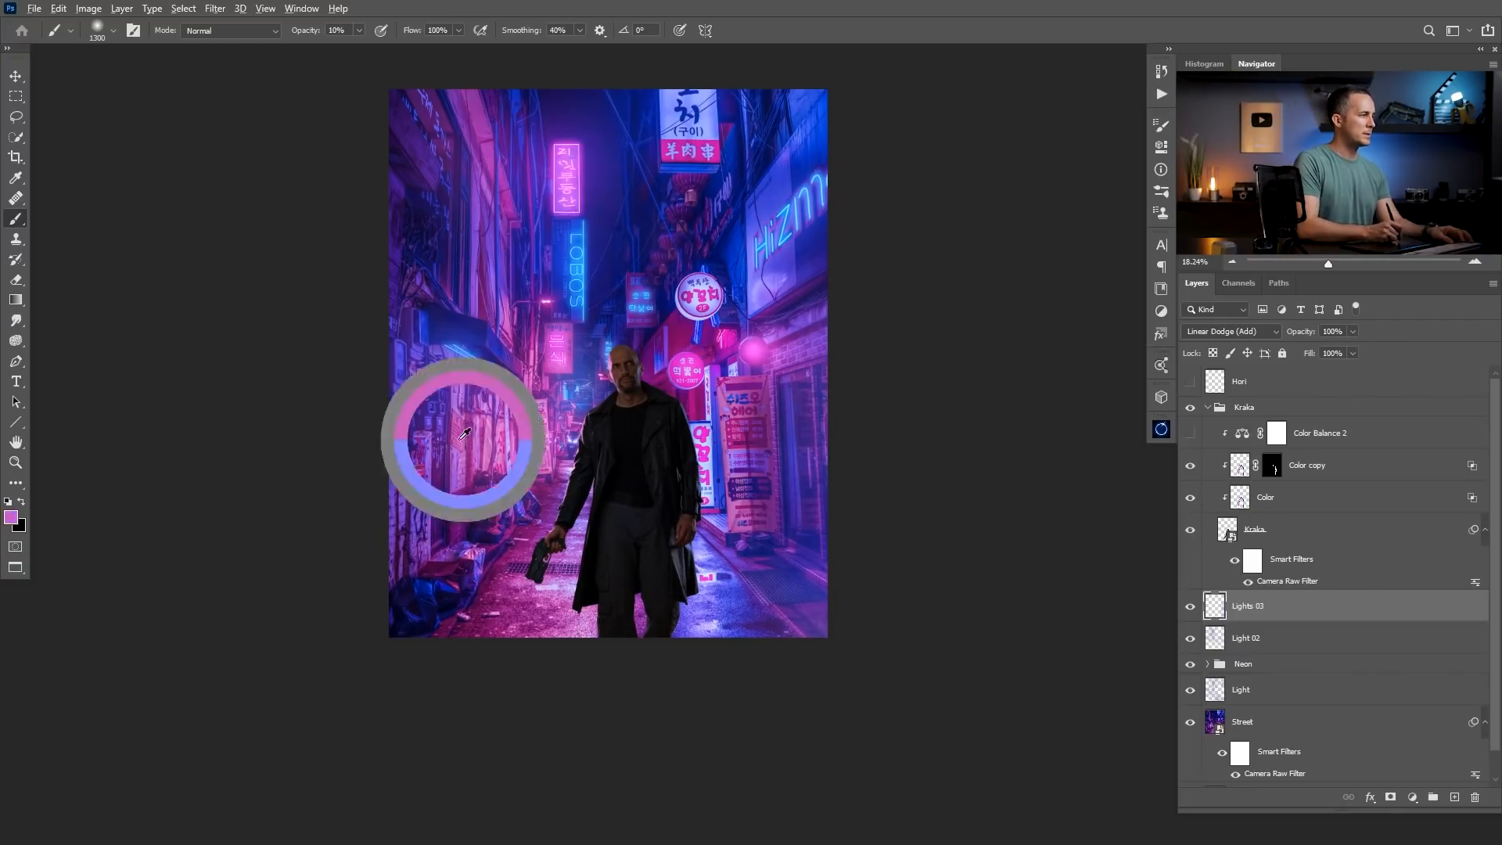
pyautogui.click(11, 516)
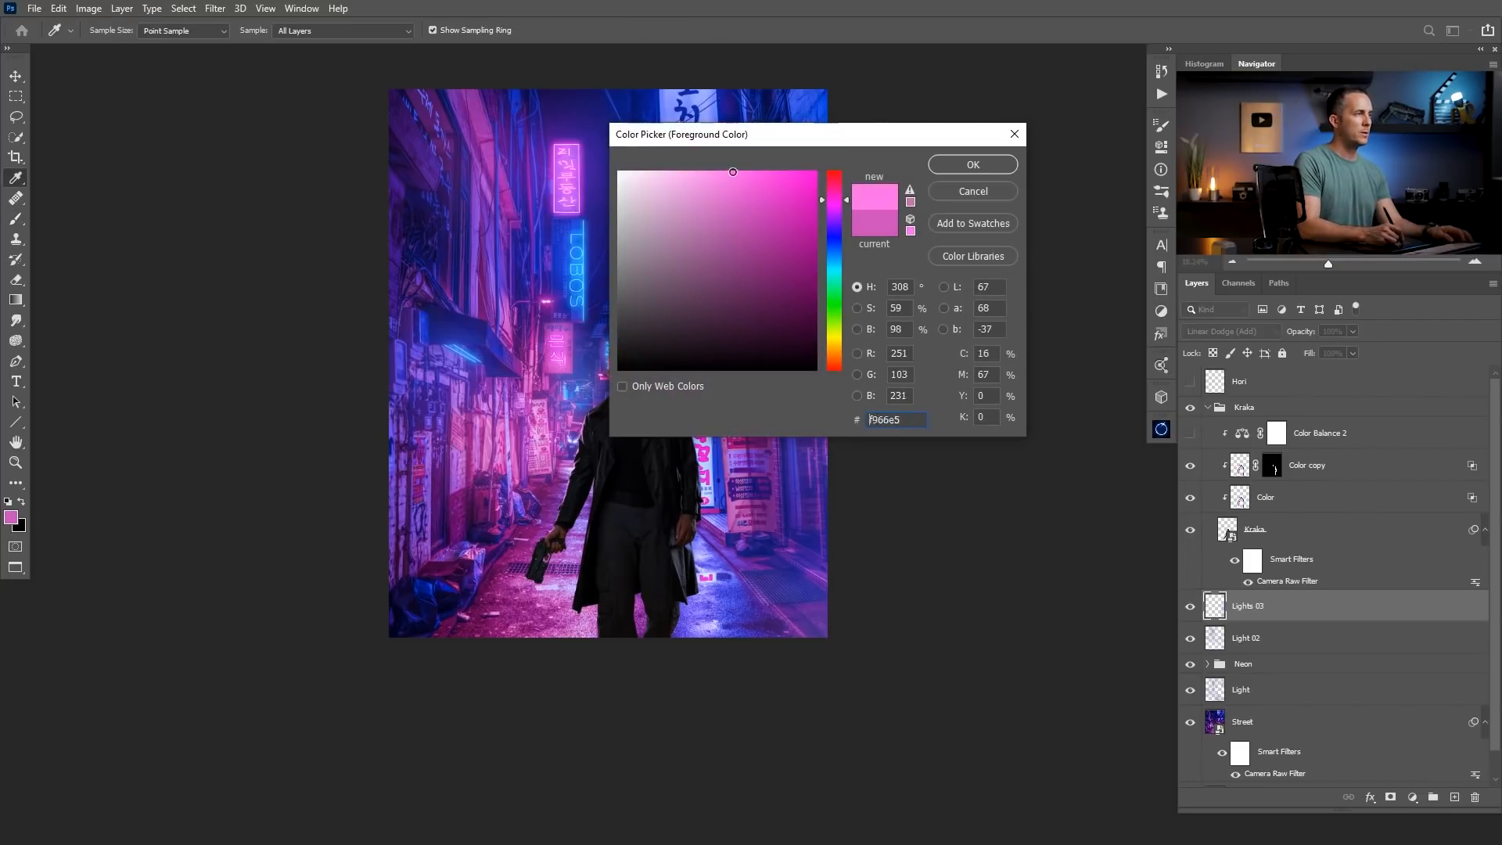
pyautogui.click(973, 165)
pyautogui.moveTo(424, 577)
pyautogui.mouseDown()
pyautogui.moveTo(373, 648)
pyautogui.moveTo(393, 628)
pyautogui.moveTo(383, 513)
pyautogui.moveTo(352, 468)
pyautogui.moveTo(341, 375)
pyautogui.moveTo(413, 375)
pyautogui.moveTo(441, 408)
pyautogui.moveTo(512, 341)
pyautogui.mouseUp()
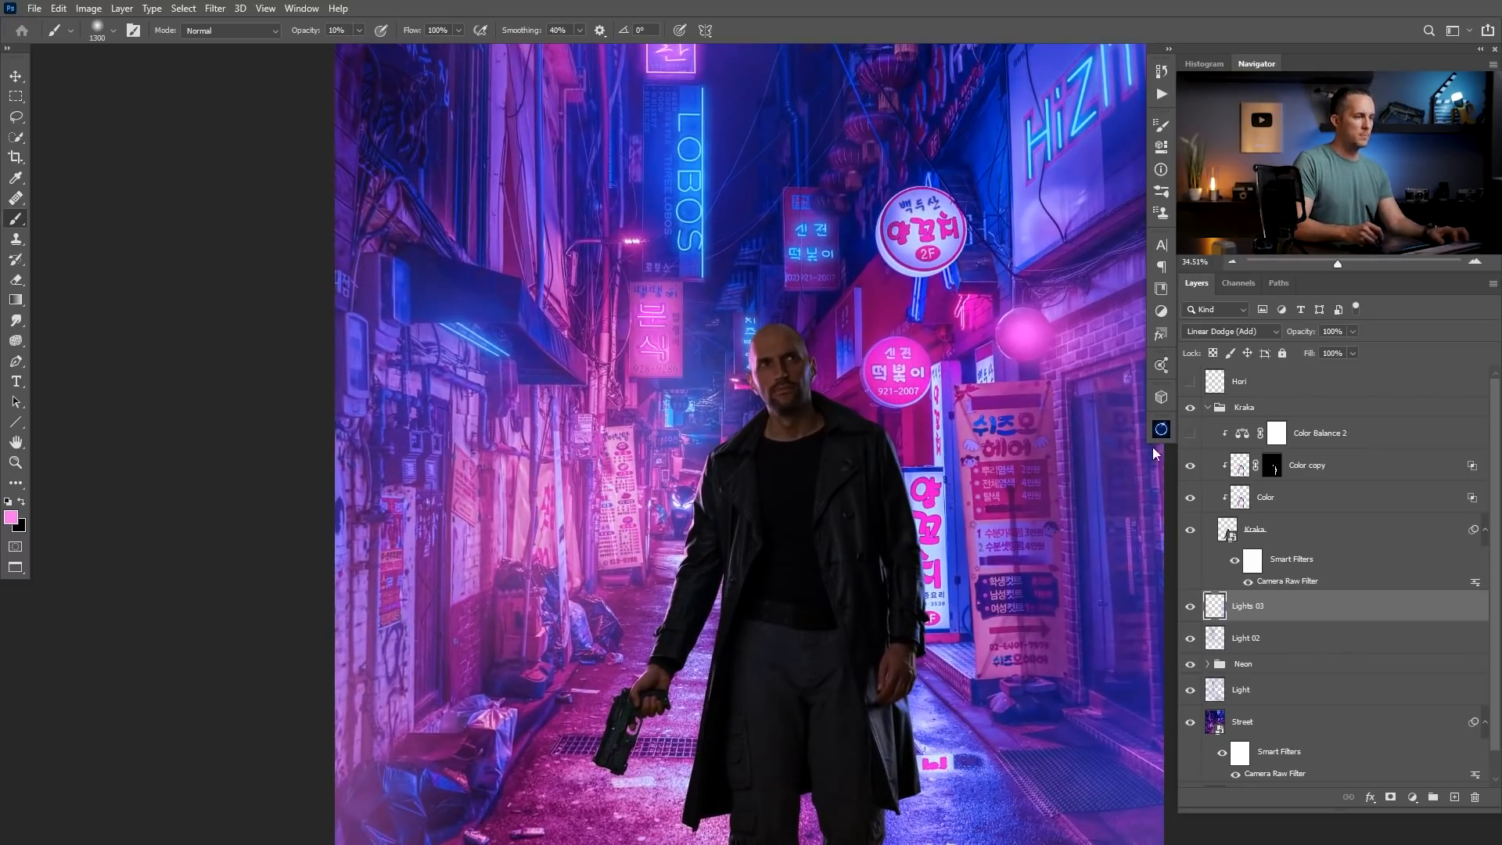
# Expand the Neon group and toggle the visibility of Layers 4, 3, 2 and 1 to identify which sign each holds.
pyautogui.press('v')
pyautogui.scroll(-1, 1264, 646)
pyautogui.click(1207, 636)
pyautogui.scroll(-5, 1498, 546)
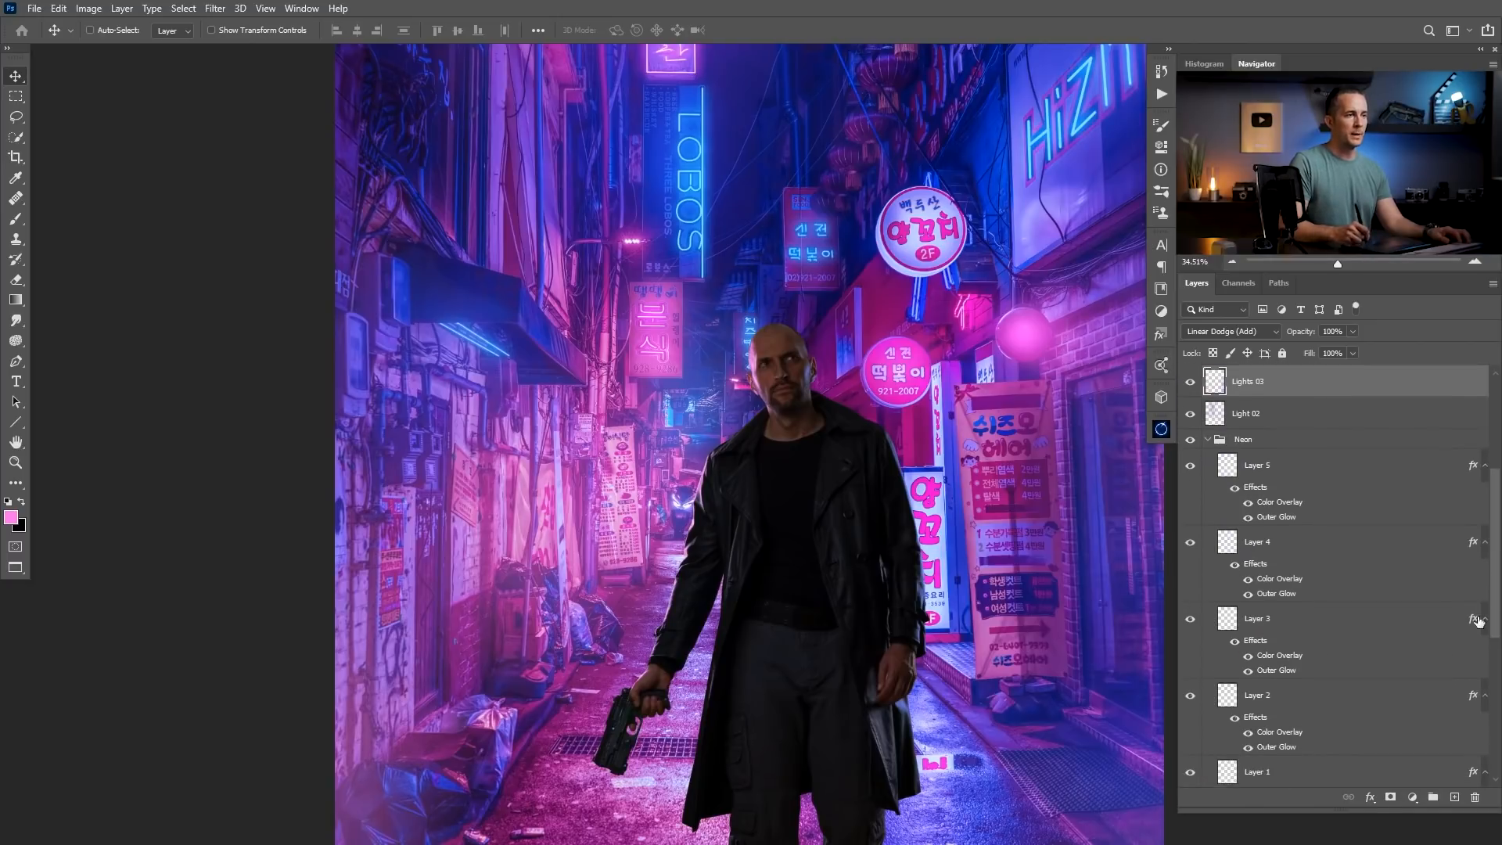
pyautogui.click(1189, 542)
pyautogui.click(1189, 542)
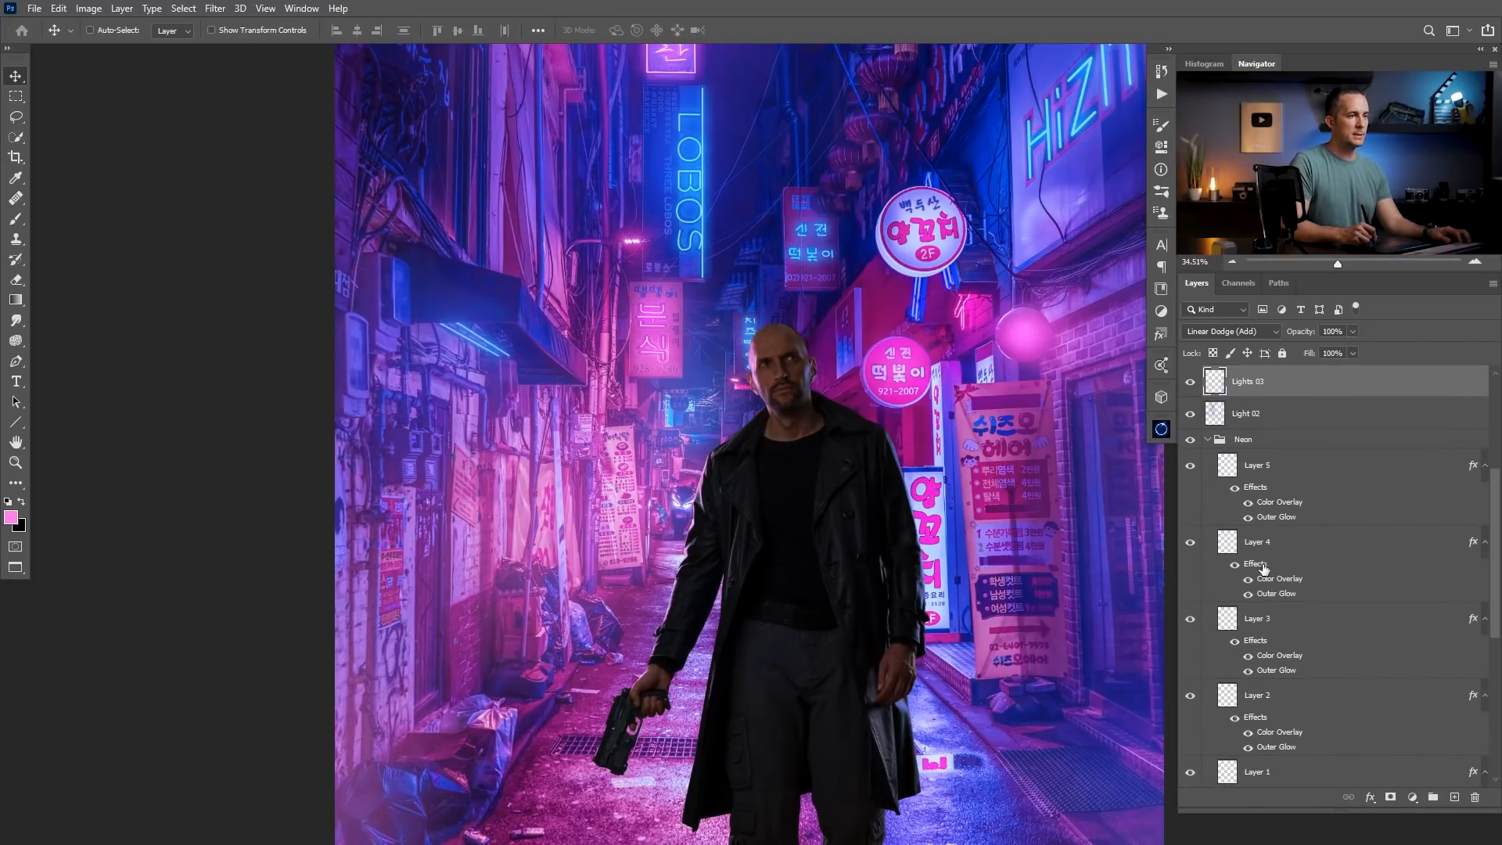
pyautogui.click(1190, 621)
pyautogui.click(1190, 621)
pyautogui.click(1190, 696)
pyautogui.click(1190, 696)
pyautogui.click(1189, 696)
pyautogui.click(1190, 696)
pyautogui.click(1189, 772)
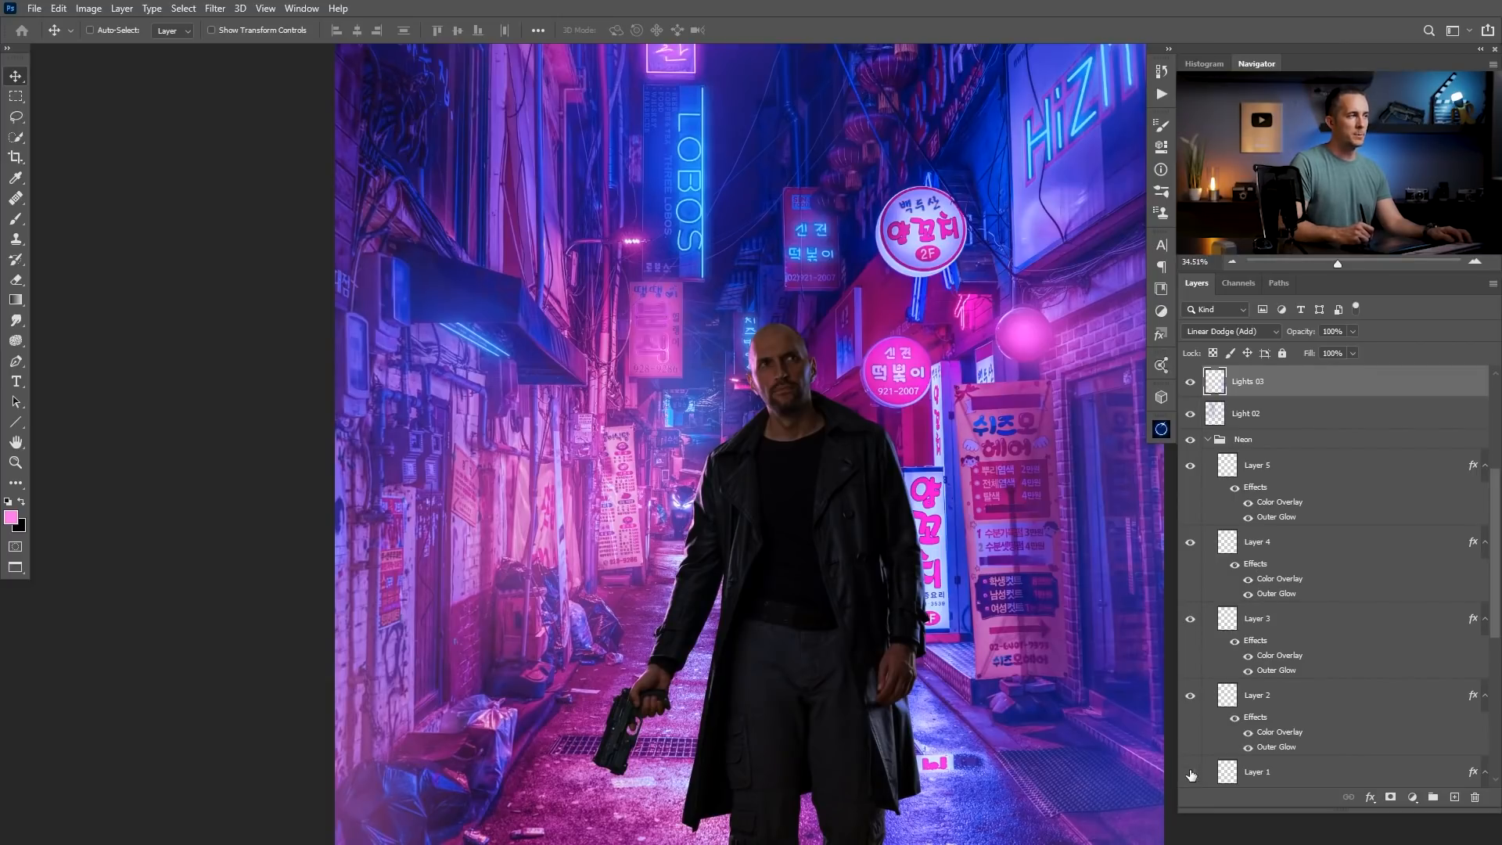
pyautogui.scroll(-3, 1330, 625)
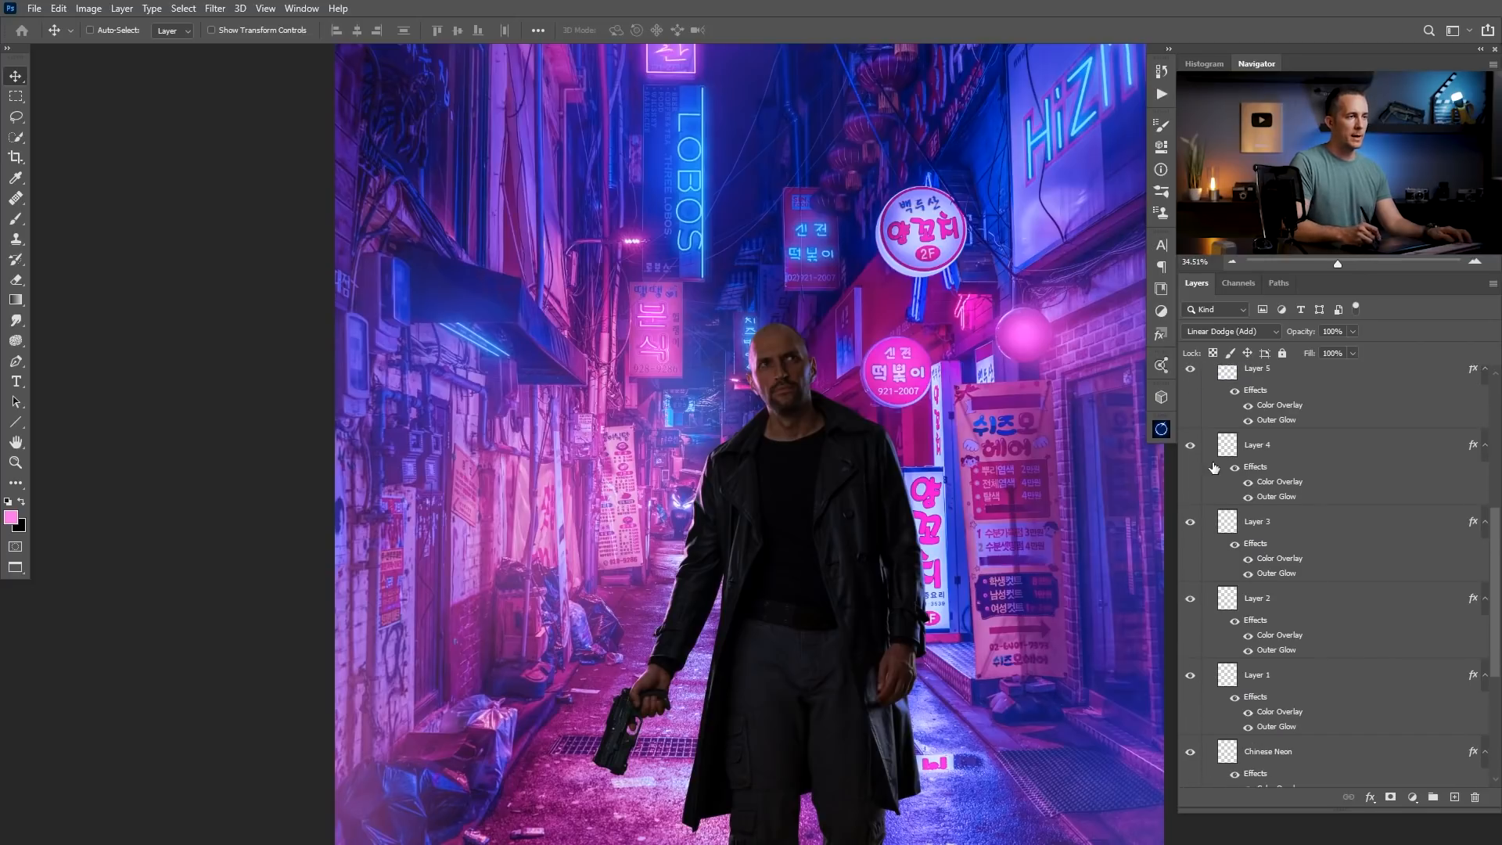
# Replace Layer 4's effects with a copy of Layer 1's Color Overlay and Outer Glow so the awning lamp becomes pink.
pyautogui.click(1189, 444)
pyautogui.click(1189, 450)
pyautogui.click(1256, 468)
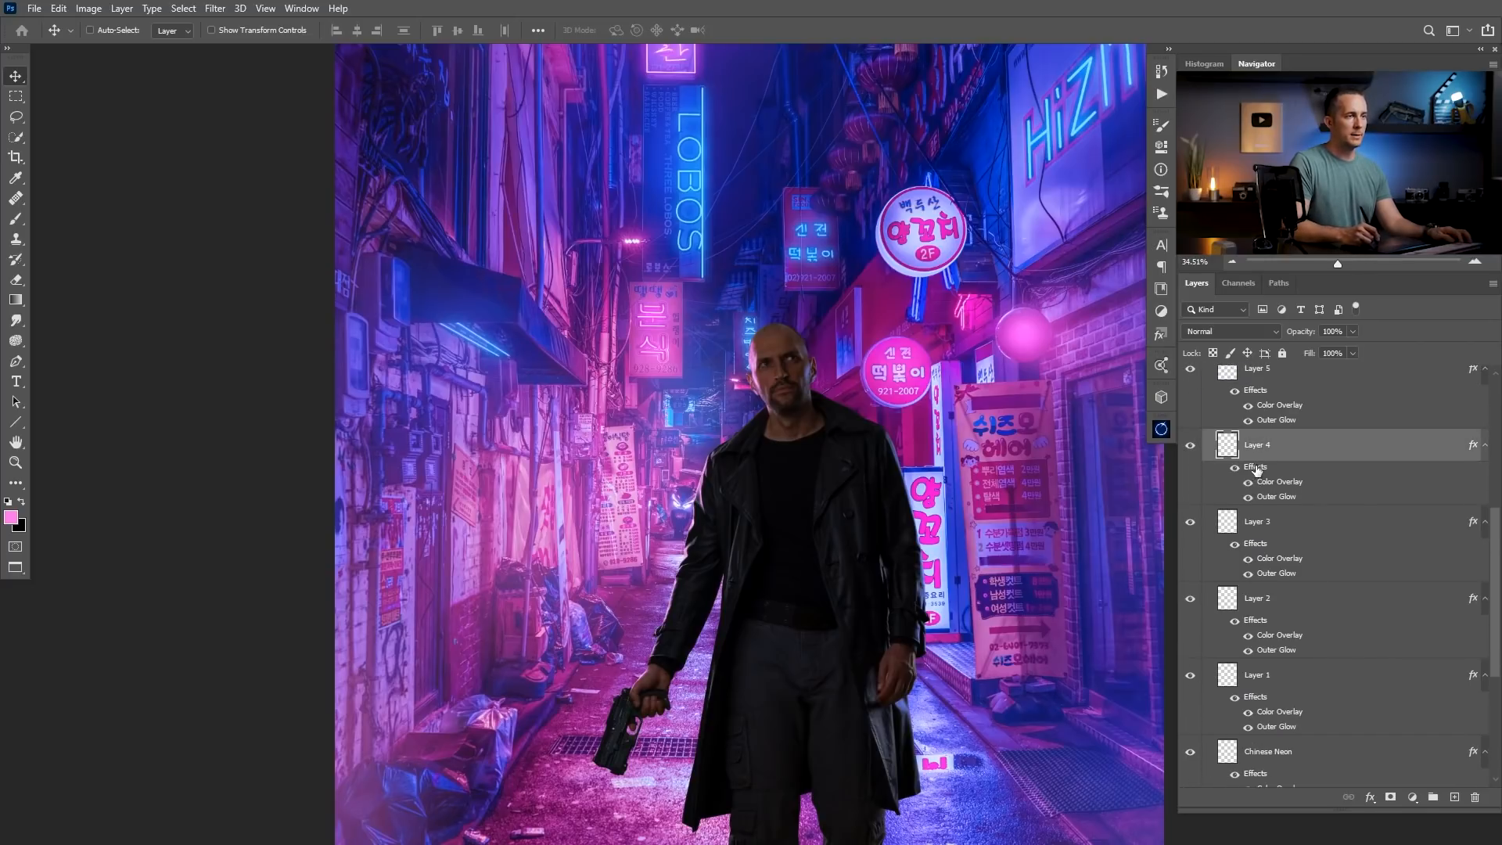
pyautogui.moveTo(1261, 470); pyautogui.dragTo(1475, 796)
pyautogui.click(1190, 707)
pyautogui.click(1190, 707)
pyautogui.moveTo(1256, 656); pyautogui.dragTo(1292, 461)
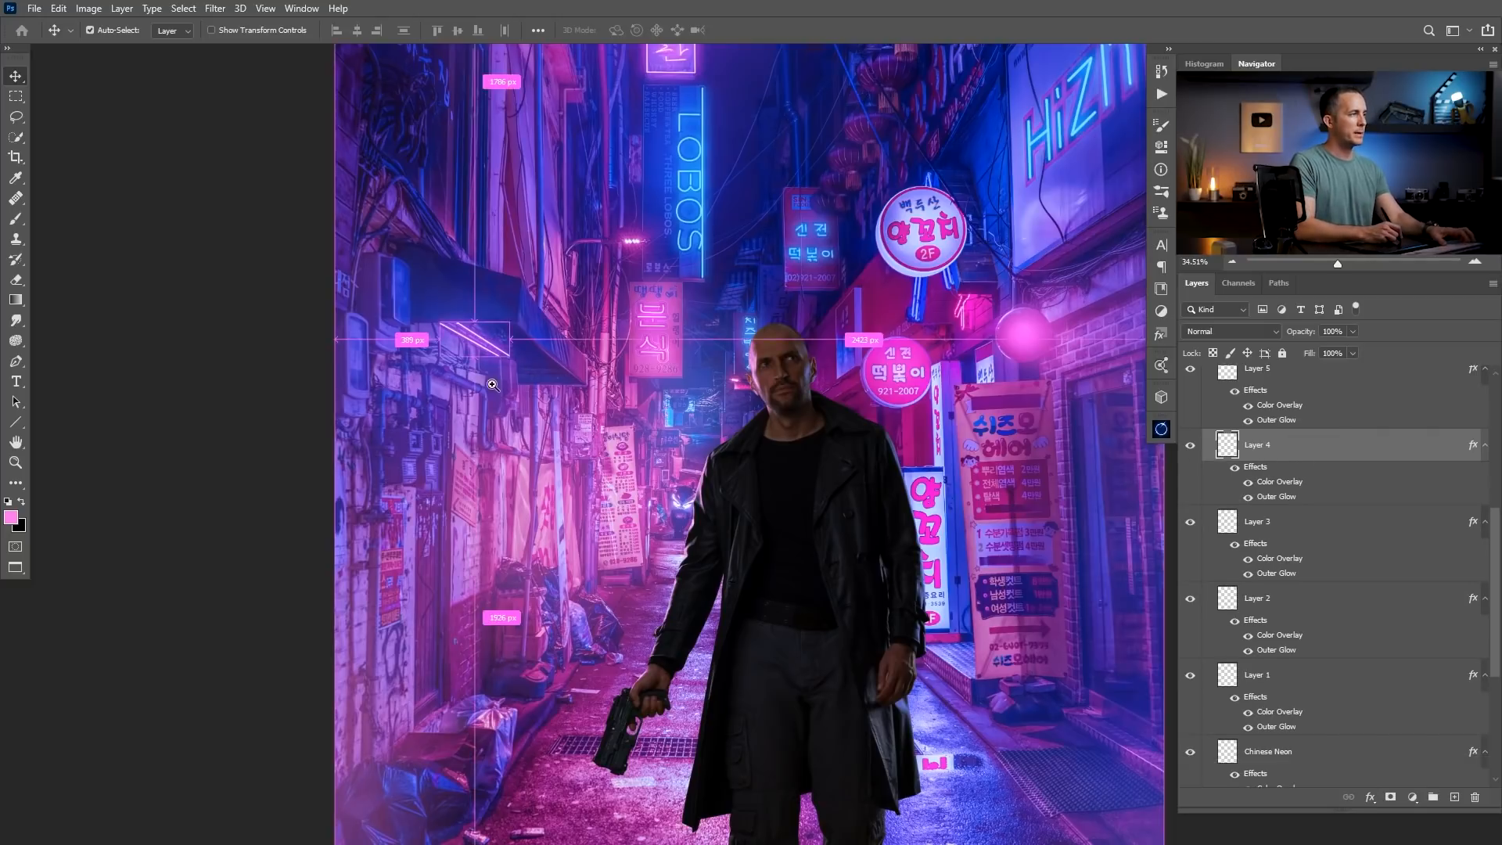
# Collapse the Neon group and toggle the Light 02 and Light layers to examine which glows each one contains.
pyautogui.scroll(-5, 439, 409)
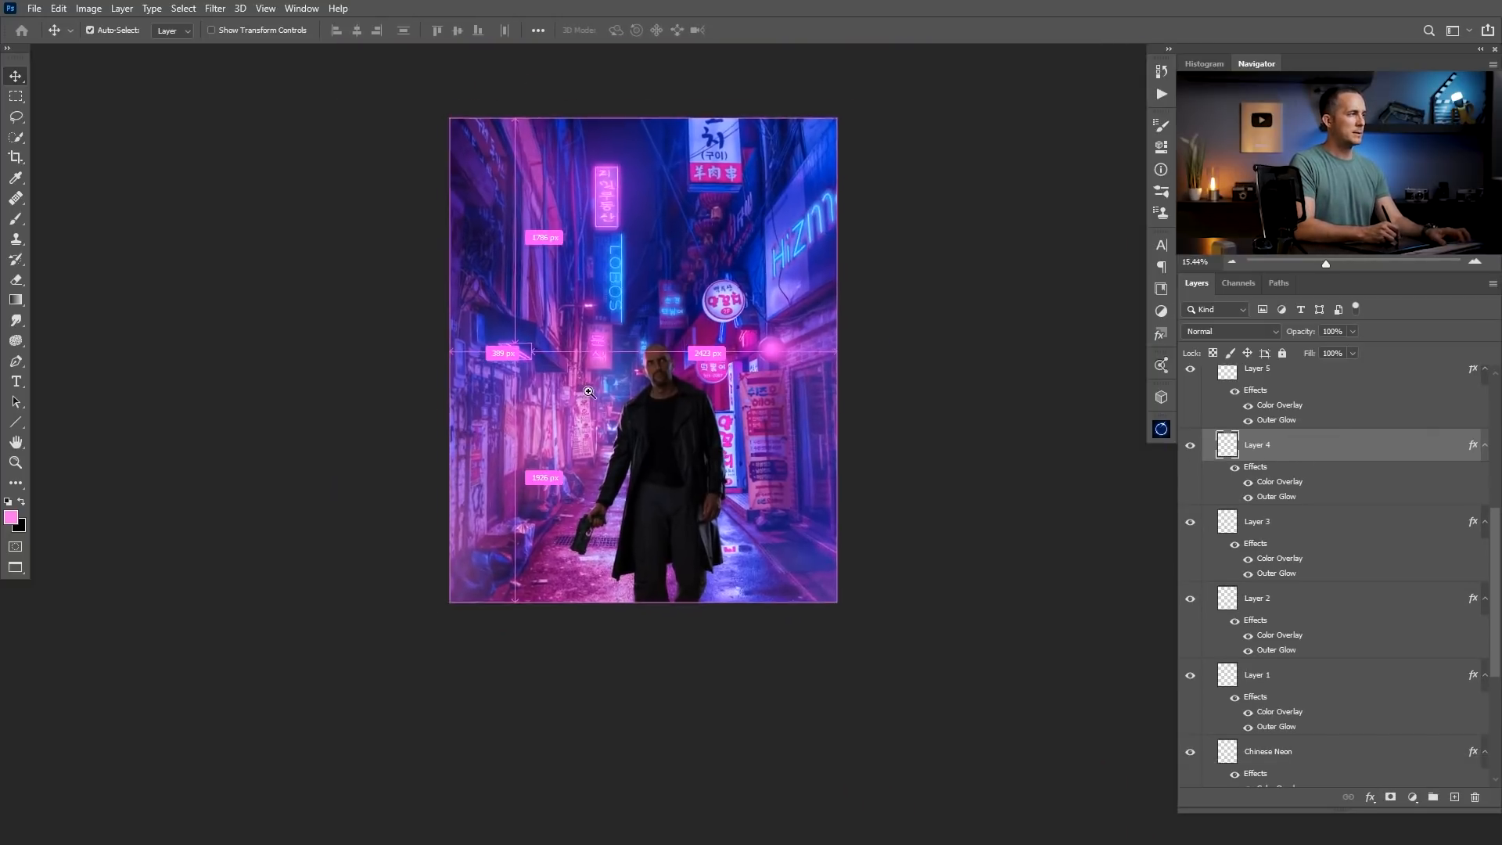
pyautogui.scroll(3, 579, 422)
pyautogui.moveTo(1496, 547); pyautogui.dragTo(1495, 388)
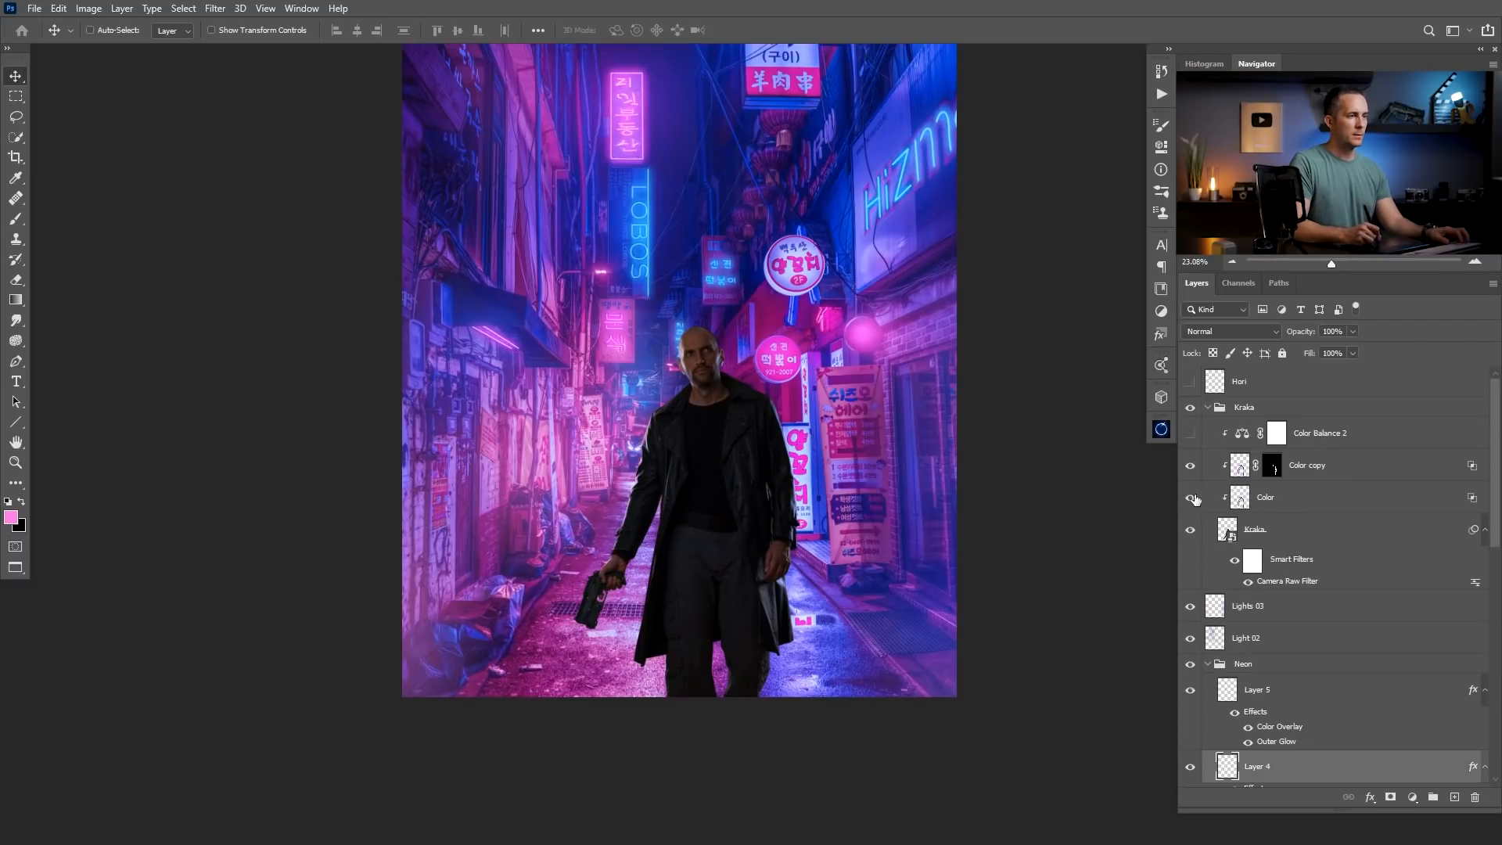
pyautogui.click(1189, 638)
pyautogui.click(1189, 638)
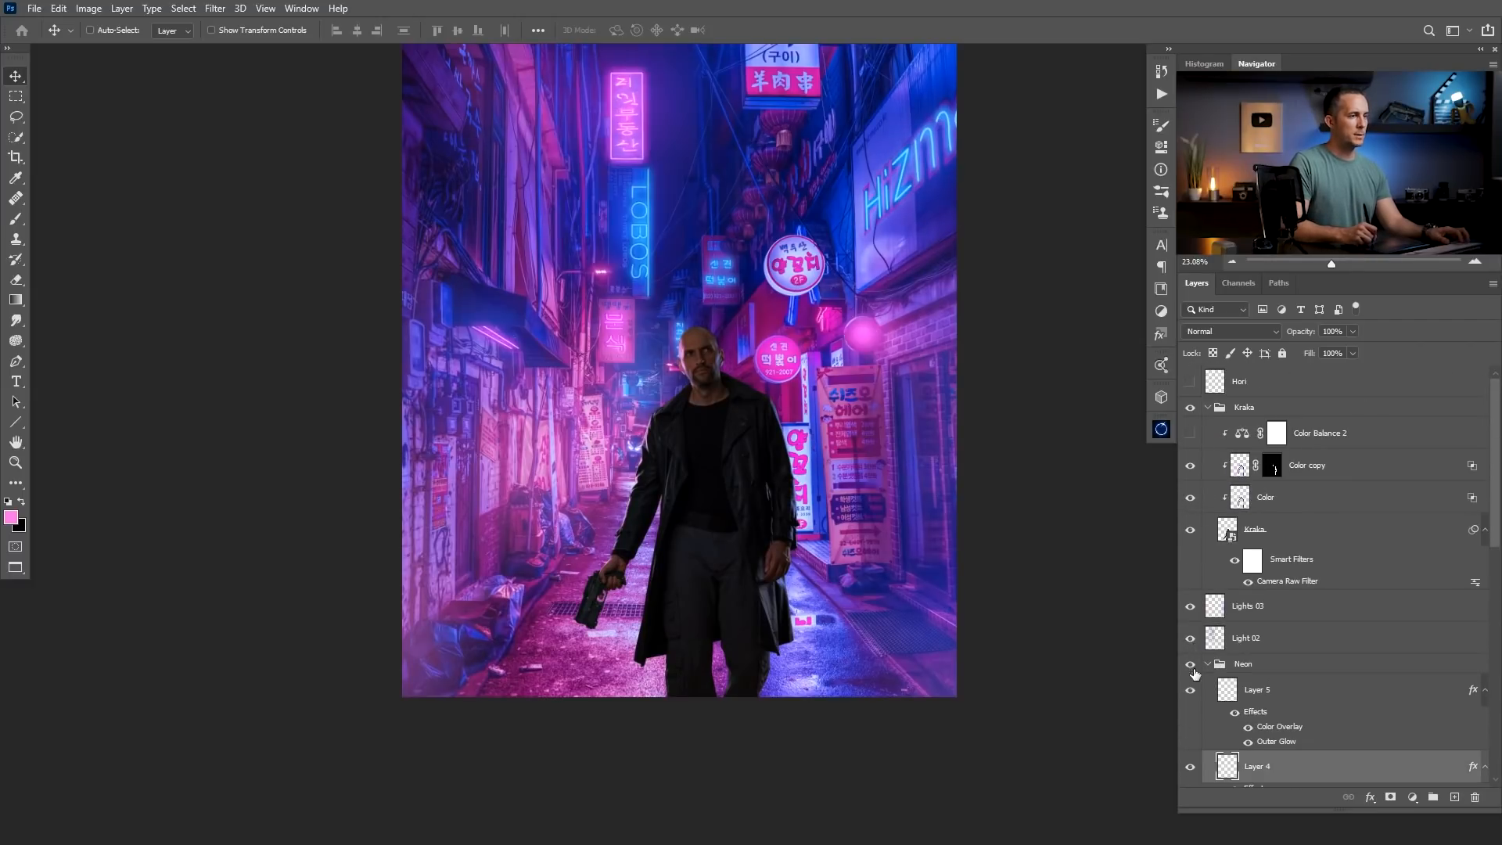
pyautogui.scroll(-3, 1486, 554)
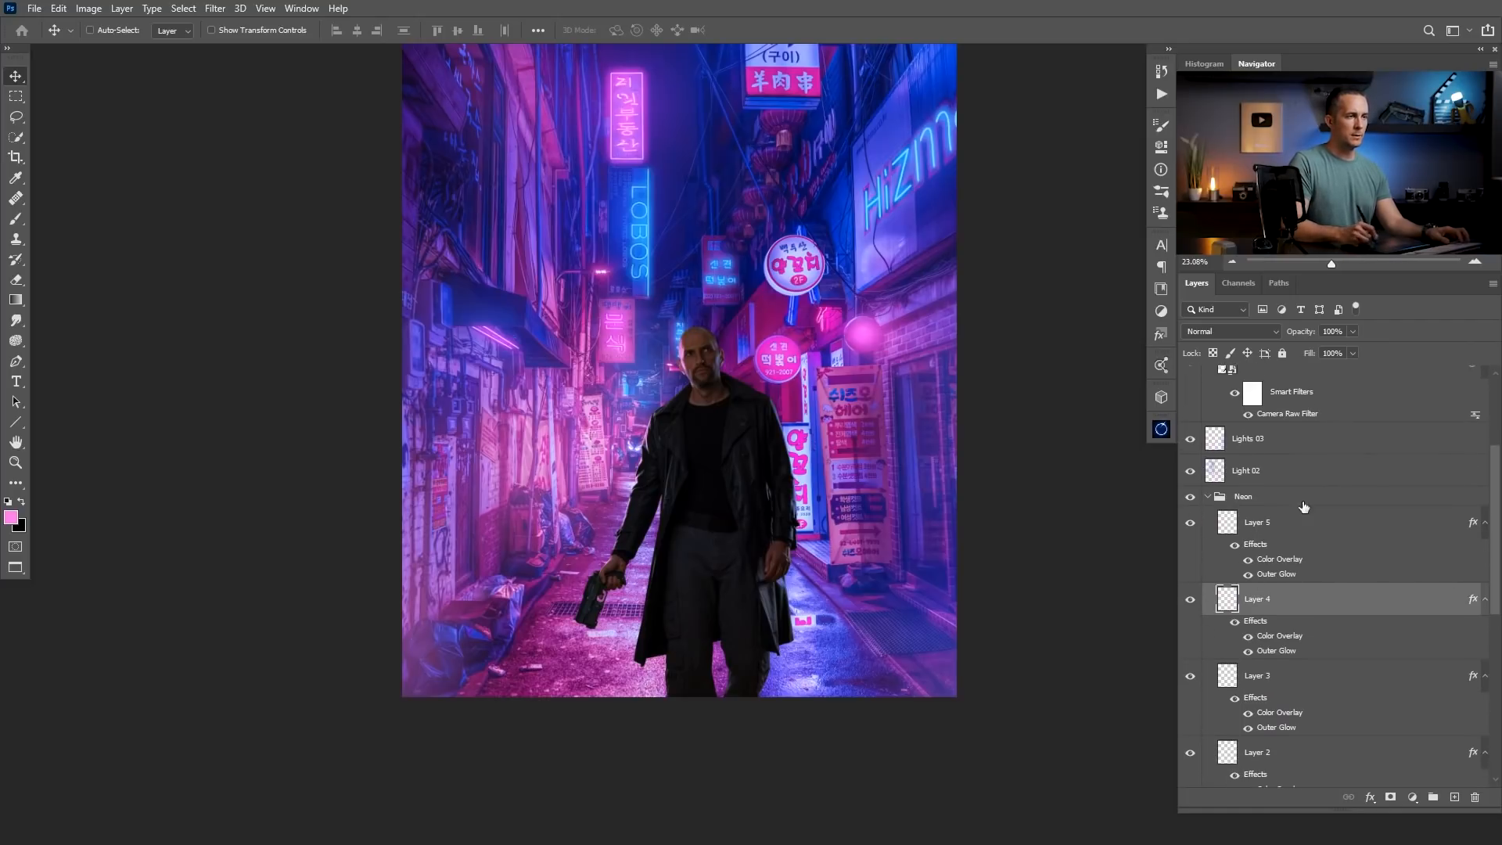
pyautogui.click(1208, 498)
pyautogui.click(1189, 664)
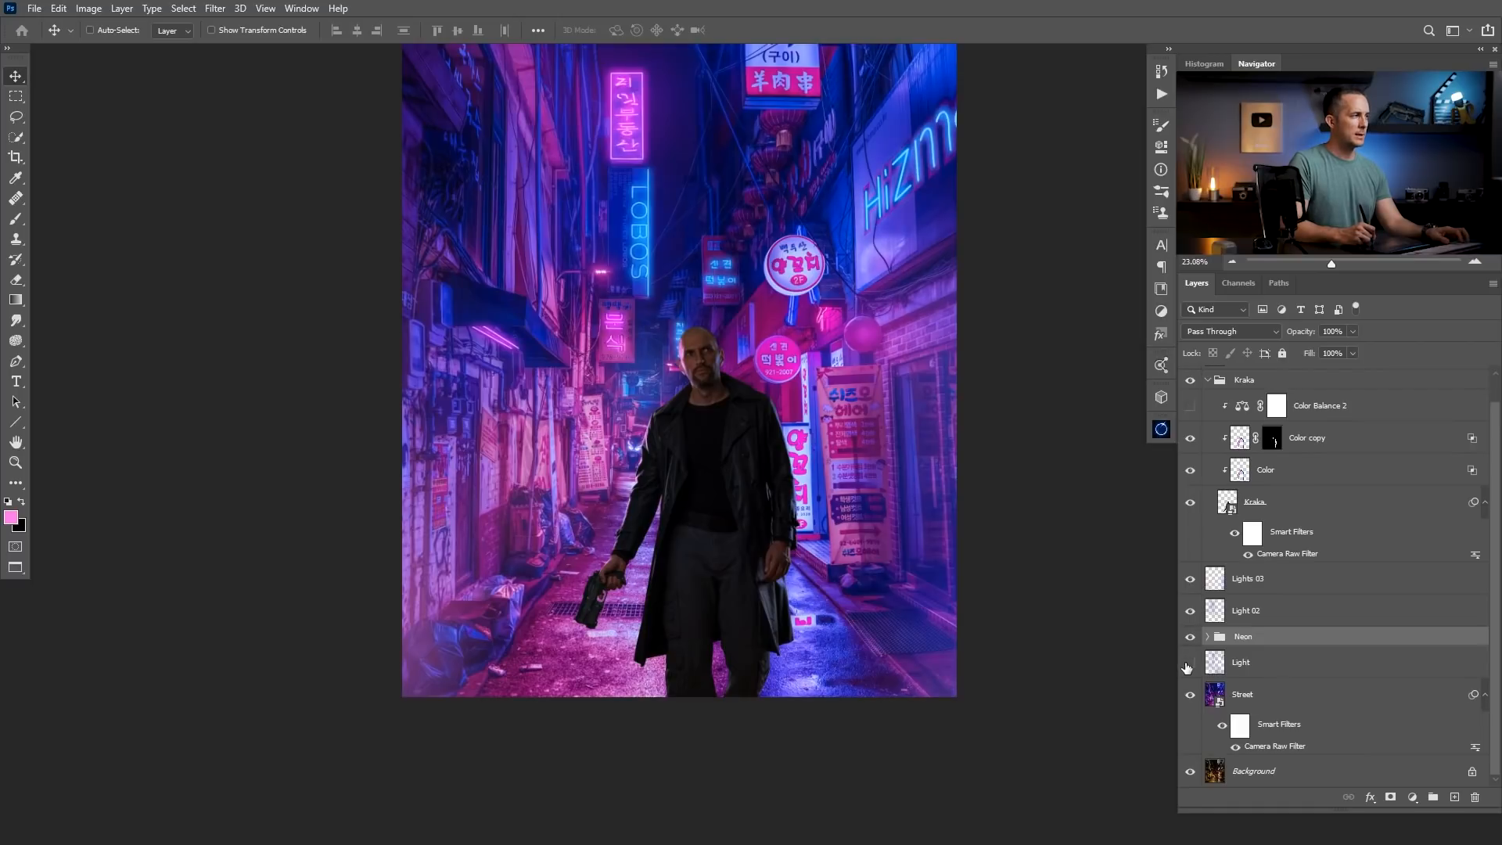
pyautogui.click(1189, 663)
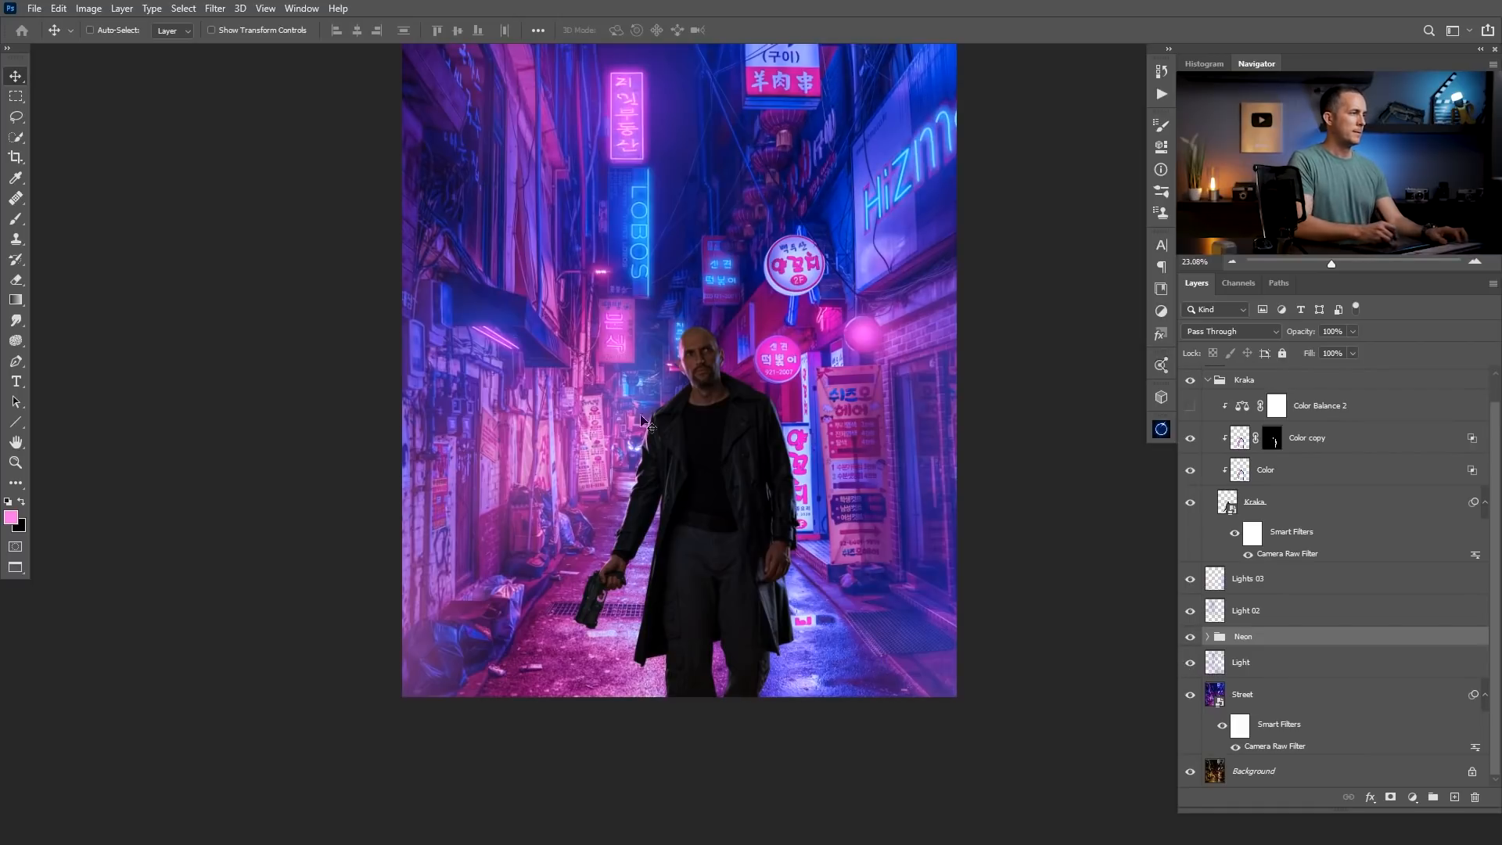
pyautogui.click(1190, 665)
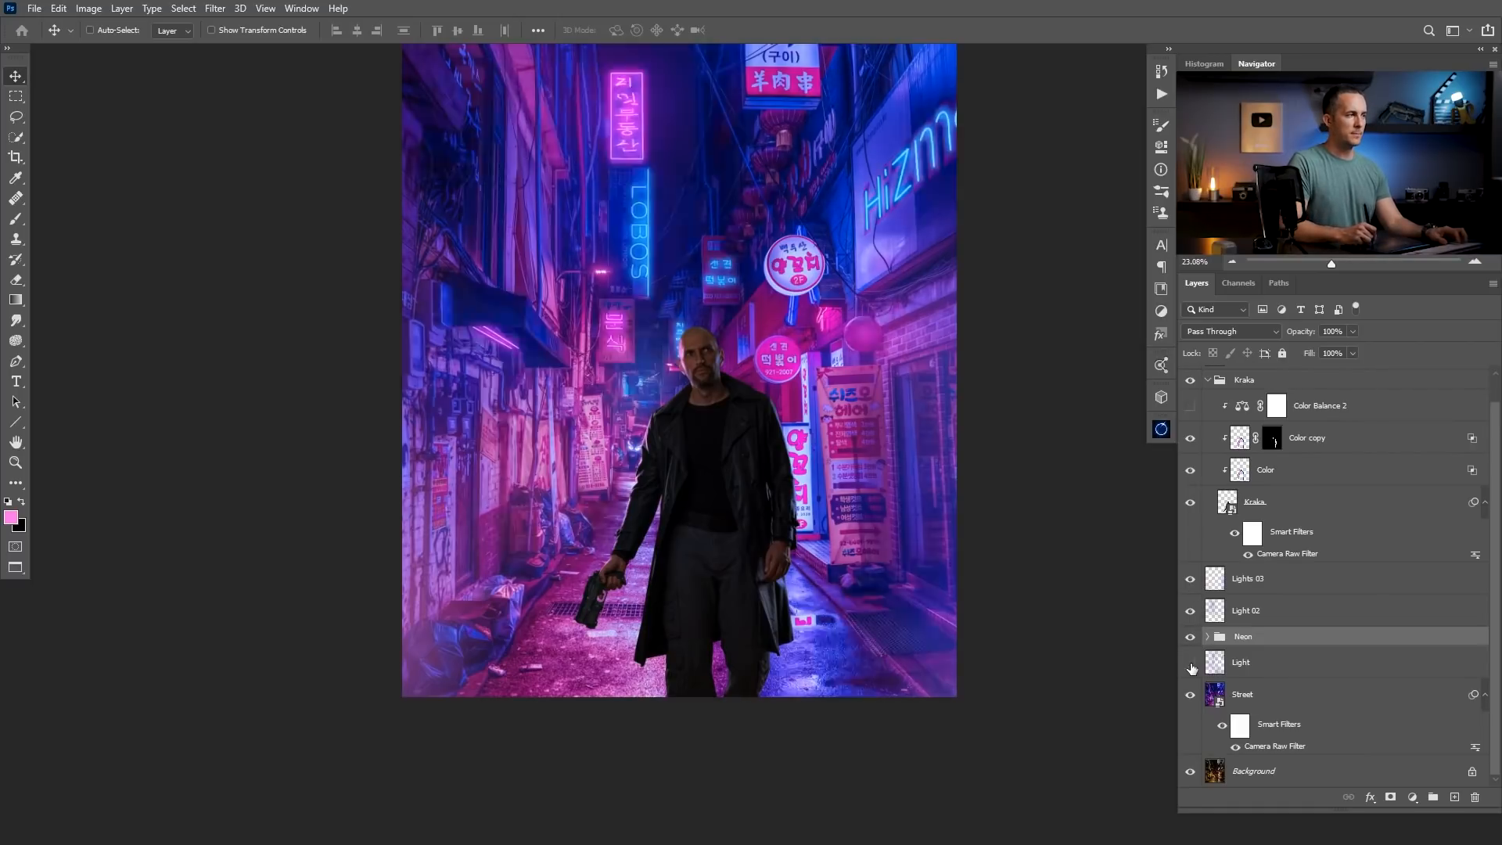
pyautogui.click(1190, 663)
# Brush a soft pink glow at 10% opacity over the awning lamp and the wall below it on the Light 02 layer.
pyautogui.click(1240, 663)
pyautogui.press('b')
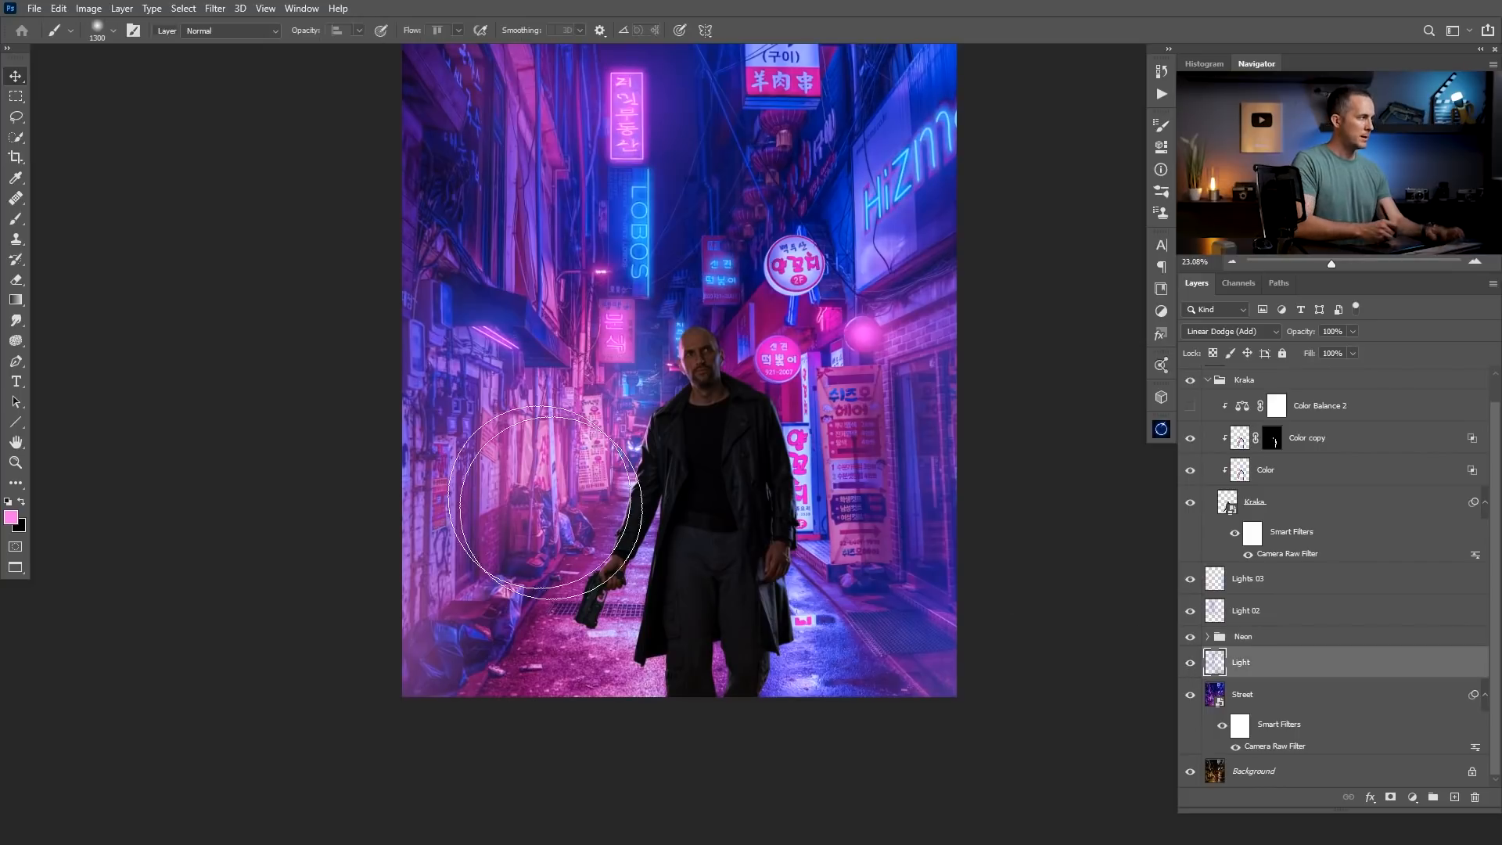
pyautogui.press('[')
pyautogui.press('[')
pyautogui.press('[')
pyautogui.press('[')
pyautogui.press('[')
pyautogui.press('[')
pyautogui.press('[')
pyautogui.press('[')
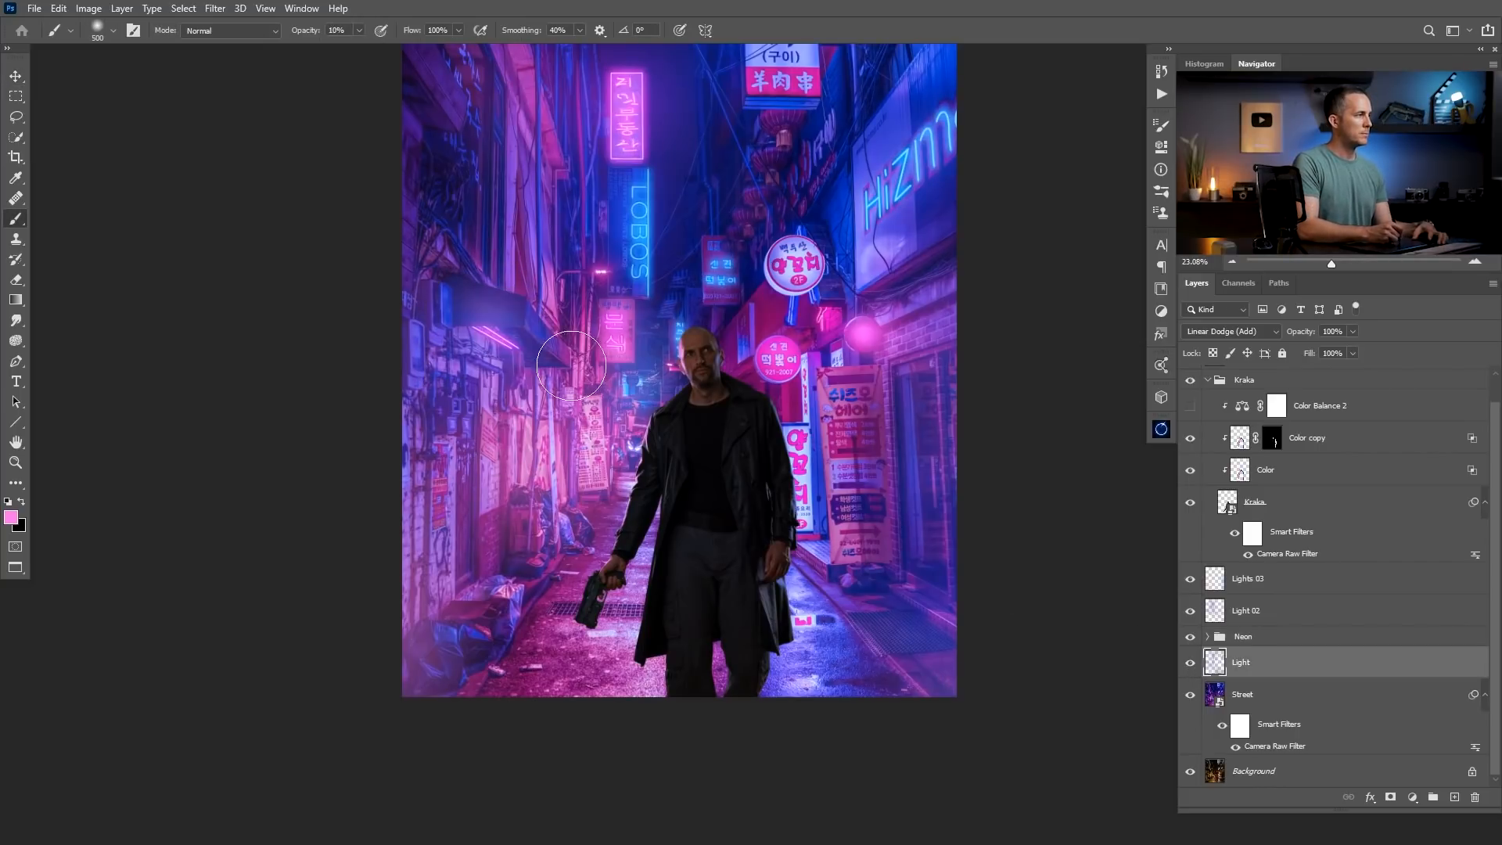
pyautogui.click(1236, 582)
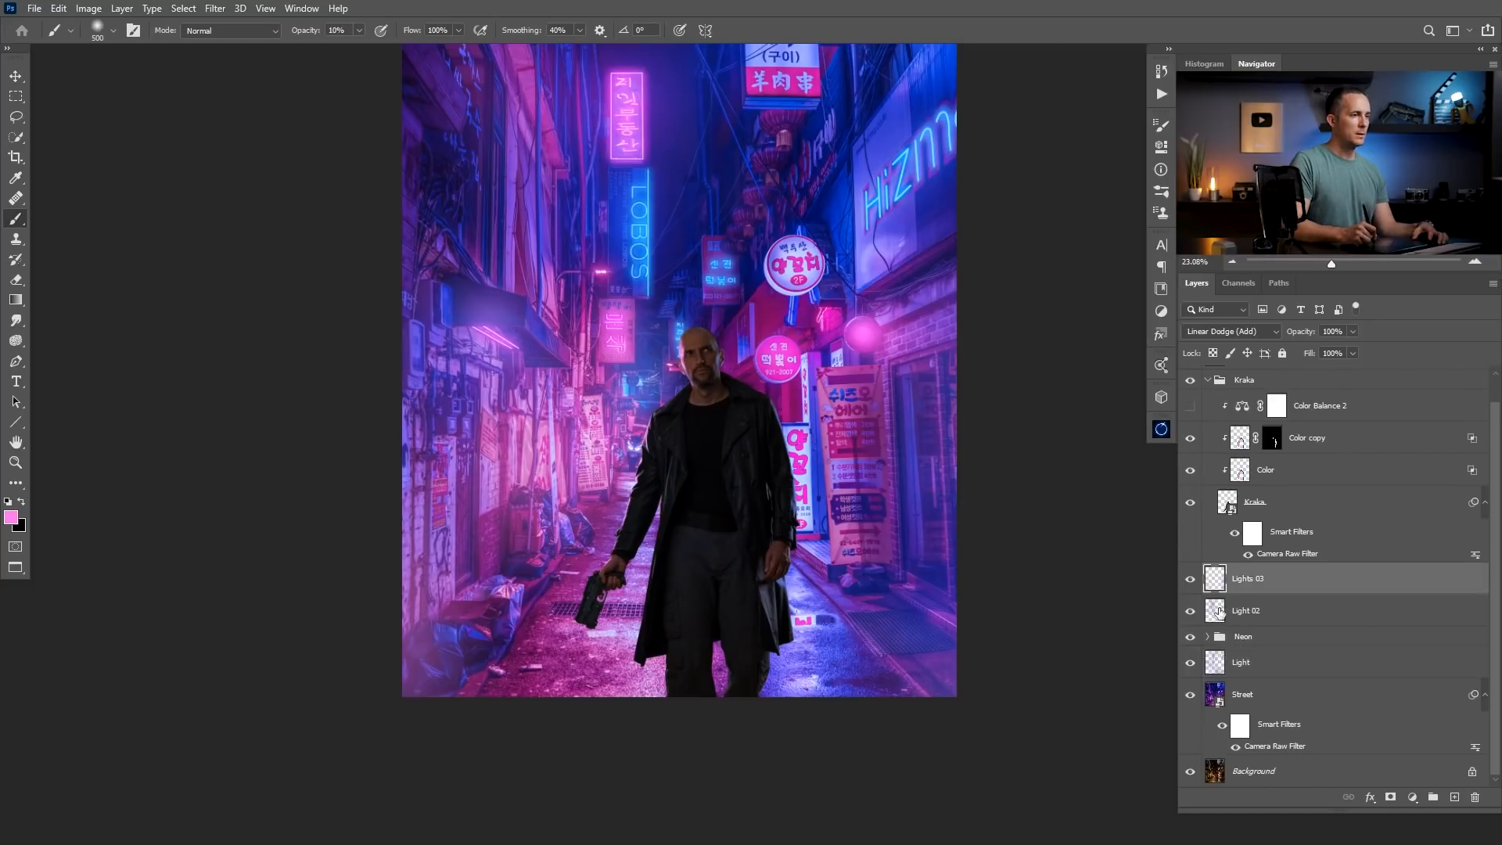
pyautogui.click(1242, 609)
pyautogui.press('[')
pyautogui.moveTo(490, 333)
pyautogui.mouseDown()
pyautogui.moveTo(553, 364)
pyautogui.moveTo(507, 320)
pyautogui.moveTo(506, 355)
pyautogui.mouseUp()
pyautogui.moveTo(516, 436)
pyautogui.mouseDown()
pyautogui.moveTo(477, 344)
pyautogui.moveTo(476, 377)
pyautogui.moveTo(451, 385)
pyautogui.moveTo(499, 355)
pyautogui.moveTo(543, 364)
pyautogui.moveTo(546, 396)
pyautogui.moveTo(539, 383)
pyautogui.moveTo(513, 423)
pyautogui.mouseUp()
pyautogui.press(']')
pyautogui.press(']')
pyautogui.press(']')
pyautogui.press(']')
pyautogui.press(']')
pyautogui.press(']')
pyautogui.press(']')
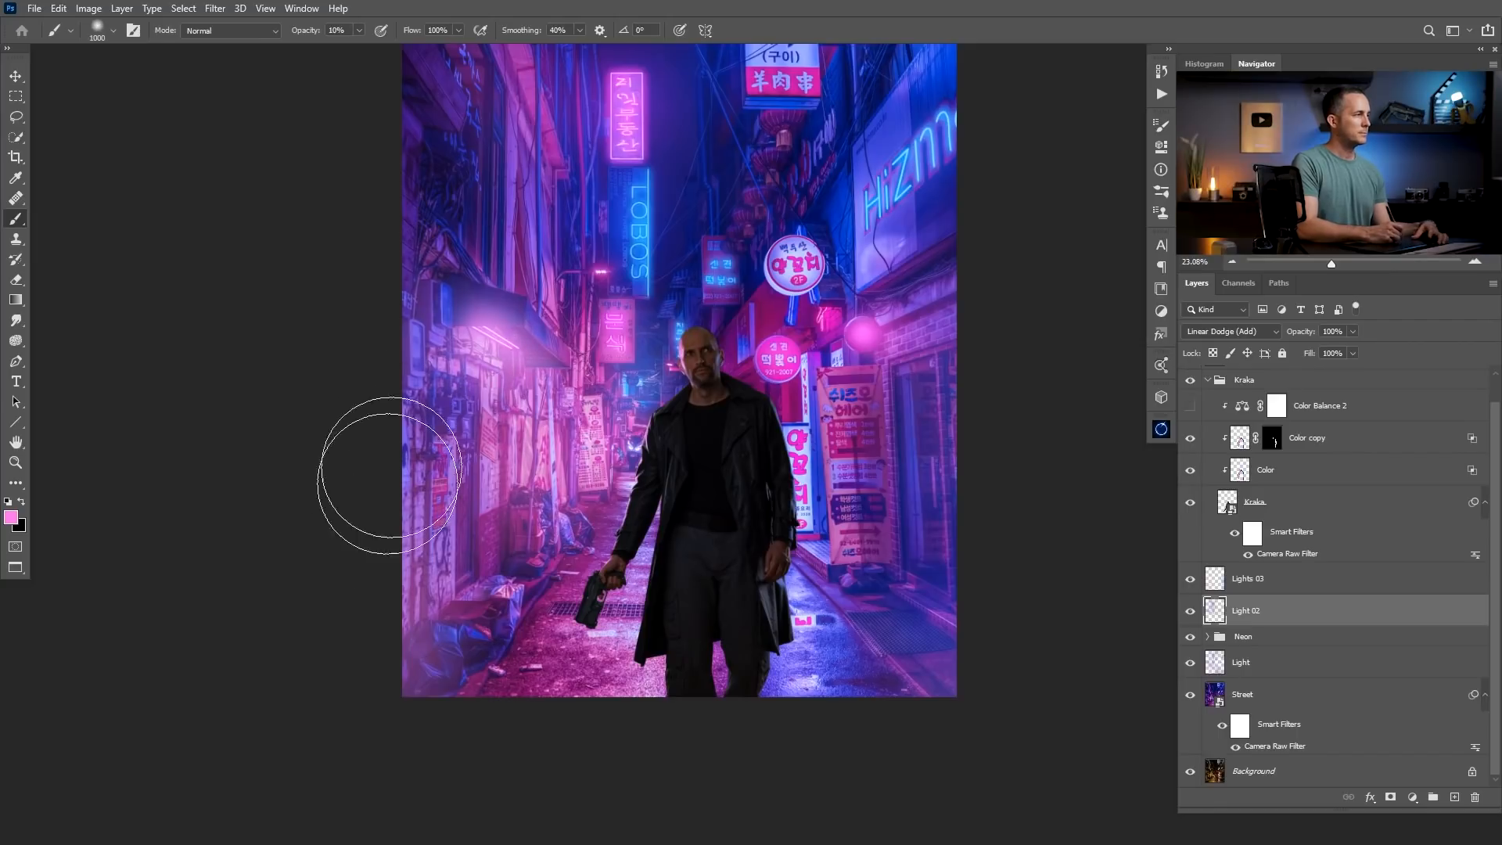
pyautogui.moveTo(653, 452)
pyautogui.mouseDown()
pyautogui.moveTo(590, 476)
pyautogui.moveTo(783, 473)
pyautogui.mouseUp()
pyautogui.moveTo(682, 476); pyautogui.dragTo(754, 578)
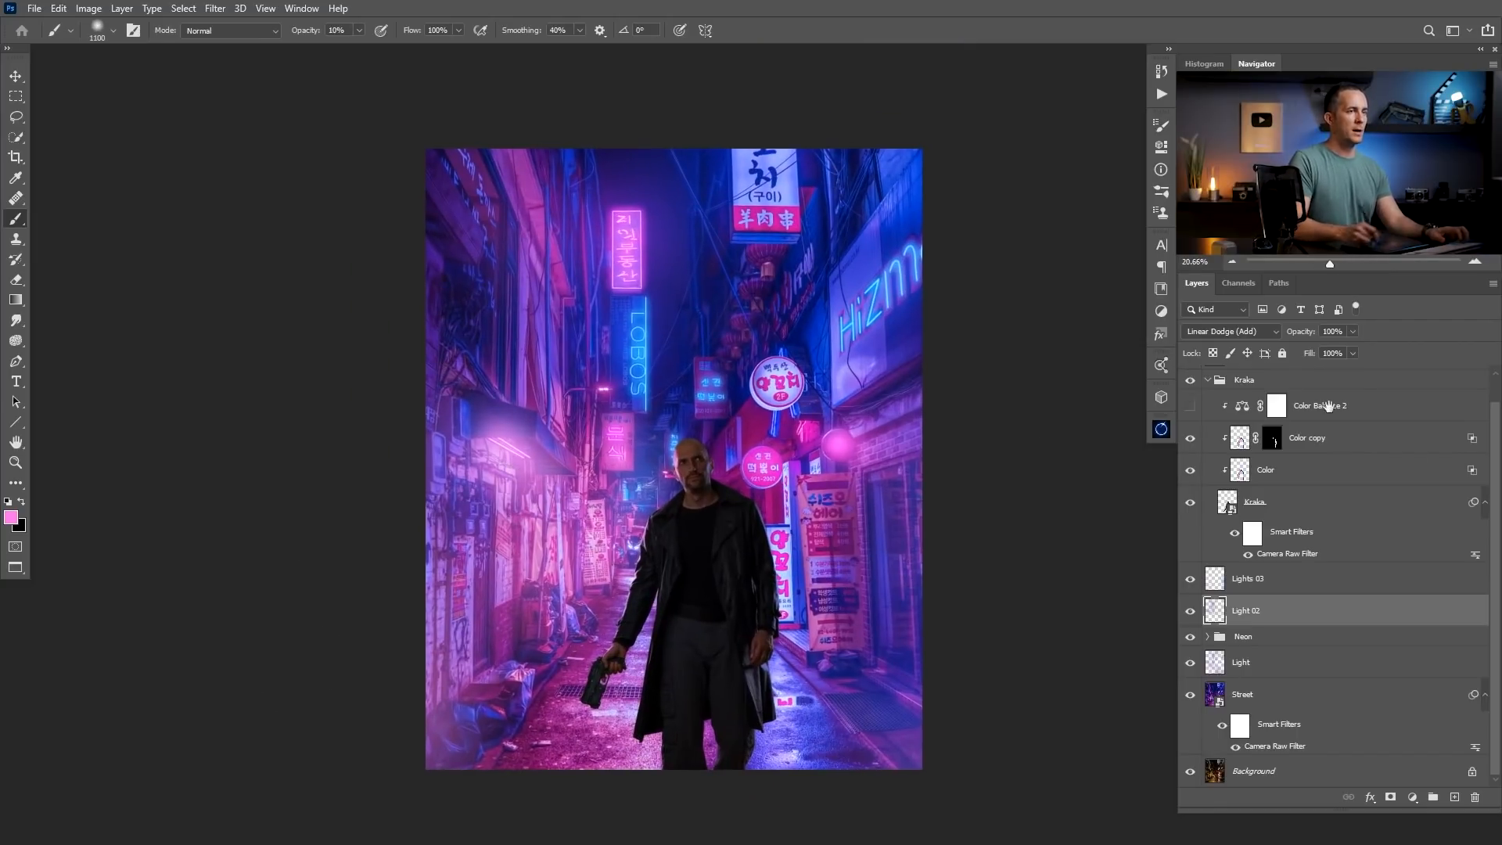
# Move Color Balance 2 directly above the Kraka layer, make it visible and open its settings.
pyautogui.click(1227, 502)
pyautogui.moveTo(778, 556); pyautogui.dragTo(774, 513)
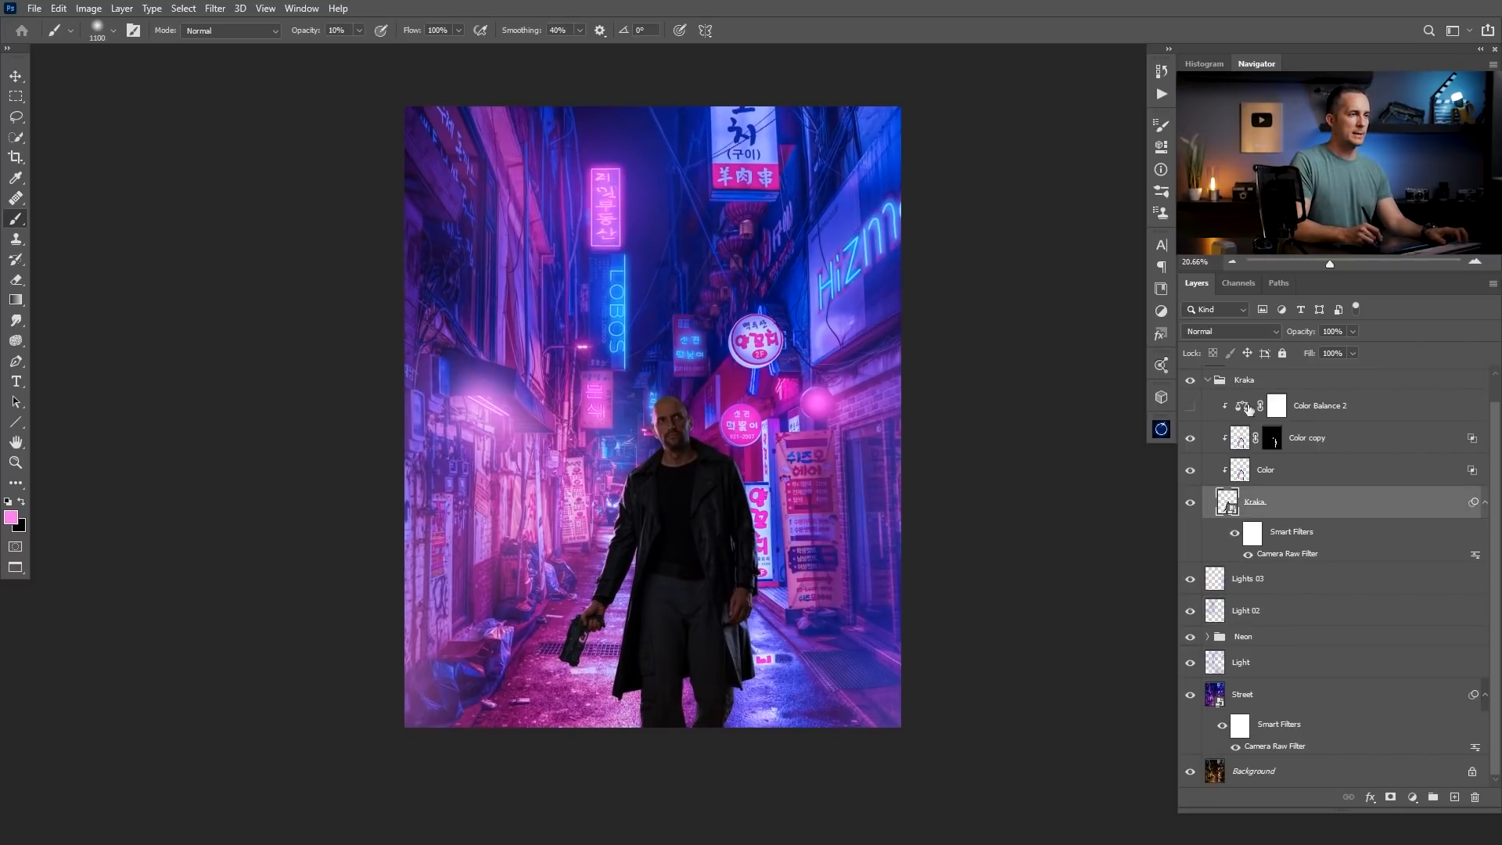
pyautogui.moveTo(1240, 411); pyautogui.dragTo(1184, 472)
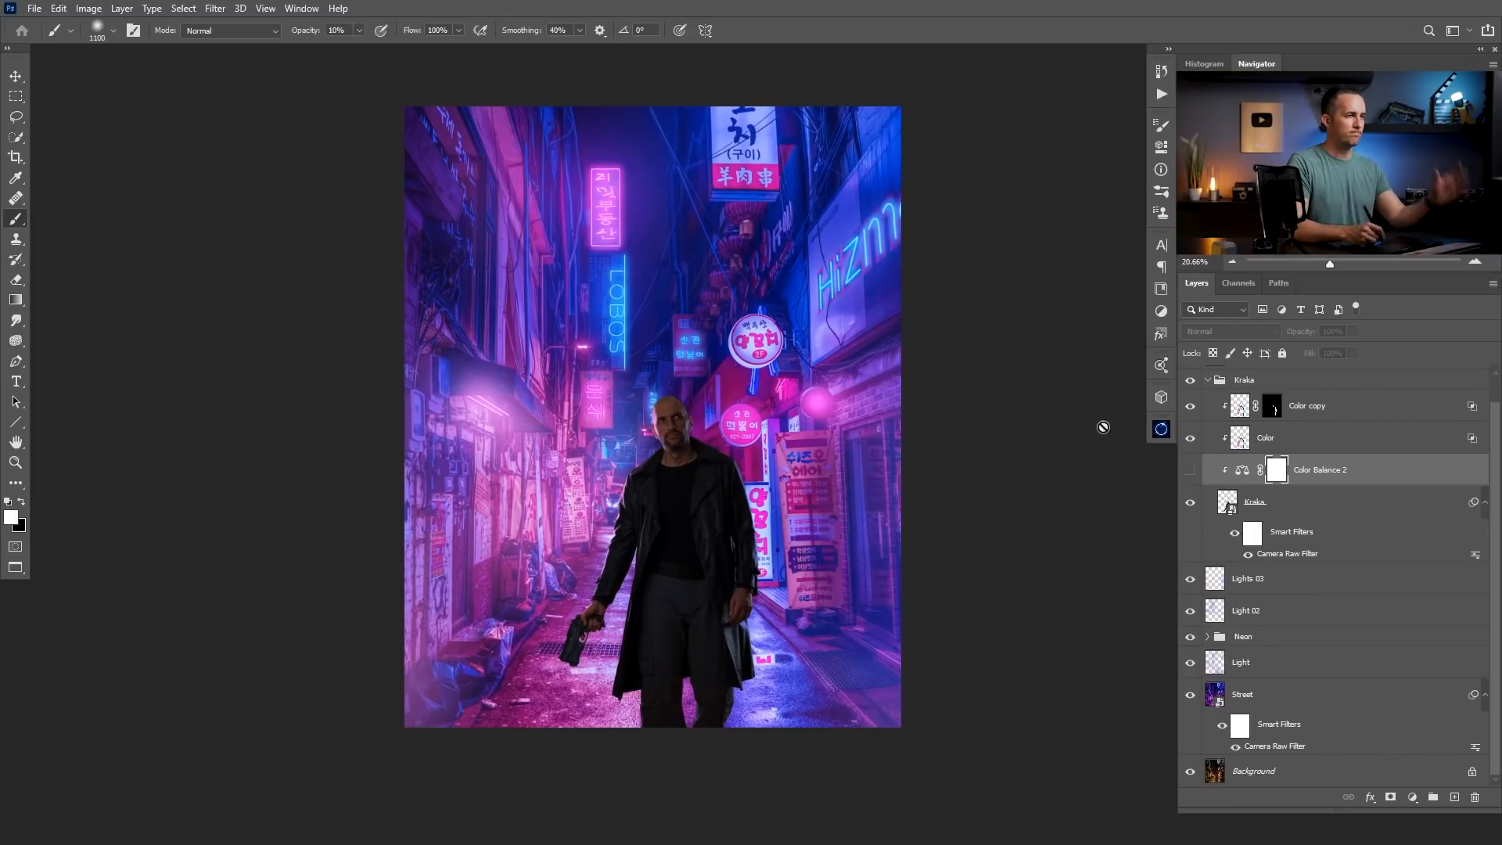
pyautogui.click(1190, 470)
pyautogui.doubleClick(1240, 469)
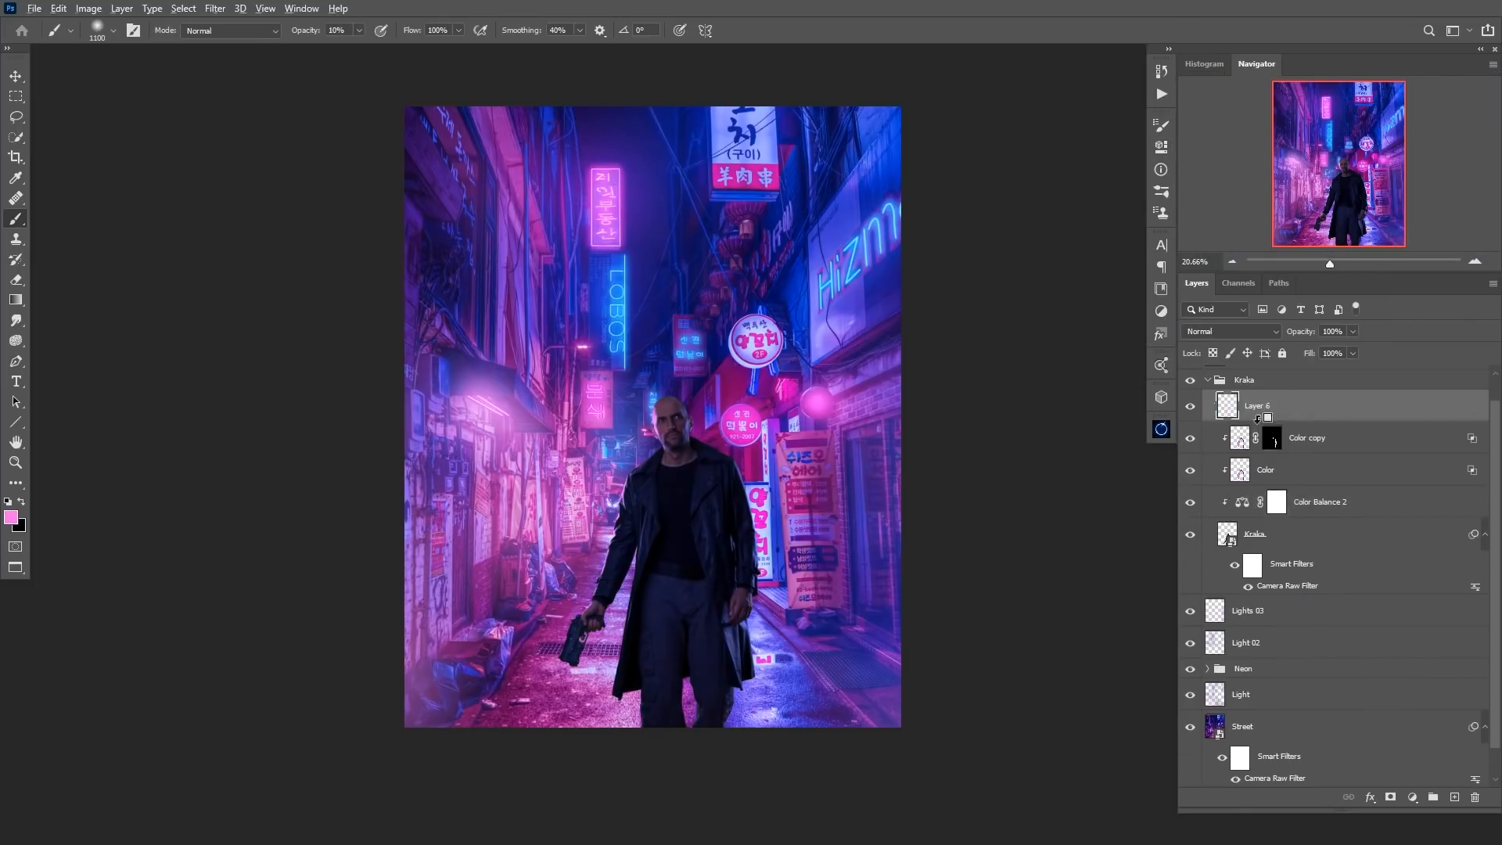
# On the clipped Linear Dodge (Add) Layer 6, swap to pink and brush rim light along the man's coat with a smaller brush.
pyautogui.scroll(3, 715, 240)
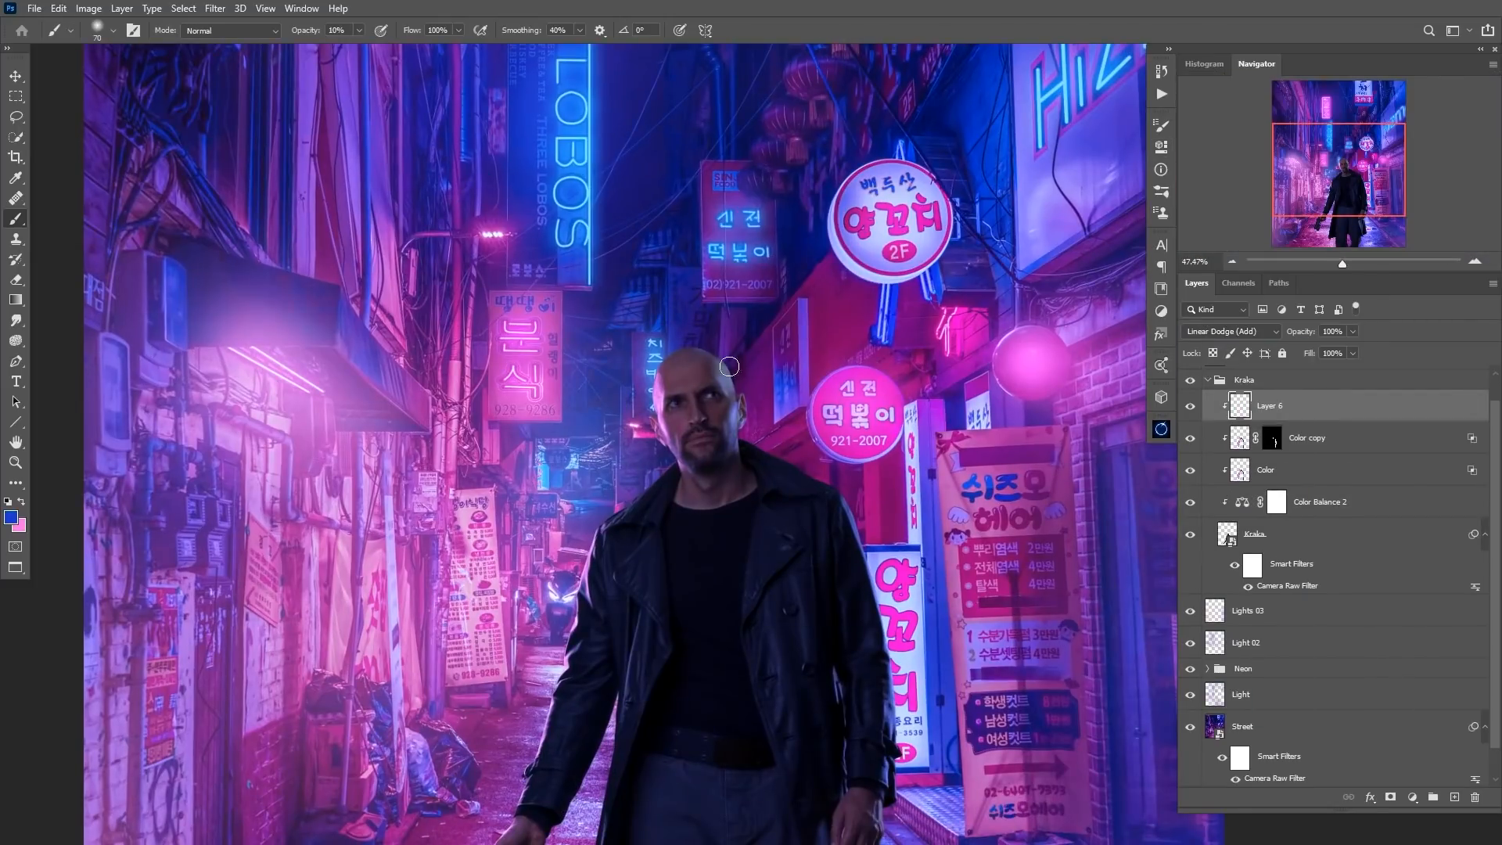
pyautogui.scroll(2, 786, 757)
pyautogui.moveTo(680, 228); pyautogui.dragTo(630, 385)
pyautogui.scroll(3, 630, 385)
pyautogui.press('x')
pyautogui.press('[')
pyautogui.press('[')
pyautogui.press('[')
pyautogui.press('[')
pyautogui.press('[')
pyautogui.keyDown('alt'); pyautogui.click(432, 514); pyautogui.keyUp('alt')
pyautogui.moveTo(360, 718); pyautogui.dragTo(450, 429)
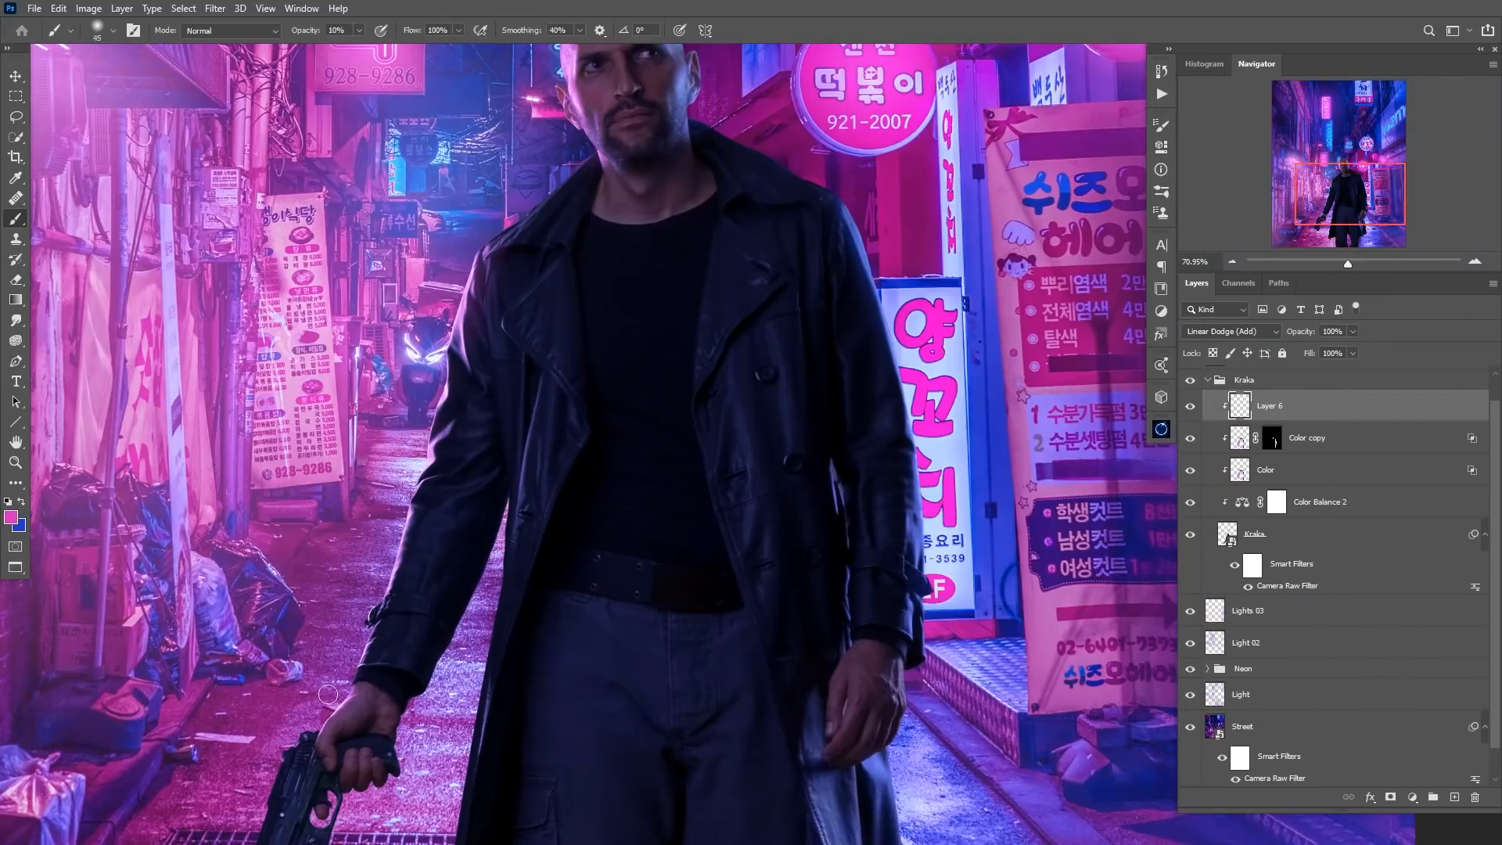
# Compare the whole scene with and without the Lights 03 layer, leaving it hidden.
pyautogui.scroll(-3, 383, 586)
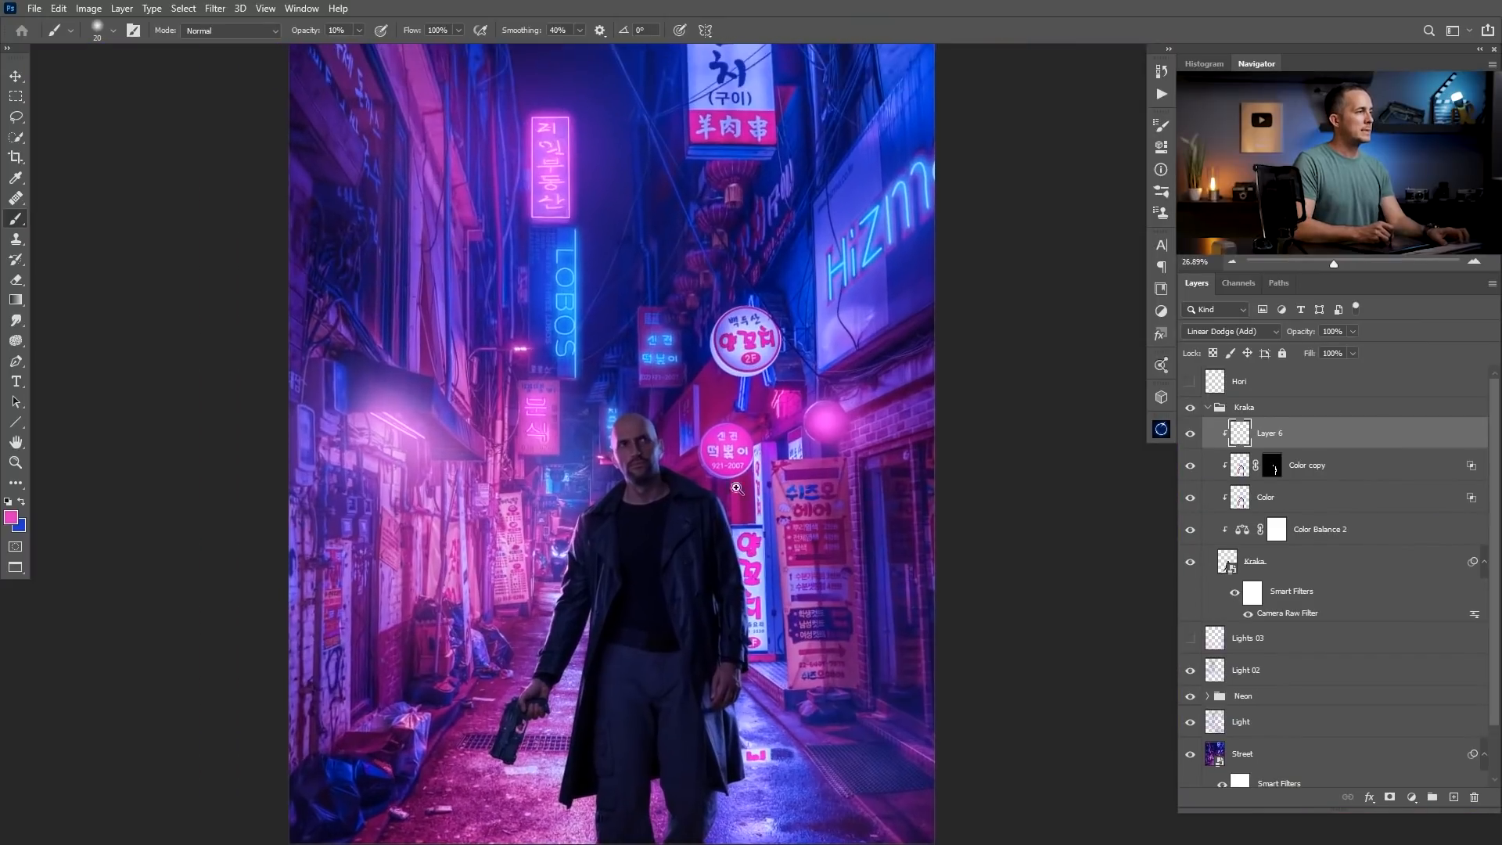
pyautogui.scroll(-3, 689, 495)
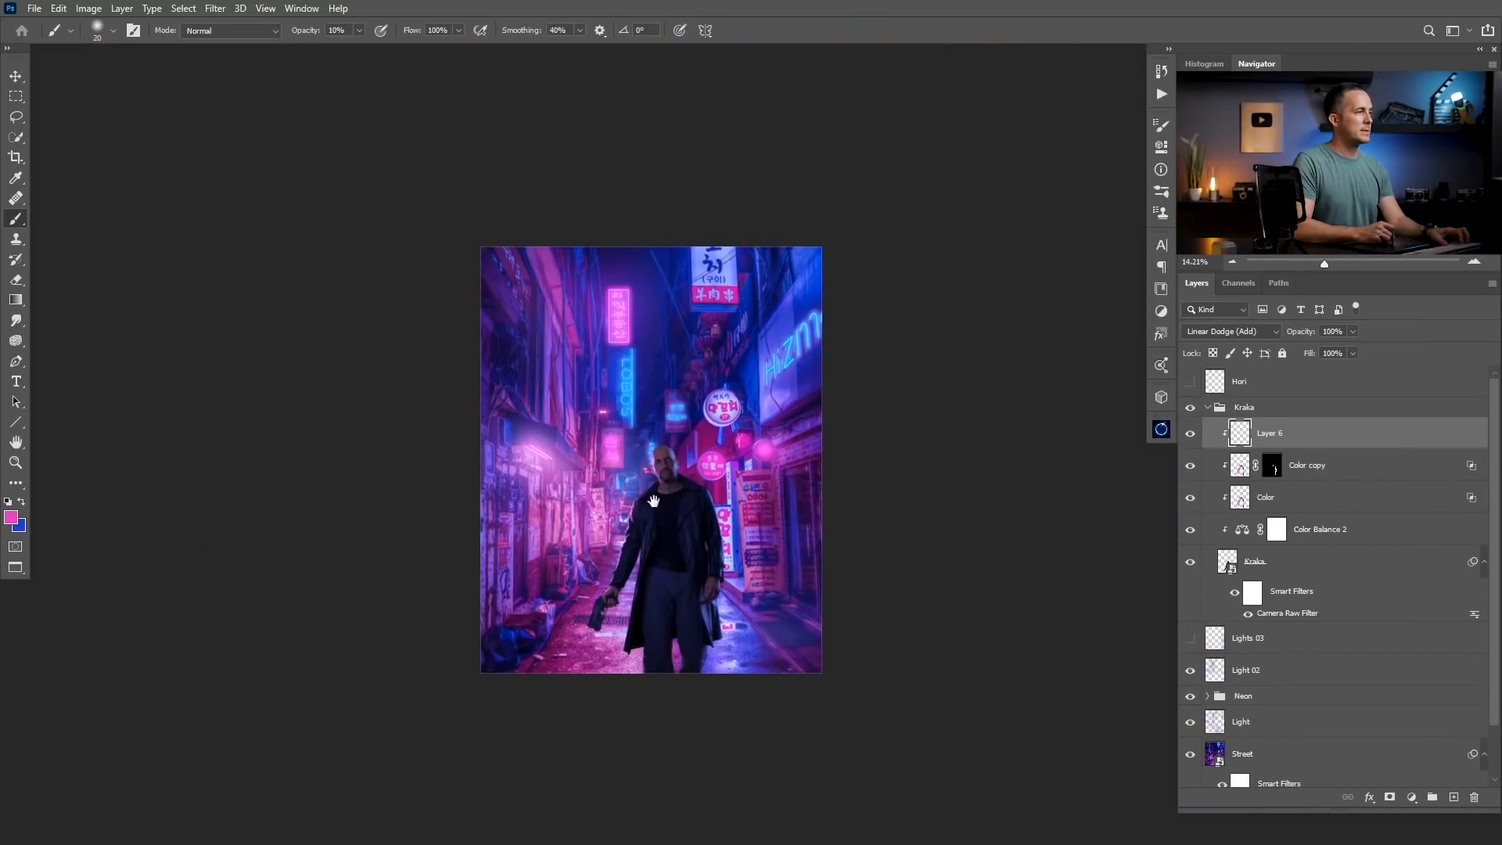
pyautogui.scroll(2, 690, 496)
pyautogui.scroll(1, 689, 495)
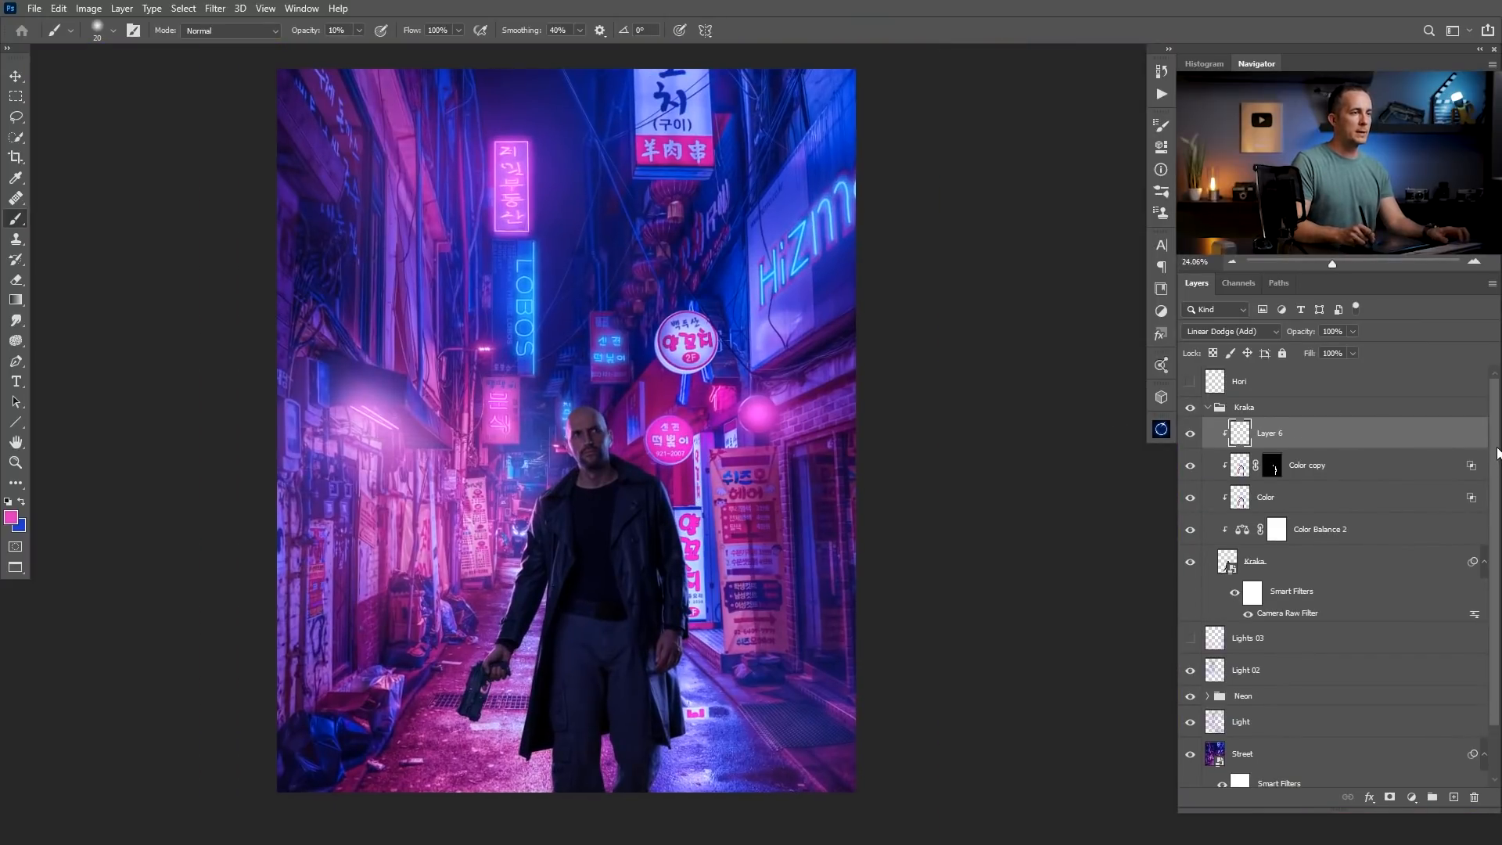
pyautogui.click(1191, 639)
pyautogui.click(1190, 639)
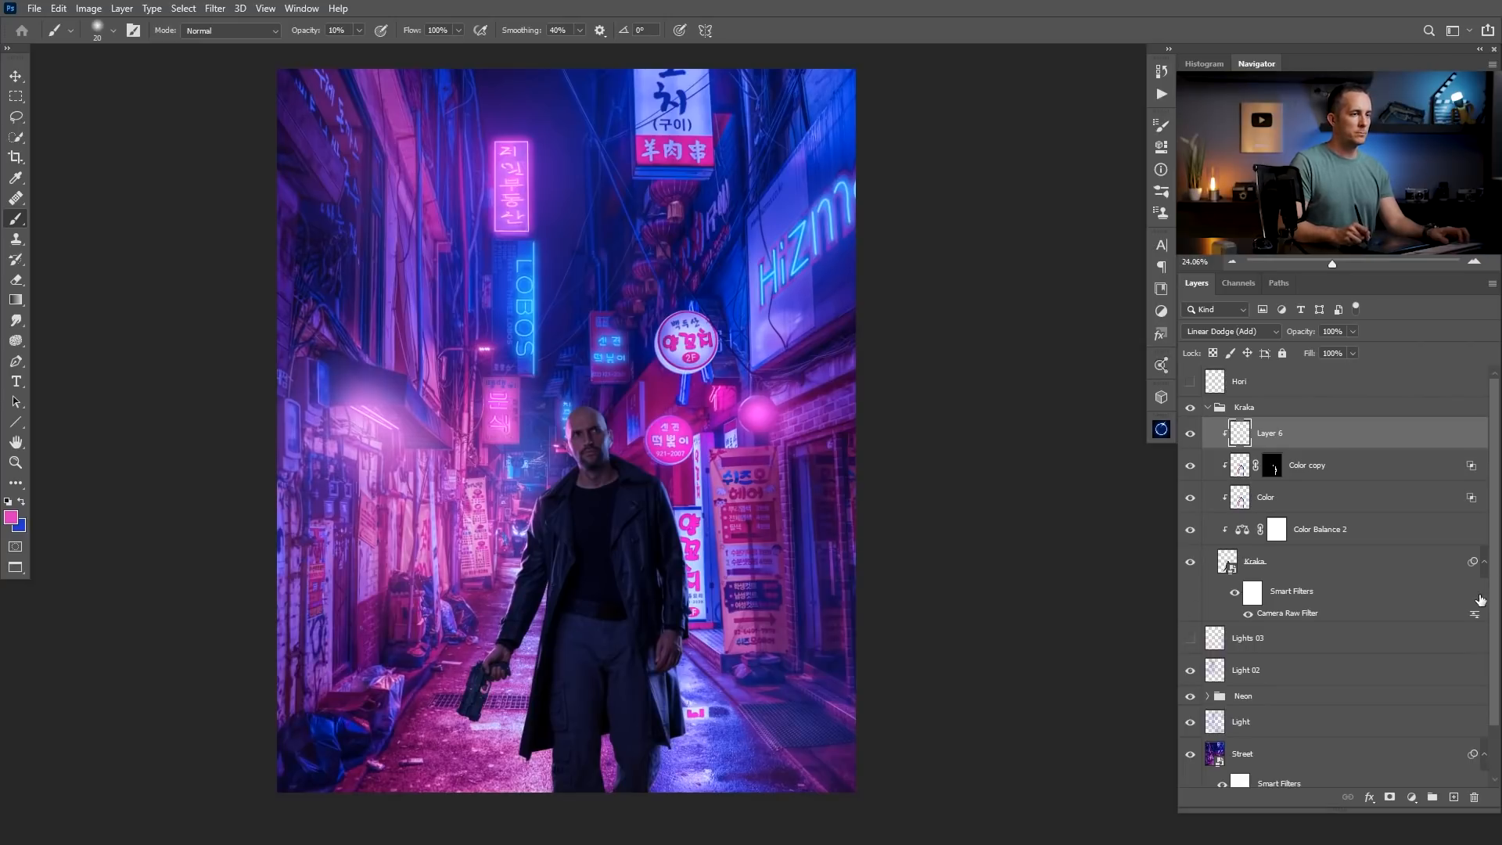
# Reopen the Street layer's Camera Raw Filter, set Blacks to -22 and Shadows to +98, and apply the changes.
pyautogui.moveTo(1492, 603); pyautogui.dragTo(1481, 676)
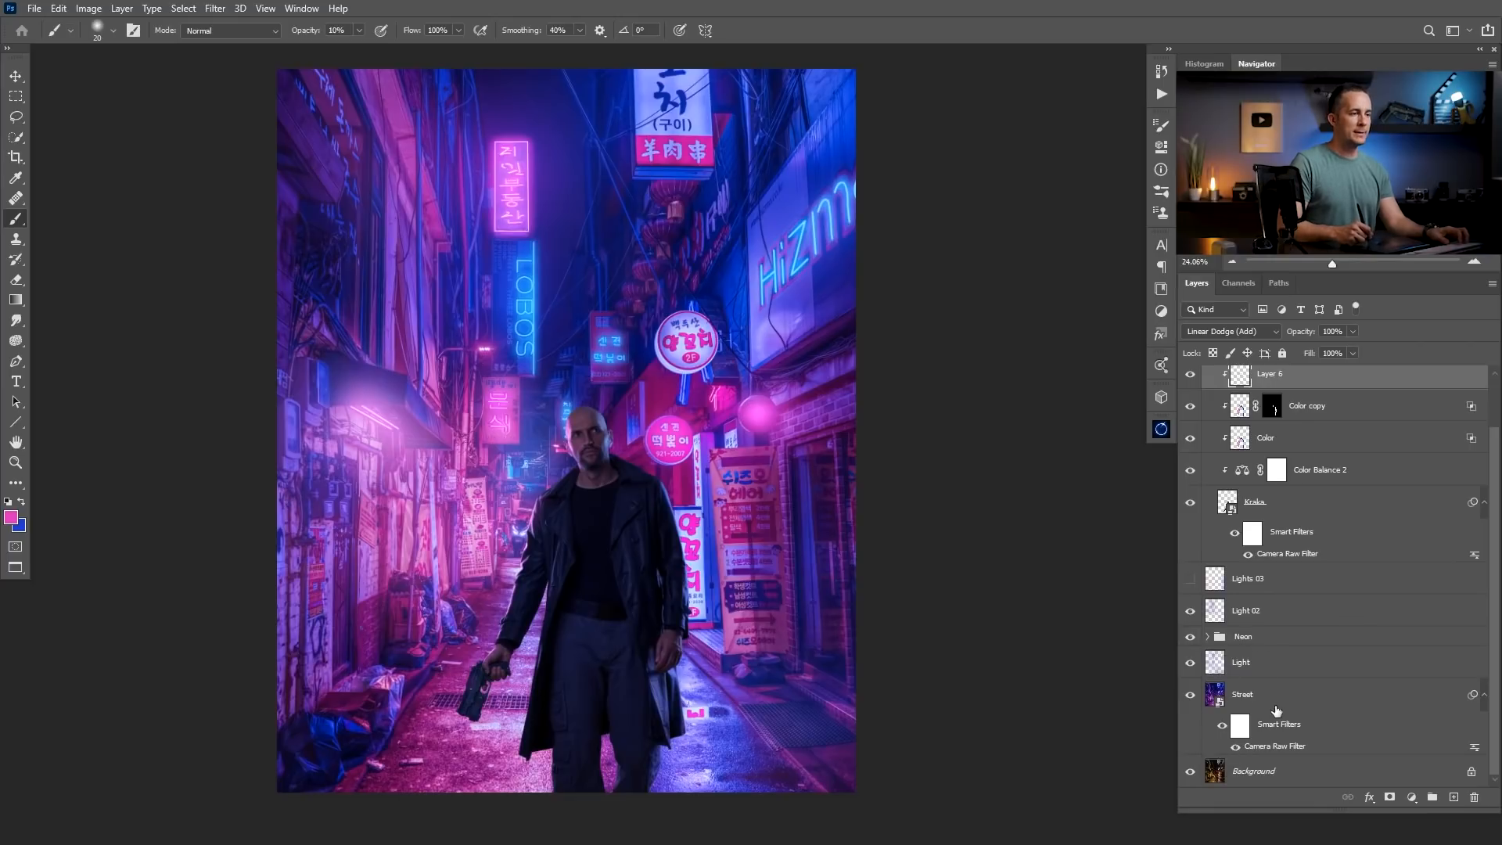
pyautogui.doubleClick(1275, 746)
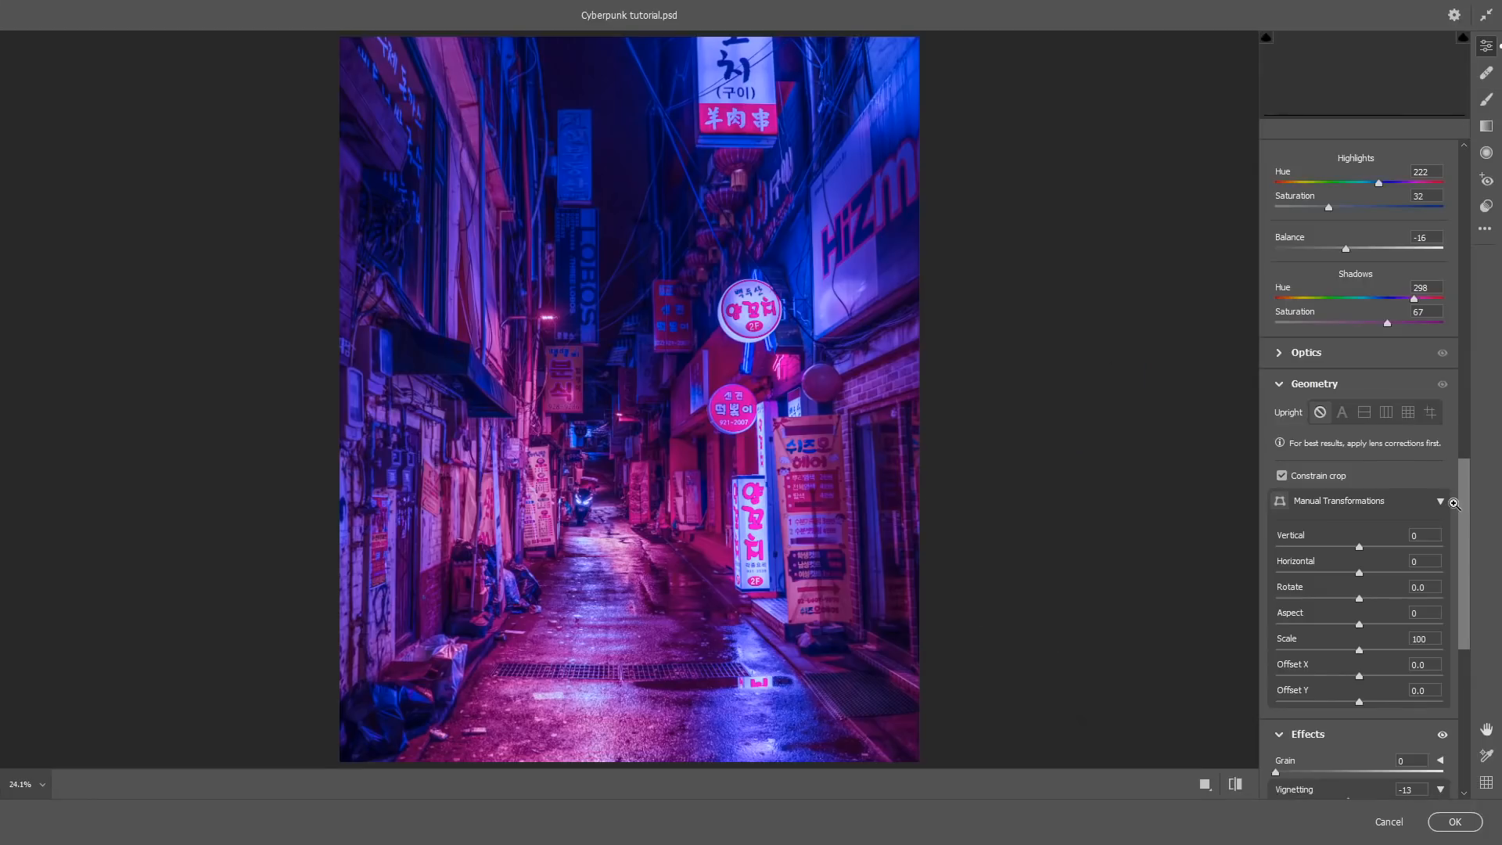
pyautogui.moveTo(1462, 502); pyautogui.dragTo(1467, 180)
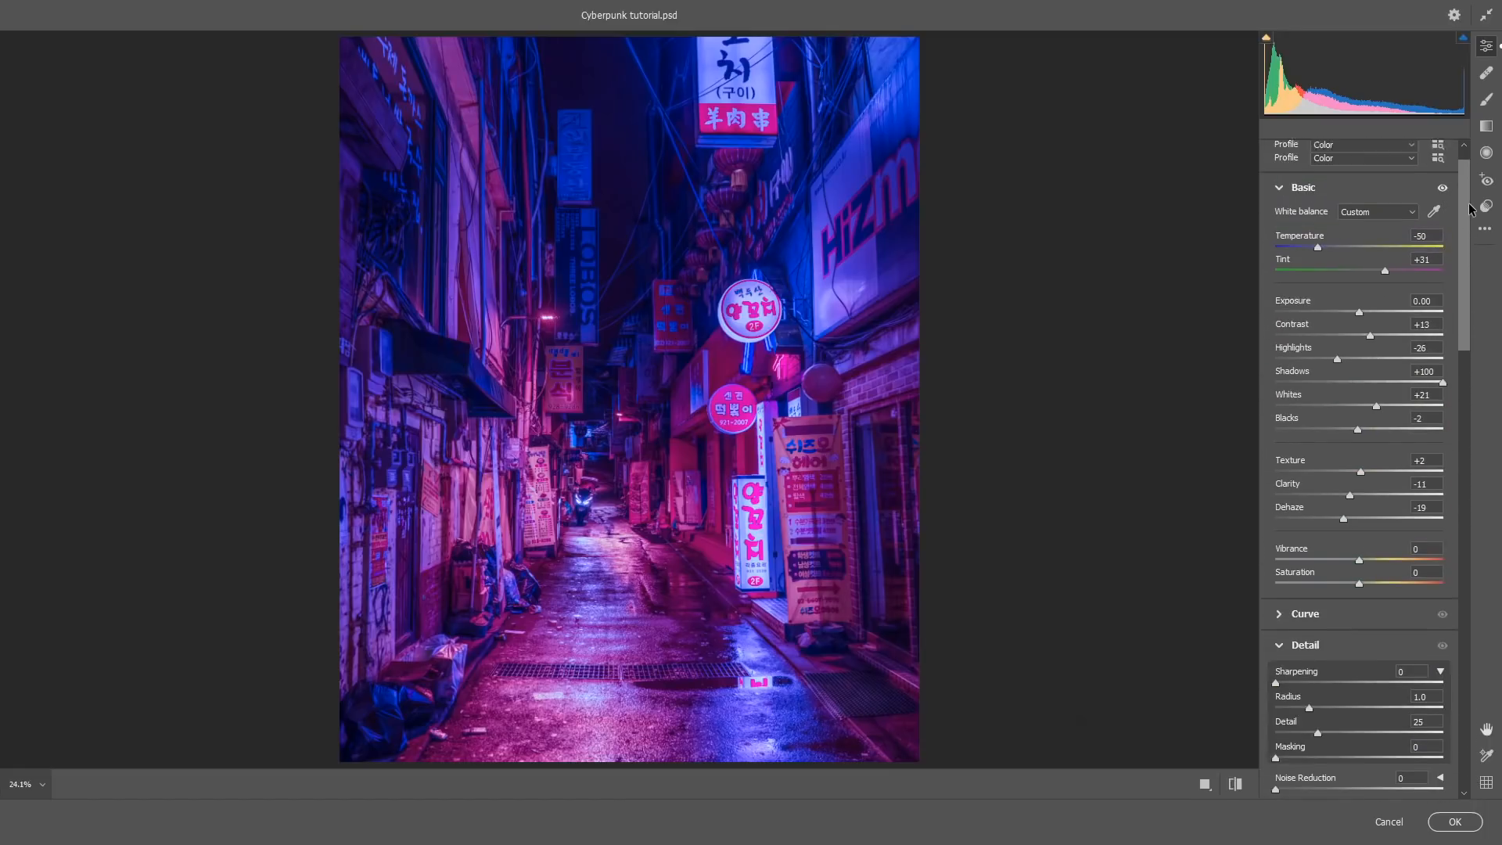
pyautogui.moveTo(1359, 429)
pyautogui.mouseDown()
pyautogui.moveTo(1322, 427)
pyautogui.moveTo(1336, 430)
pyautogui.mouseUp()
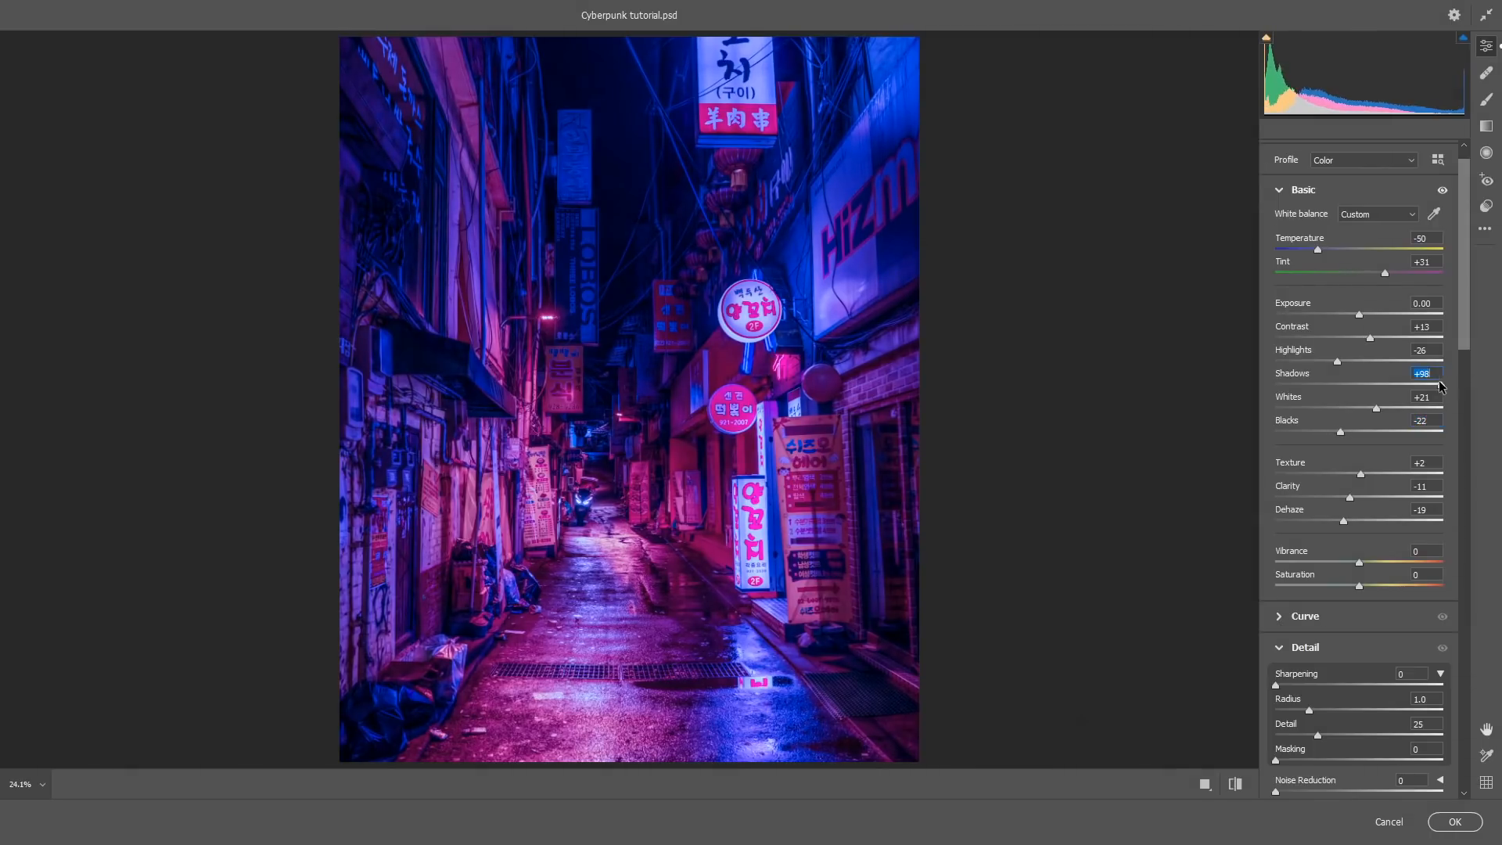
pyautogui.click(1454, 821)
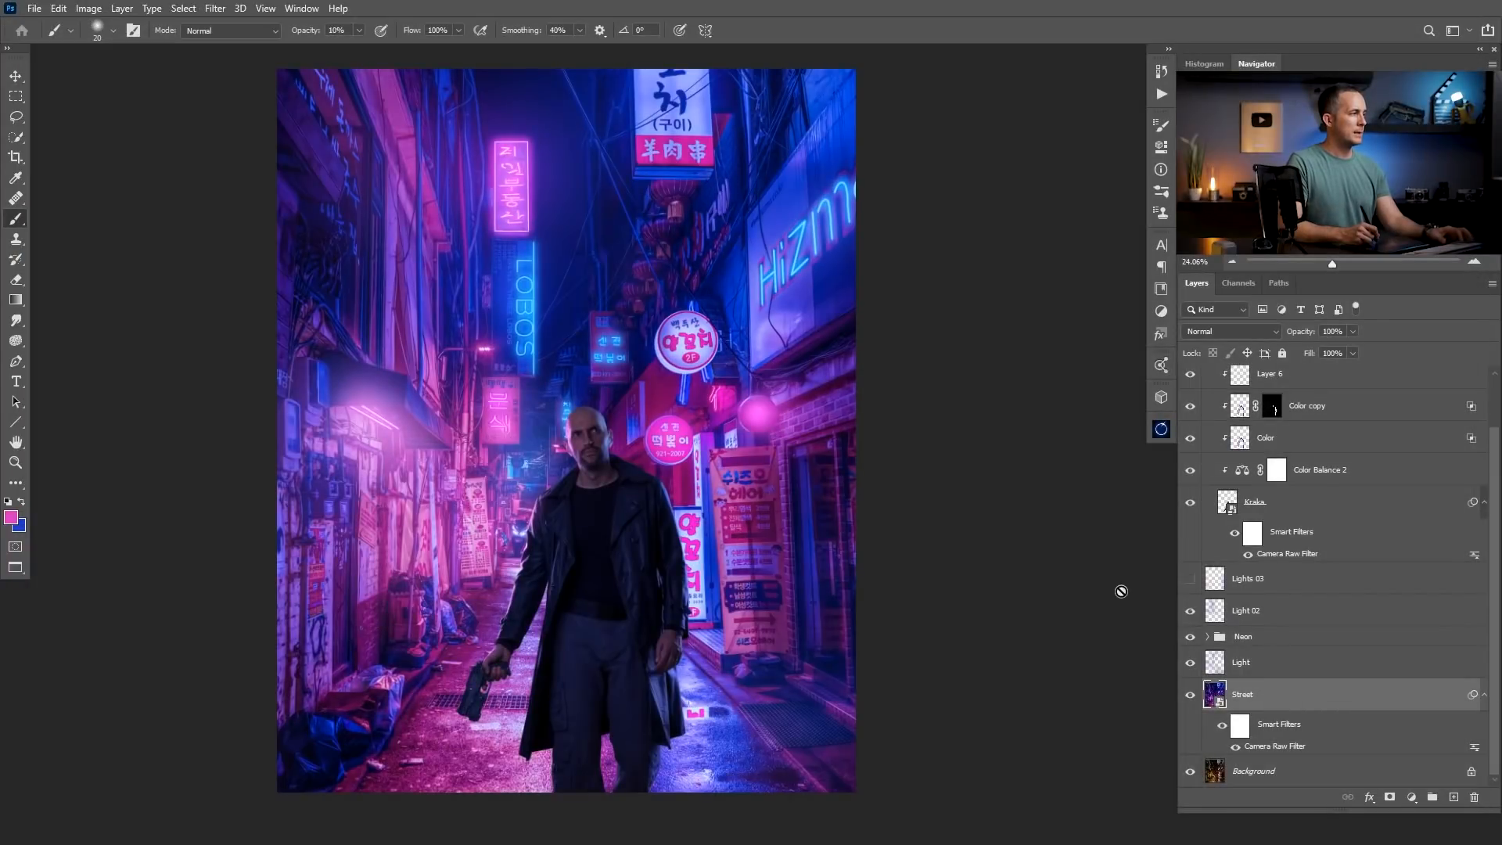
pyautogui.moveTo(704, 546)
pyautogui.mouseDown()
pyautogui.moveTo(681, 562)
pyautogui.moveTo(693, 530)
pyautogui.mouseUp()
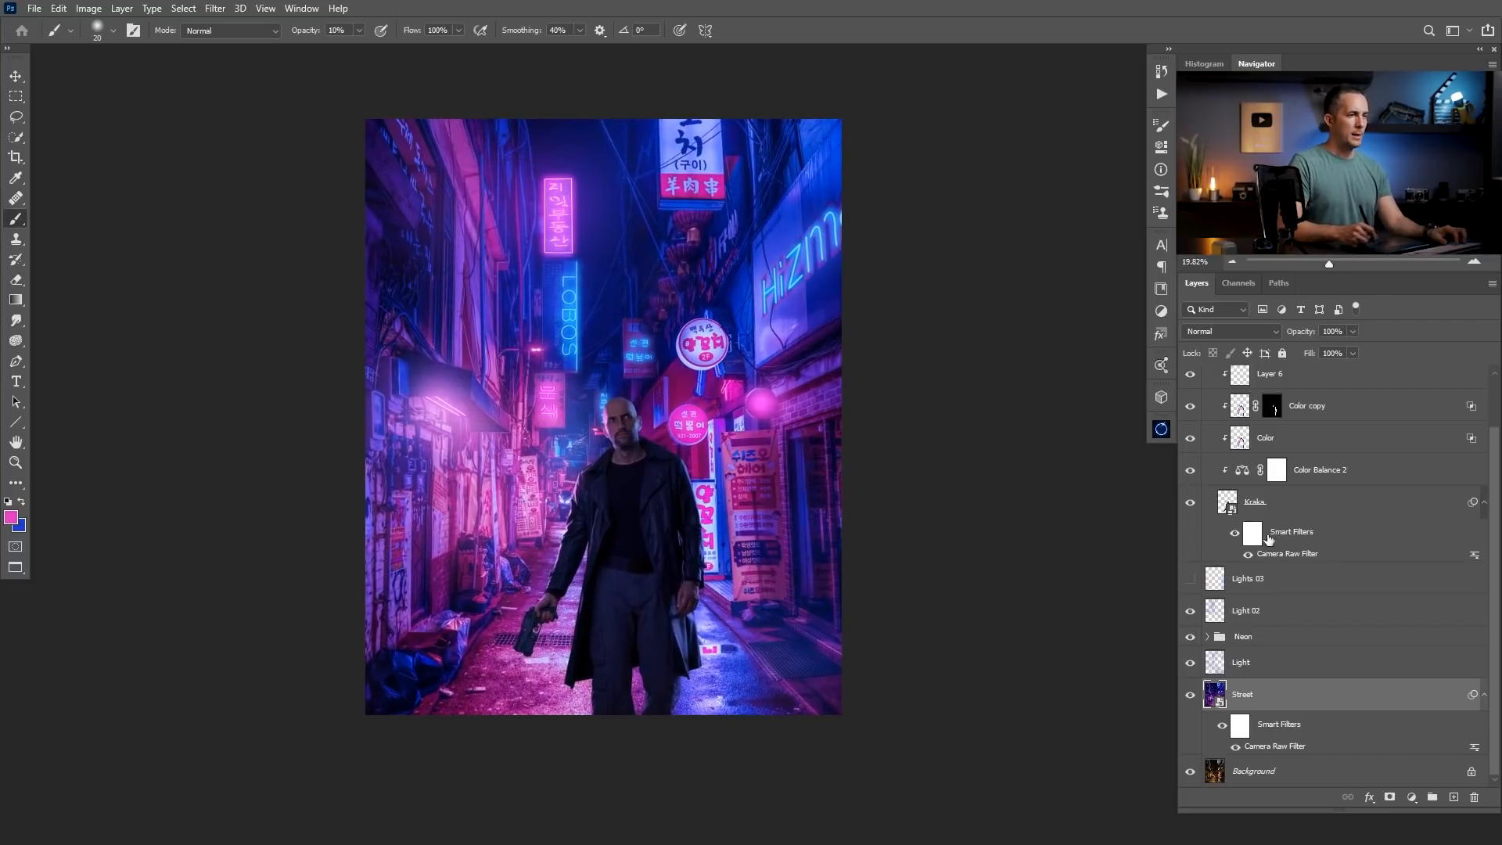
# Hide the Kraka group and compare the street's Red and Green channels.
pyautogui.moveTo(1495, 530); pyautogui.dragTo(1496, 481)
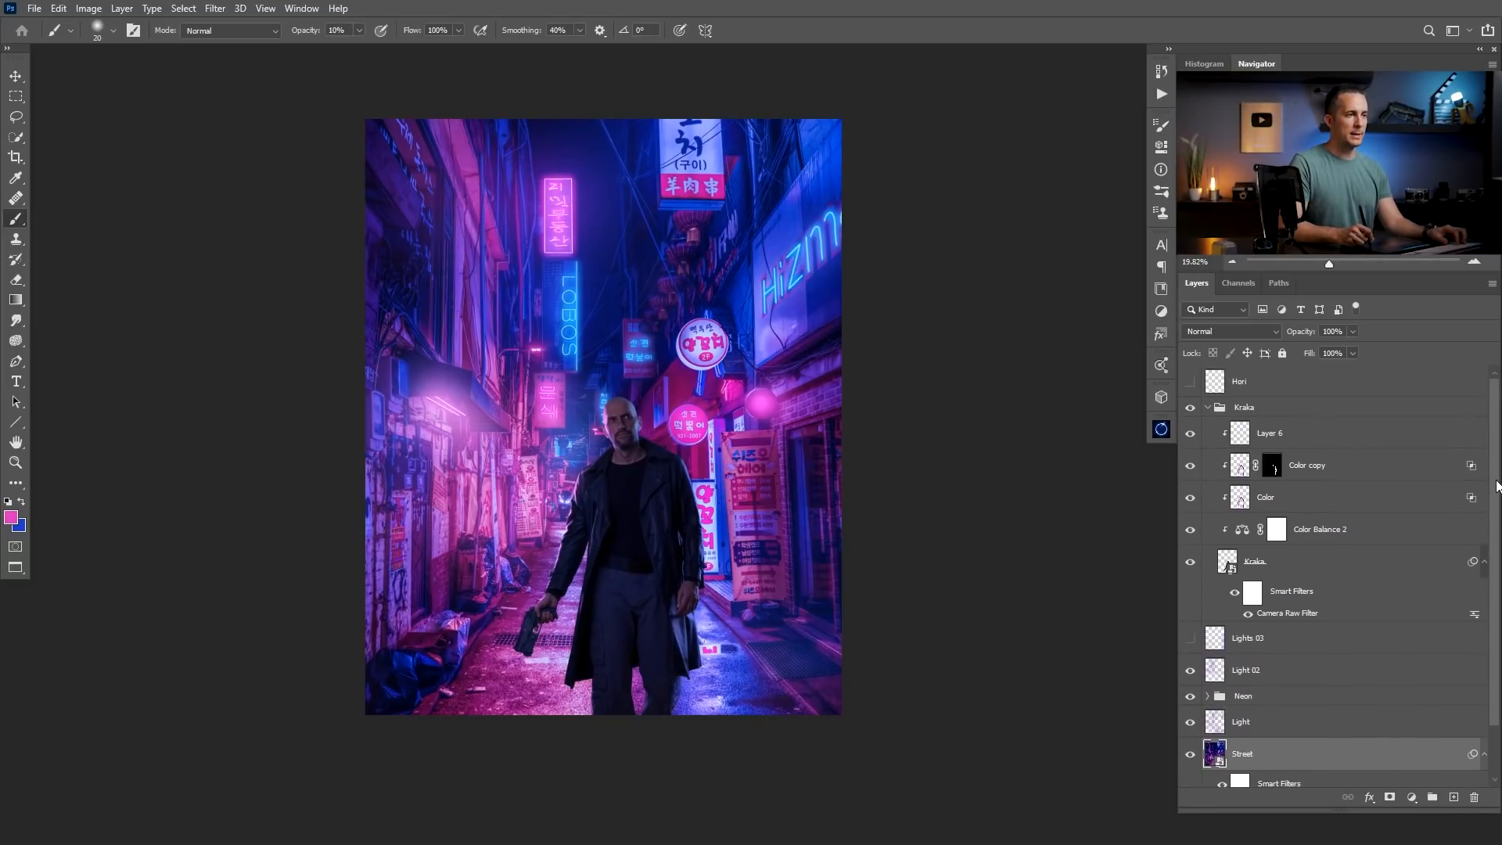
pyautogui.click(1190, 407)
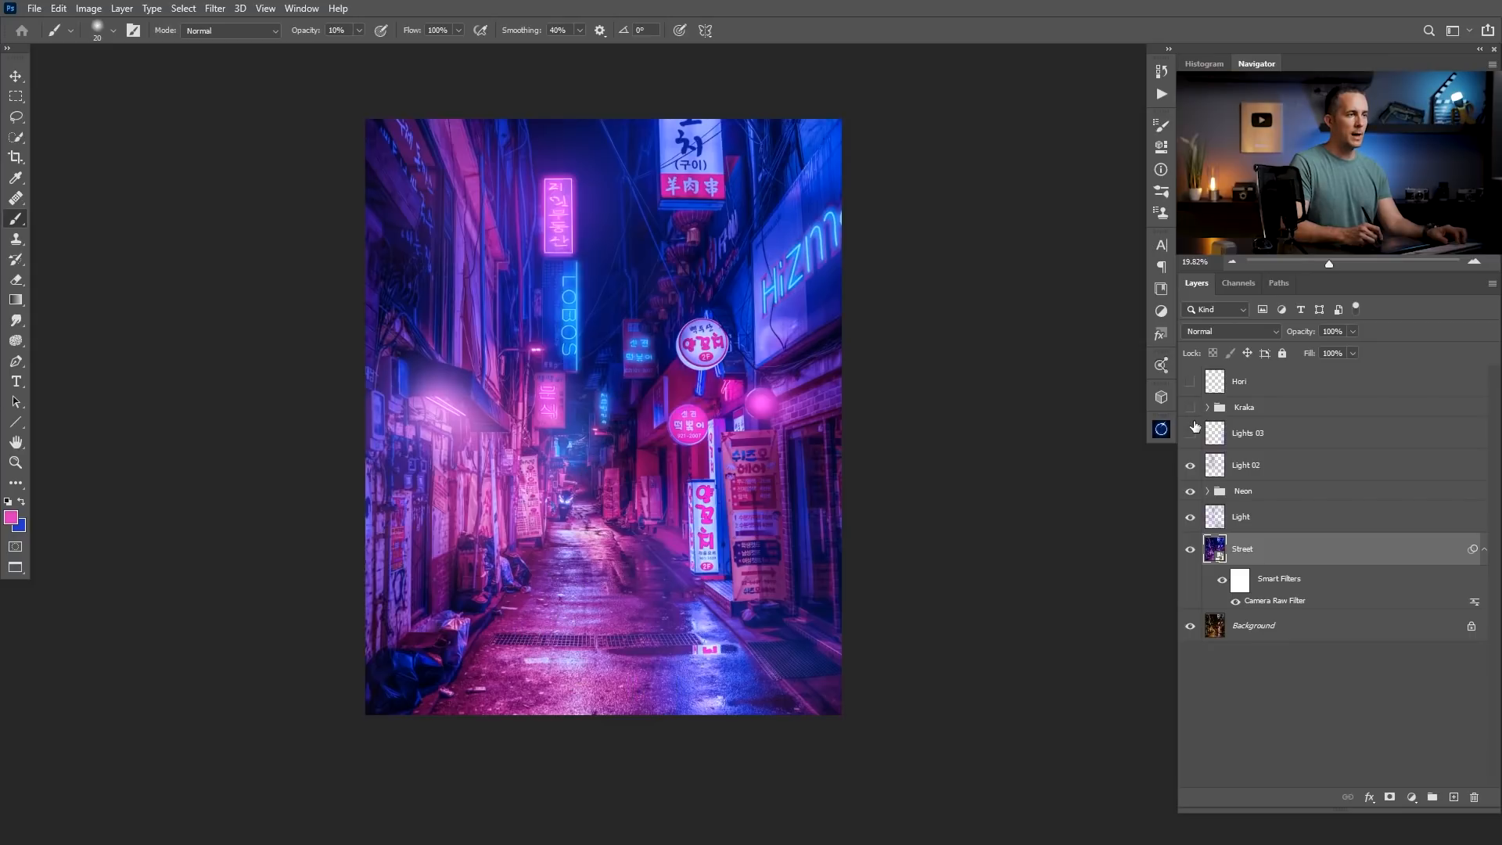
pyautogui.click(1245, 283)
pyautogui.click(1212, 350)
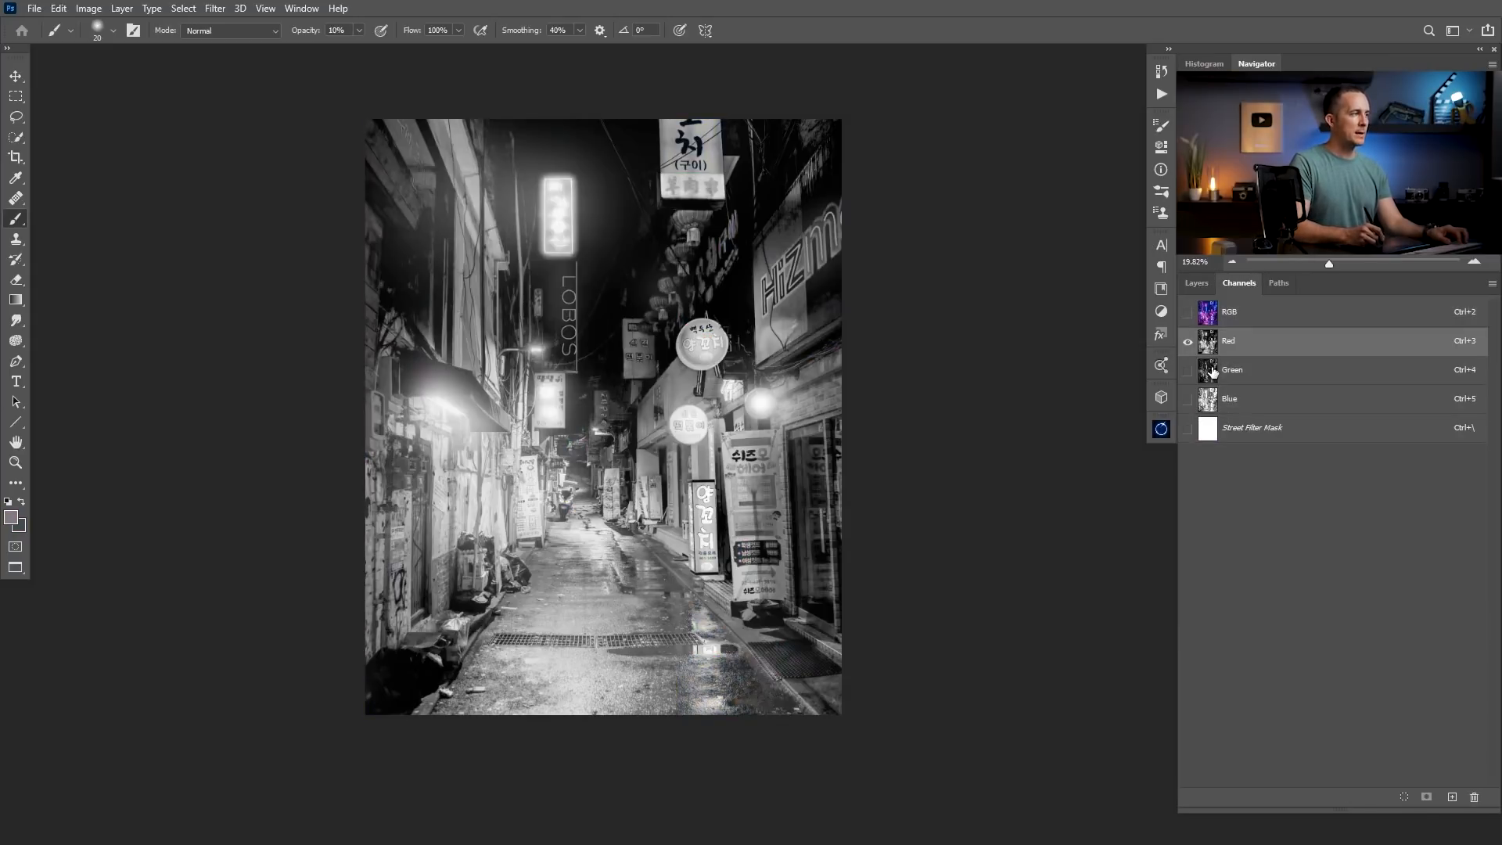
pyautogui.click(1213, 376)
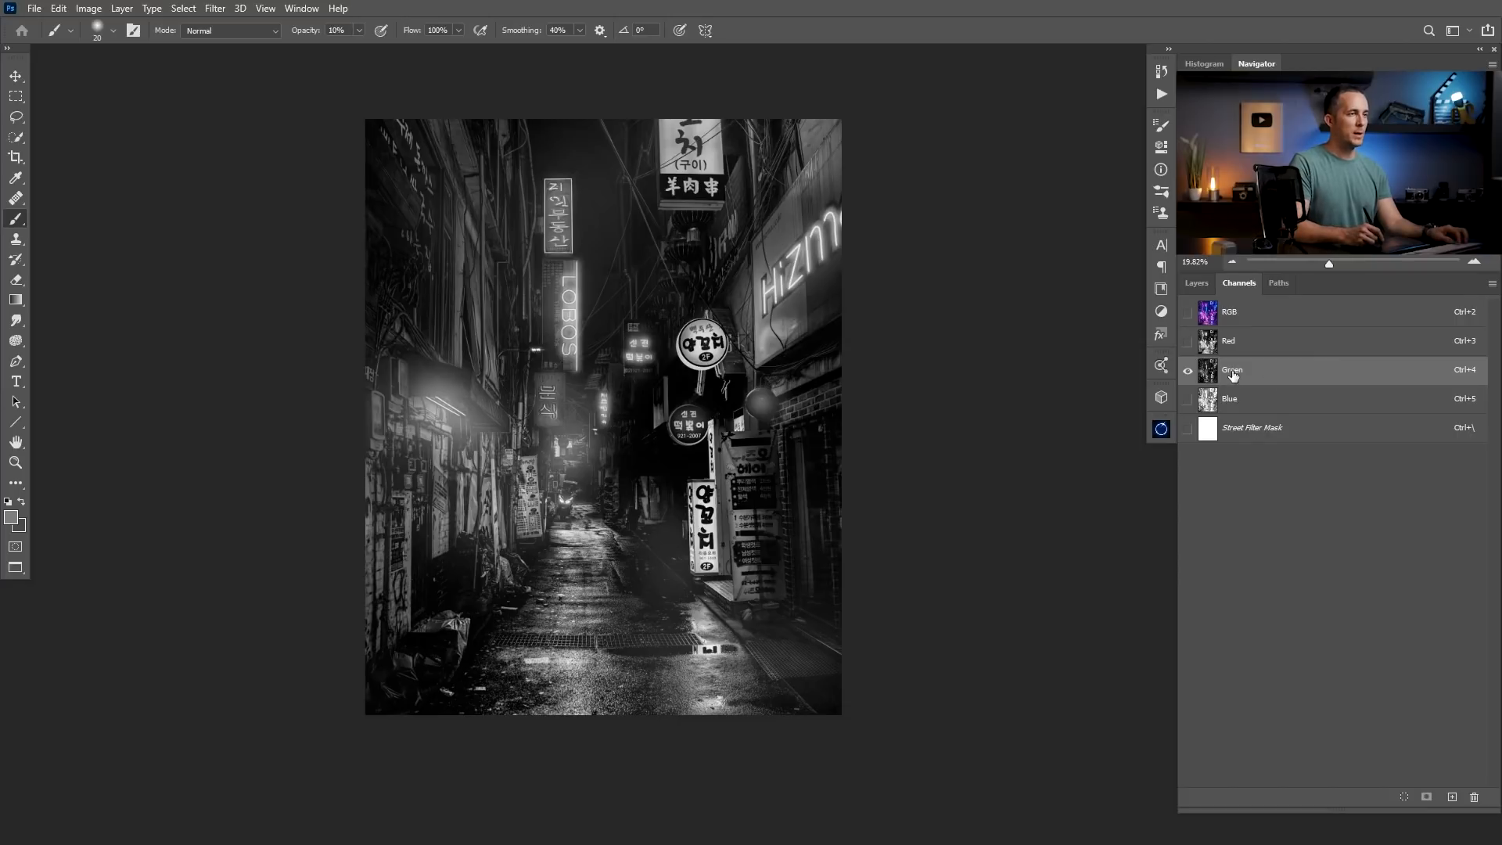
# Duplicate the Green channel, load the copy's bright areas as a selection and return to the full-colour composite and its layers.
pyautogui.moveTo(1240, 373); pyautogui.dragTo(1451, 796)
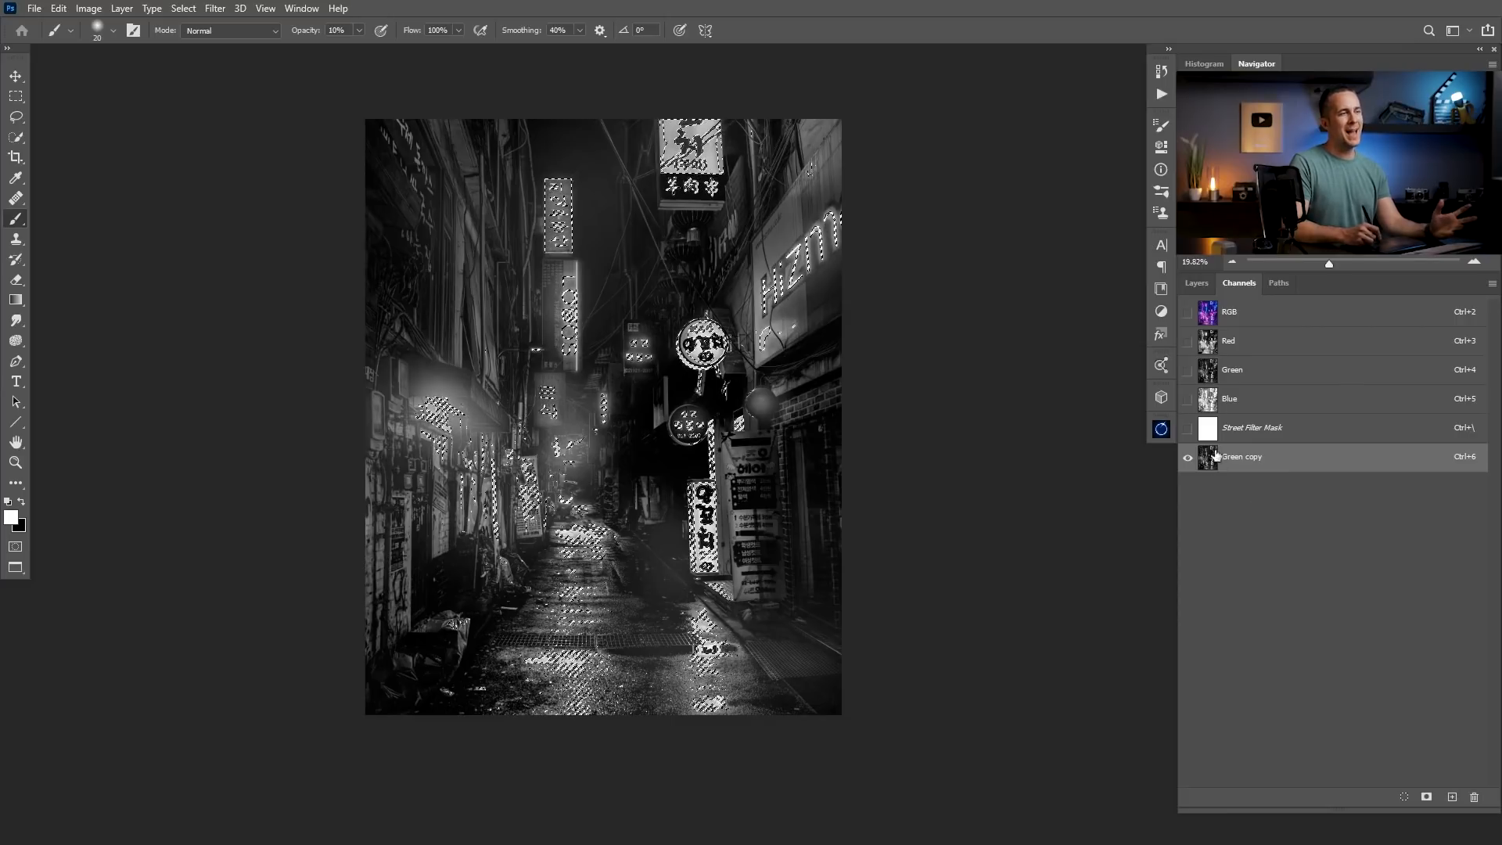
pyautogui.click(1196, 283)
pyautogui.click(1238, 283)
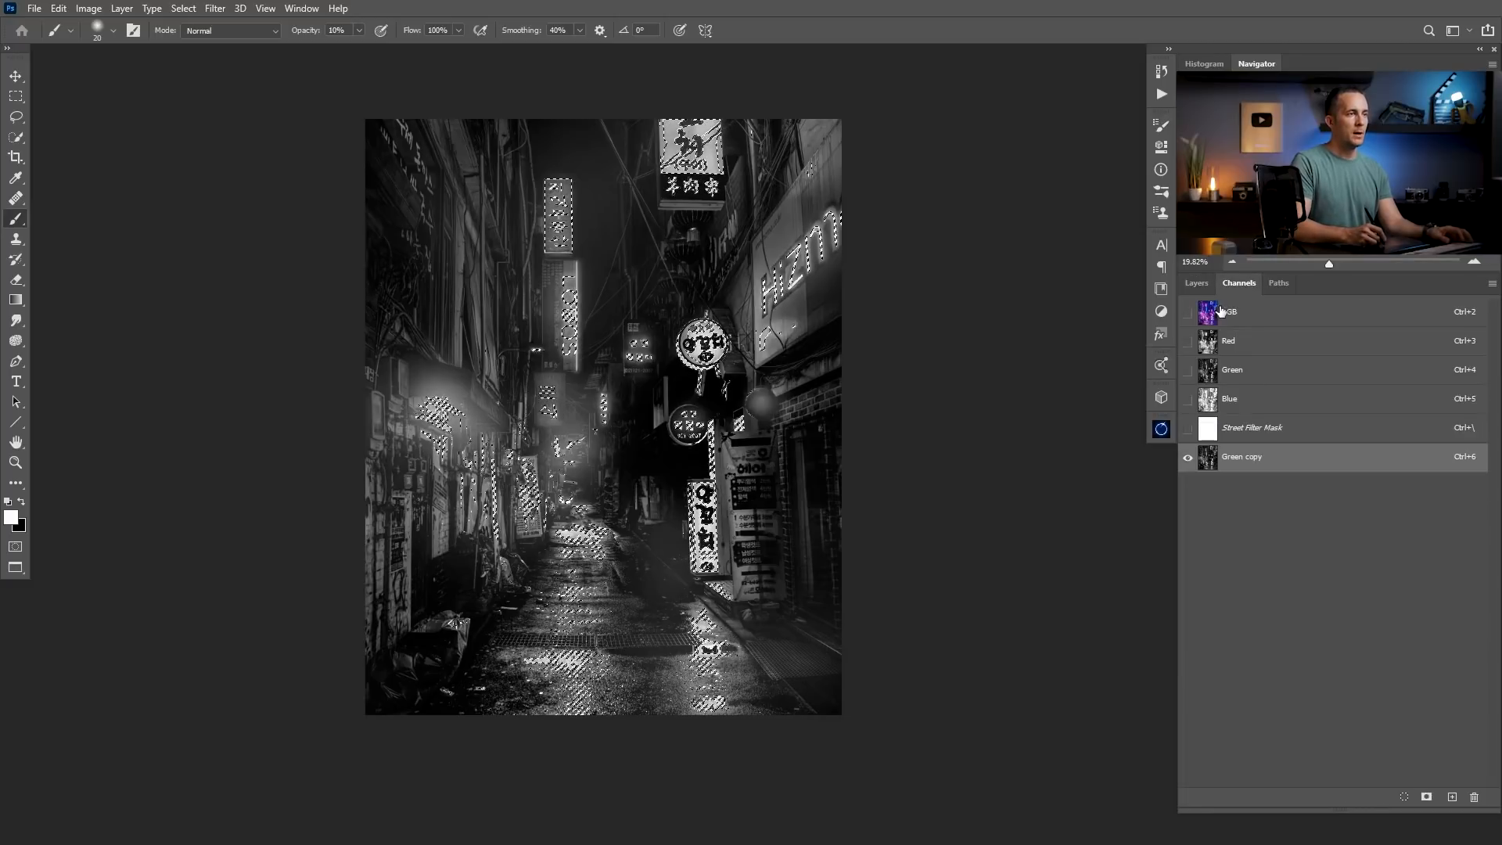
pyautogui.click(1244, 302)
pyautogui.click(1196, 283)
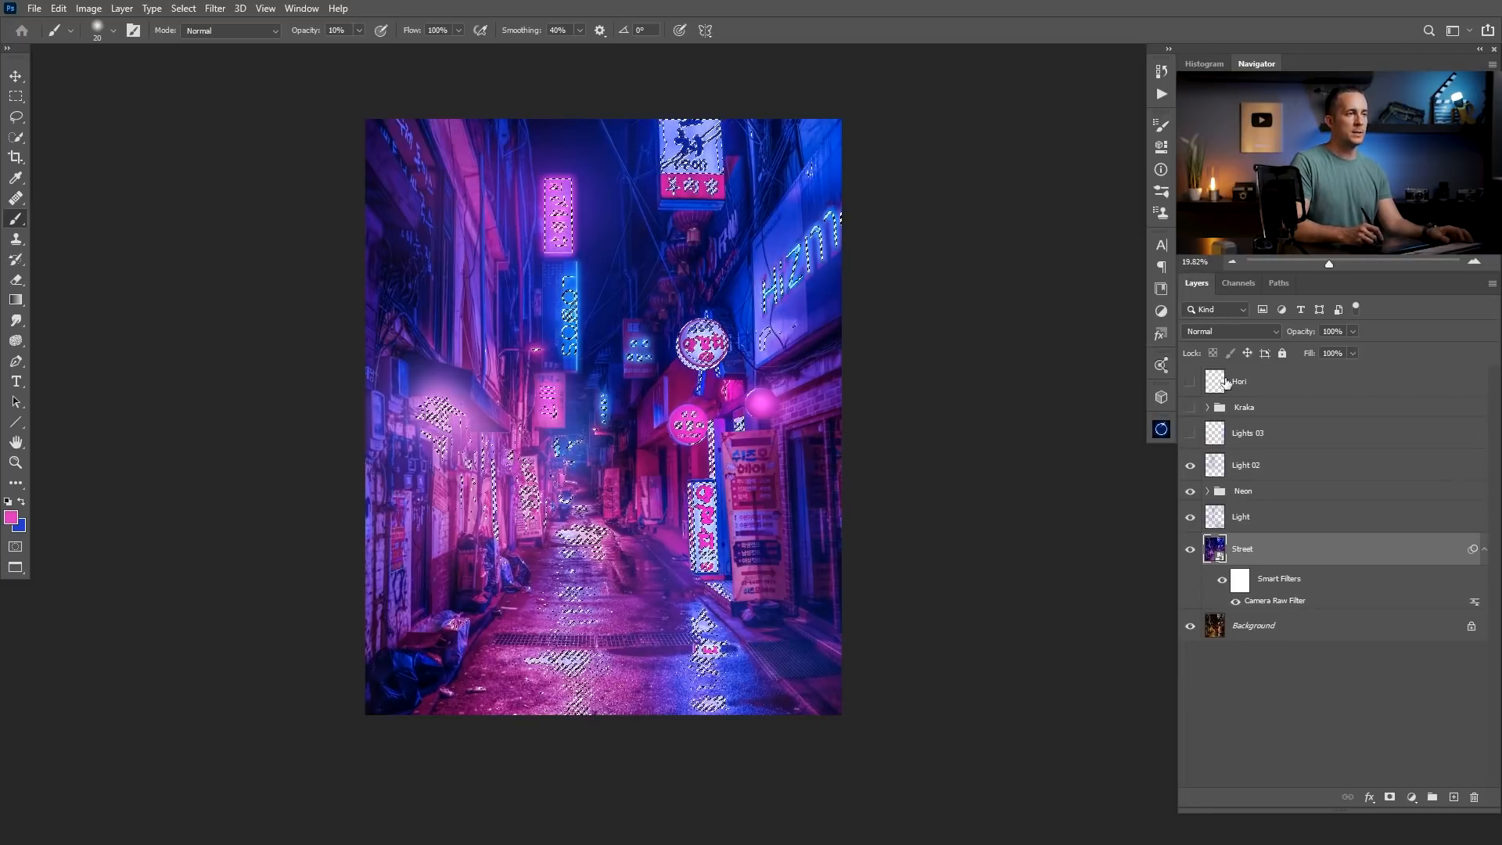
# Add a new layer above Hori and fill everything outside the selected highlights with black.
pyautogui.click(1219, 514)
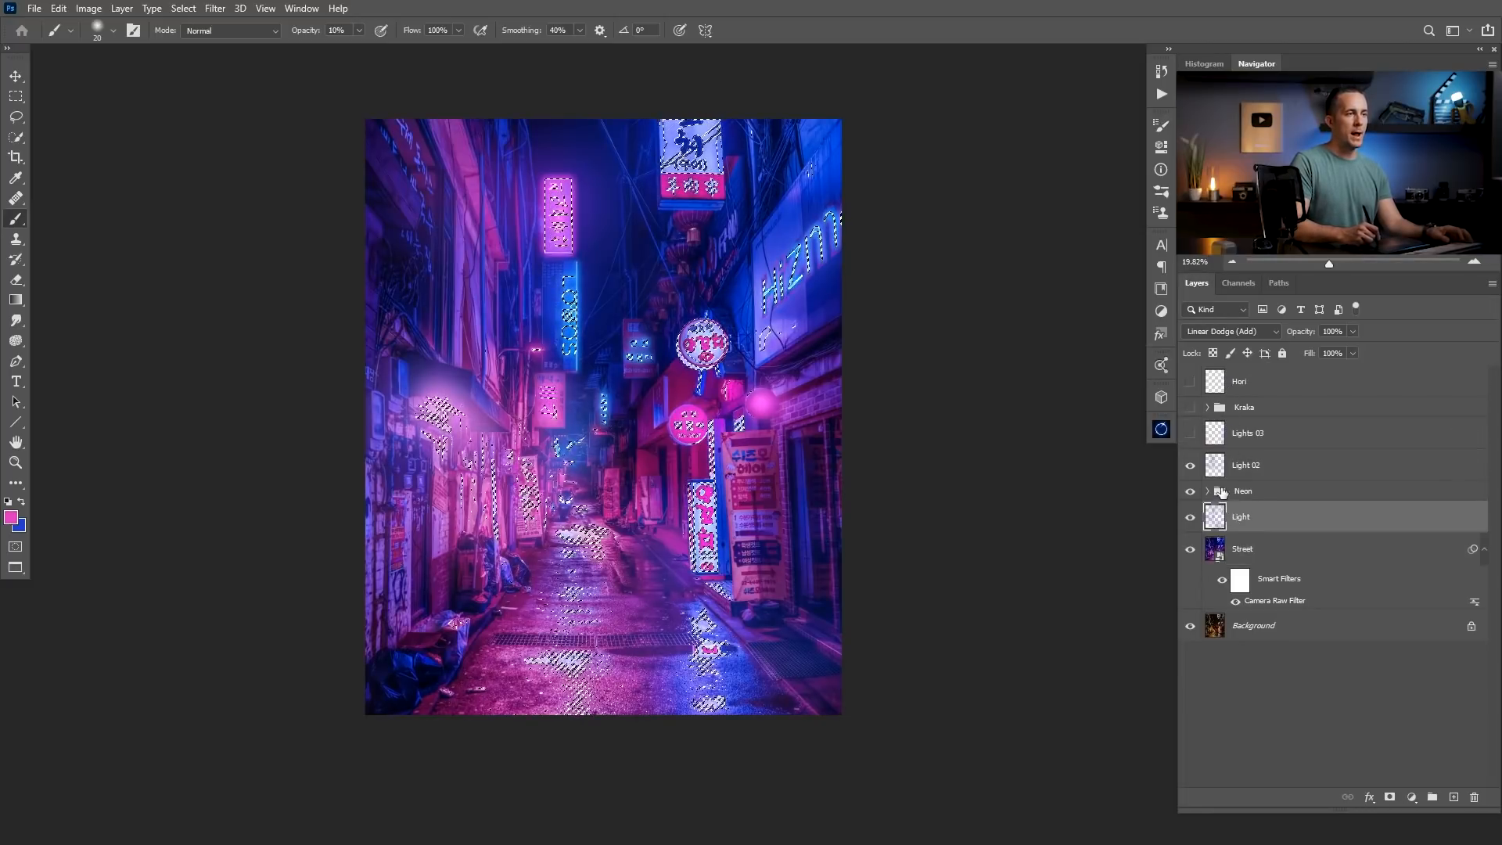
pyautogui.click(1223, 385)
pyautogui.click(1453, 796)
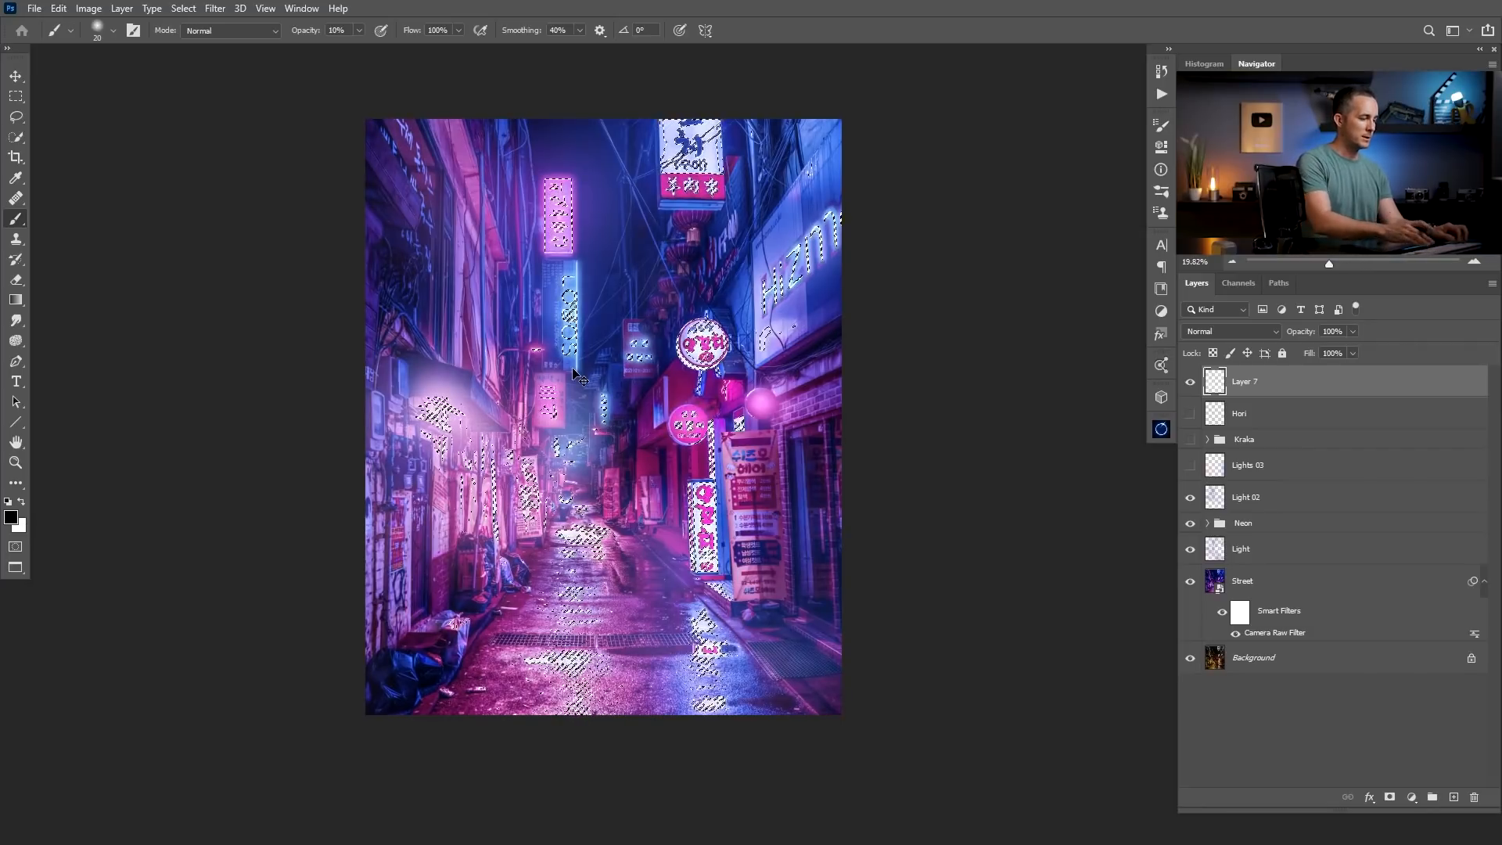
pyautogui.hotkey('ctrl', 'shift', 'i')
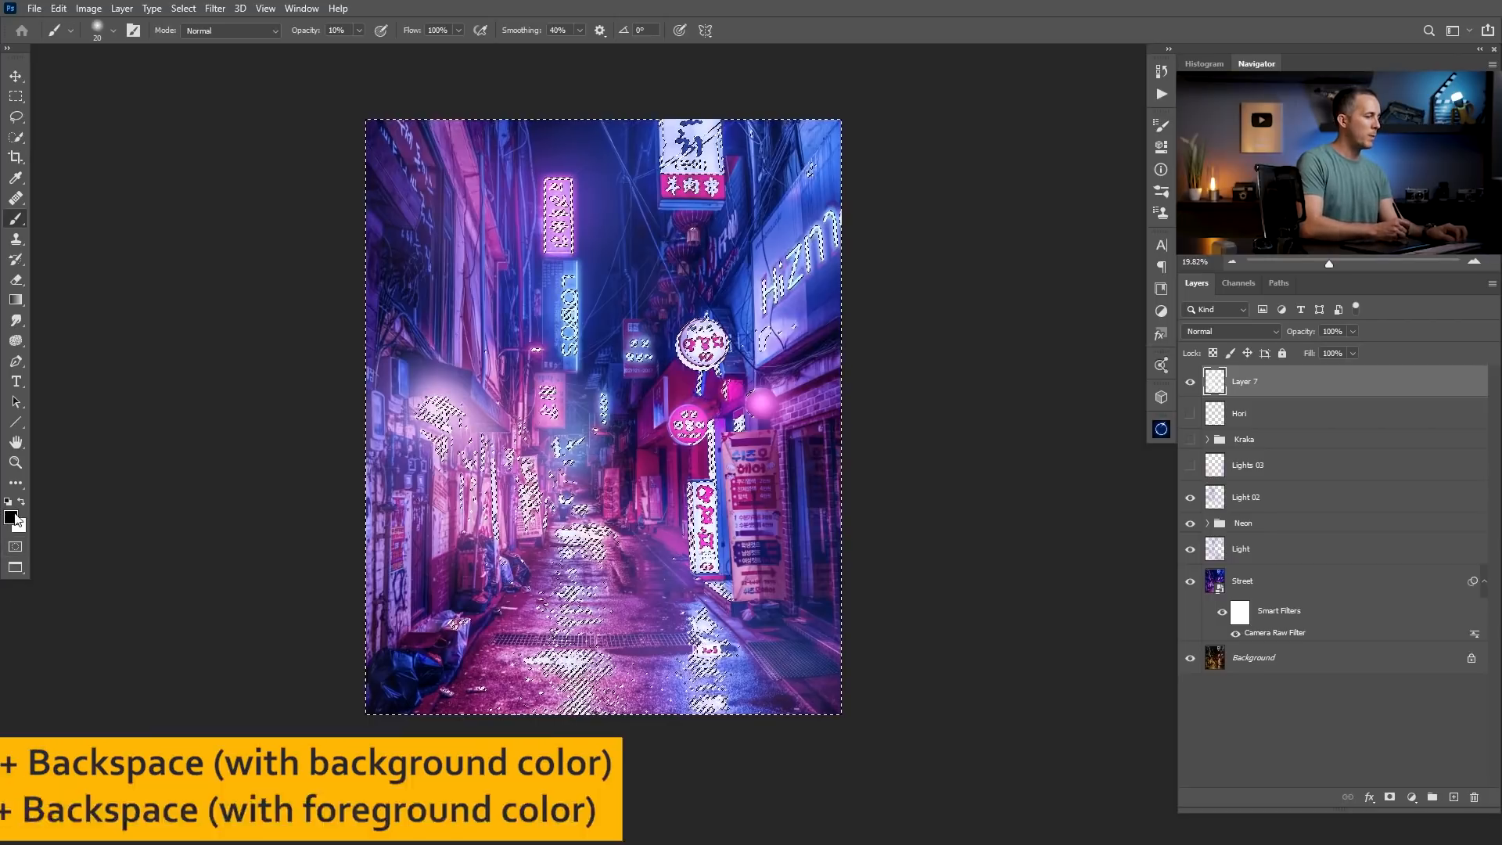
pyautogui.hotkey('alt', 'BackSpace')
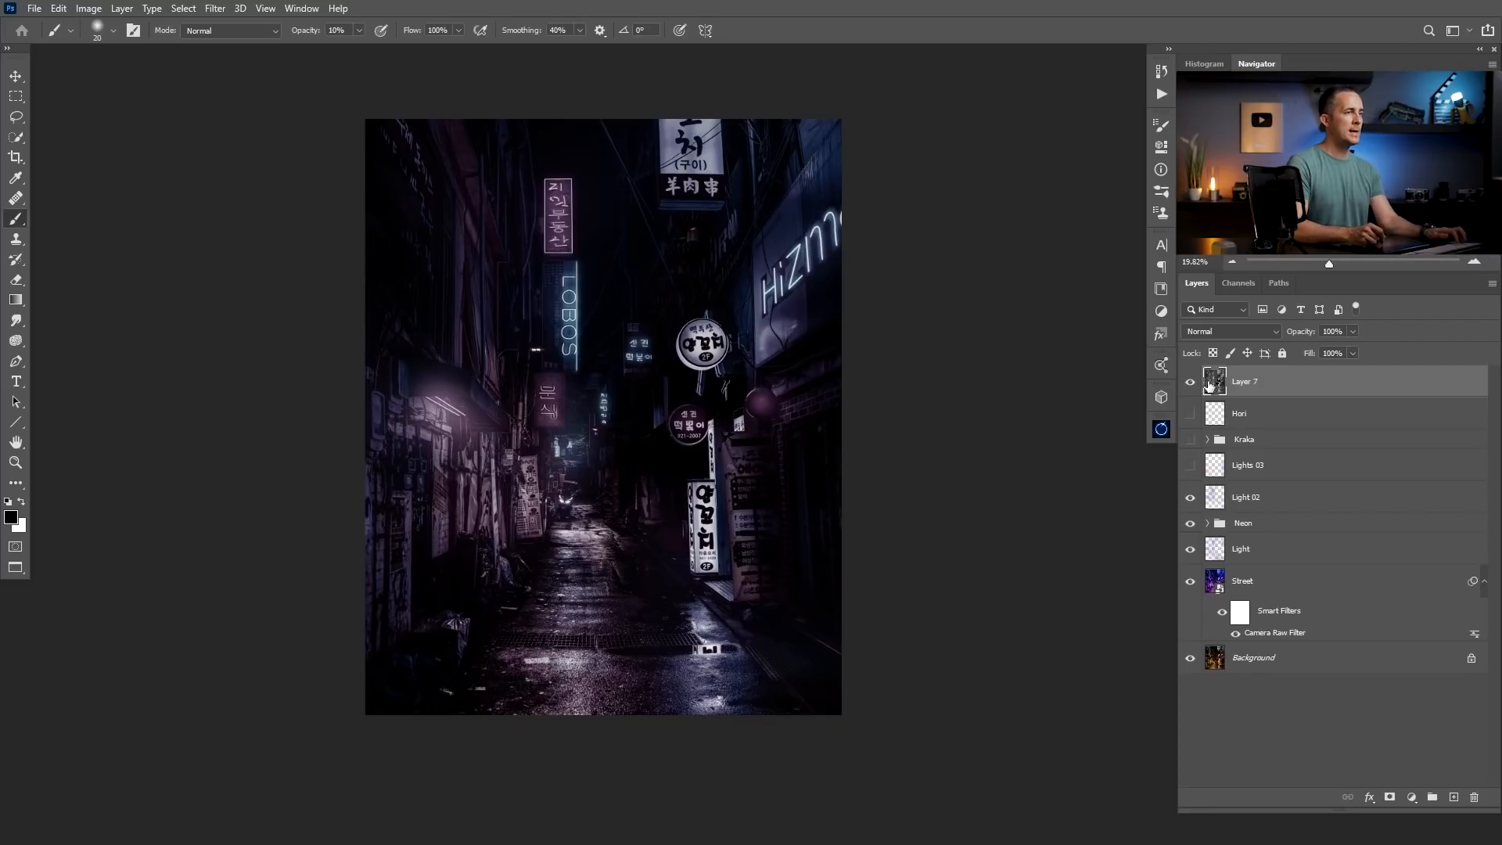
# Set the black-filled Layer 7 to Luminosity blending at 16% opacity, and show the Kraka group again.
pyautogui.click(1250, 329)
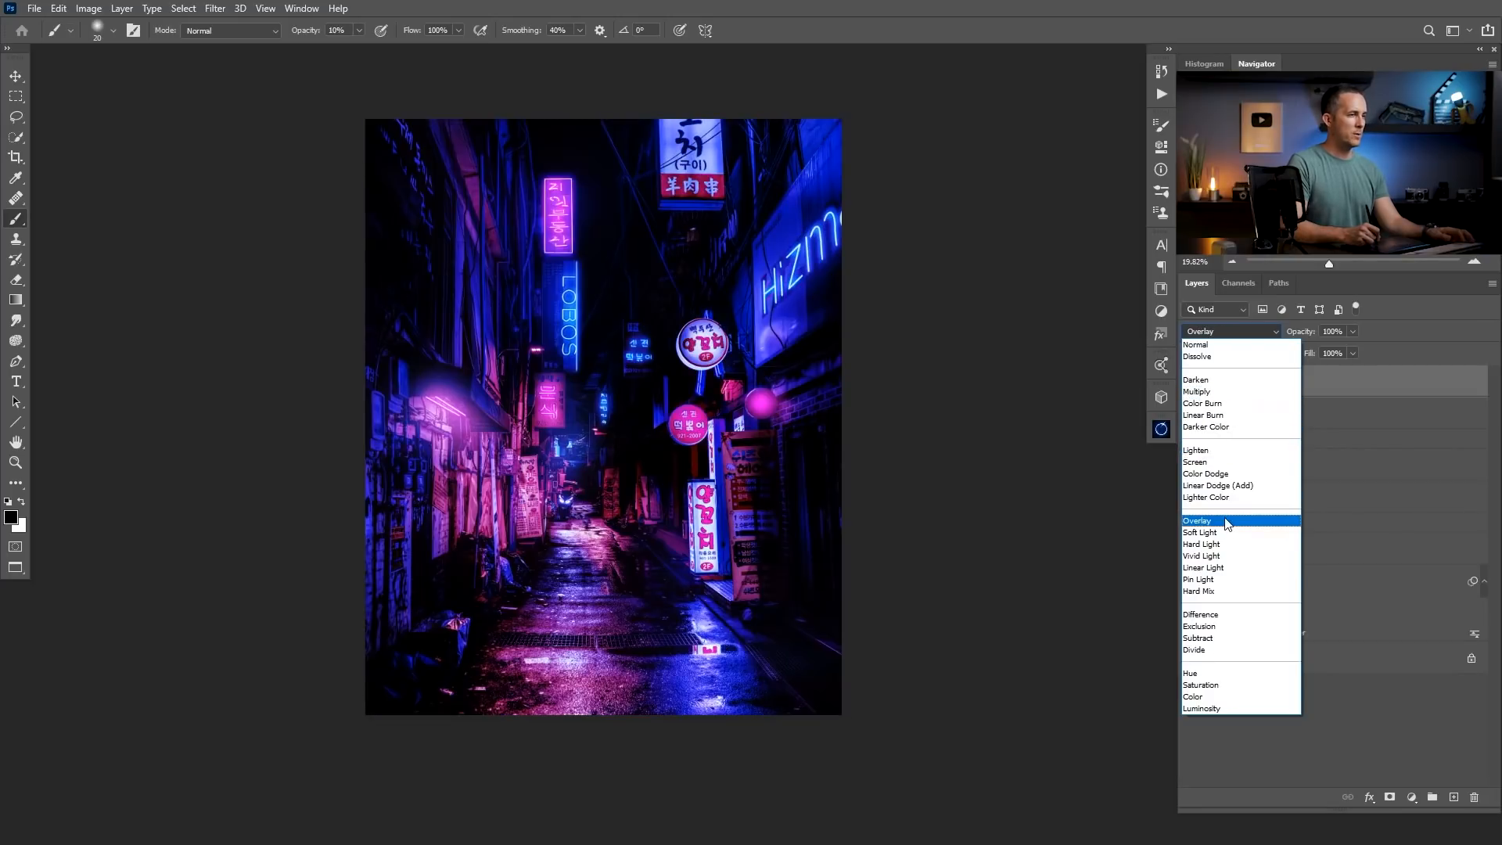
pyautogui.click(1227, 707)
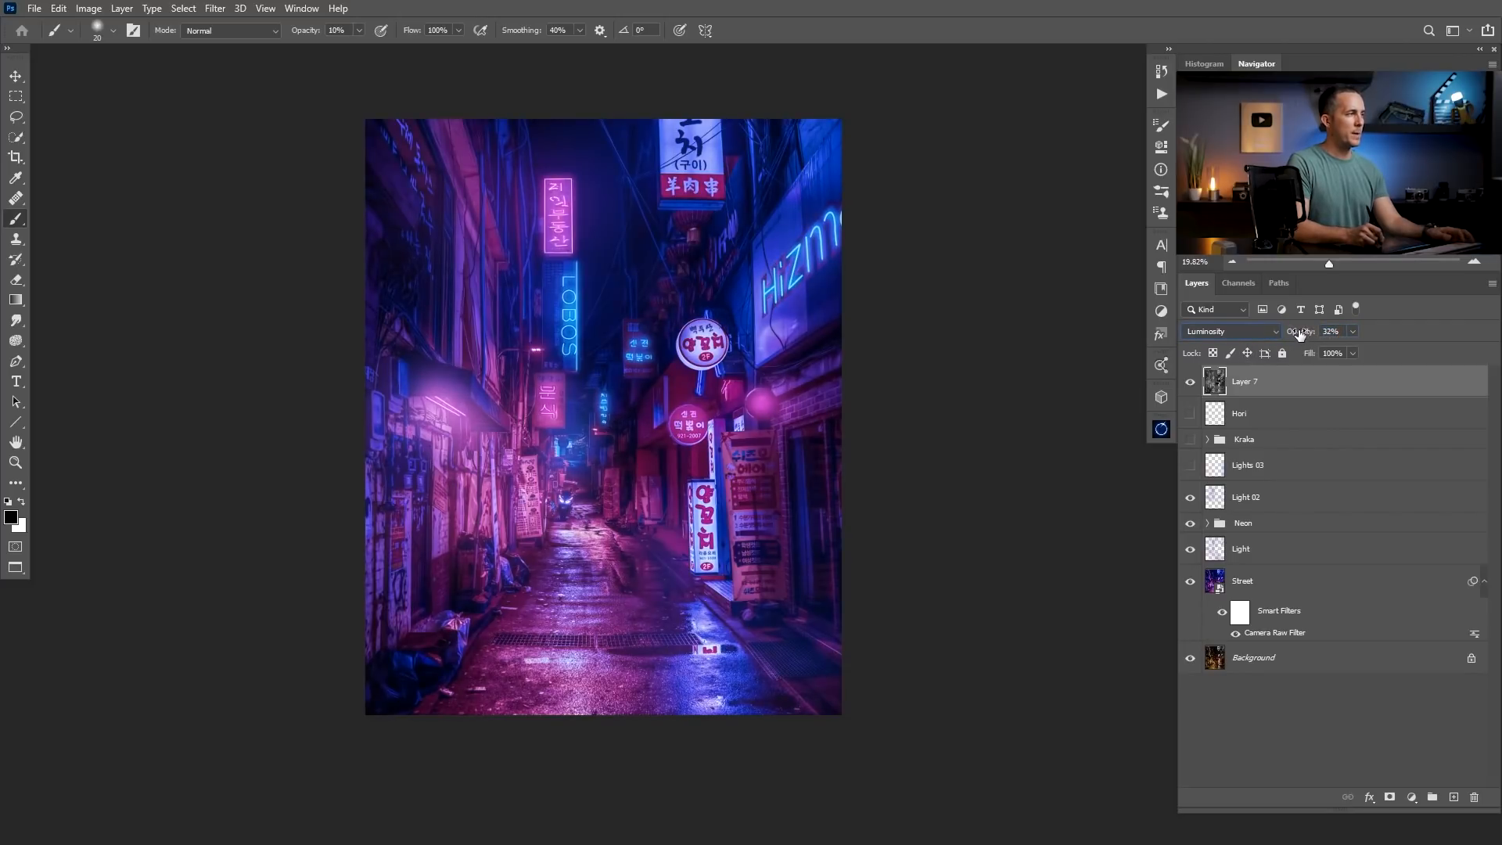
pyautogui.moveTo(1302, 332); pyautogui.dragTo(1304, 332)
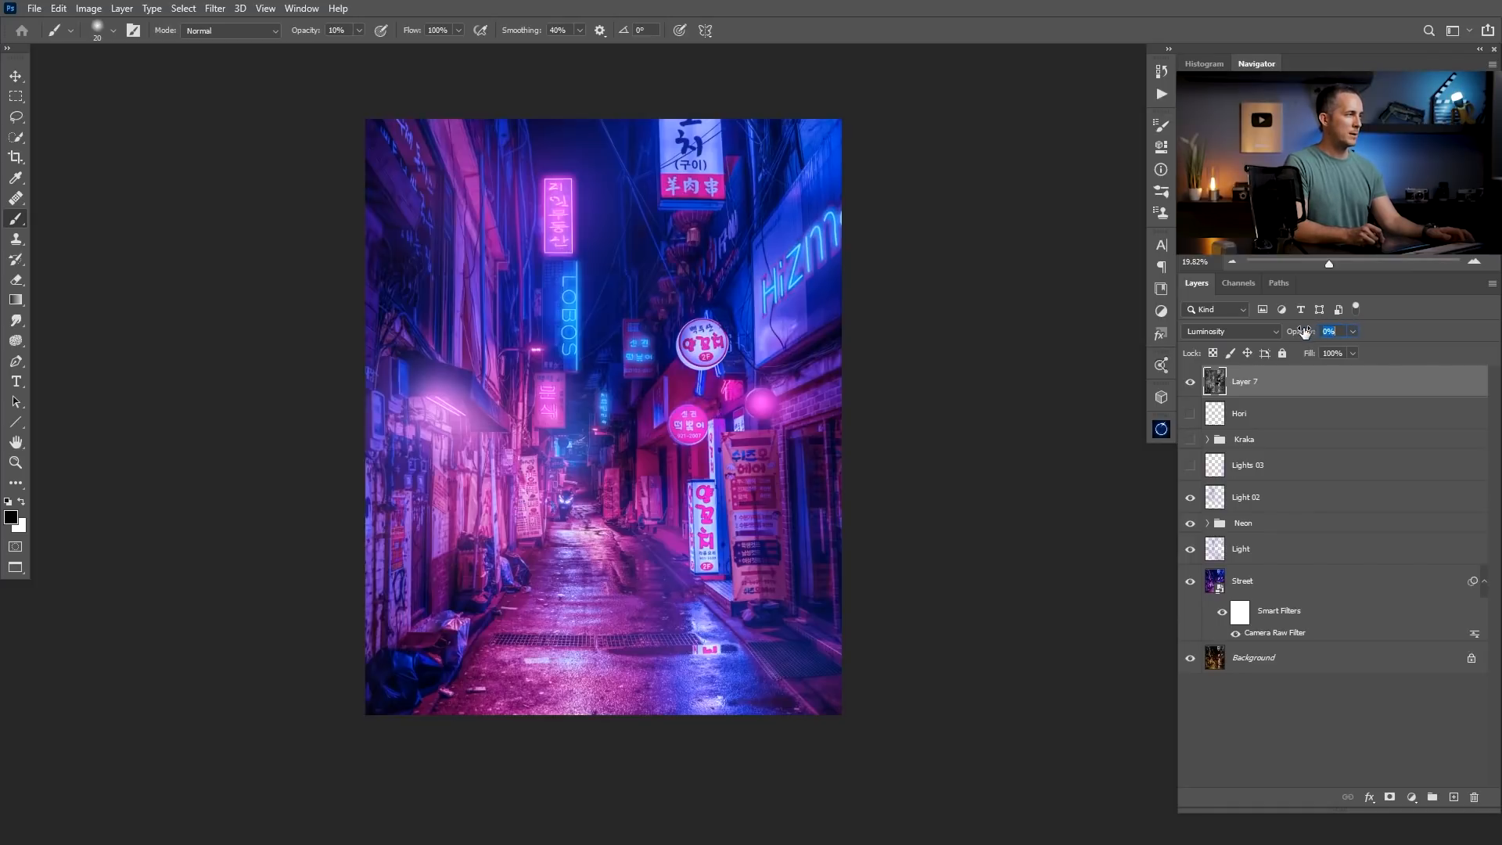
pyautogui.moveTo(1304, 332); pyautogui.dragTo(1307, 333)
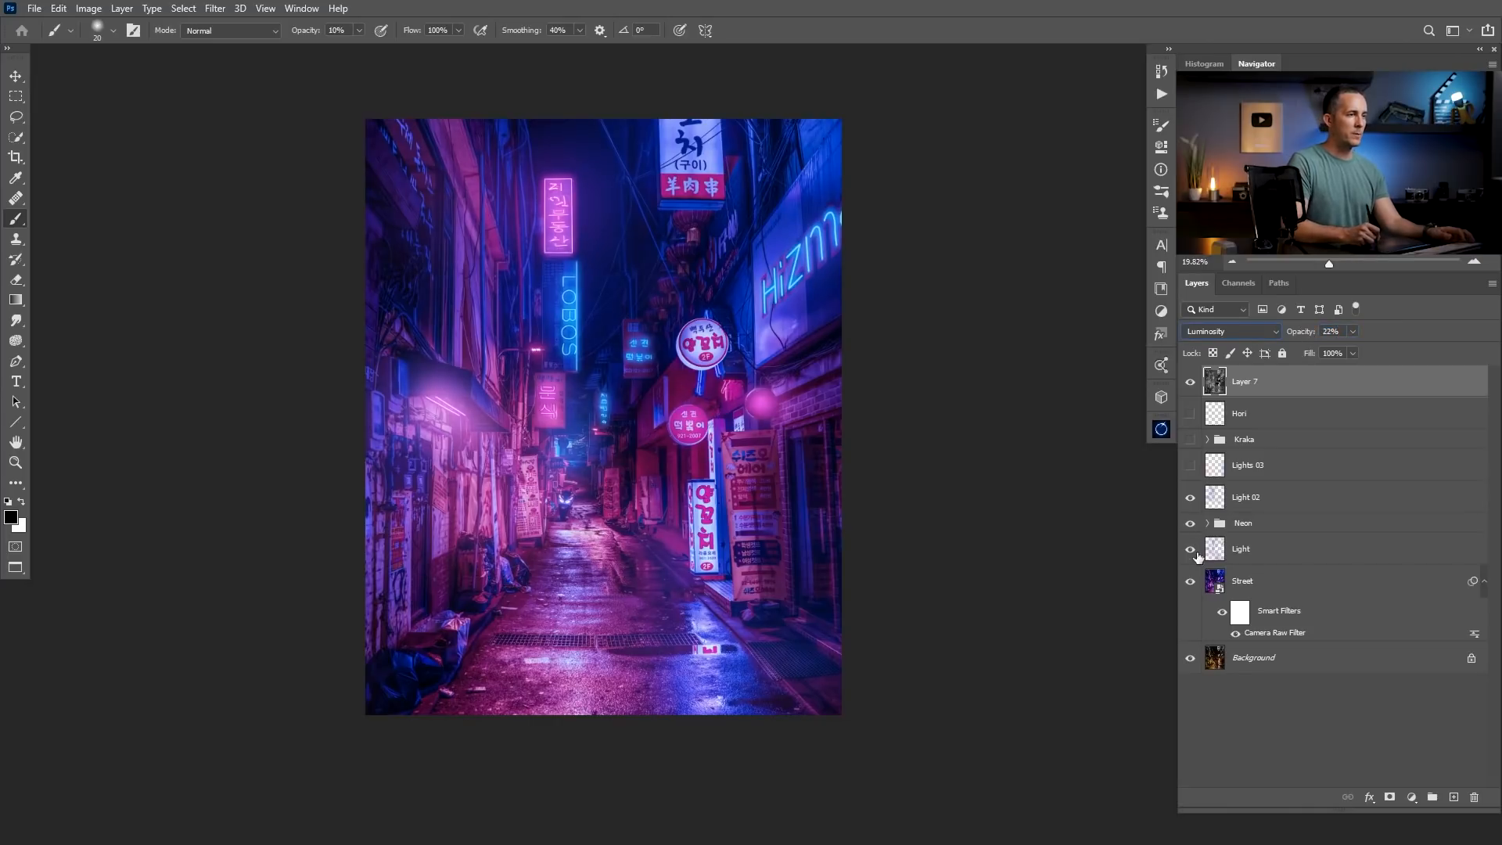
pyautogui.click(1190, 440)
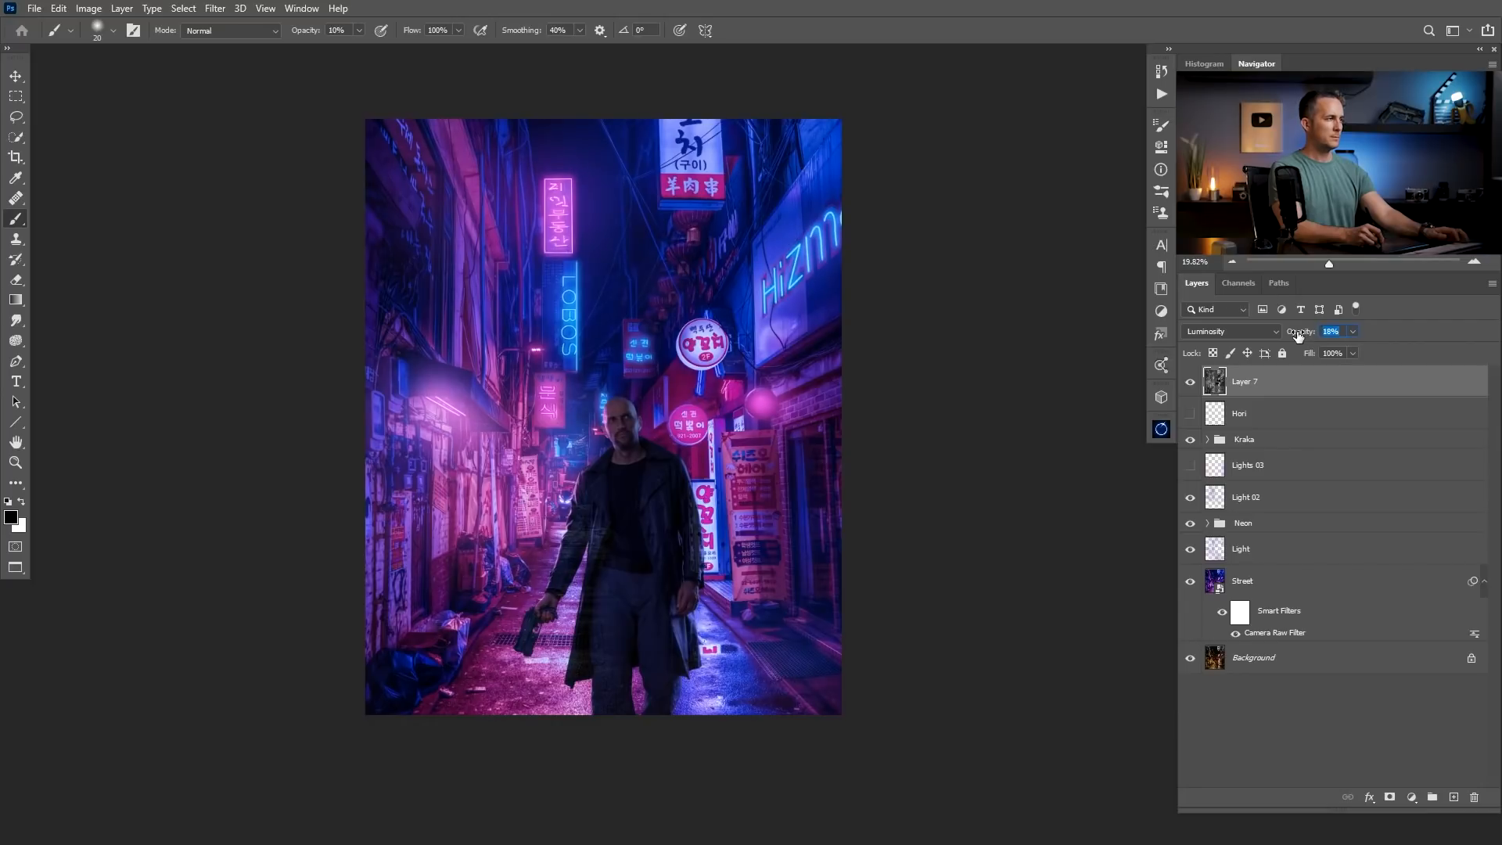
pyautogui.moveTo(1297, 335); pyautogui.dragTo(1301, 334)
# Add a clipped Curves adjustment above Layer 6 in the Kraka group, raising the midtones from input 94 to output 136.
pyautogui.click(1206, 439)
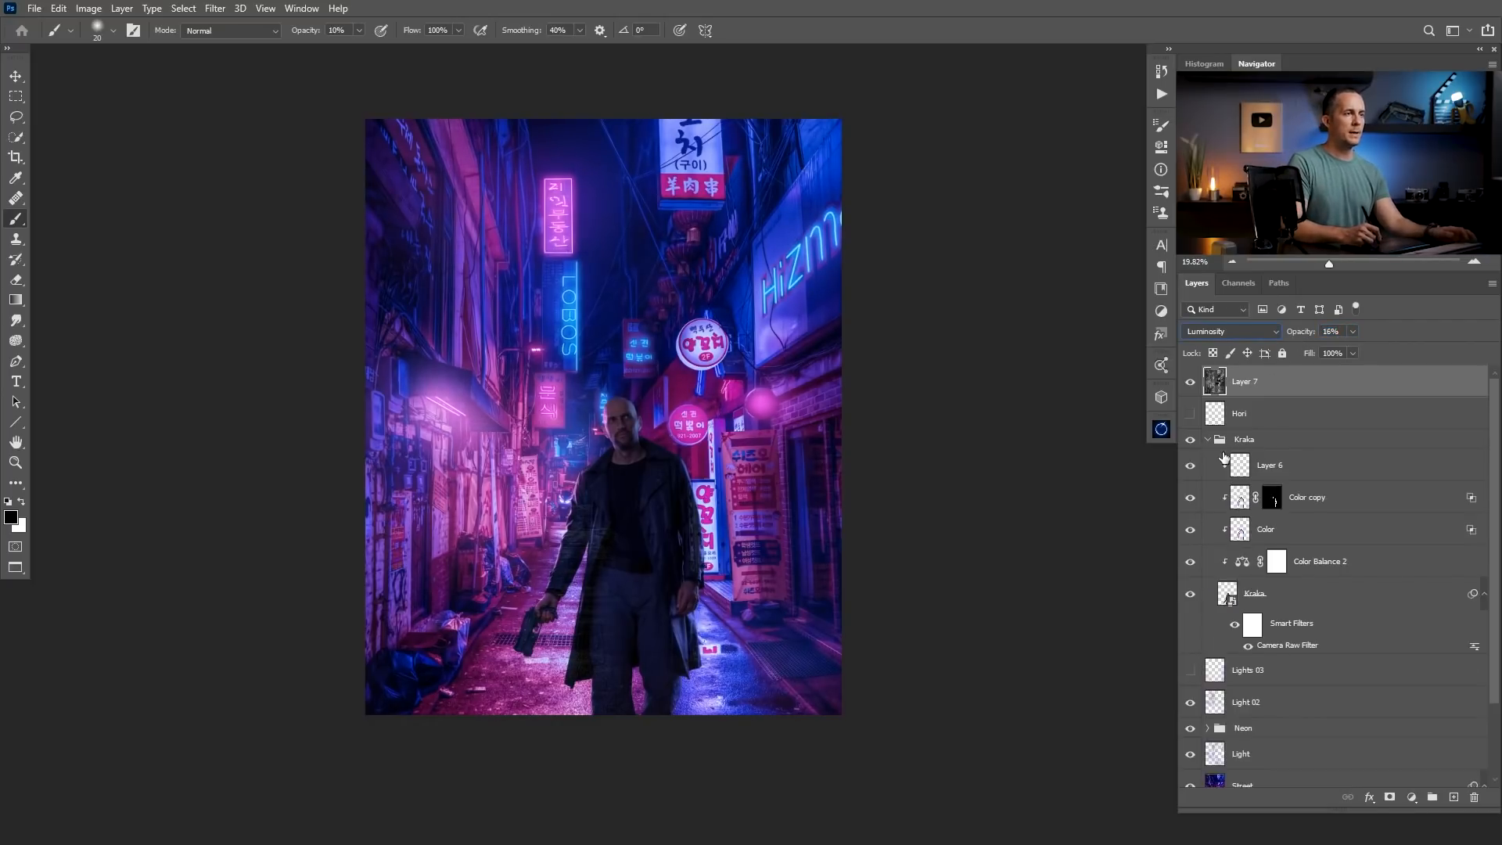
pyautogui.click(1267, 466)
pyautogui.click(1412, 796)
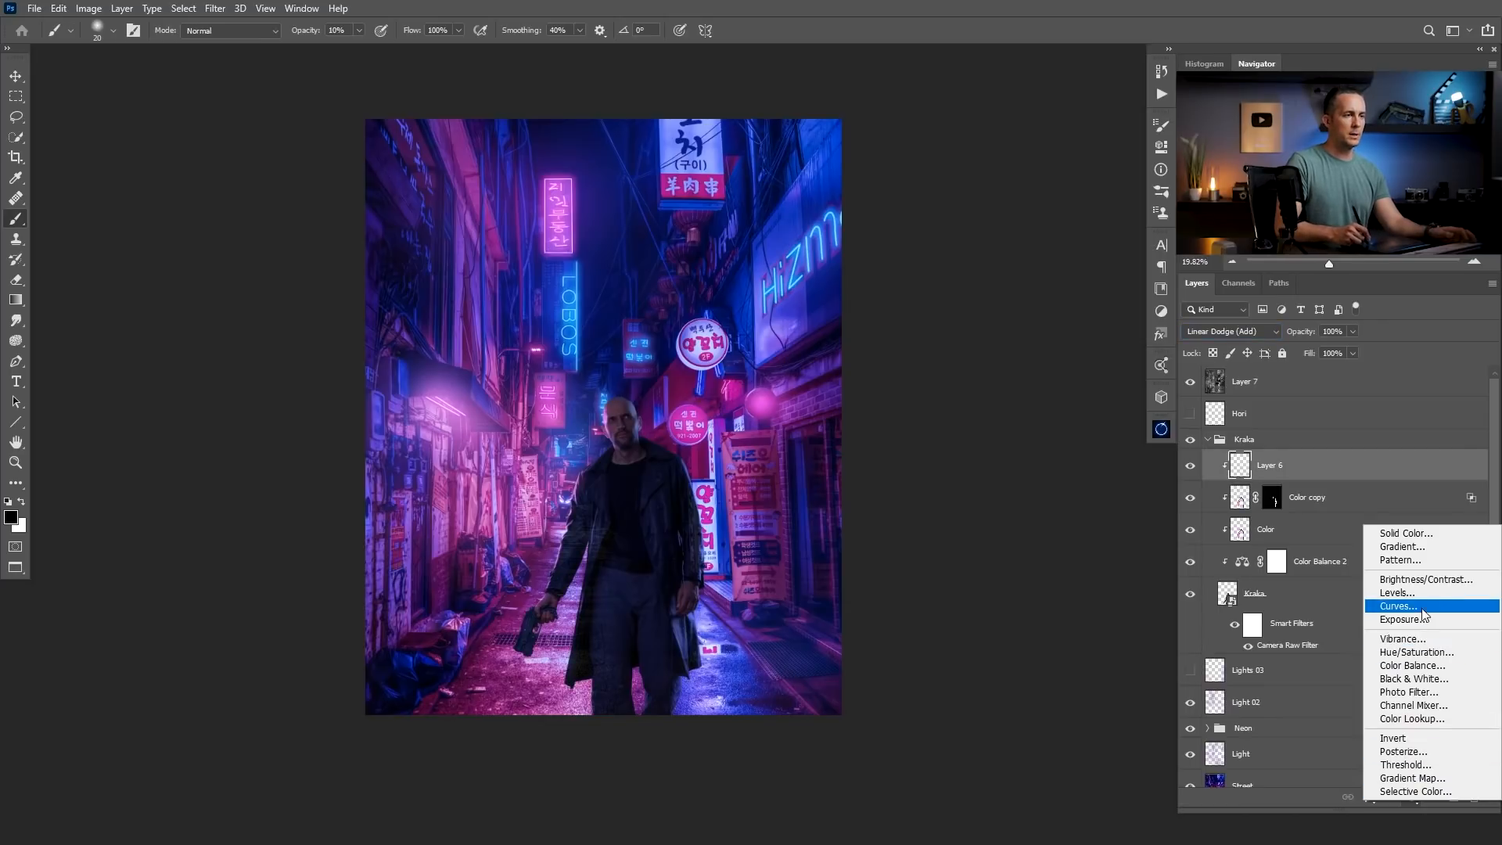
pyautogui.click(1389, 615)
pyautogui.click(1024, 412)
pyautogui.moveTo(1023, 304); pyautogui.dragTo(1023, 278)
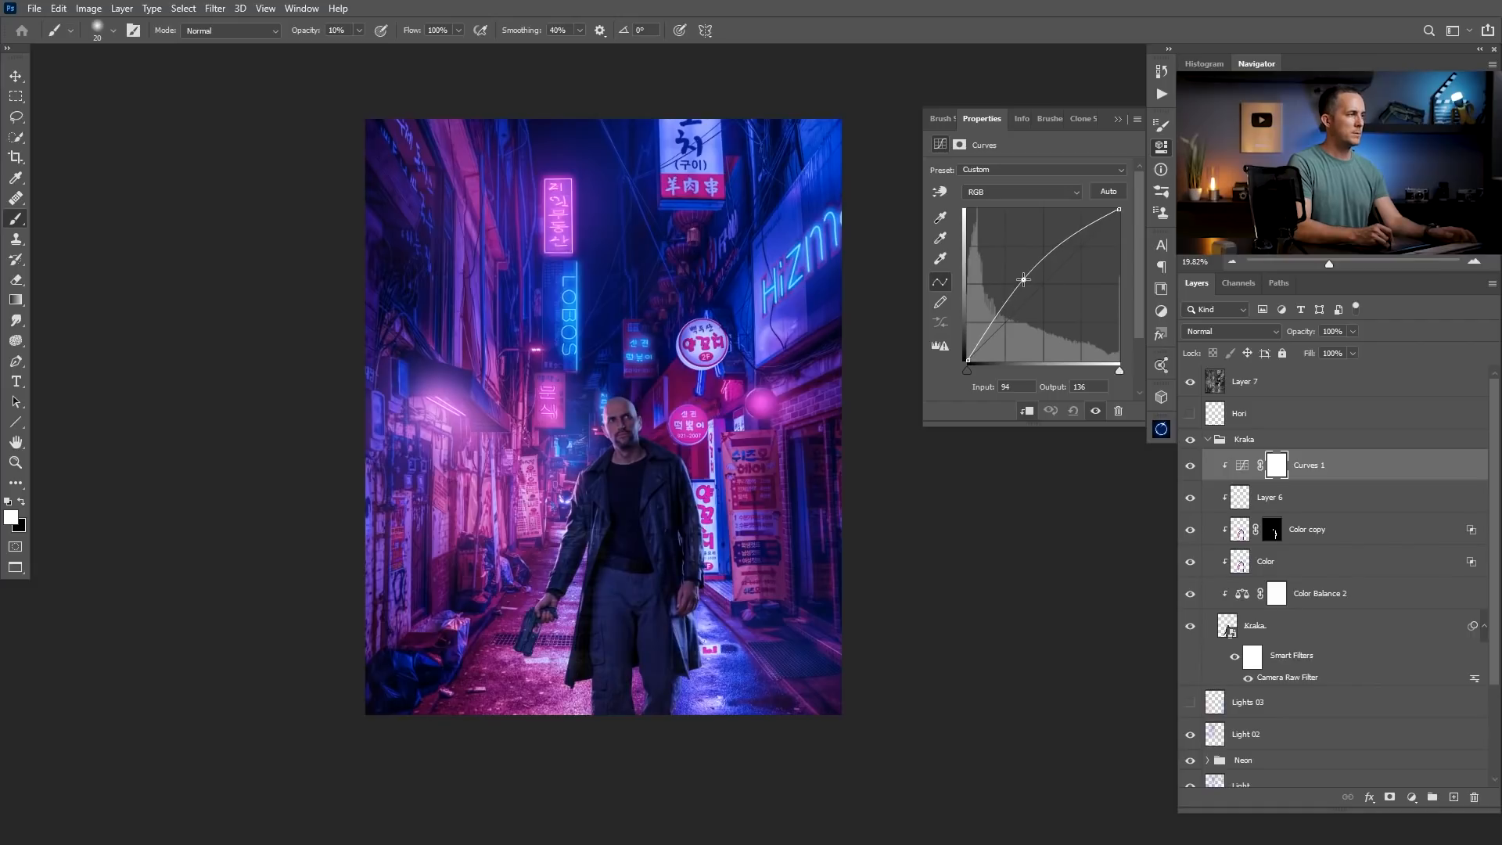
# Invert the Curves 1 layer mask to black to hide the brightening.
pyautogui.click(1275, 467)
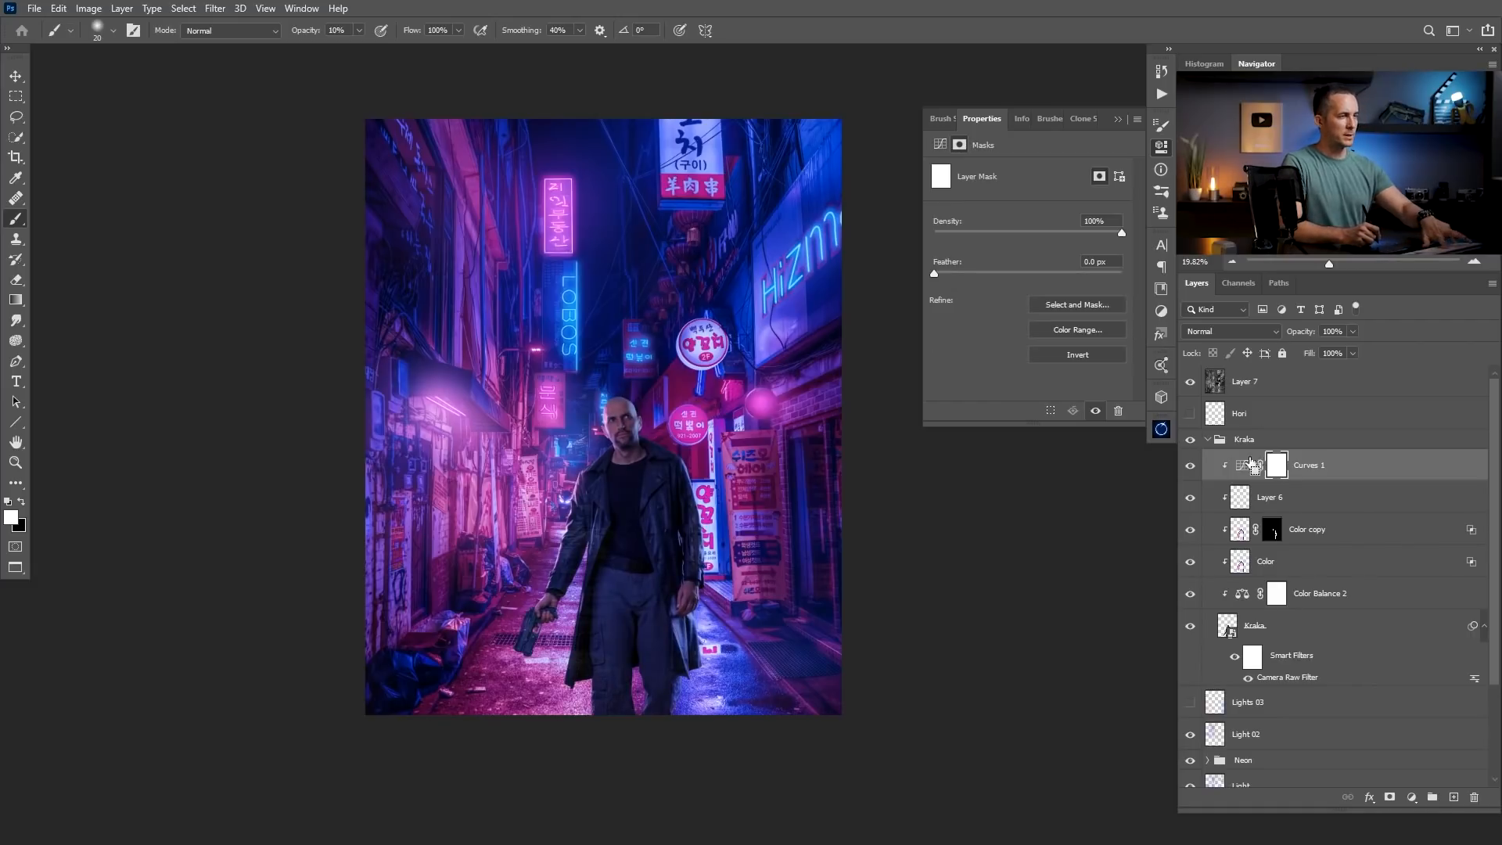
pyautogui.hotkey('ctrl', 'i')
pyautogui.click(1118, 119)
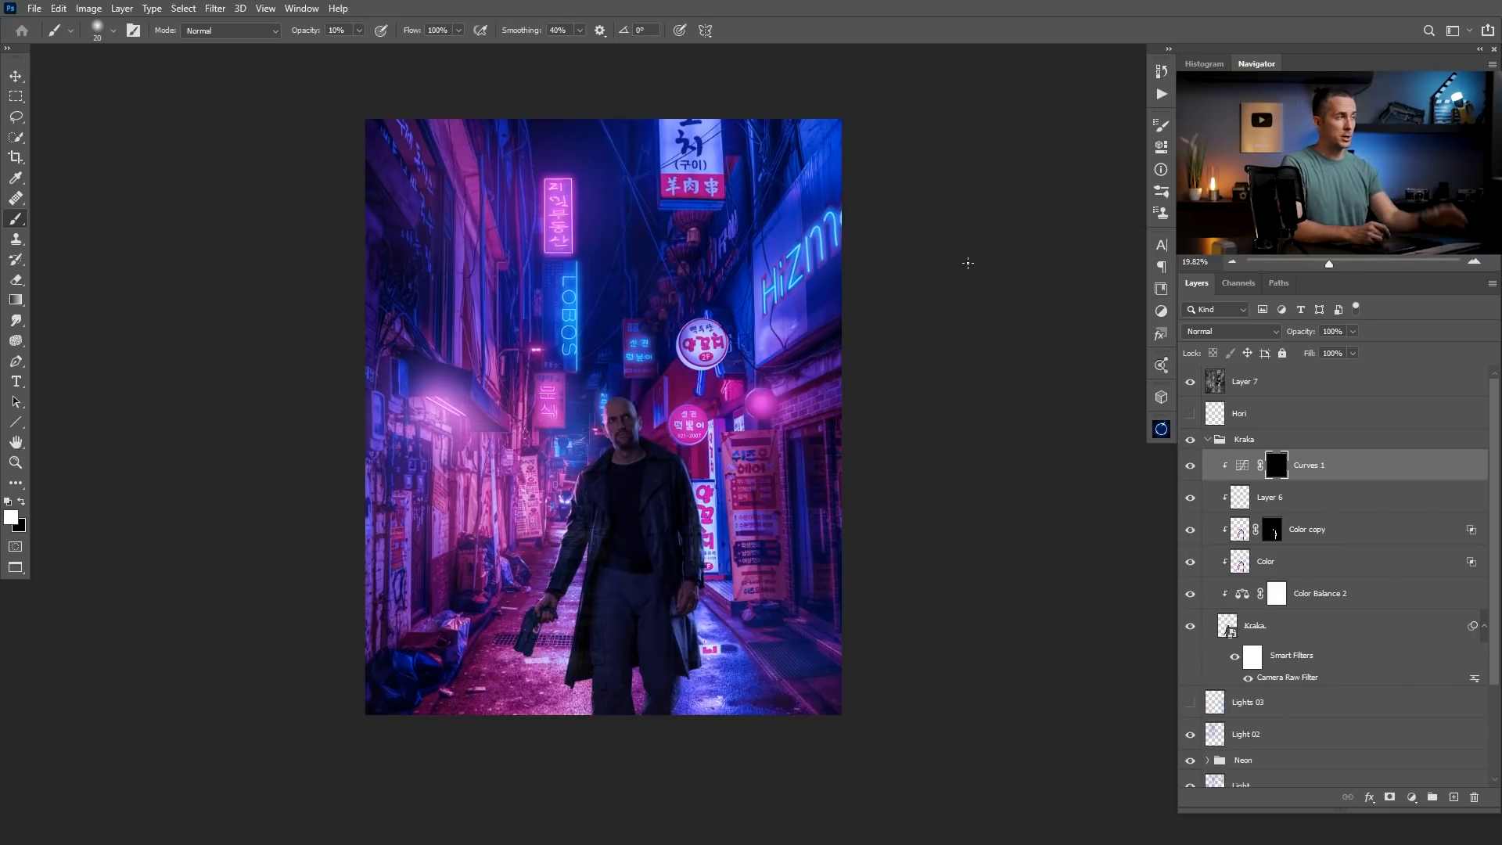
# Paint white on the Curves 1 mask over the man's face with a small soft brush at 10% opacity.
pyautogui.moveTo(612, 435); pyautogui.dragTo(670, 434)
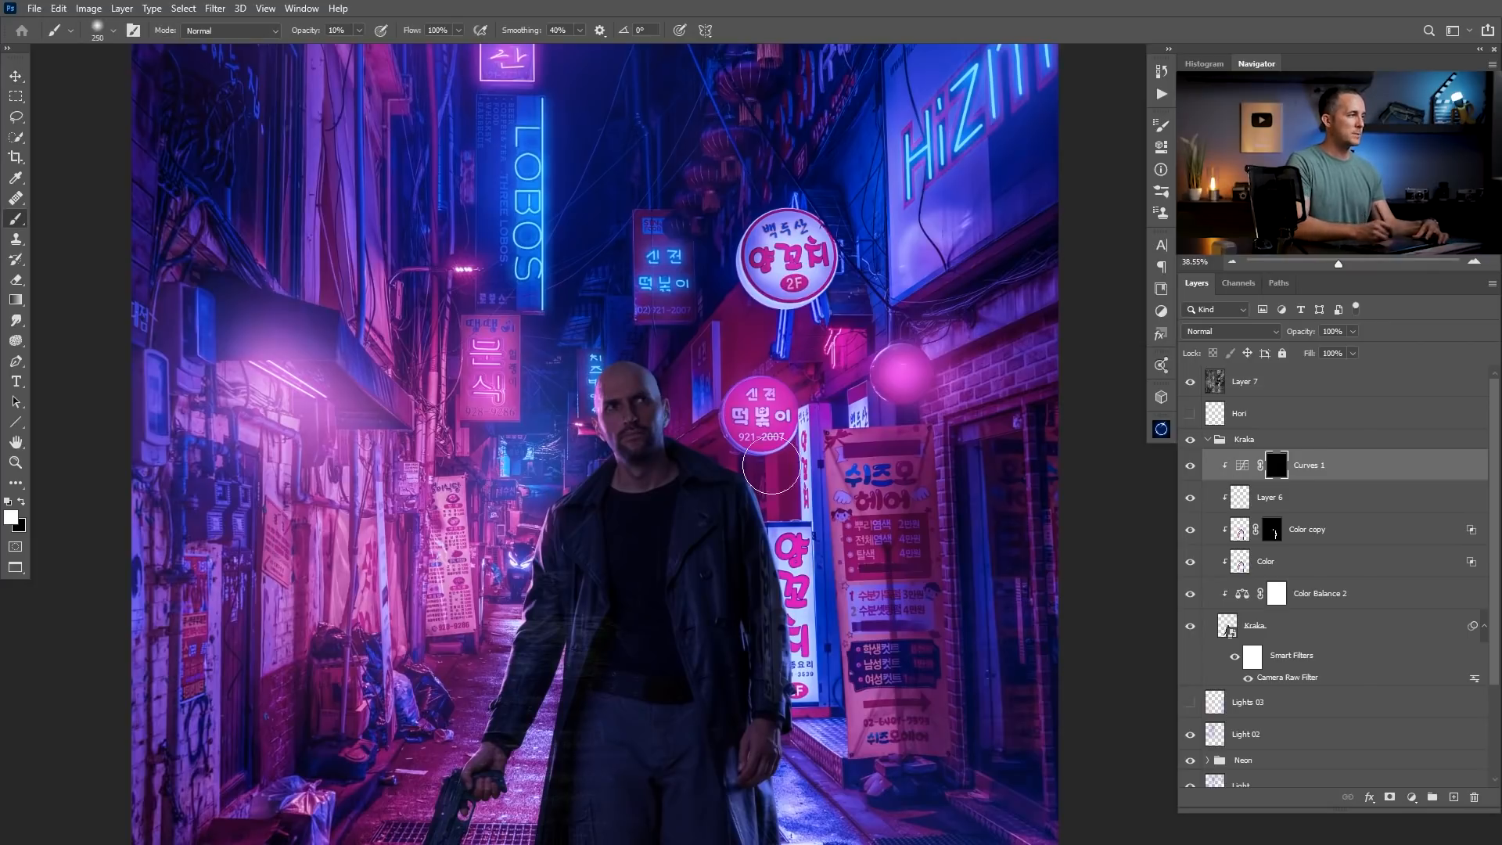
pyautogui.press(']')
pyautogui.press(']')
pyautogui.rightClick(642, 414)
pyautogui.click(724, 341)
pyautogui.click(929, 20)
pyautogui.press(']')
pyautogui.press('[')
pyautogui.press('[')
pyautogui.press('[')
pyautogui.press(']')
pyautogui.moveTo(640, 397)
pyautogui.mouseDown()
pyautogui.moveTo(638, 474)
pyautogui.moveTo(634, 457)
pyautogui.mouseUp()
pyautogui.press('[')
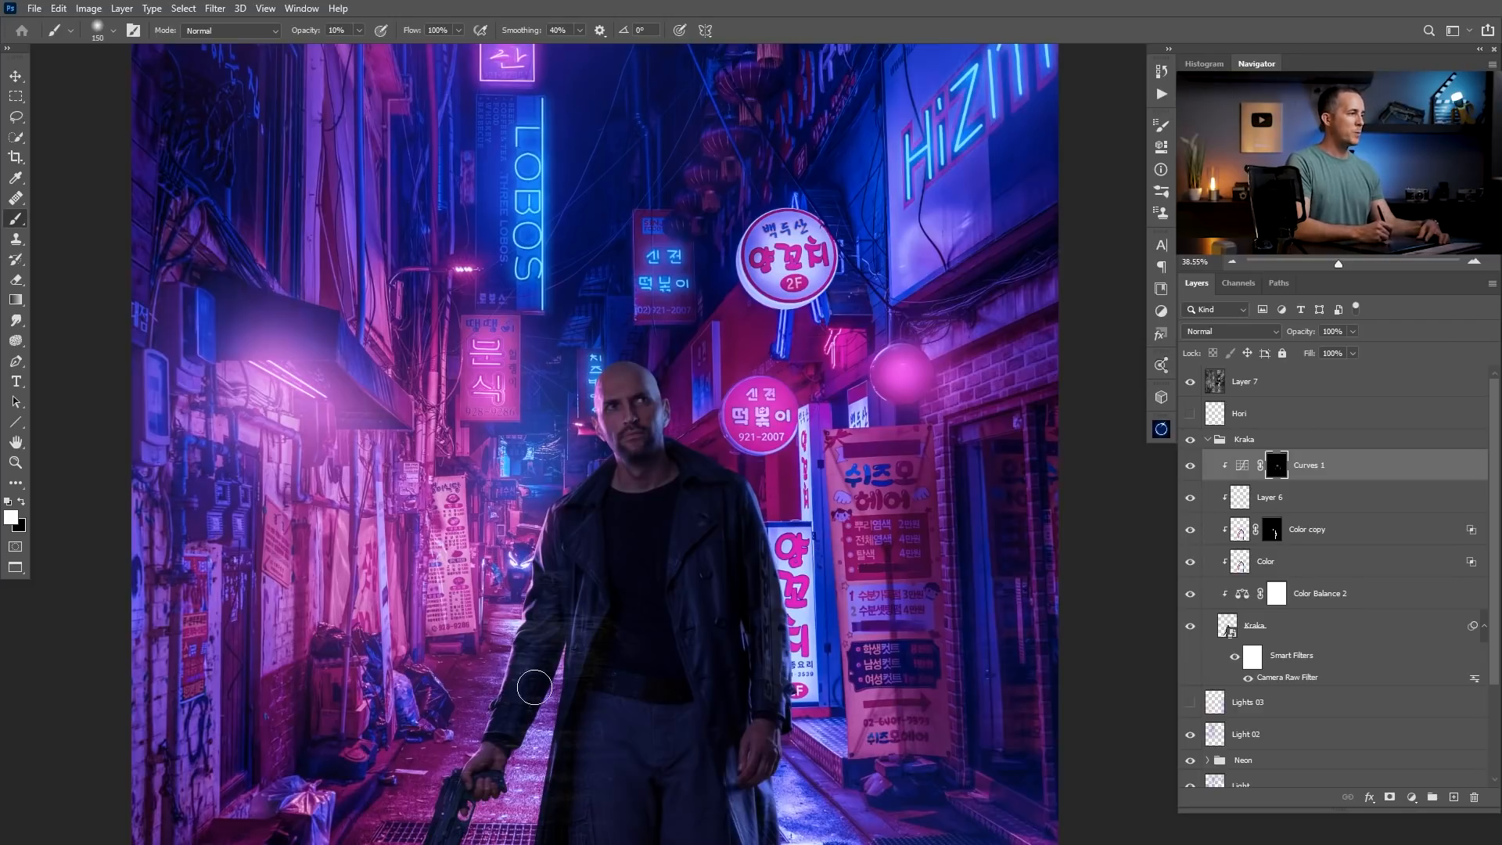
# Paint white on the Curves 1 mask along the man's arms, coat edges and head with a 400 px brush.
pyautogui.press(']')
pyautogui.press(']')
pyautogui.press(']')
pyautogui.press(']')
pyautogui.press(']')
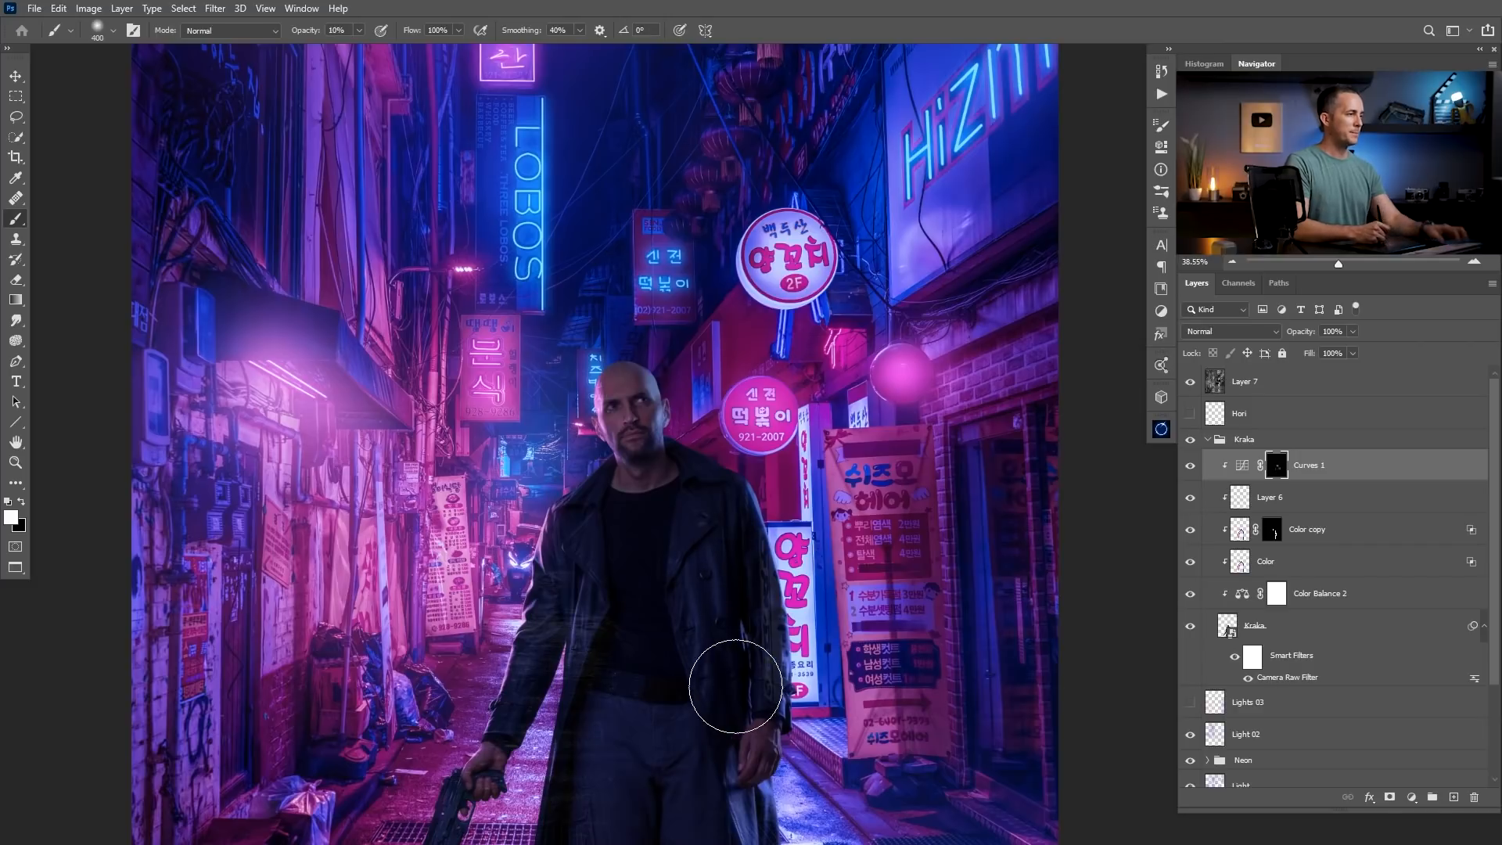
pyautogui.scroll(-4, 703, 696)
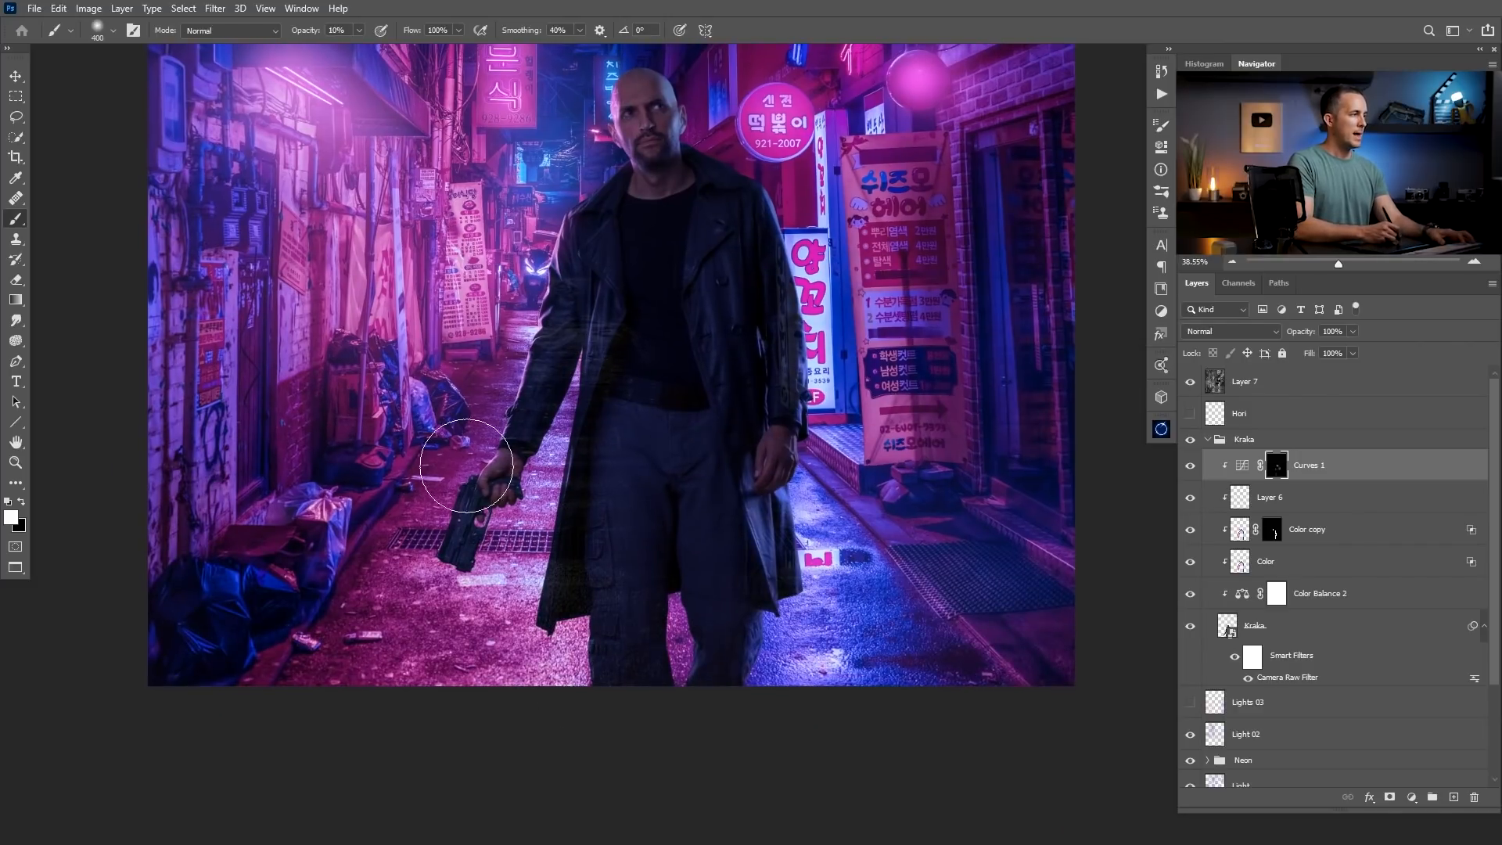
pyautogui.moveTo(526, 191)
pyautogui.mouseDown()
pyautogui.moveTo(482, 488)
pyautogui.moveTo(487, 476)
pyautogui.mouseUp()
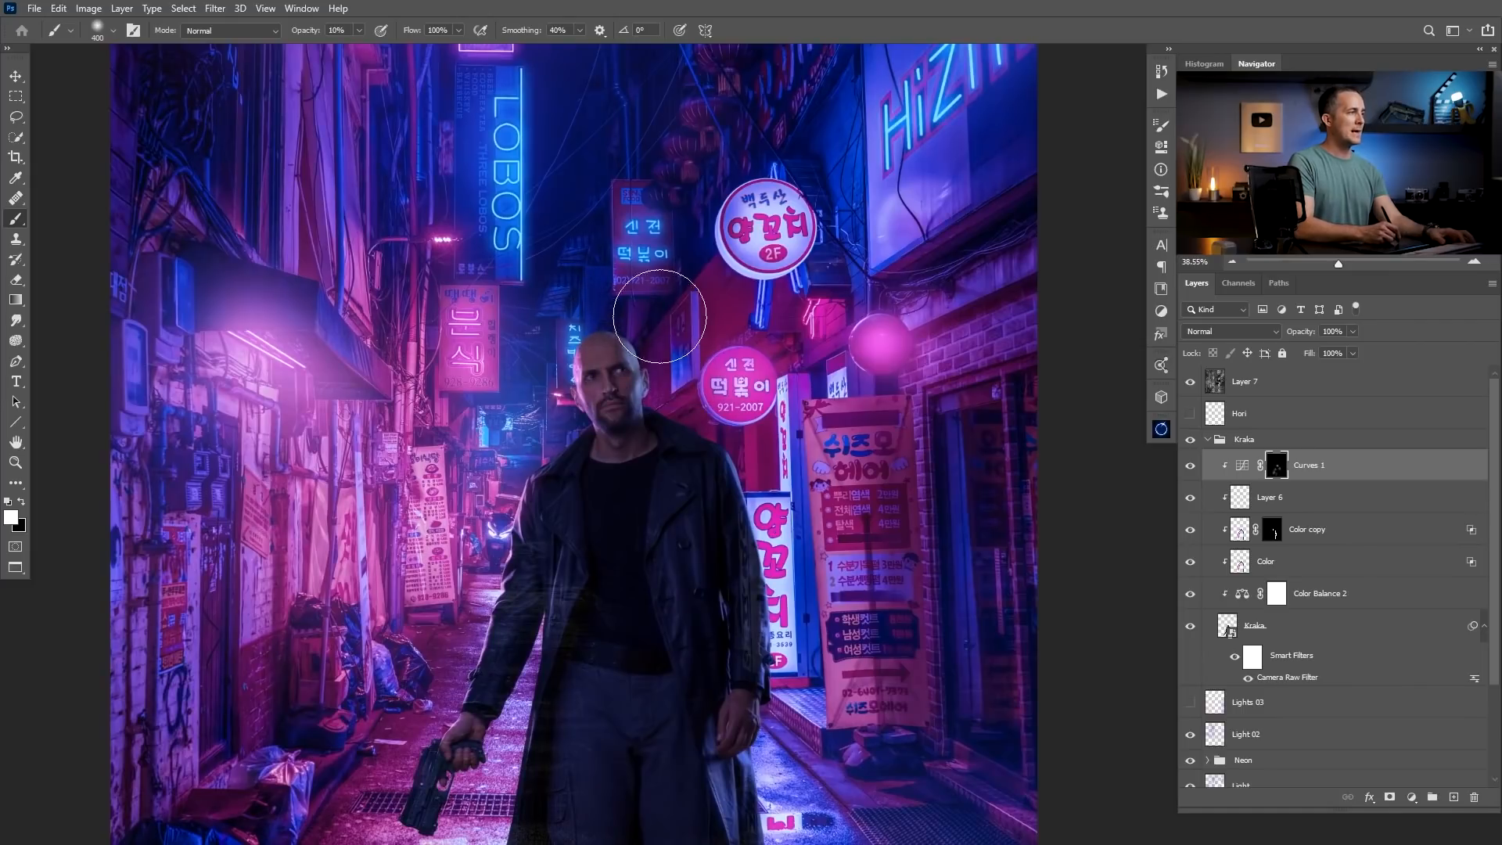
pyautogui.moveTo(780, 598); pyautogui.dragTo(771, 834)
pyautogui.moveTo(739, 531)
pyautogui.mouseDown()
pyautogui.moveTo(686, 554)
pyautogui.moveTo(685, 601)
pyautogui.moveTo(638, 453)
pyautogui.mouseUp()
pyautogui.moveTo(607, 338); pyautogui.dragTo(627, 357)
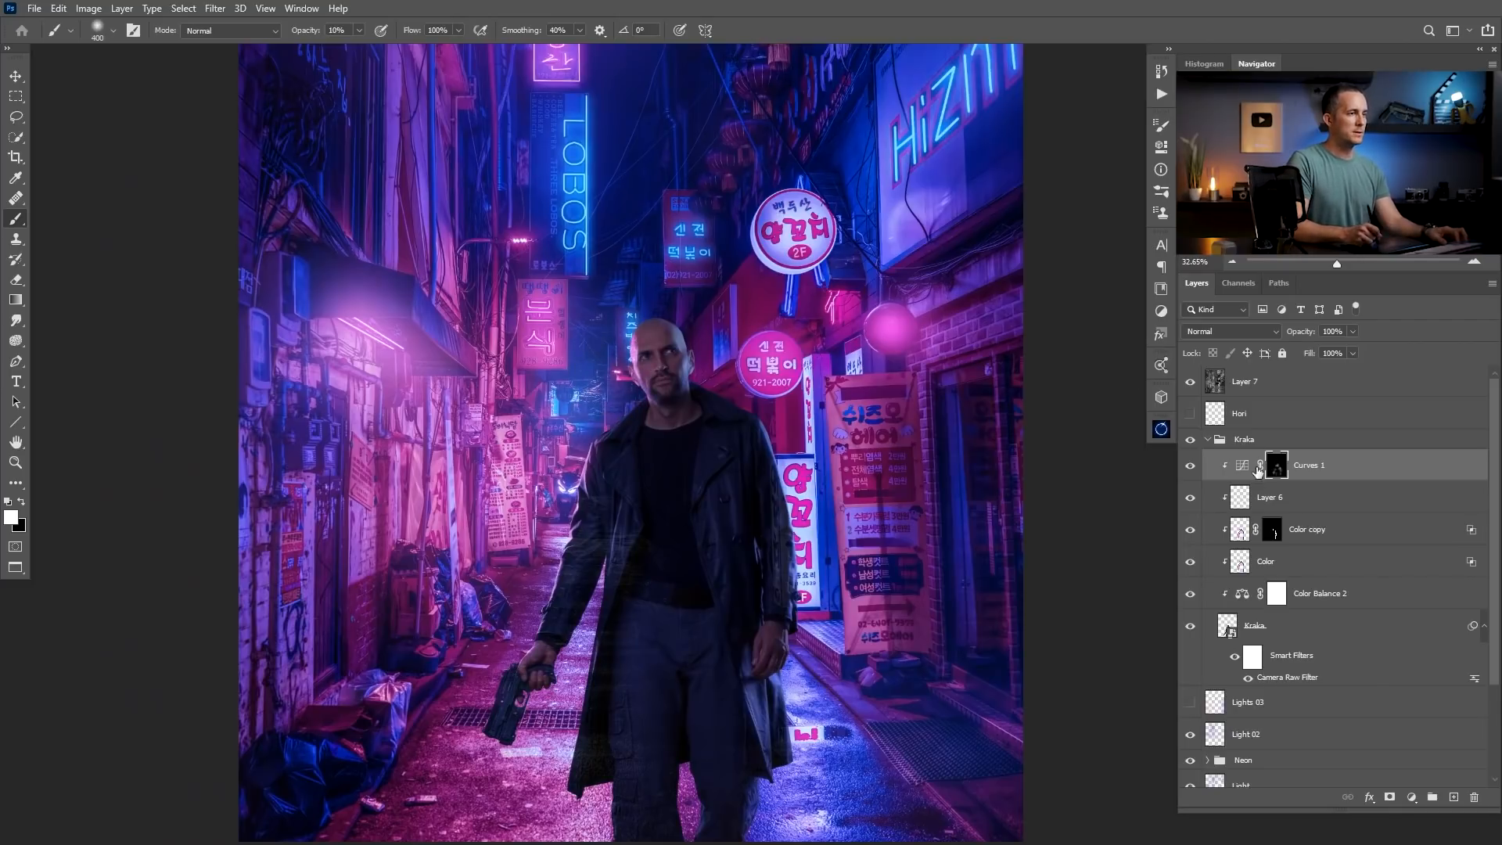
# Reduce the brush to 250 px for painting the man's face on the Curves 1 mask.
pyautogui.press('[')
pyautogui.press('[')
pyautogui.press('[')
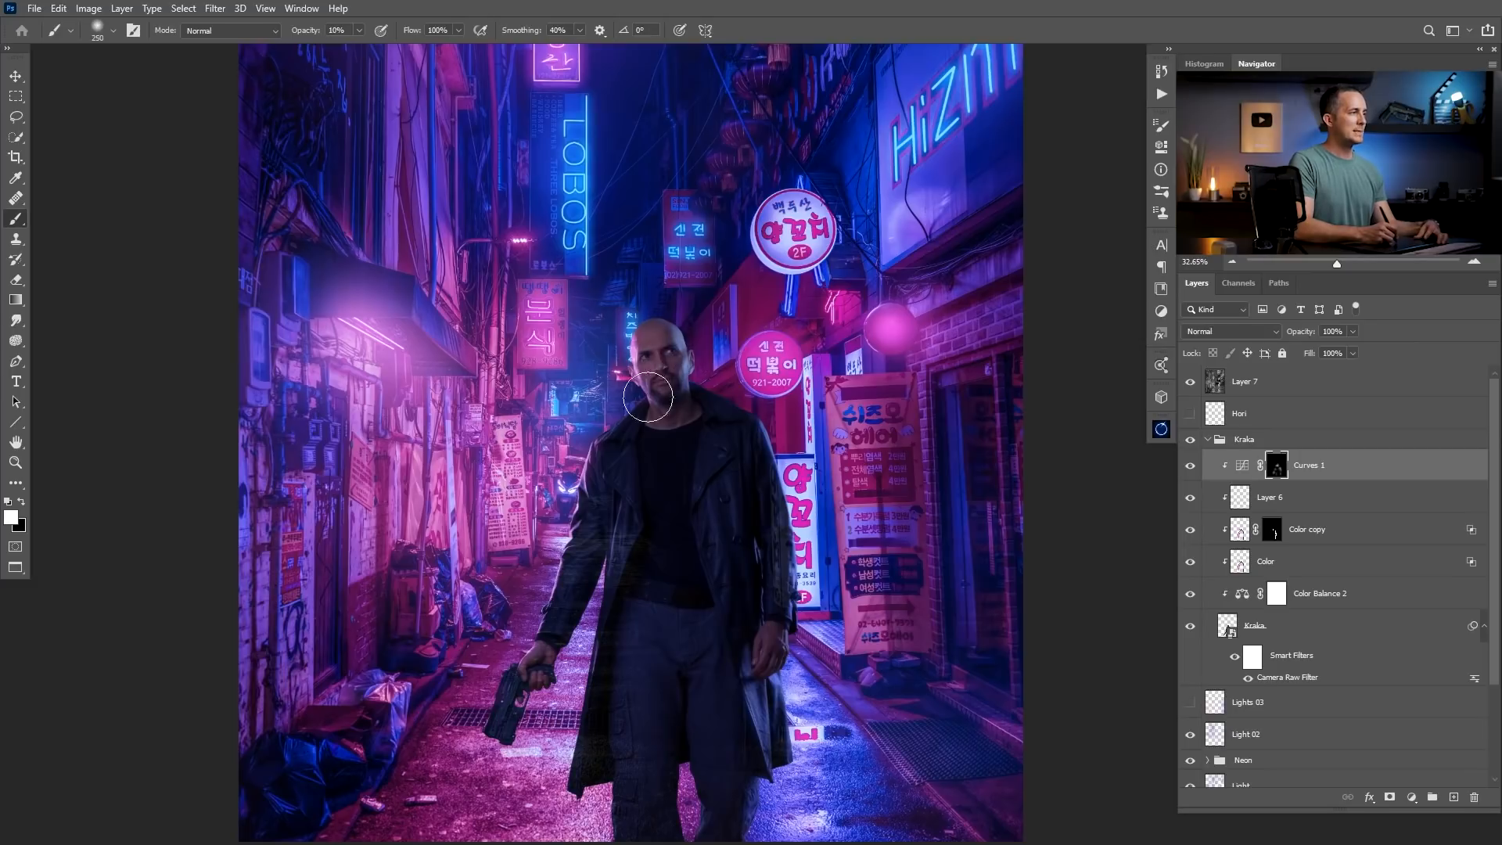
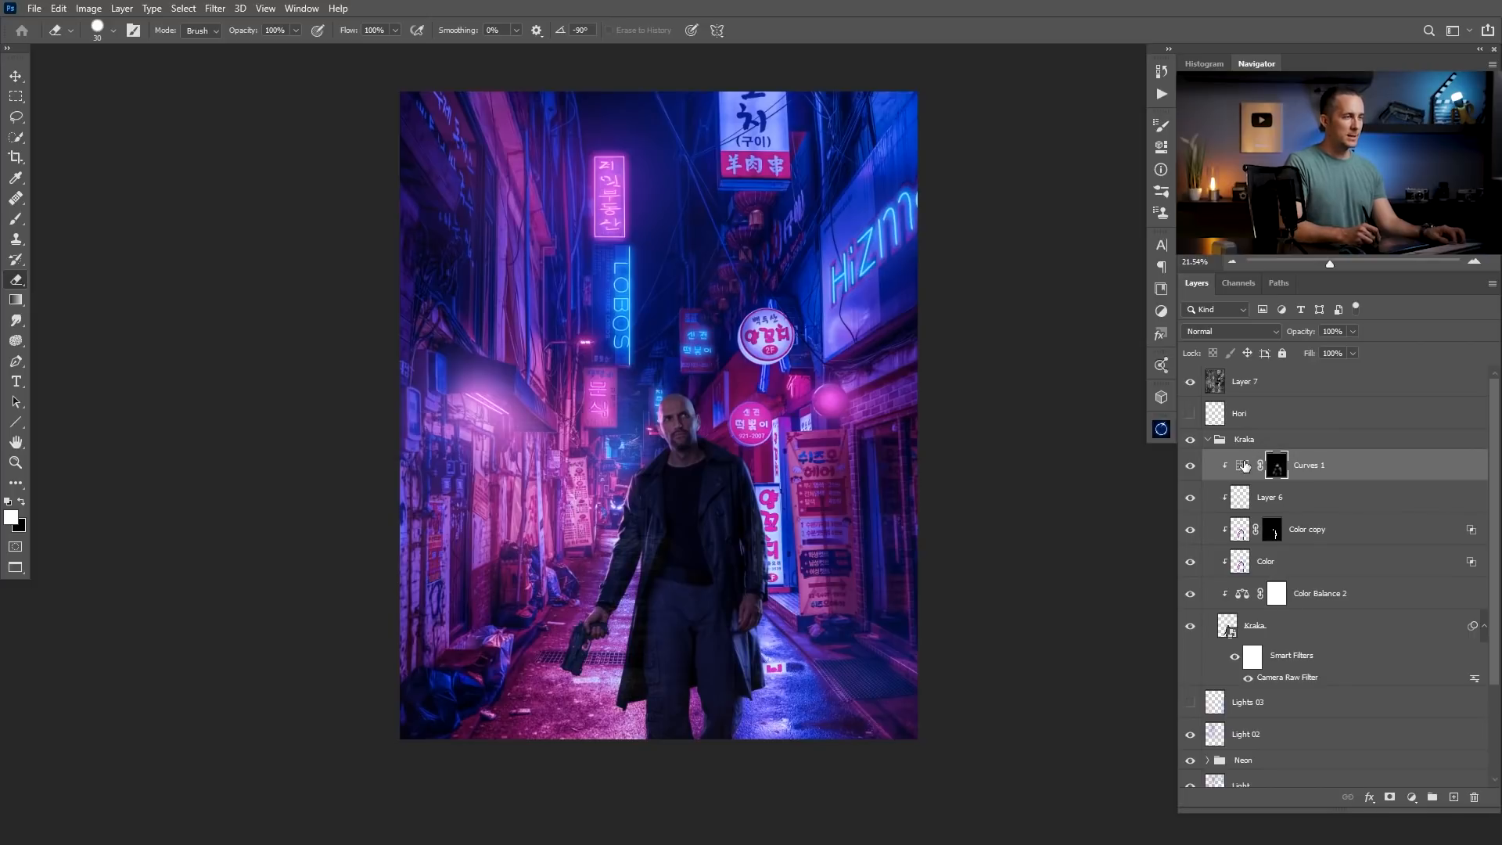
# Paste the copied headset parts as a layer above Curves 1 in the Kraka group.
pyautogui.hotkey('ctrl', 'v')
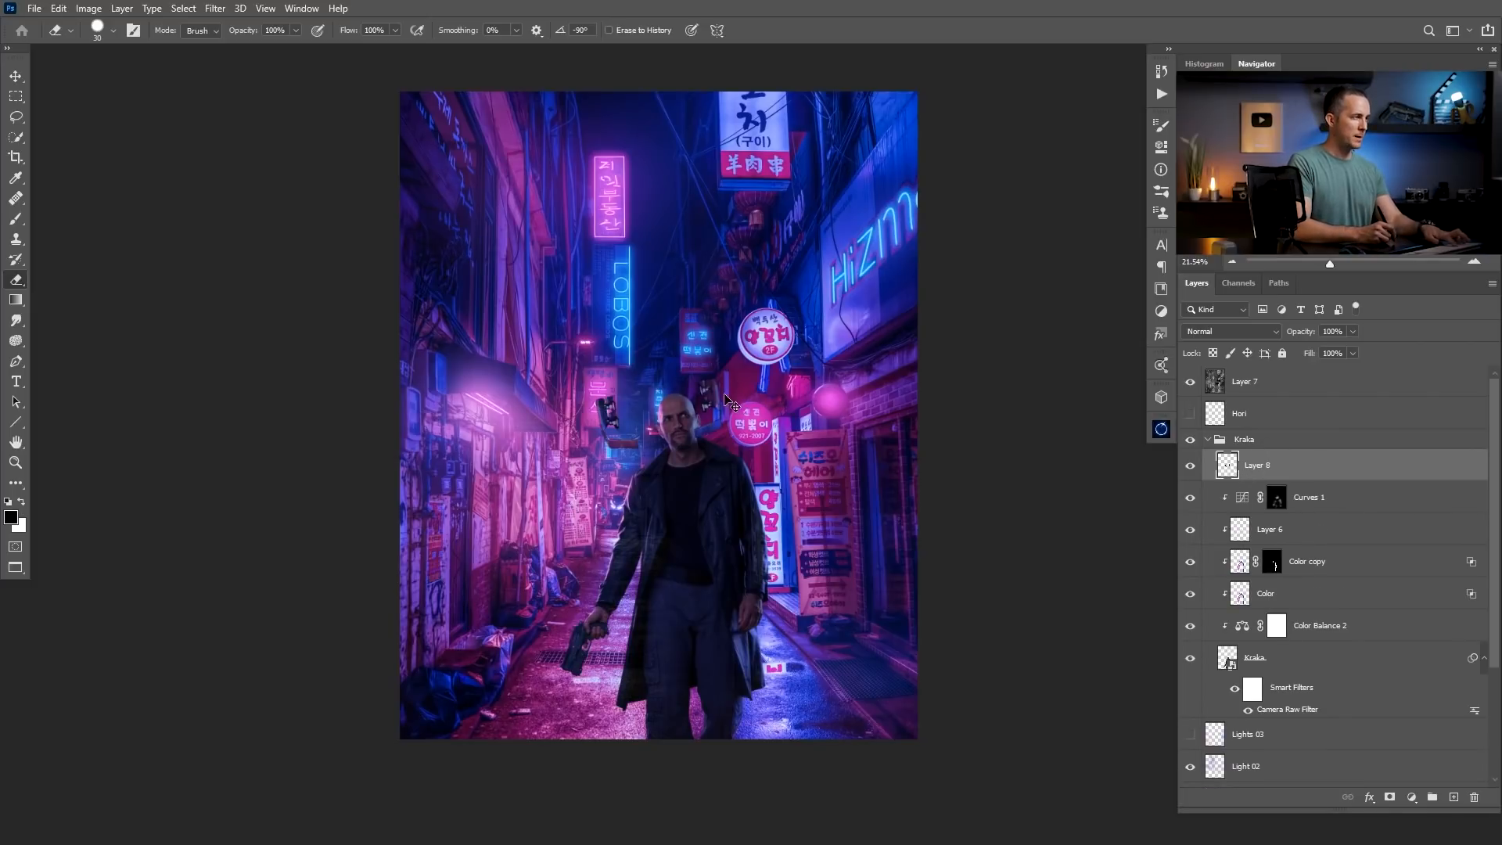
pyautogui.hotkey('ctrl', 't')
pyautogui.moveTo(726, 355); pyautogui.dragTo(702, 377)
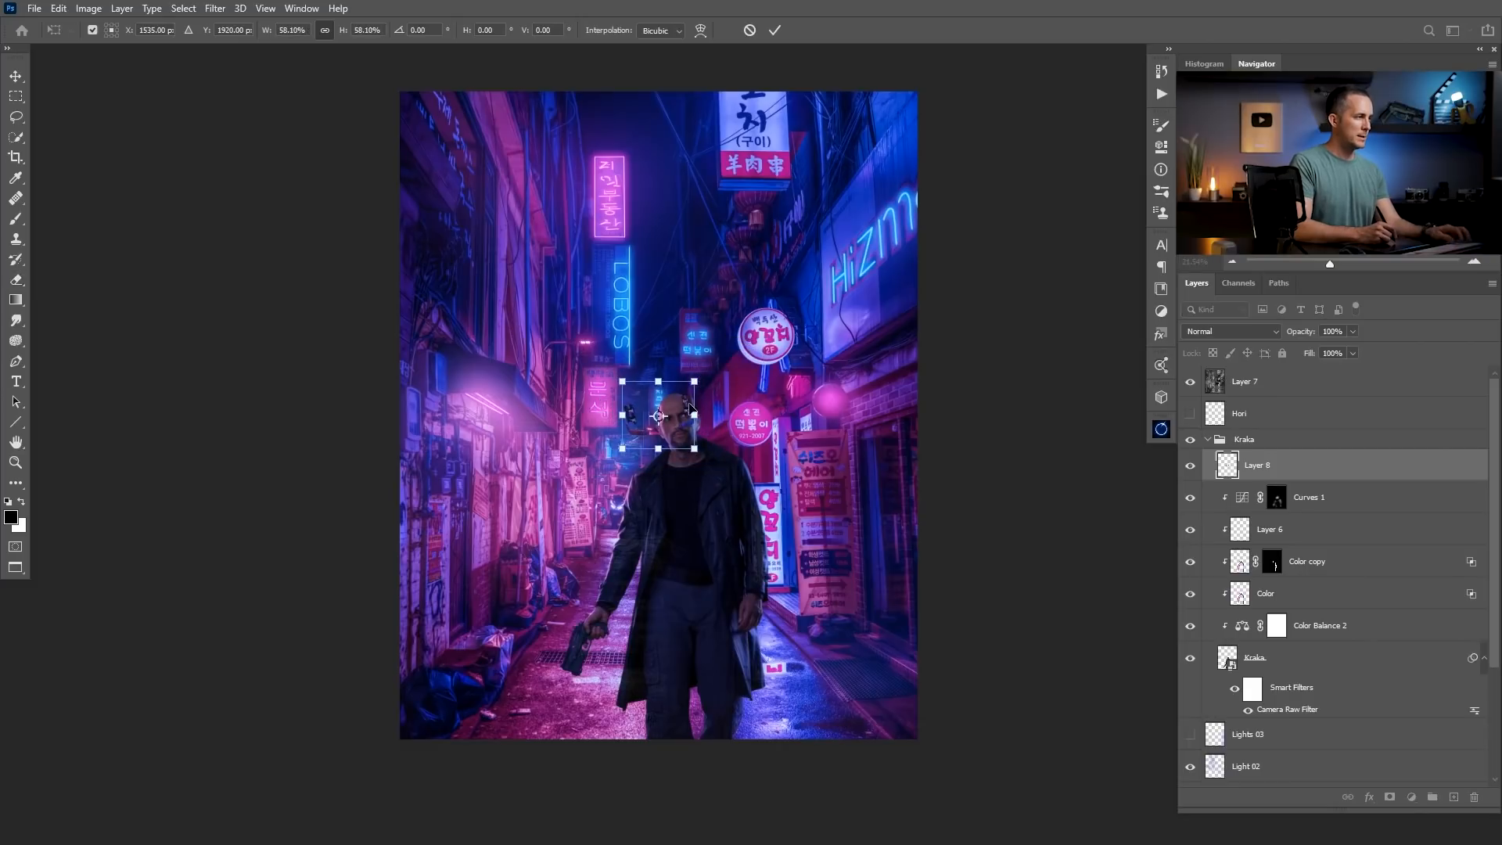
pyautogui.press('Escape')
# Convert the pasted headset layer to a Smart Object.
pyautogui.rightClick(1257, 467)
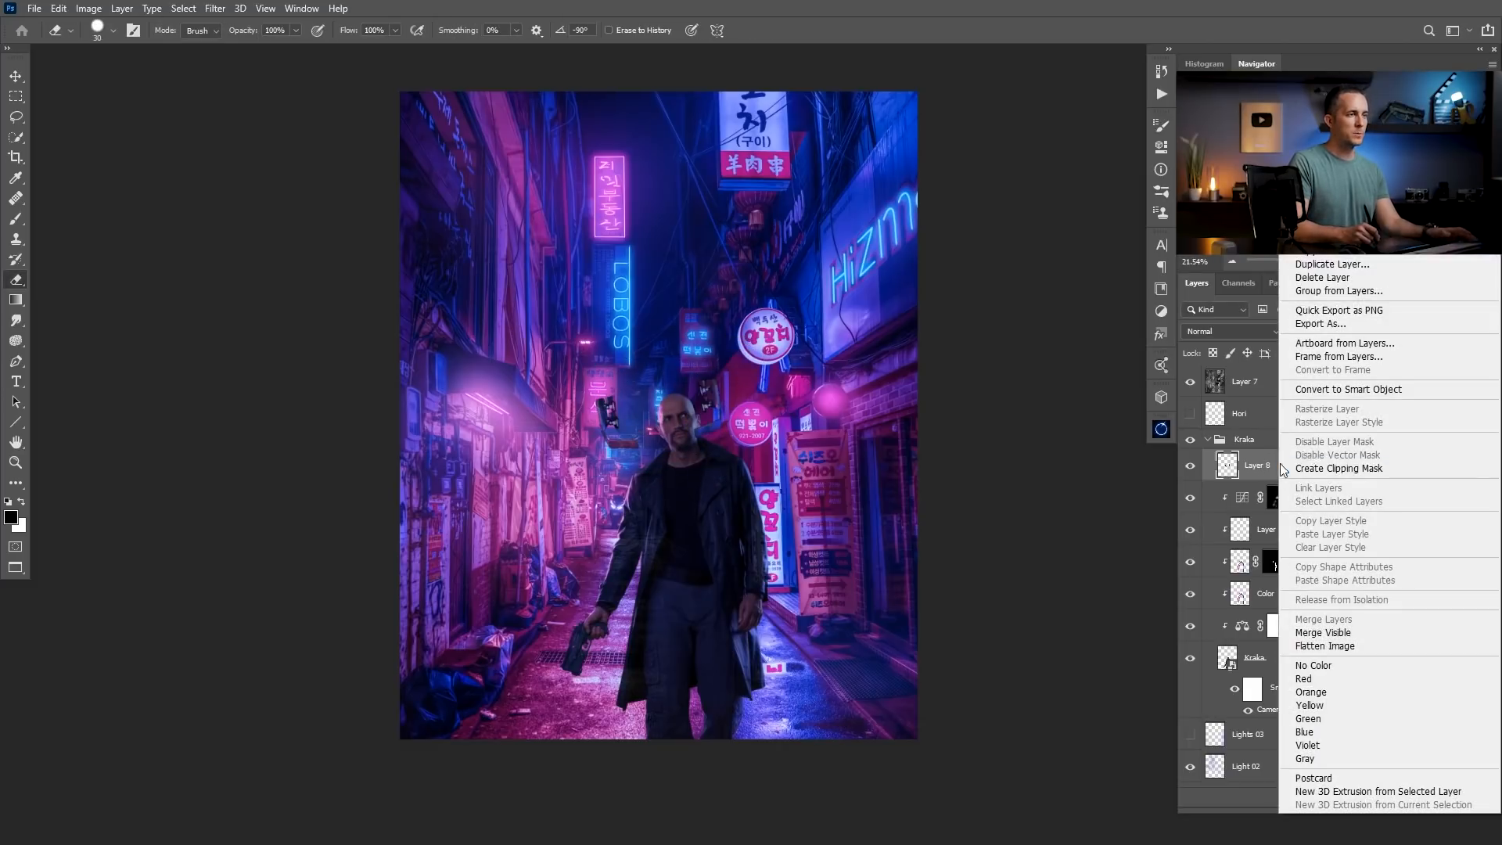
pyautogui.click(1331, 389)
# Free-transform the headset parts to about 40.57% scale and -1.29° rotation, placing them on both sides of the man's head.
pyautogui.hotkey('ctrl', 't')
pyautogui.moveTo(670, 476); pyautogui.dragTo(663, 444)
pyautogui.scroll(6, 662, 444)
pyautogui.moveTo(643, 355); pyautogui.dragTo(829, 387)
pyautogui.scroll(3, 756, 339)
pyautogui.moveTo(821, 331); pyautogui.dragTo(738, 381)
pyautogui.moveTo(923, 133); pyautogui.dragTo(870, 182)
pyautogui.moveTo(818, 316); pyautogui.dragTo(819, 244)
pyautogui.moveTo(862, 118); pyautogui.dragTo(845, 133)
pyautogui.moveTo(903, 193); pyautogui.dragTo(901, 187)
pyautogui.moveTo(853, 123); pyautogui.dragTo(847, 128)
pyautogui.moveTo(801, 249); pyautogui.dragTo(875, 251)
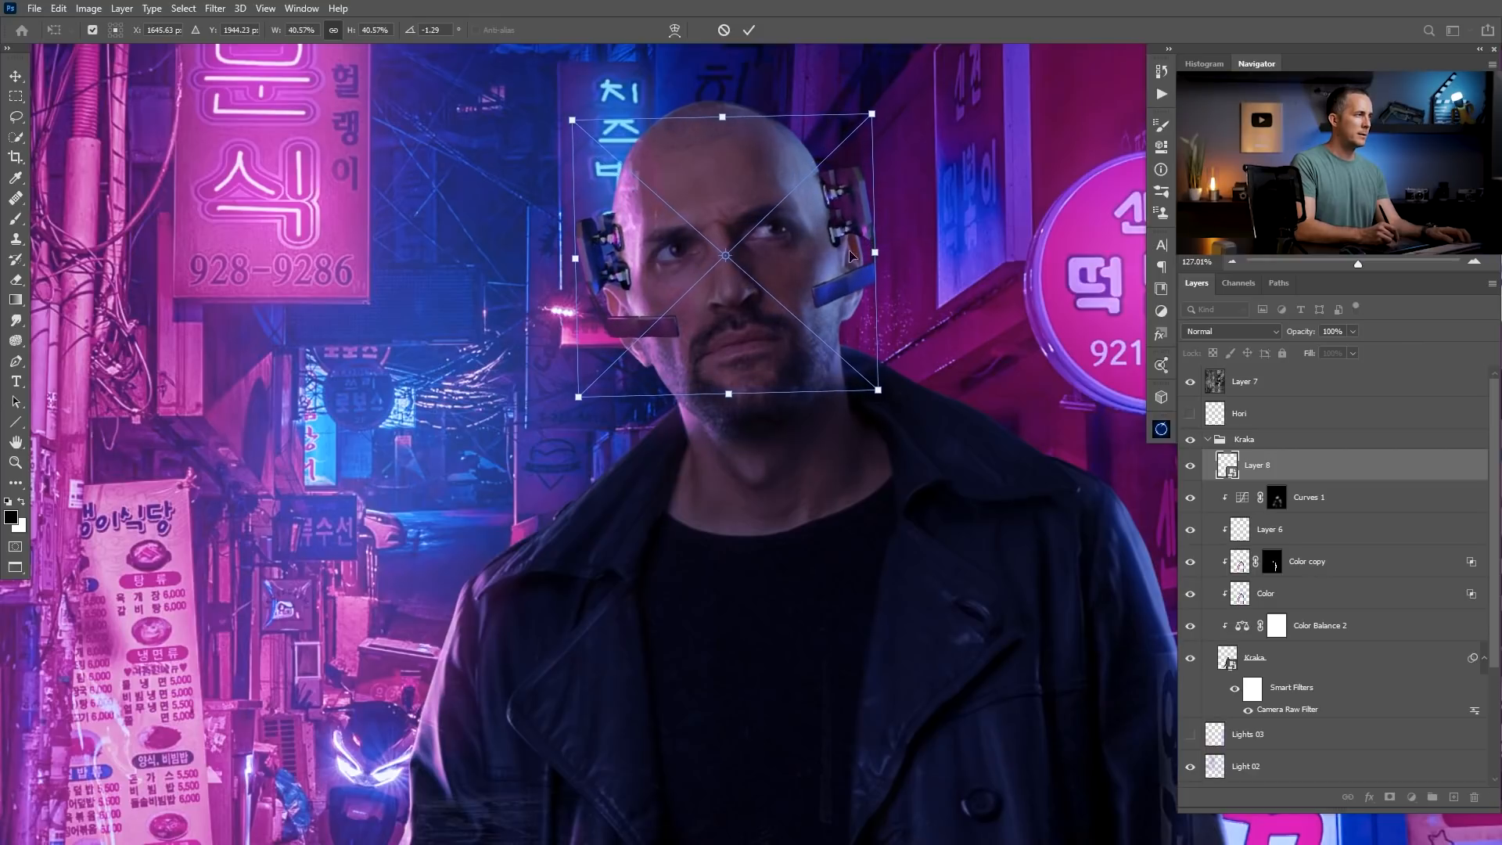
# Nudge the headset parts up to a Y position of about 1920 px, near the man's ears.
pyautogui.moveTo(743, 251); pyautogui.dragTo(765, 272)
pyautogui.moveTo(765, 272); pyautogui.dragTo(724, 375)
pyautogui.hotkey('shift', 'Up')
pyautogui.hotkey('shift', 'Up')
pyautogui.hotkey('shift', 'Up')
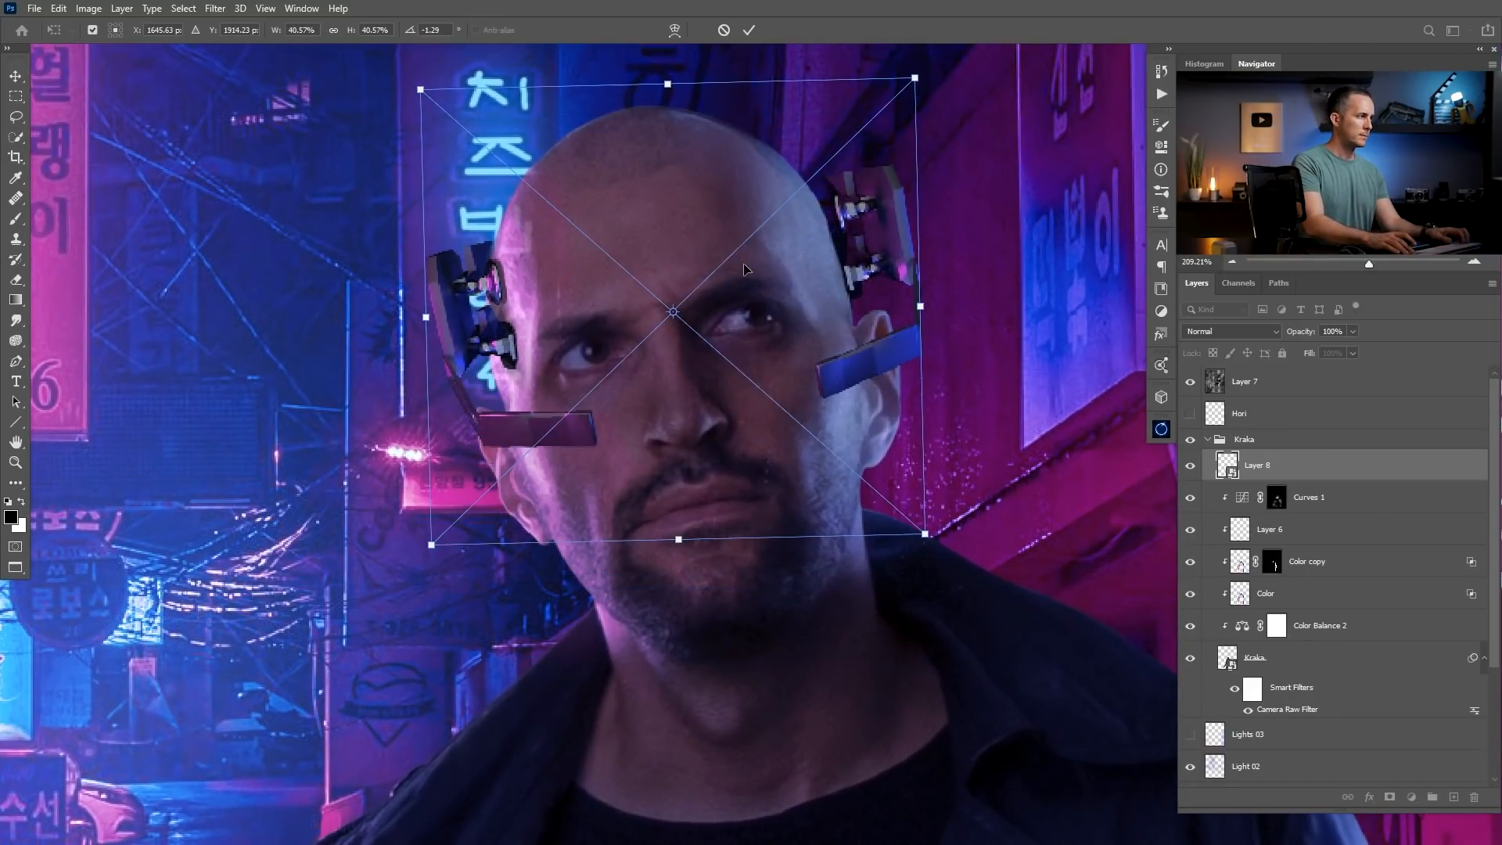
pyautogui.press('Down')
pyautogui.press('Down')
pyautogui.press('Down')
pyautogui.press('Down')
pyautogui.press('Down')
pyautogui.press('Down')
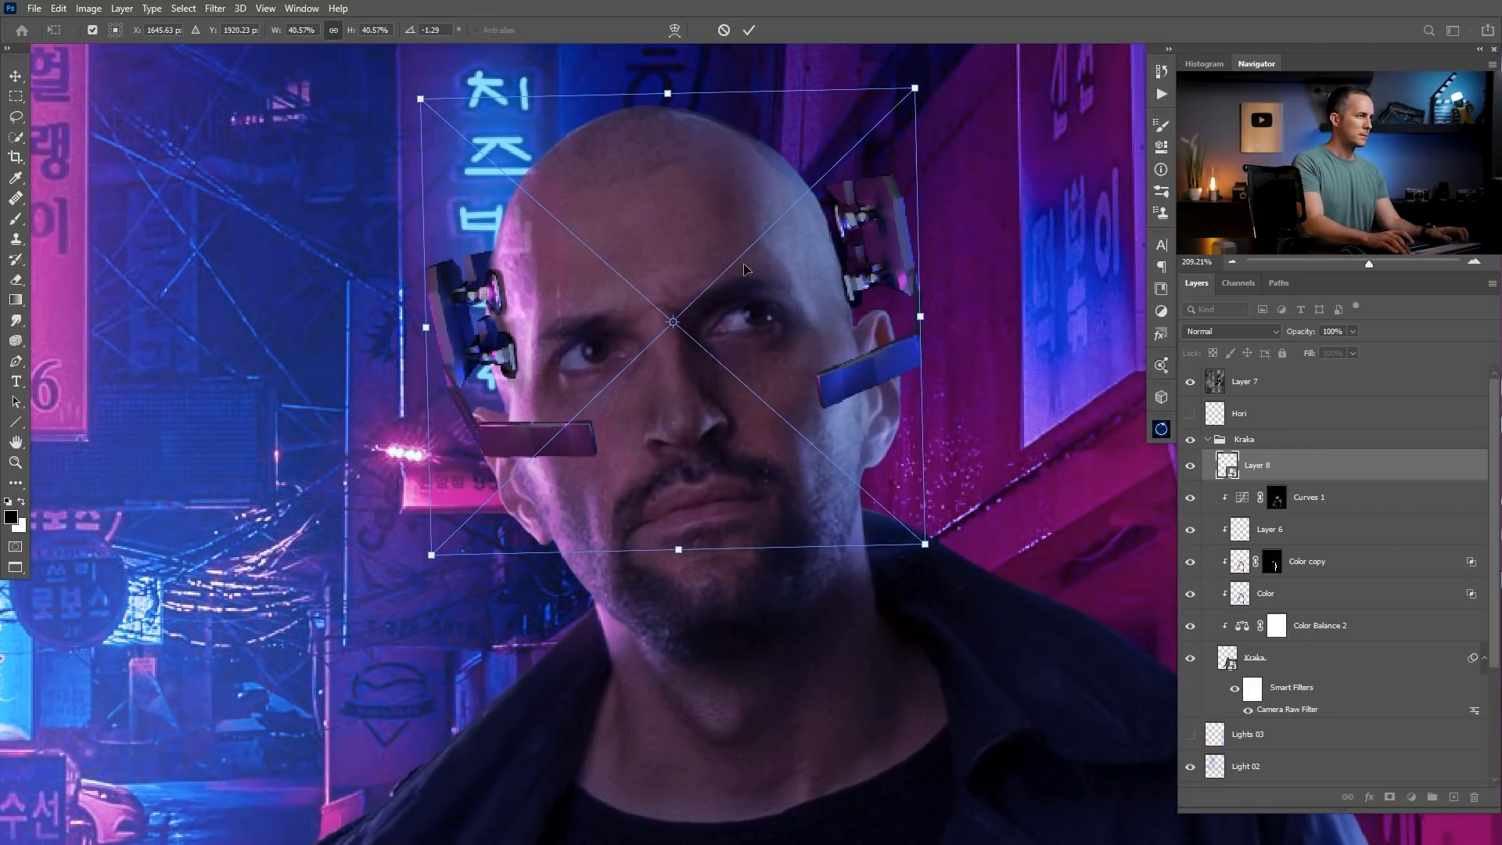
# Scale the headset parts to about 39.7%, nudge them slightly down to fit the man's ears and apply the transform.
pyautogui.moveTo(914, 89); pyautogui.dragTo(904, 95)
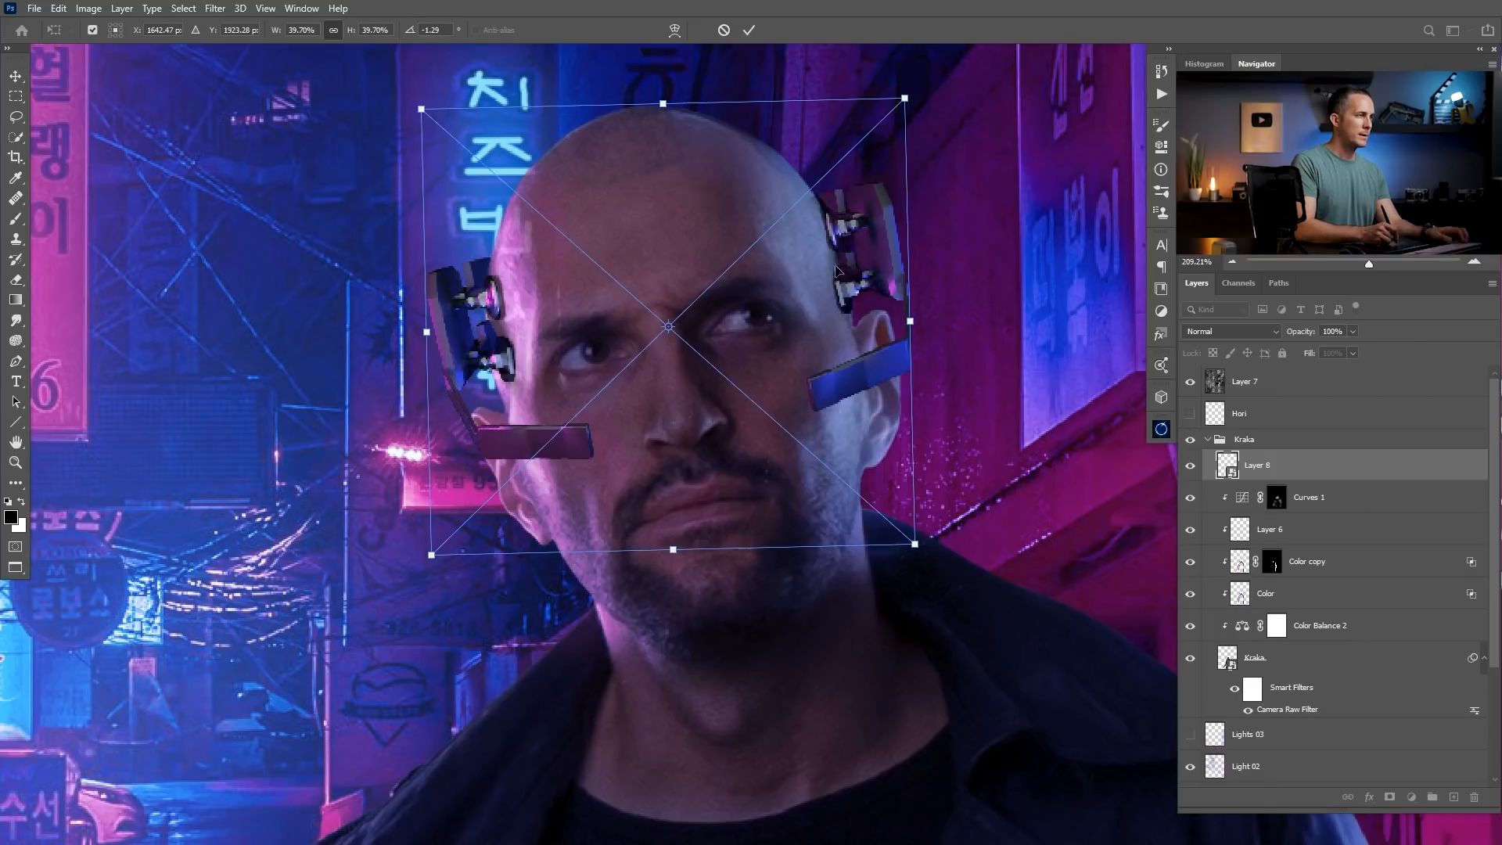
pyautogui.moveTo(804, 283); pyautogui.dragTo(814, 294)
pyautogui.hotkey('ctrl', 'z')
pyautogui.hotkey('ctrl', 'z')
pyautogui.press('Down')
pyautogui.press('Down')
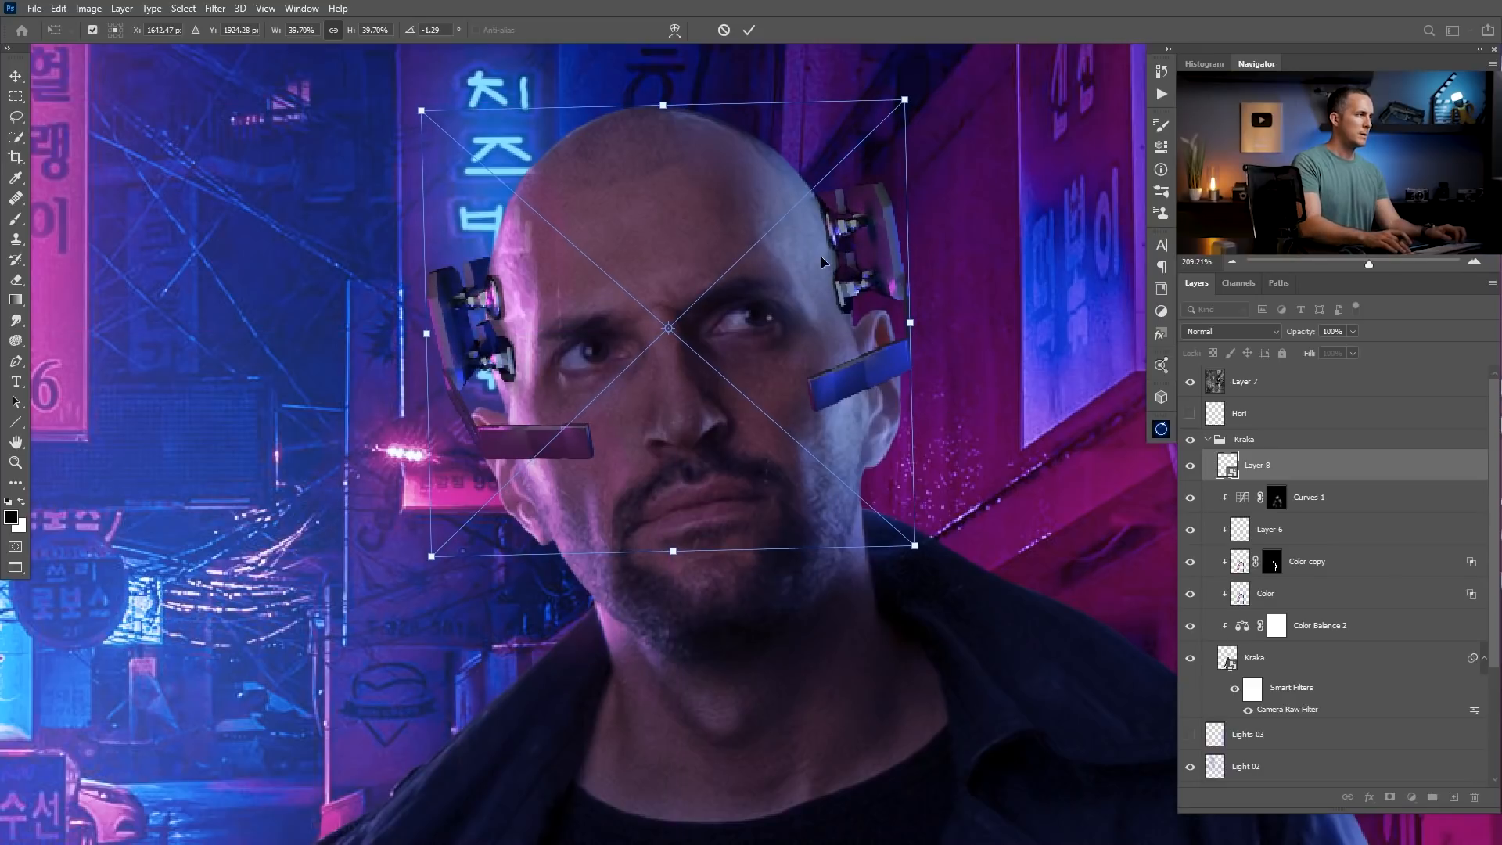
pyautogui.press('Down')
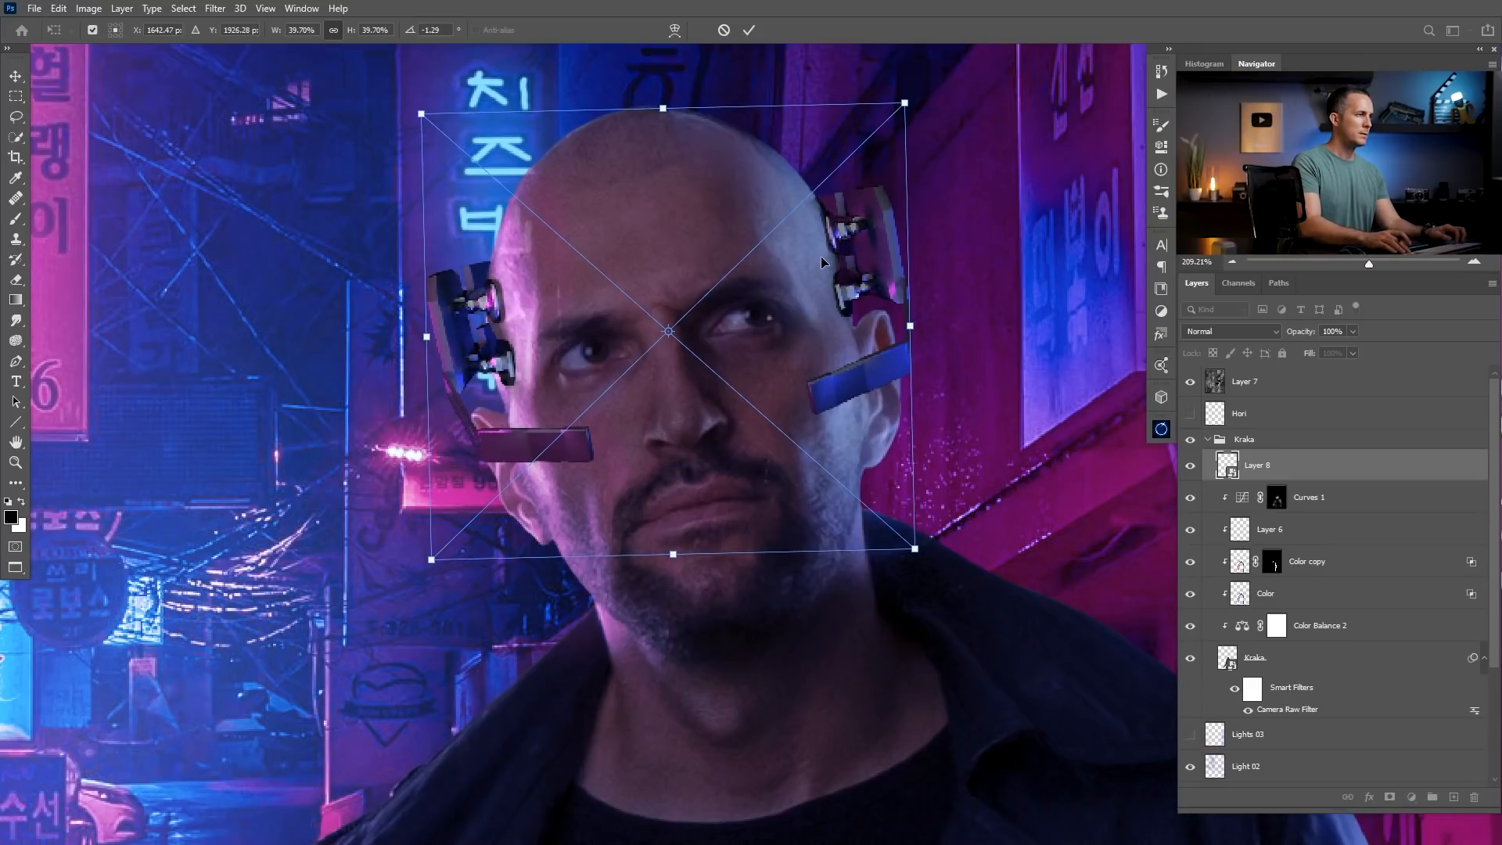
pyautogui.press('Right')
pyautogui.press('Left')
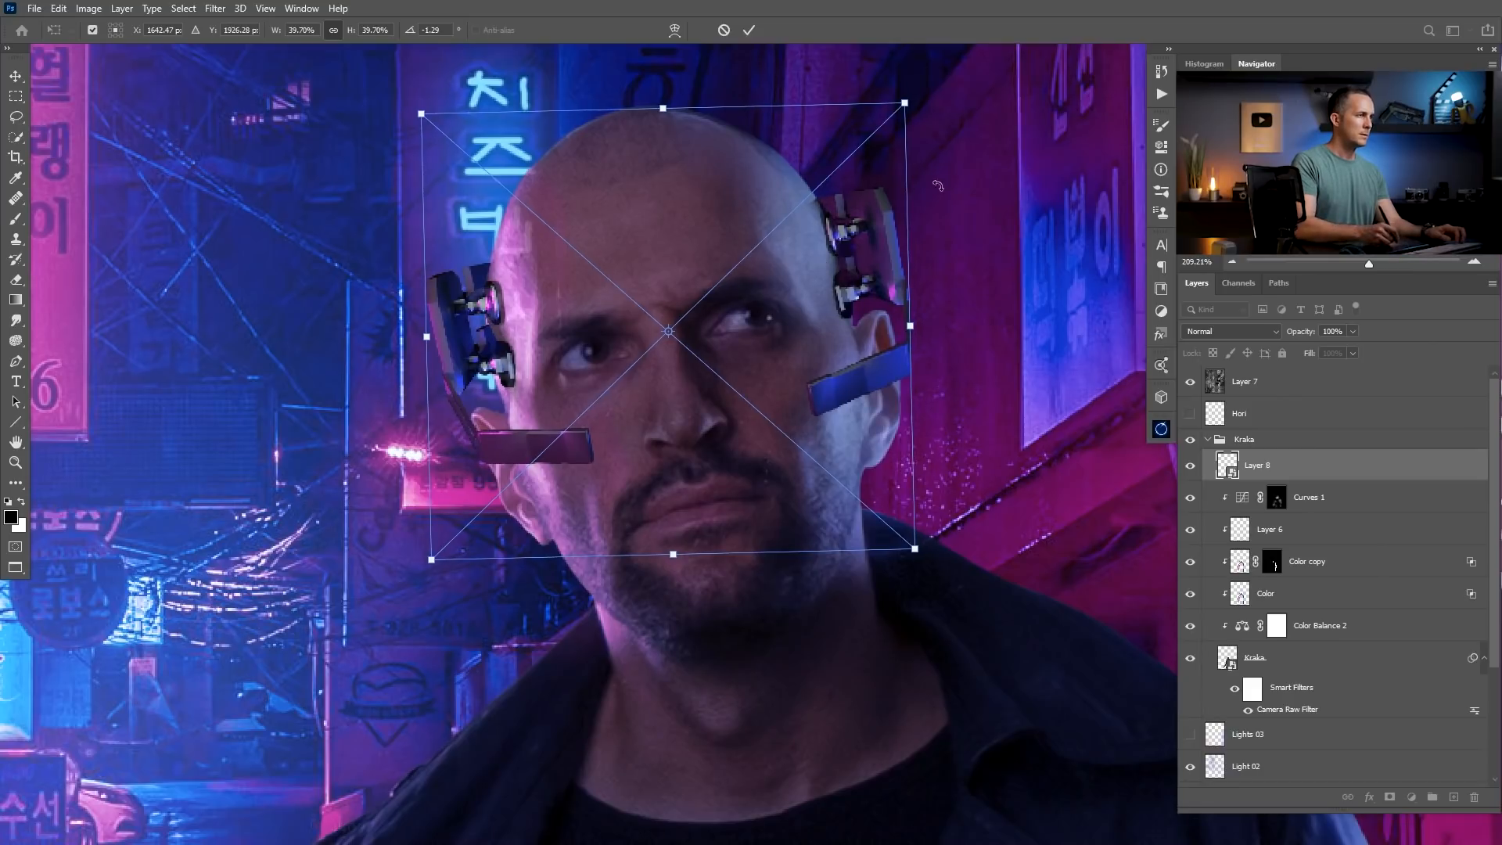
pyautogui.moveTo(905, 104); pyautogui.dragTo(908, 102)
pyautogui.press('Return')
# Add a new layer above the headset parts and set its blend mode to Linear Dodge (Add).
pyautogui.moveTo(749, 432)
pyautogui.mouseDown()
pyautogui.moveTo(669, 469)
pyautogui.moveTo(693, 488)
pyautogui.moveTo(748, 425)
pyautogui.moveTo(730, 446)
pyautogui.moveTo(690, 438)
pyautogui.mouseUp()
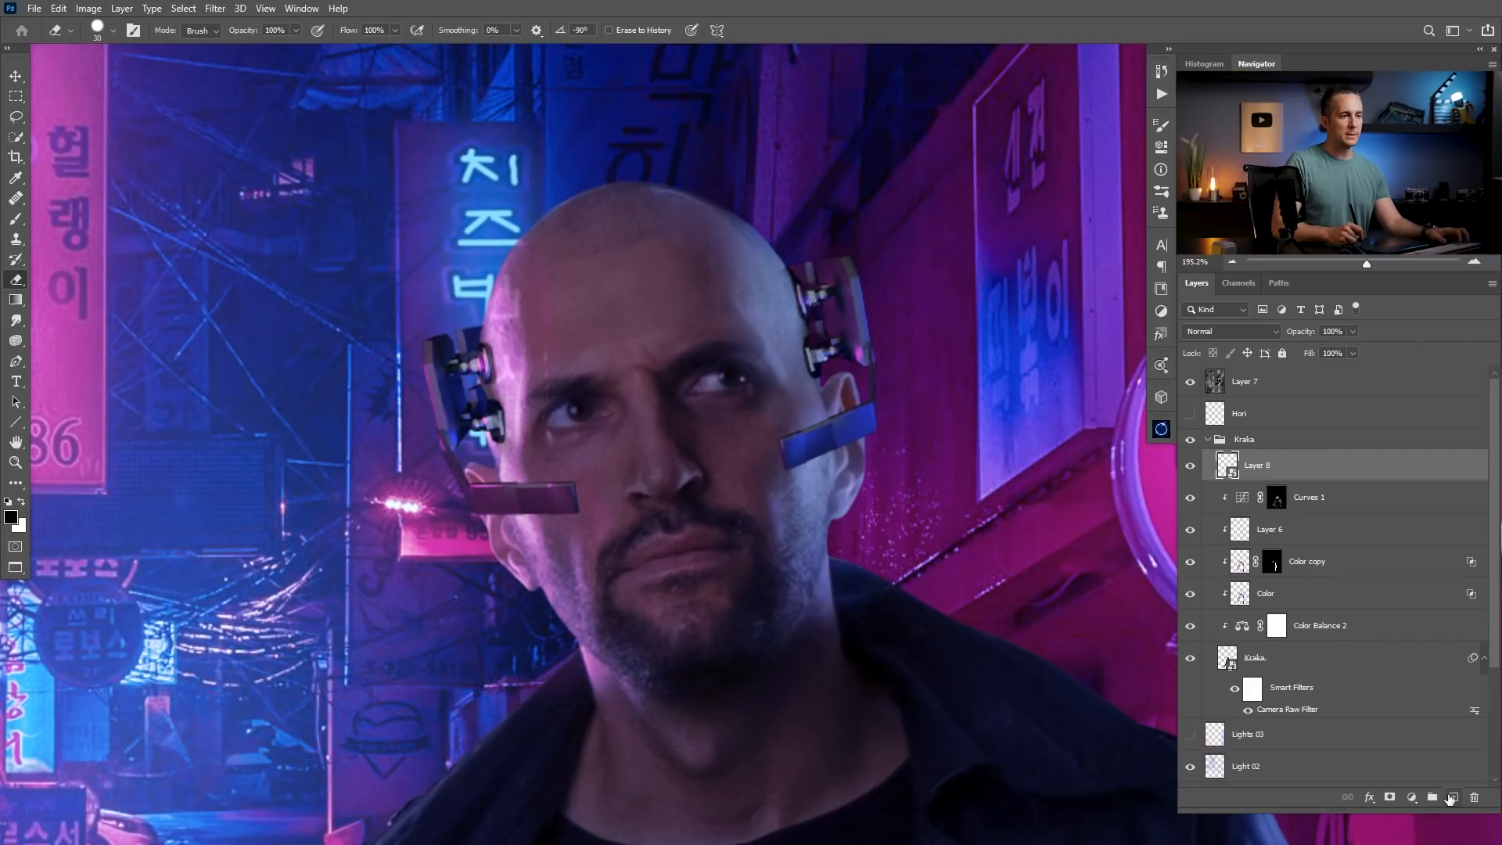
pyautogui.click(1453, 797)
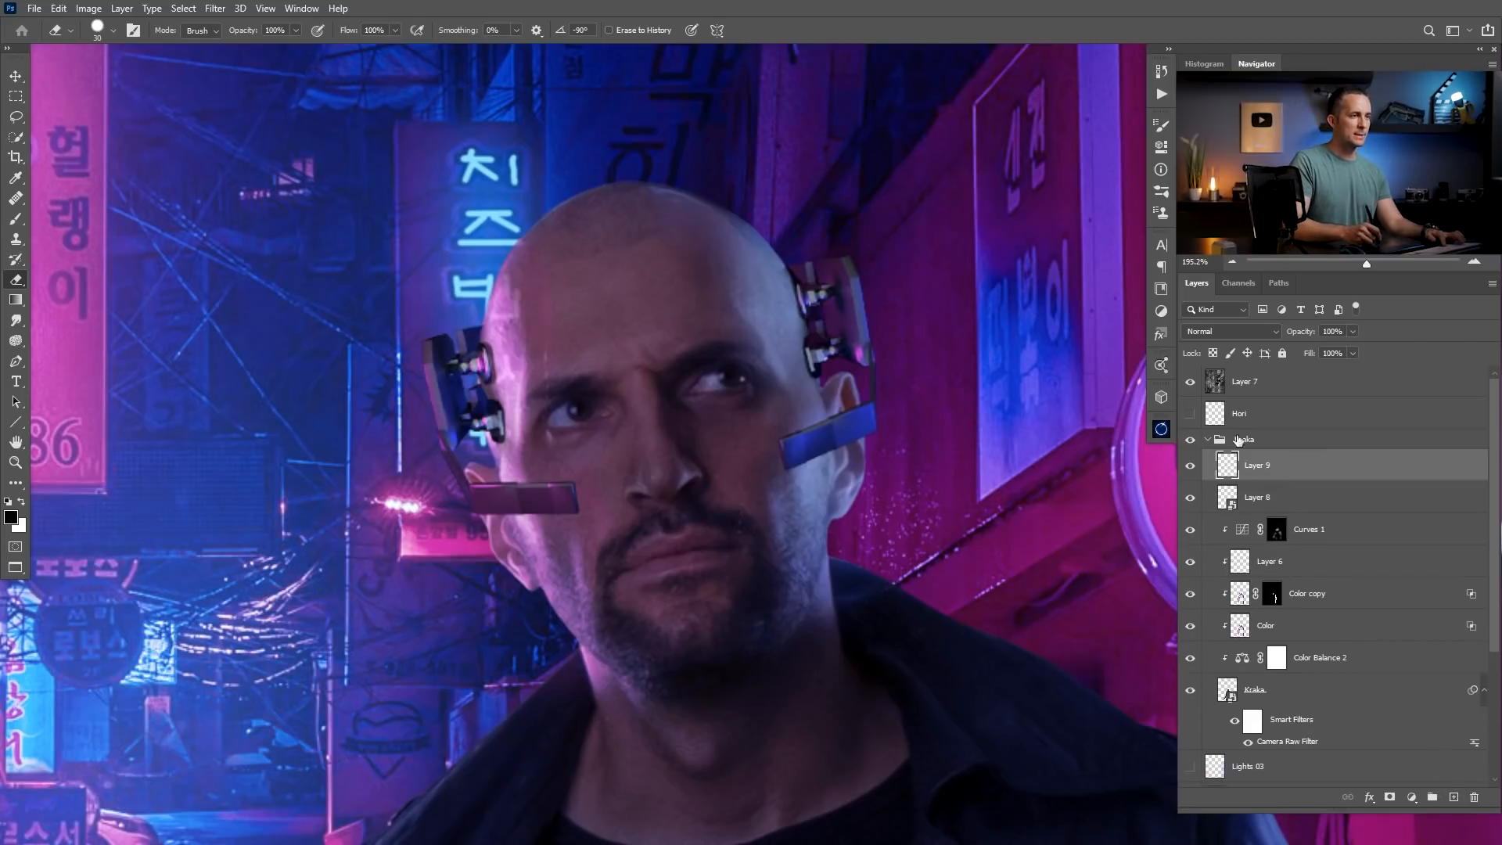
pyautogui.click(1262, 330)
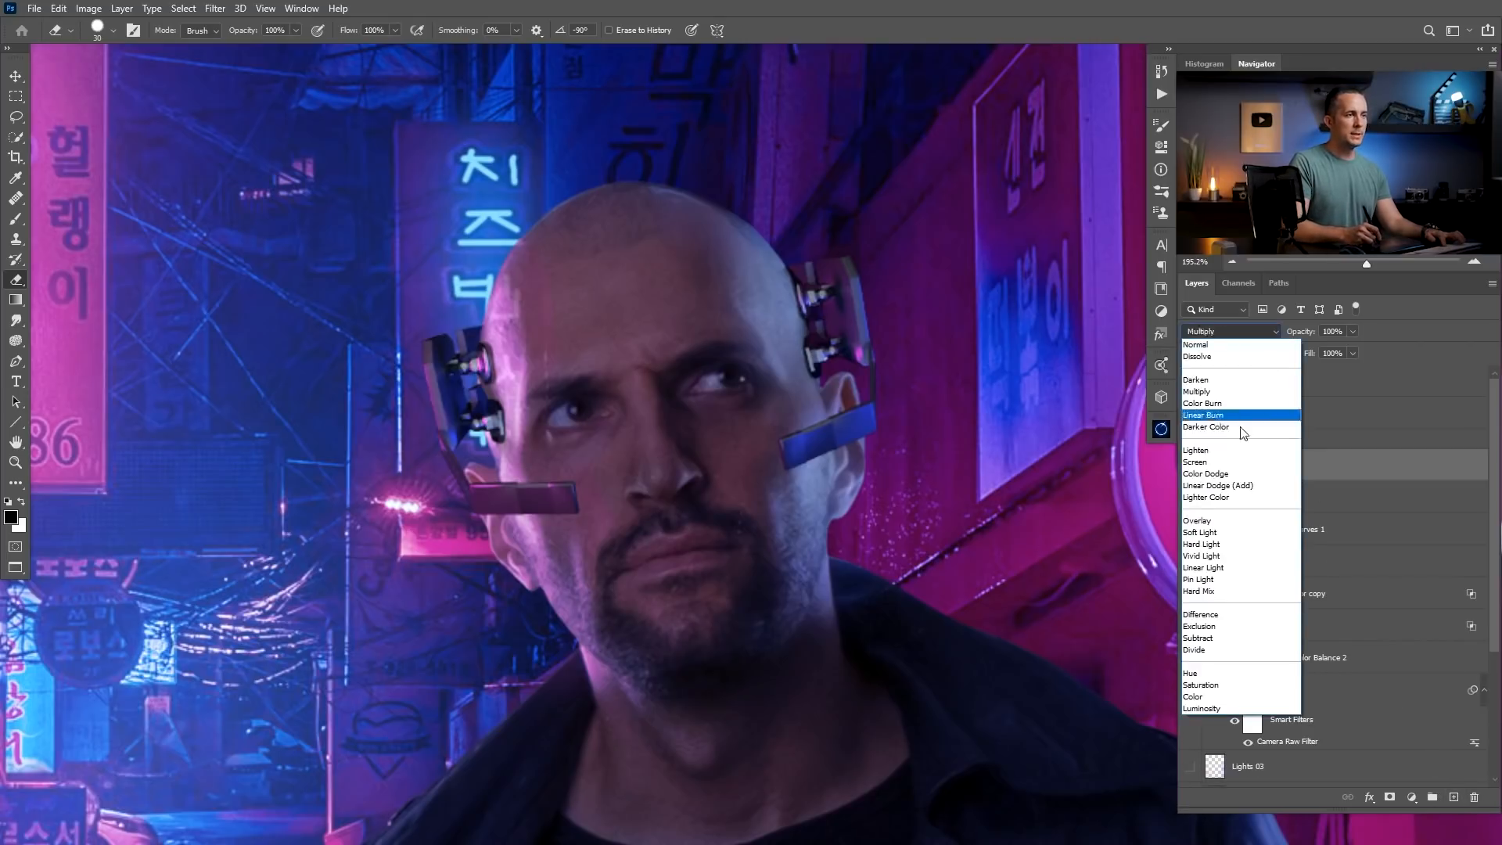
pyautogui.click(1209, 488)
# Activate the Brush tool and set the foreground colour to a saturated blue based on a colour sampled from the scene.
pyautogui.moveTo(64, 639)
pyautogui.mouseDown()
pyautogui.moveTo(34, 689)
pyautogui.moveTo(61, 689)
pyautogui.mouseUp()
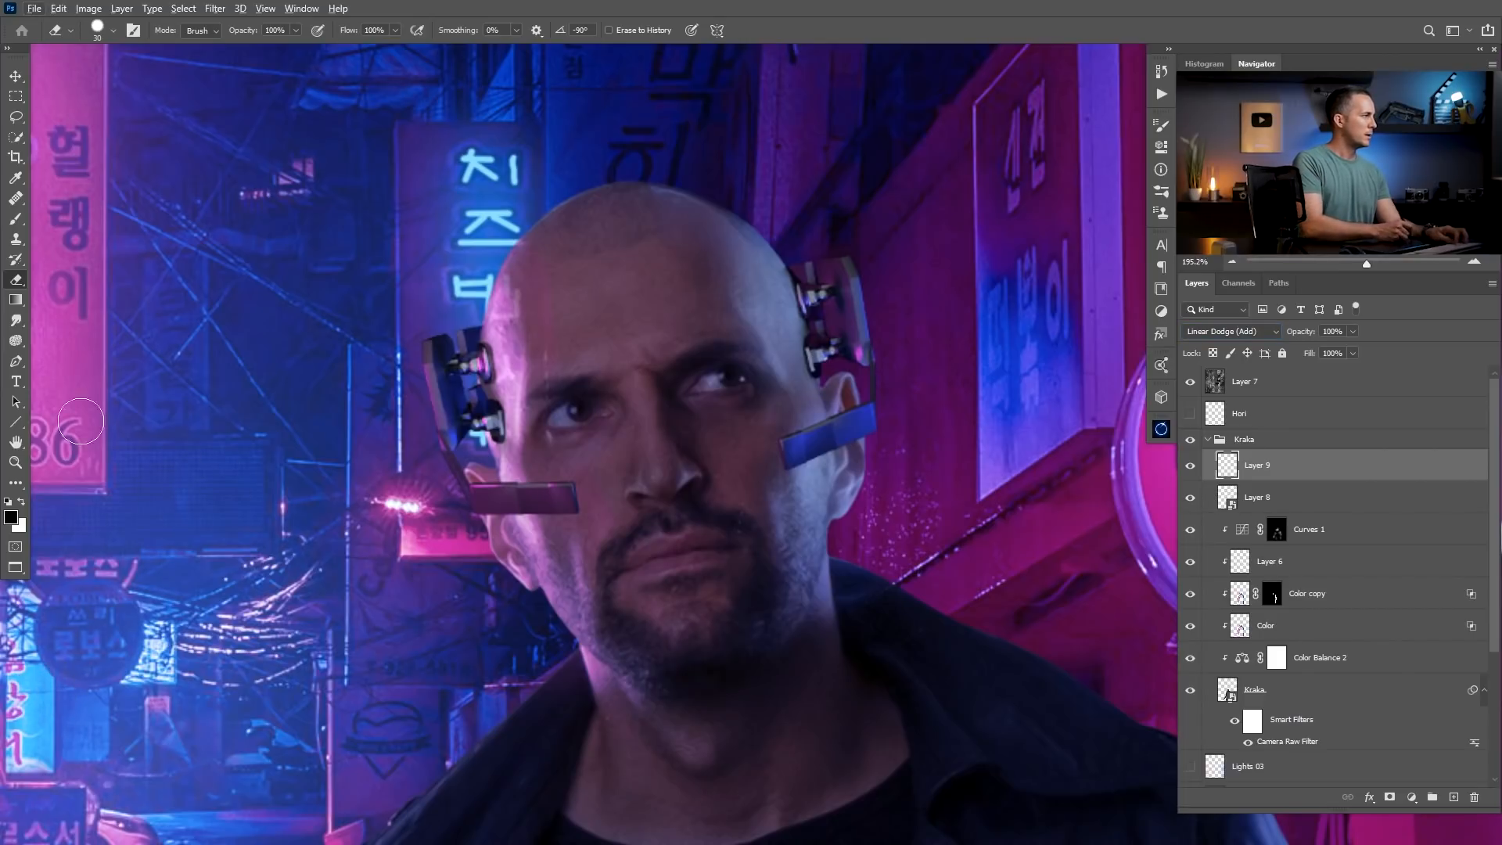
pyautogui.click(16, 179)
pyautogui.click(16, 219)
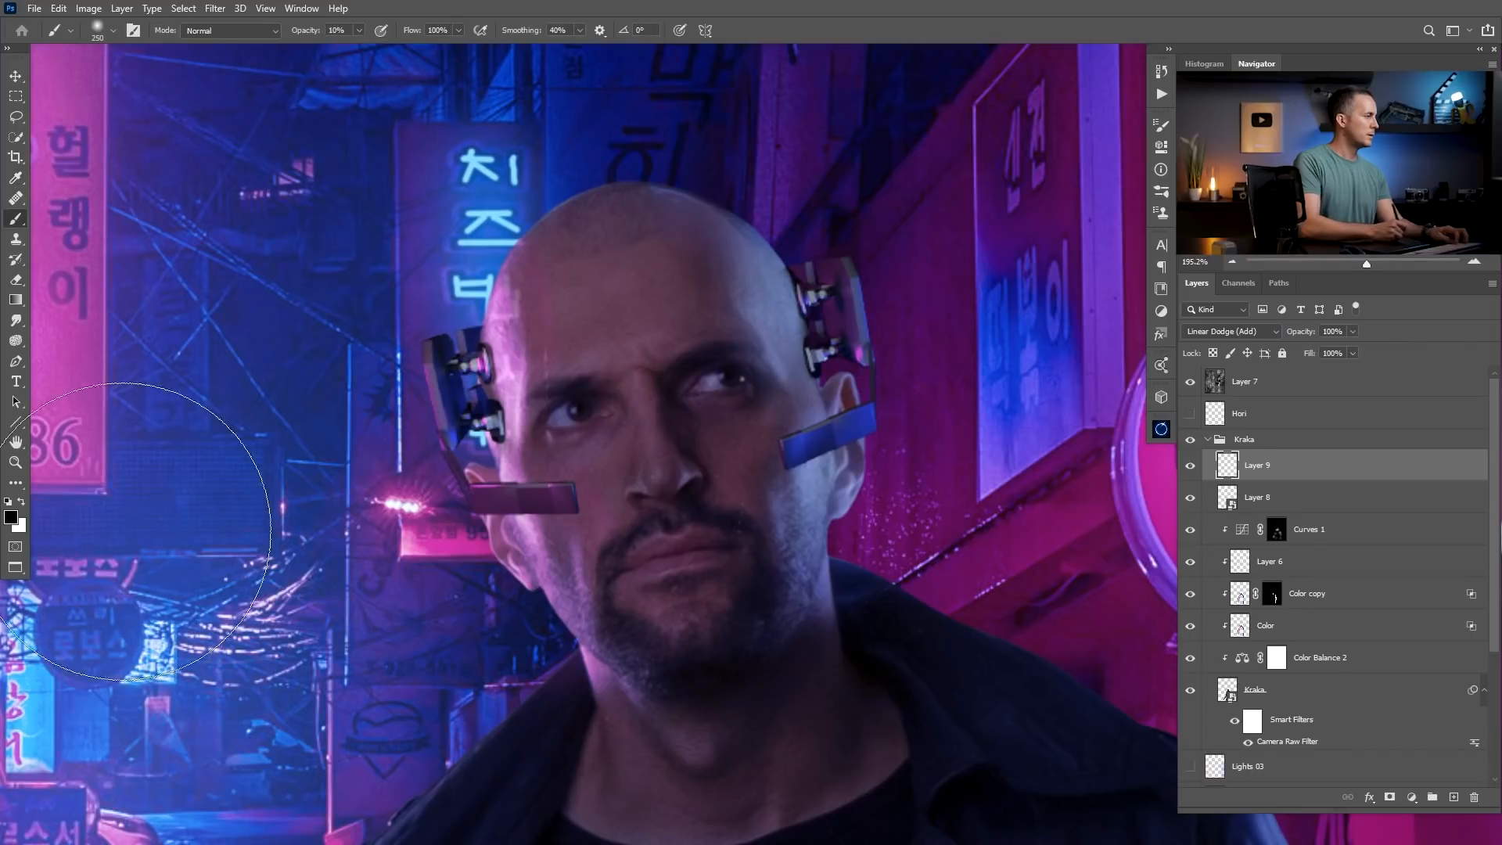
pyautogui.keyDown('alt'); pyautogui.click(90, 684); pyautogui.keyUp('alt')
pyautogui.click(12, 517)
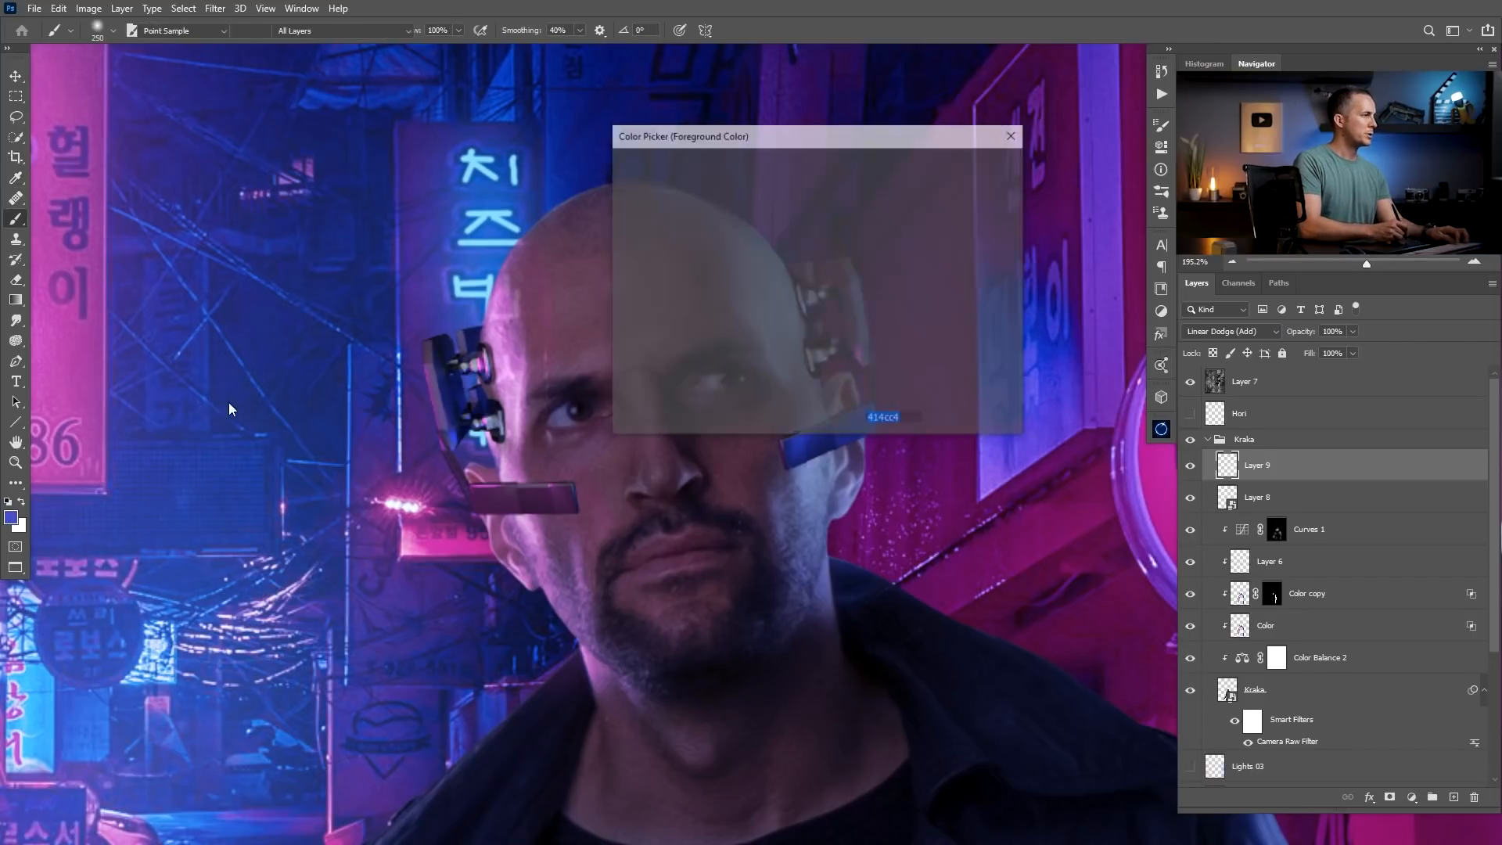
pyautogui.moveTo(805, 200); pyautogui.dragTo(815, 193)
pyautogui.click(955, 163)
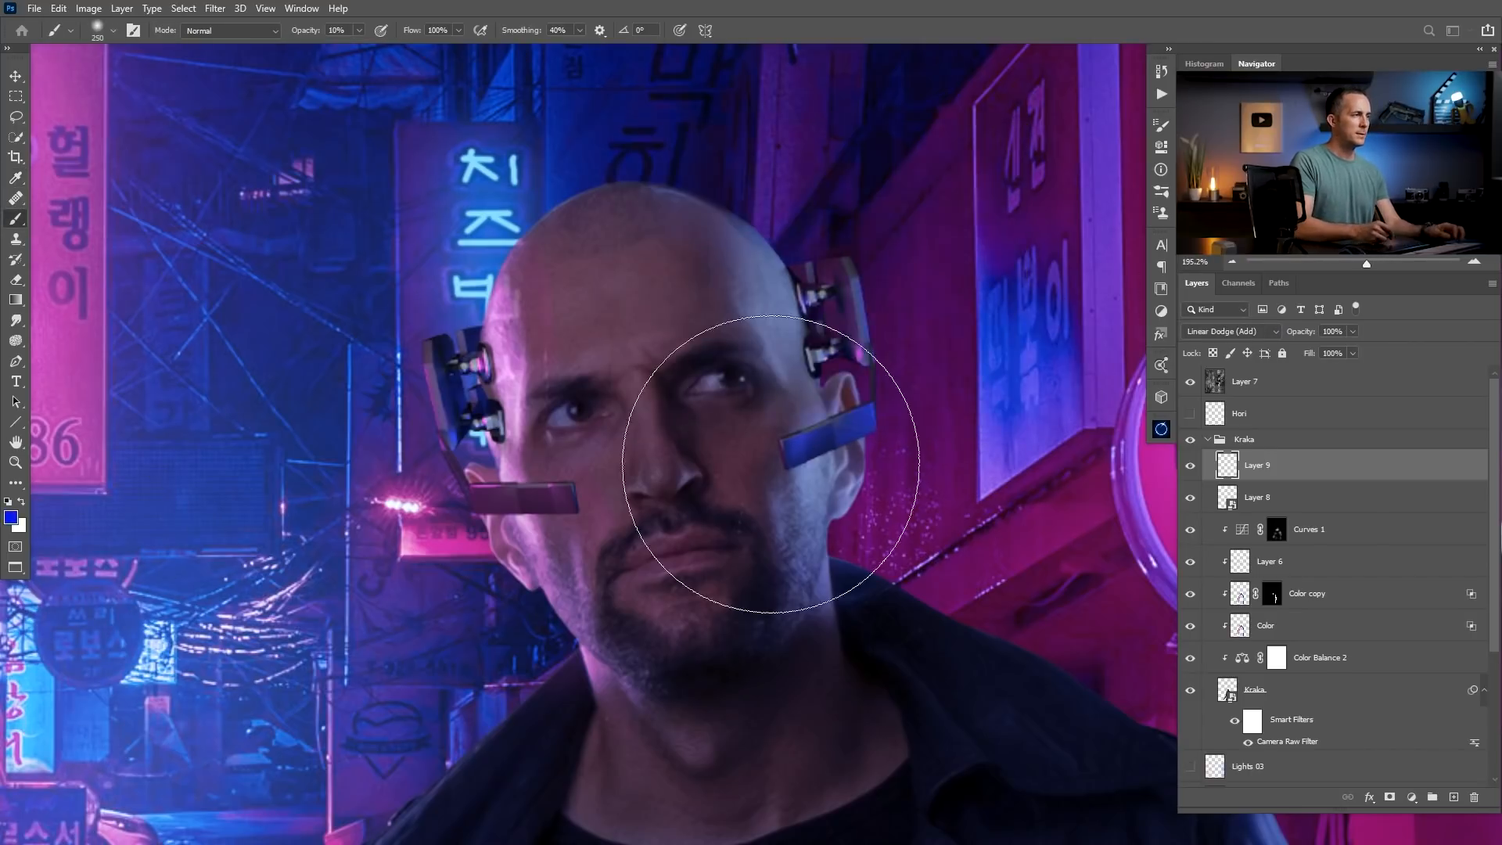
# Paint a blue glow across the man's eyes with a small soft brush at 10% opacity and move the glow layer below the headset parts.
pyautogui.rightClick(743, 496)
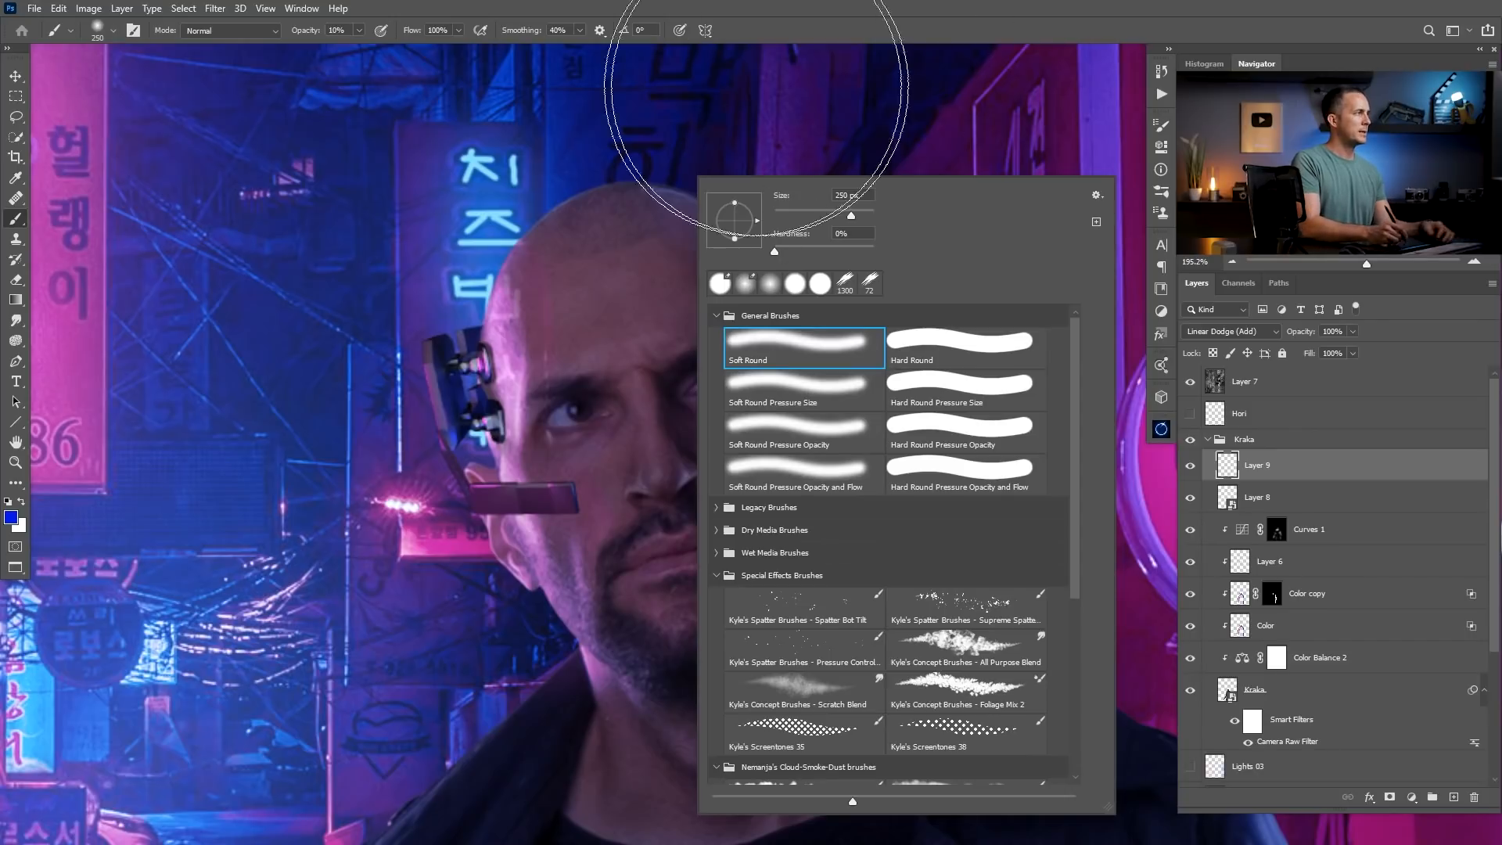
pyautogui.click(820, 27)
pyautogui.press('[')
pyautogui.press('[')
pyautogui.press('[')
pyautogui.press('[')
pyautogui.press('[')
pyautogui.press('[')
pyautogui.press('[')
pyautogui.press('[')
pyautogui.press('[')
pyautogui.press('[')
pyautogui.press('[')
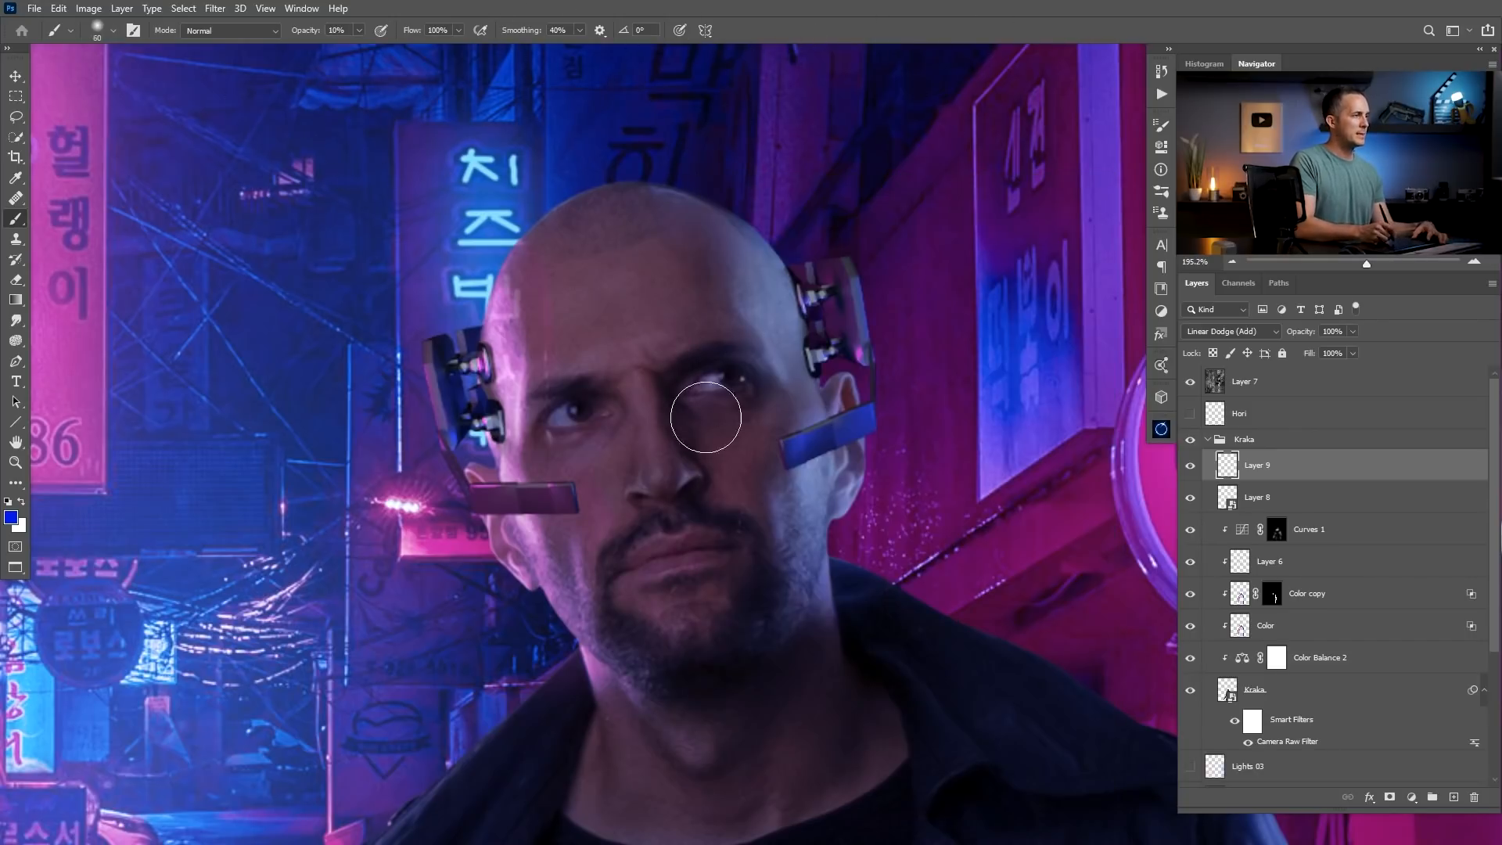
pyautogui.moveTo(727, 444); pyautogui.dragTo(655, 463)
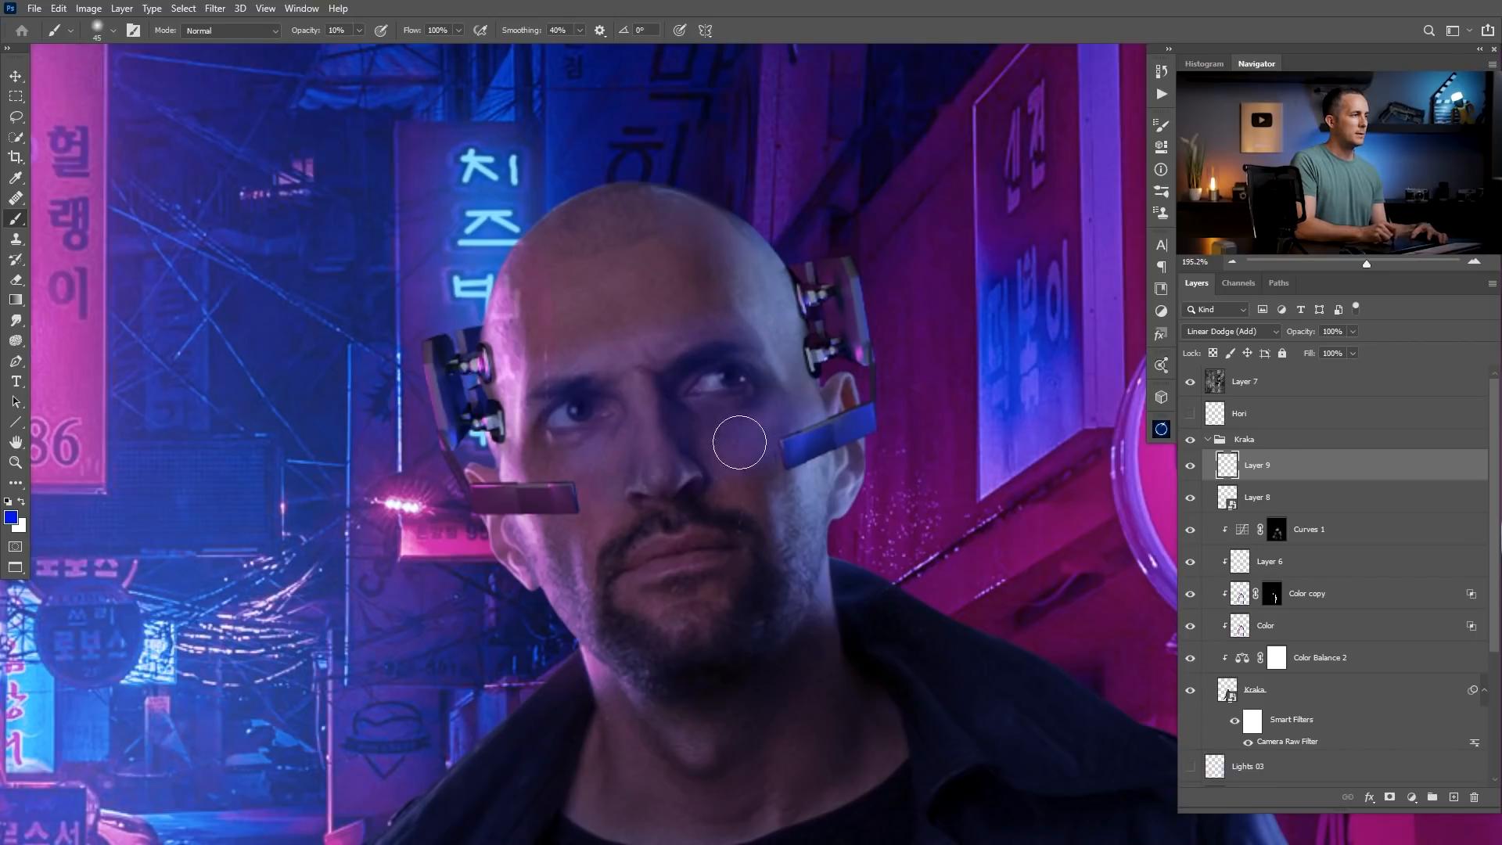
pyautogui.moveTo(1234, 472); pyautogui.dragTo(1235, 504)
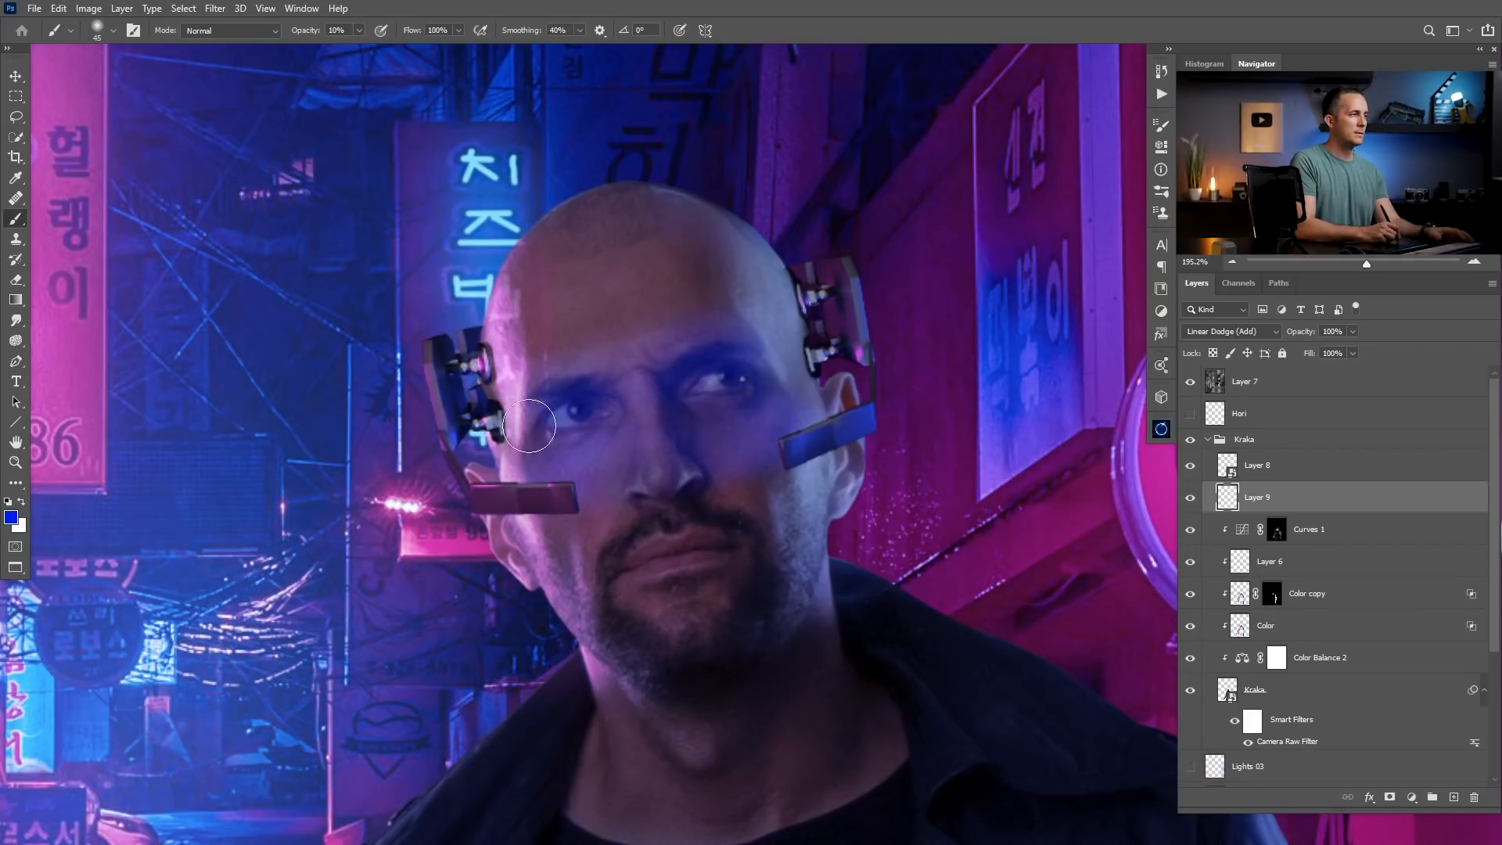
# Add another layer above the blue glow layer and set its blend mode to Linear Dodge (Add).
pyautogui.click(1453, 796)
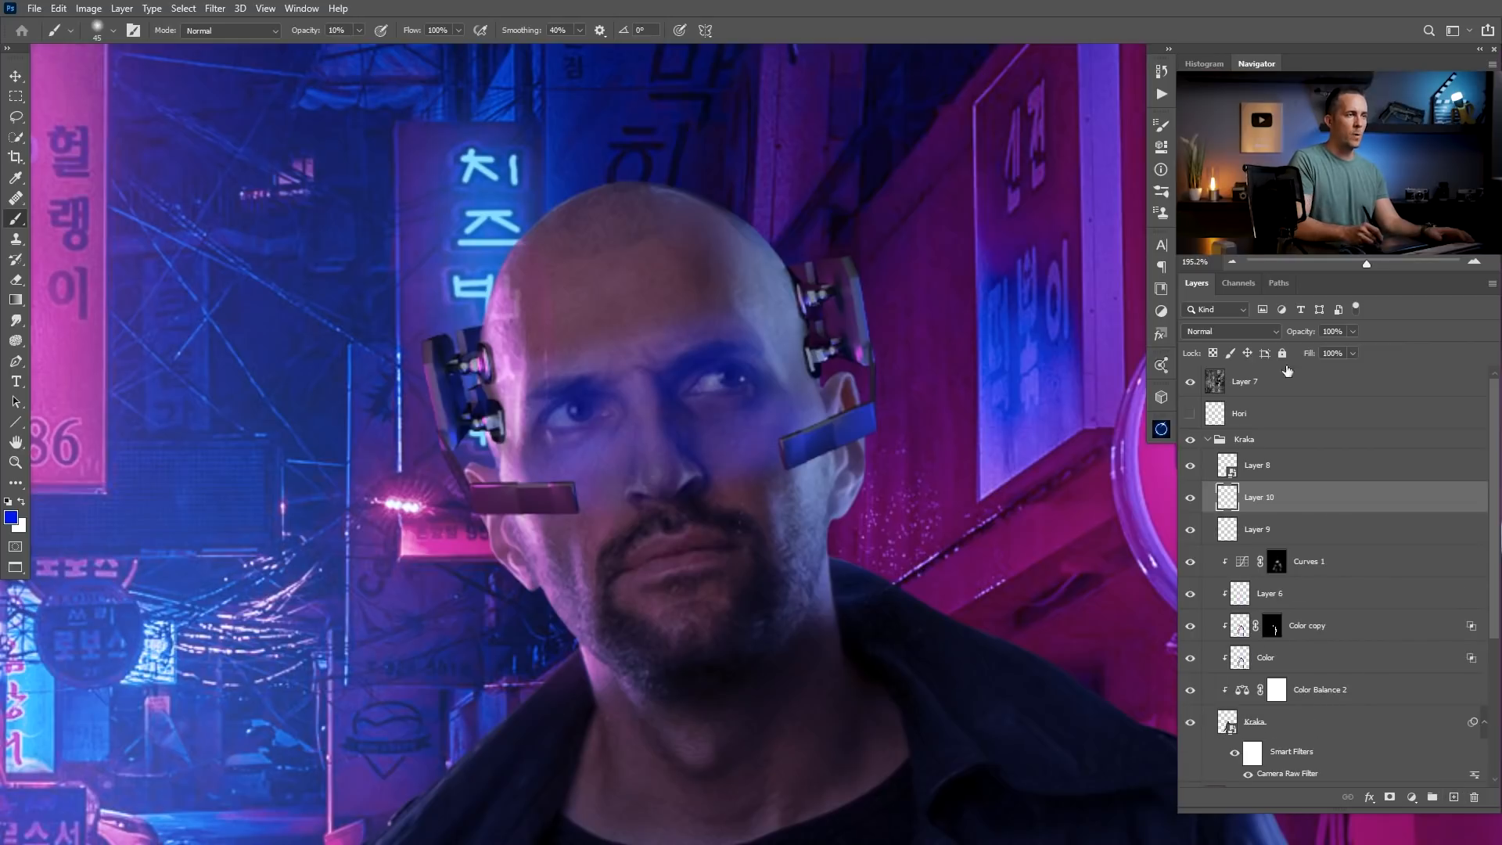
pyautogui.click(1230, 330)
pyautogui.click(1220, 481)
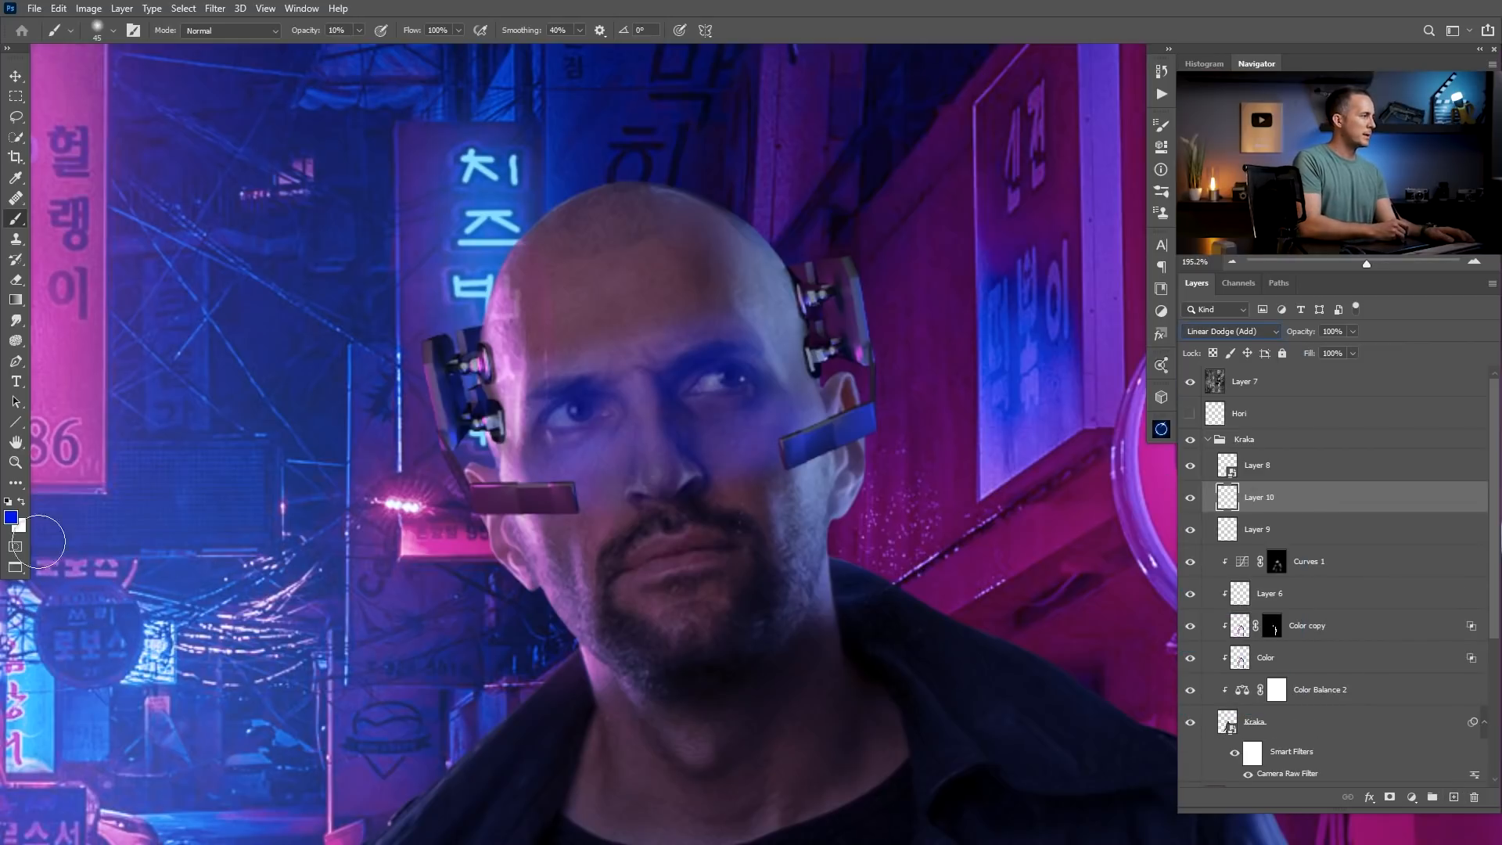
# Paint a brighter blue (#2335f8) glow over the man's eyes and cheeks with a 70 px soft brush at 10% opacity.
pyautogui.click(11, 517)
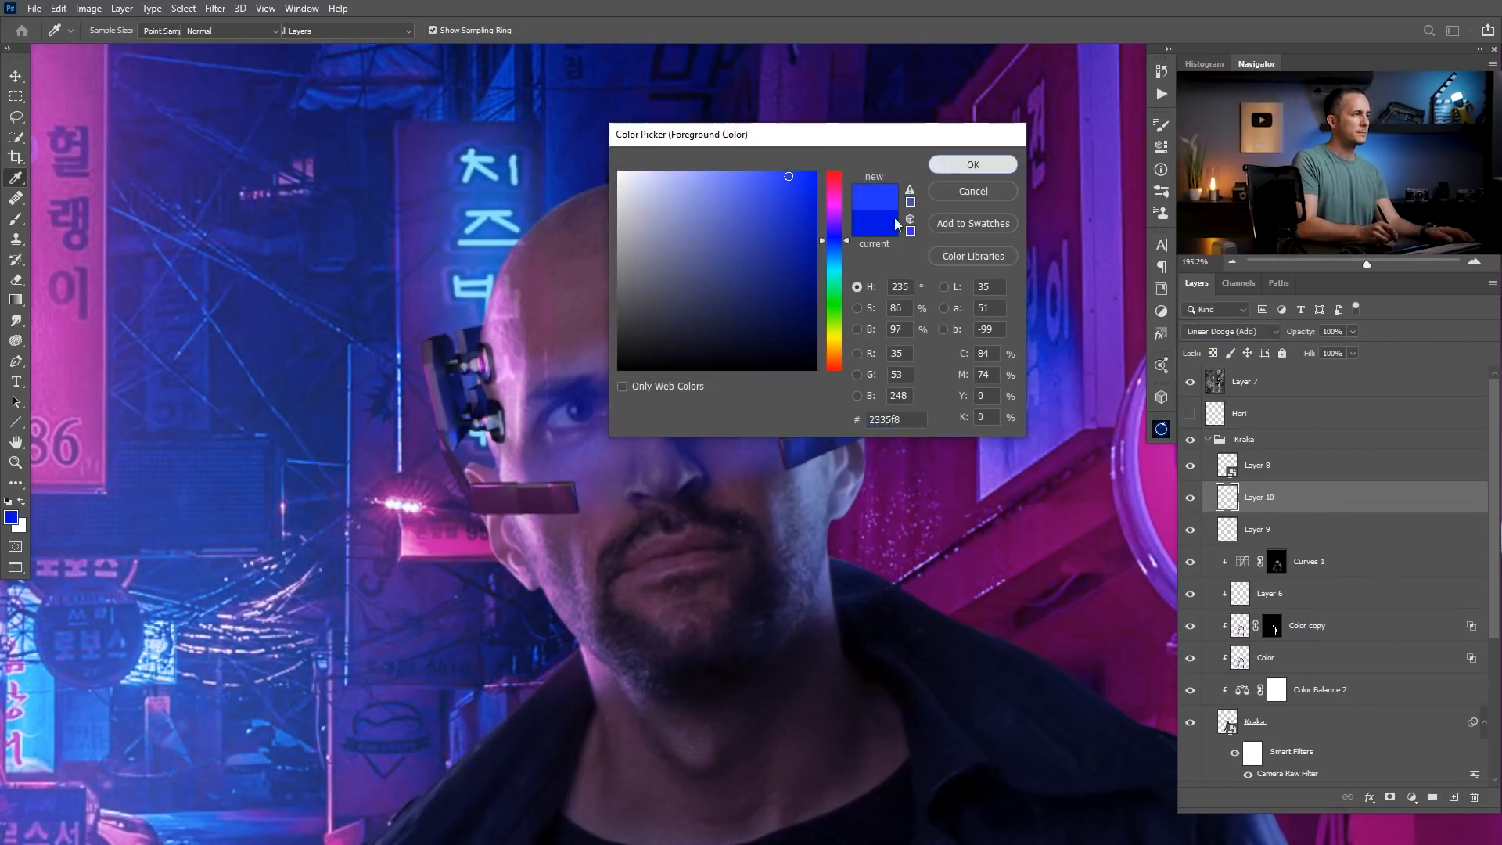
pyautogui.click(973, 161)
pyautogui.press(']')
pyautogui.press(']')
pyautogui.press(']')
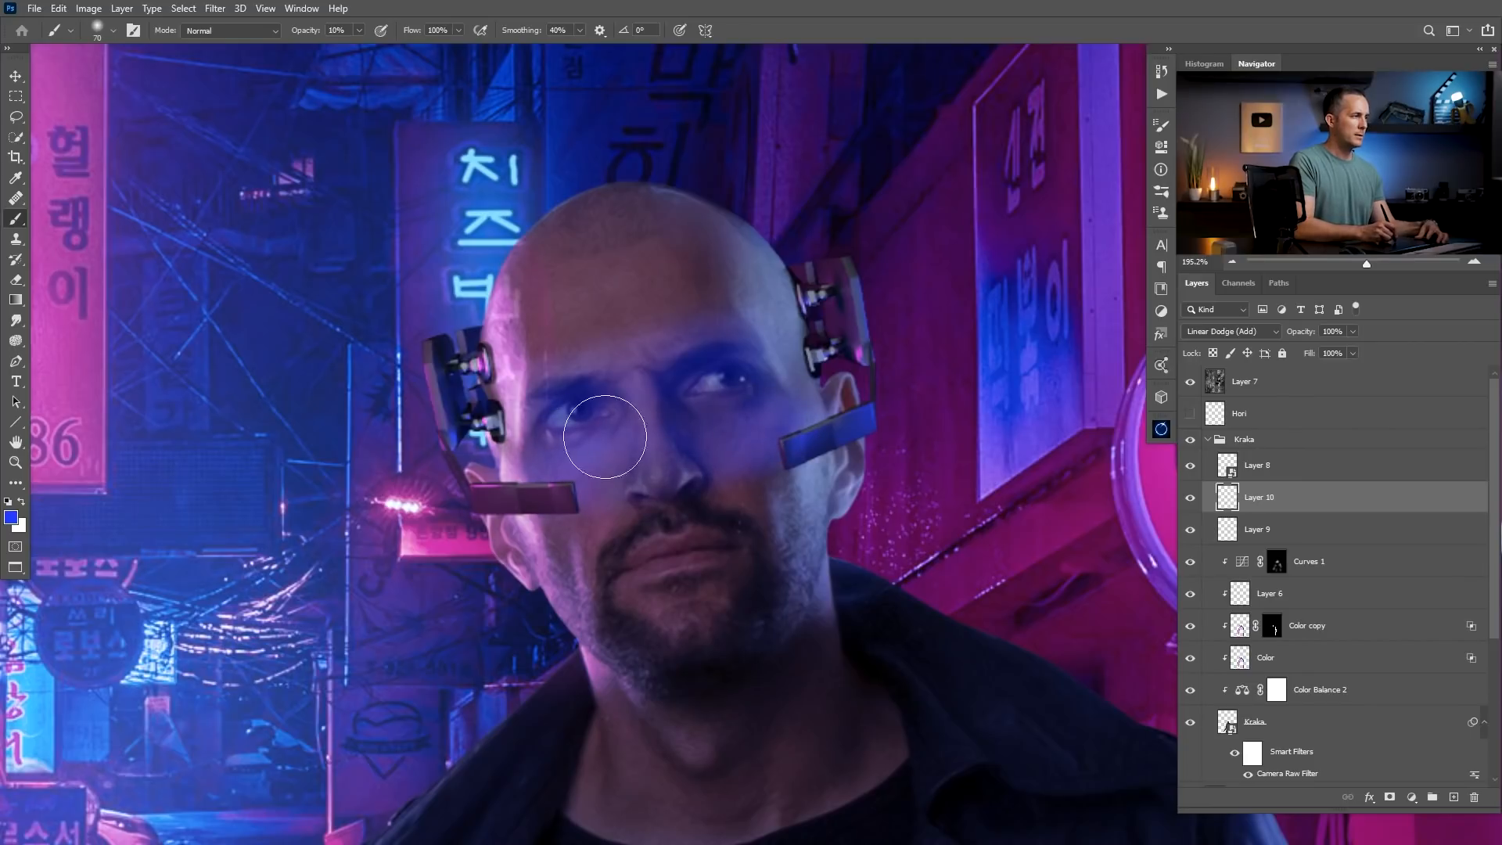
pyautogui.moveTo(537, 475)
pyautogui.mouseDown()
pyautogui.moveTo(581, 461)
pyautogui.moveTo(564, 476)
pyautogui.moveTo(604, 437)
pyautogui.moveTo(516, 470)
pyautogui.moveTo(606, 446)
pyautogui.mouseUp()
pyautogui.moveTo(803, 412)
pyautogui.mouseDown()
pyautogui.moveTo(752, 423)
pyautogui.moveTo(756, 479)
pyautogui.moveTo(838, 435)
pyautogui.mouseUp()
pyautogui.moveTo(753, 368); pyautogui.dragTo(588, 428)
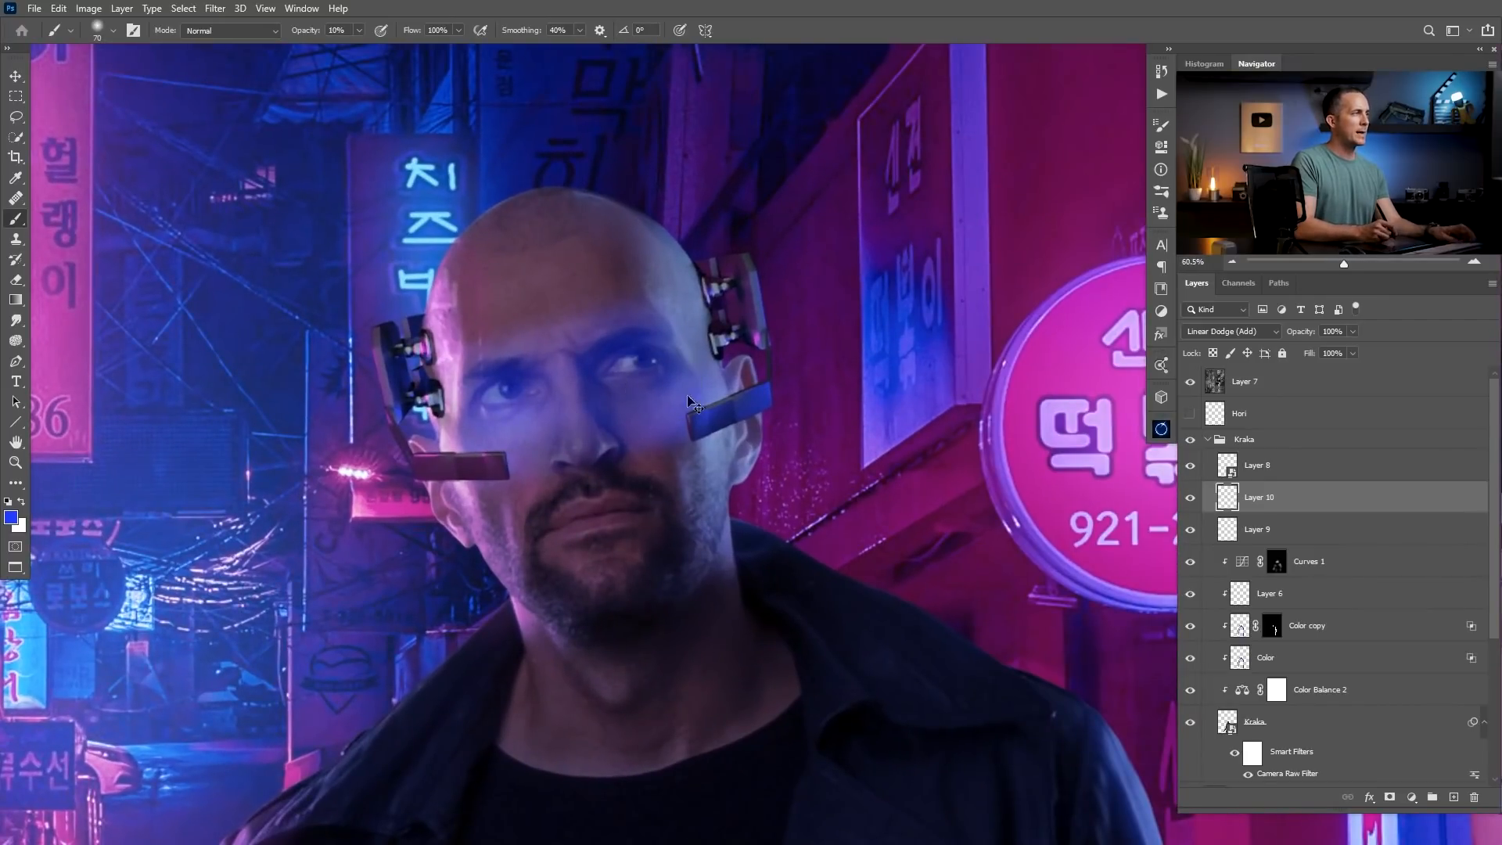
# Copy the entire HUD interface graphic from its document and paste it between the headset parts and the upper glow layer.
pyautogui.hotkey('ctrl', 'Tab')
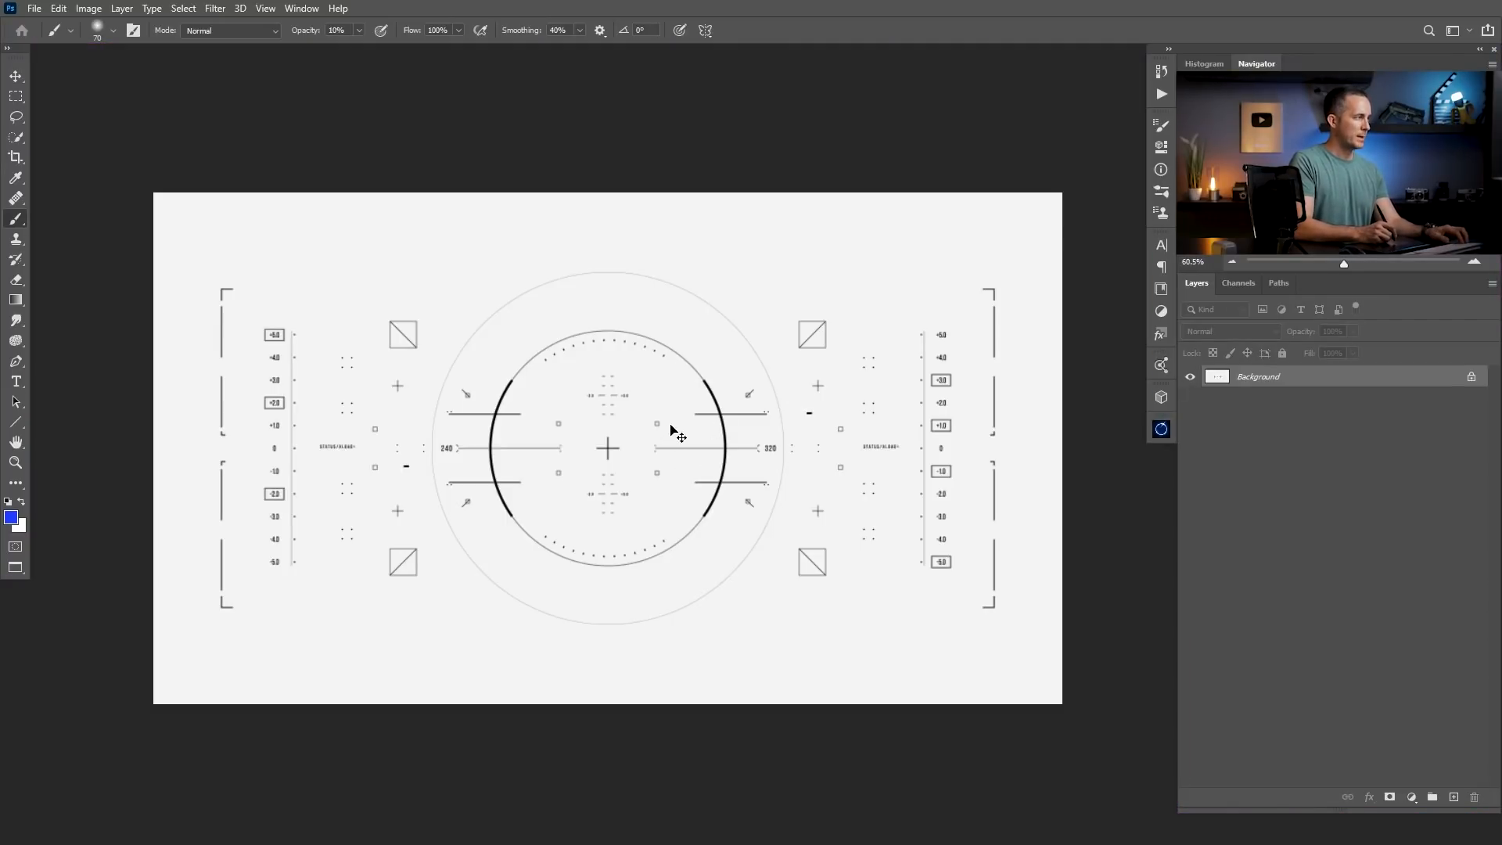
pyautogui.press('c')
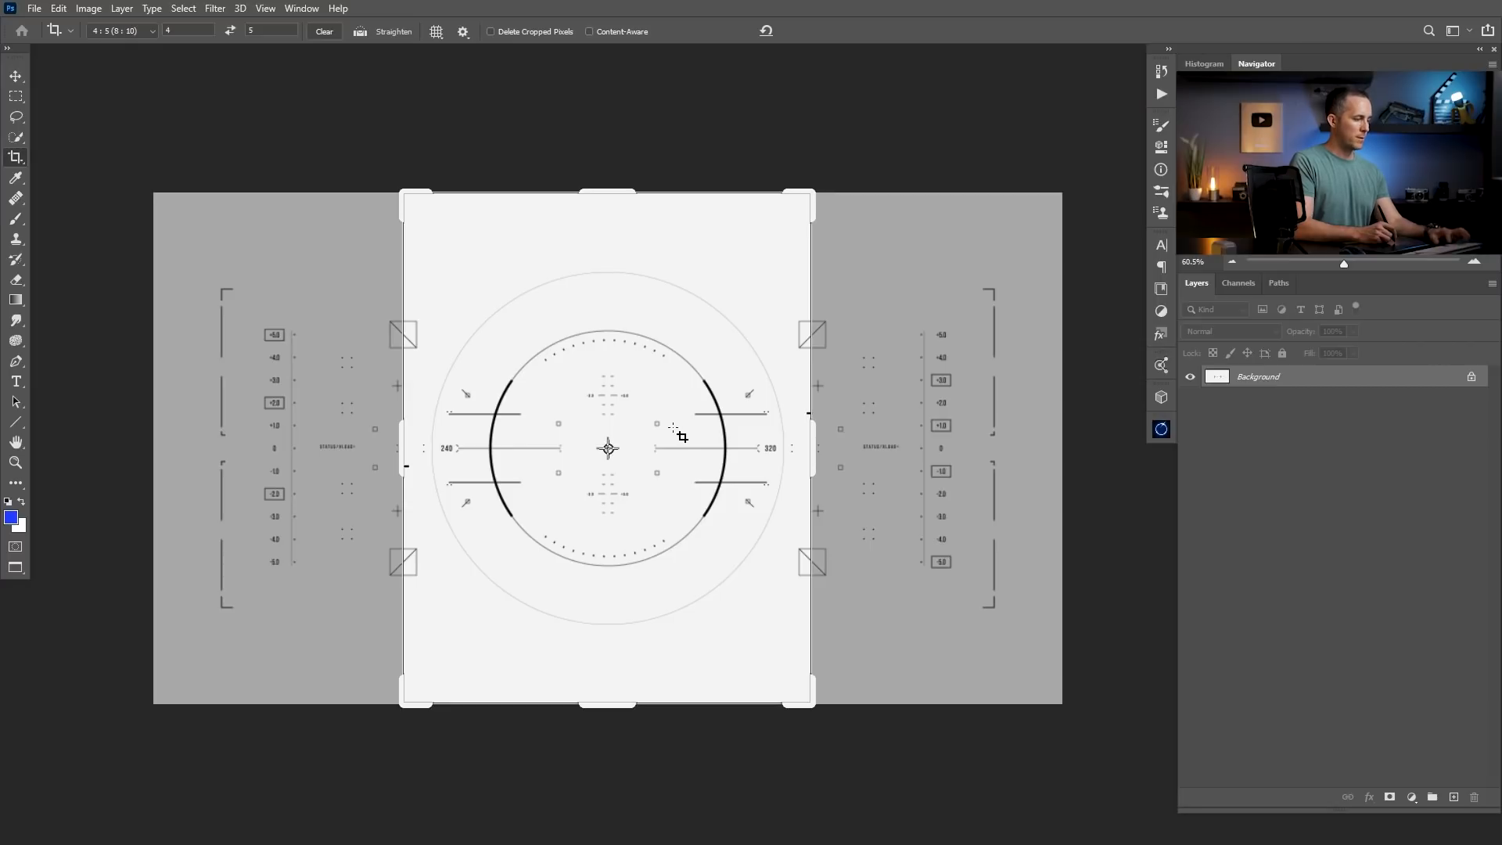
pyautogui.press('Escape')
pyautogui.press('v')
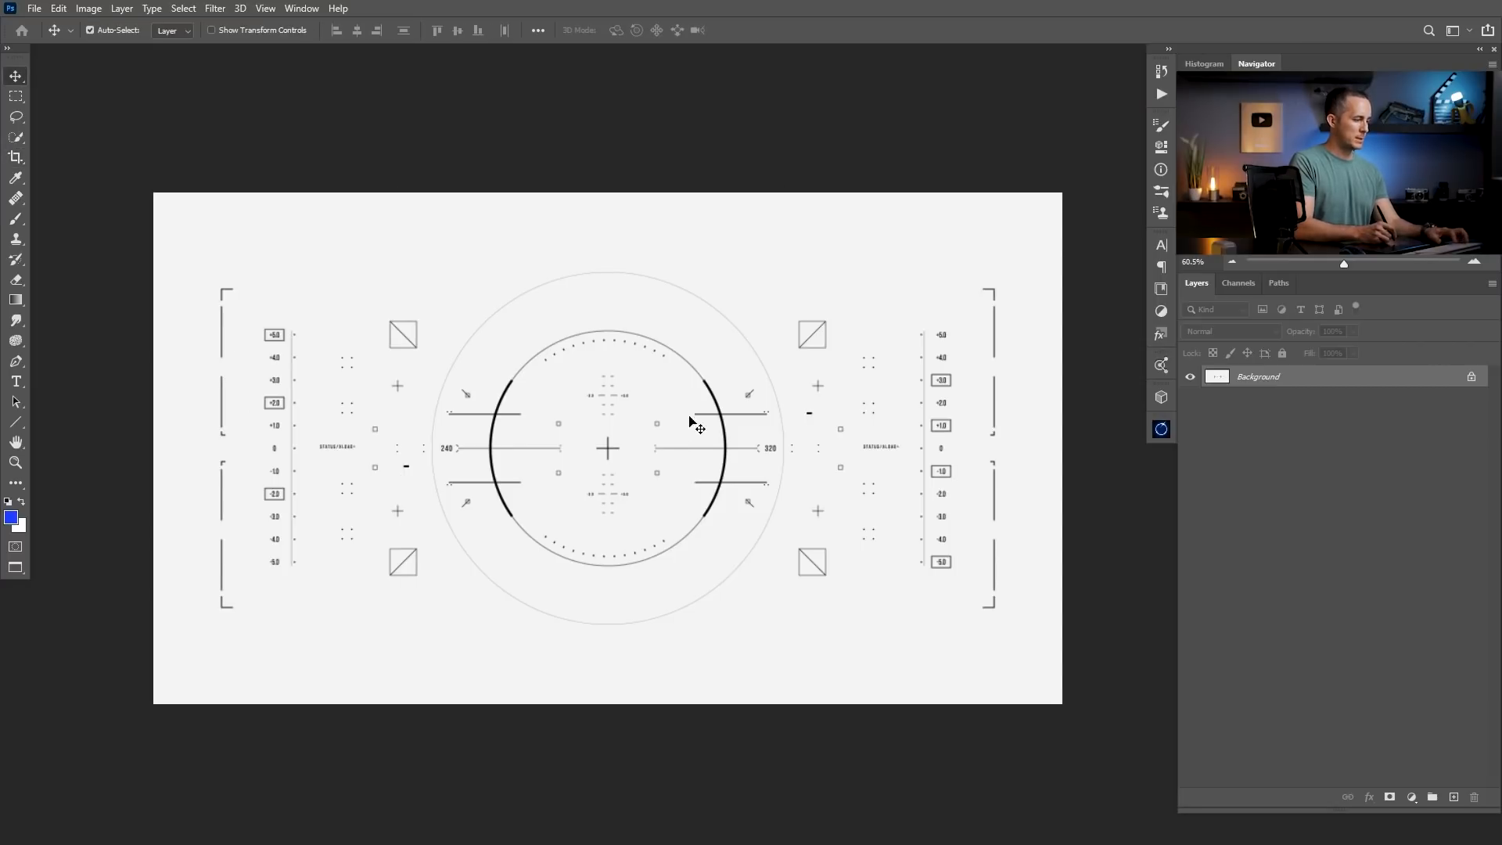
pyautogui.hotkey('ctrl', 'a')
pyautogui.hotkey('shift', 'alt', 'w')
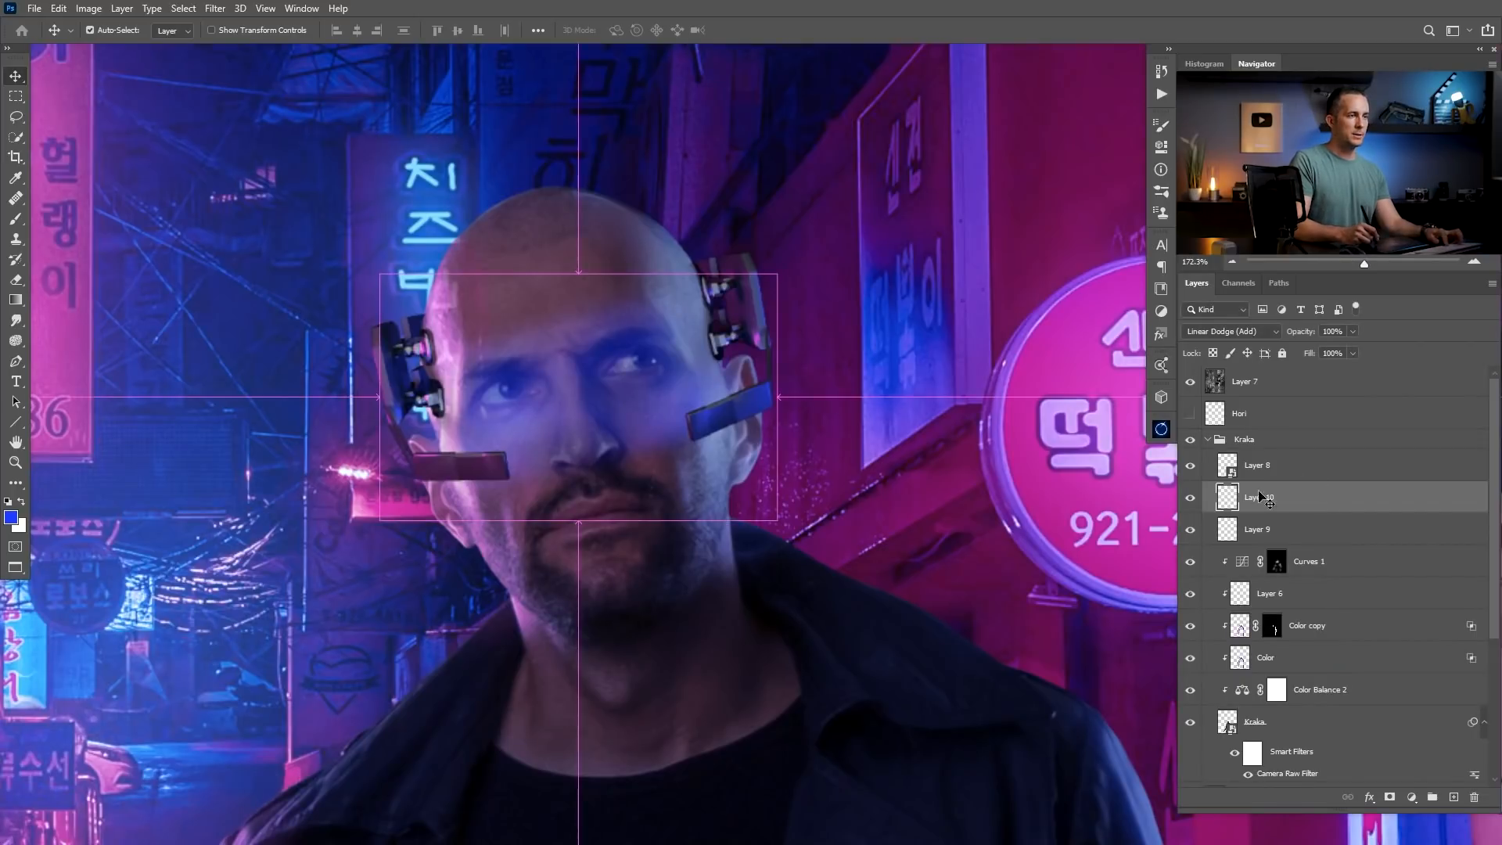
pyautogui.moveTo(899, 448); pyautogui.dragTo(613, 480)
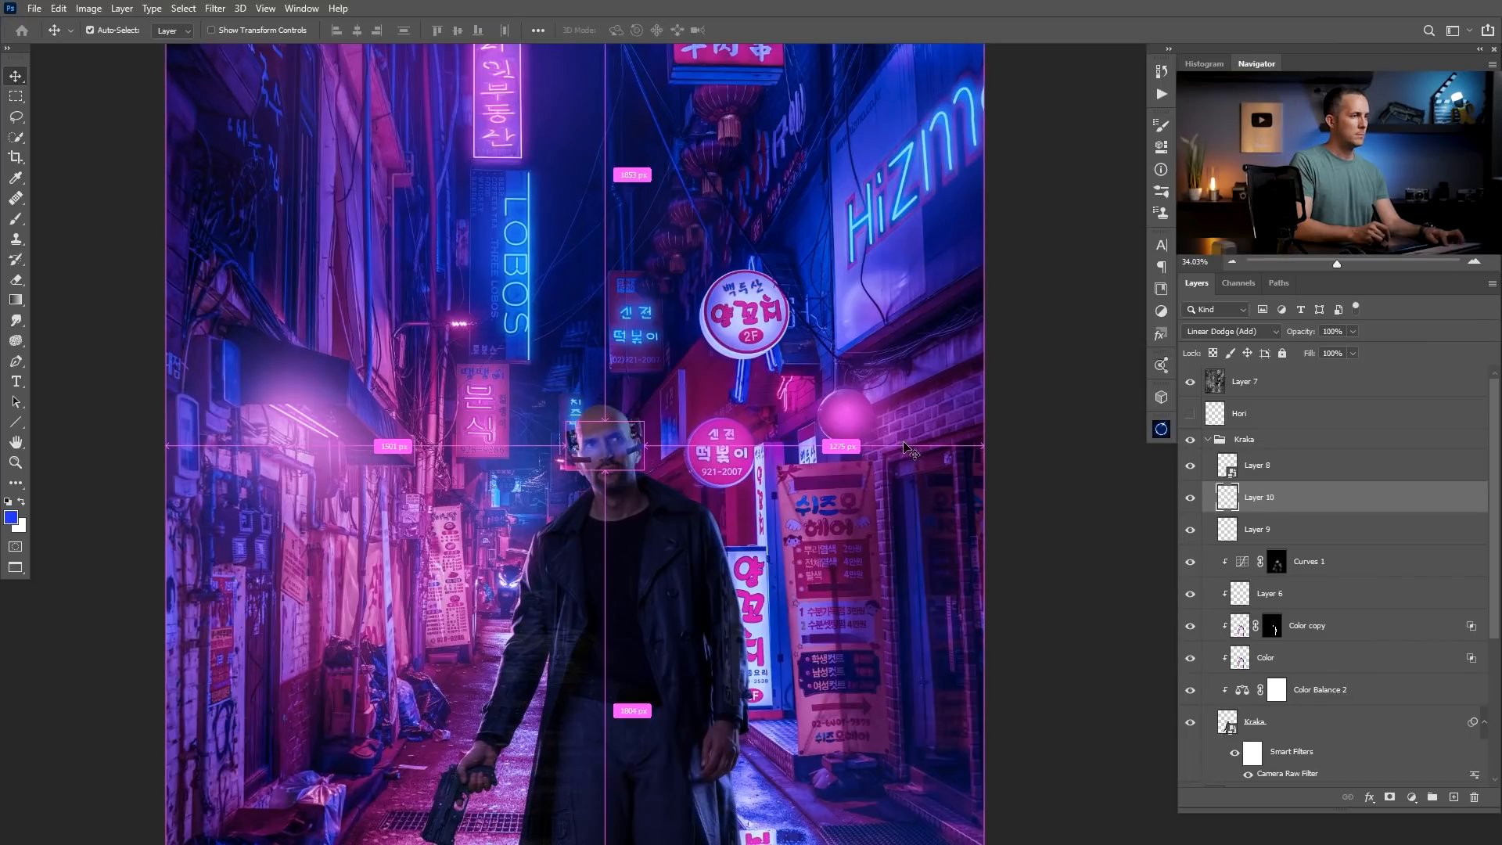
pyautogui.hotkey('ctrl', 'v')
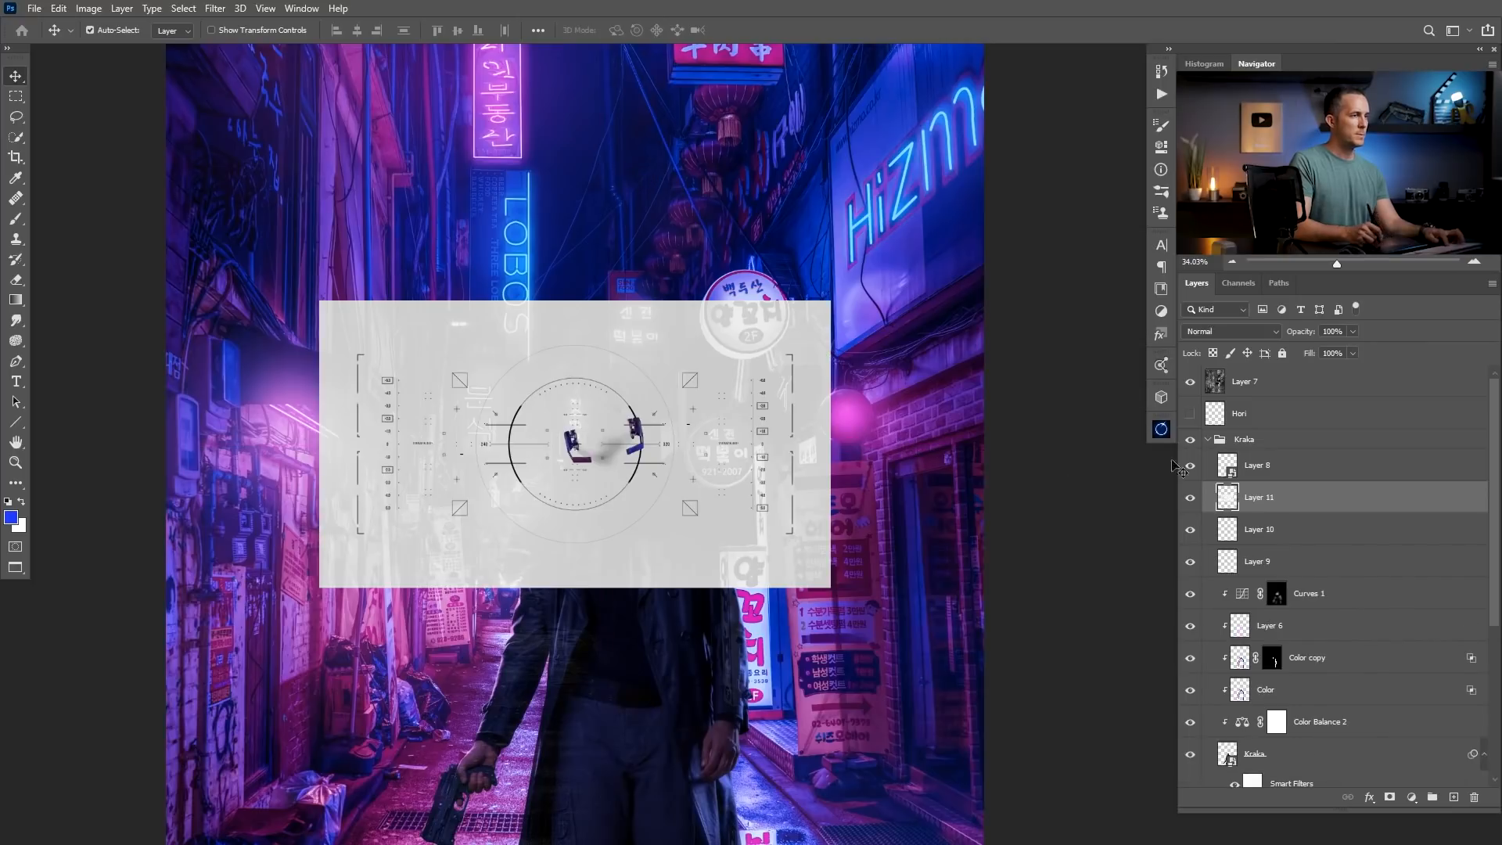
# Scale down and tilt the HUD graphic to fit over the man's eyes between the headset parts, and apply the transform.
pyautogui.moveTo(664, 467); pyautogui.dragTo(864, 359)
pyautogui.hotkey('ctrl', 't')
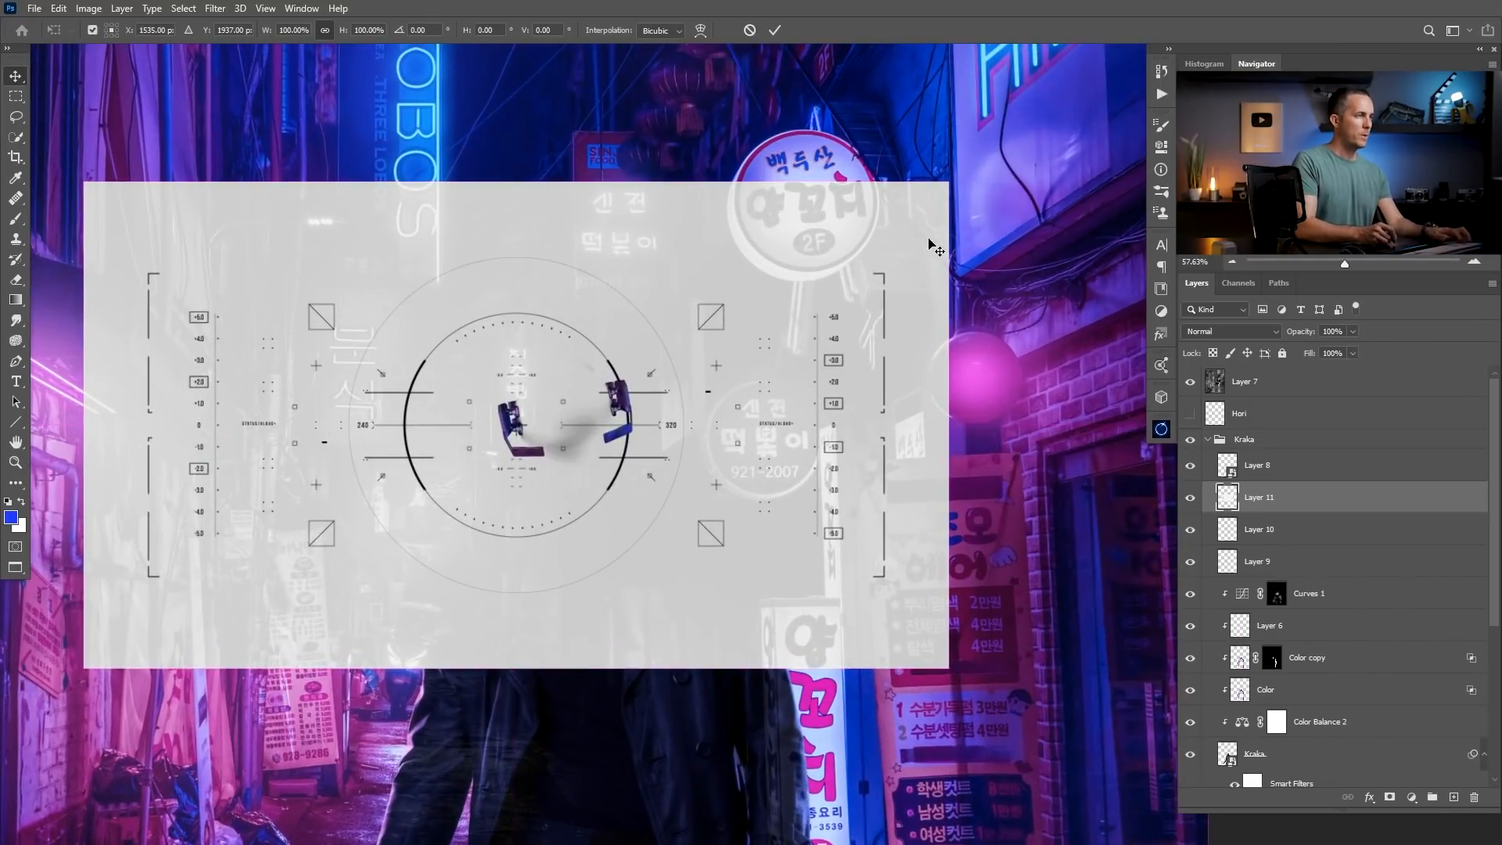
pyautogui.moveTo(949, 185); pyautogui.dragTo(560, 398)
pyautogui.moveTo(510, 502); pyautogui.dragTo(581, 498)
pyautogui.moveTo(603, 307); pyautogui.dragTo(766, 307)
pyautogui.moveTo(911, 264); pyautogui.dragTo(901, 224)
pyautogui.moveTo(750, 287); pyautogui.dragTo(707, 271)
pyautogui.moveTo(803, 238)
pyautogui.mouseDown()
pyautogui.moveTo(857, 205)
pyautogui.moveTo(821, 219)
pyautogui.mouseUp()
pyautogui.press('Return')
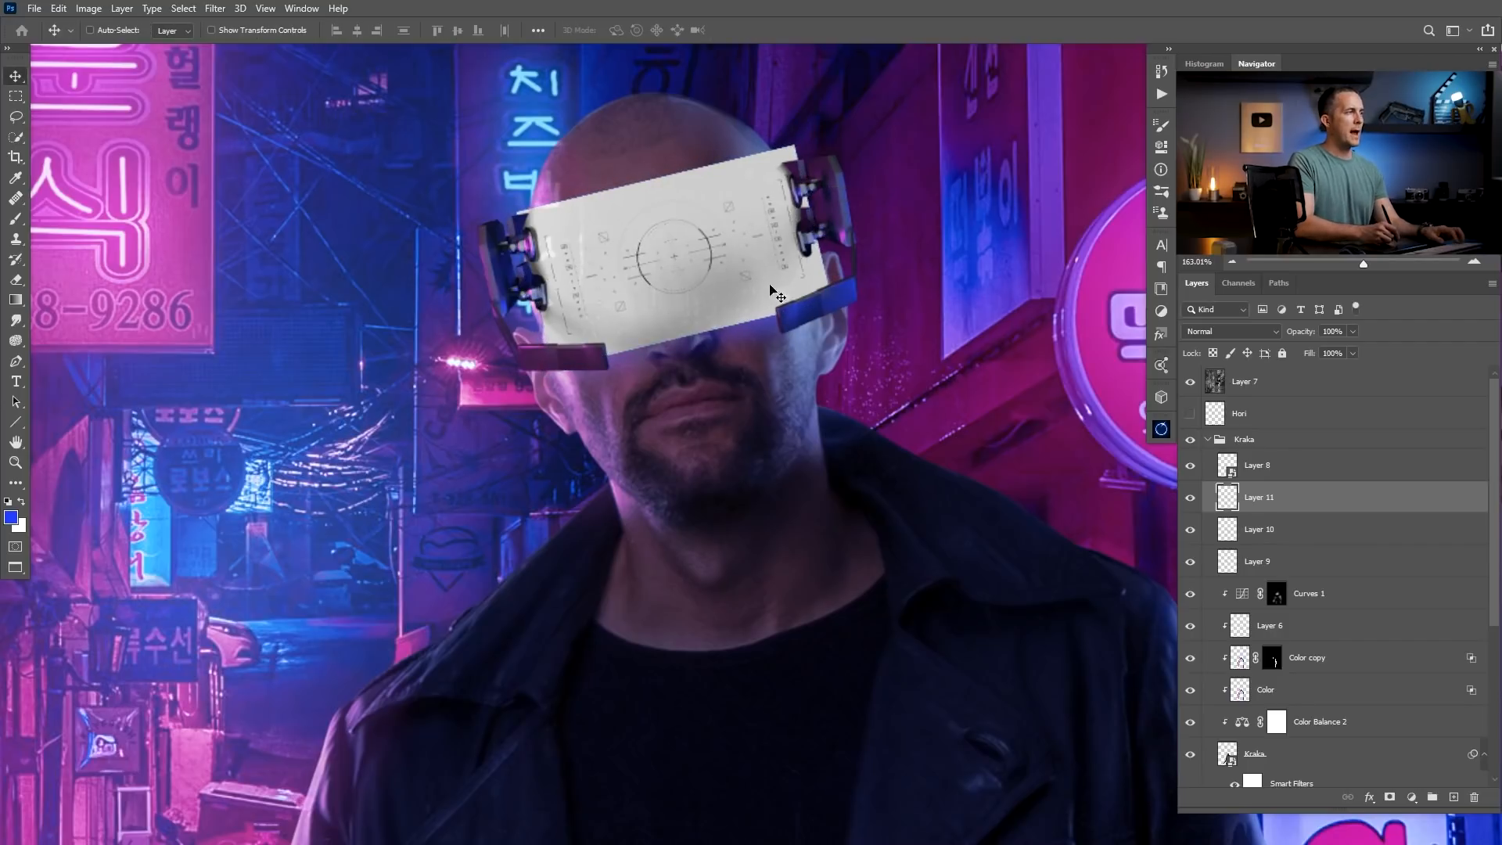
# Invert the colours of the HUD graphic layer.
pyautogui.hotkey('ctrl', 'i')
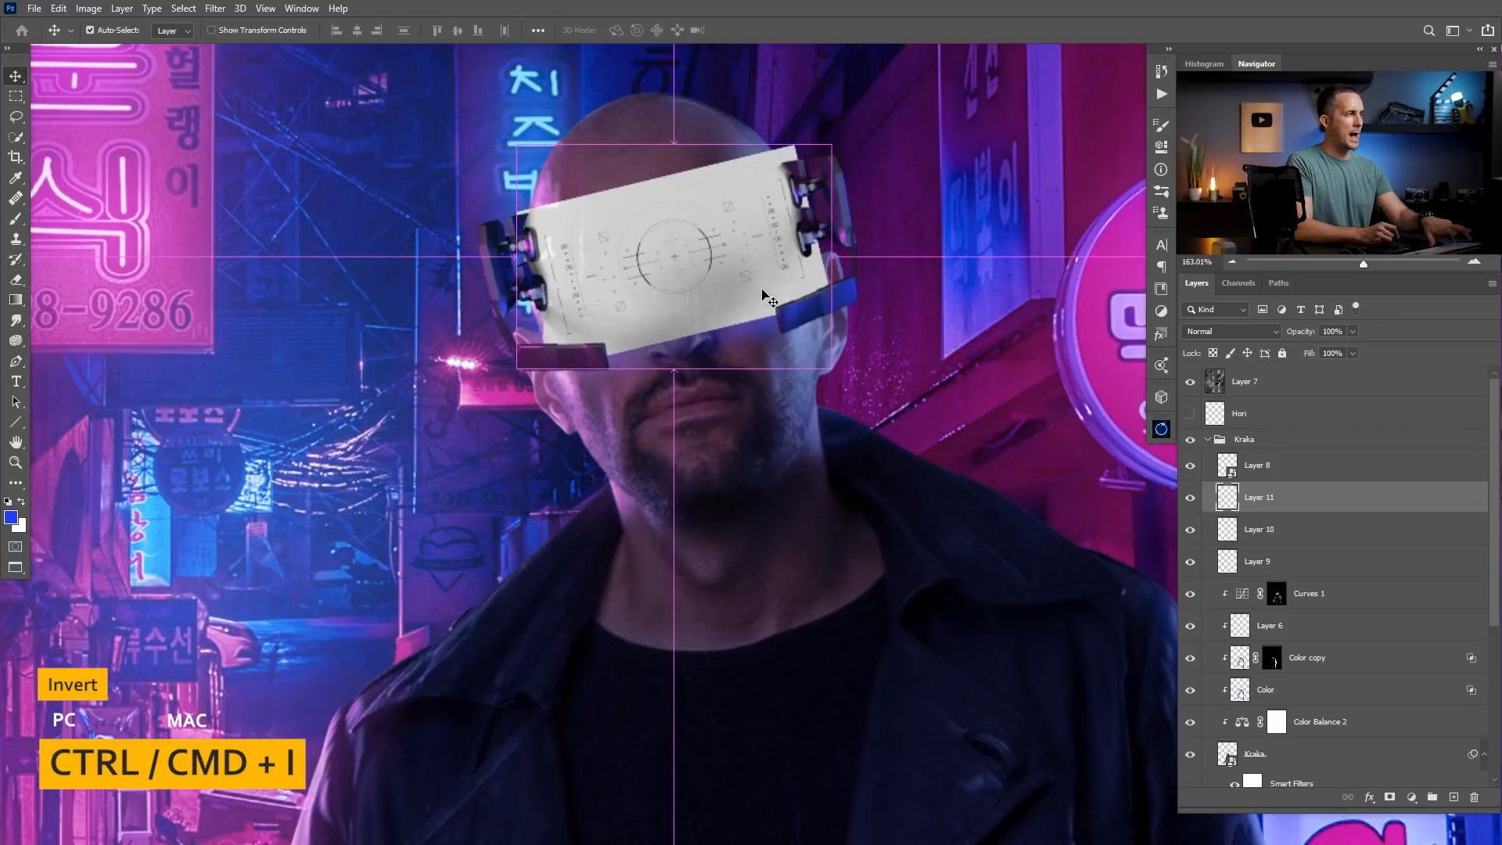
# Invert the HUD graphic and use Levels to clip its dark background to black and brighten its fine lines.
pyautogui.hotkey('ctrl', 'i')
pyautogui.scroll(3, 757, 269)
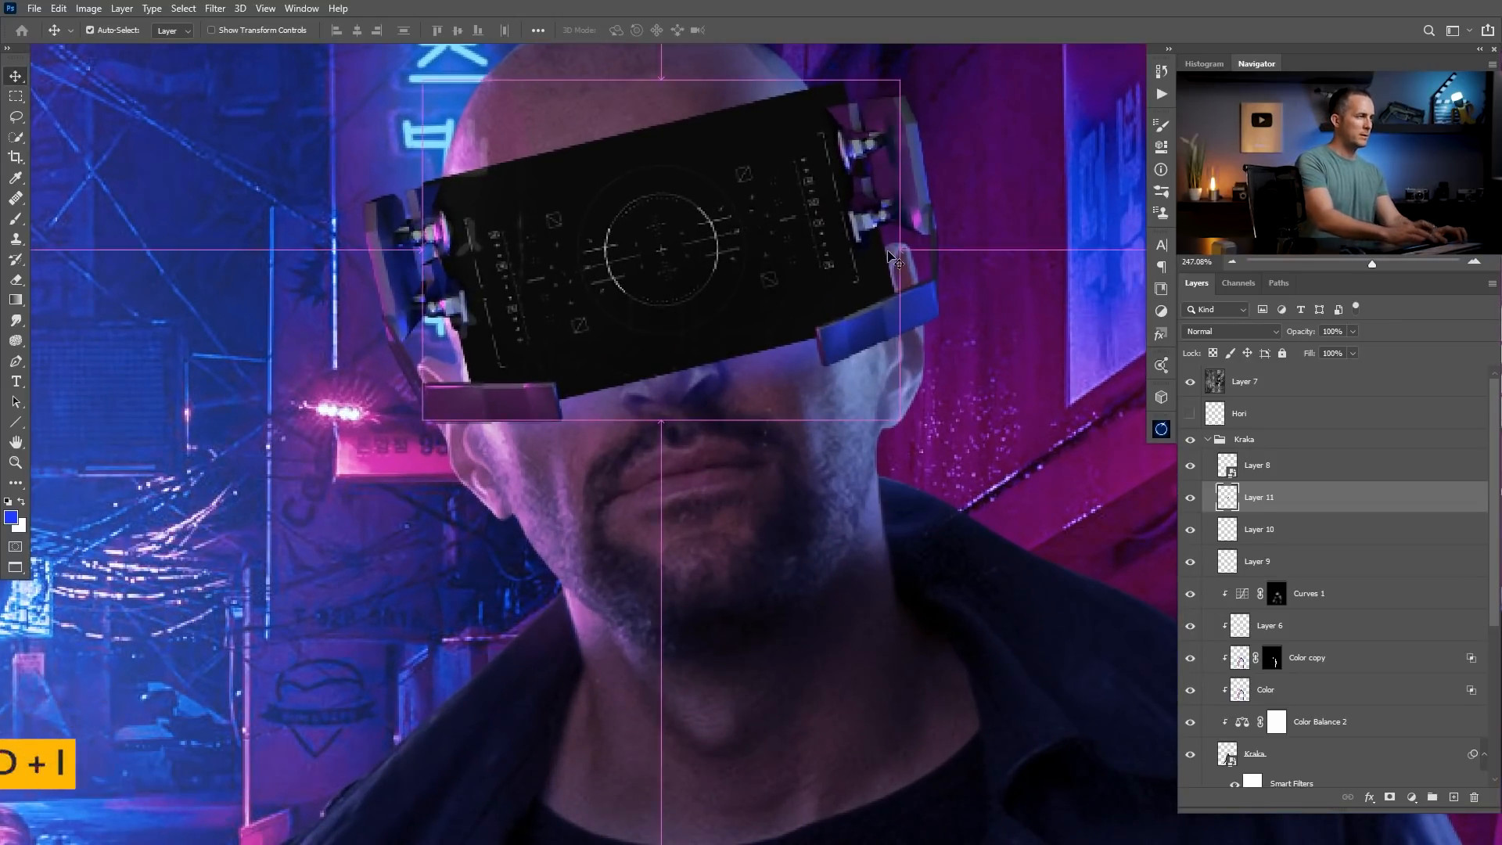
pyautogui.hotkey('ctrl', 'l')
pyautogui.moveTo(123, 365); pyautogui.dragTo(133, 365)
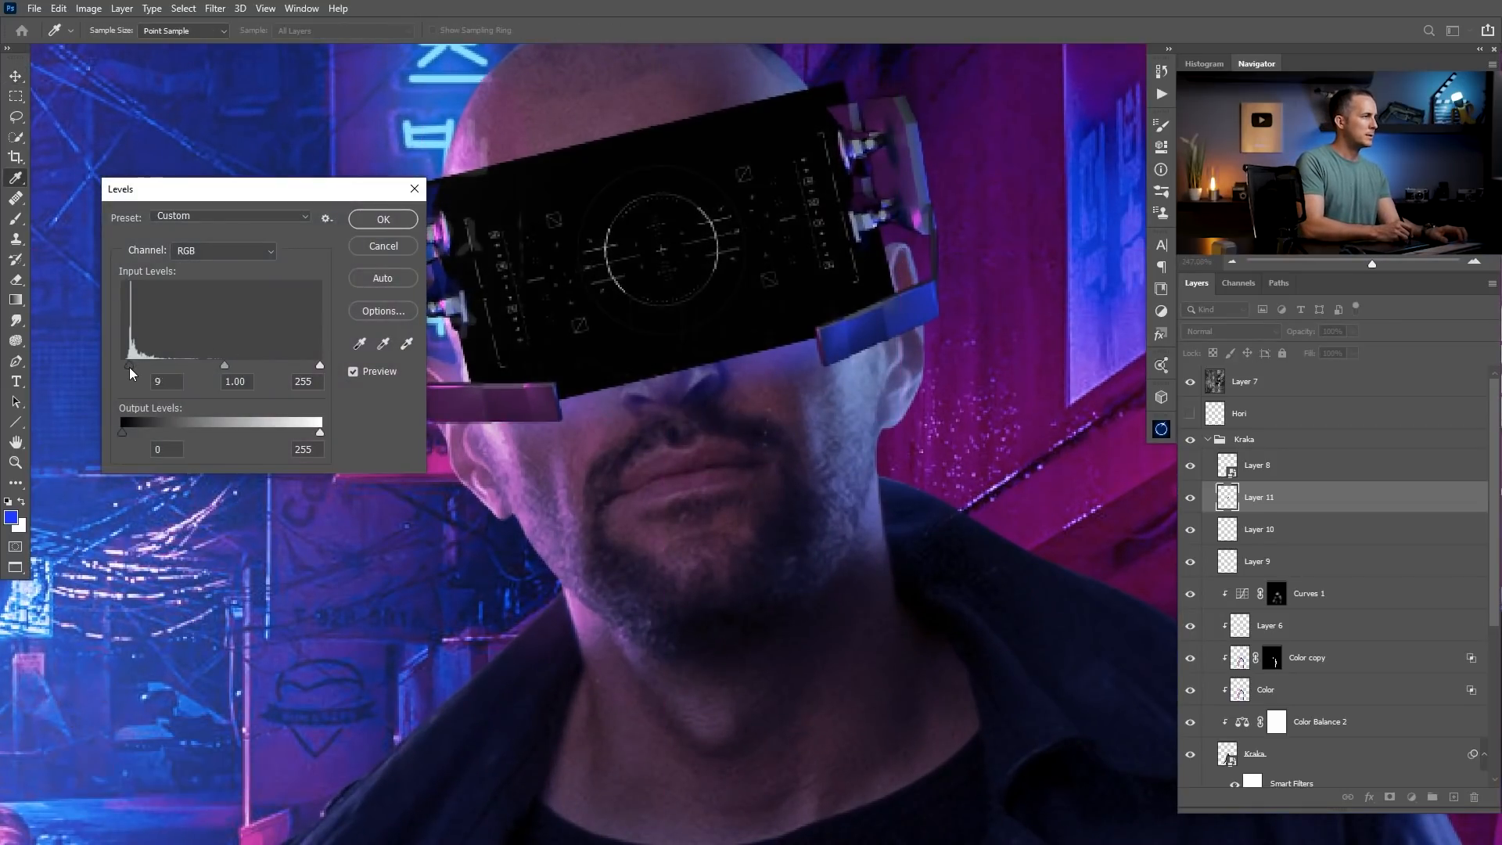
pyautogui.moveTo(237, 363); pyautogui.dragTo(179, 365)
pyautogui.click(390, 222)
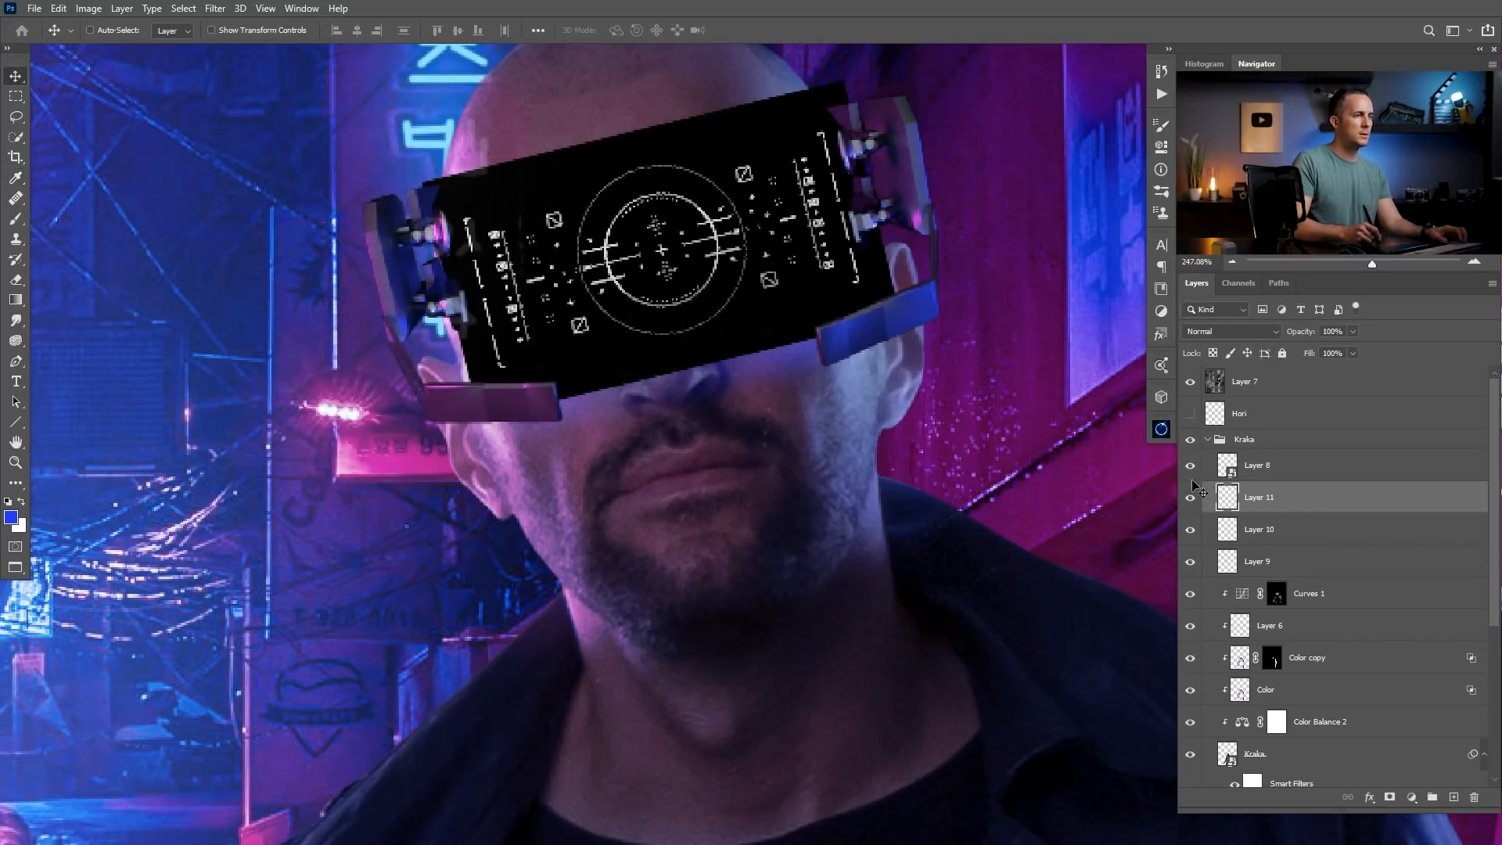
# Set the HUD graphic layer's blend mode to Screen.
pyautogui.click(1240, 333)
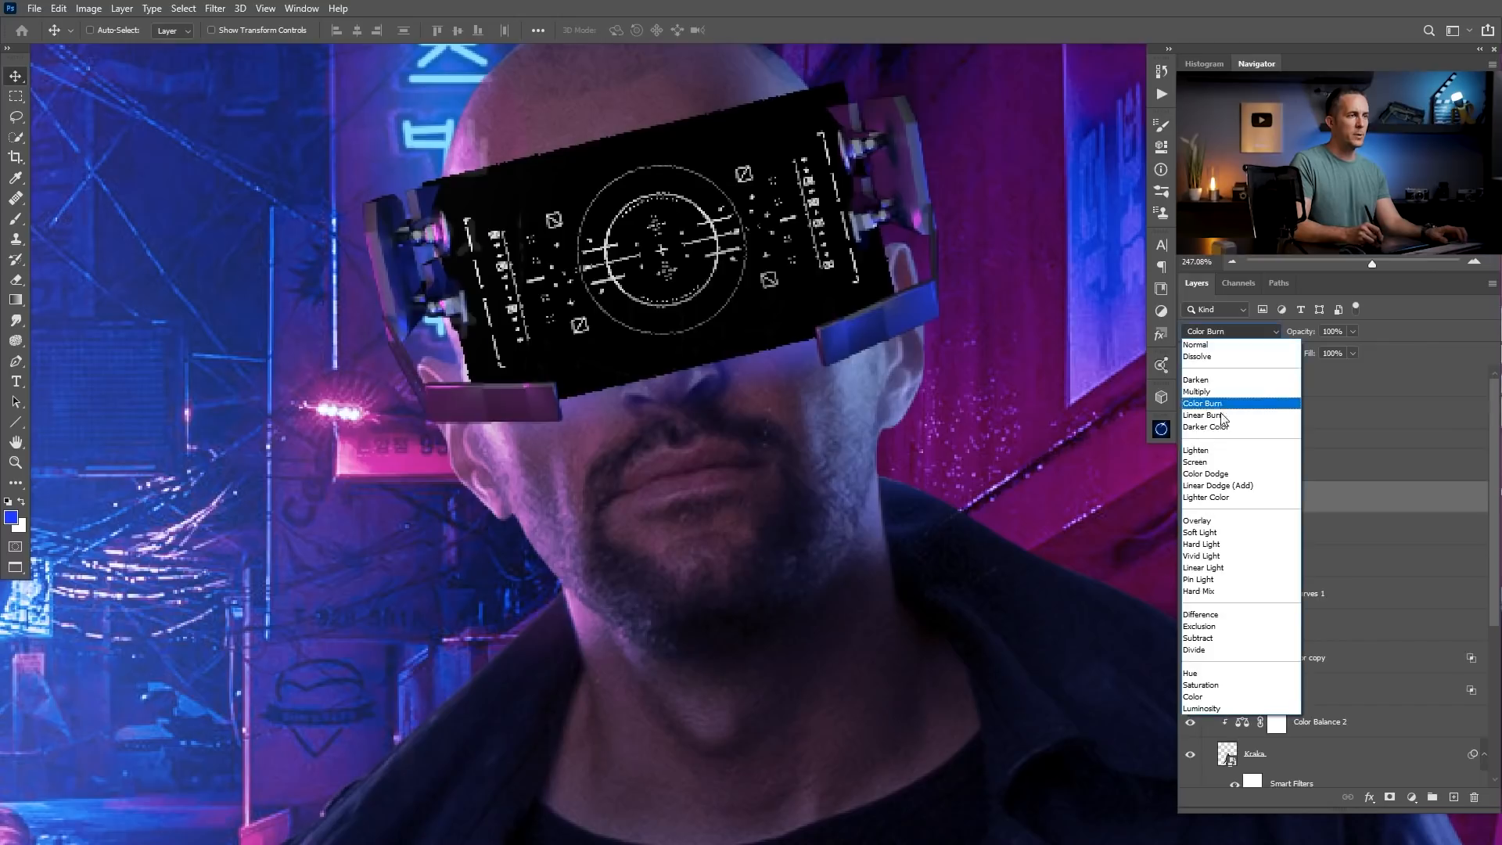
pyautogui.click(1212, 462)
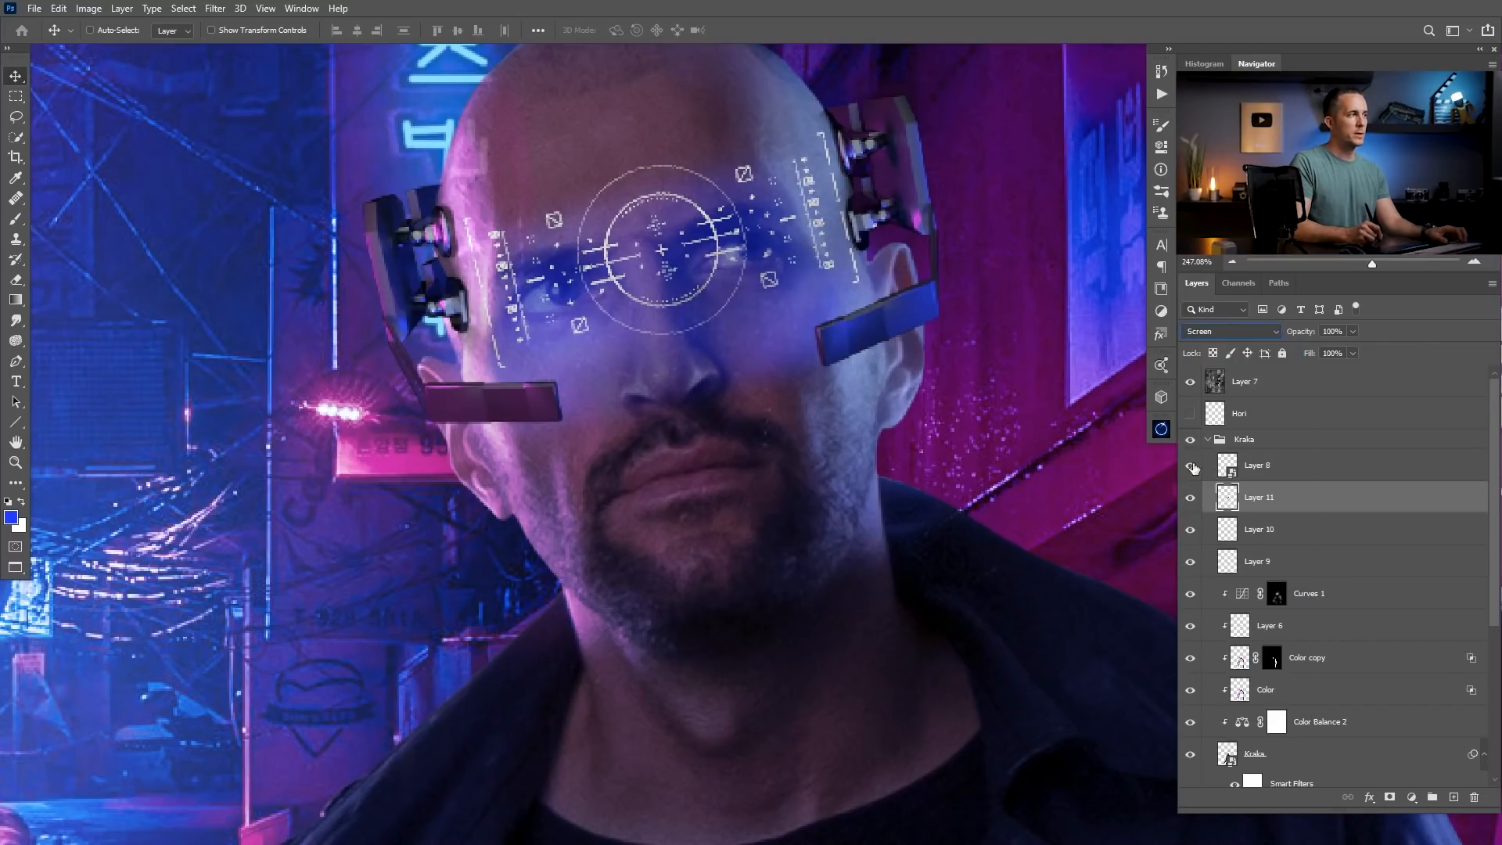
pyautogui.moveTo(720, 321); pyautogui.dragTo(582, 337)
pyautogui.moveTo(770, 398); pyautogui.dragTo(666, 442)
pyautogui.moveTo(614, 357); pyautogui.dragTo(735, 356)
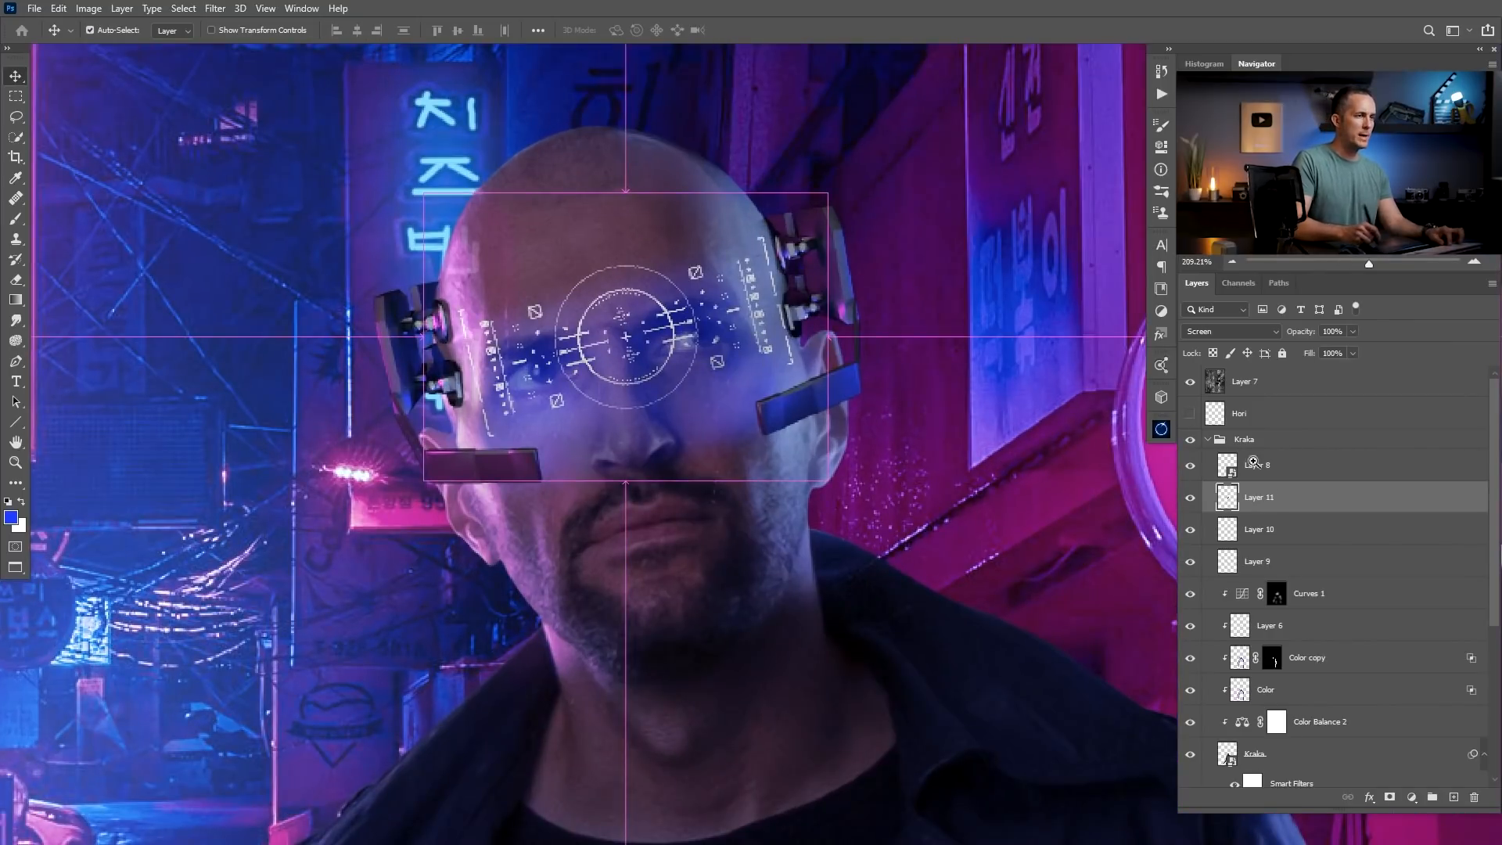
pyautogui.click(1407, 798)
pyautogui.click(1396, 801)
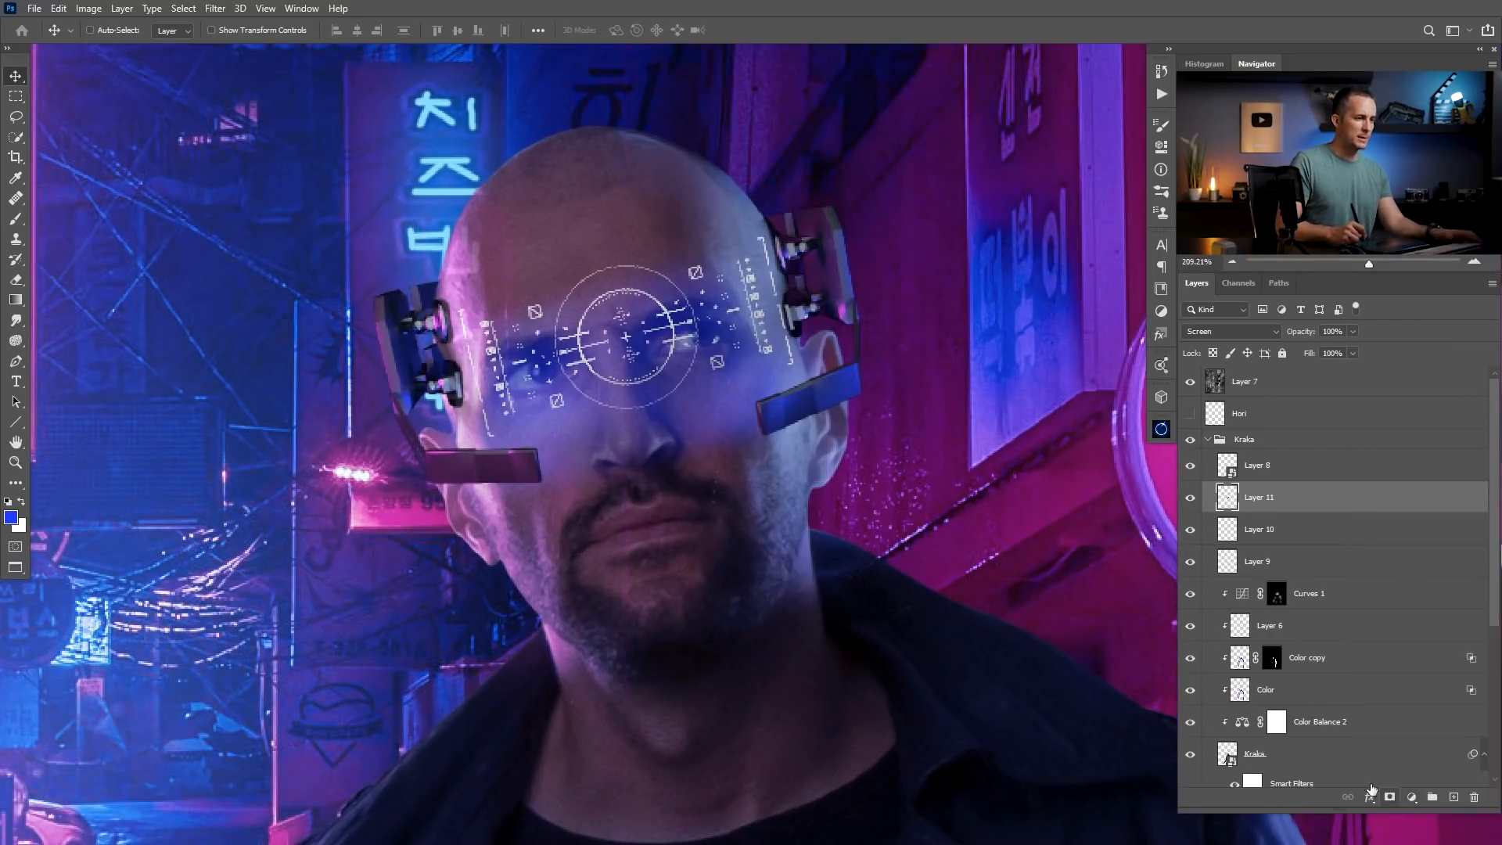
# Collapse the Kraka group and compare the whole image with and without Layer 7.
pyautogui.moveTo(645, 350); pyautogui.dragTo(583, 407)
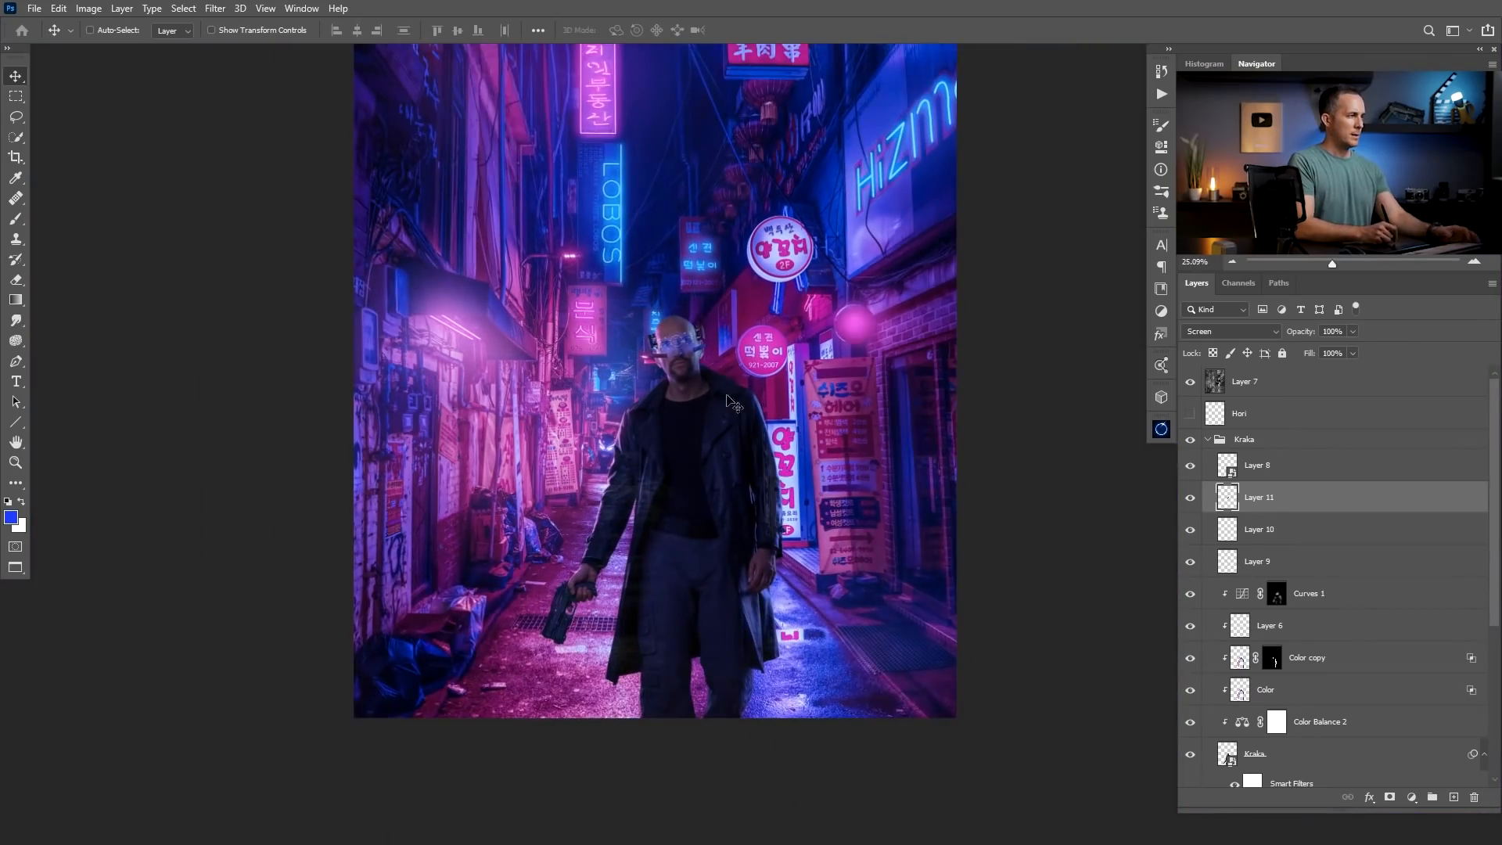
pyautogui.moveTo(678, 345); pyautogui.dragTo(739, 449)
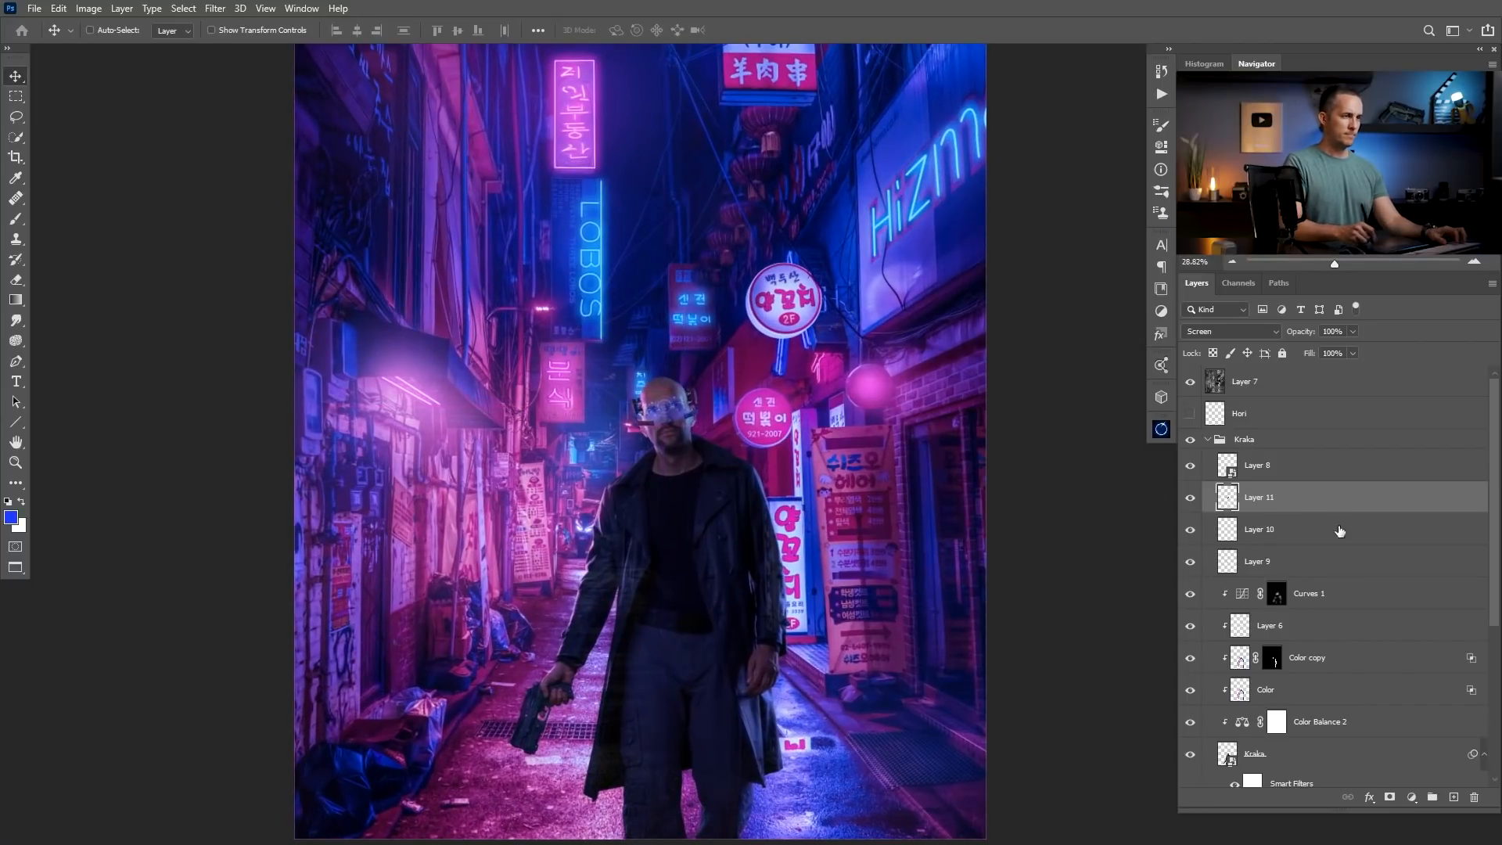
pyautogui.click(1208, 441)
pyautogui.click(1189, 413)
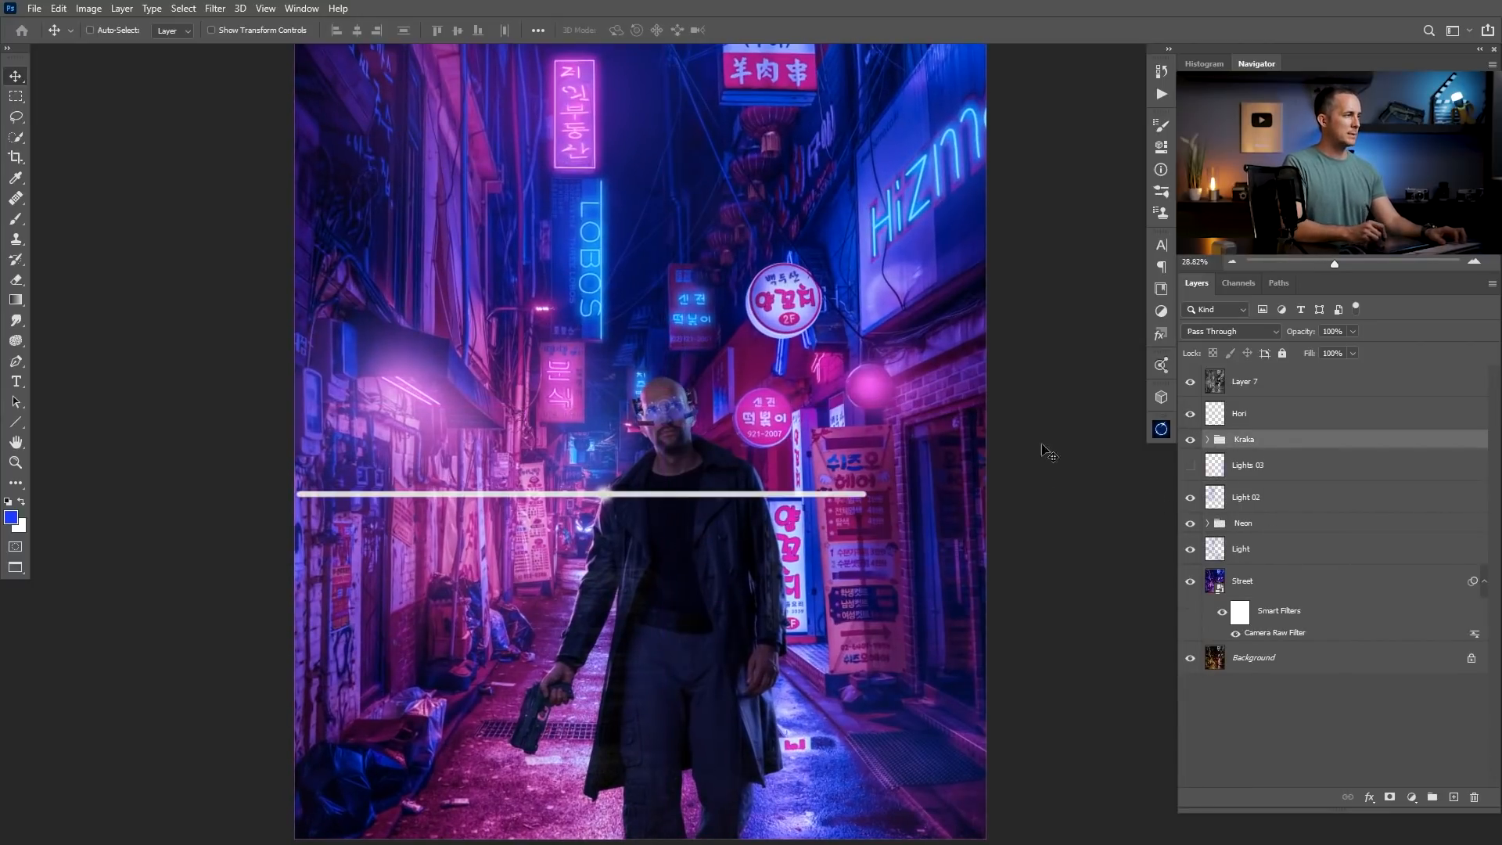
pyautogui.click(1191, 382)
pyautogui.click(1193, 385)
pyautogui.moveTo(892, 489); pyautogui.dragTo(847, 490)
pyautogui.click(1193, 384)
pyautogui.click(1194, 382)
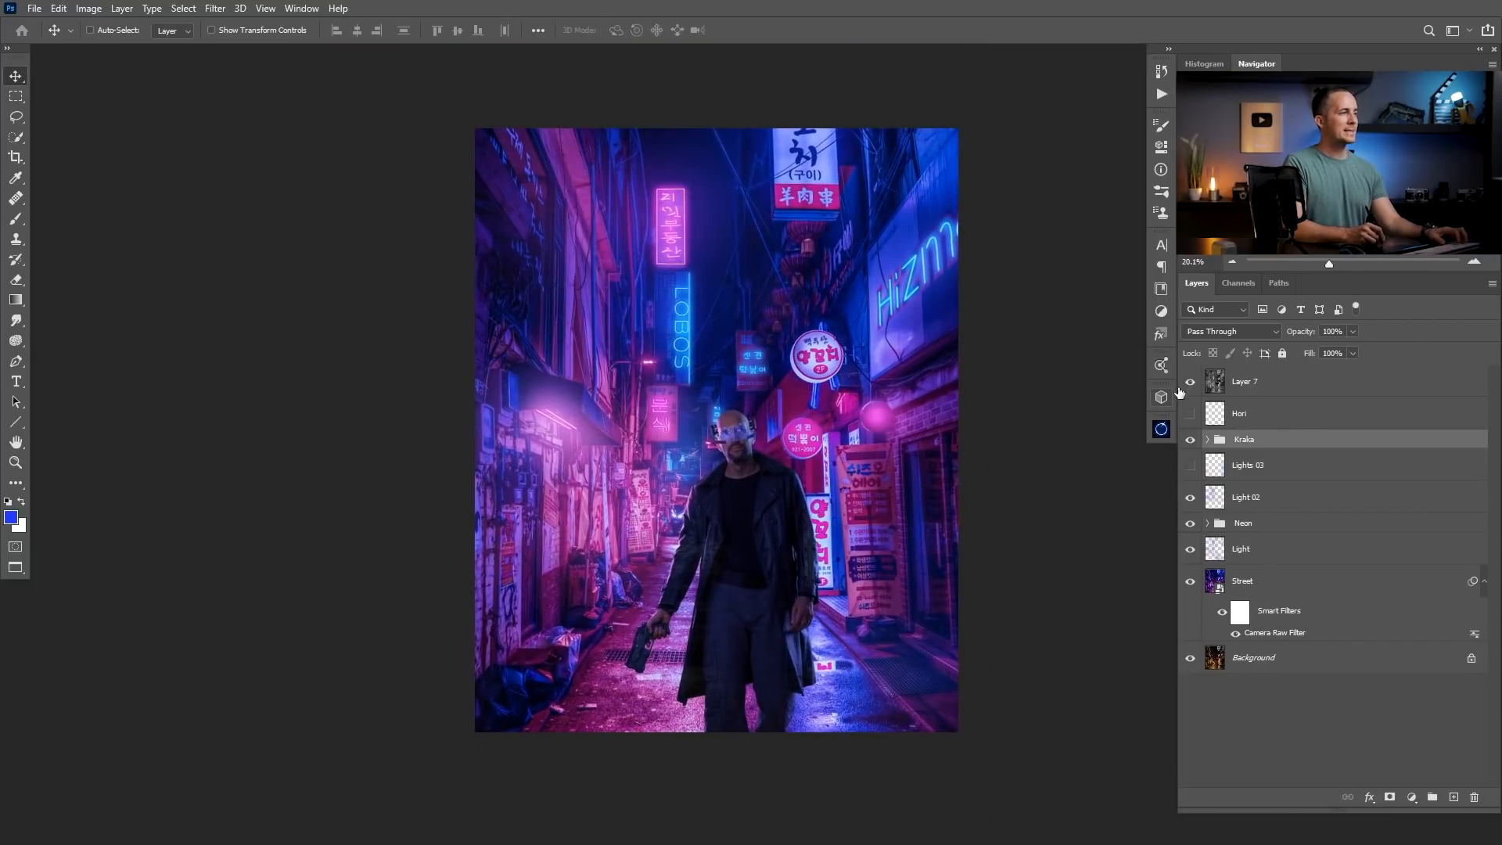
pyautogui.click(1221, 387)
# Rename the HUD graphic layer inside the Kraka group as HUB.
pyautogui.moveTo(745, 421); pyautogui.dragTo(781, 413)
pyautogui.moveTo(728, 458); pyautogui.dragTo(776, 473)
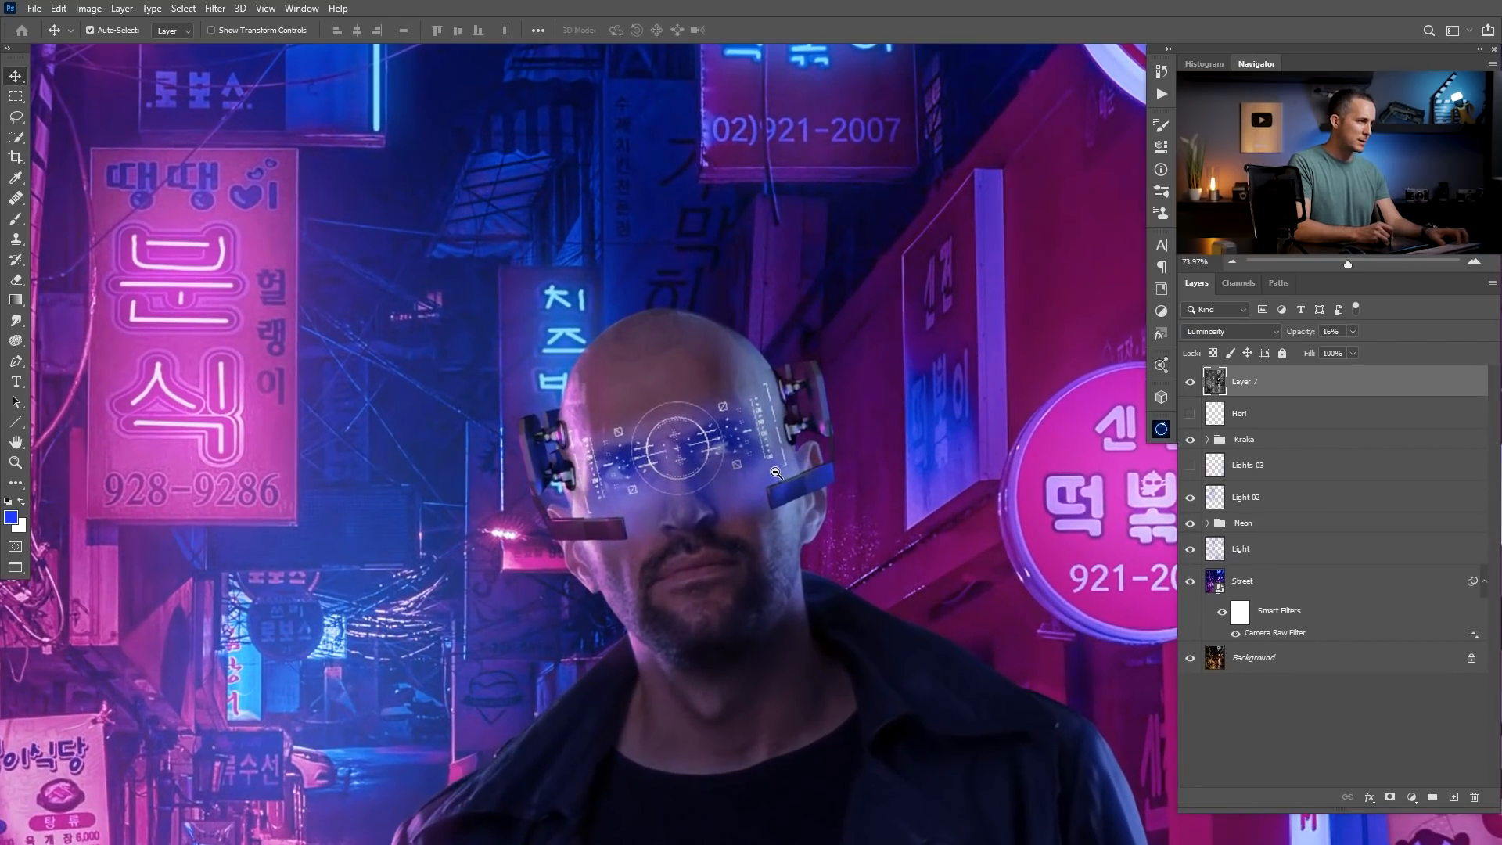
pyautogui.keyDown('ctrl'); pyautogui.click(1206, 440); pyautogui.keyUp('ctrl')
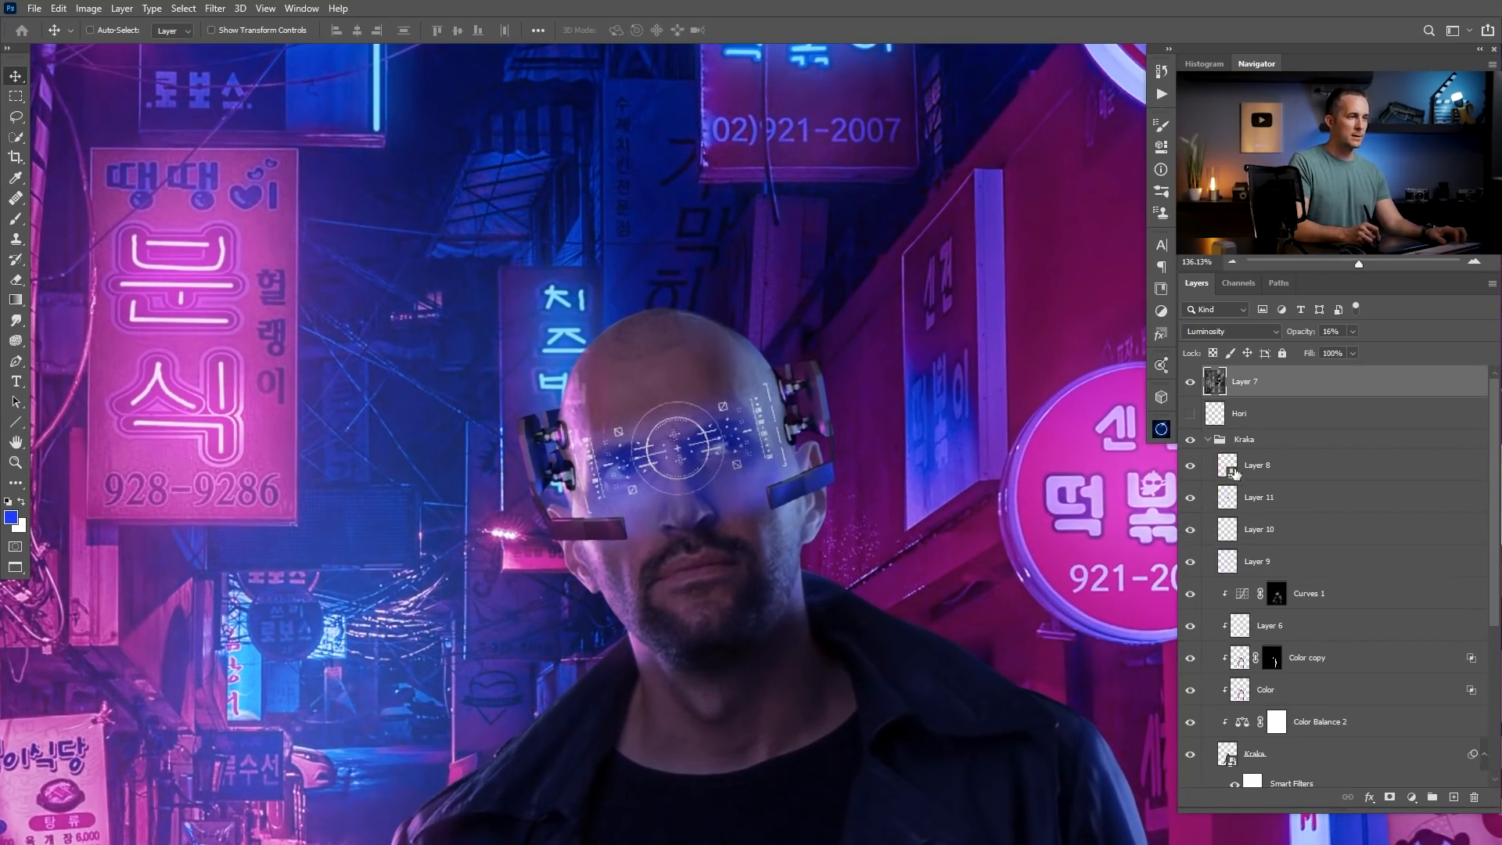
pyautogui.click(1191, 498)
pyautogui.click(1190, 499)
pyautogui.click(1255, 499)
pyautogui.write('H')
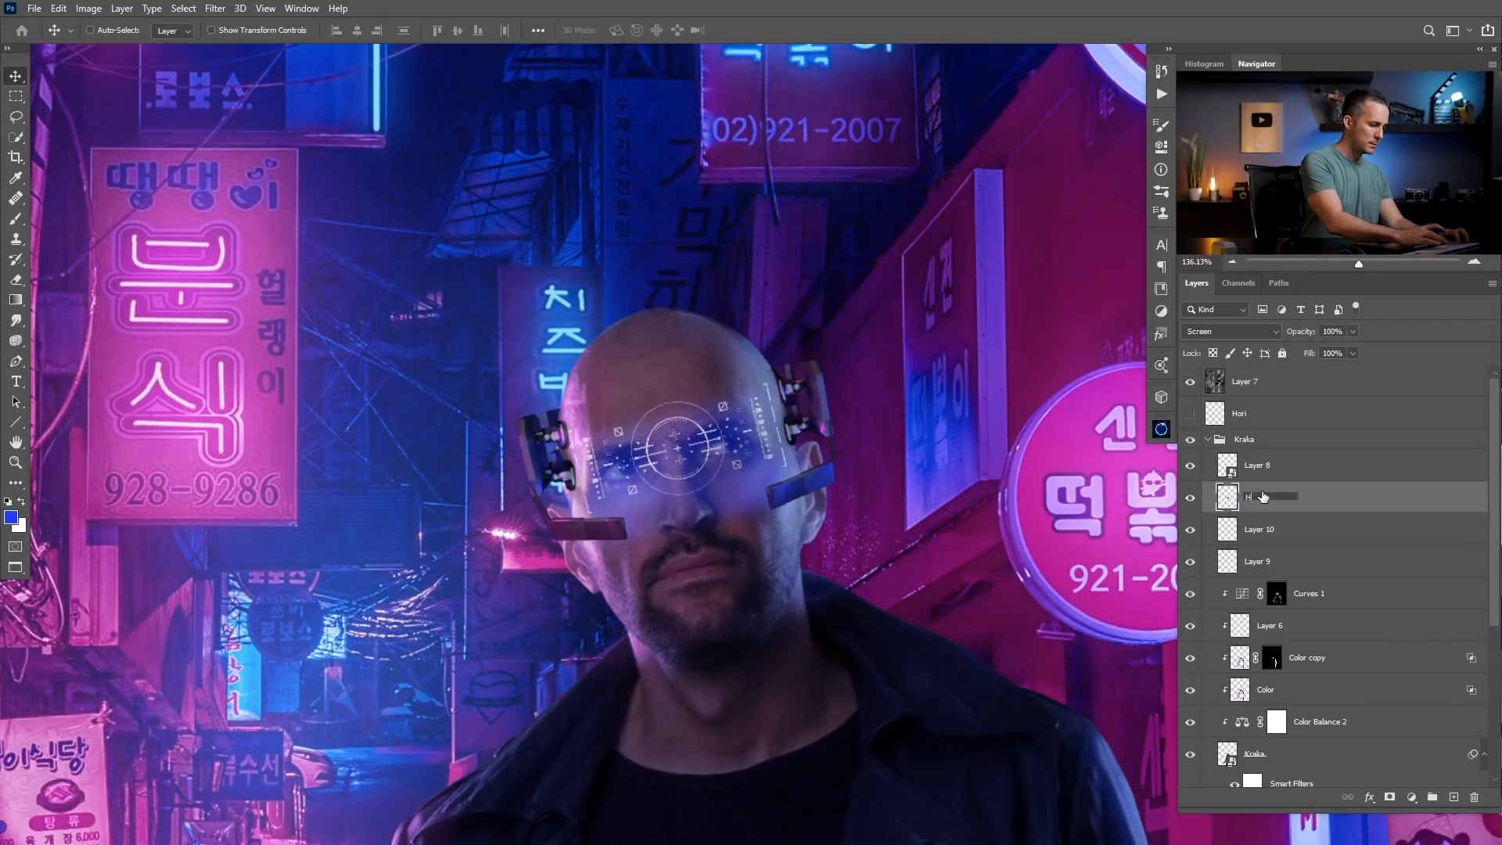
pyautogui.write('UD')
# Check which layers hold the glow and the headset, and rename the headset layer as Glasses.
pyautogui.click(1191, 561)
pyautogui.click(1190, 561)
pyautogui.click(1228, 560)
pyautogui.click(1191, 467)
pyautogui.click(1190, 466)
pyautogui.doubleClick(1255, 462)
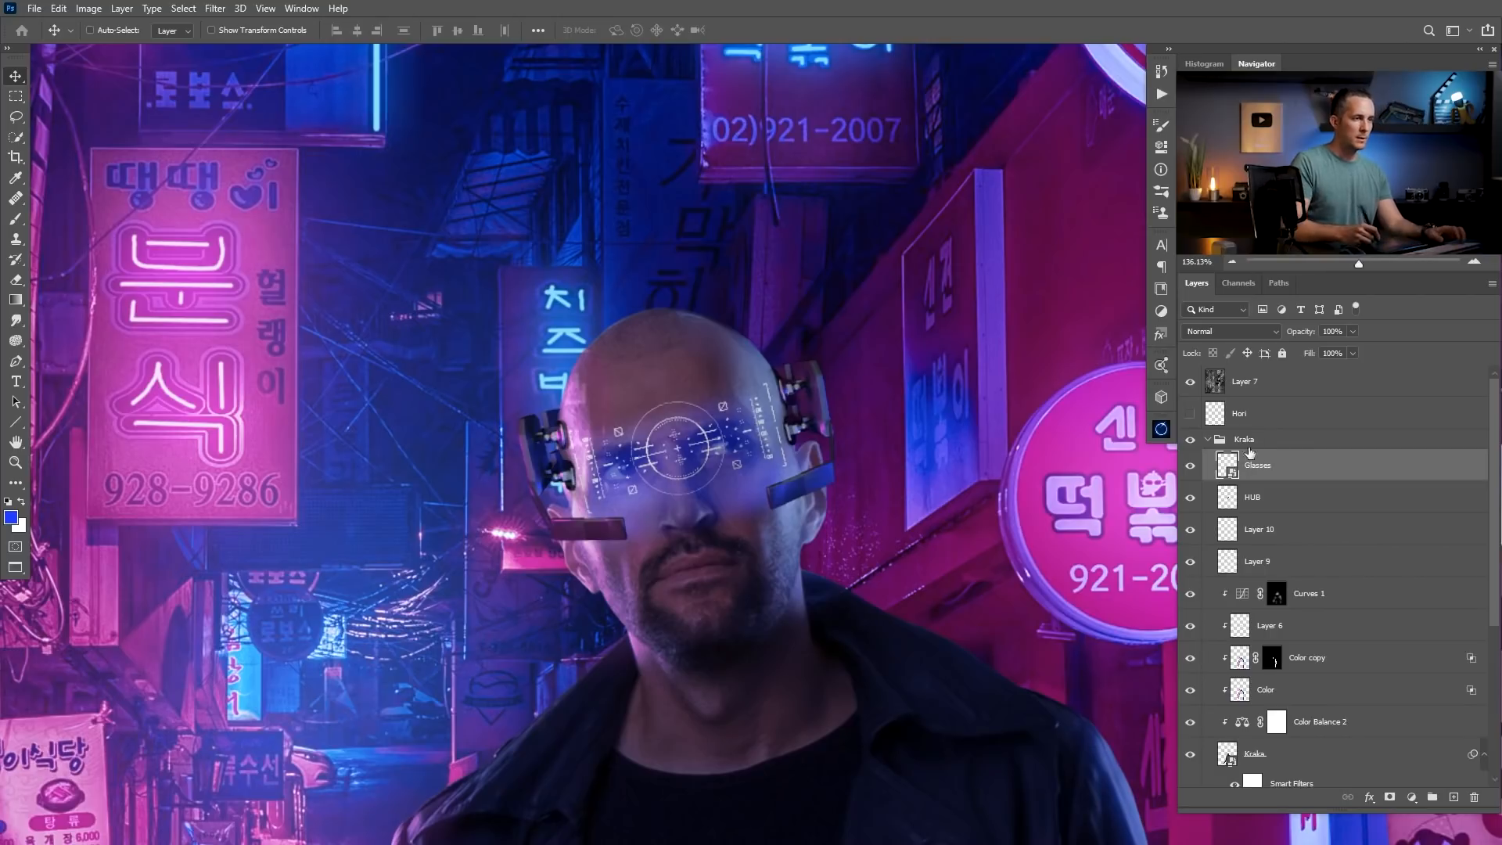
# Rename the two glow layers below HUB as Light 01 for the lower one and Lights 02 for the upper.
pyautogui.click(1261, 531)
pyautogui.click(1259, 562)
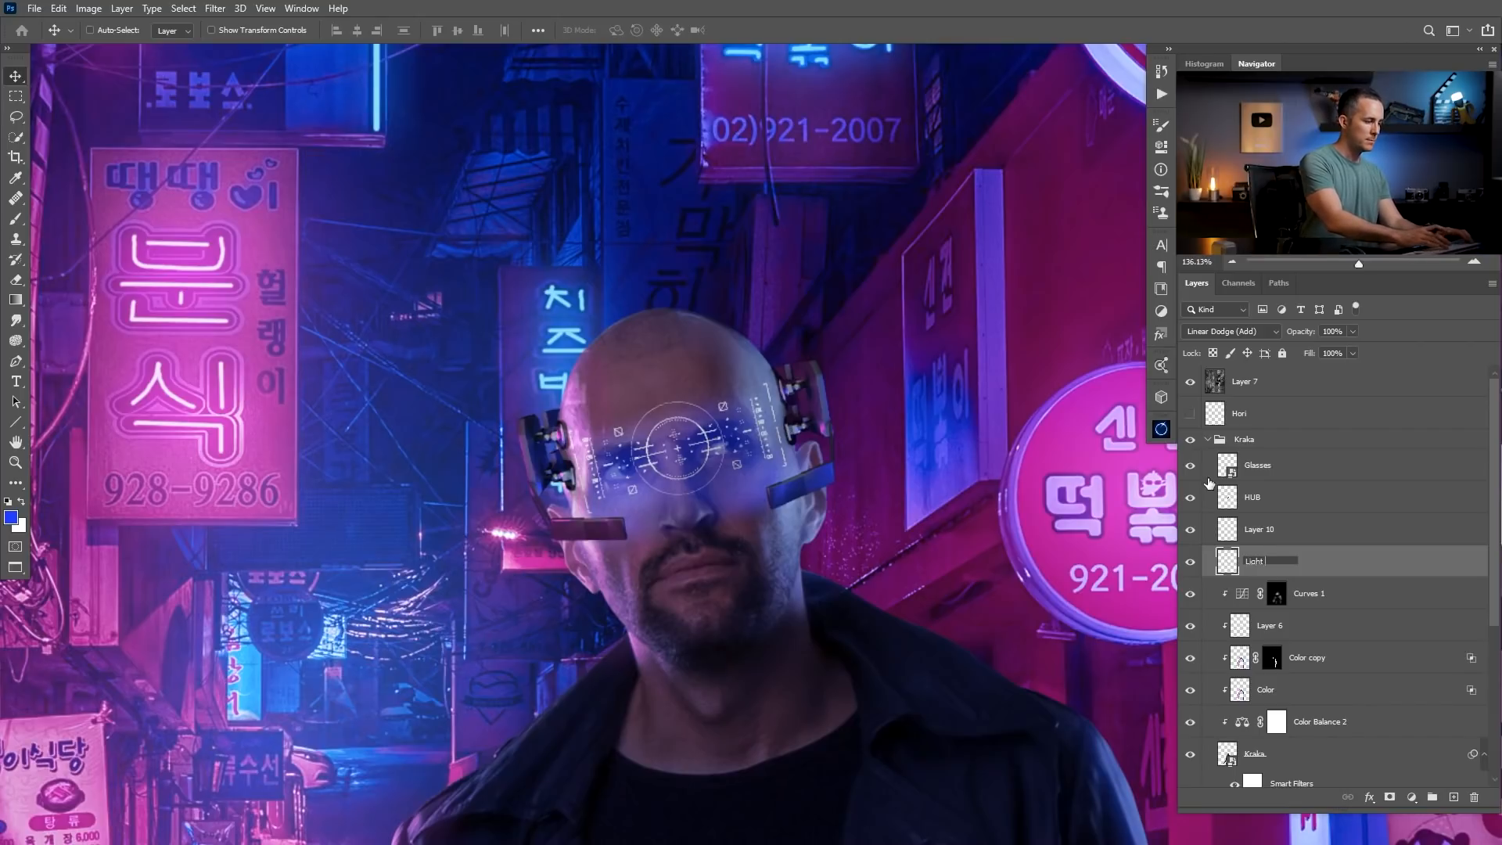
pyautogui.doubleClick(1260, 530)
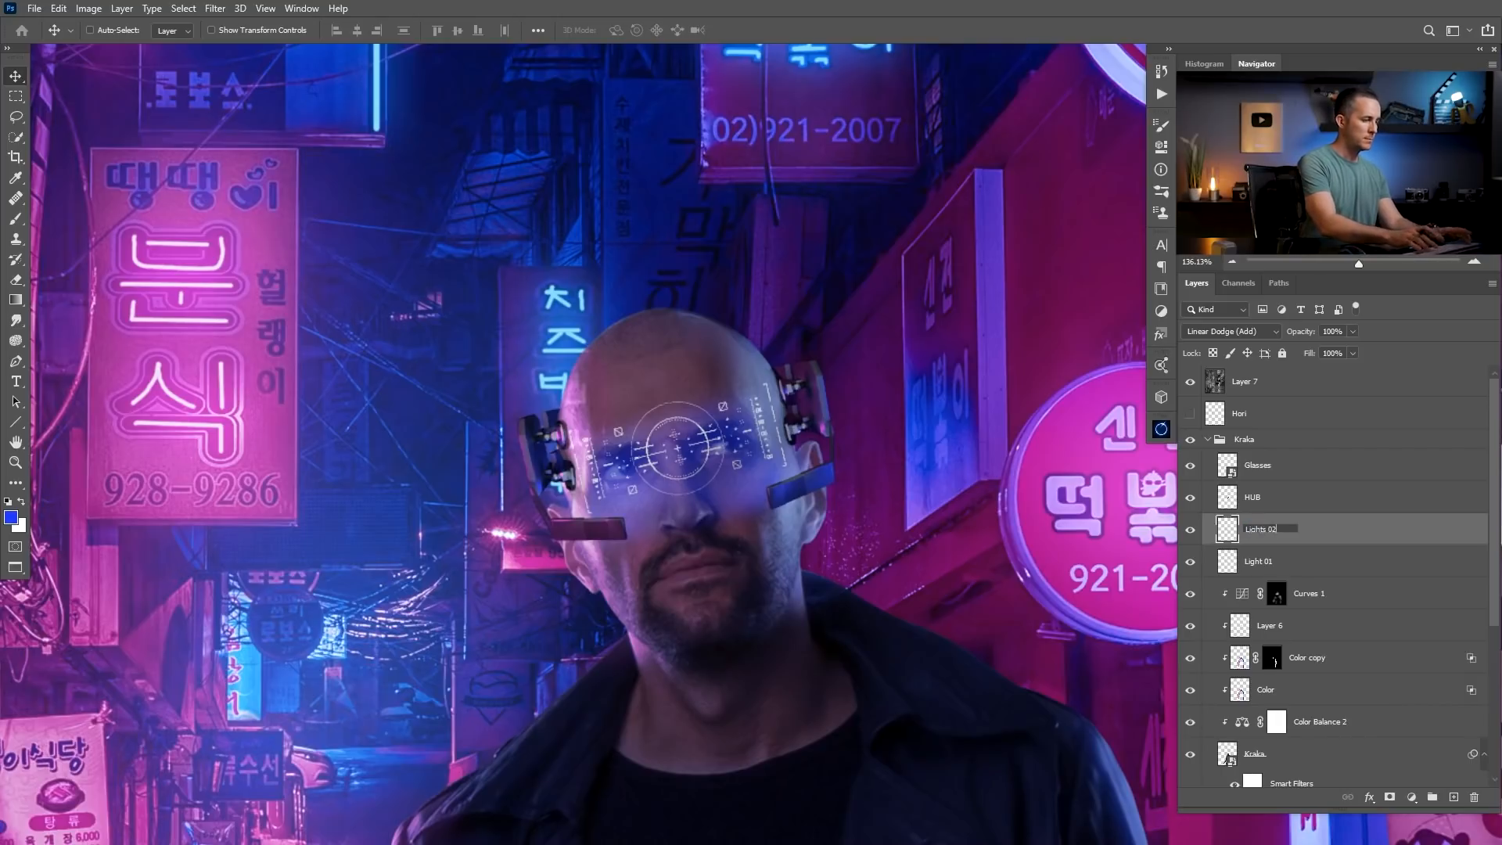
# Add a new layer named Light 03 above Lights 02 and set its blend mode to Linear Dodge (Add).
pyautogui.hotkey('ctrl', 'shift', 'alt', 'n')
pyautogui.doubleClick(1256, 528)
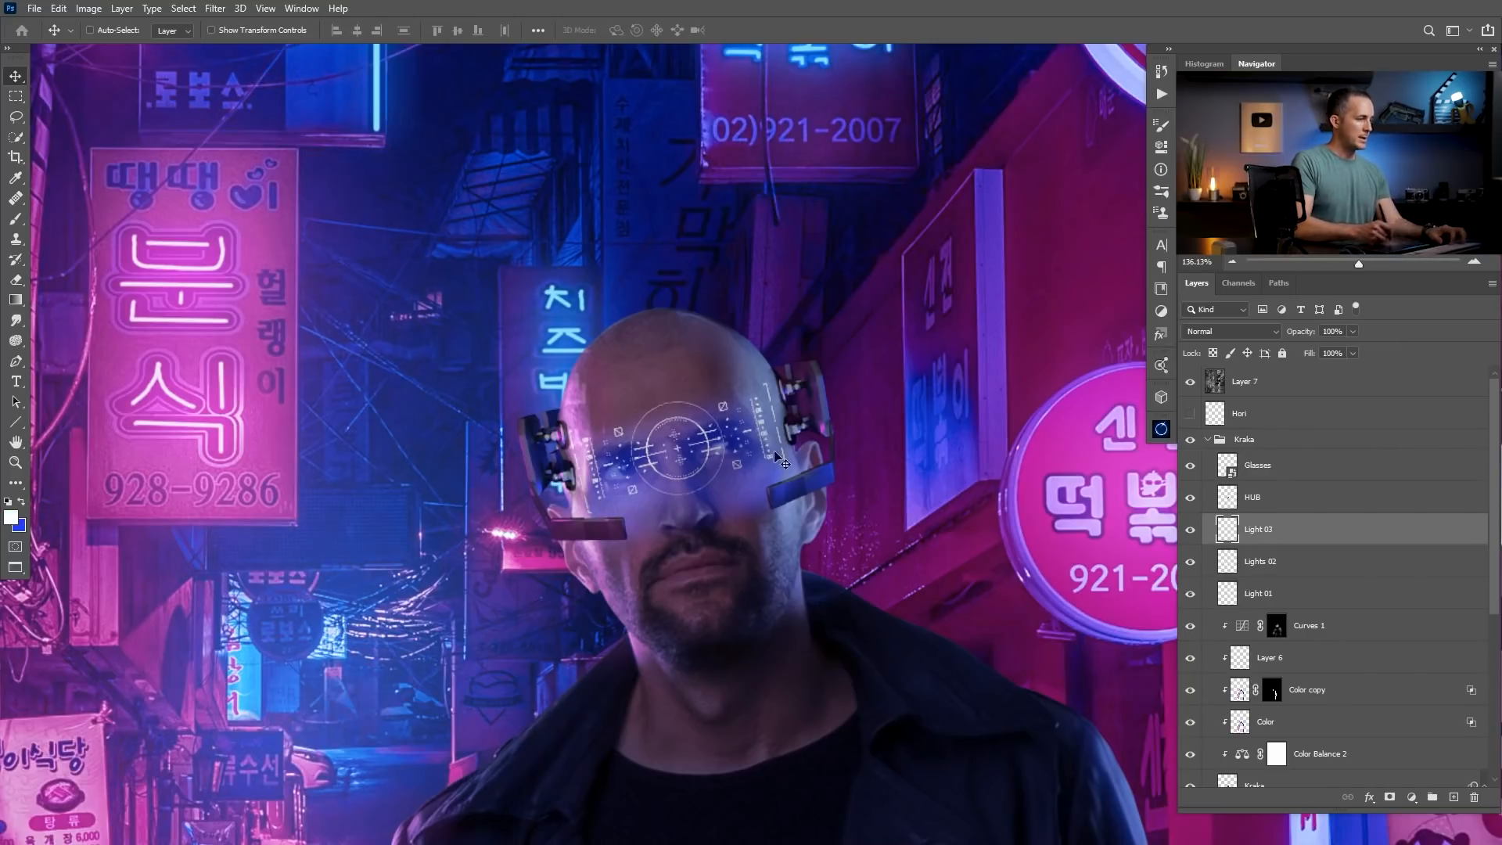
pyautogui.press('b')
pyautogui.scroll(3, 711, 470)
pyautogui.click(1273, 333)
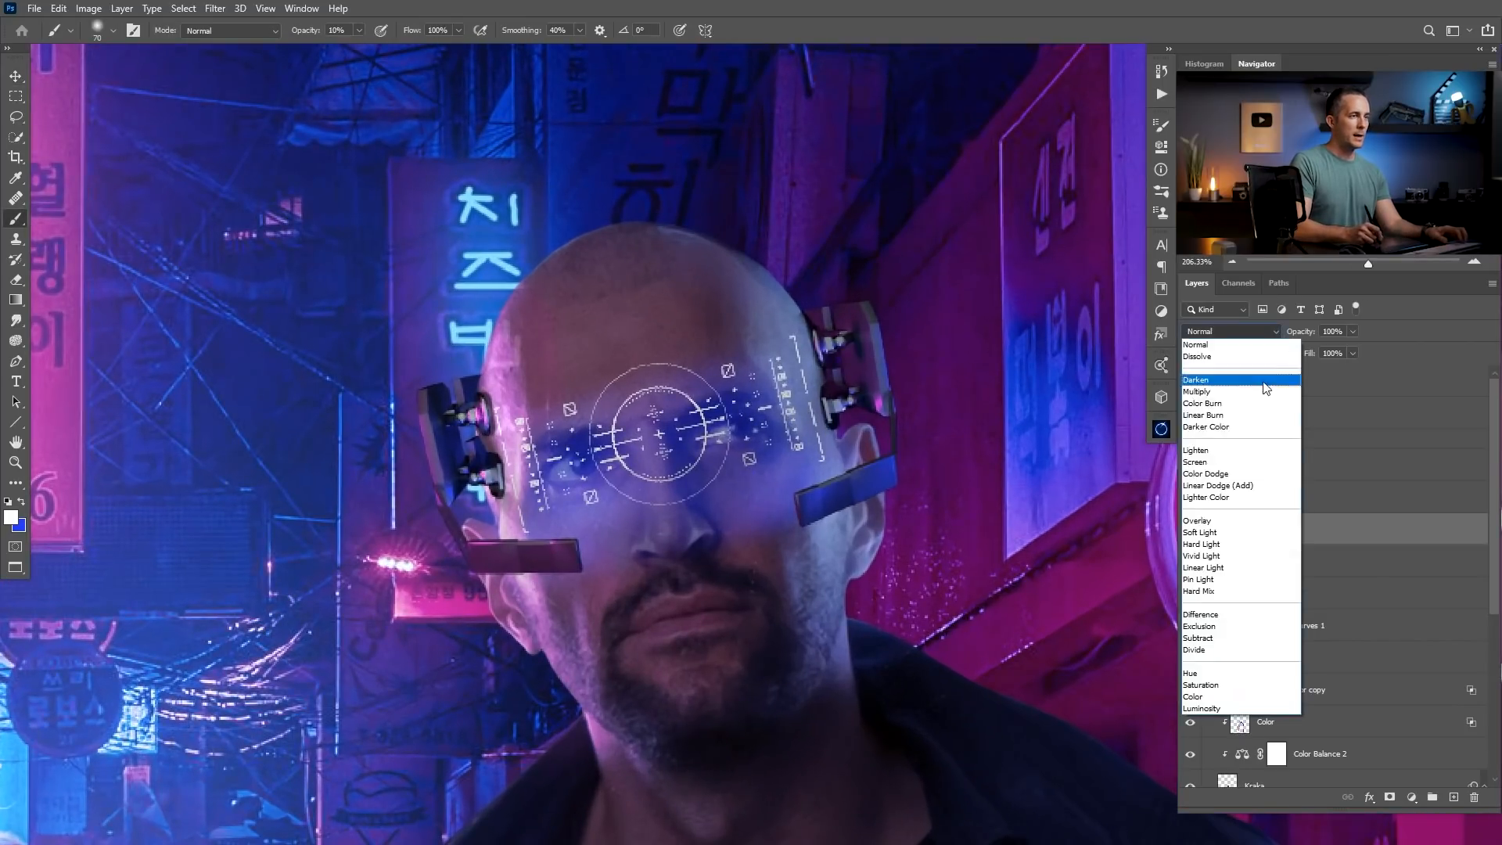
pyautogui.click(1236, 485)
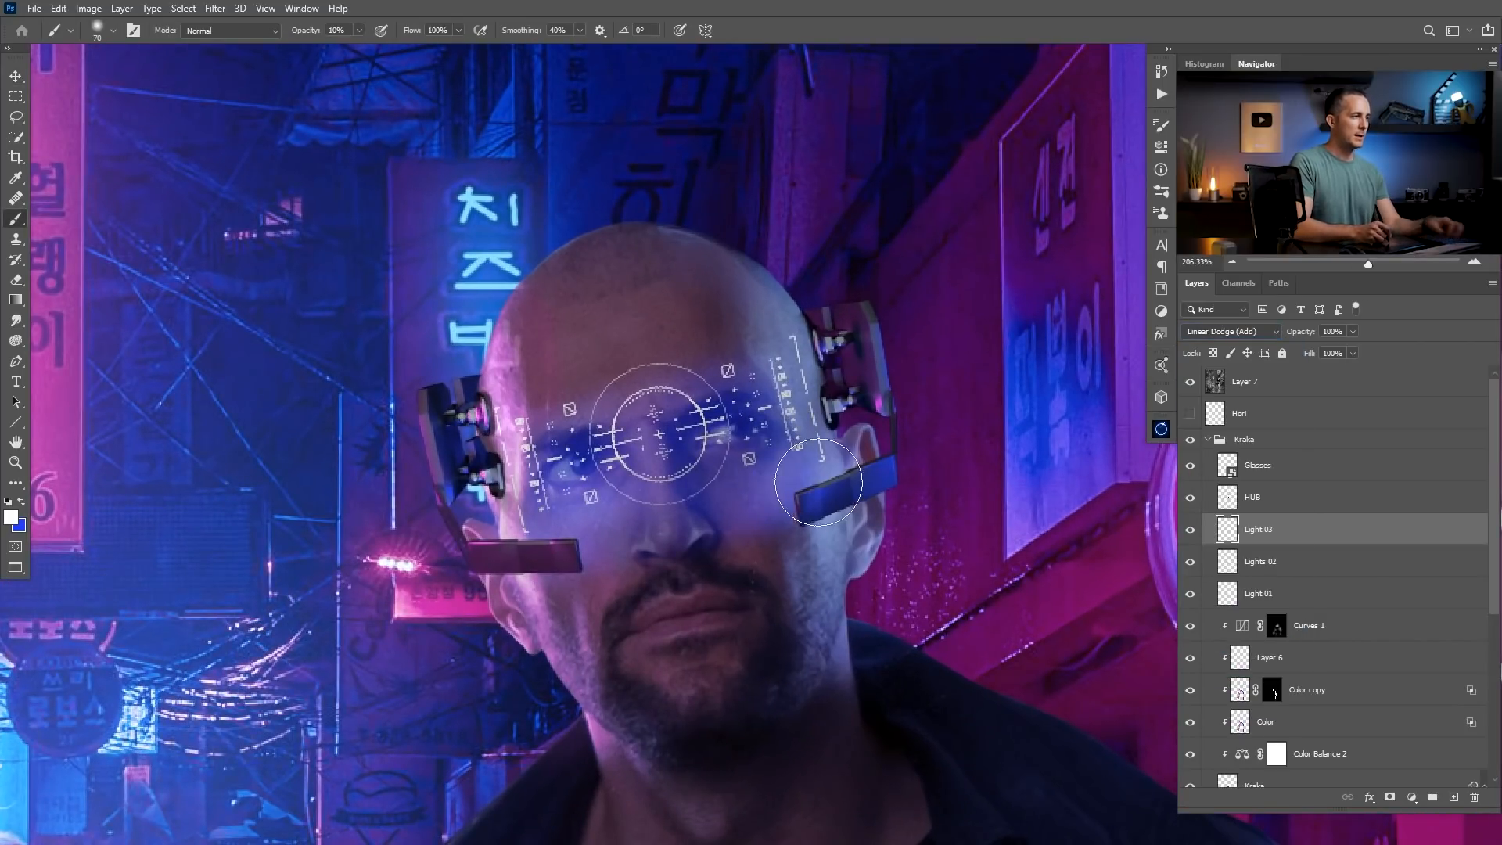
# Brush a faint white glow over the man's eye area on Light 03 with a 70 px soft brush at 10% opacity.
pyautogui.press(']')
pyautogui.press(']')
pyautogui.press(']')
pyautogui.press(']')
pyautogui.press('[')
pyautogui.press('[')
pyautogui.press('[')
pyautogui.press('[')
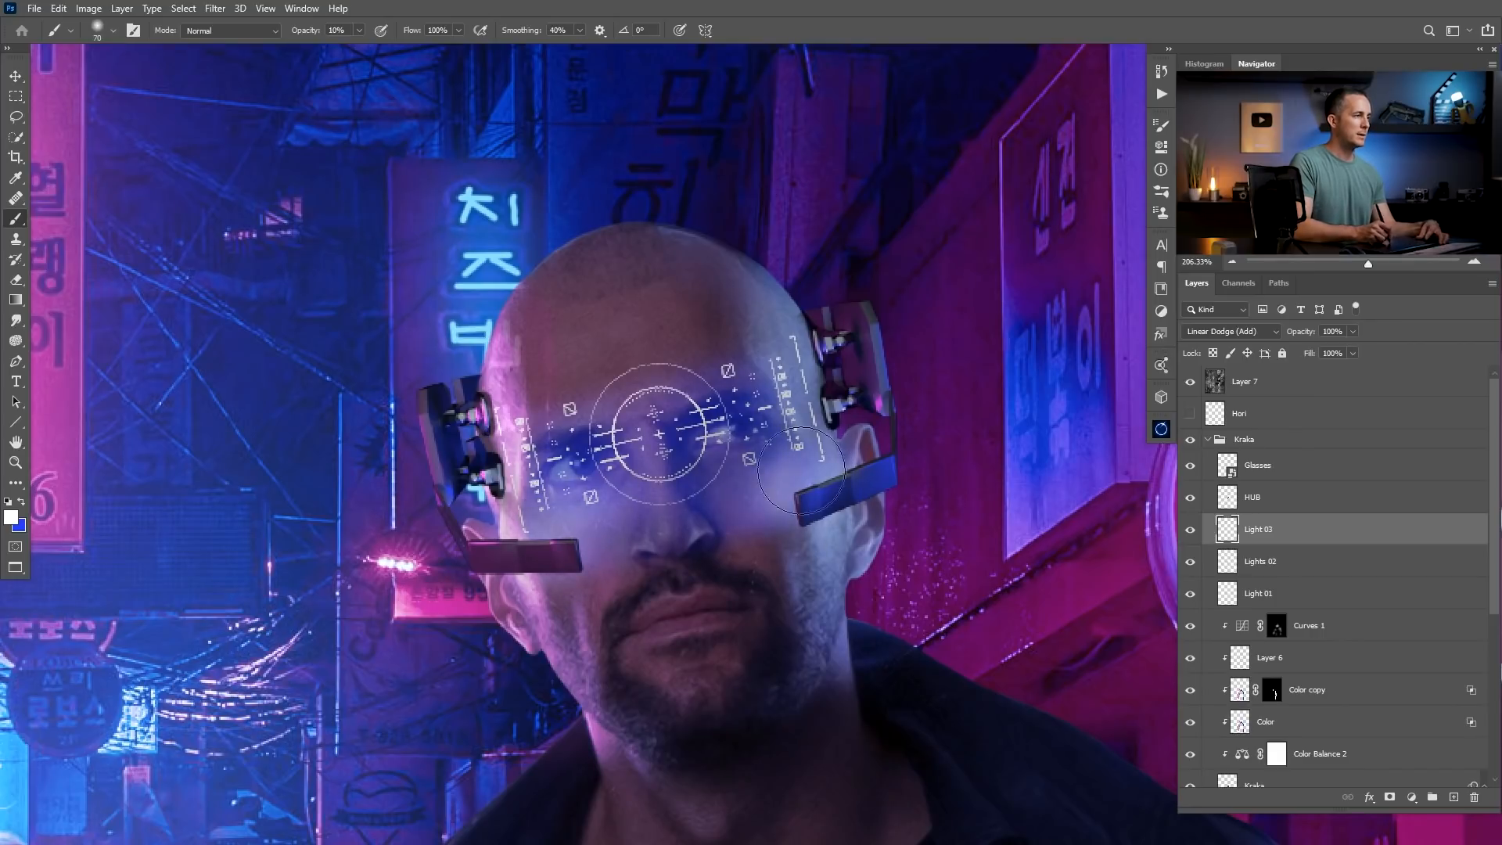
pyautogui.moveTo(672, 525); pyautogui.dragTo(607, 552)
pyautogui.moveTo(756, 522)
pyautogui.mouseDown()
pyautogui.moveTo(672, 541)
pyautogui.moveTo(667, 571)
pyautogui.moveTo(743, 558)
pyautogui.mouseUp()
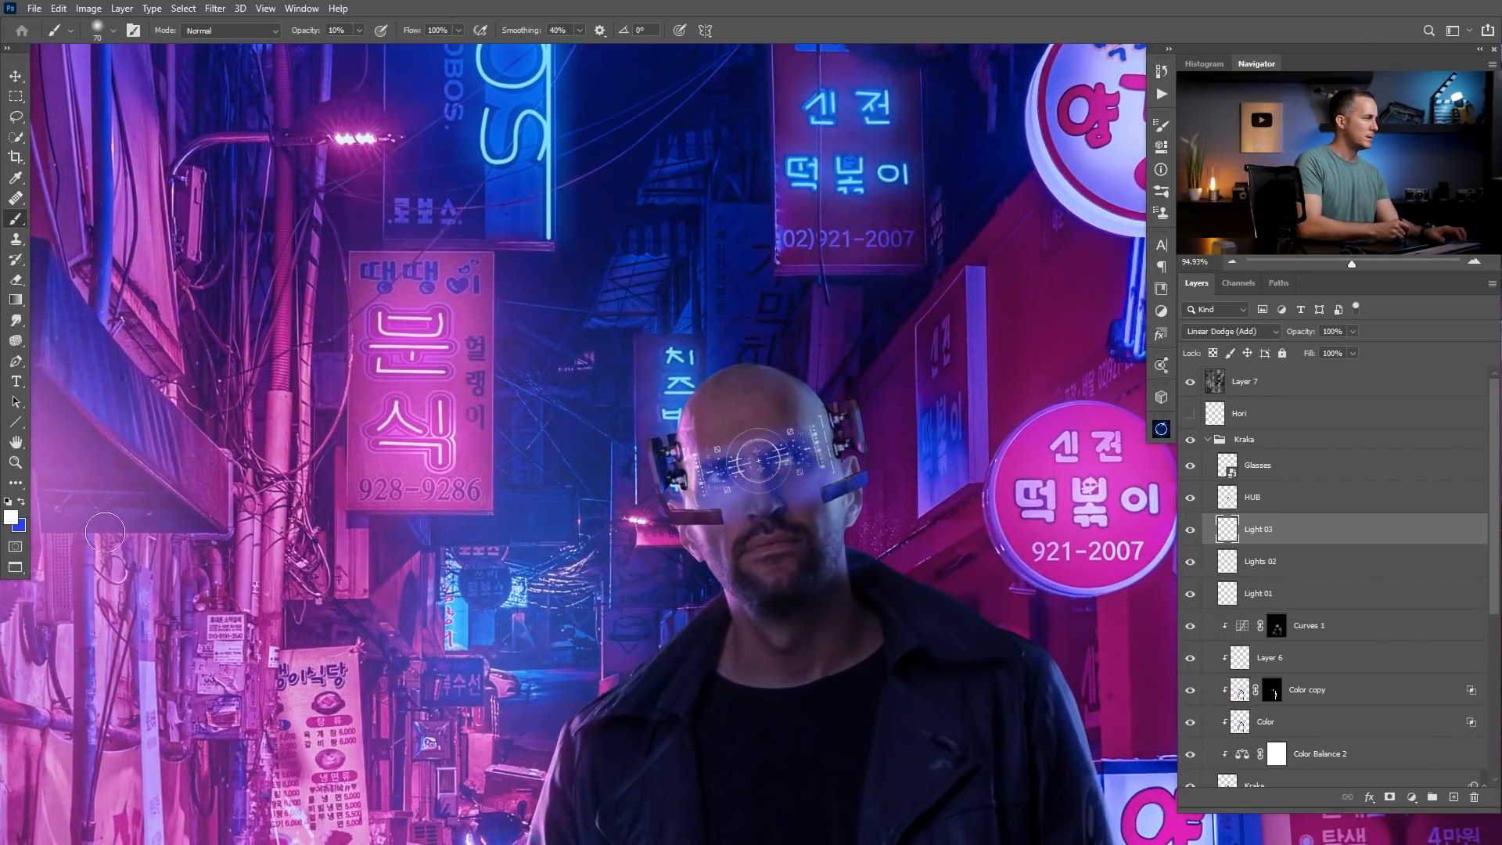
# Set the background colour to light blue #75a6ff and brush more glow around the headset with a 100 px brush at 10% opacity.
pyautogui.click(25, 527)
pyautogui.moveTo(764, 185); pyautogui.dragTo(729, 172)
pyautogui.click(959, 165)
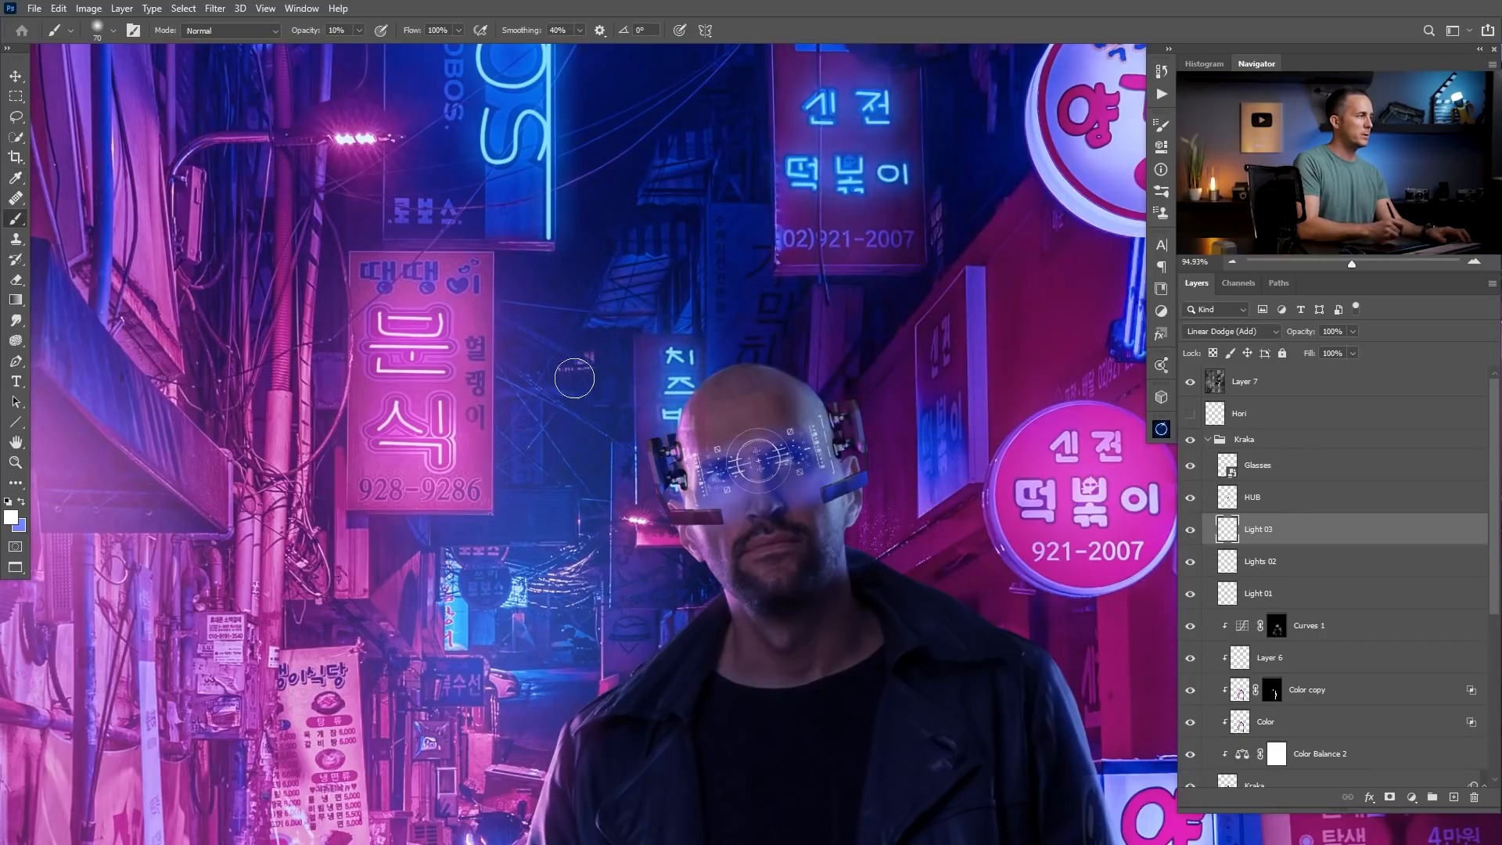
pyautogui.click(25, 527)
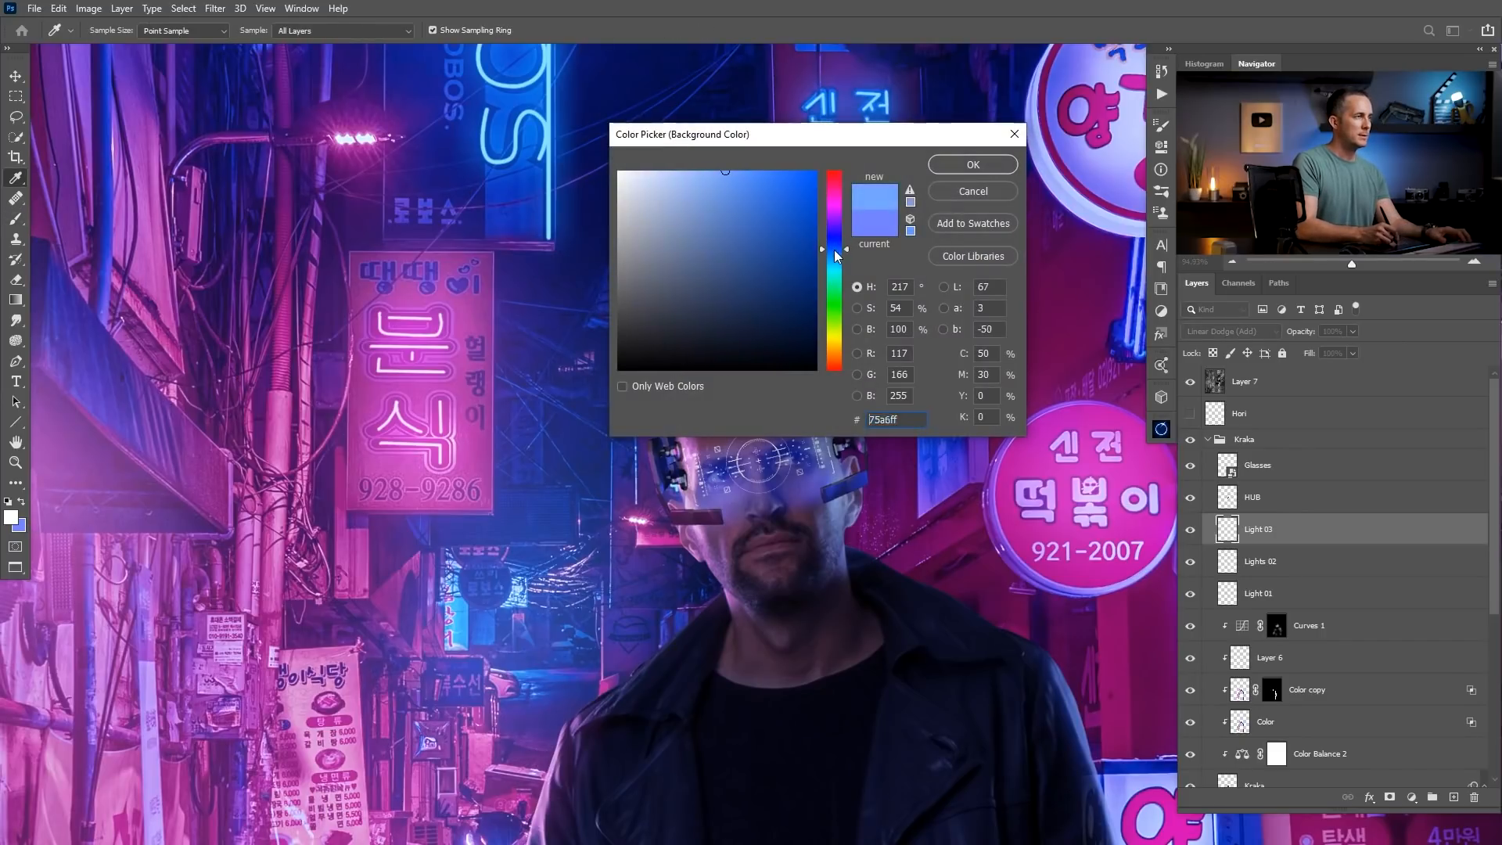
pyautogui.click(975, 164)
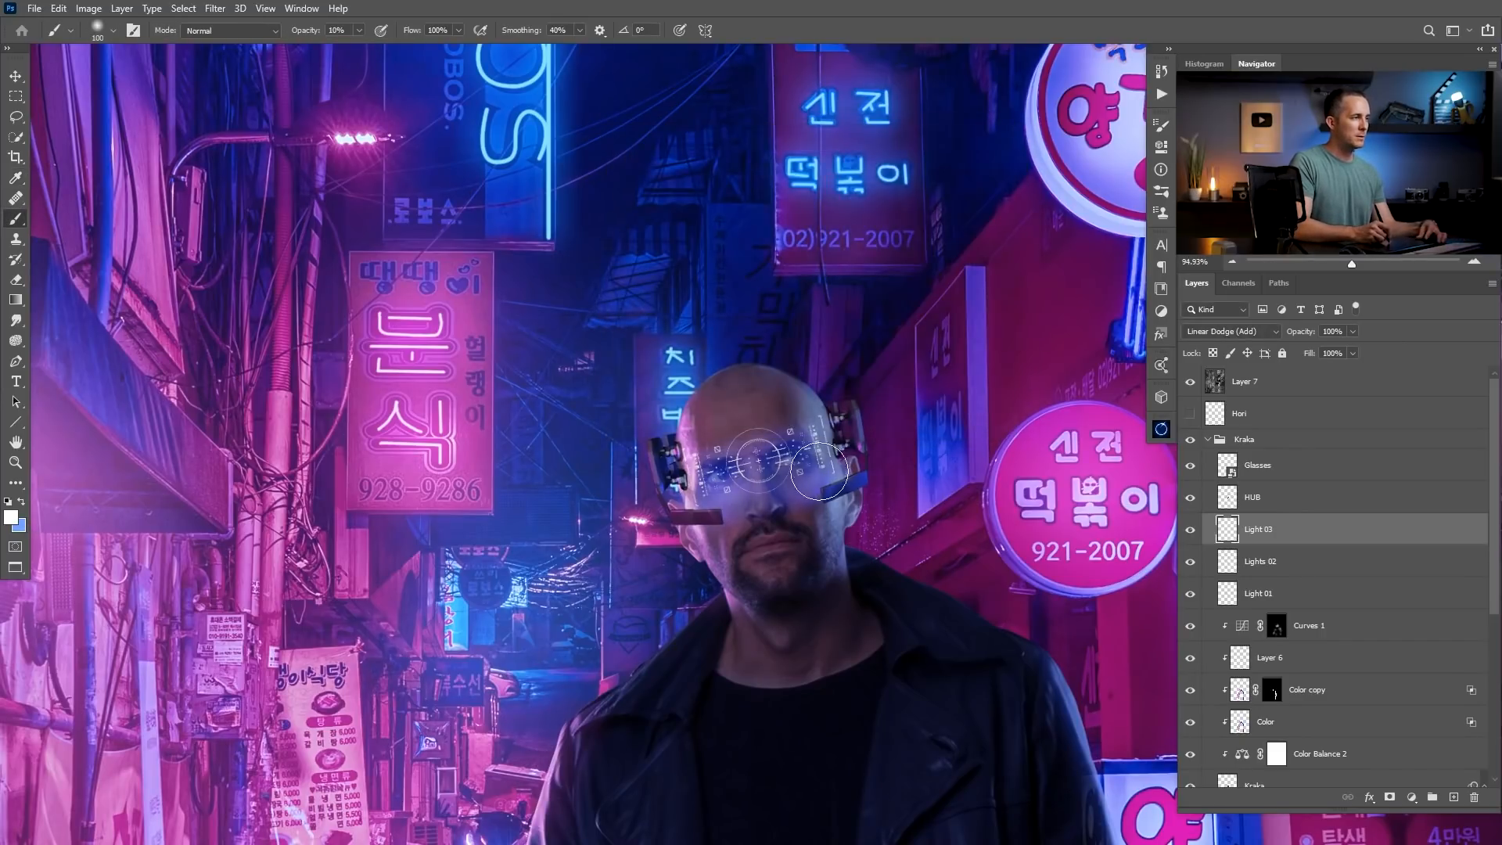
pyautogui.moveTo(800, 505); pyautogui.dragTo(739, 500)
pyautogui.moveTo(750, 497); pyautogui.dragTo(771, 365)
# Duplicate the HUB layer to strengthen the HUD graphic.
pyautogui.click(1229, 499)
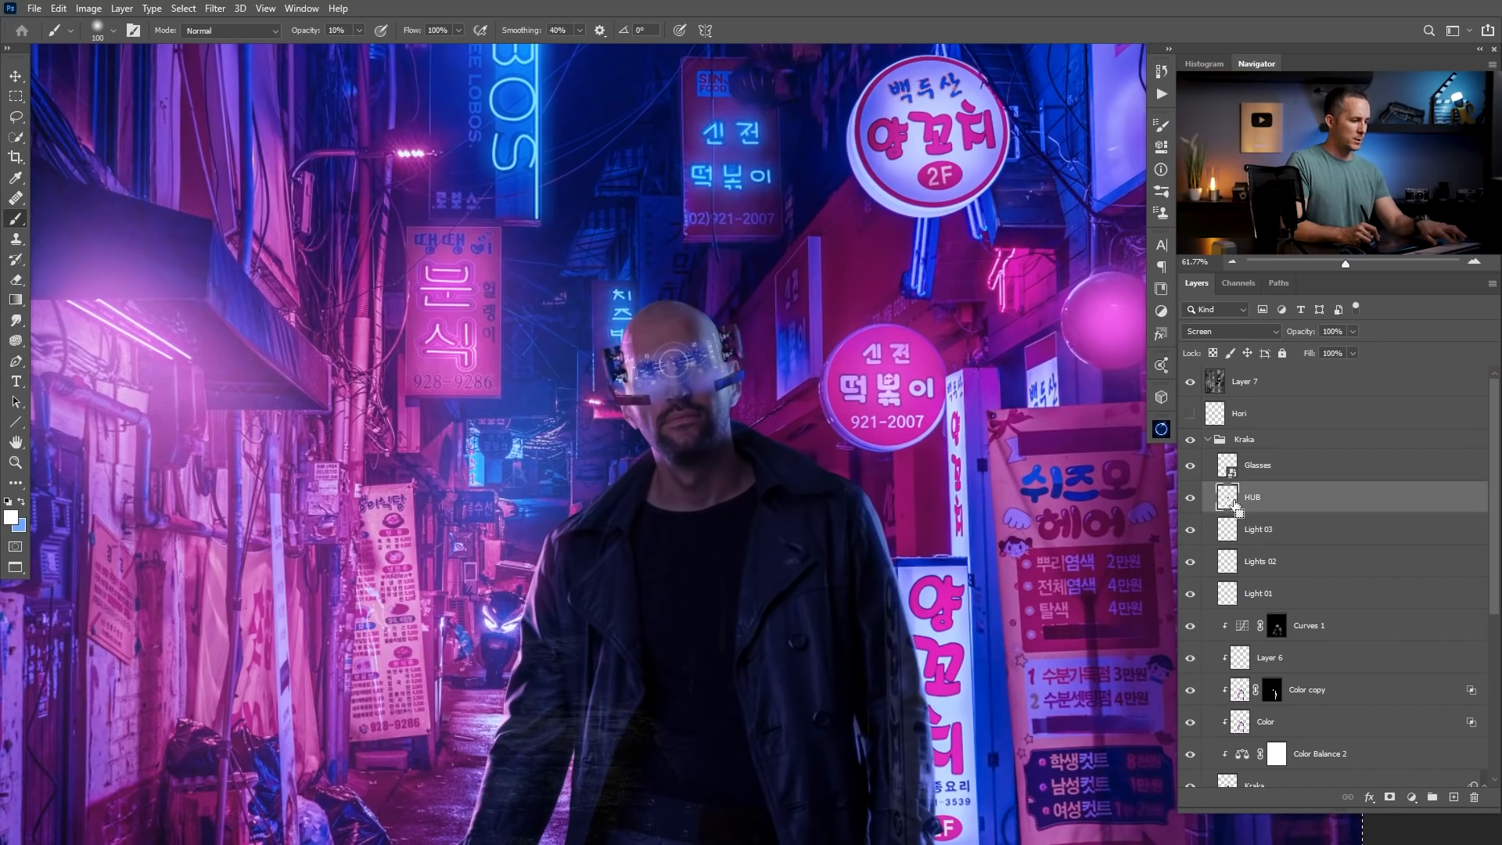
pyautogui.hotkey('ctrl', 'shift', 'alt', 'n')
pyautogui.scroll(3, 690, 369)
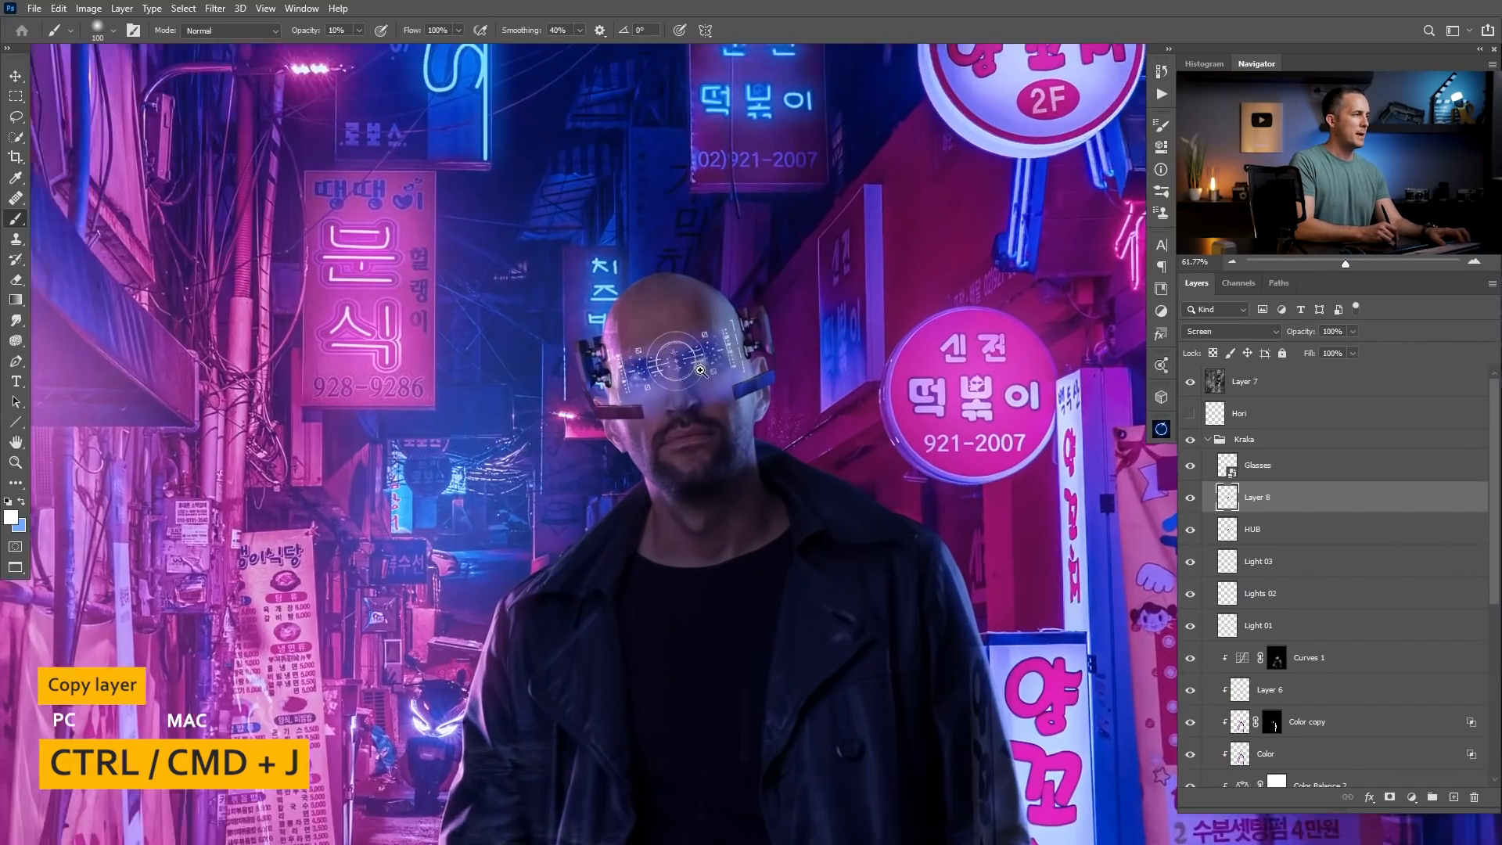
pyautogui.scroll(-5, 714, 367)
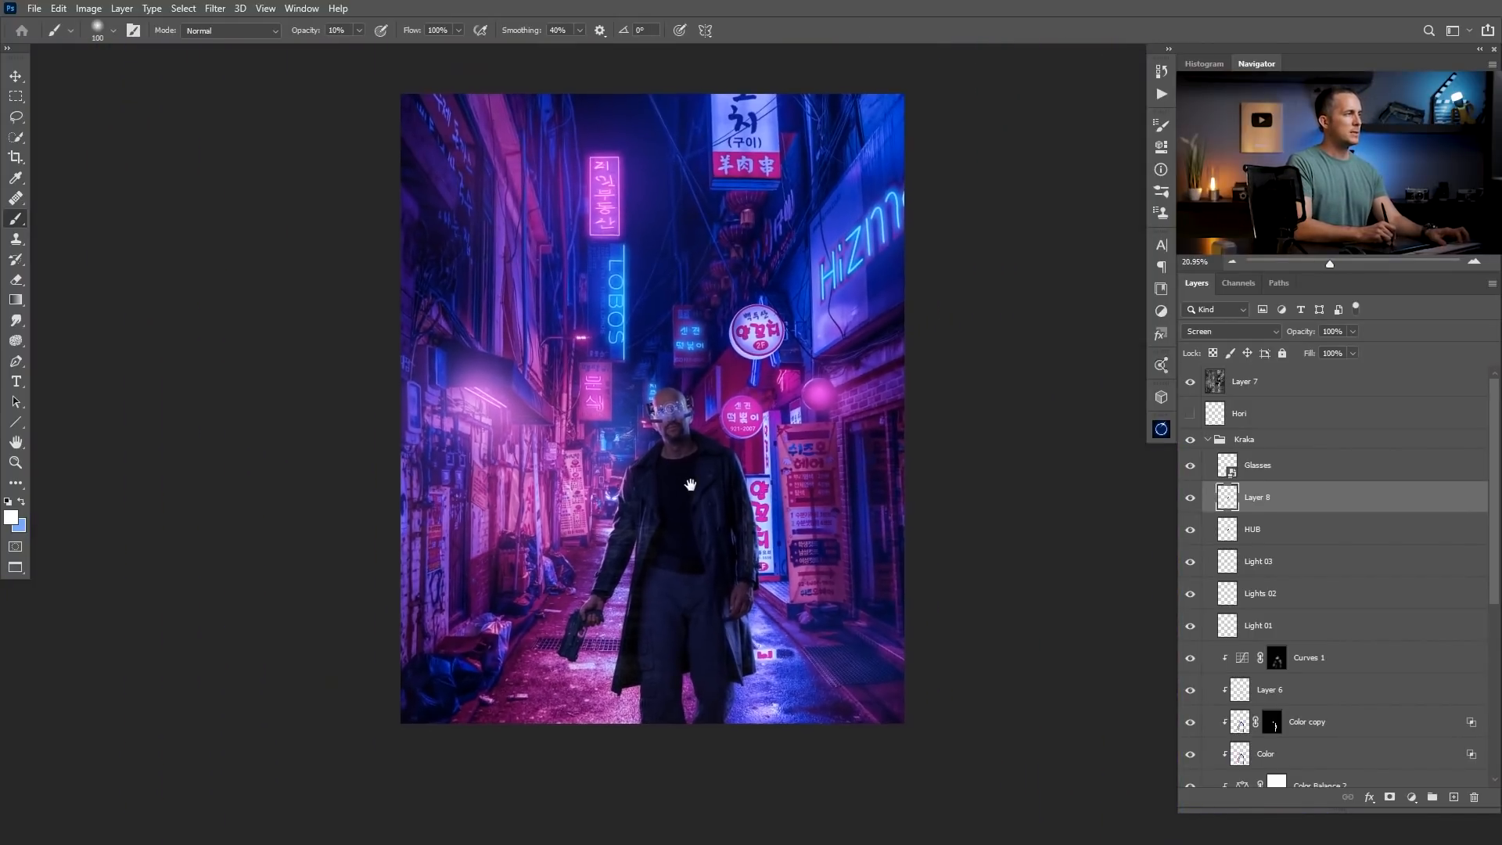
# Hide the Kraka group and stamp all visible layers into one merged layer above Layer 7.
pyautogui.click(1220, 382)
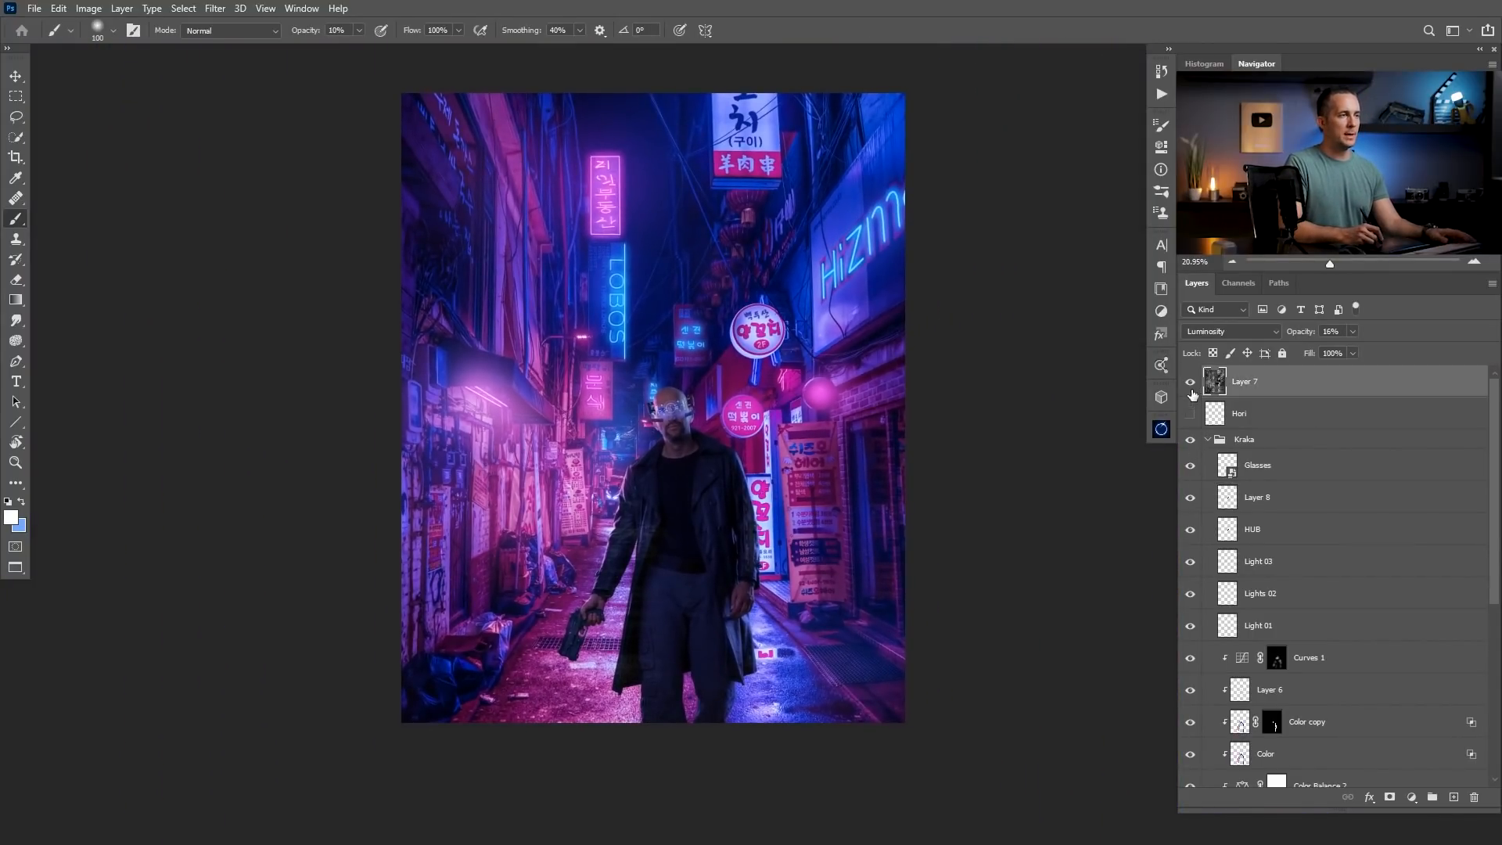
pyautogui.click(1191, 439)
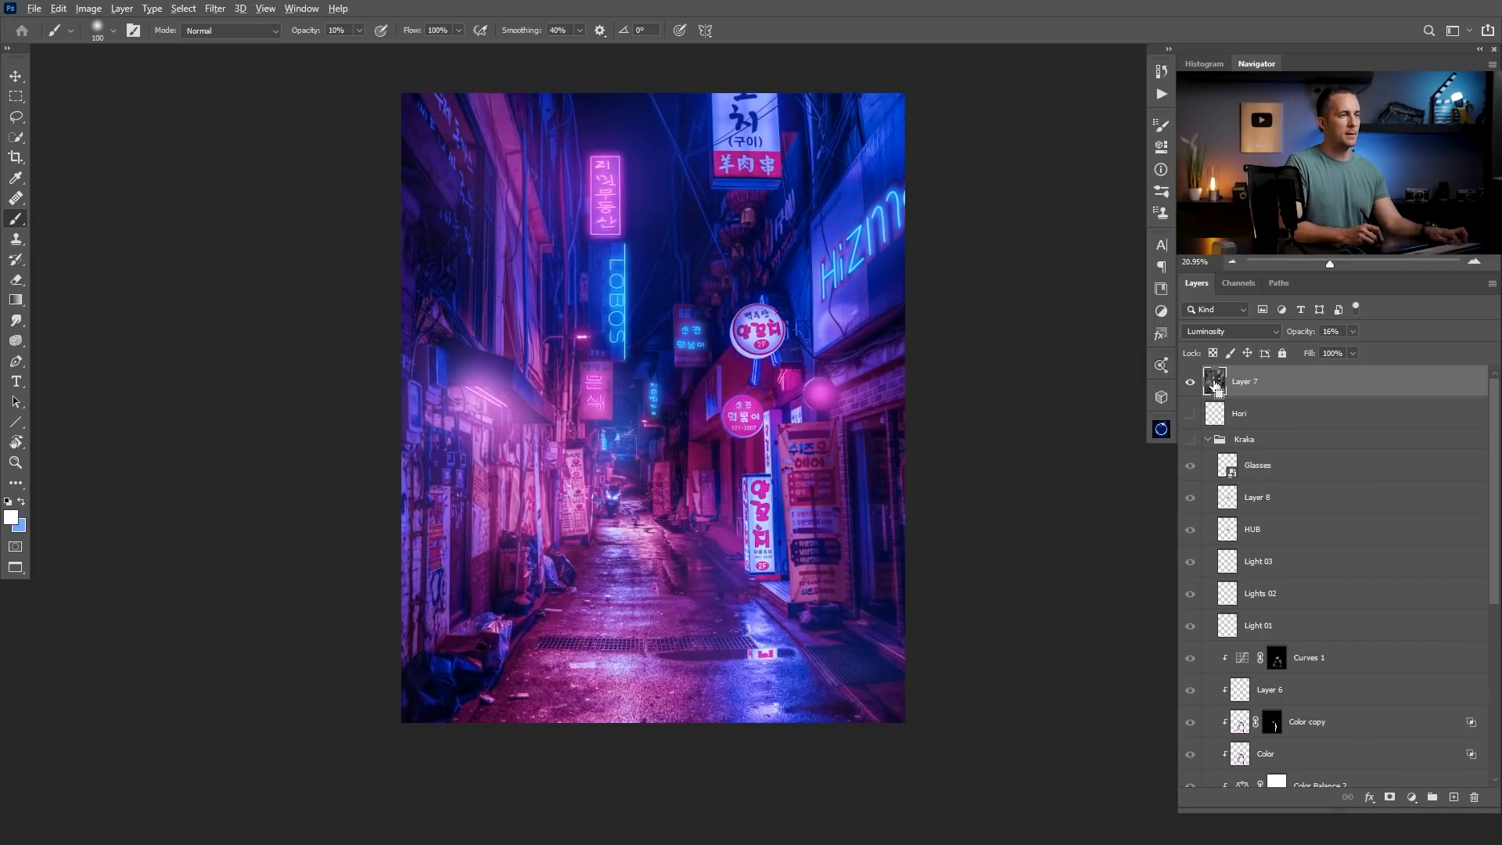
pyautogui.hotkey('ctrl', 'alt', 'shift', 'e')
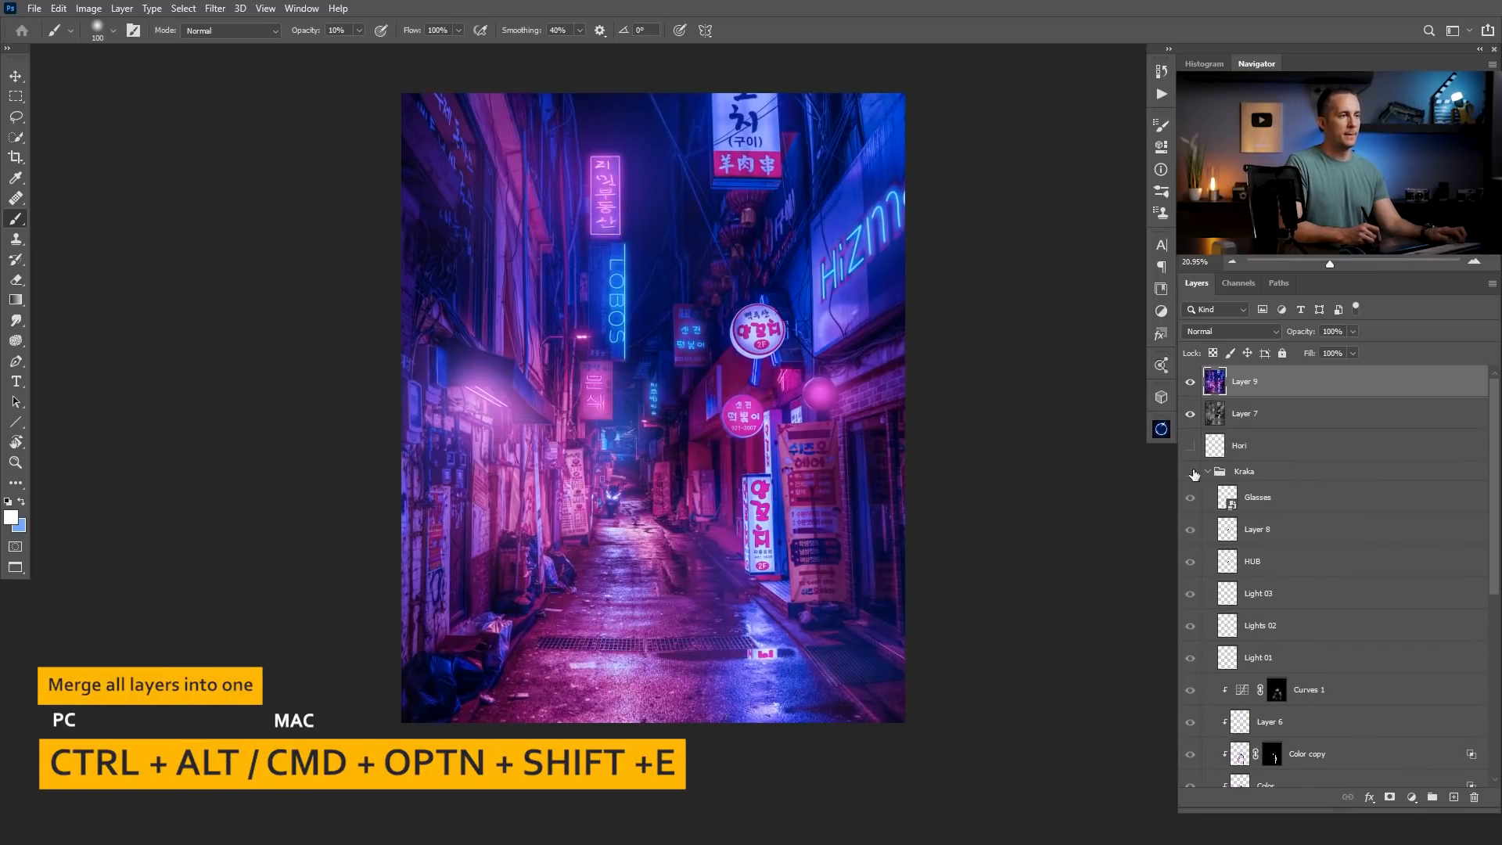
# Move the Kraka group above the merged street layer, show it again, and briefly isolate Layer 7.
pyautogui.moveTo(1218, 471); pyautogui.dragTo(1236, 374)
pyautogui.click(1207, 379)
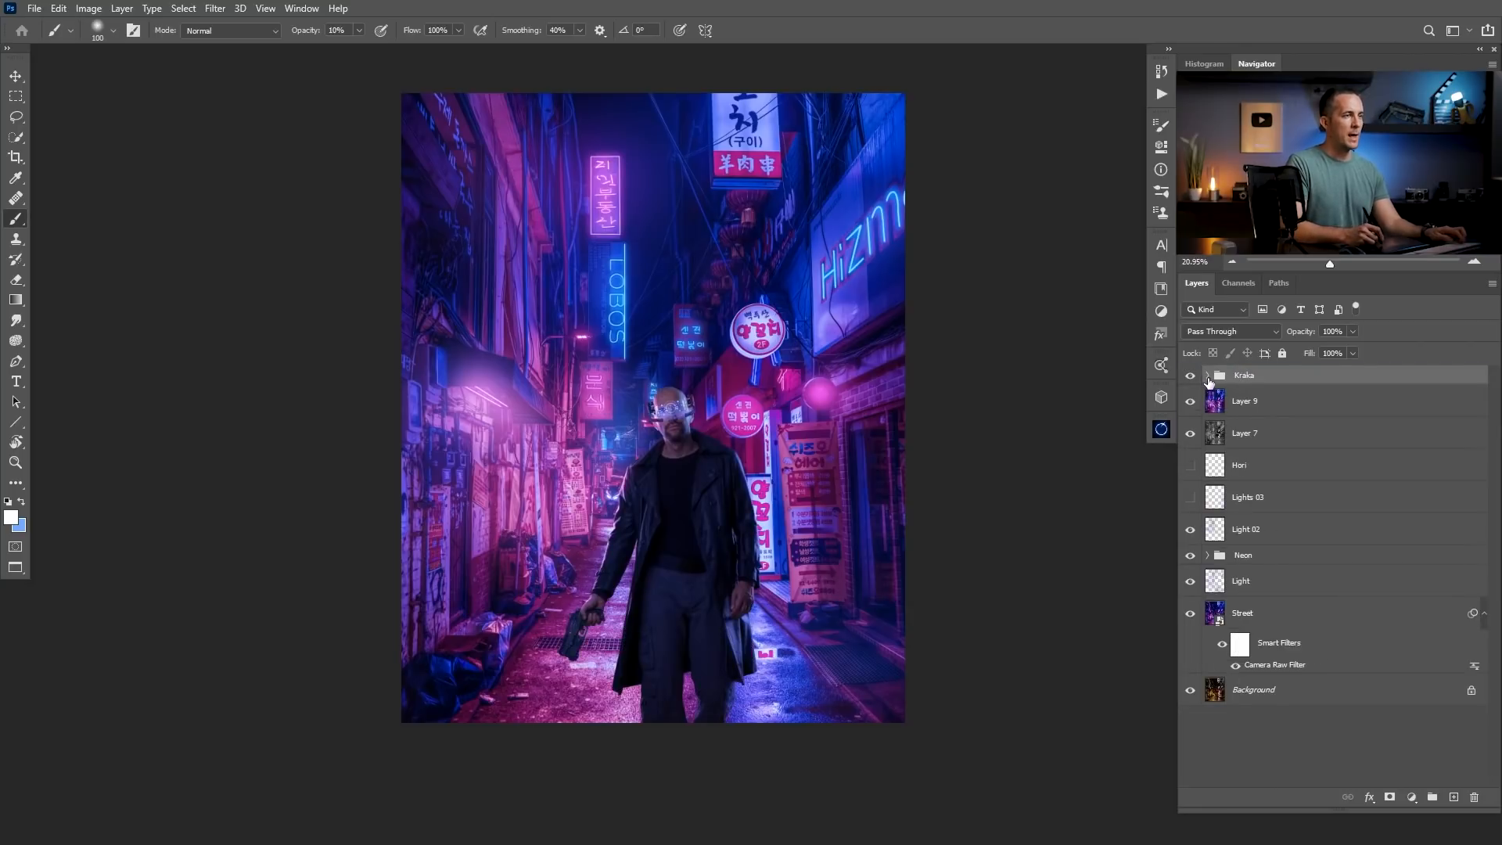
pyautogui.keyDown('alt'); pyautogui.click(1190, 434); pyautogui.keyUp('alt')
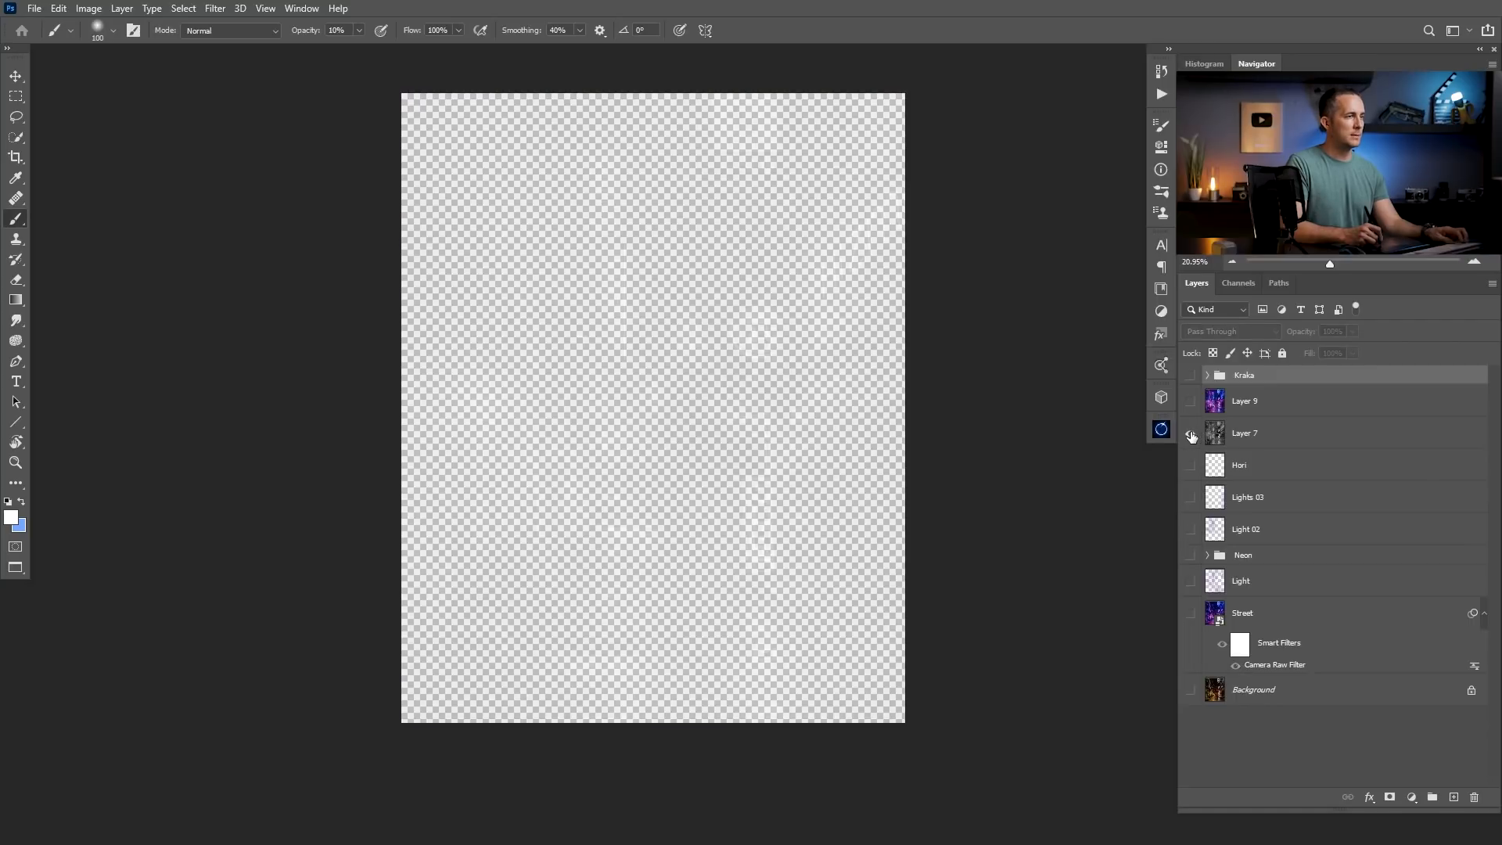
pyautogui.keyDown('alt'); pyautogui.click(1190, 434); pyautogui.keyUp('alt')
# Hide the Kraka group, collapse it, and select the merged street layer.
pyautogui.click(1207, 375)
pyautogui.click(1190, 376)
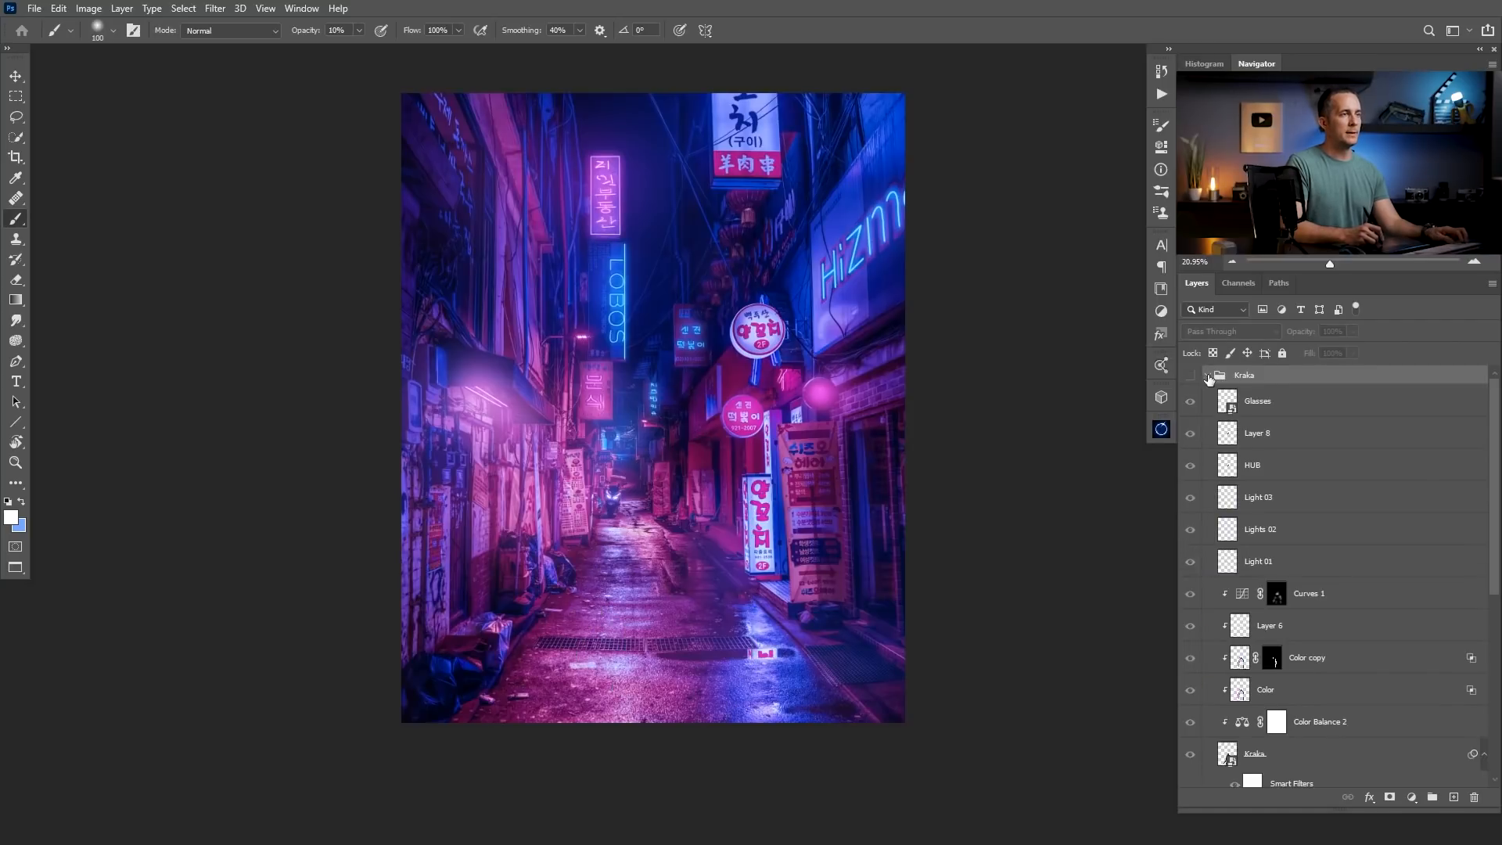
pyautogui.click(1207, 375)
pyautogui.click(1222, 414)
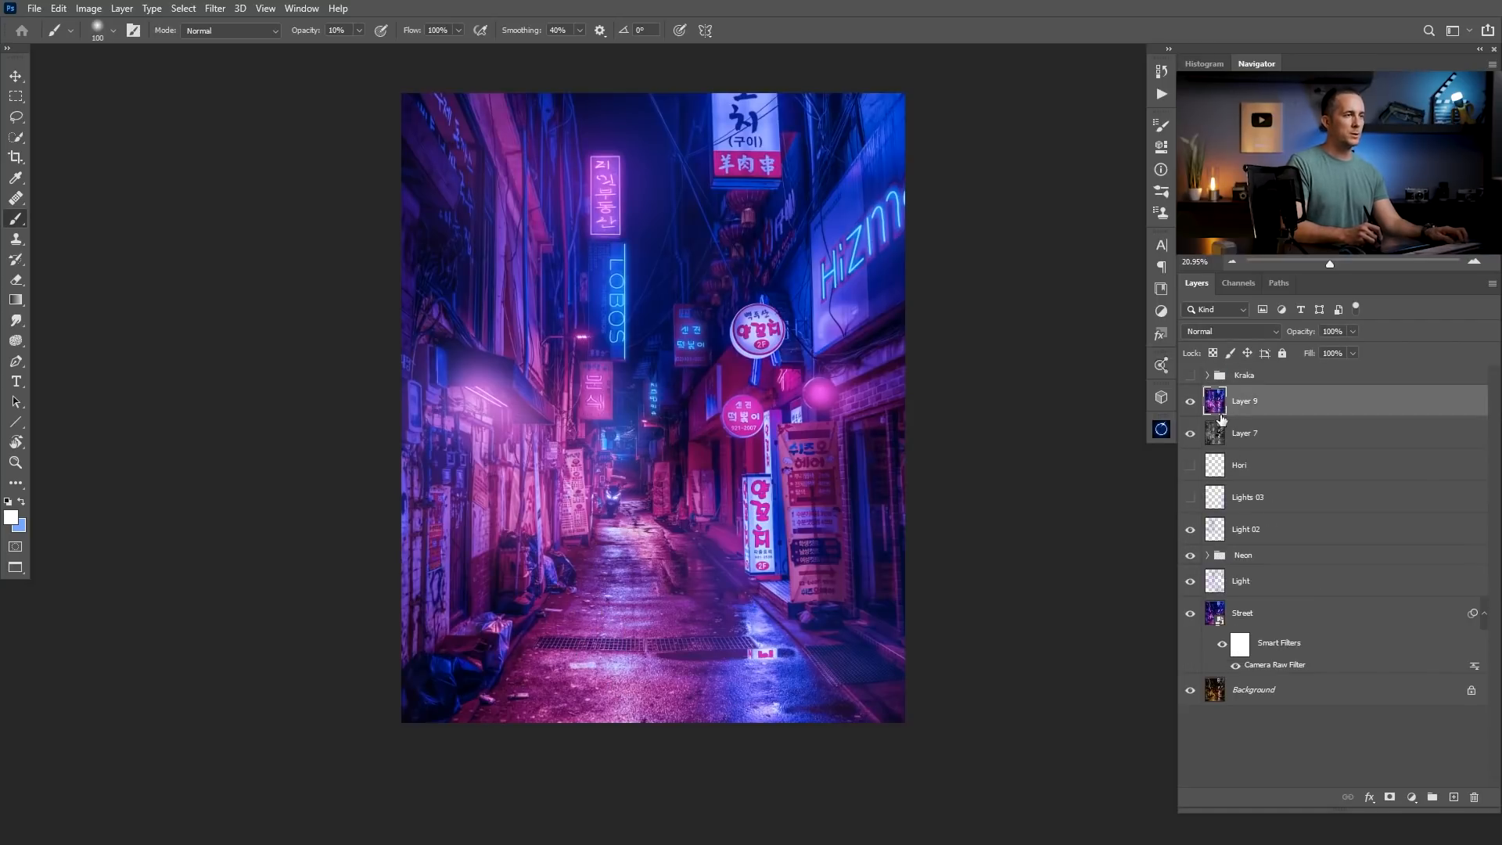
# Convert the merged street layer to a smart object and rename it DOF Background.
pyautogui.rightClick(1294, 412)
pyautogui.click(1208, 388)
pyautogui.doubleClick(1248, 403)
pyautogui.write('DOF Ba')
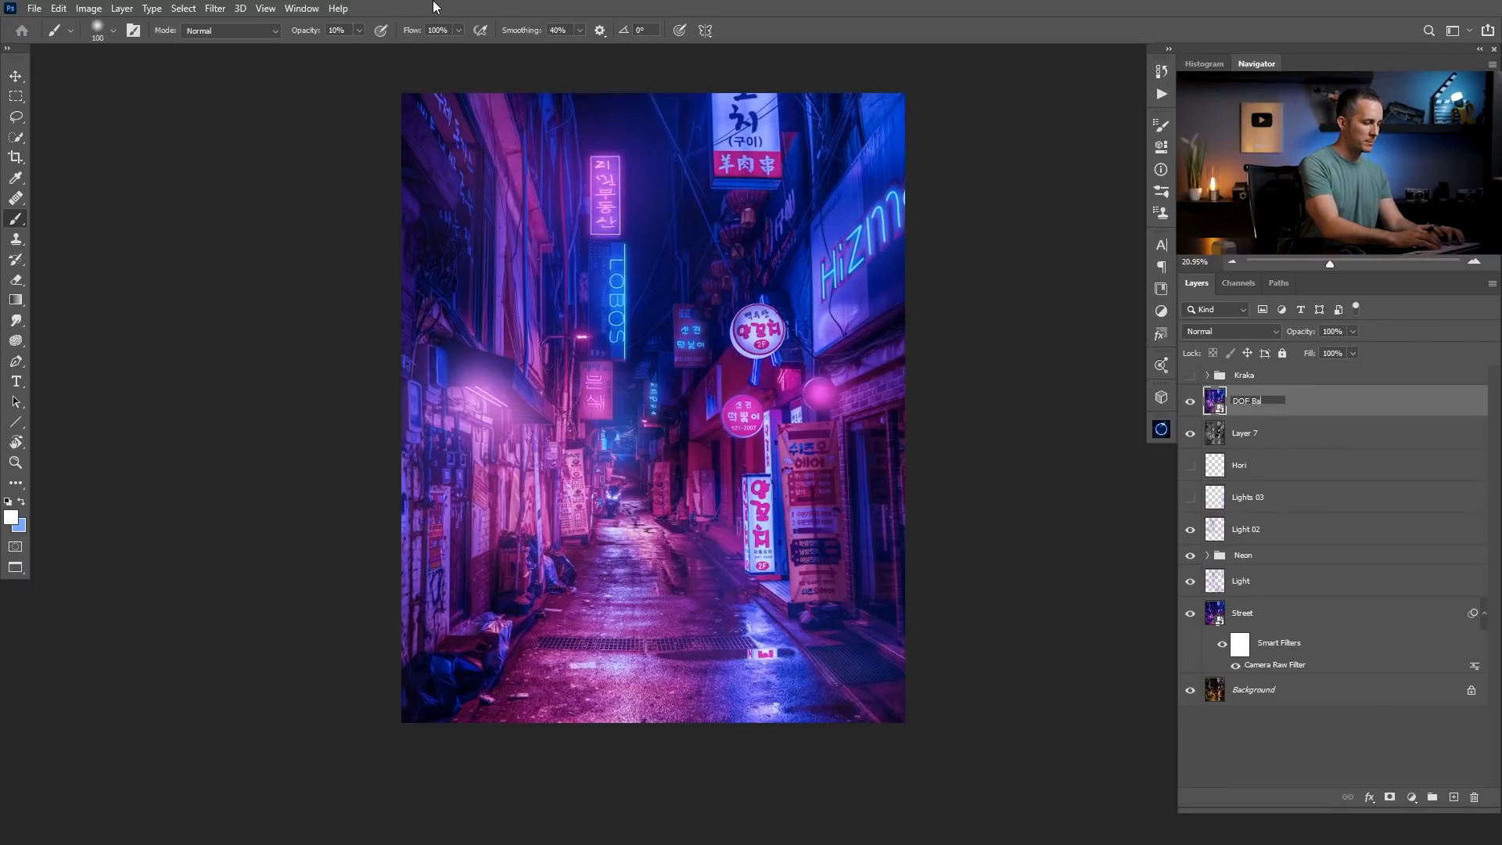
pyautogui.write('ckground')
pyautogui.press('Return')
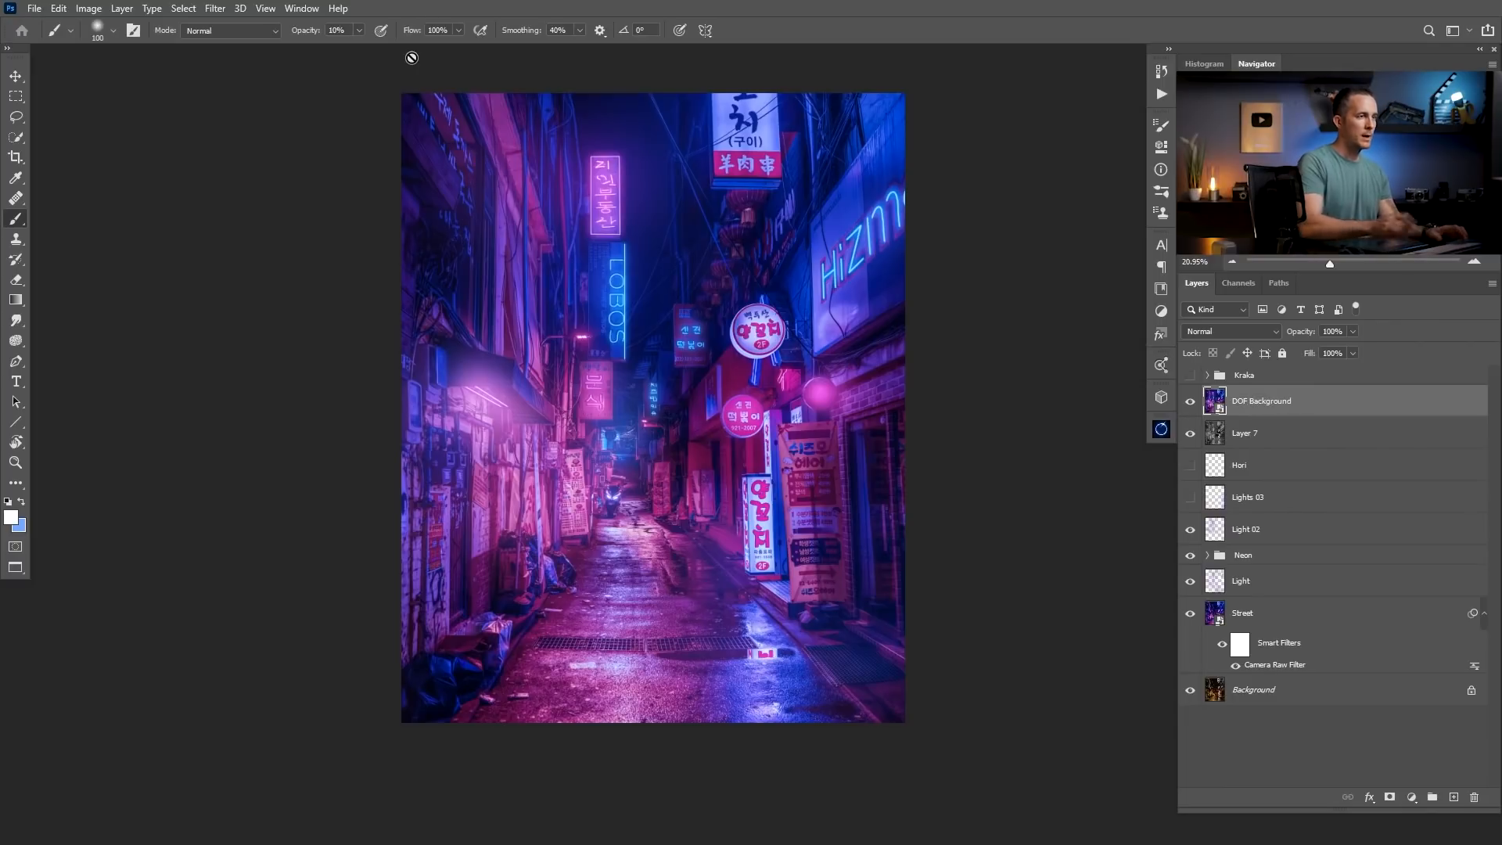
# Apply a 17 px Tilt-Shift blur to DOF Background, centring the sharp zone below the image and fading the blur in above the wet pavement.
pyautogui.click(226, 10)
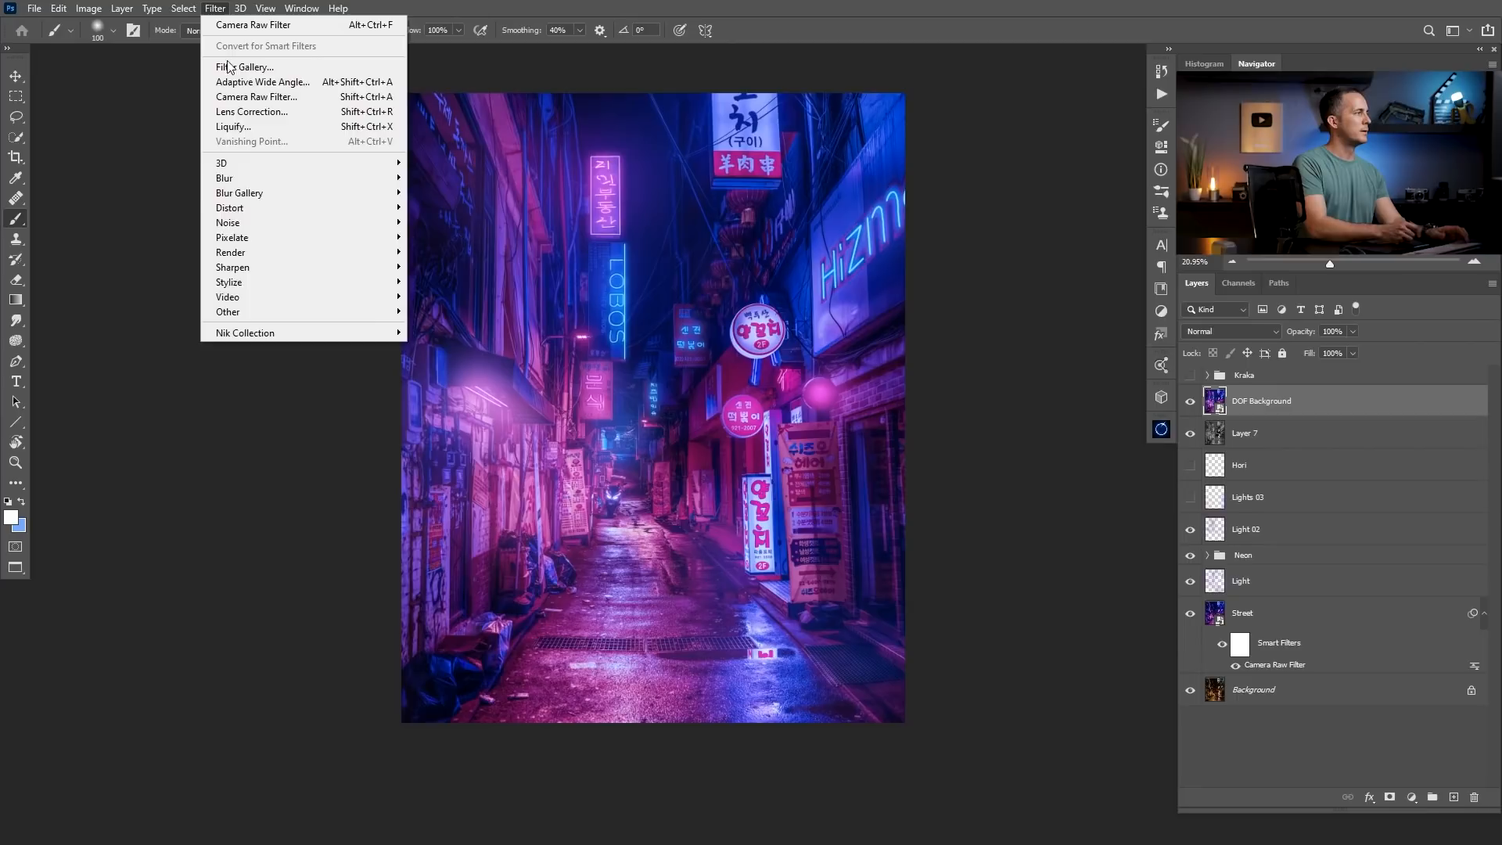
pyautogui.moveTo(275, 195)
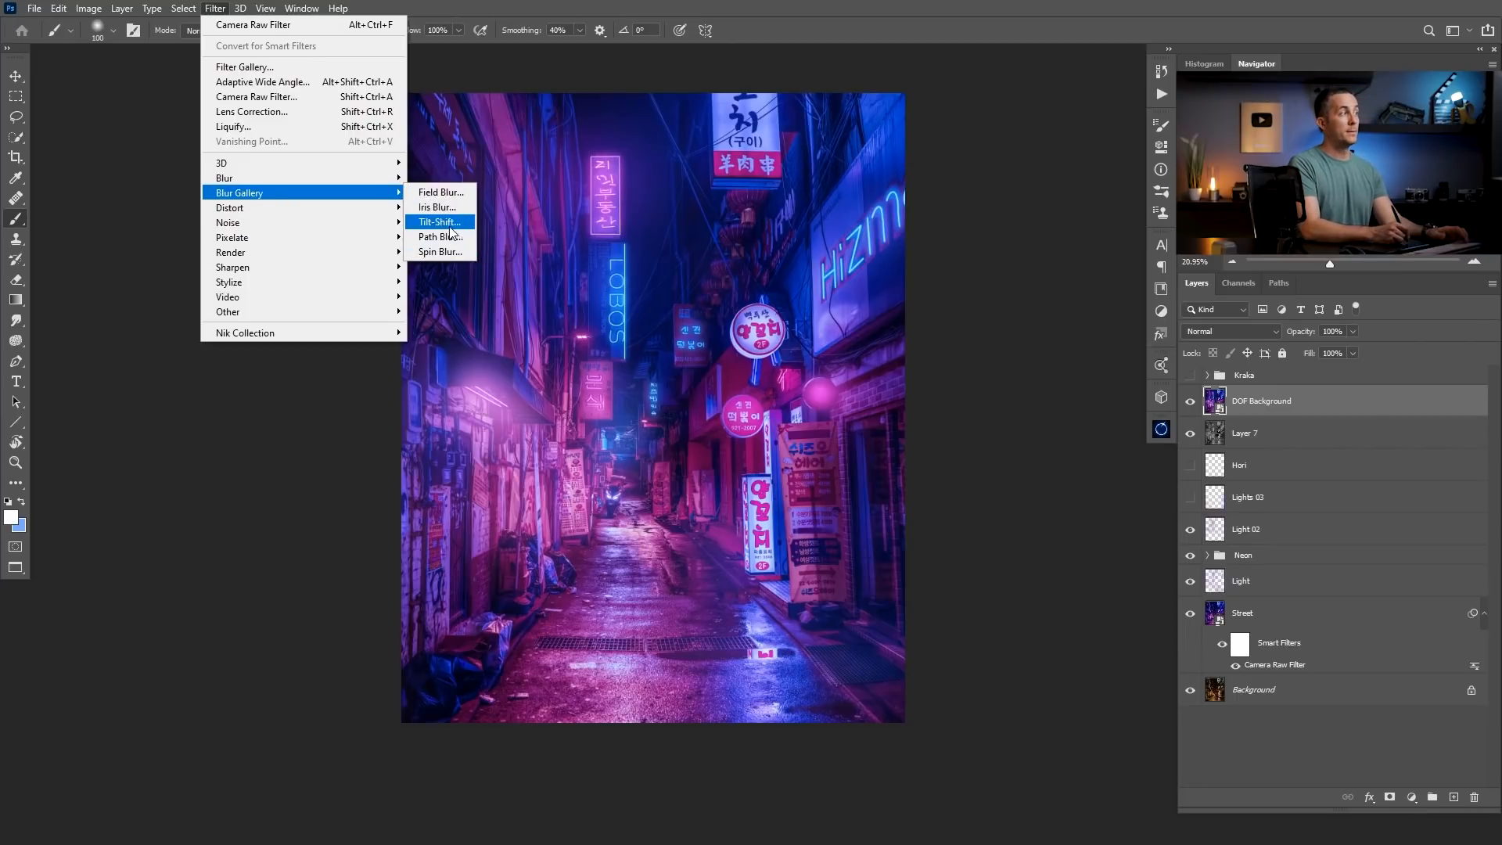
pyautogui.click(450, 222)
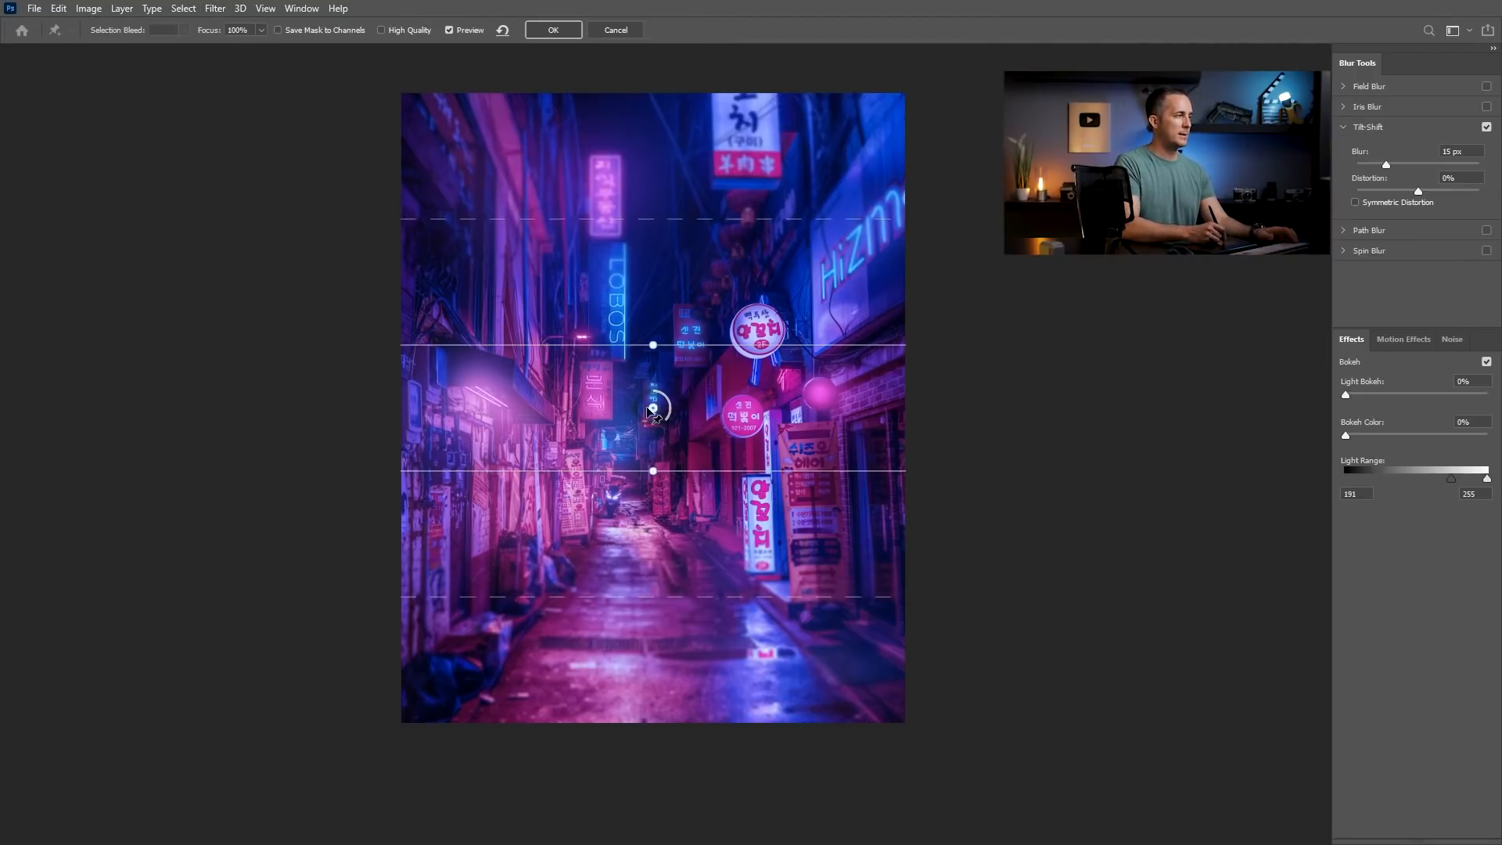
pyautogui.moveTo(653, 408); pyautogui.dragTo(649, 785)
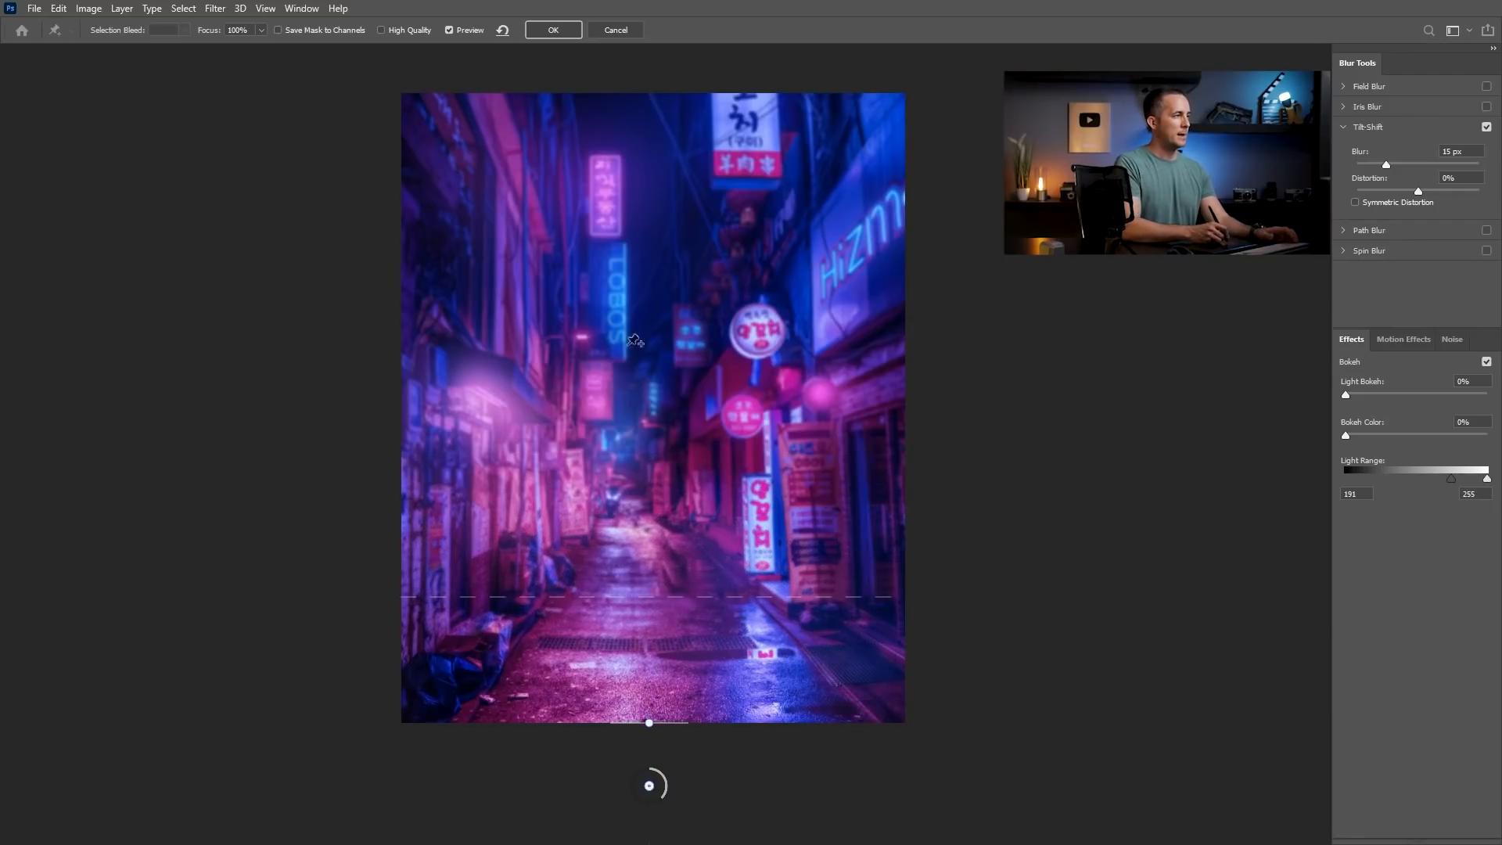
pyautogui.moveTo(1392, 163)
pyautogui.mouseDown()
pyautogui.moveTo(1428, 166)
pyautogui.moveTo(1400, 162)
pyautogui.mouseUp()
pyautogui.moveTo(670, 596); pyautogui.dragTo(683, 511)
pyautogui.moveTo(1400, 164); pyautogui.dragTo(1386, 161)
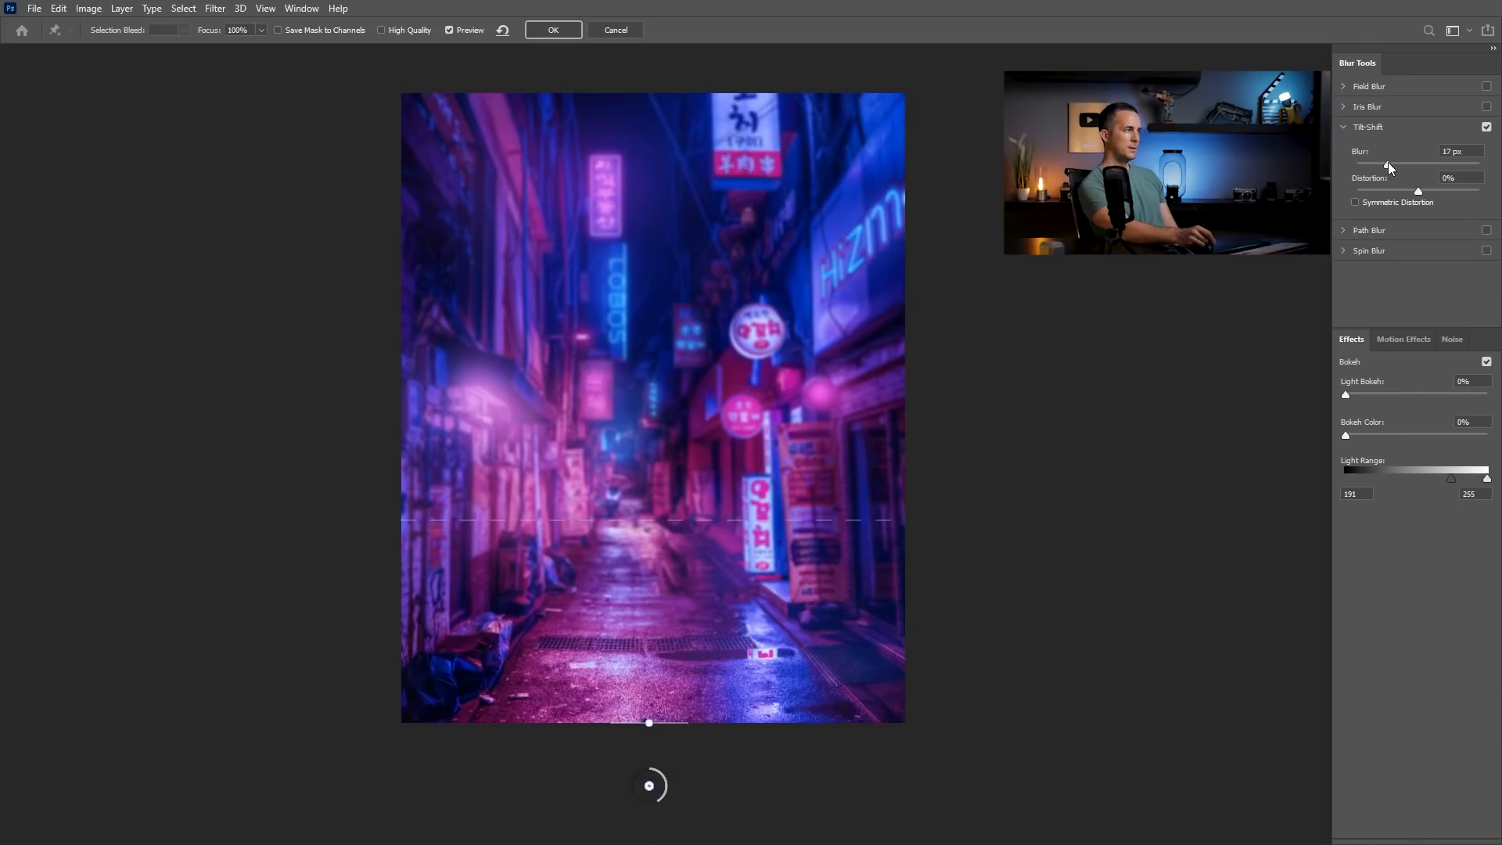
pyautogui.moveTo(1387, 162); pyautogui.dragTo(1388, 163)
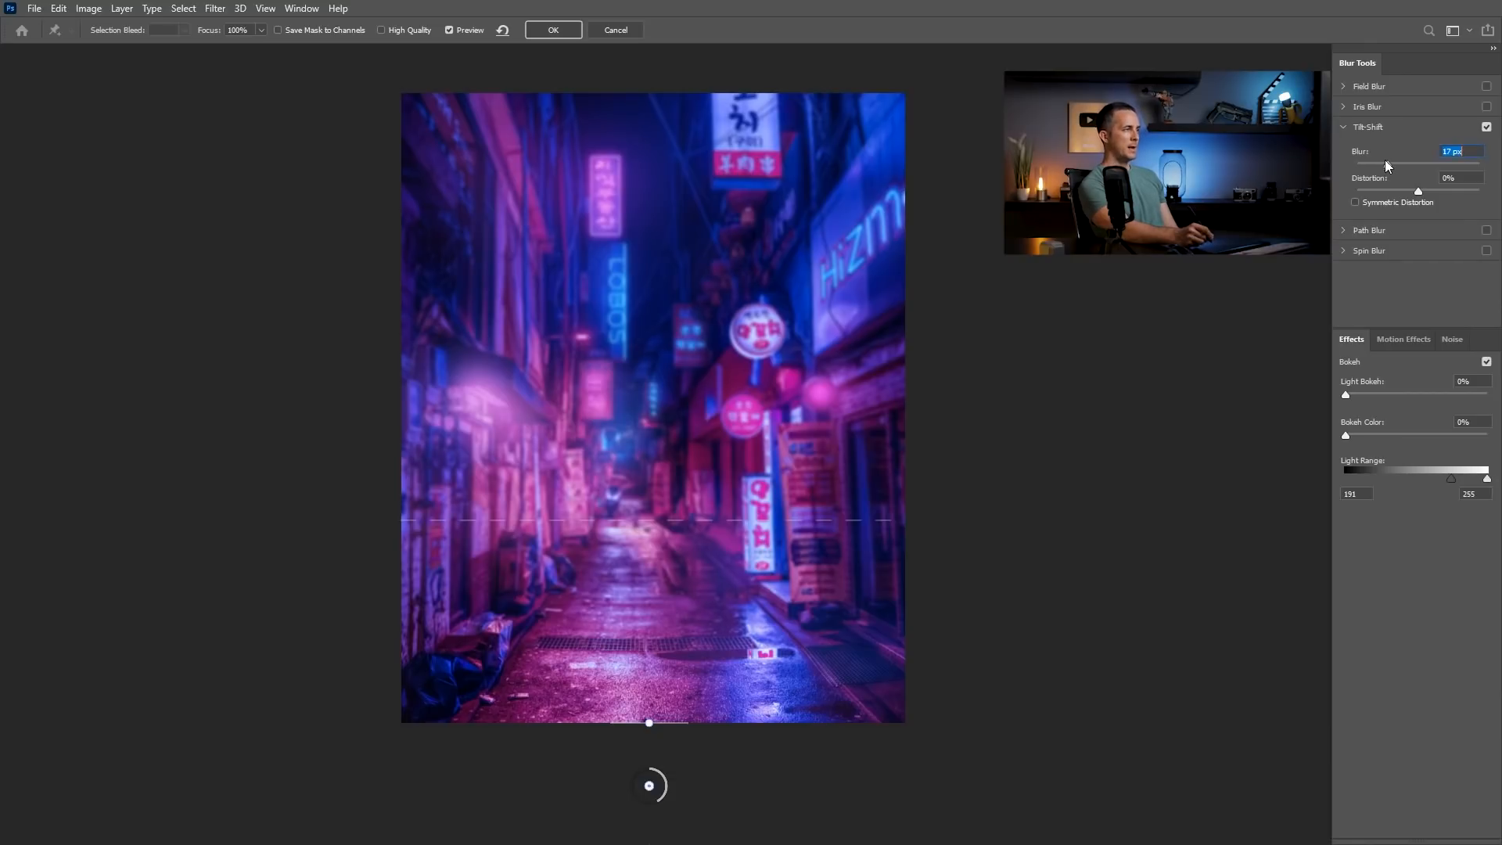
pyautogui.click(551, 29)
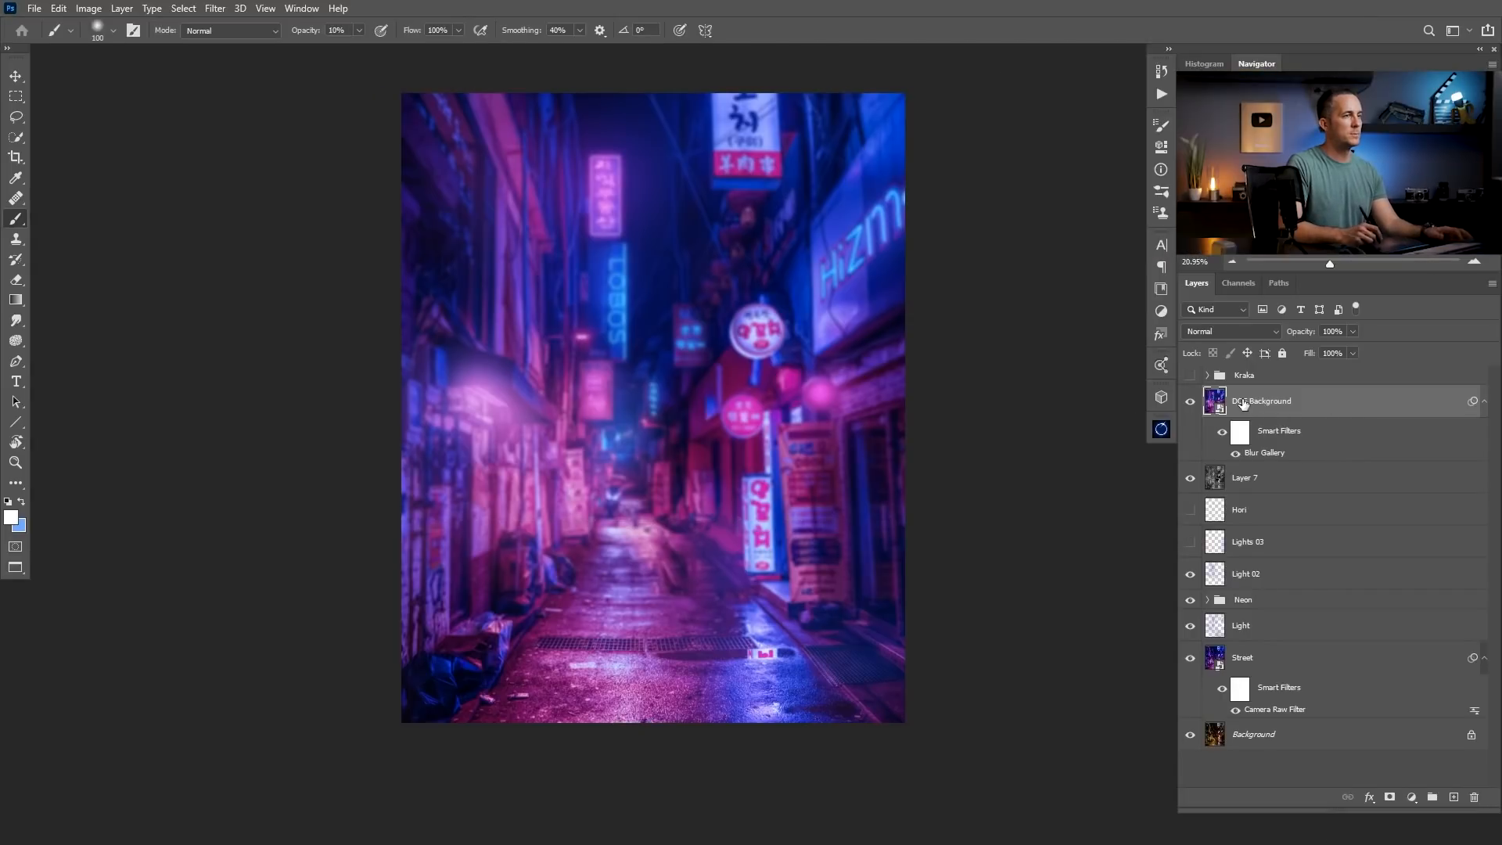
# Show the Kraka group and select the smart filter mask of DOF Background.
pyautogui.click(1189, 375)
pyautogui.moveTo(773, 528)
pyautogui.mouseDown()
pyautogui.moveTo(728, 528)
pyautogui.moveTo(770, 529)
pyautogui.mouseUp()
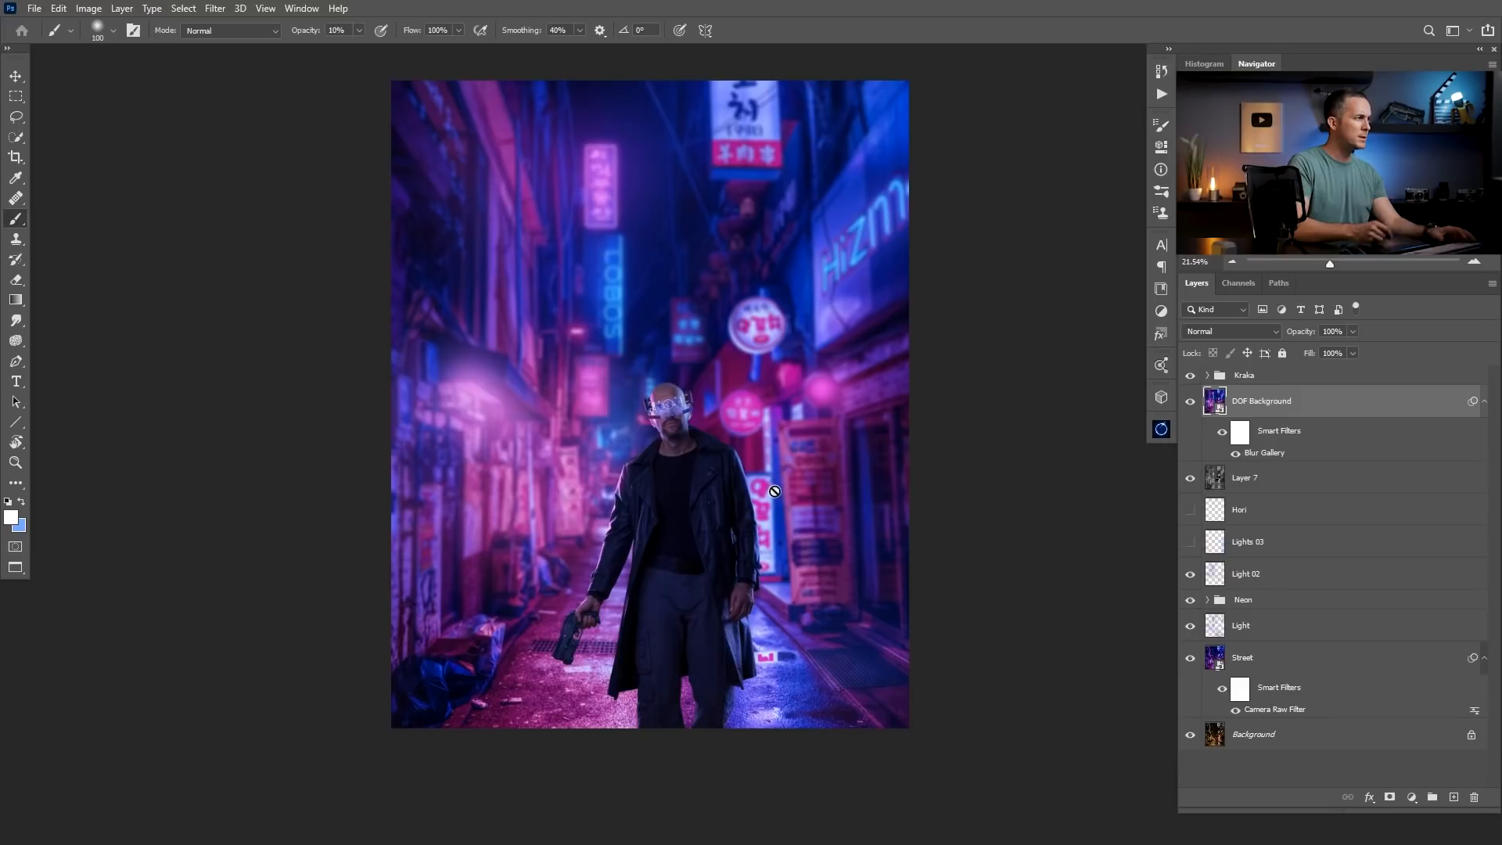
pyautogui.click(1232, 438)
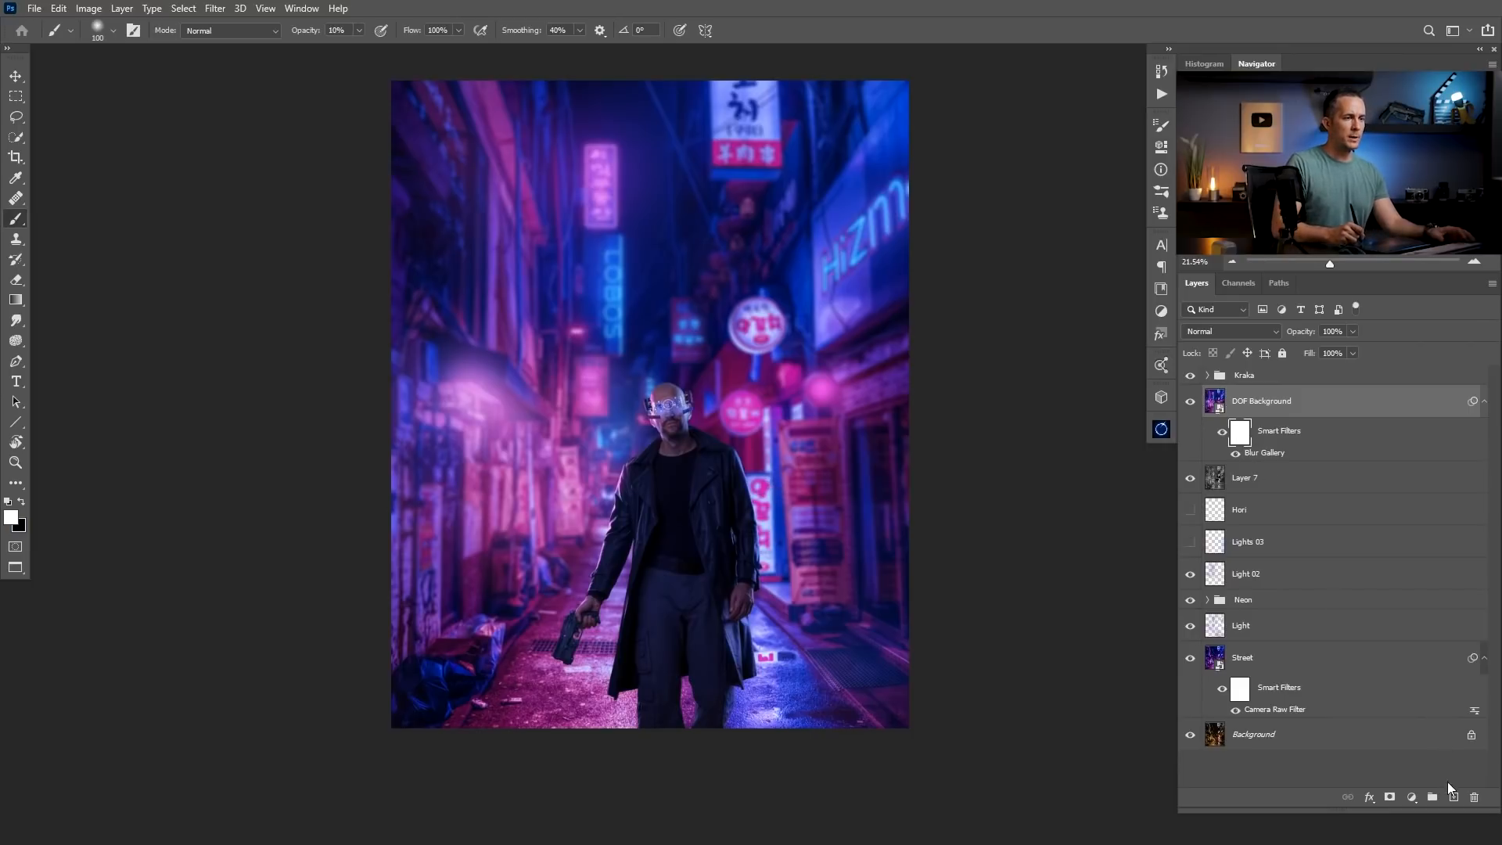
# Paint the filter mask with a soft black 400 px brush, raised to 30% opacity, to reduce blur on the street's right side.
pyautogui.press(']')
pyautogui.press(']')
pyautogui.press(']')
pyautogui.press(']')
pyautogui.press(']')
pyautogui.press(']')
pyautogui.press(']')
pyautogui.press(']')
pyautogui.press(']')
pyautogui.press(']')
pyautogui.press(']')
pyautogui.press(']')
pyautogui.press(']')
pyautogui.rightClick(502, 458)
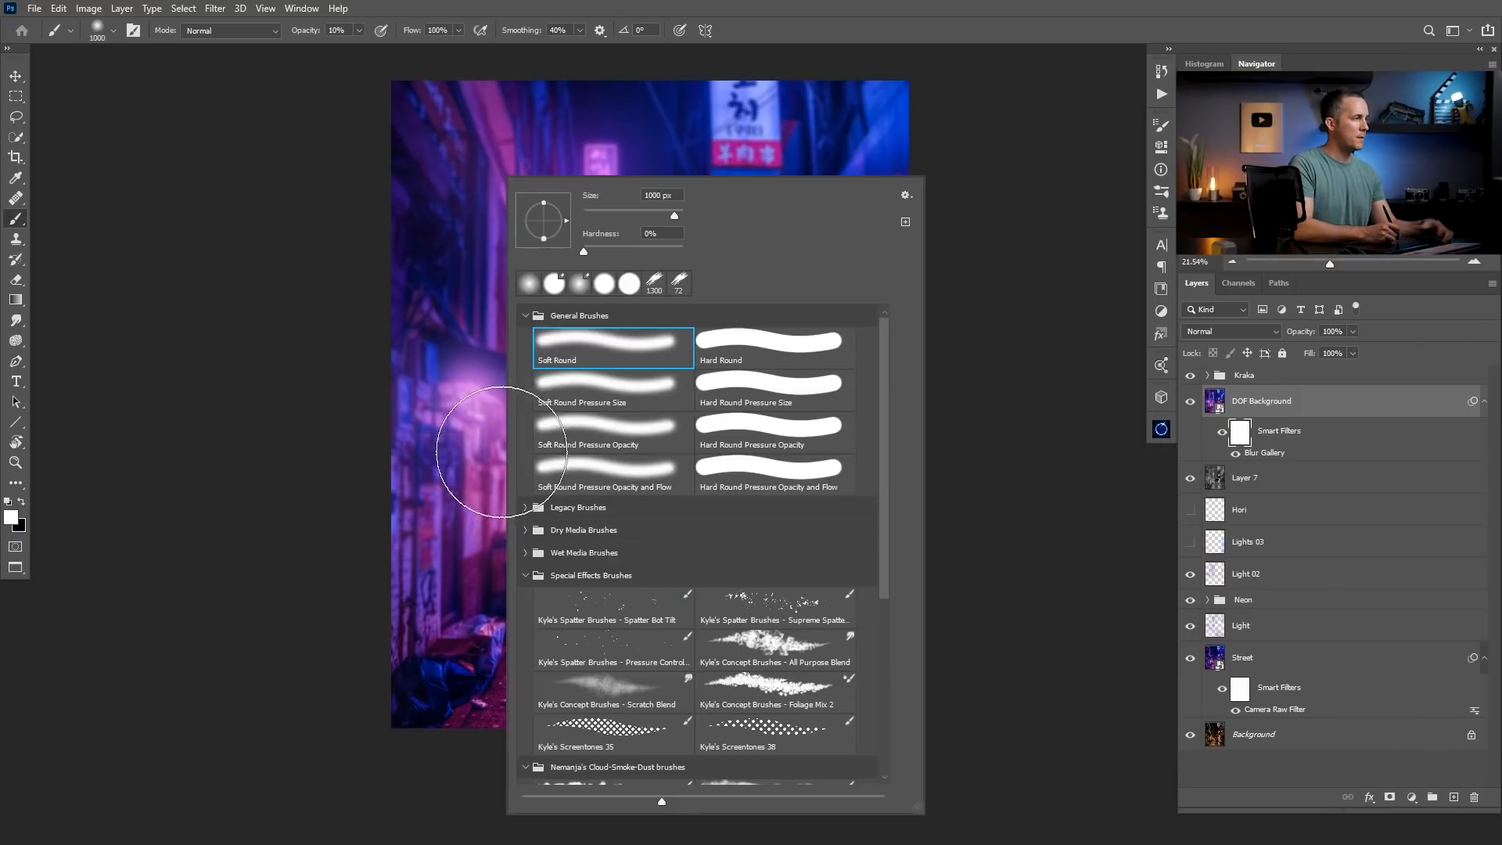
pyautogui.press('Escape')
pyautogui.press('x')
pyautogui.press('[')
pyautogui.press('[')
pyautogui.press('[')
pyautogui.press('[')
pyautogui.press('[')
pyautogui.press('[')
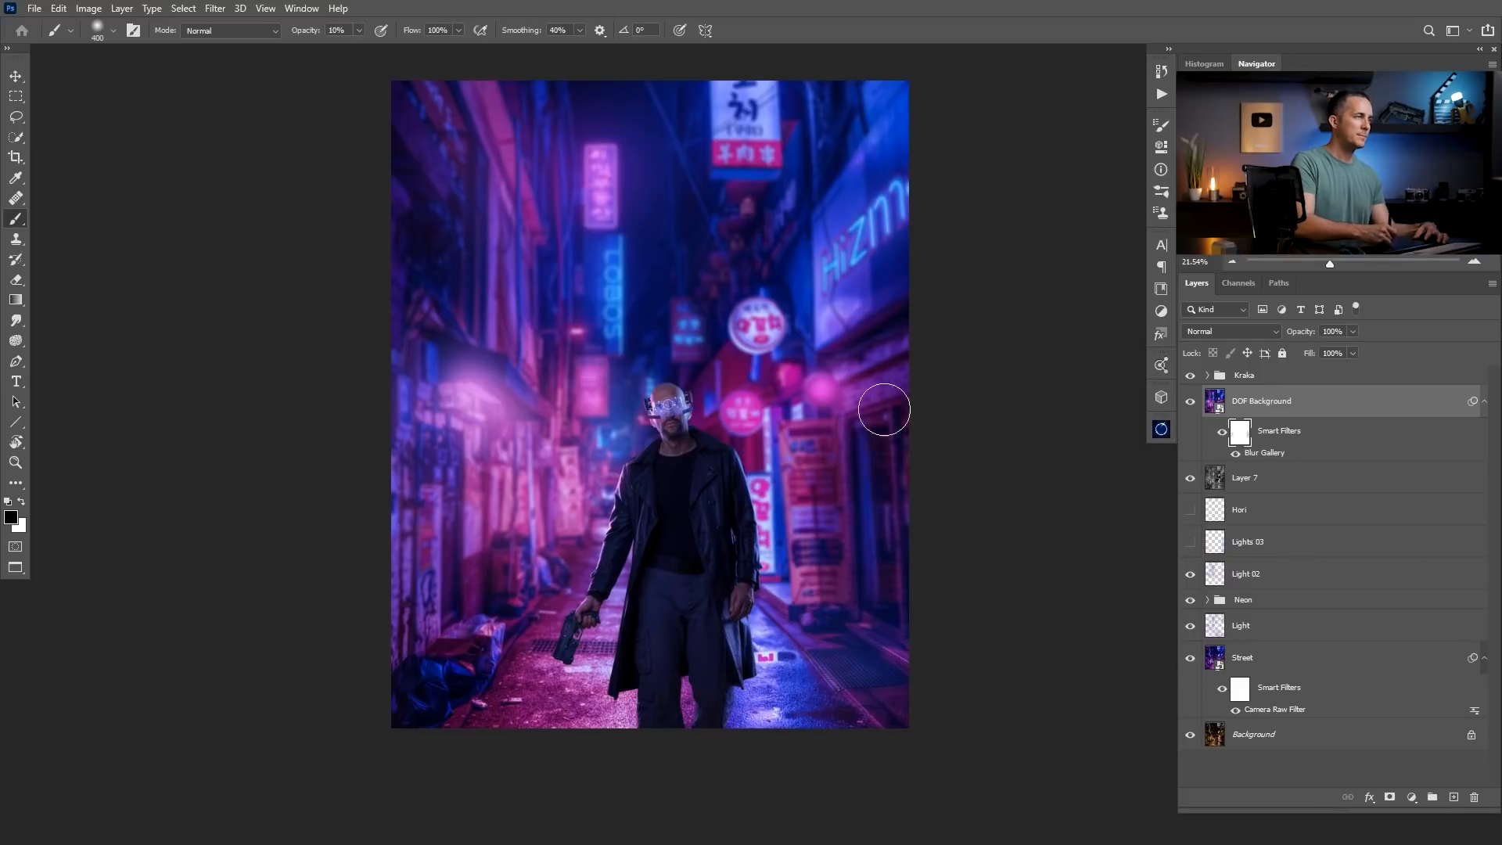
pyautogui.press('3')
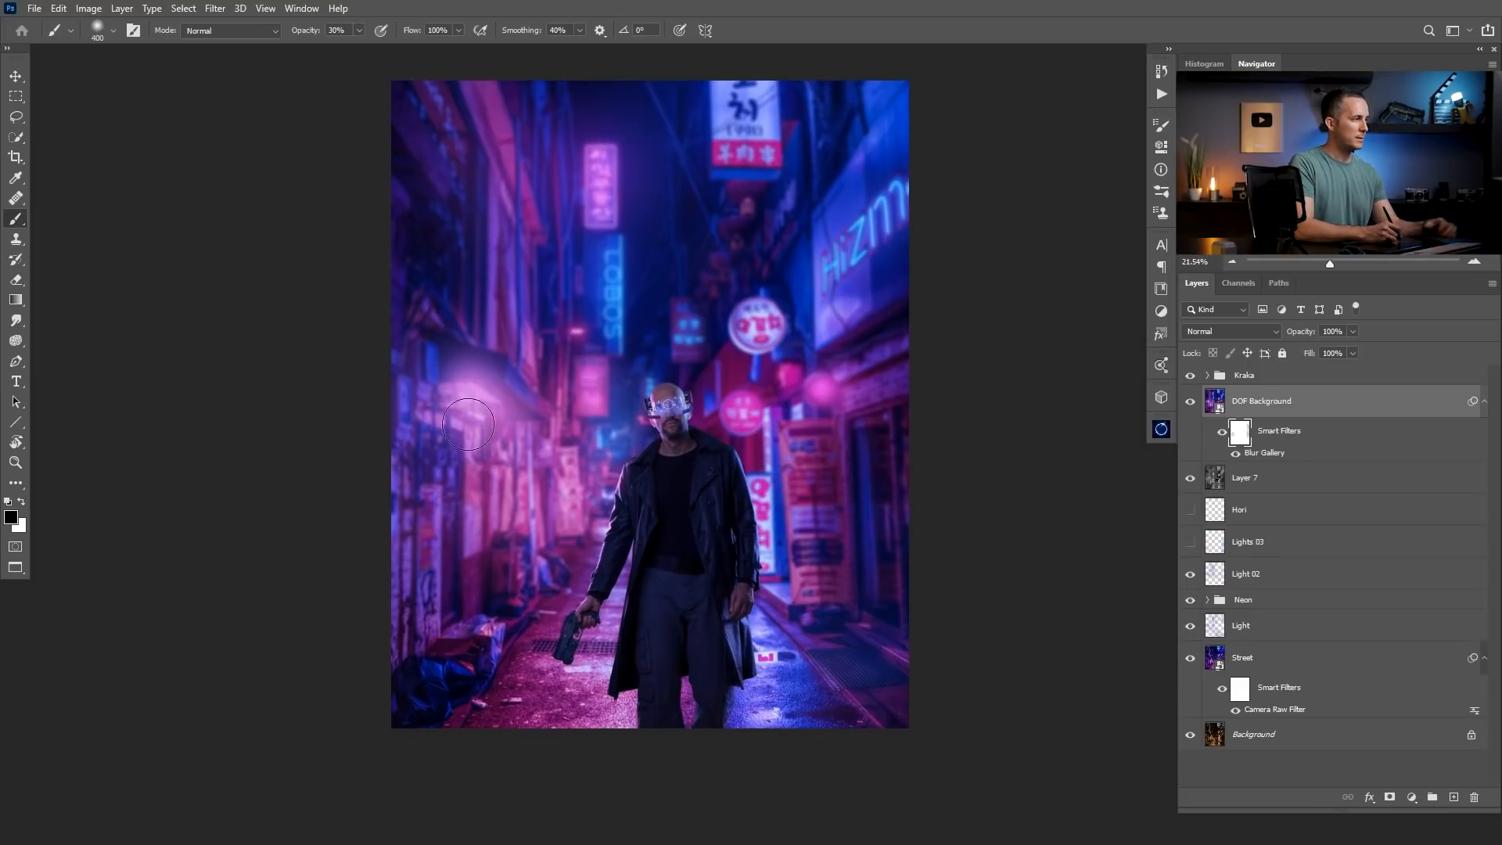
# Paint more blur away along the side walls with a 600 px black brush, lowering opacity to 20% and finishing at 175 px.
pyautogui.press(']')
pyautogui.press(']')
pyautogui.press(']')
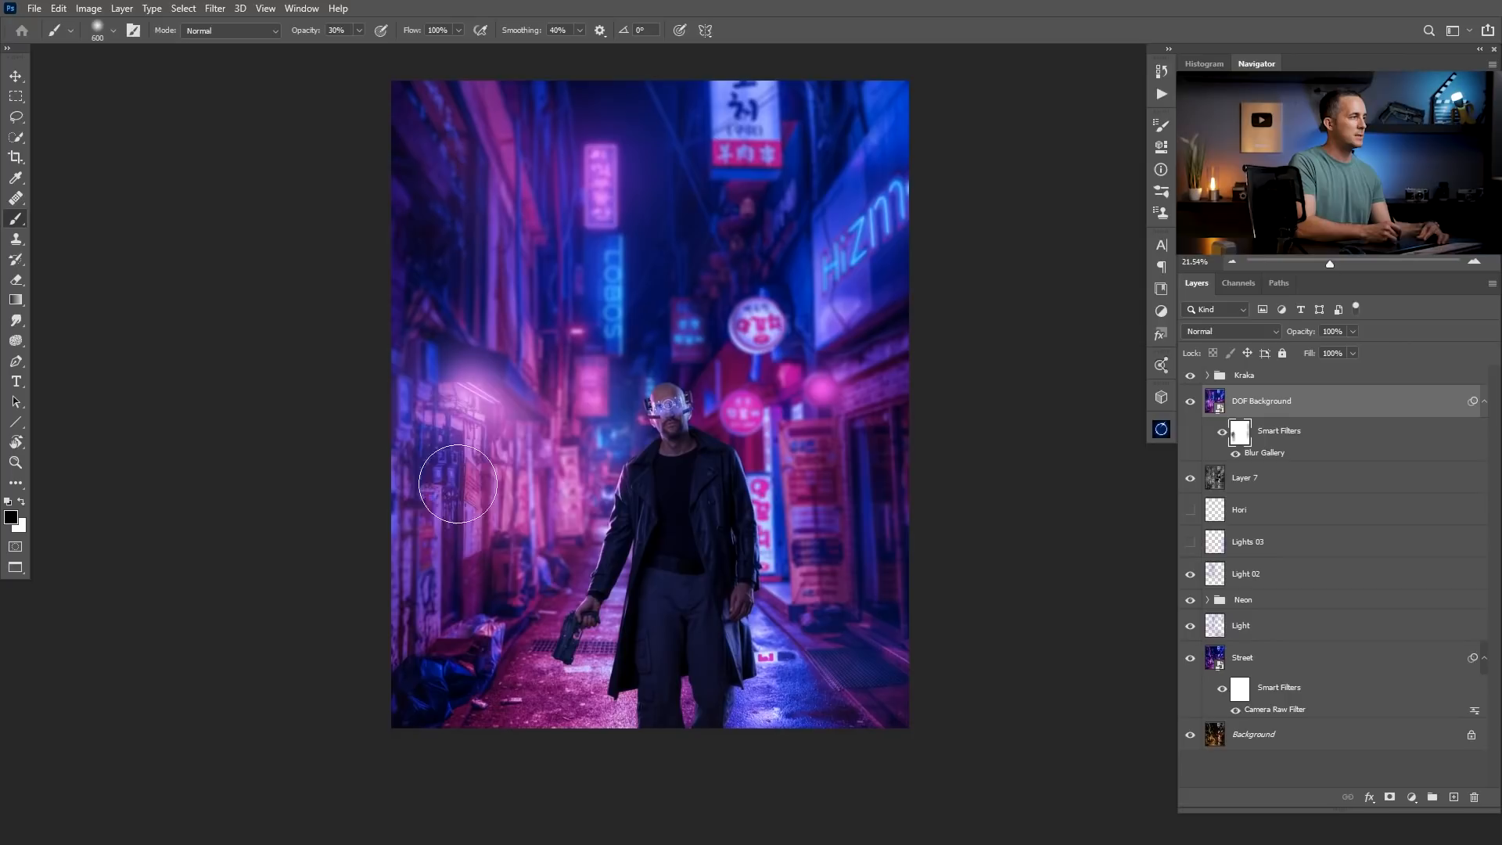
pyautogui.press('2')
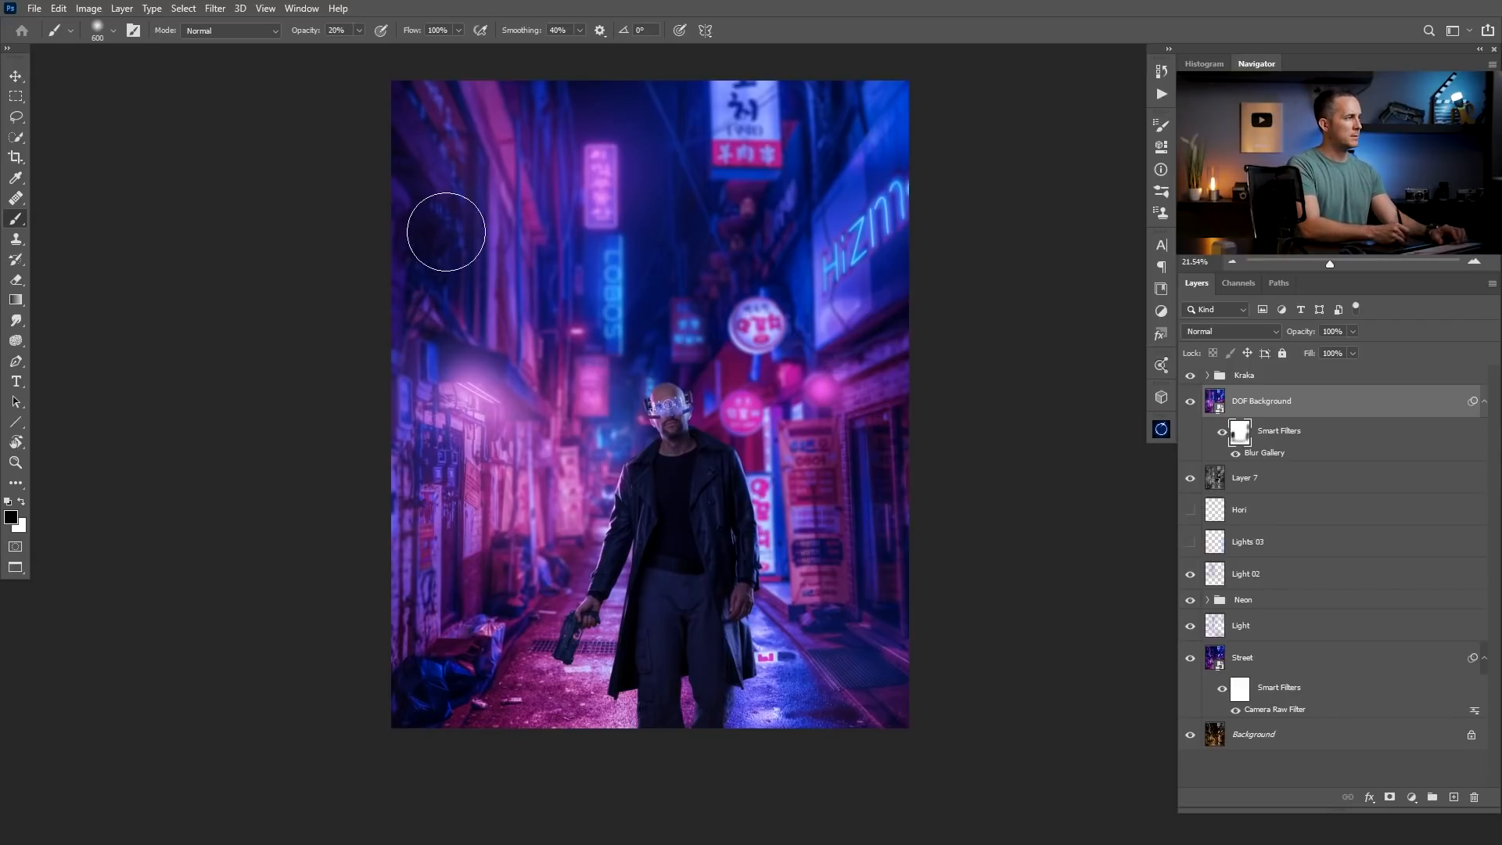
pyautogui.press('[')
pyautogui.press('[')
pyautogui.press('[')
pyautogui.press('[')
pyautogui.press('[')
pyautogui.press('[')
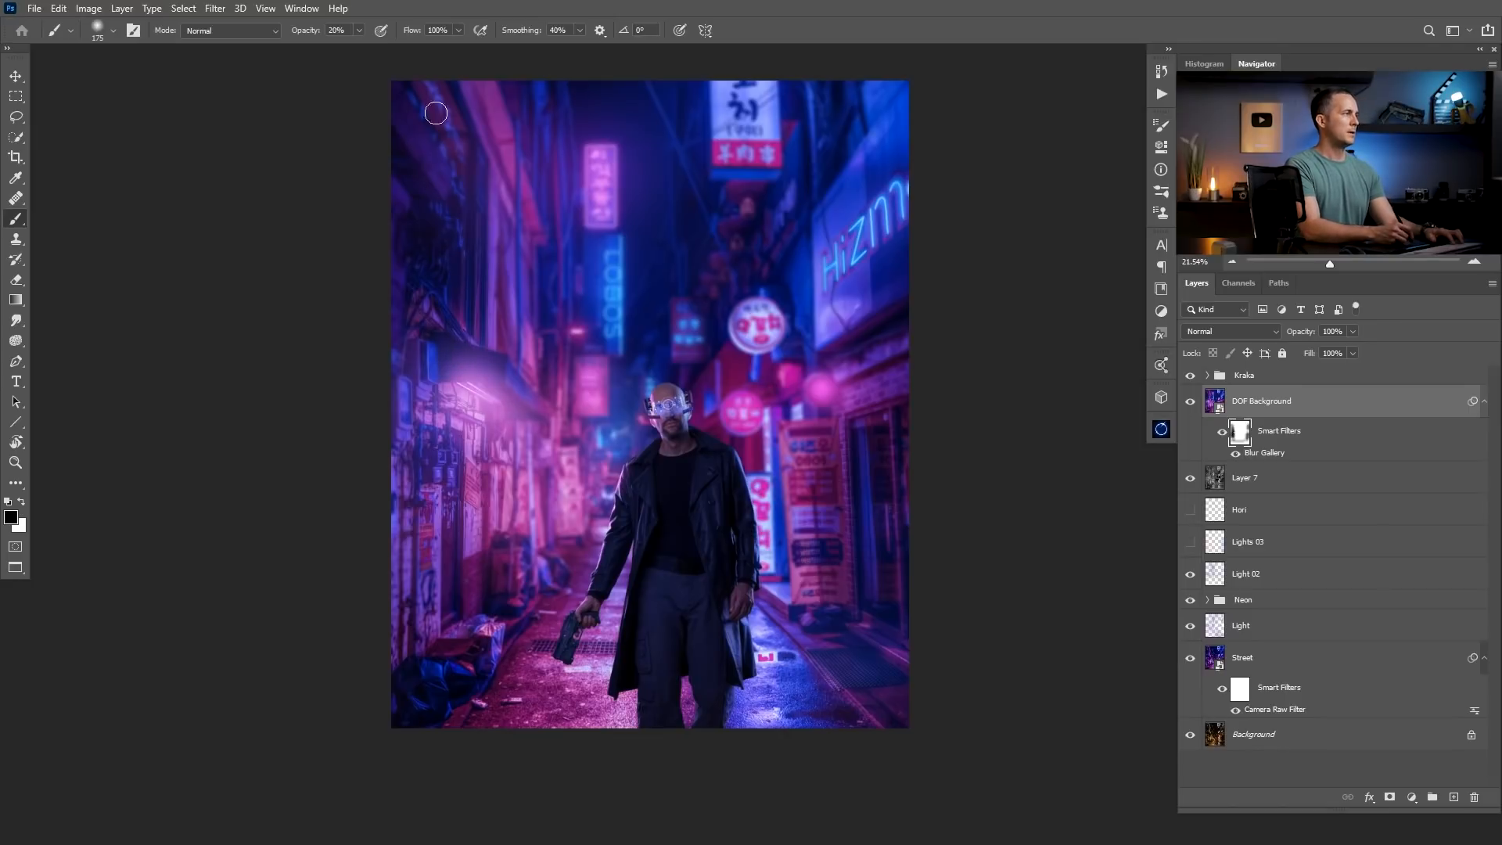
pyautogui.scroll(-2, 555, 429)
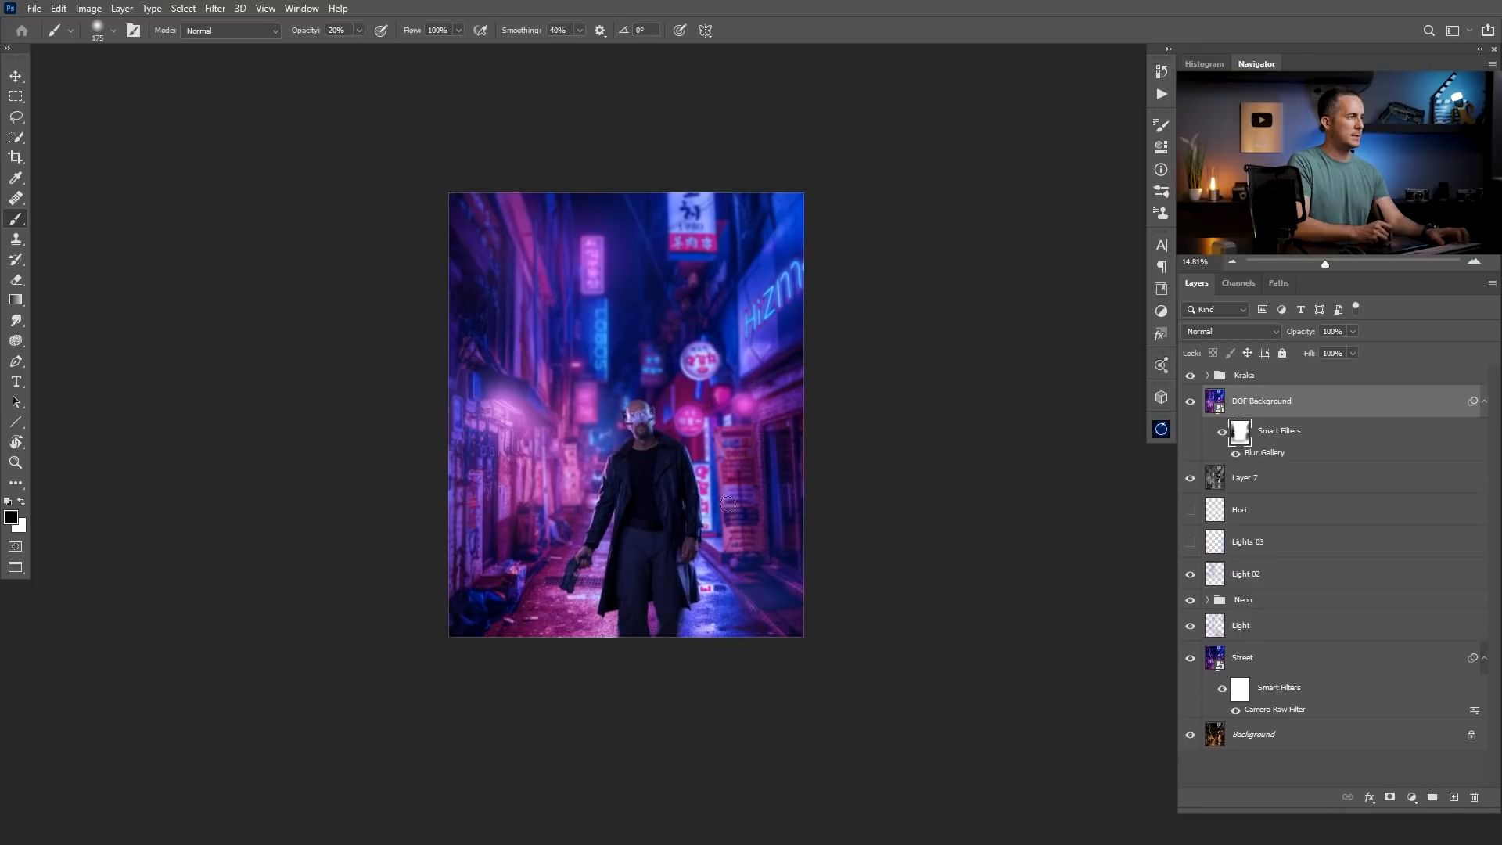
pyautogui.scroll(1, 737, 527)
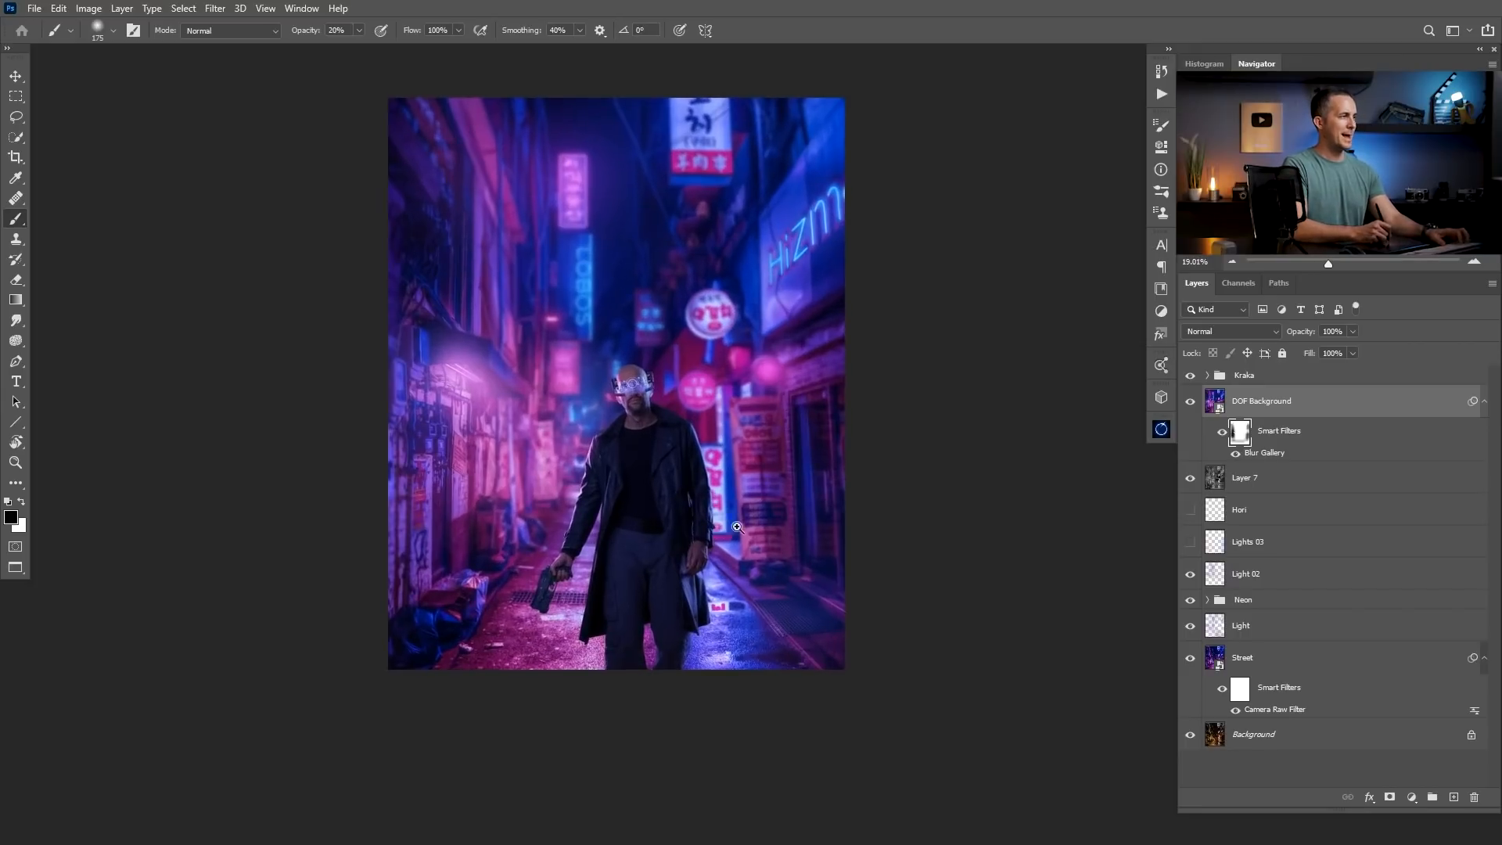
# Edit the Blur Gallery filter on DOF Background, lowering the outer Tilt-Shift boundary to about the height of the man's gun.
pyautogui.click(1228, 379)
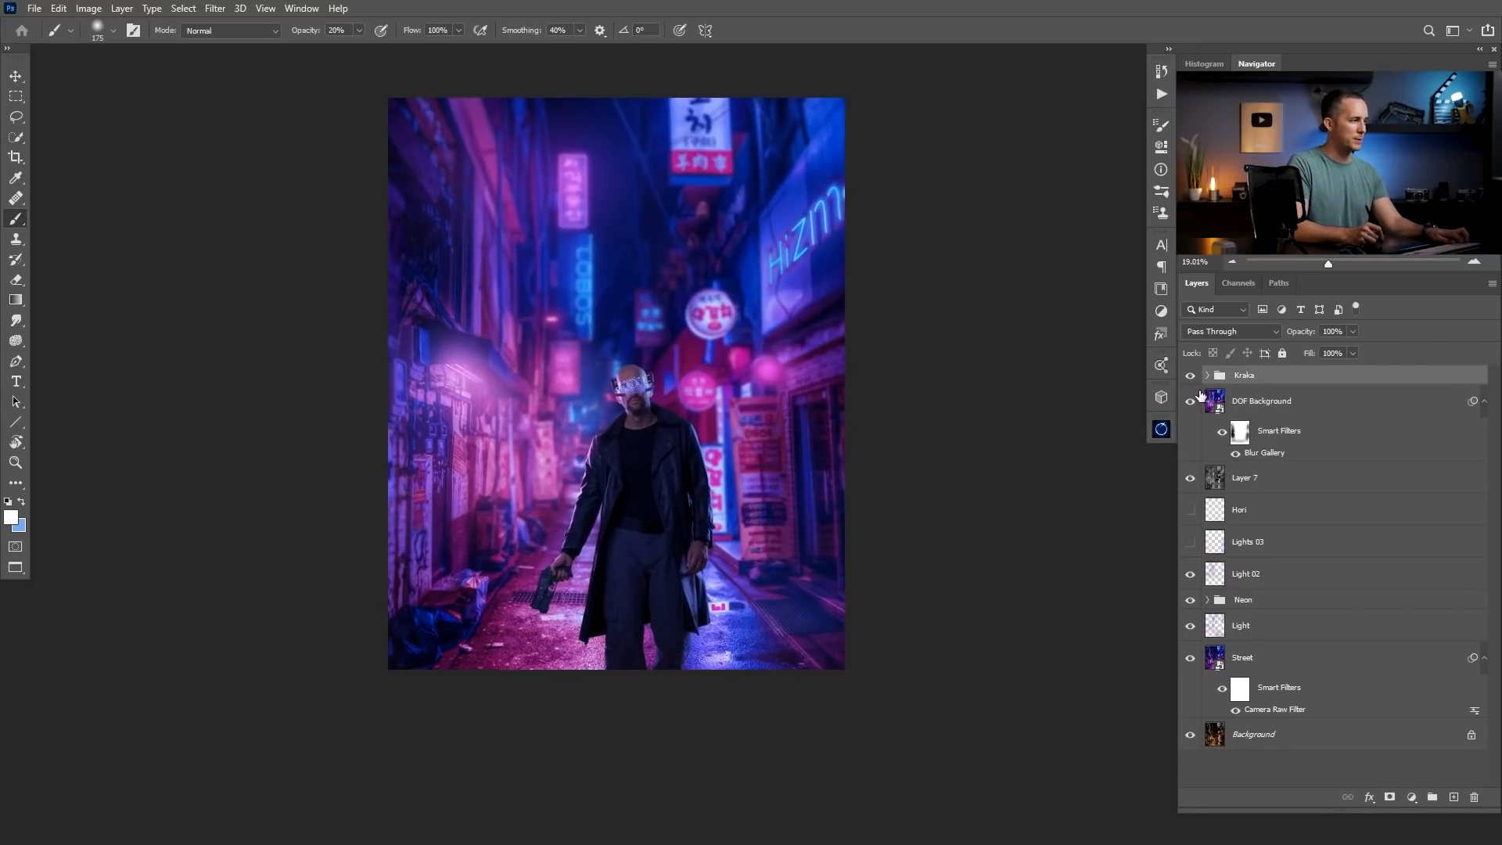
pyautogui.doubleClick(1267, 451)
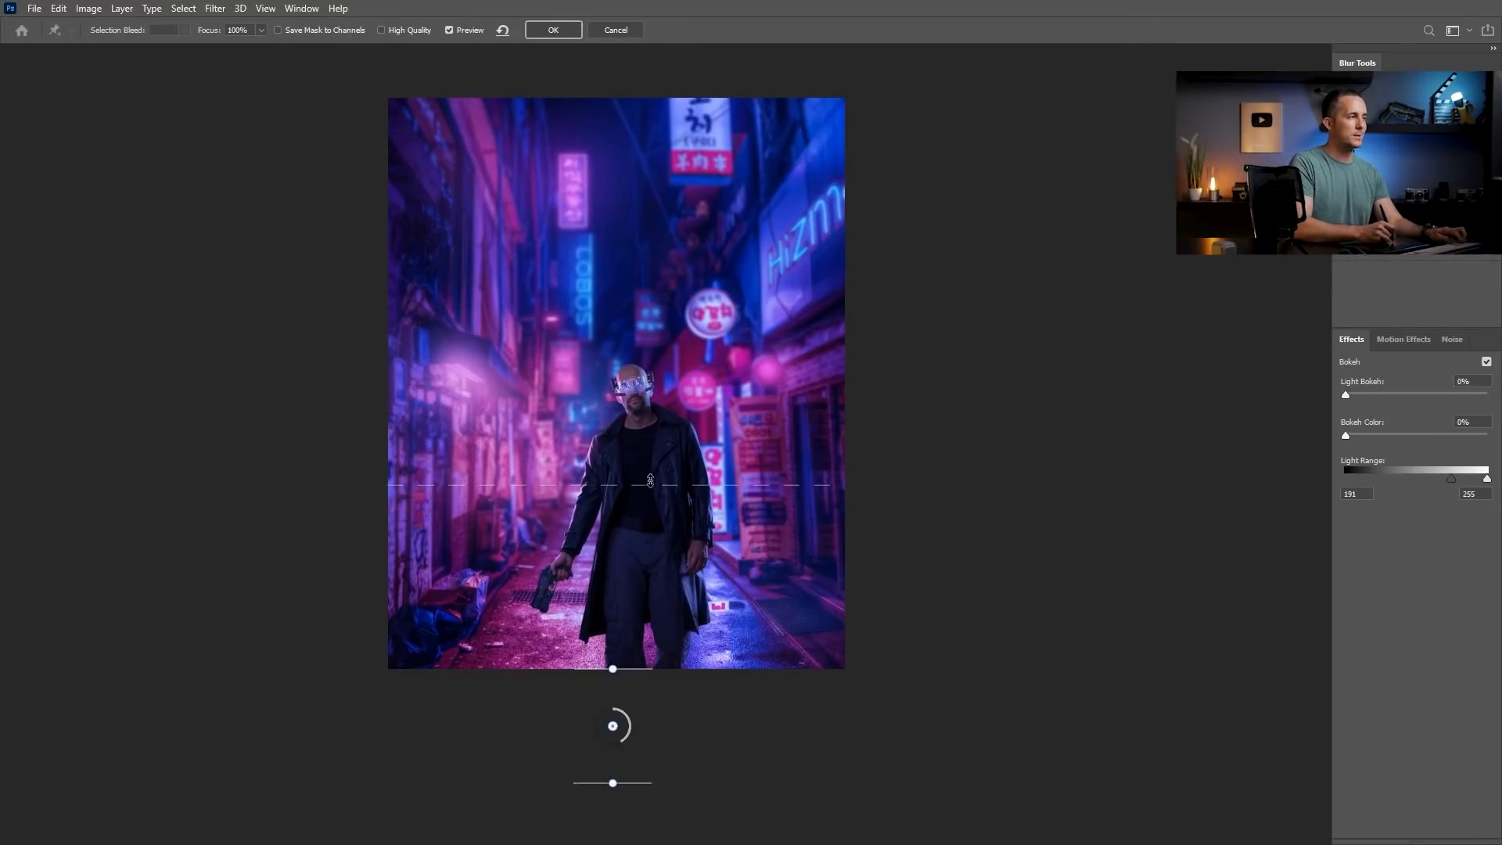
pyautogui.moveTo(610, 485); pyautogui.dragTo(625, 581)
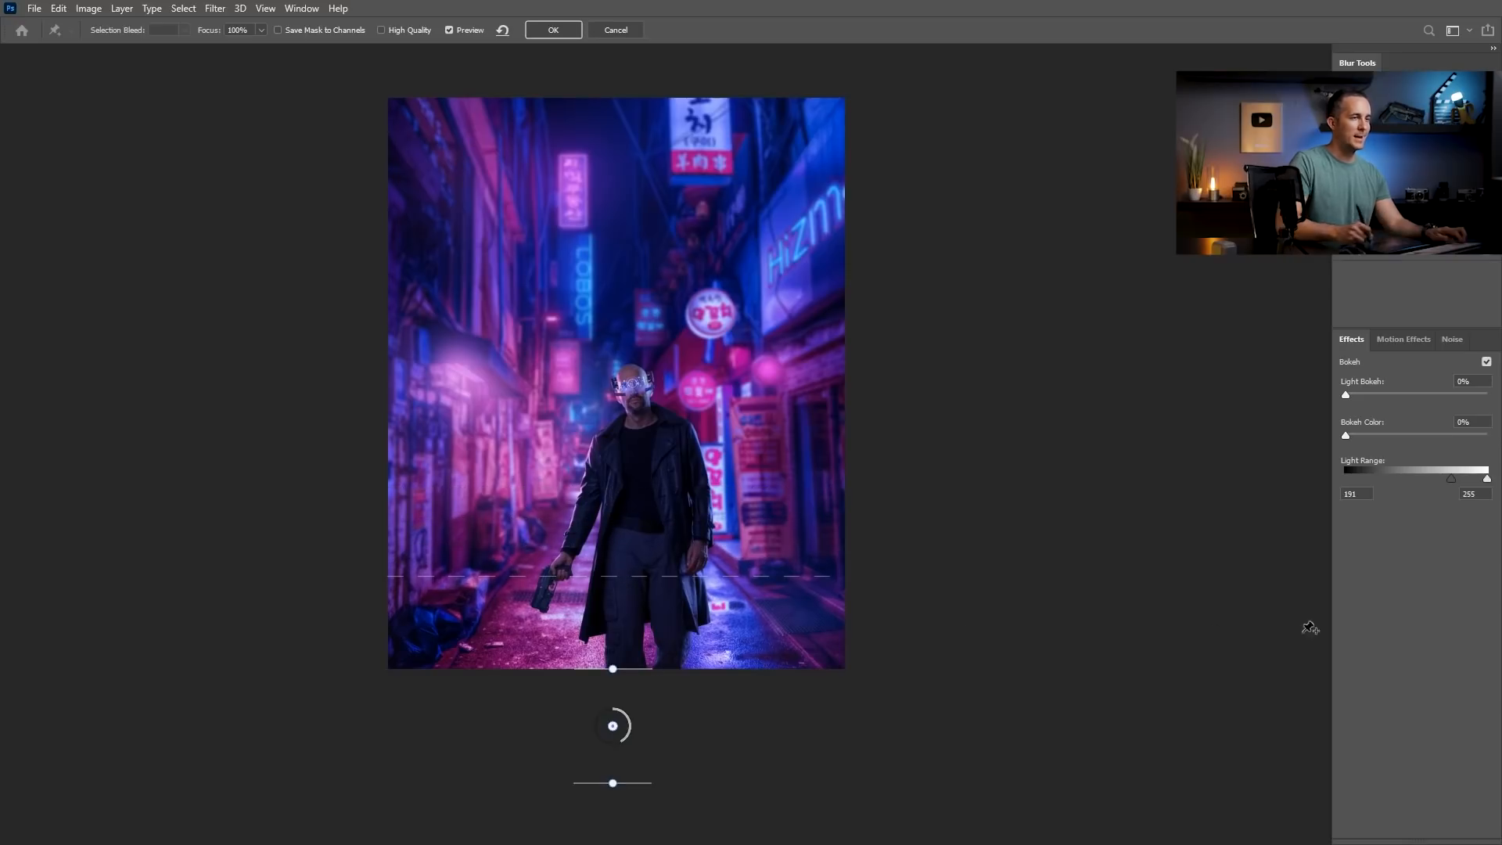
pyautogui.click(542, 30)
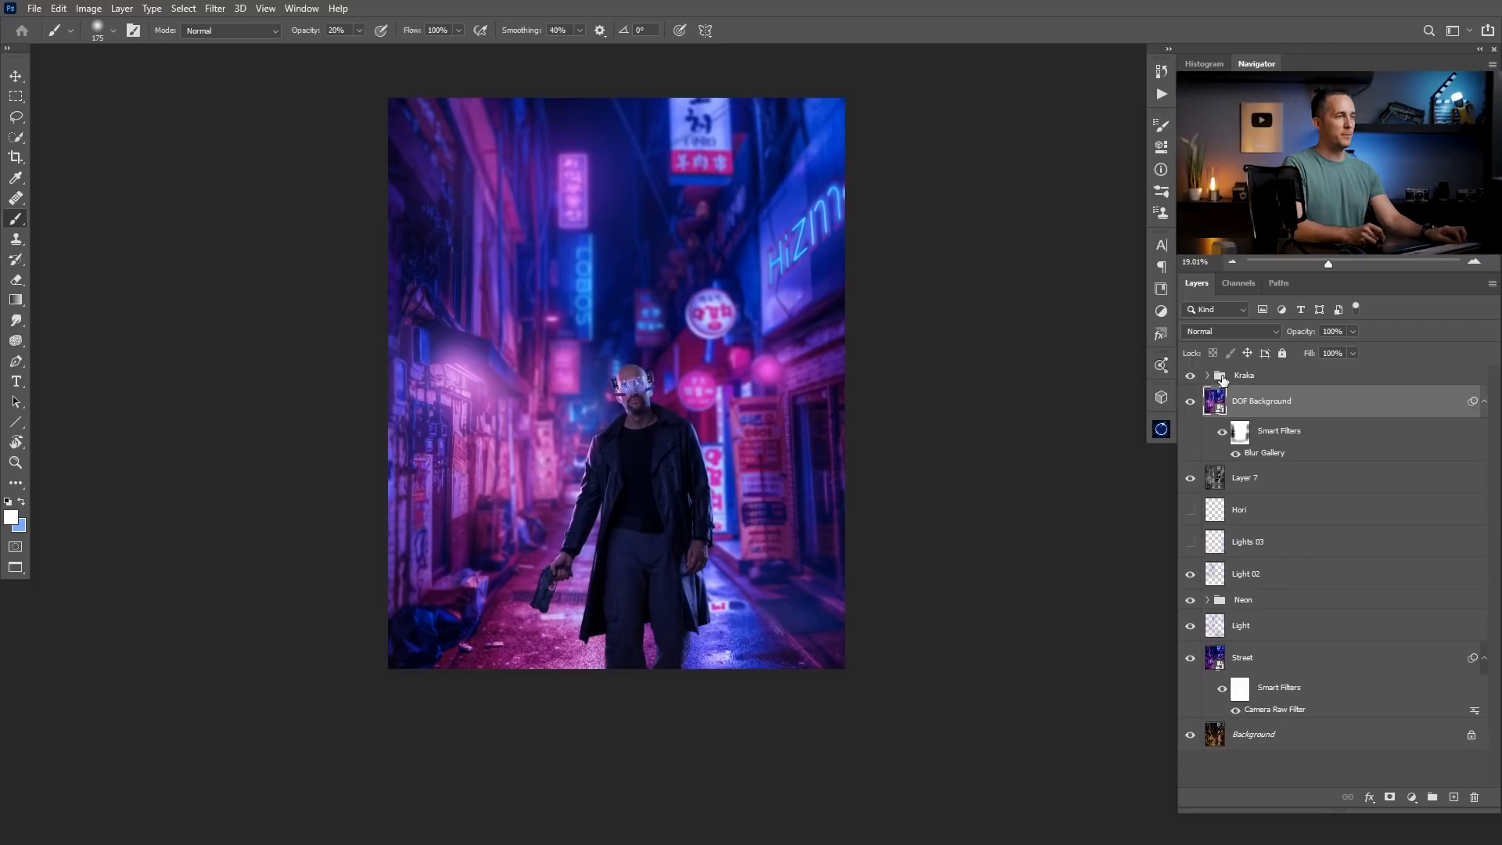
# Stamp all visible layers into a new layer above the Kraka group and open it in the Camera Raw Filter.
pyautogui.hotkey('ctrl', 'shift', 'alt', 'e')
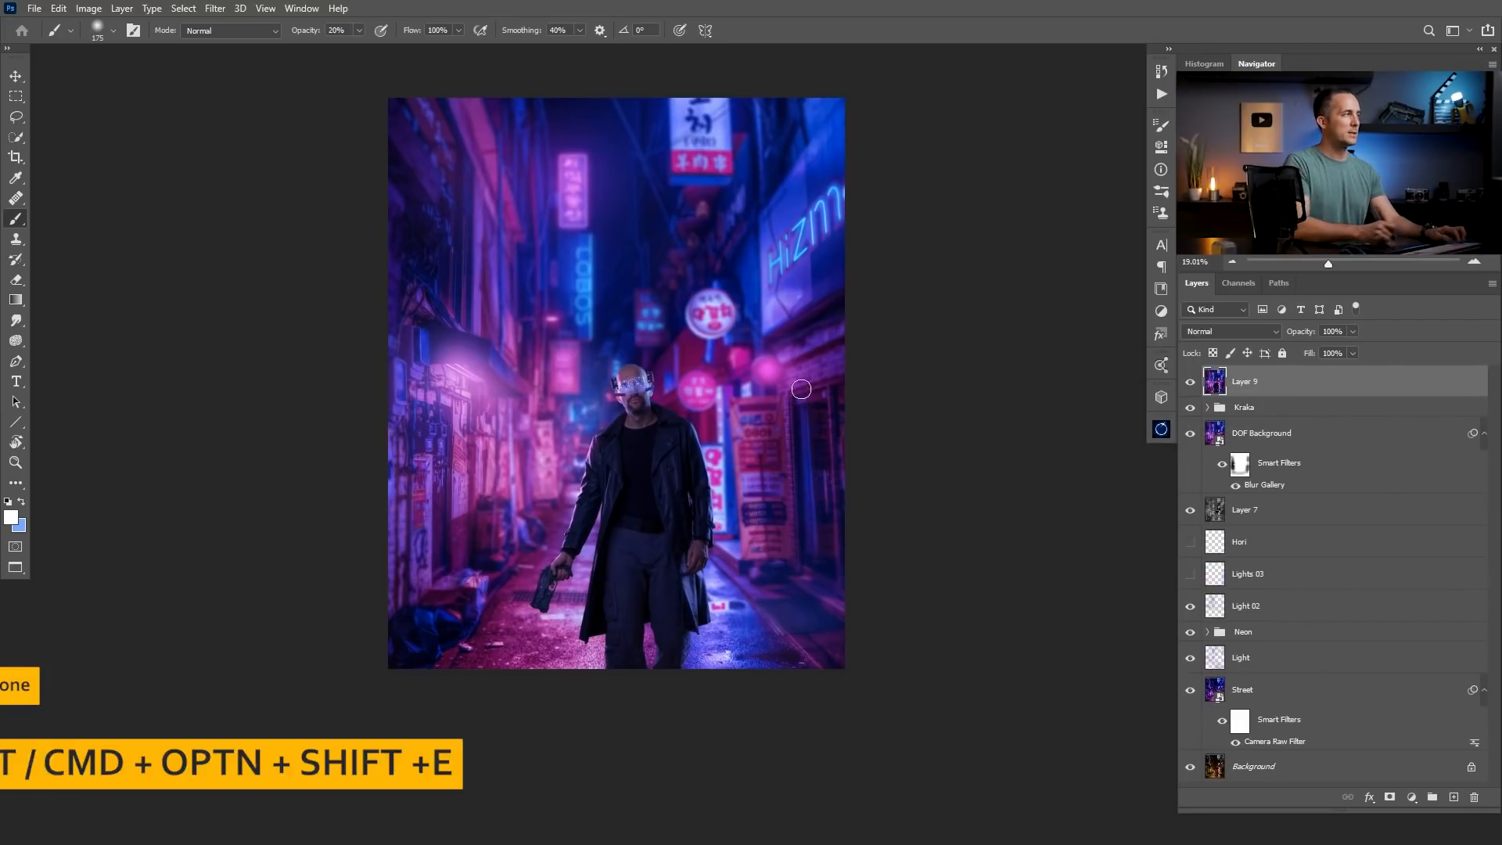
pyautogui.click(215, 8)
pyautogui.click(275, 101)
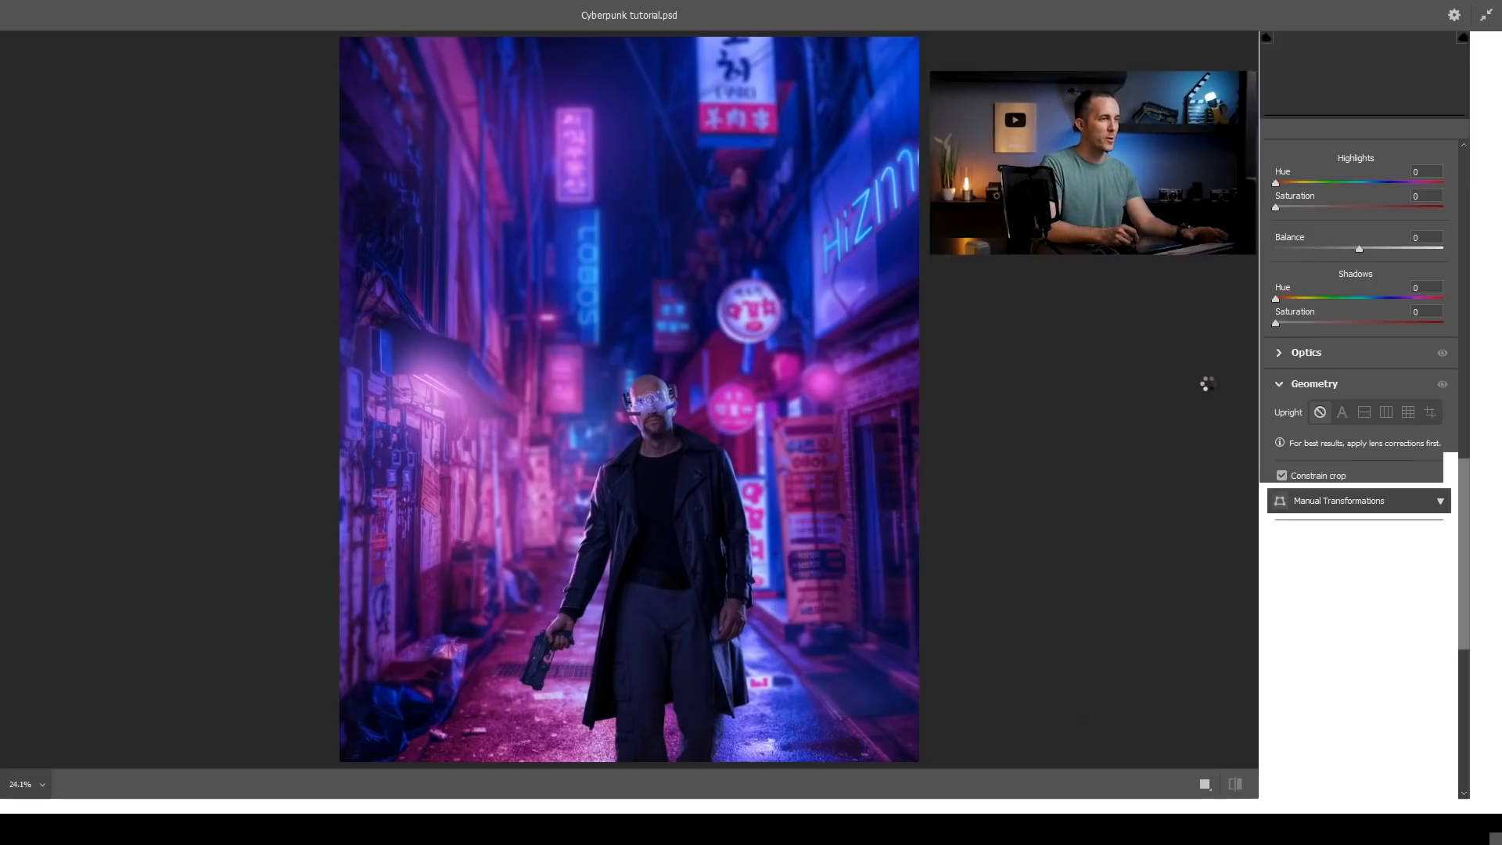
# Set Shadows to +27 and Contrast to +7 in the basic adjustments.
pyautogui.moveTo(1466, 497); pyautogui.dragTo(1474, 154)
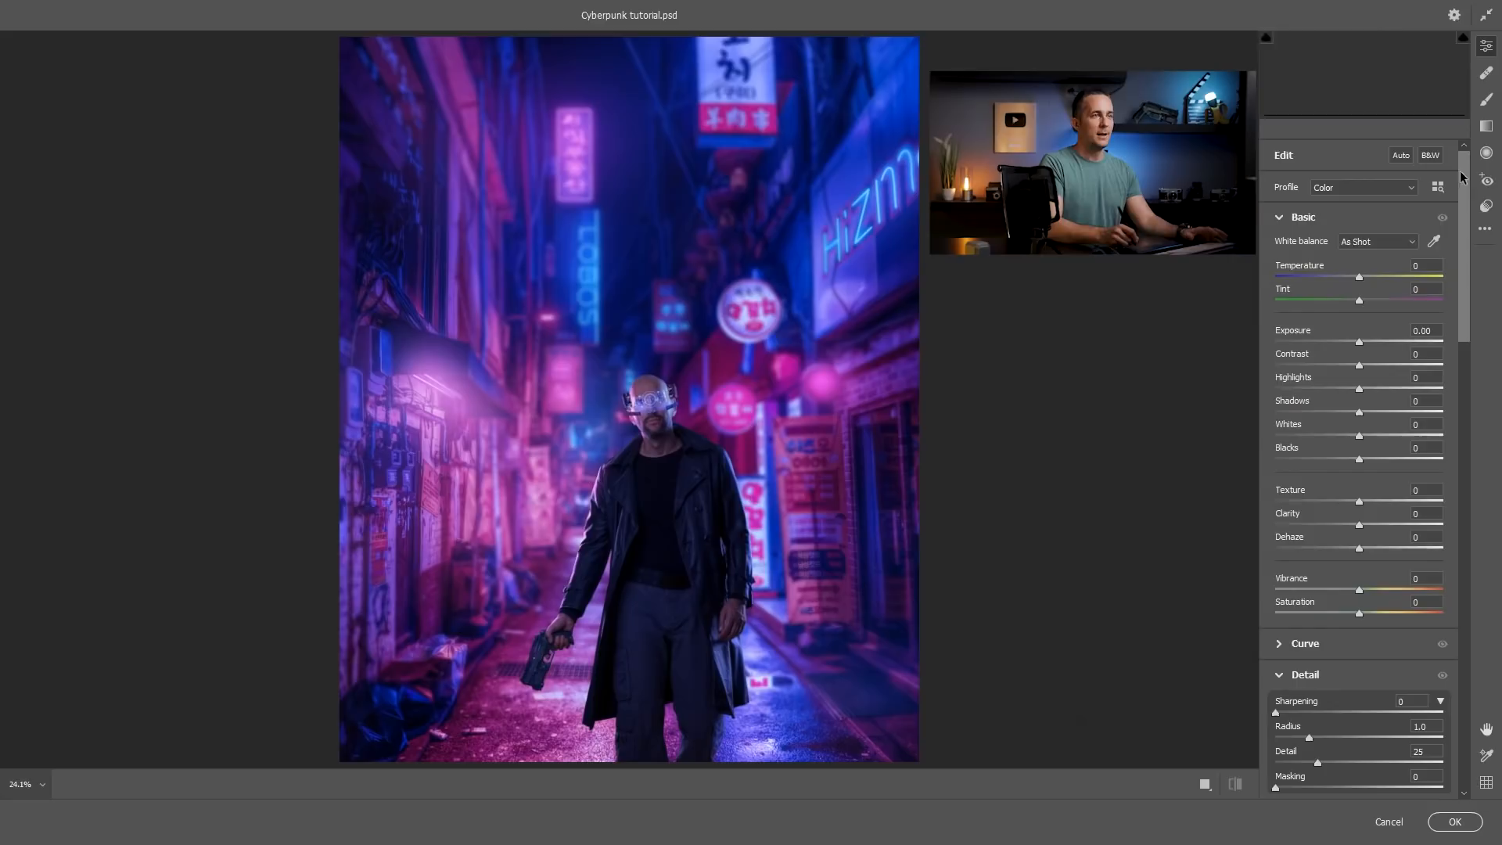
pyautogui.moveTo(1359, 411); pyautogui.dragTo(1364, 362)
# Try opposing colour settings, such as Vibrance +66 with Saturation -50 and Vibrance -100 with Saturation +41.
pyautogui.moveTo(1359, 613)
pyautogui.mouseDown()
pyautogui.moveTo(1267, 620)
pyautogui.moveTo(1341, 619)
pyautogui.mouseUp()
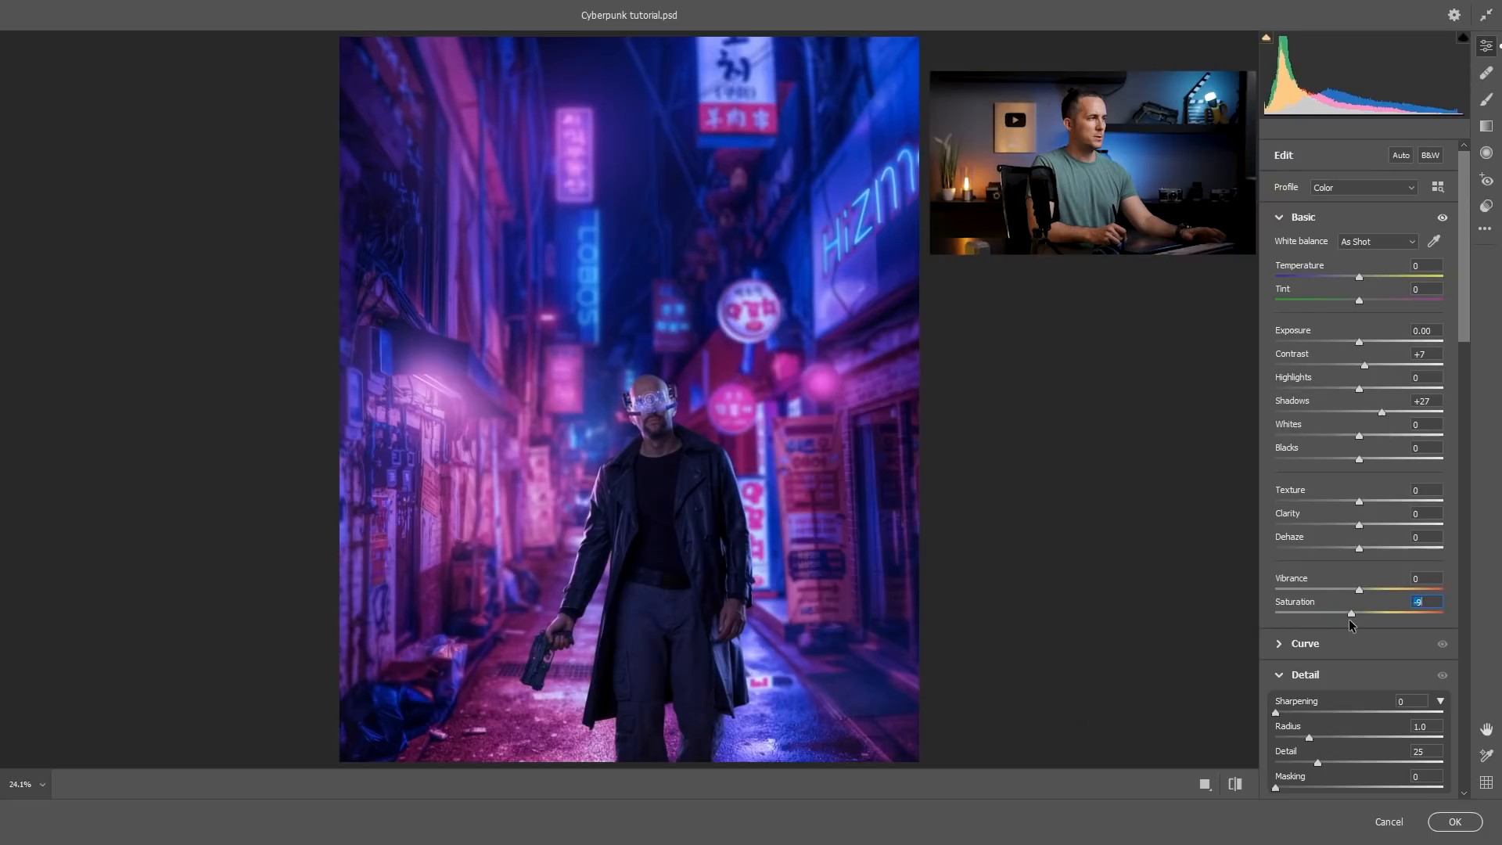
pyautogui.moveTo(1342, 616); pyautogui.dragTo(1411, 579)
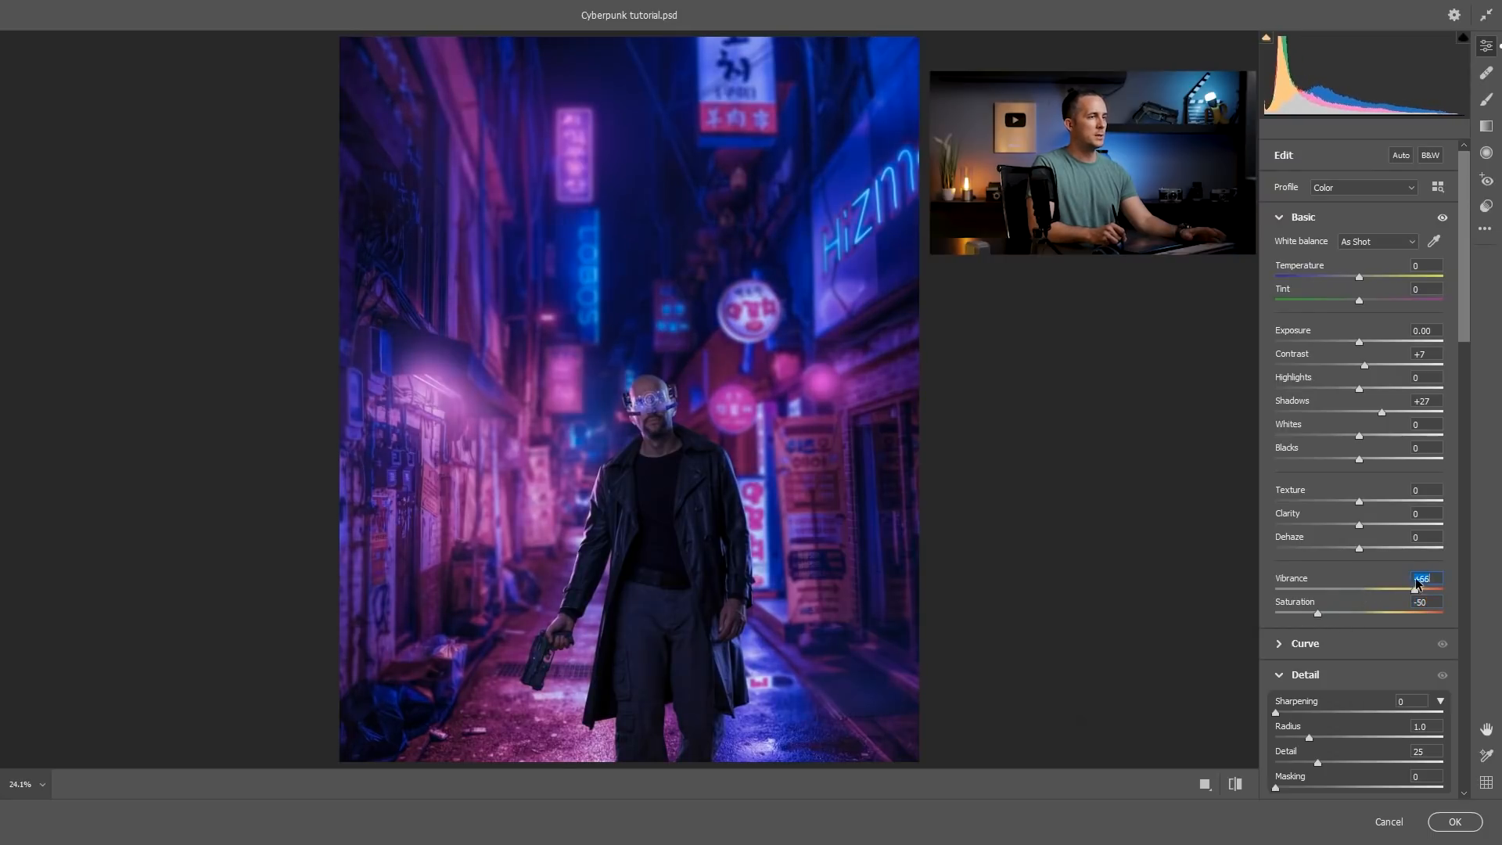
pyautogui.moveTo(1319, 615); pyautogui.dragTo(1363, 611)
pyautogui.moveTo(1410, 590); pyautogui.dragTo(1269, 588)
pyautogui.moveTo(1376, 614); pyautogui.dragTo(1428, 609)
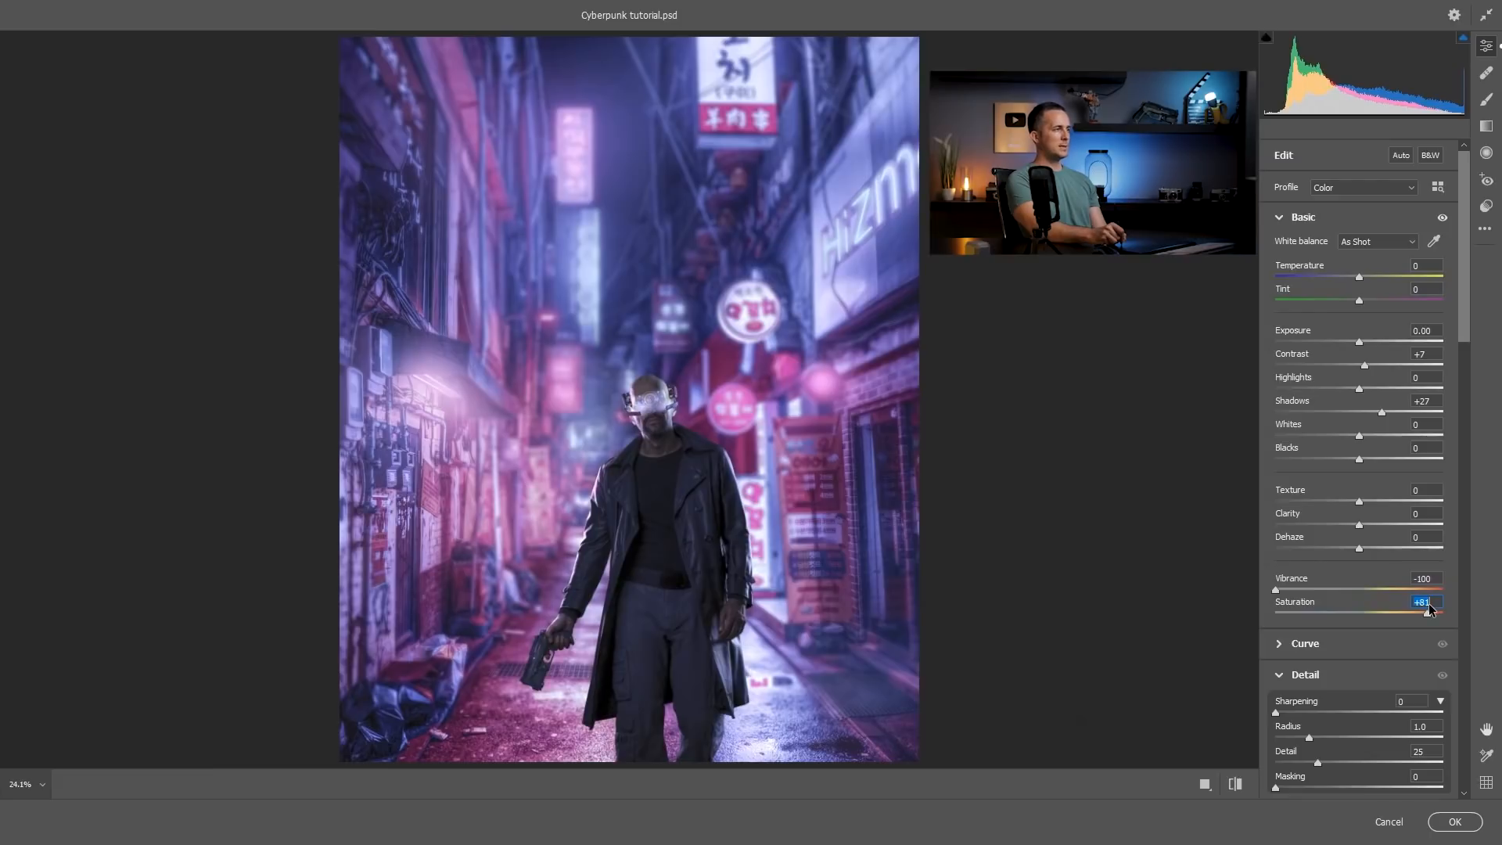
pyautogui.moveTo(1429, 609); pyautogui.dragTo(1399, 615)
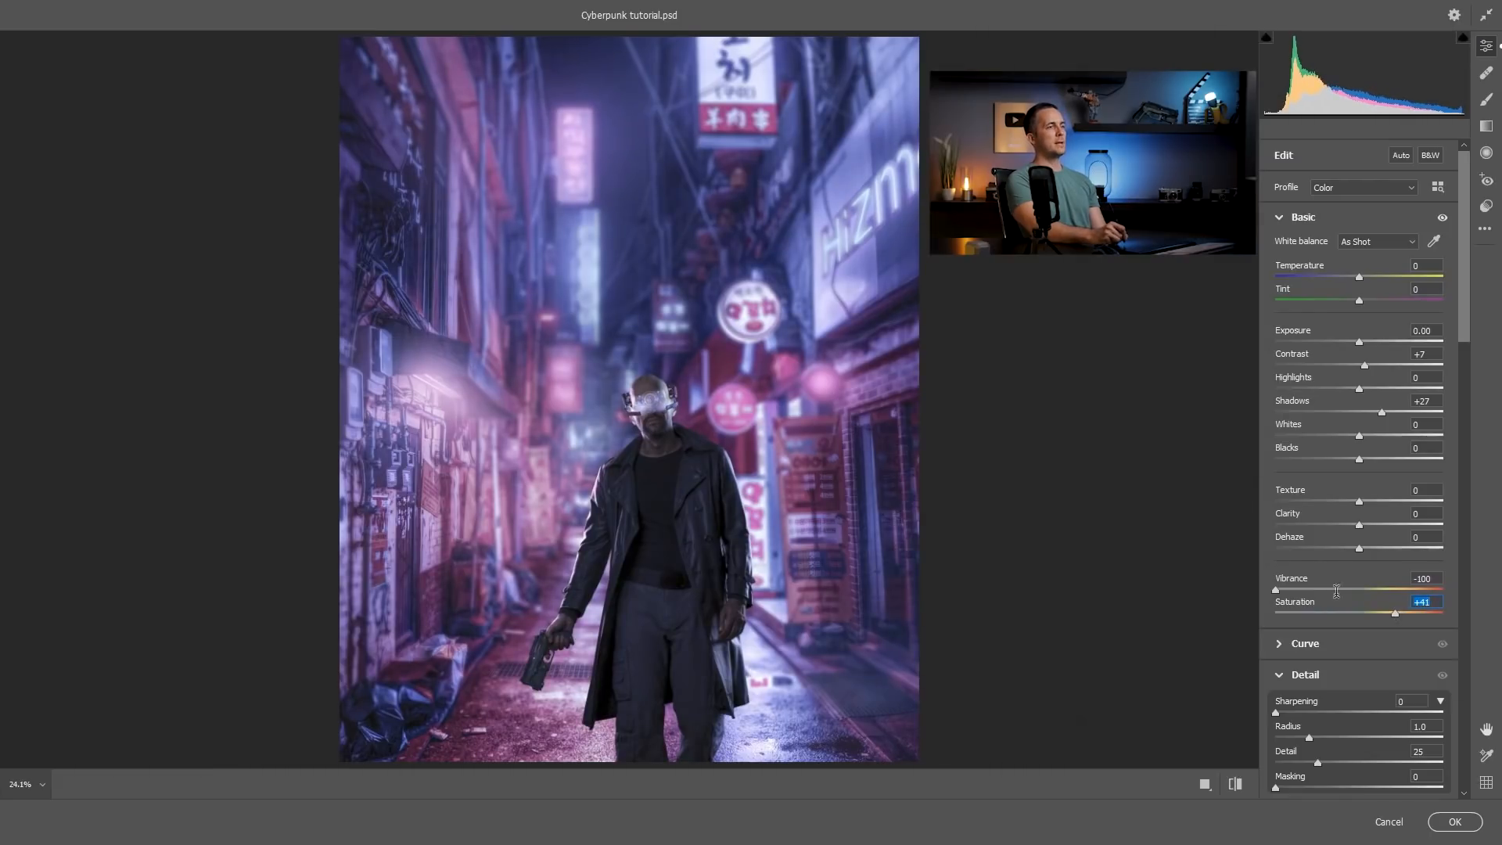
# Set Vibrance to -36 and Saturation to +18, with Clarity at +22 and Texture at -7.
pyautogui.moveTo(1276, 591); pyautogui.dragTo(1388, 607)
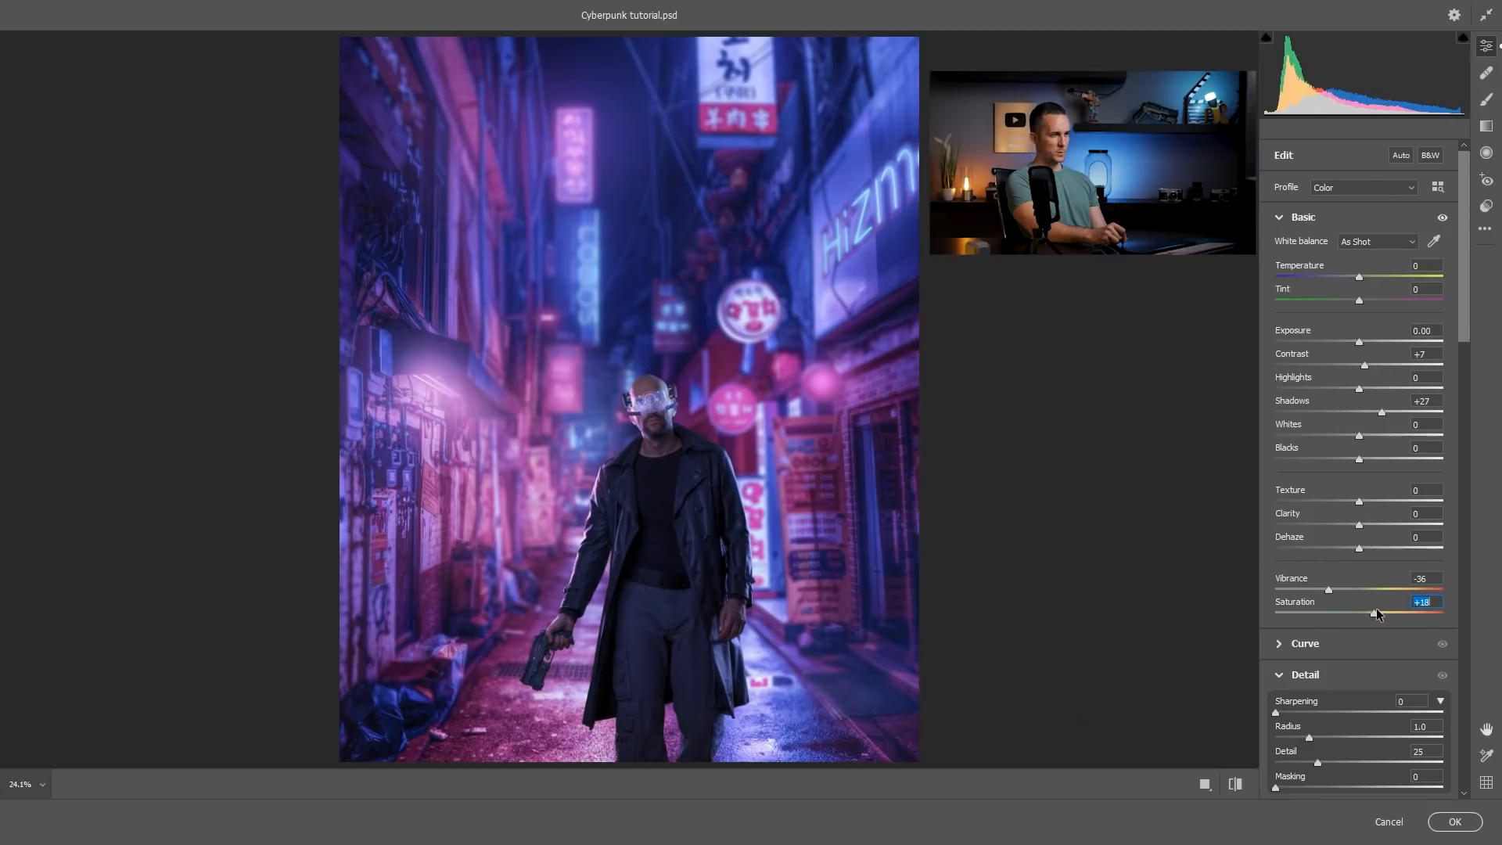
pyautogui.moveTo(1334, 530)
pyautogui.mouseDown()
pyautogui.moveTo(1364, 524)
pyautogui.moveTo(1322, 528)
pyautogui.mouseUp()
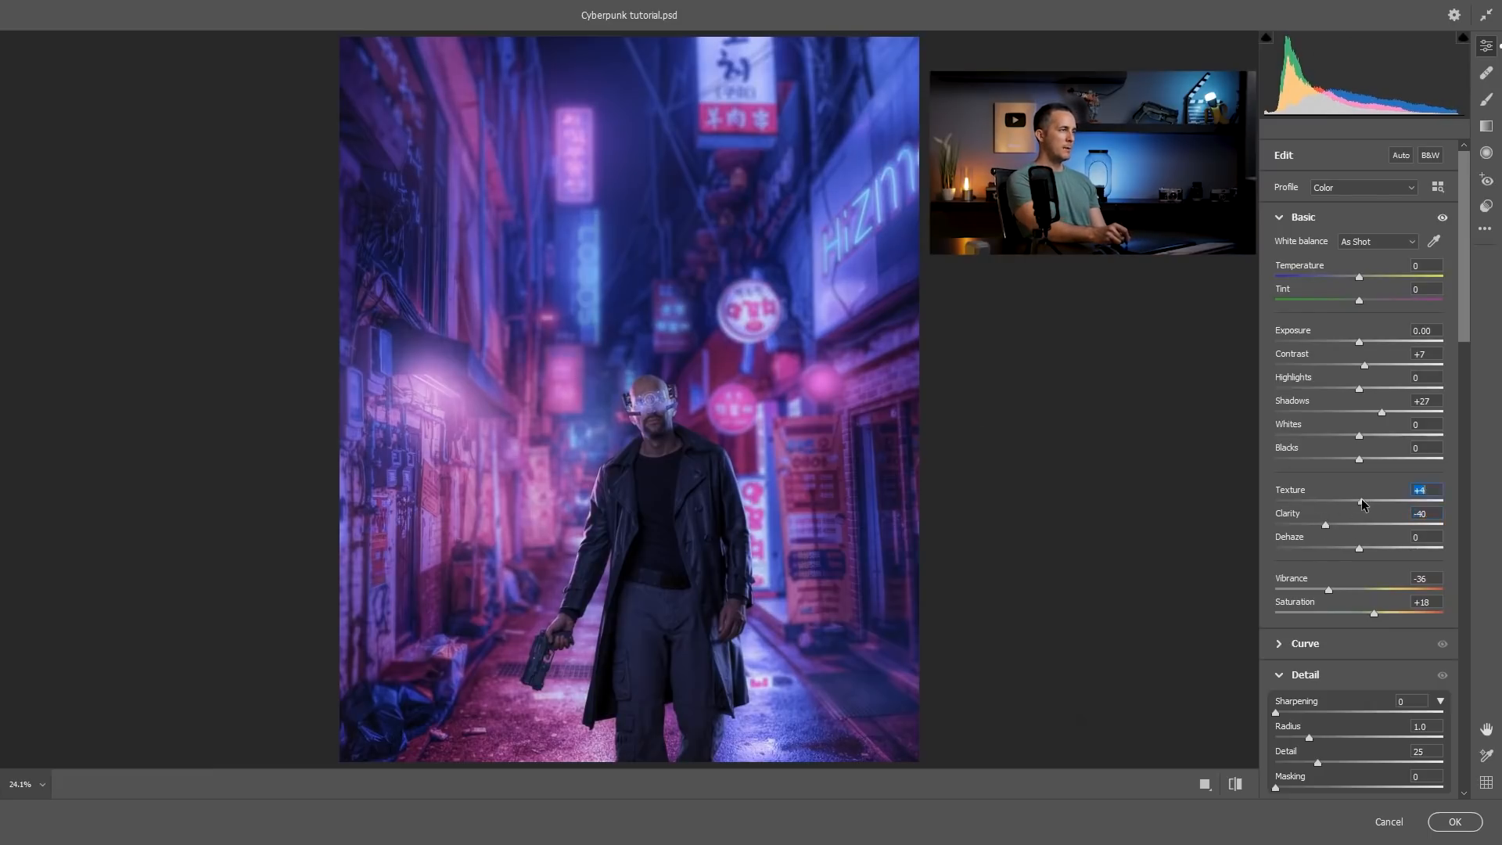
pyautogui.moveTo(1425, 498); pyautogui.dragTo(1373, 523)
pyautogui.moveTo(1351, 502)
pyautogui.mouseDown()
pyautogui.moveTo(1376, 523)
pyautogui.moveTo(1353, 502)
pyautogui.mouseUp()
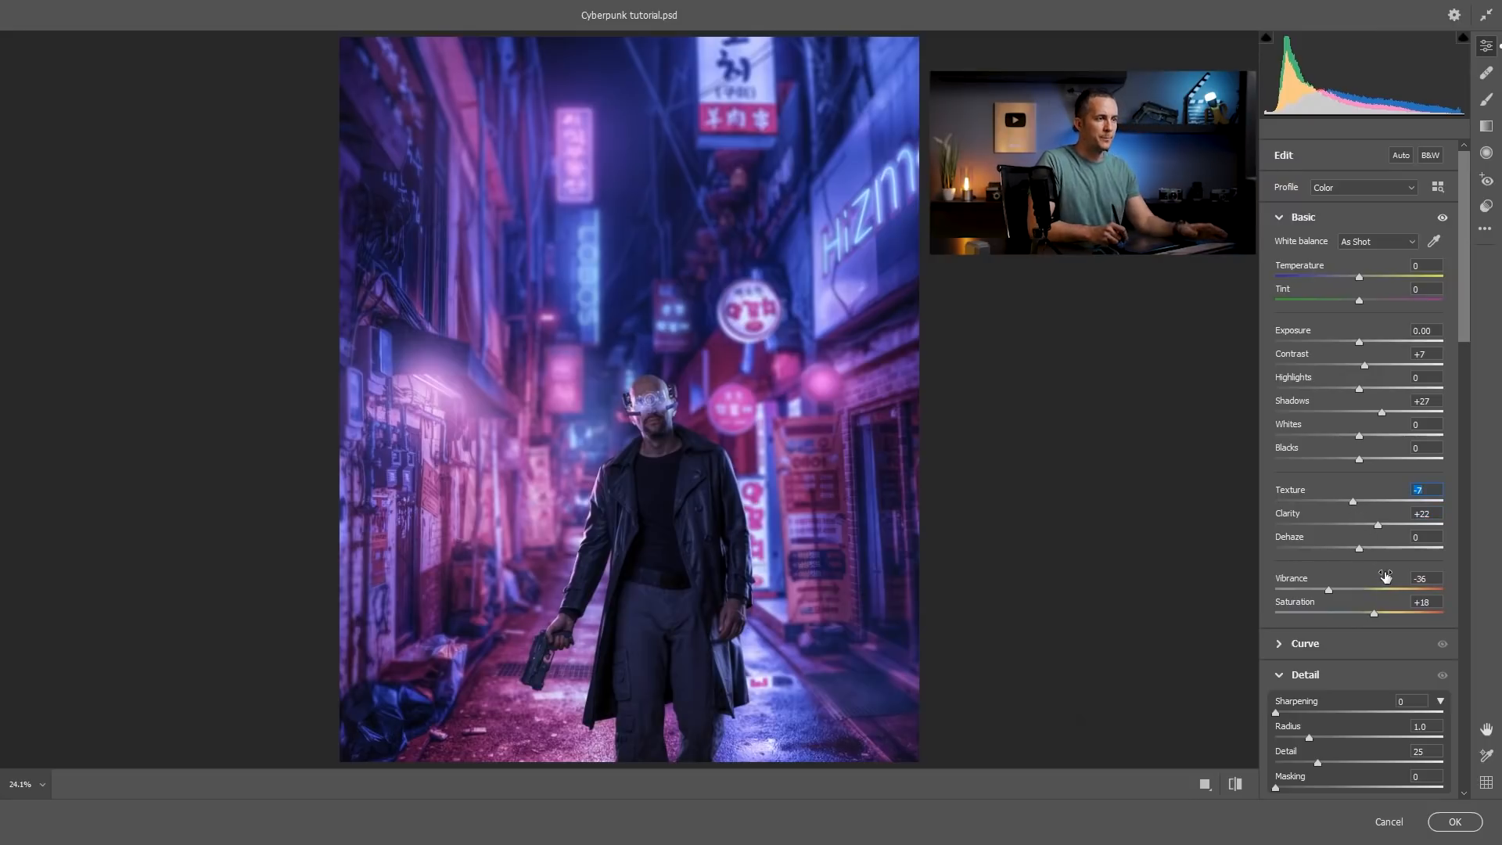
# Set Sharpening to 62 with Masking at 60 in the detail adjustments.
pyautogui.moveTo(1464, 332); pyautogui.dragTo(1466, 425)
pyautogui.moveTo(1276, 385); pyautogui.dragTo(1299, 388)
pyautogui.moveTo(1283, 462); pyautogui.dragTo(1378, 463)
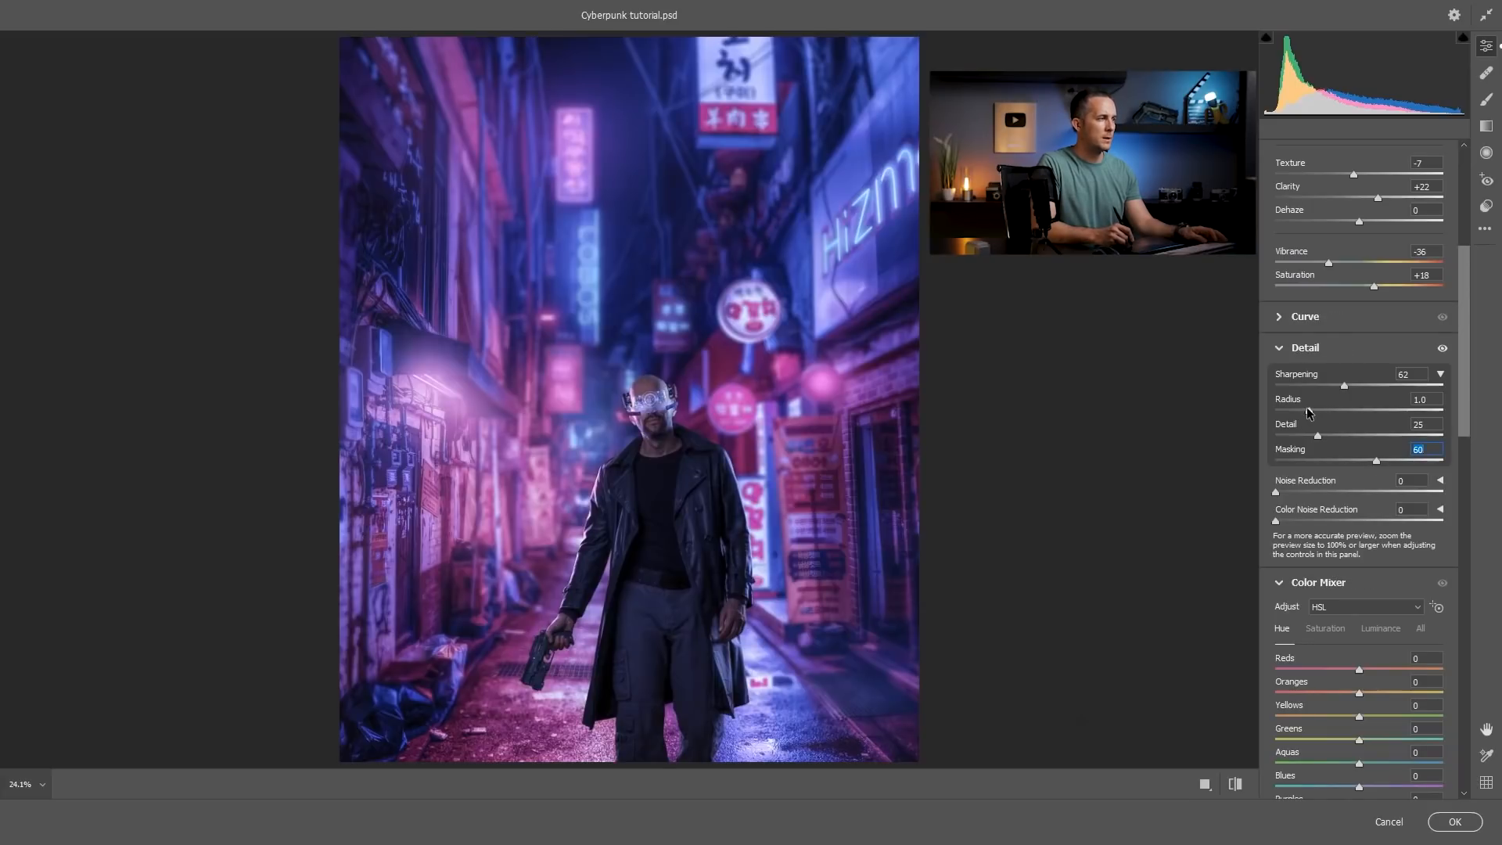
pyautogui.scroll(-15, 1467, 428)
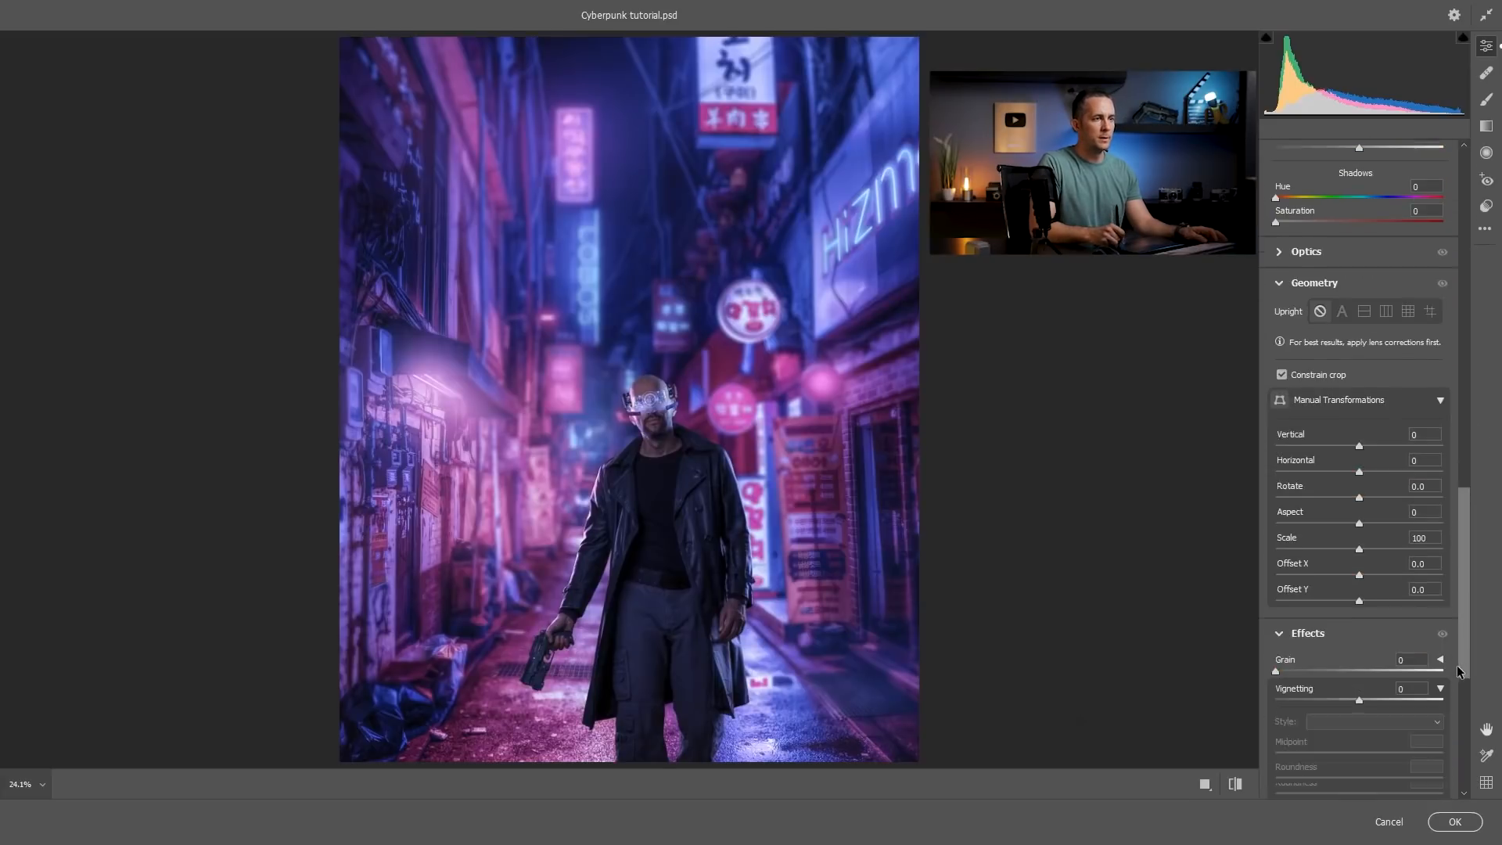
# Add a vignette of -21 with its Feather at 70 in the effects adjustments.
pyautogui.moveTo(1359, 457); pyautogui.dragTo(1340, 448)
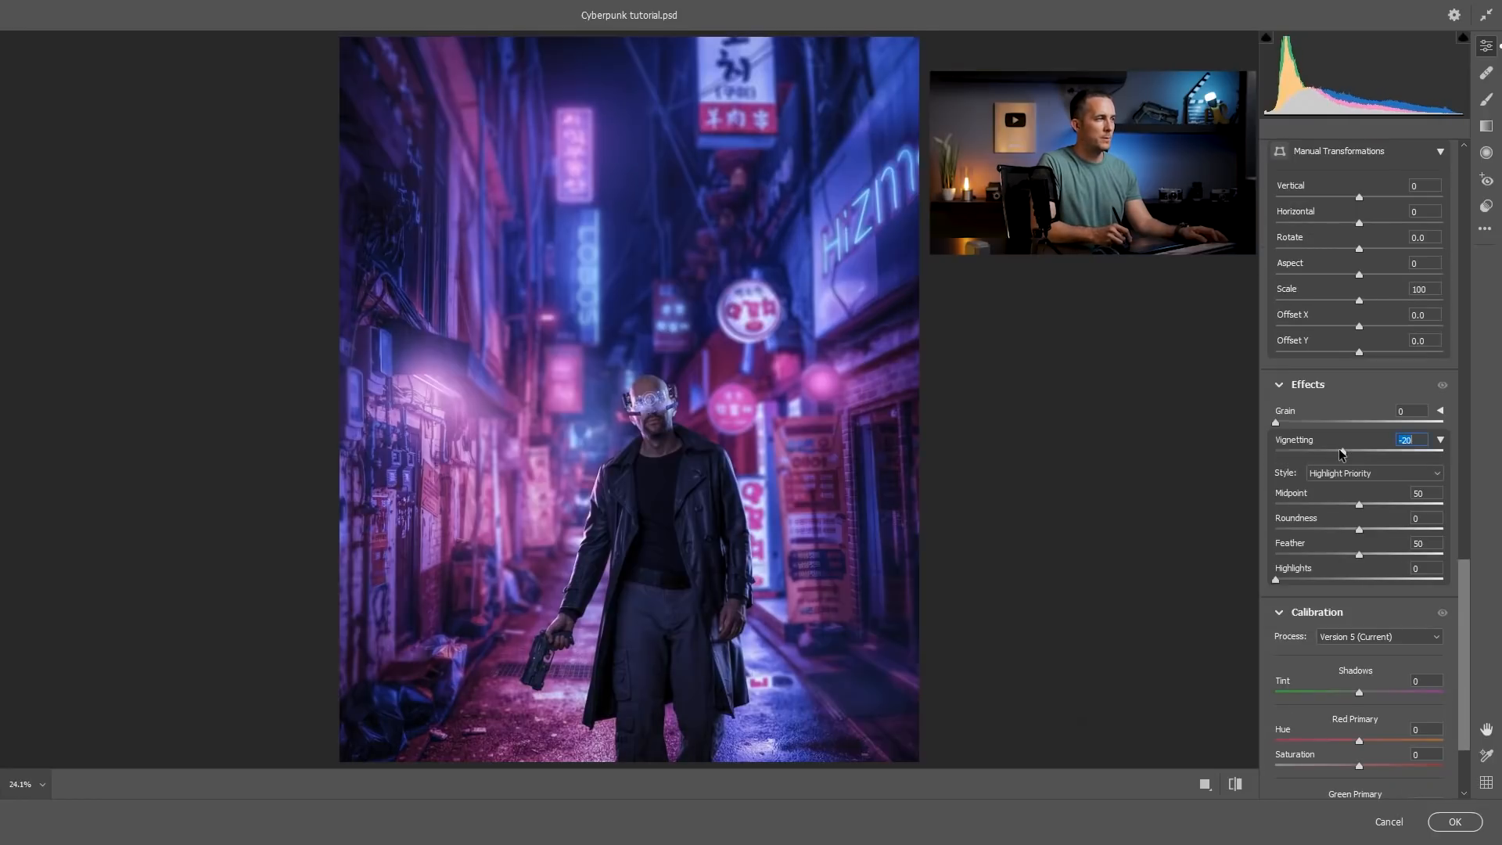
pyautogui.click(1362, 552)
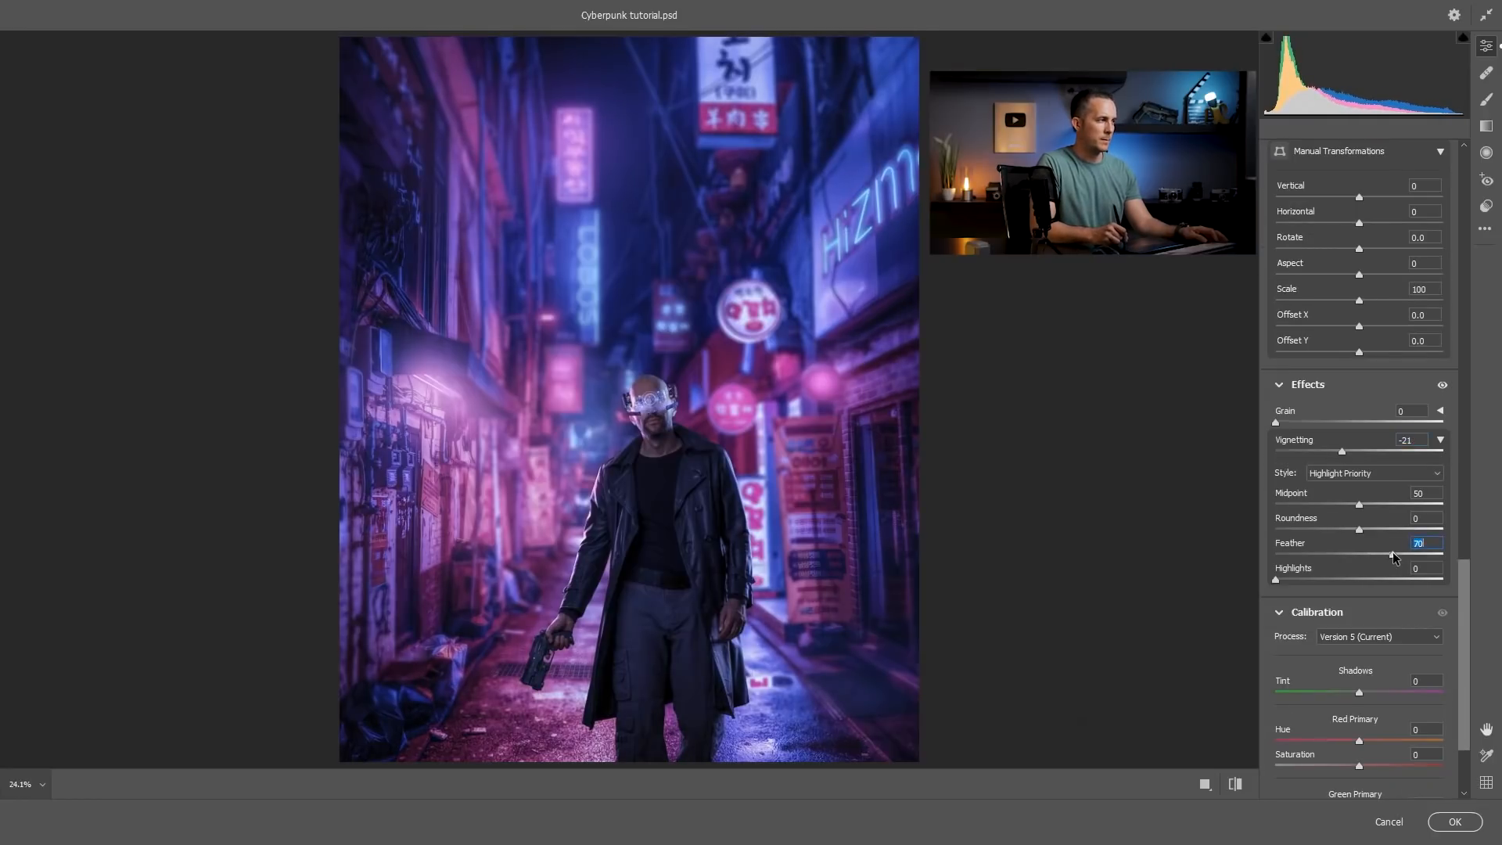
# Refine the basic tones to Contrast +12, Highlights -27, Shadows +29, Whites +31 and Blacks -5.
pyautogui.moveTo(1464, 592); pyautogui.dragTo(1388, 275)
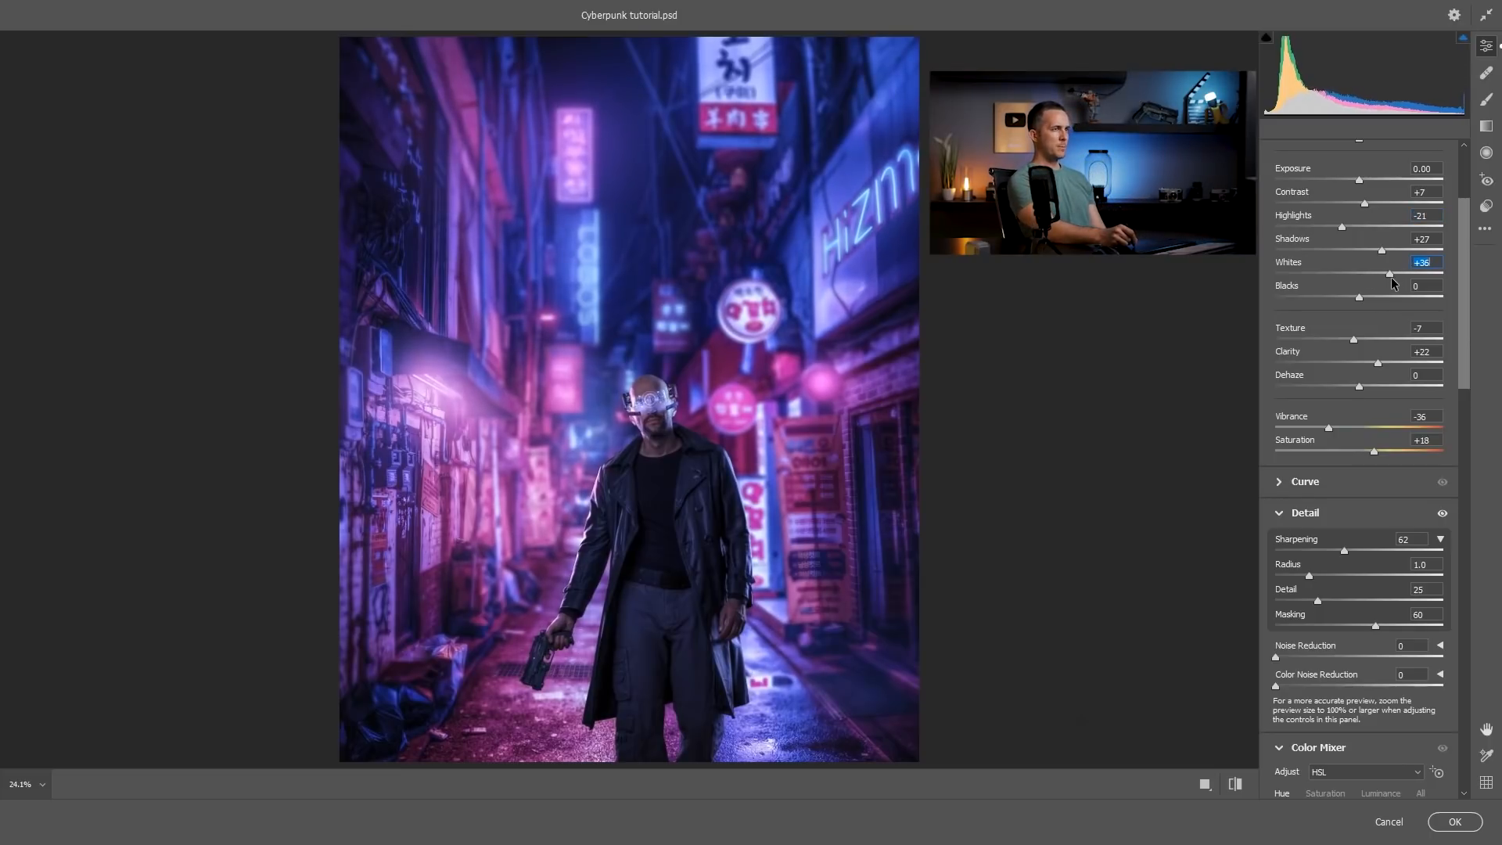
pyautogui.moveTo(1343, 227); pyautogui.dragTo(1343, 227)
pyautogui.moveTo(1388, 274)
pyautogui.mouseDown()
pyautogui.moveTo(1335, 274)
pyautogui.moveTo(1391, 227)
pyautogui.moveTo(1337, 228)
pyautogui.moveTo(1357, 275)
pyautogui.moveTo(1395, 277)
pyautogui.moveTo(1381, 276)
pyautogui.mouseUp()
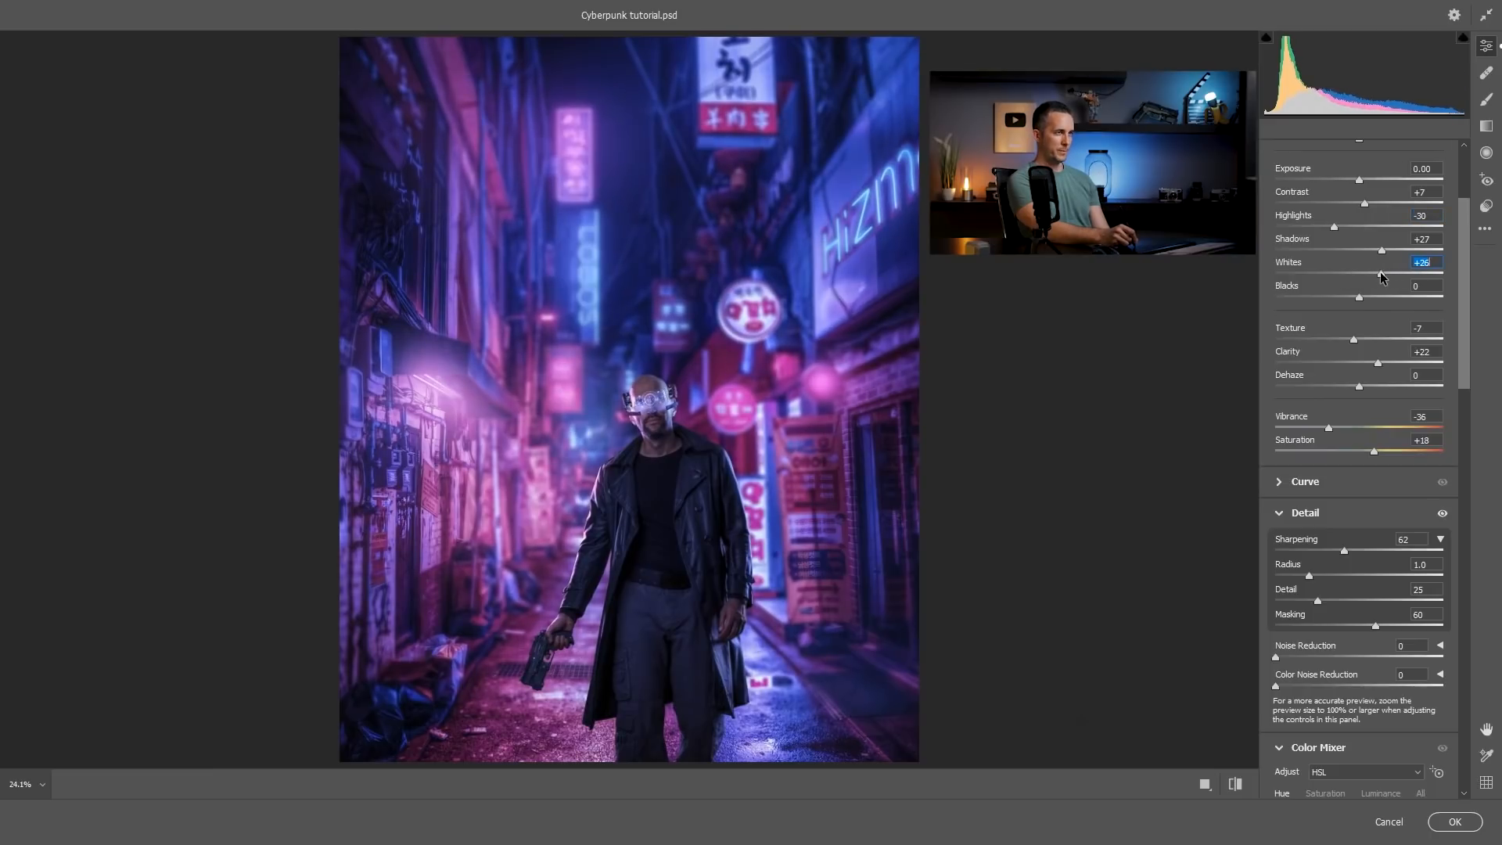
pyautogui.moveTo(1332, 227); pyautogui.dragTo(1370, 206)
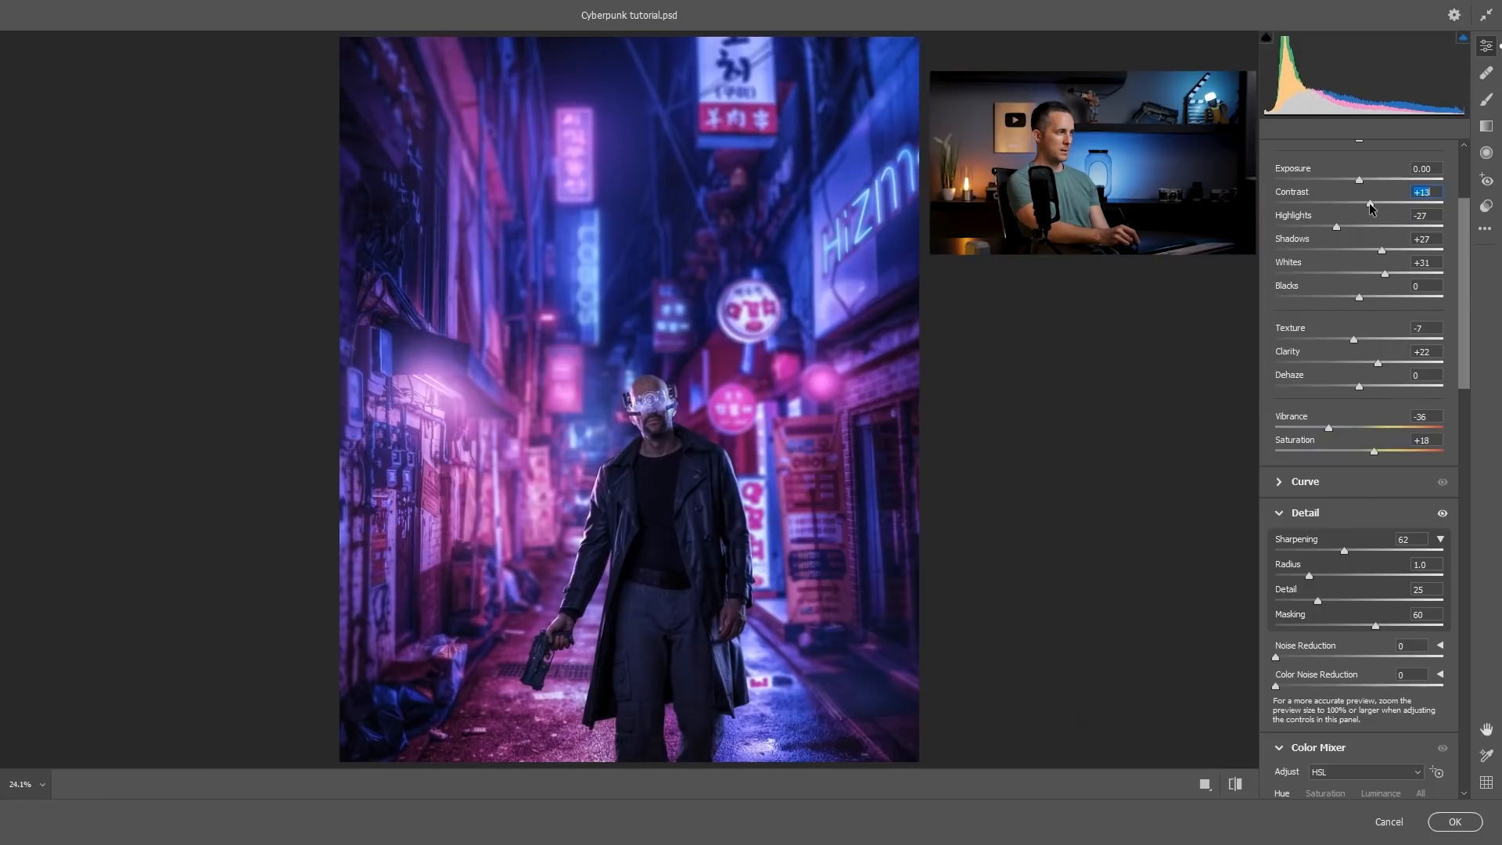
pyautogui.click(1383, 247)
pyautogui.moveTo(1368, 294); pyautogui.dragTo(1354, 298)
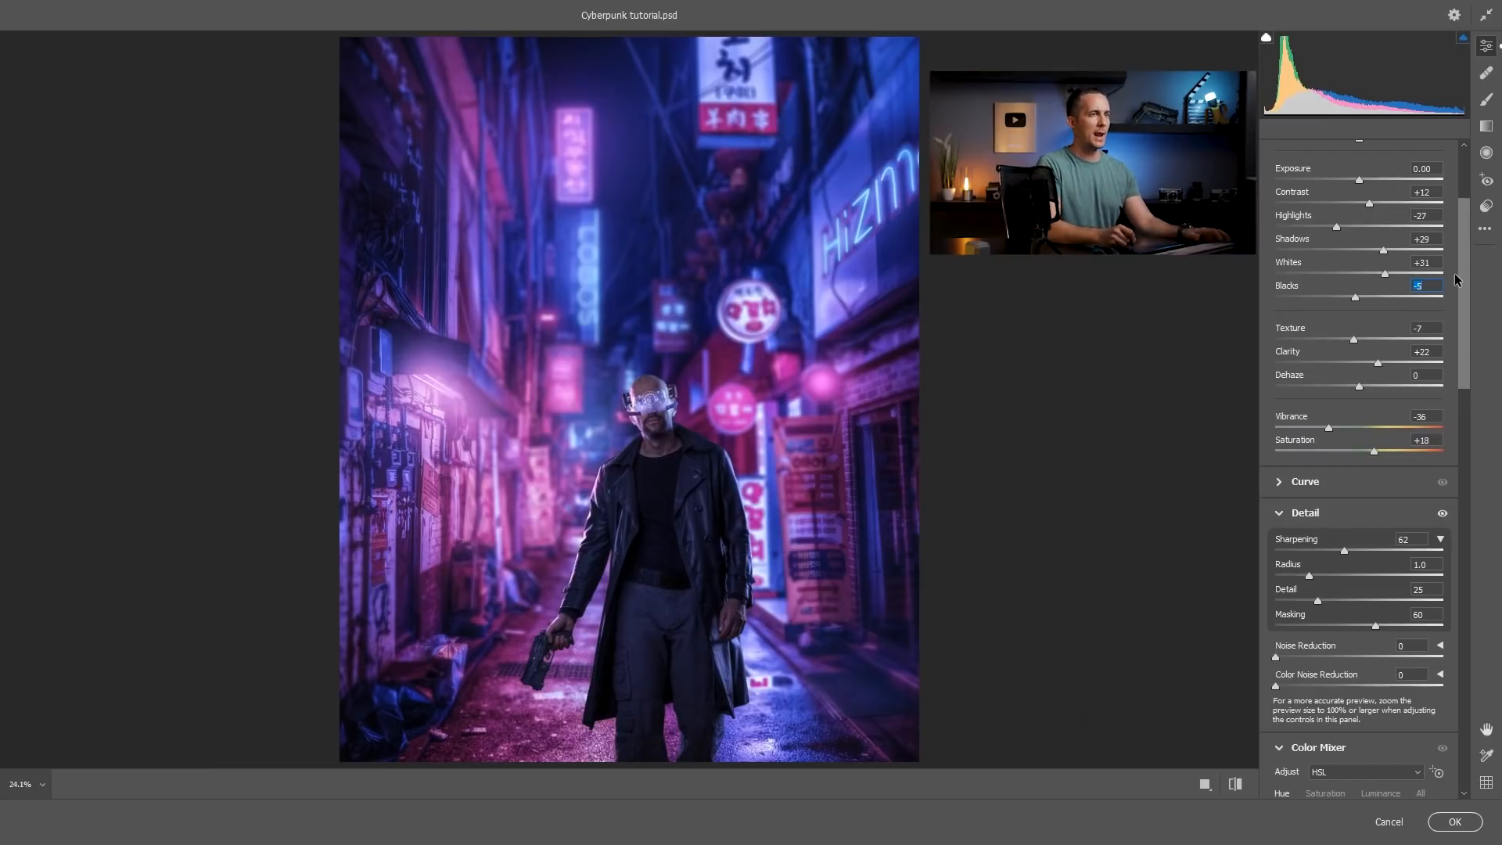
# Set Dehaze to -7 in the basic adjustments, keeping Temperature and Tint at 0.
pyautogui.moveTo(1463, 274); pyautogui.dragTo(1464, 221)
pyautogui.moveTo(1357, 273)
pyautogui.mouseDown()
pyautogui.moveTo(1344, 277)
pyautogui.moveTo(1414, 279)
pyautogui.moveTo(1340, 279)
pyautogui.moveTo(1356, 280)
pyautogui.moveTo(1344, 299)
pyautogui.moveTo(1407, 294)
pyautogui.moveTo(1331, 302)
pyautogui.moveTo(1360, 301)
pyautogui.mouseUp()
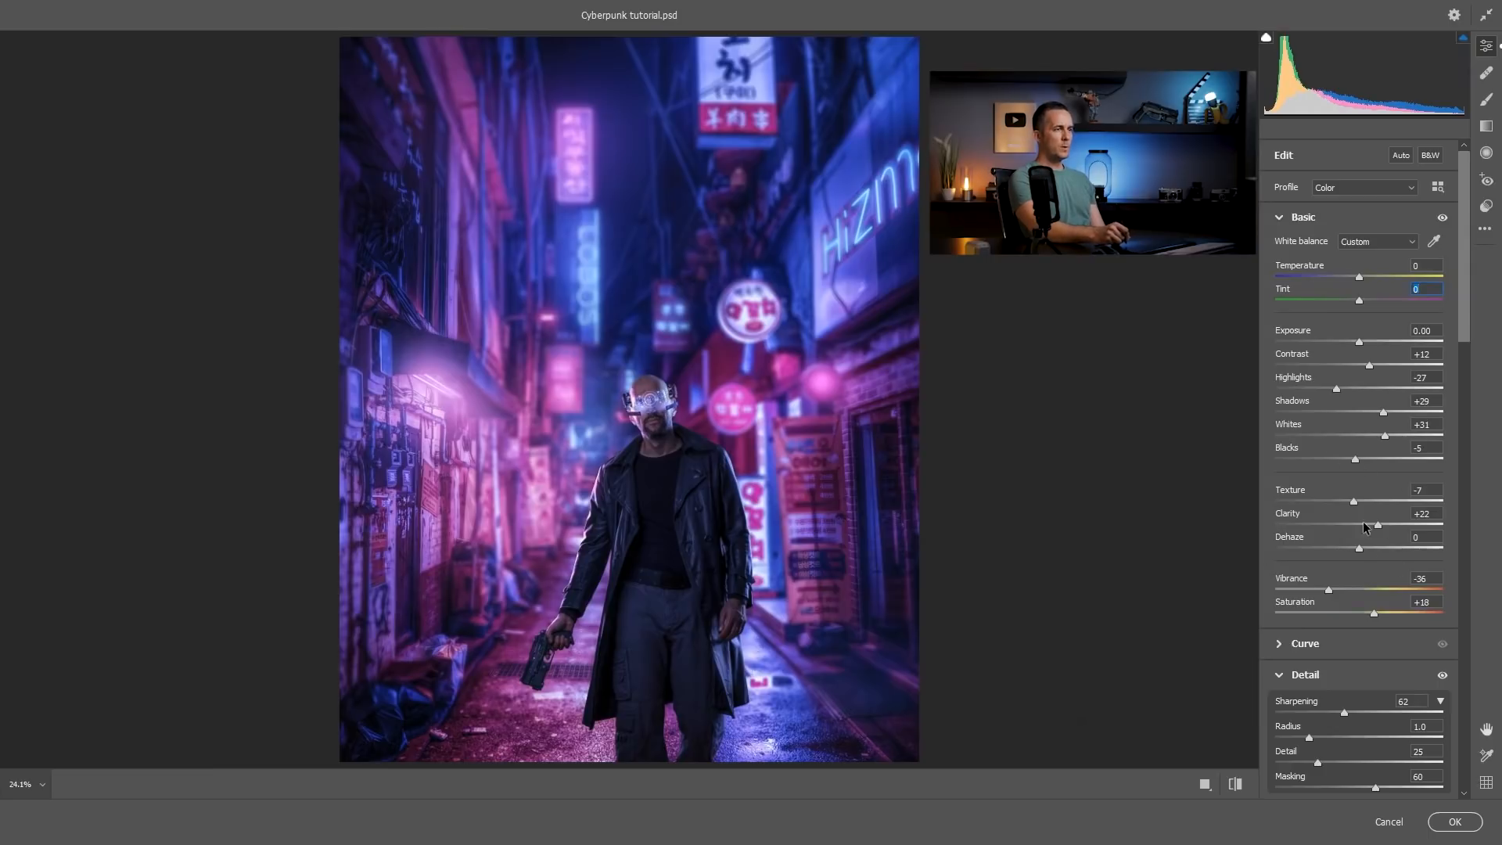
pyautogui.moveTo(1361, 551)
pyautogui.mouseDown()
pyautogui.moveTo(1306, 551)
pyautogui.moveTo(1357, 552)
pyautogui.mouseUp()
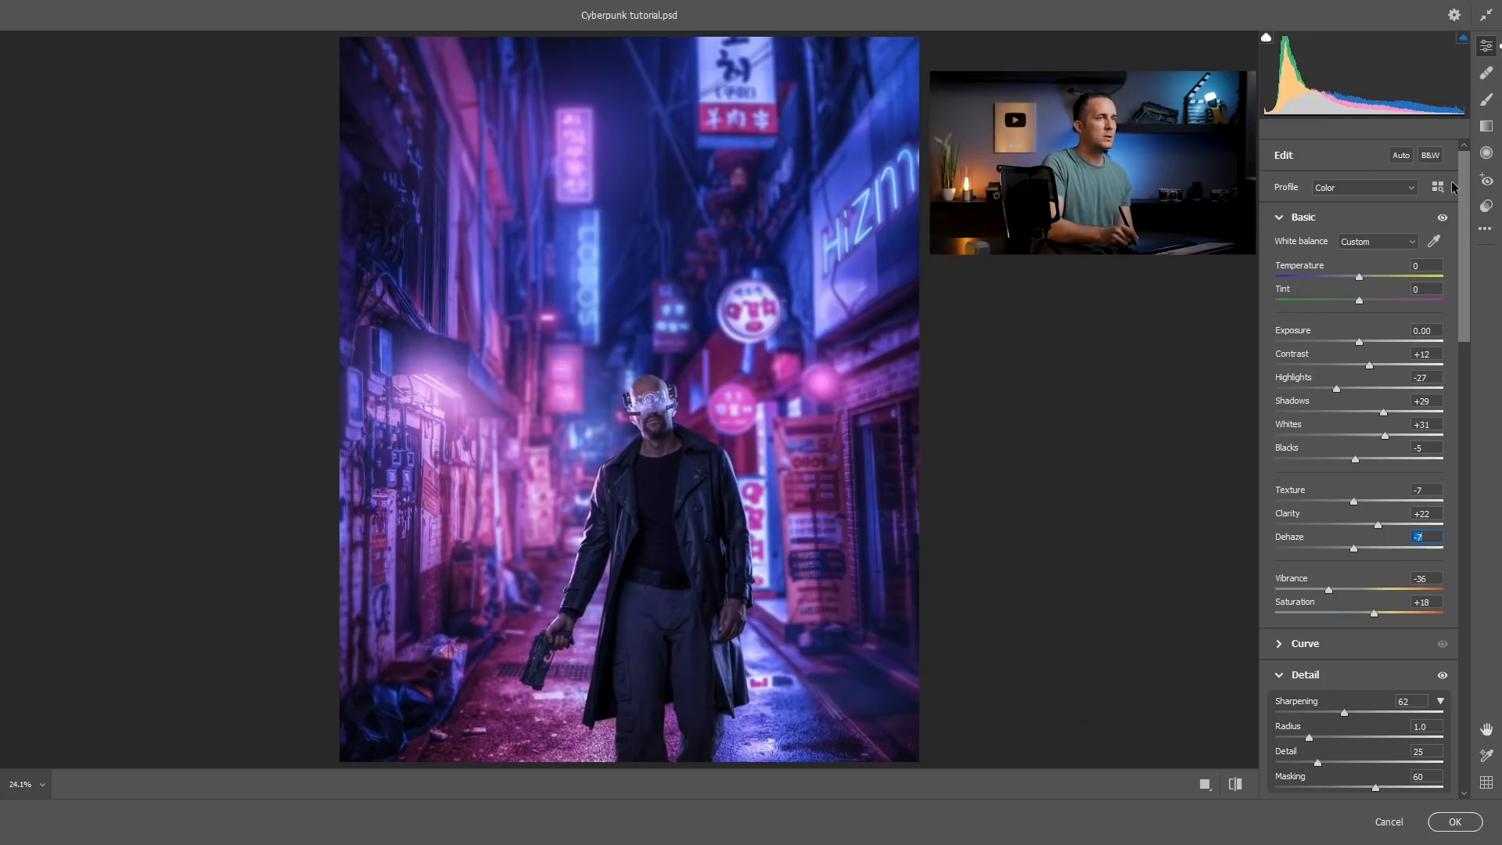
# Draw a radial filter around the man with Feather 100 and turn off Invert so it affects the inside.
pyautogui.click(1487, 154)
pyautogui.moveTo(646, 425); pyautogui.dragTo(801, 639)
pyautogui.moveTo(640, 428); pyautogui.dragTo(653, 497)
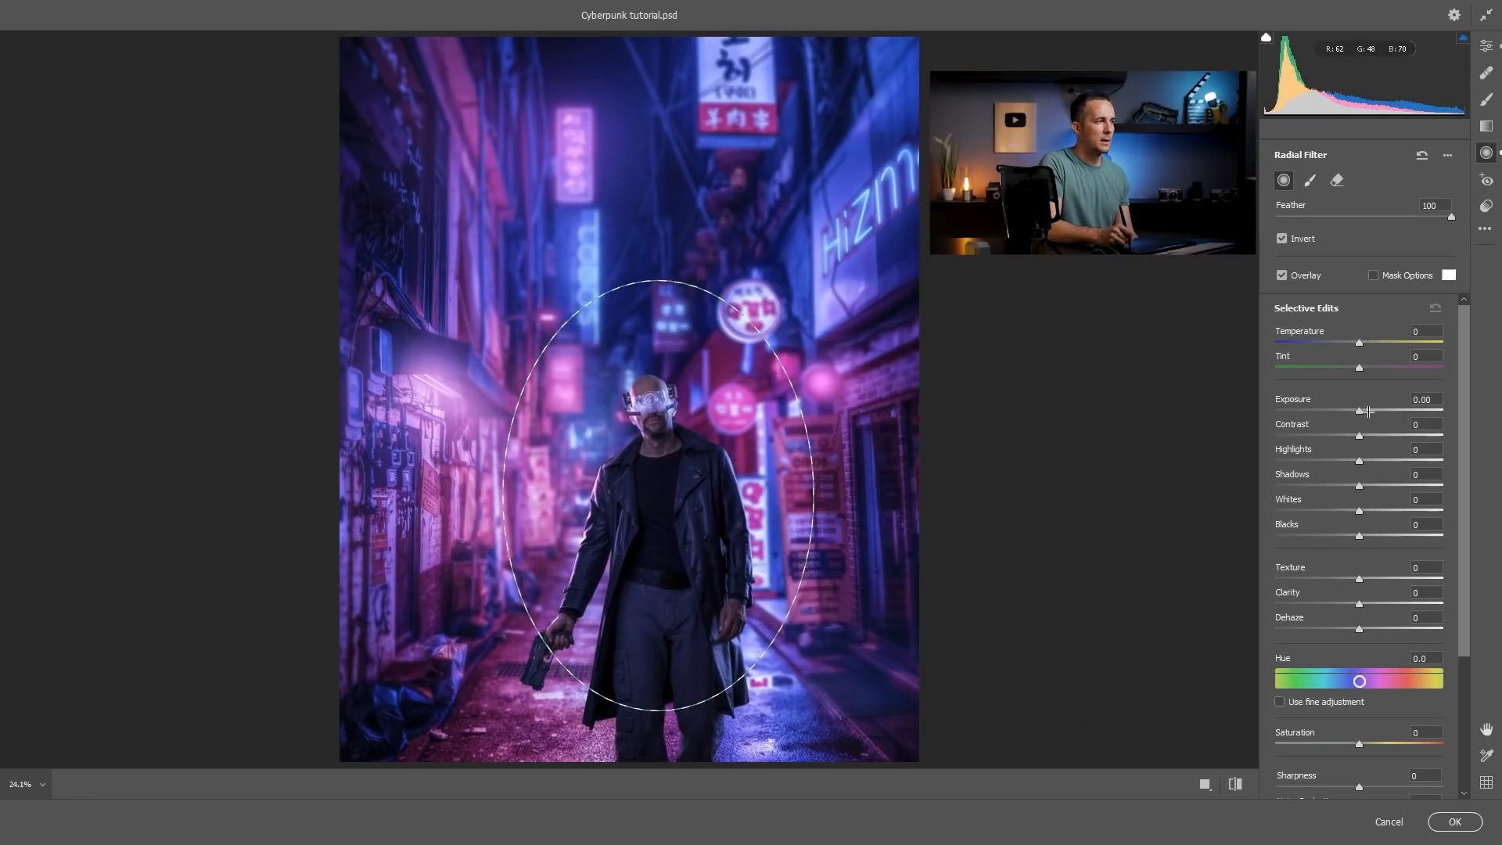
pyautogui.moveTo(1367, 412); pyautogui.dragTo(1373, 411)
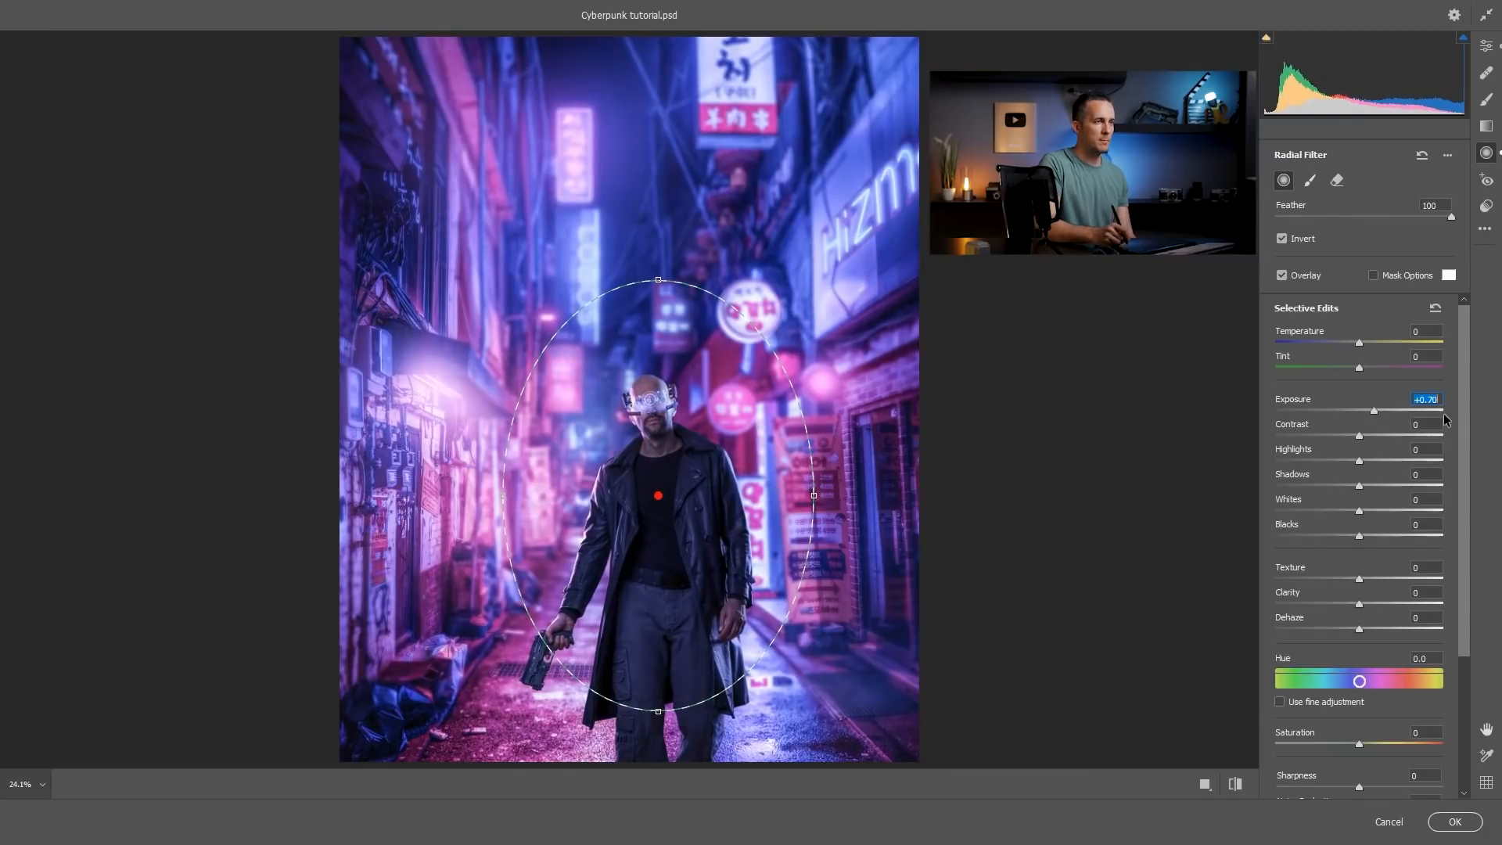
pyautogui.click(1281, 239)
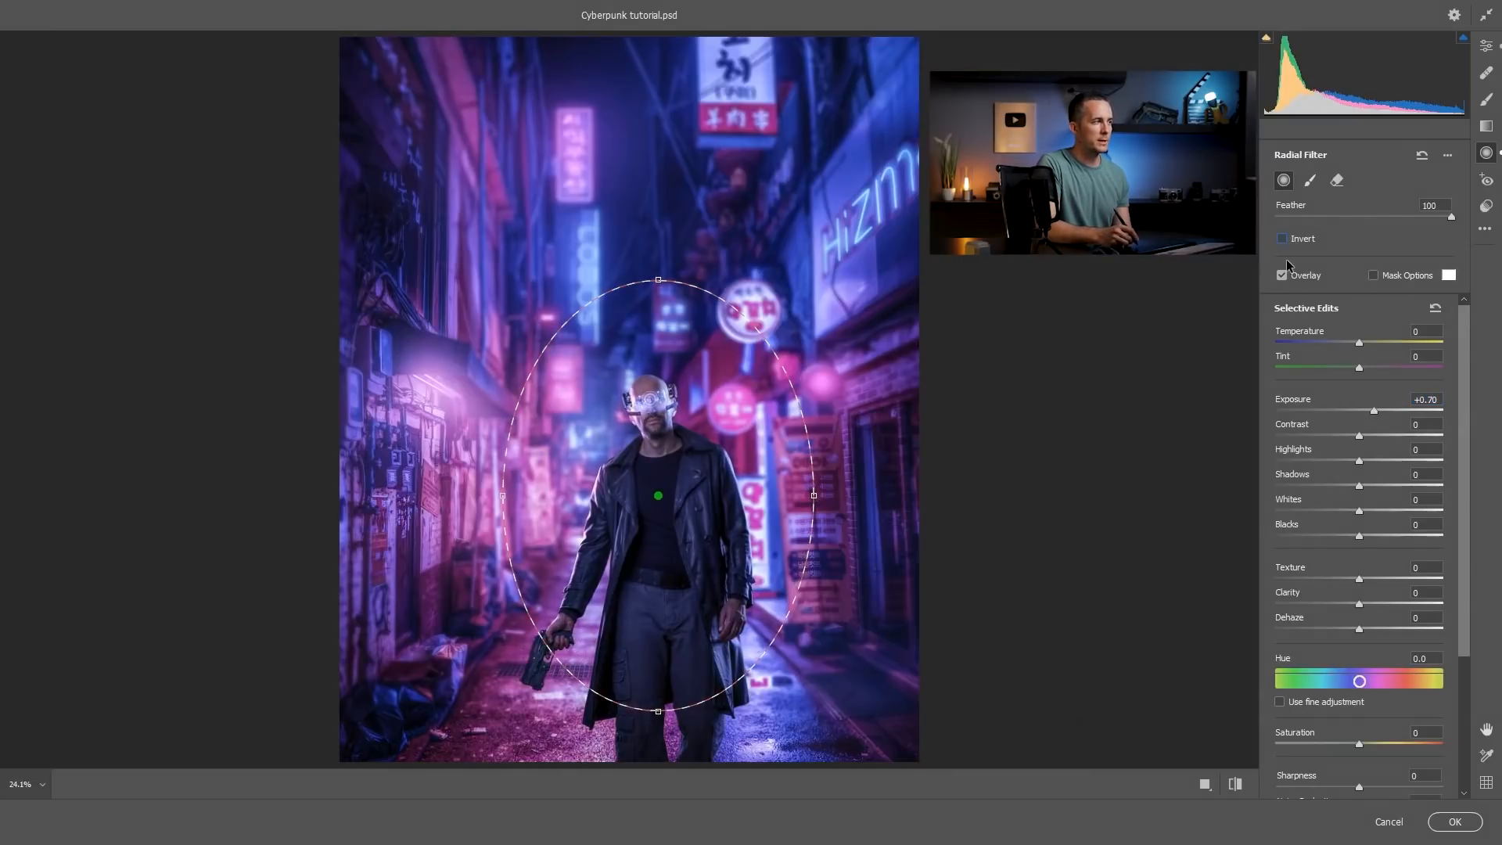
# Set the radial filter's Exposure to +0.35 and Shadows to +24 to brighten the man.
pyautogui.moveTo(1375, 412); pyautogui.dragTo(1368, 417)
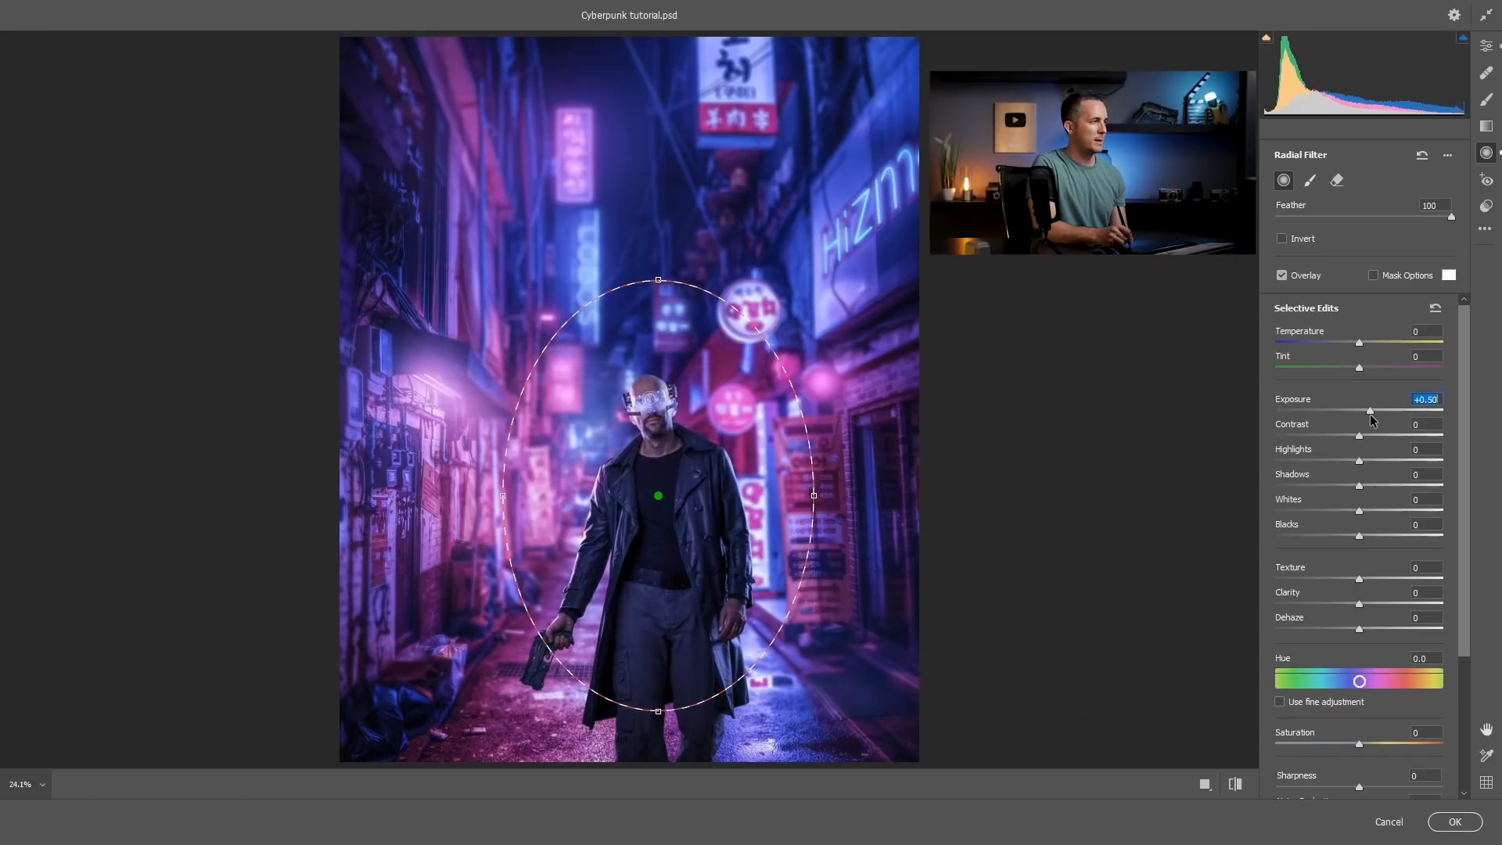
pyautogui.doubleClick(1367, 412)
pyautogui.moveTo(1359, 485); pyautogui.dragTo(1381, 489)
pyautogui.moveTo(1367, 412); pyautogui.dragTo(1369, 412)
# Narrow and shorten the radial filter's ellipse, and centre it on the man's upper chest.
pyautogui.moveTo(658, 495); pyautogui.dragTo(657, 497)
pyautogui.moveTo(813, 494); pyautogui.dragTo(788, 495)
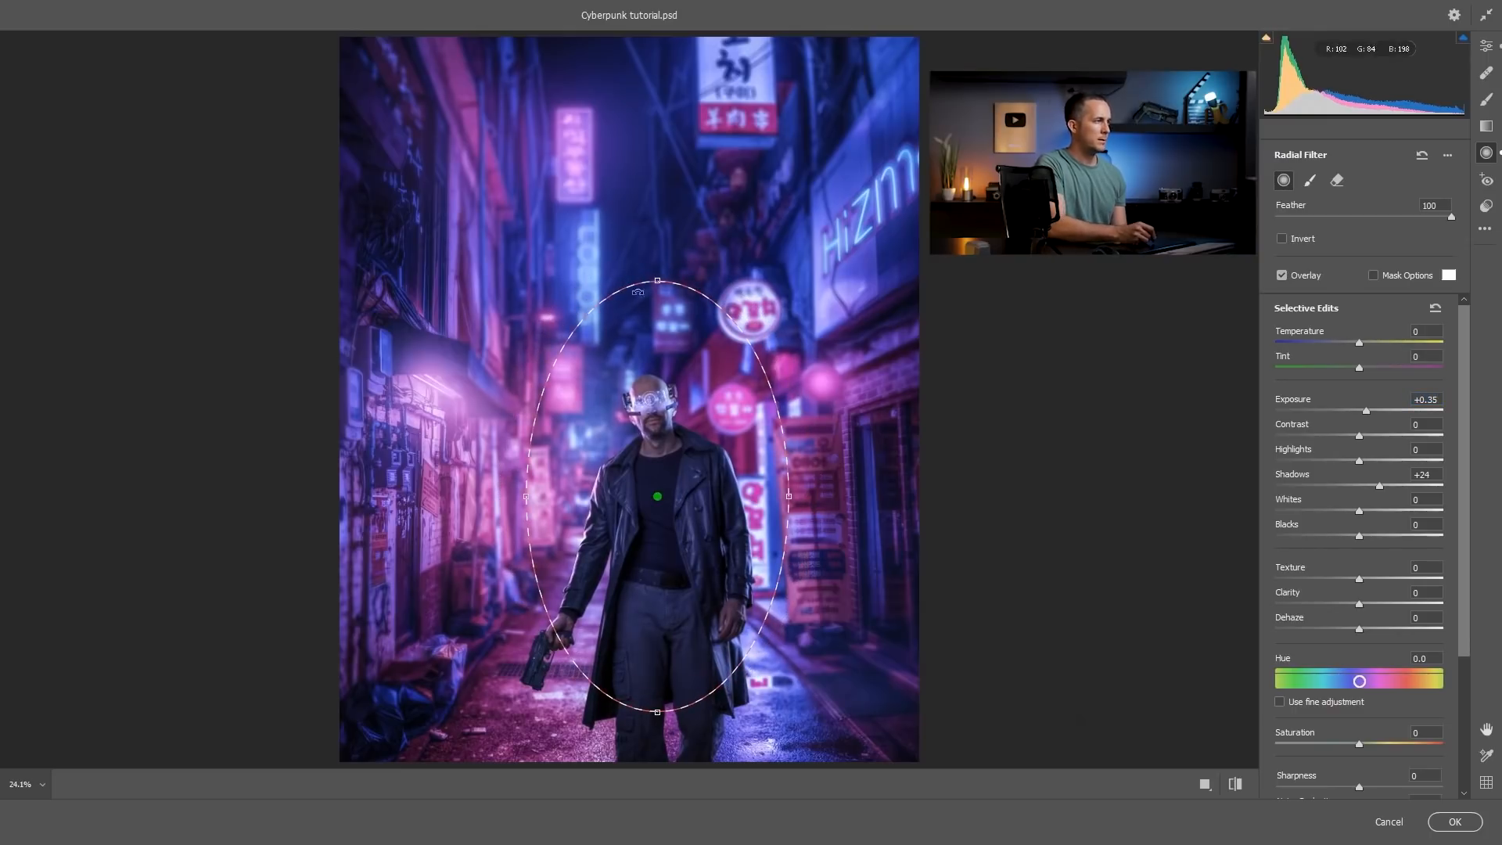
pyautogui.moveTo(658, 280); pyautogui.dragTo(655, 313)
pyautogui.moveTo(665, 522); pyautogui.dragTo(660, 454)
pyautogui.click(1366, 414)
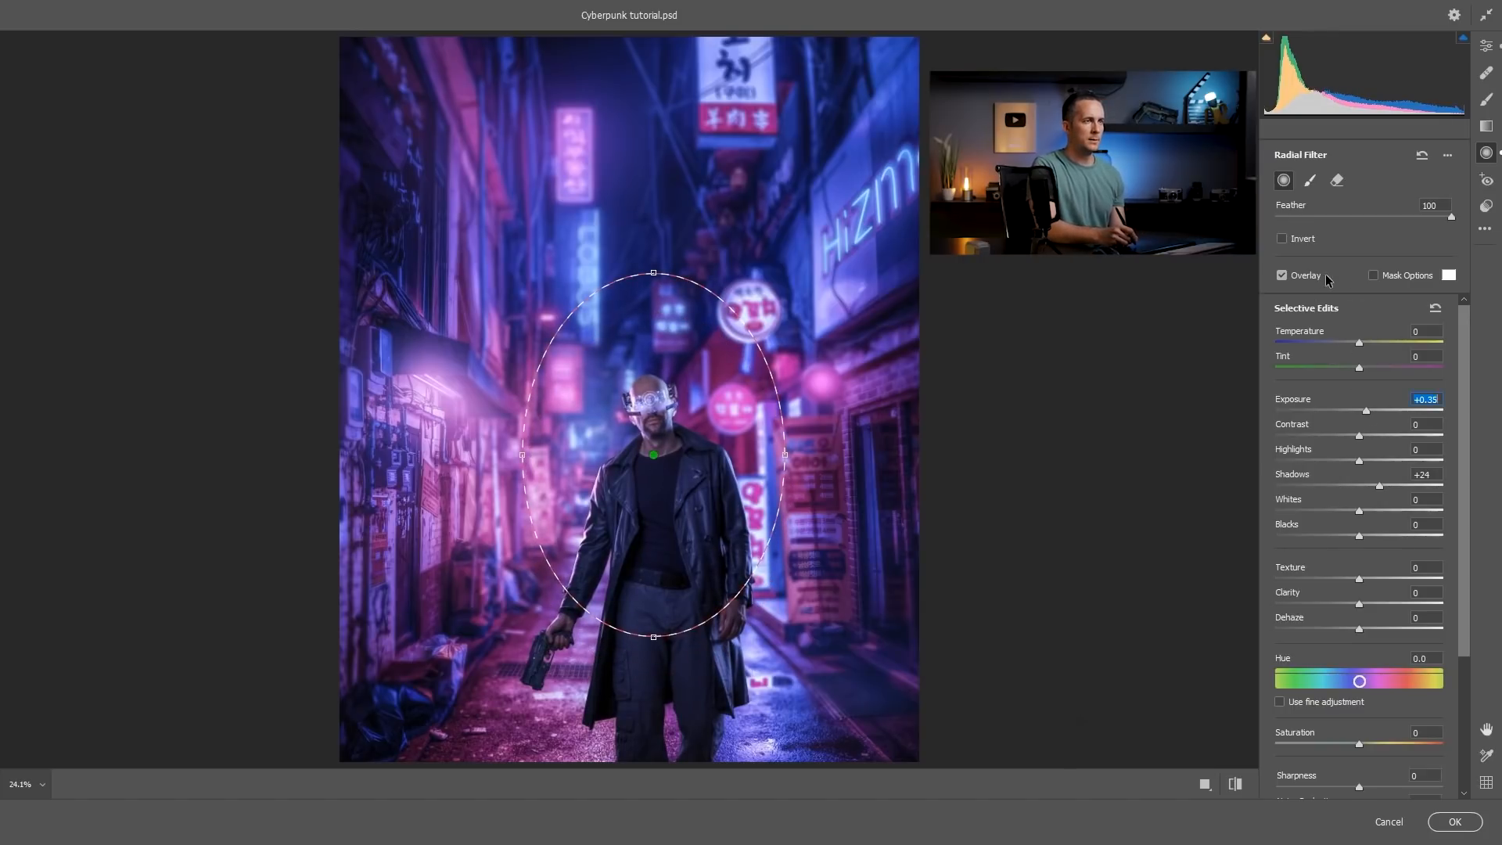
pyautogui.moveTo(1465, 559); pyautogui.dragTo(1454, 685)
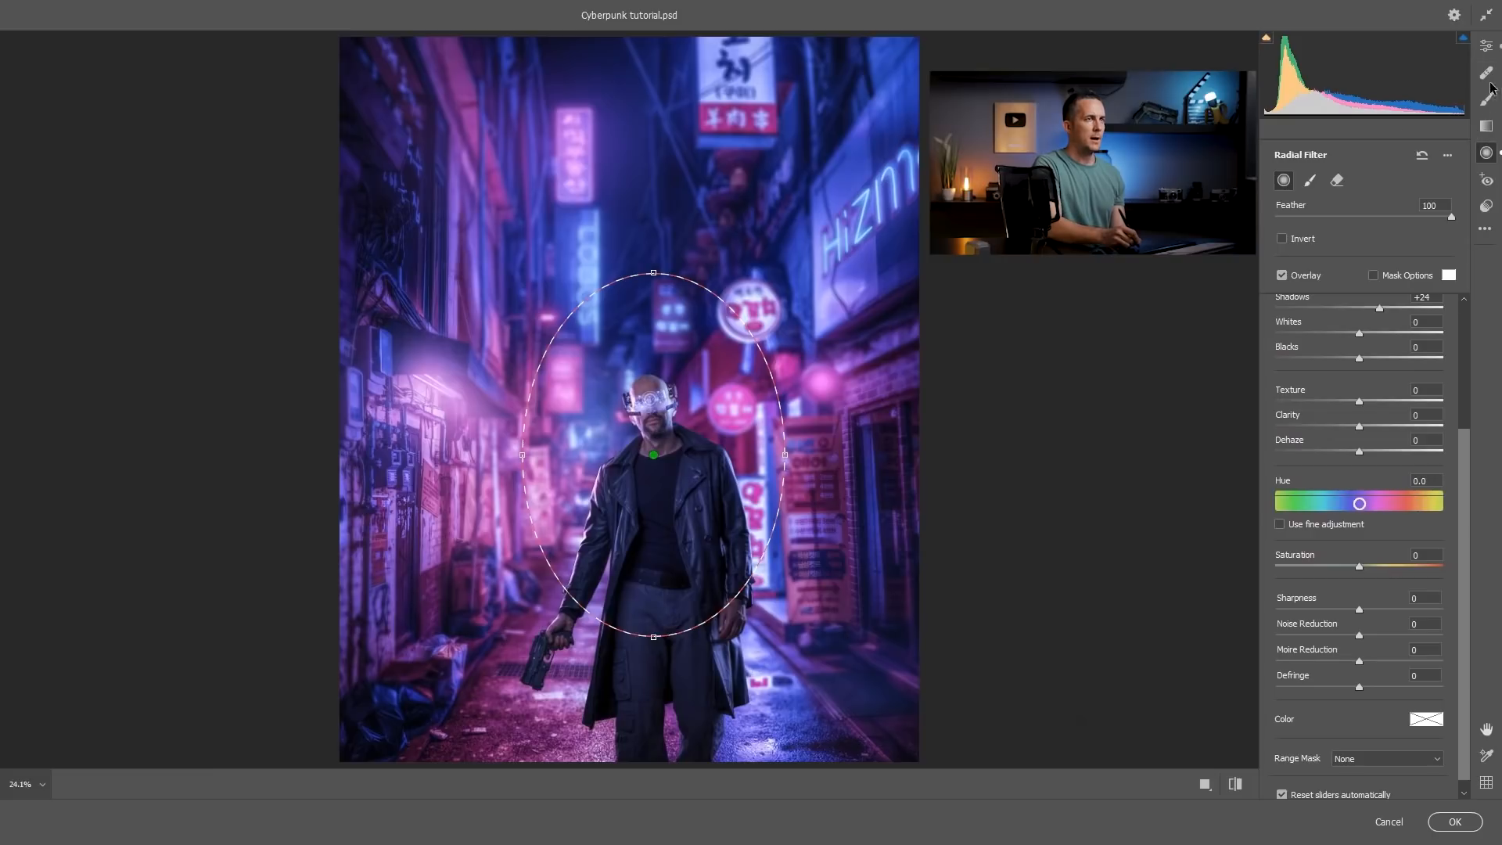
# Return to the global adjustments, compare the image before and after, and apply the Camera Raw grading.
pyautogui.click(1486, 46)
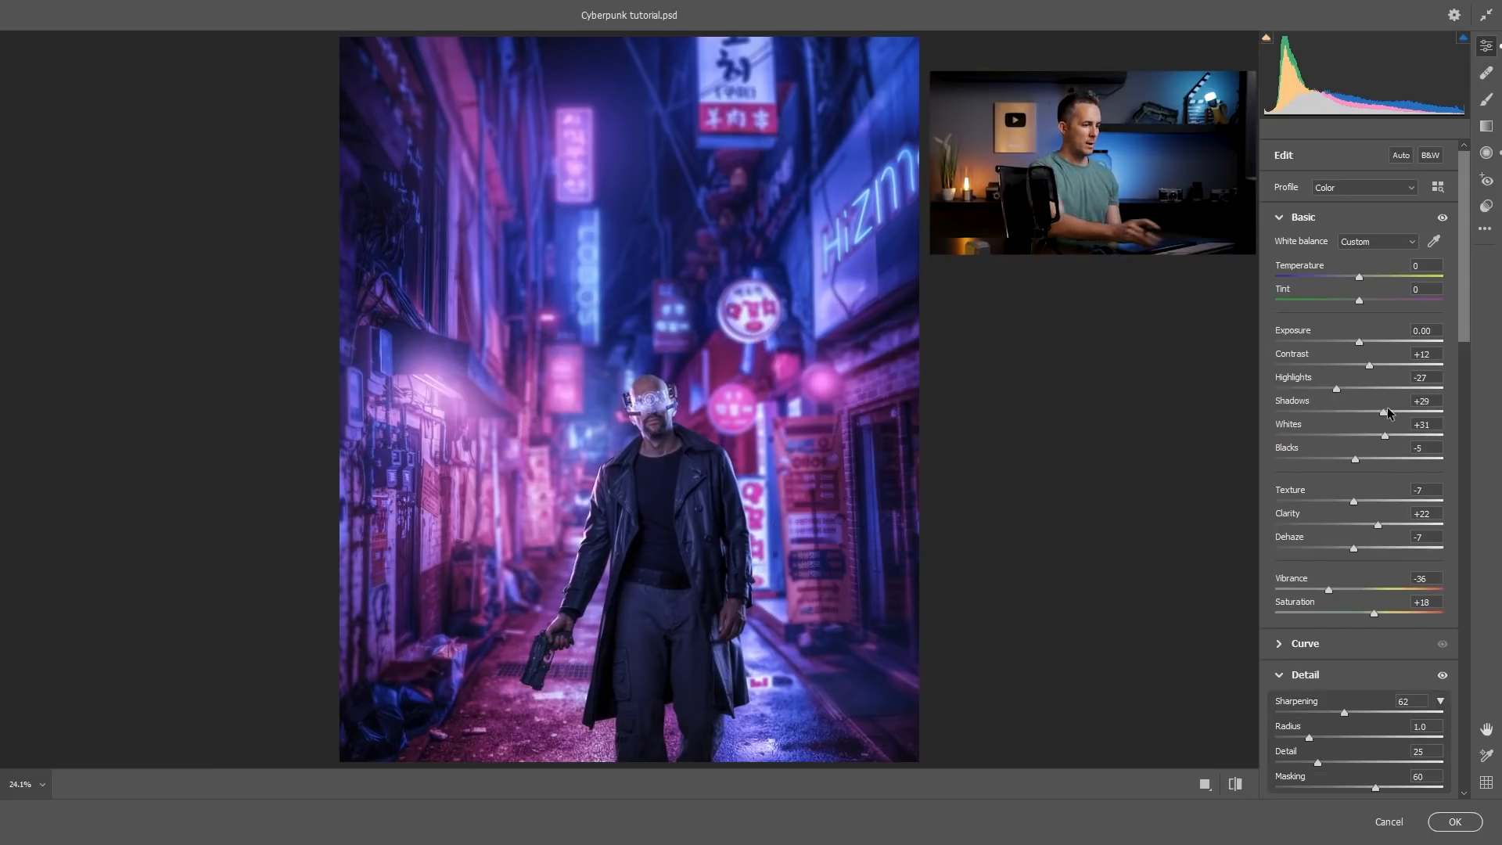
pyautogui.press('\\')
pyautogui.press('\\')
pyautogui.press('\\')
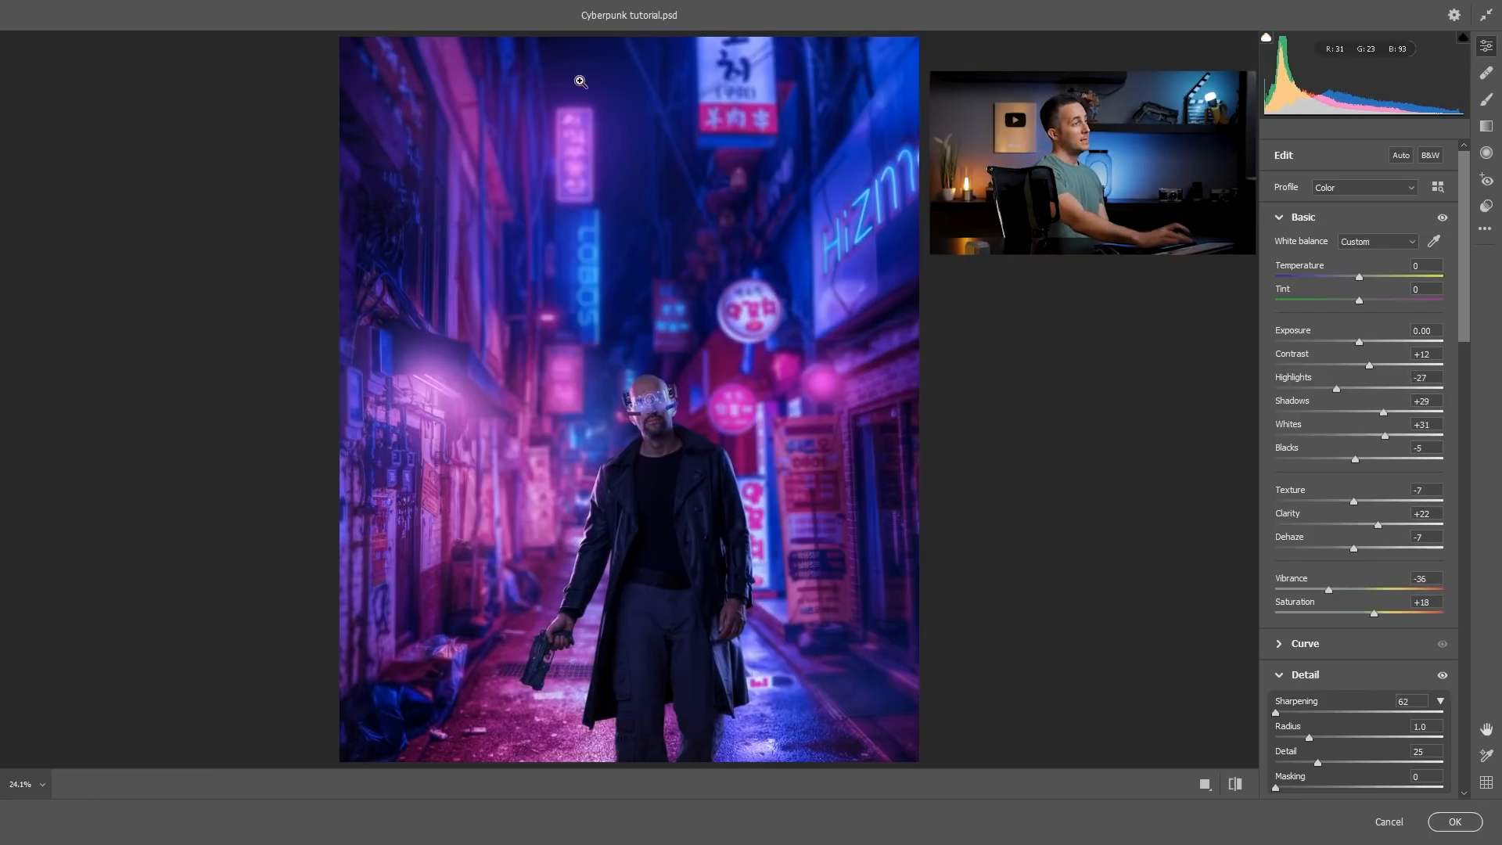
pyautogui.press('\\')
pyautogui.click(1452, 823)
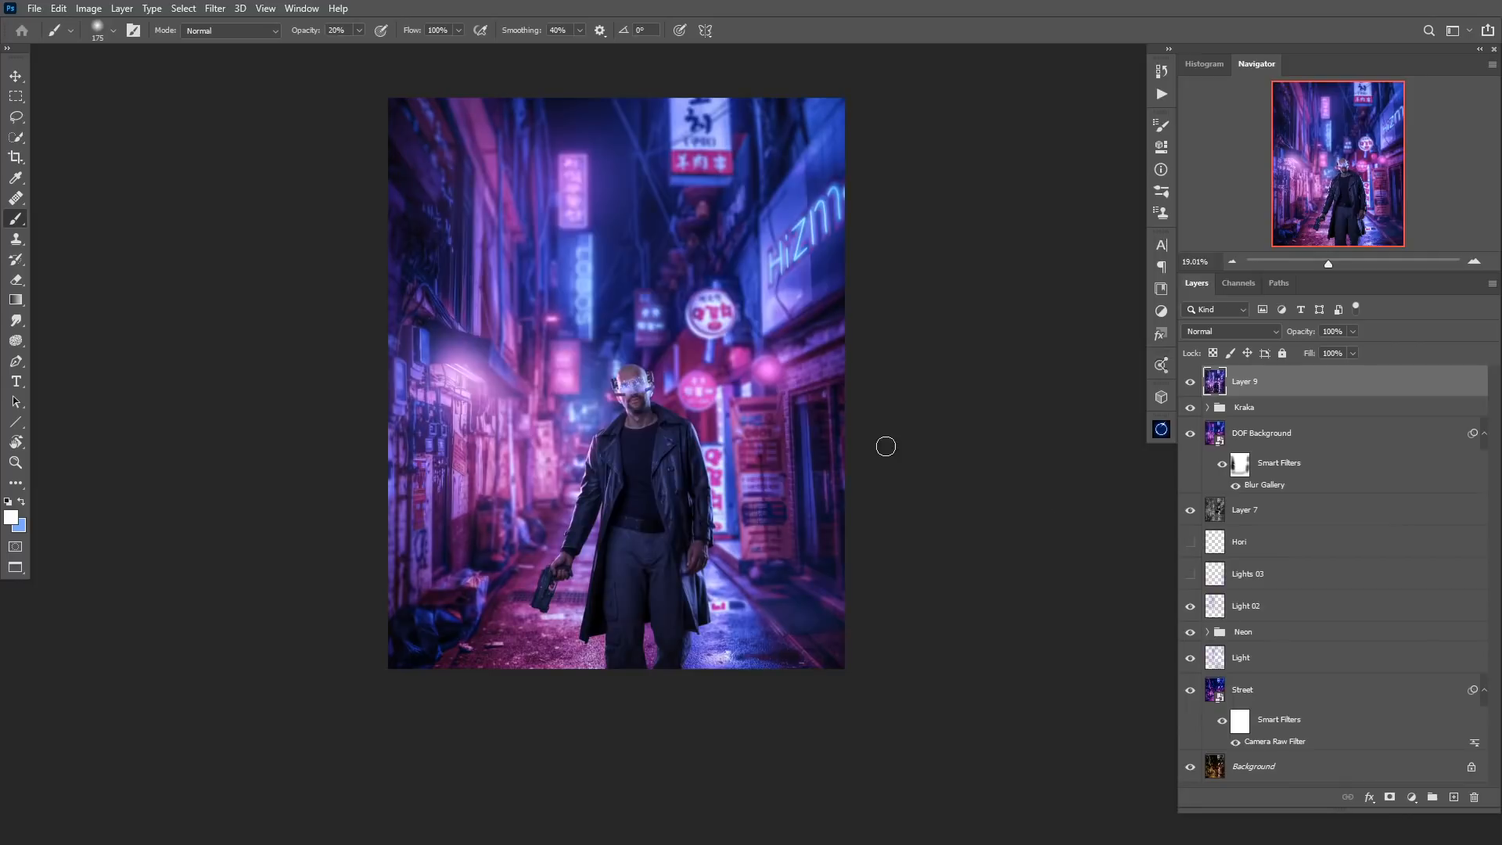
# Compare the image with and without the graded top layer, and against the original Background alone.
pyautogui.moveTo(774, 439); pyautogui.dragTo(802, 501)
pyautogui.moveTo(716, 480)
pyautogui.mouseDown()
pyautogui.moveTo(755, 483)
pyautogui.moveTo(727, 501)
pyautogui.mouseUp()
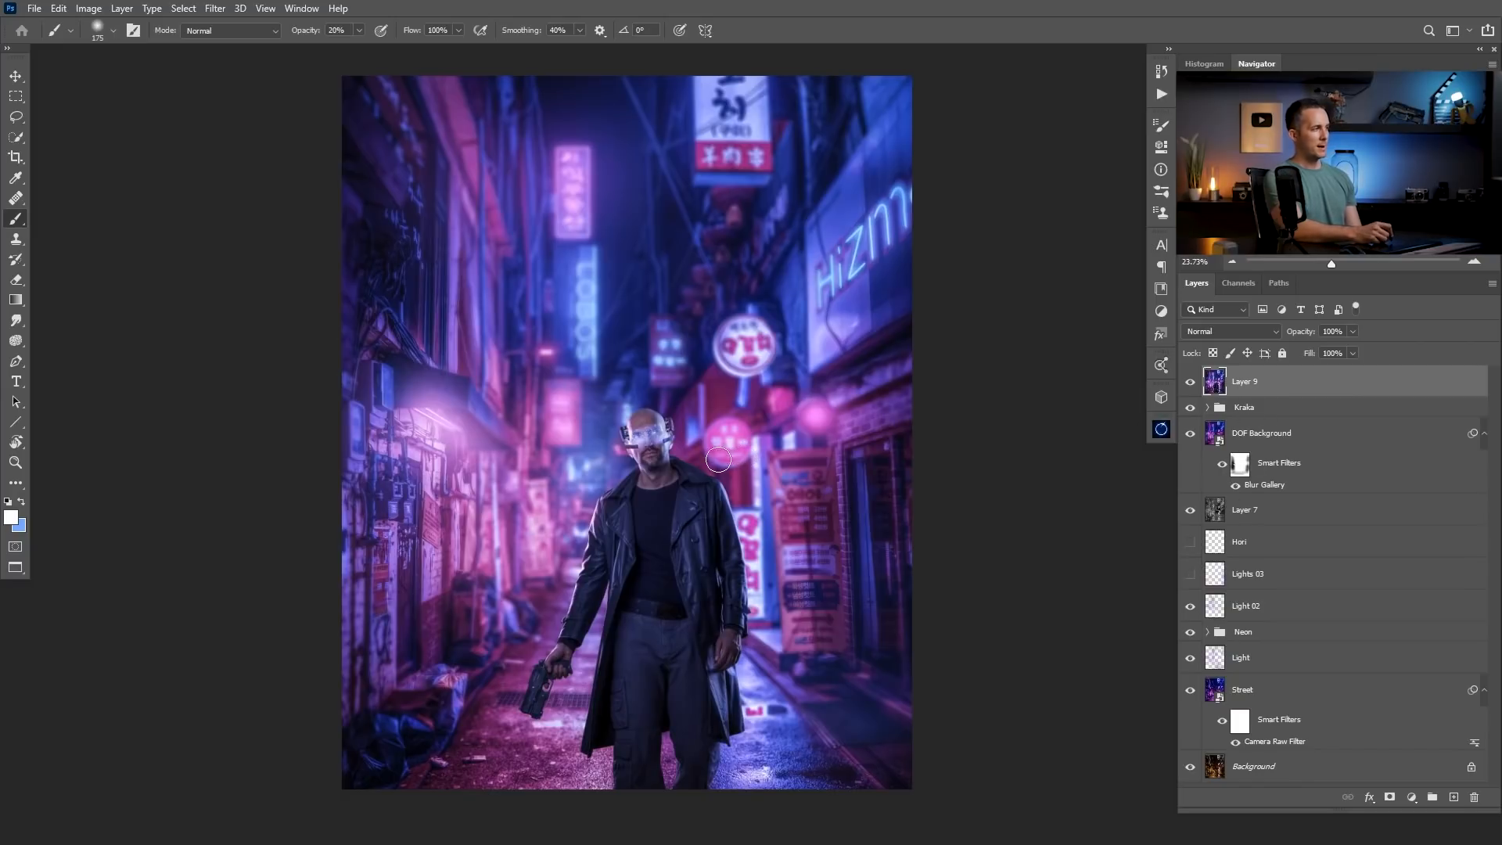
pyautogui.click(1192, 382)
pyautogui.click(1190, 381)
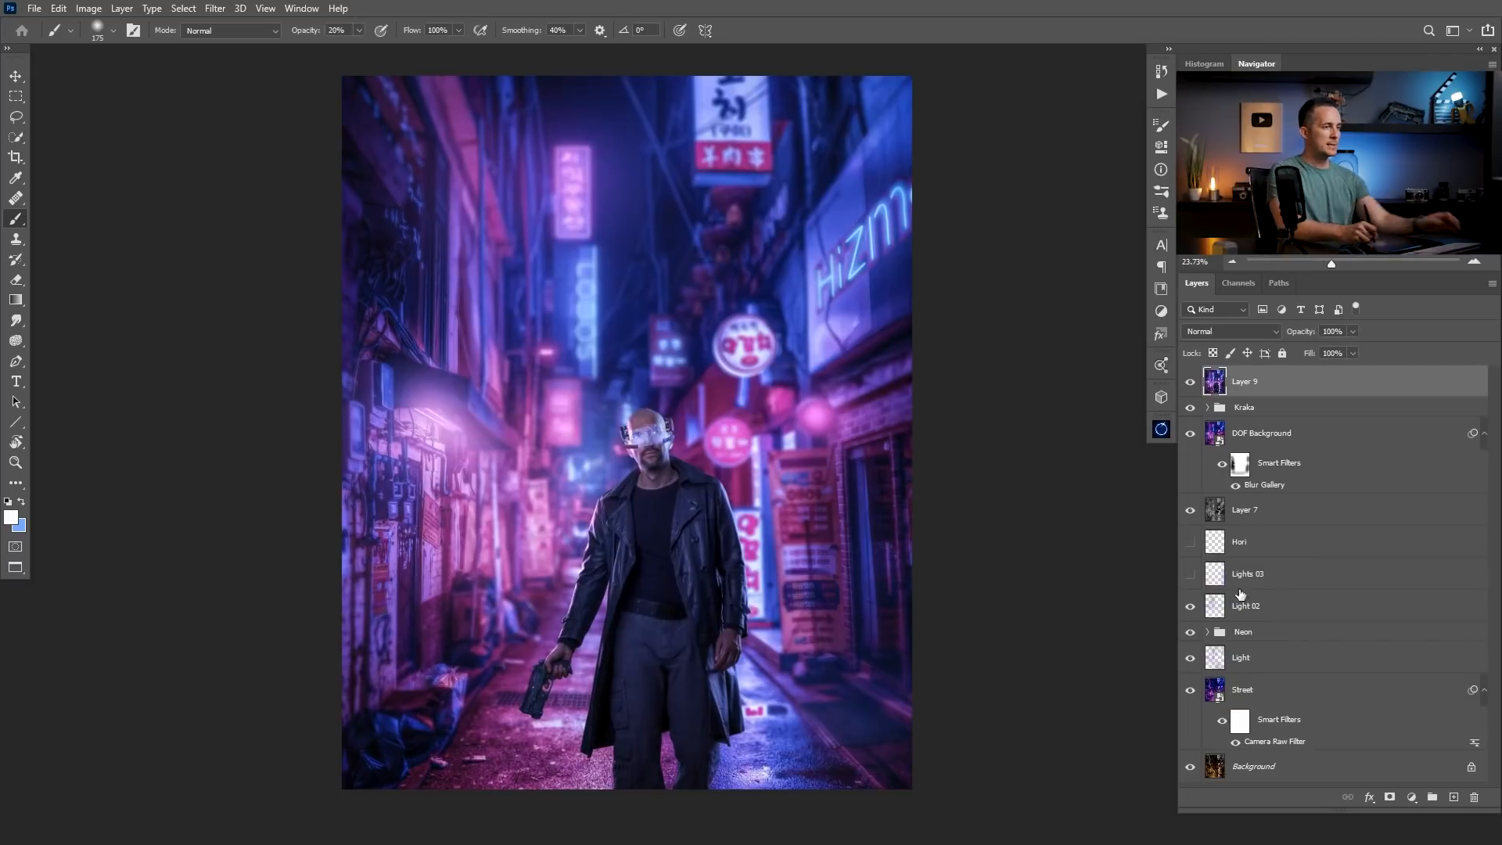
pyautogui.keyDown('alt'); pyautogui.click(1190, 767); pyautogui.keyUp('alt')
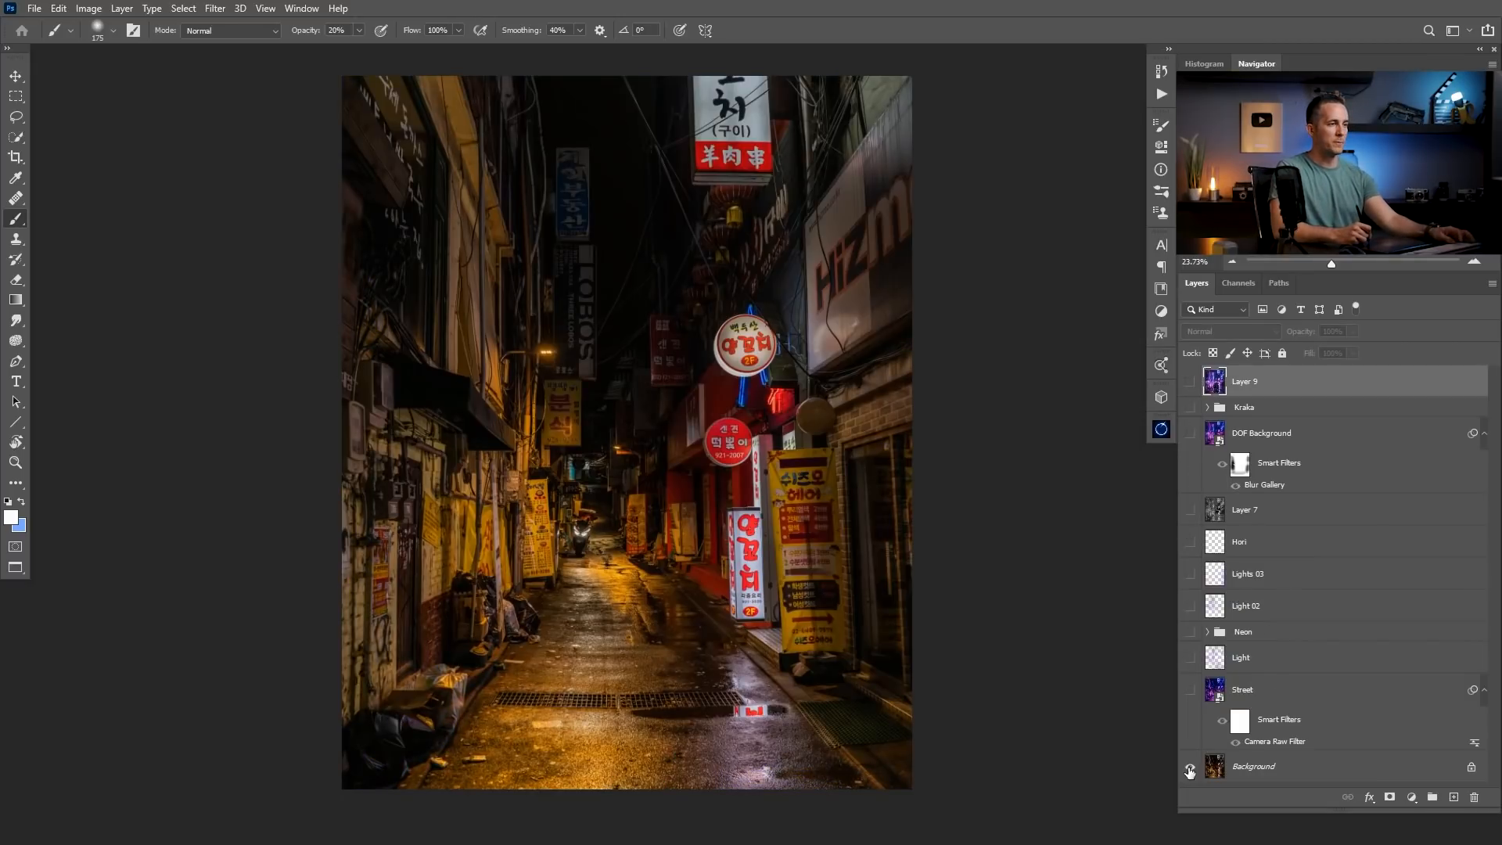
pyautogui.keyDown('alt'); pyautogui.click(1189, 768); pyautogui.keyUp('alt')
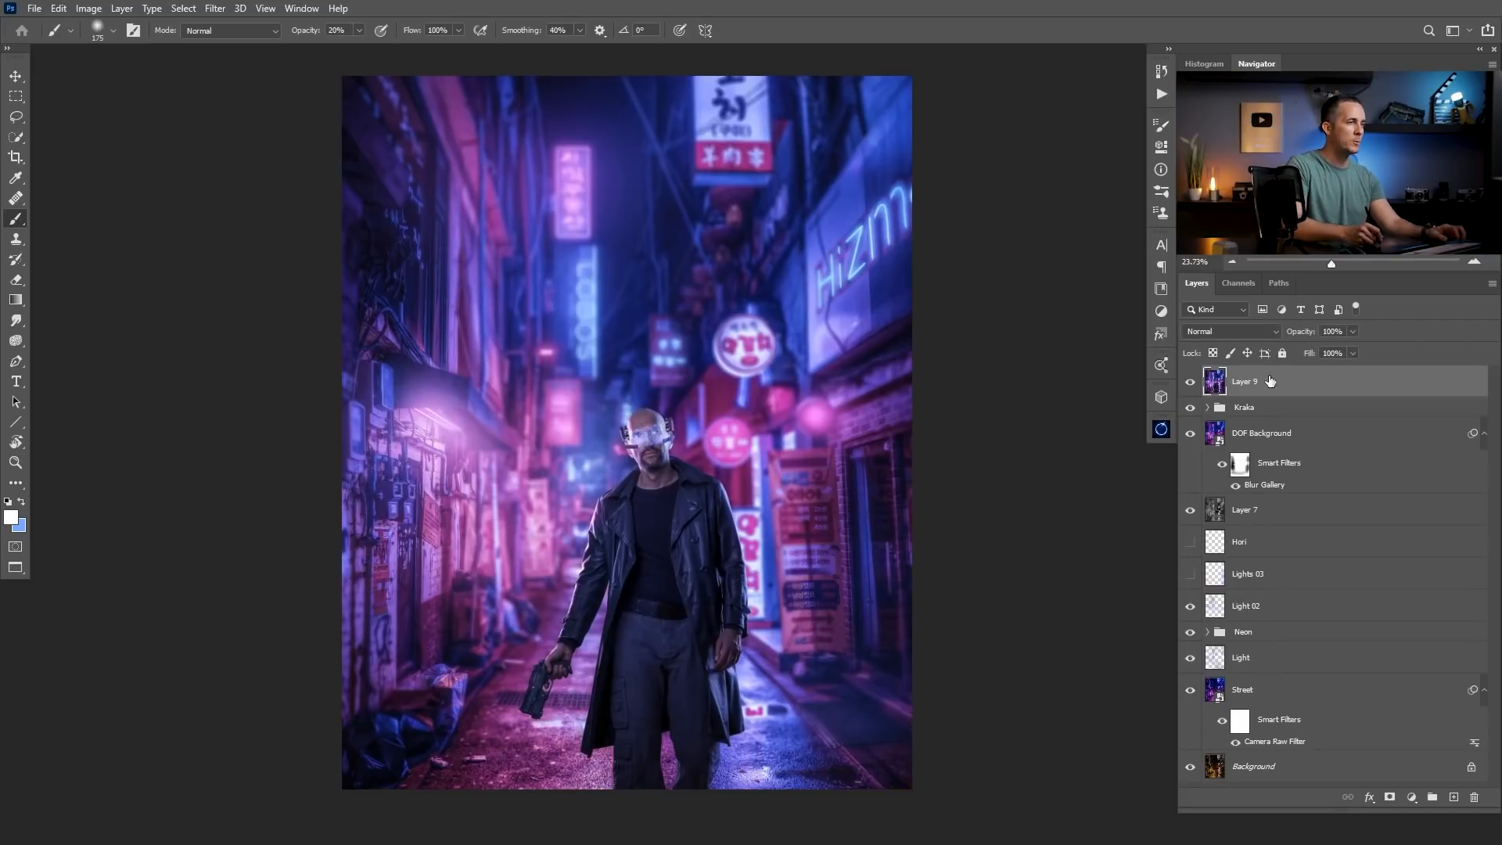
# Rename the graded top layer as CG Final.
pyautogui.doubleClick(1245, 381)
pyautogui.write('CG F')
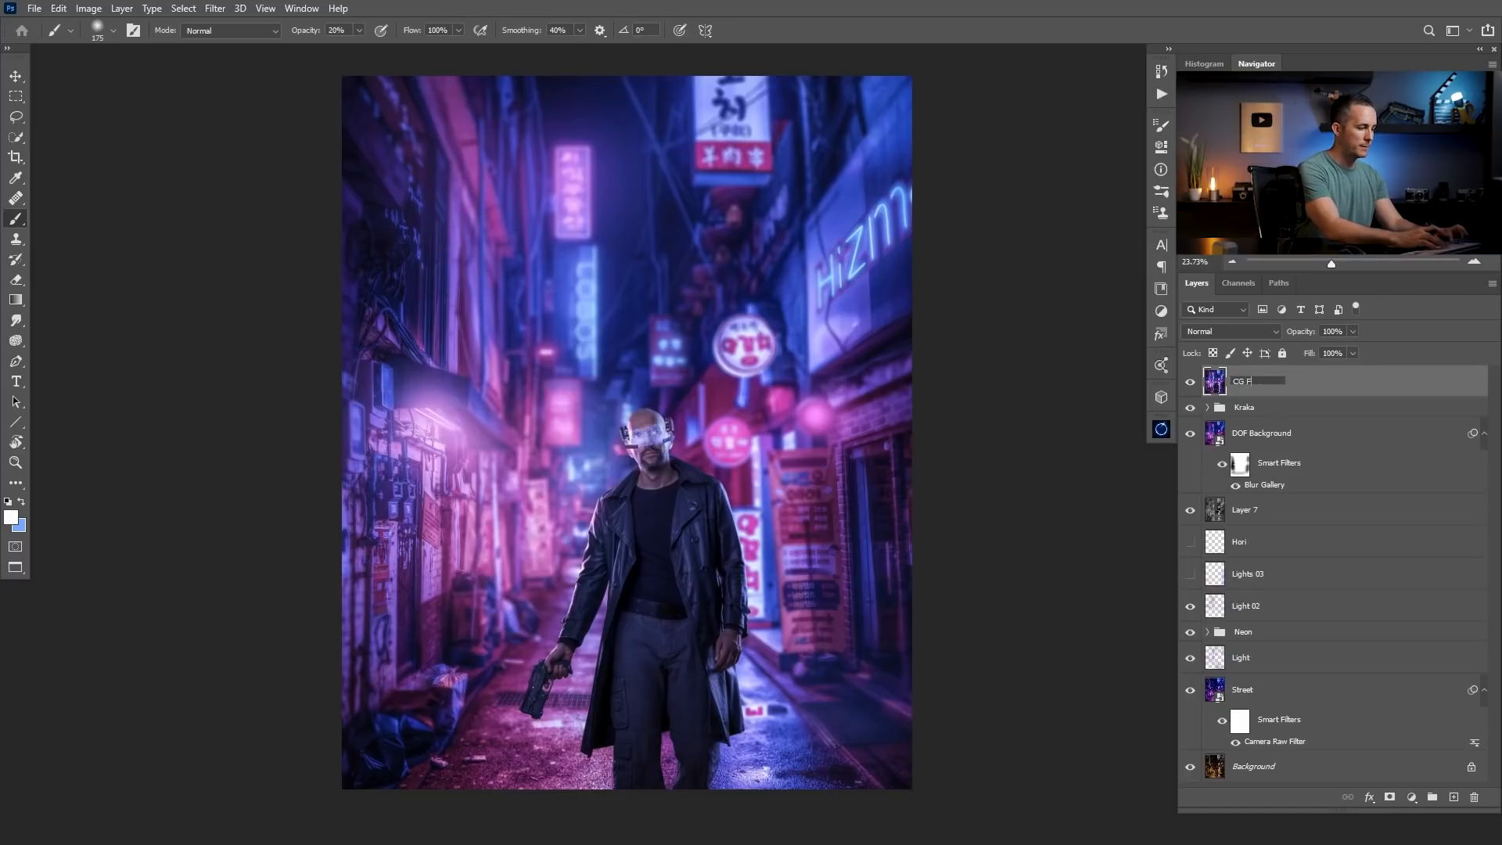
pyautogui.write('inal')
pyautogui.press('Return')
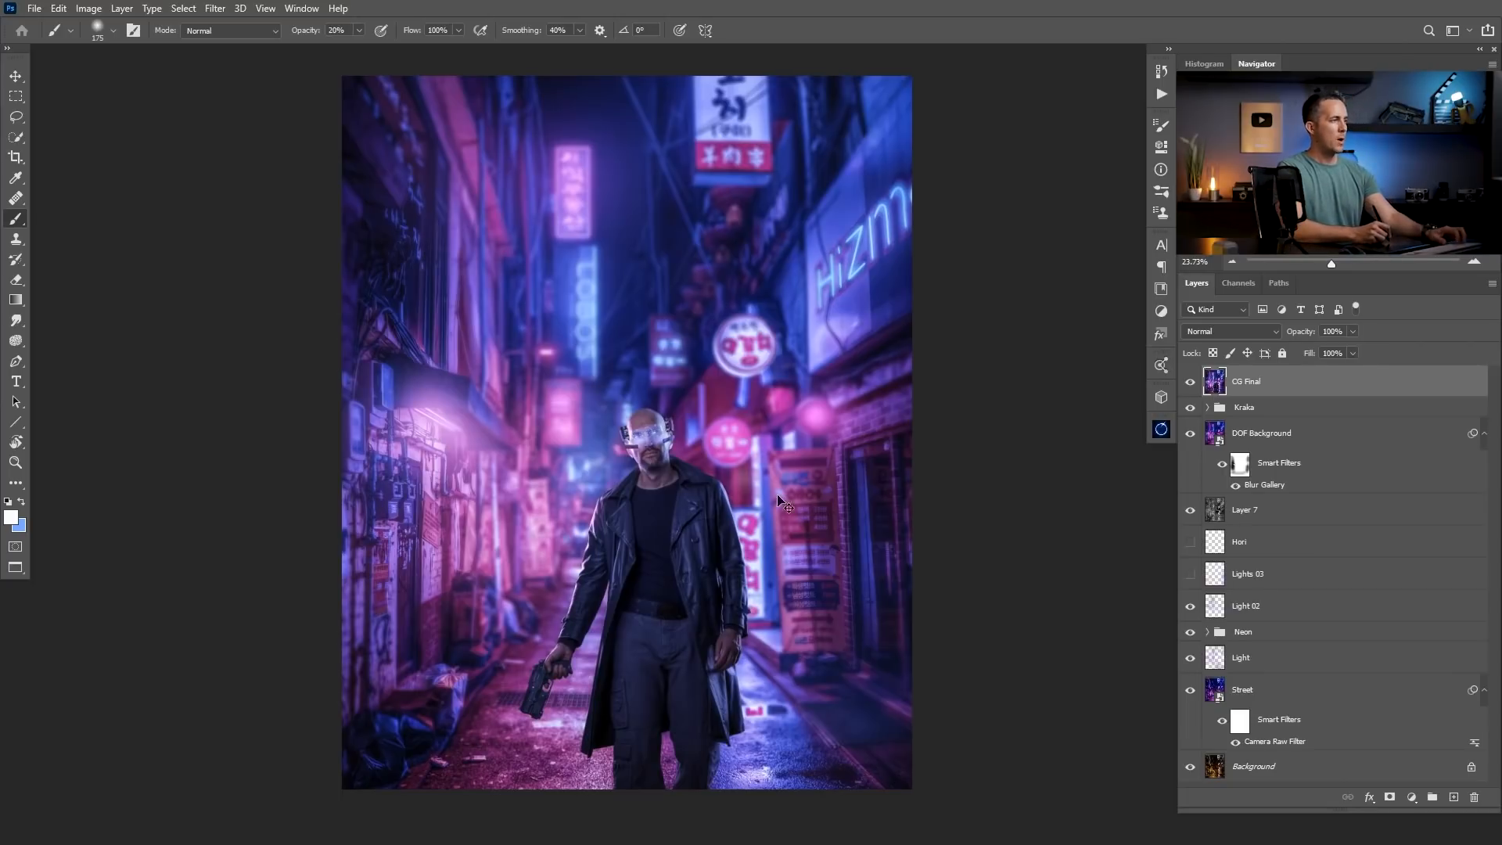